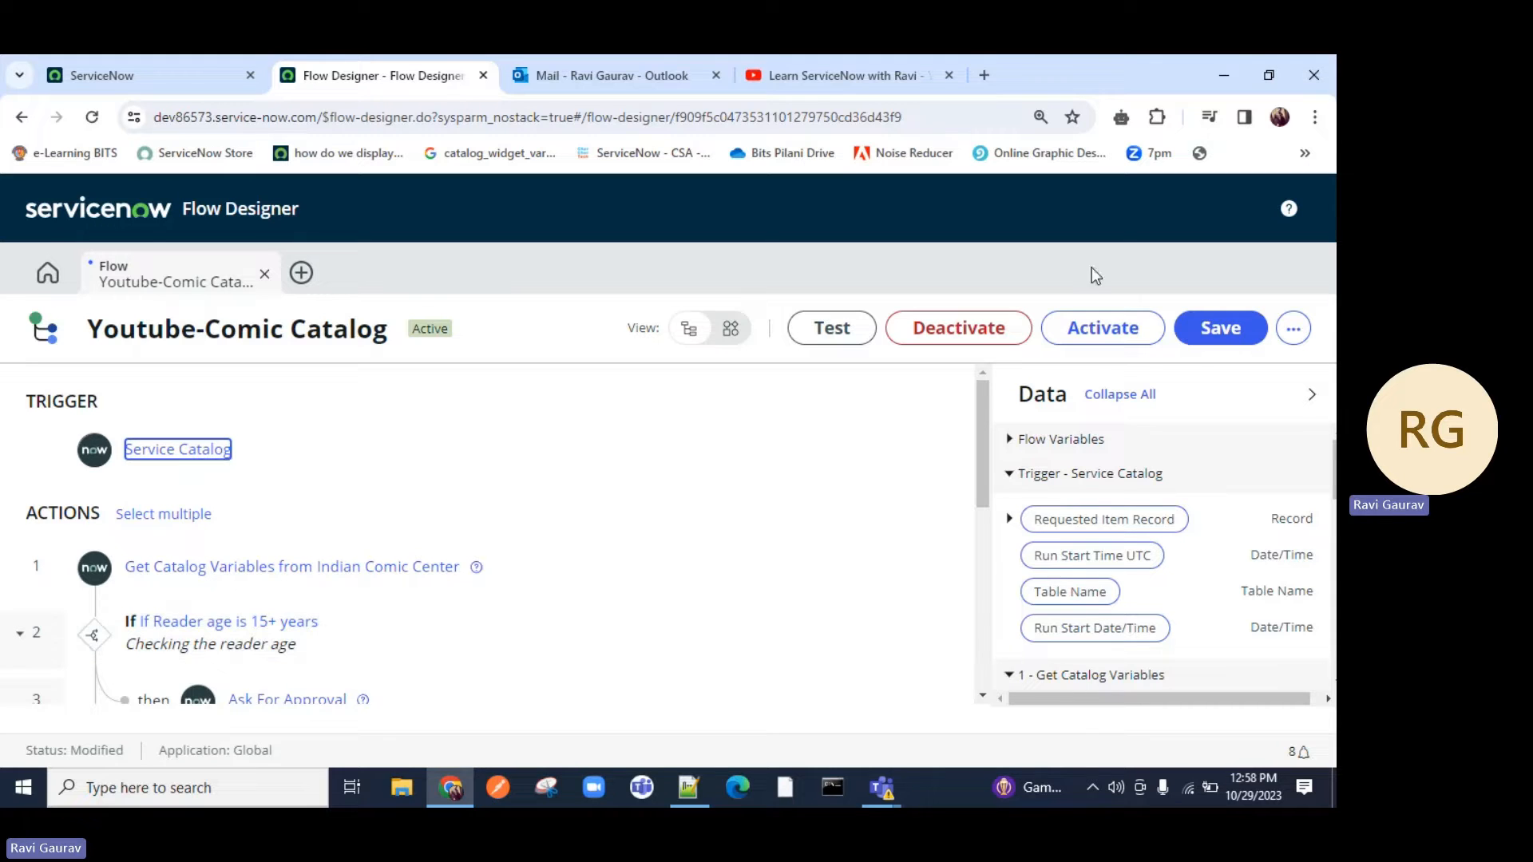
# Step: Look over the video list on the YouTube channel page, and return to the Youtube-Comic Catalog flow
pyautogui.click(838, 75)
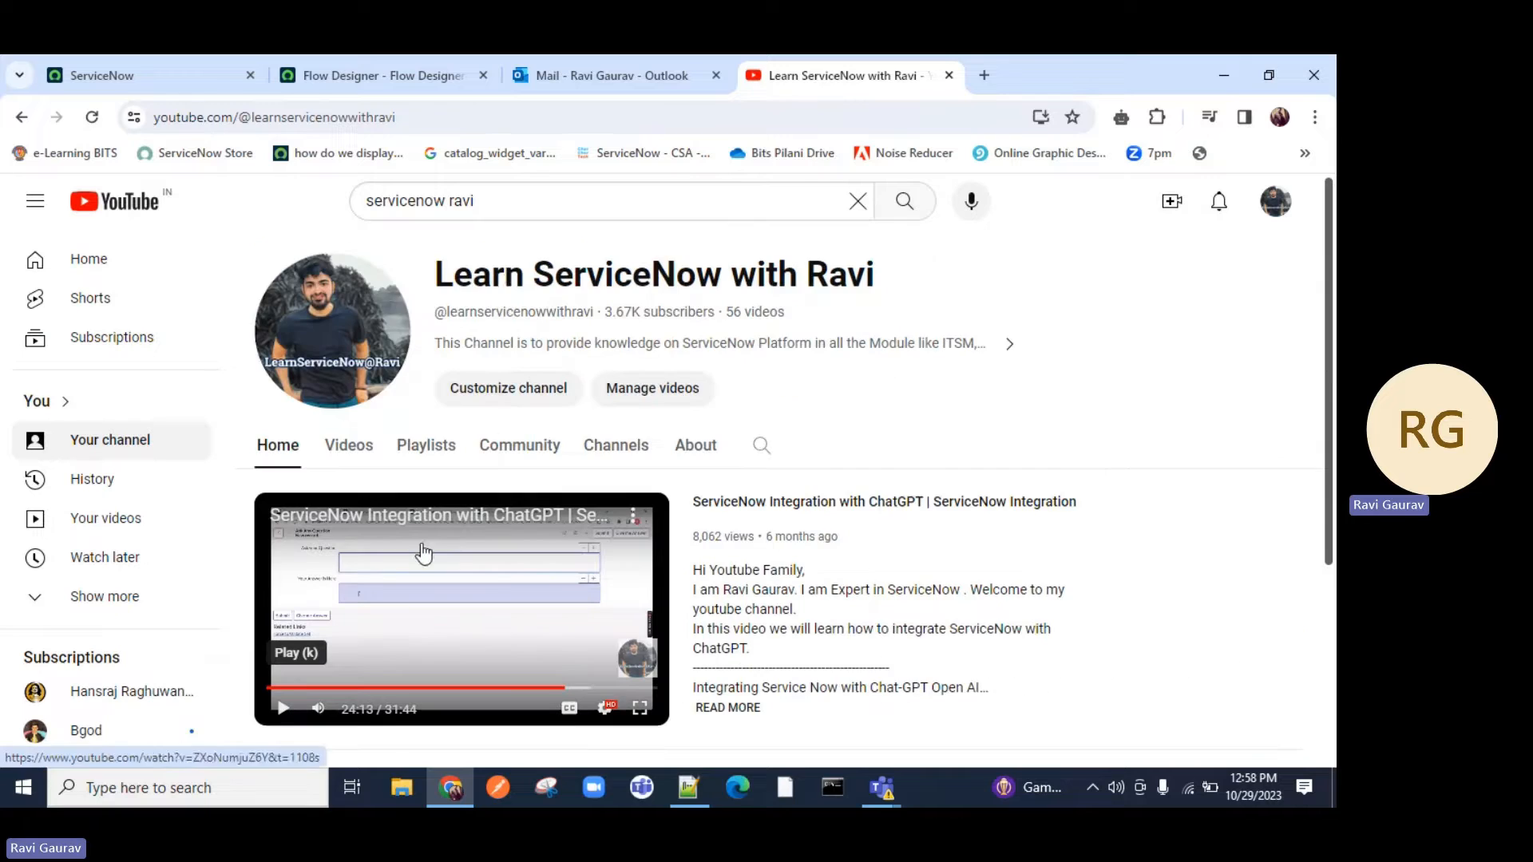
pyautogui.click(506, 205)
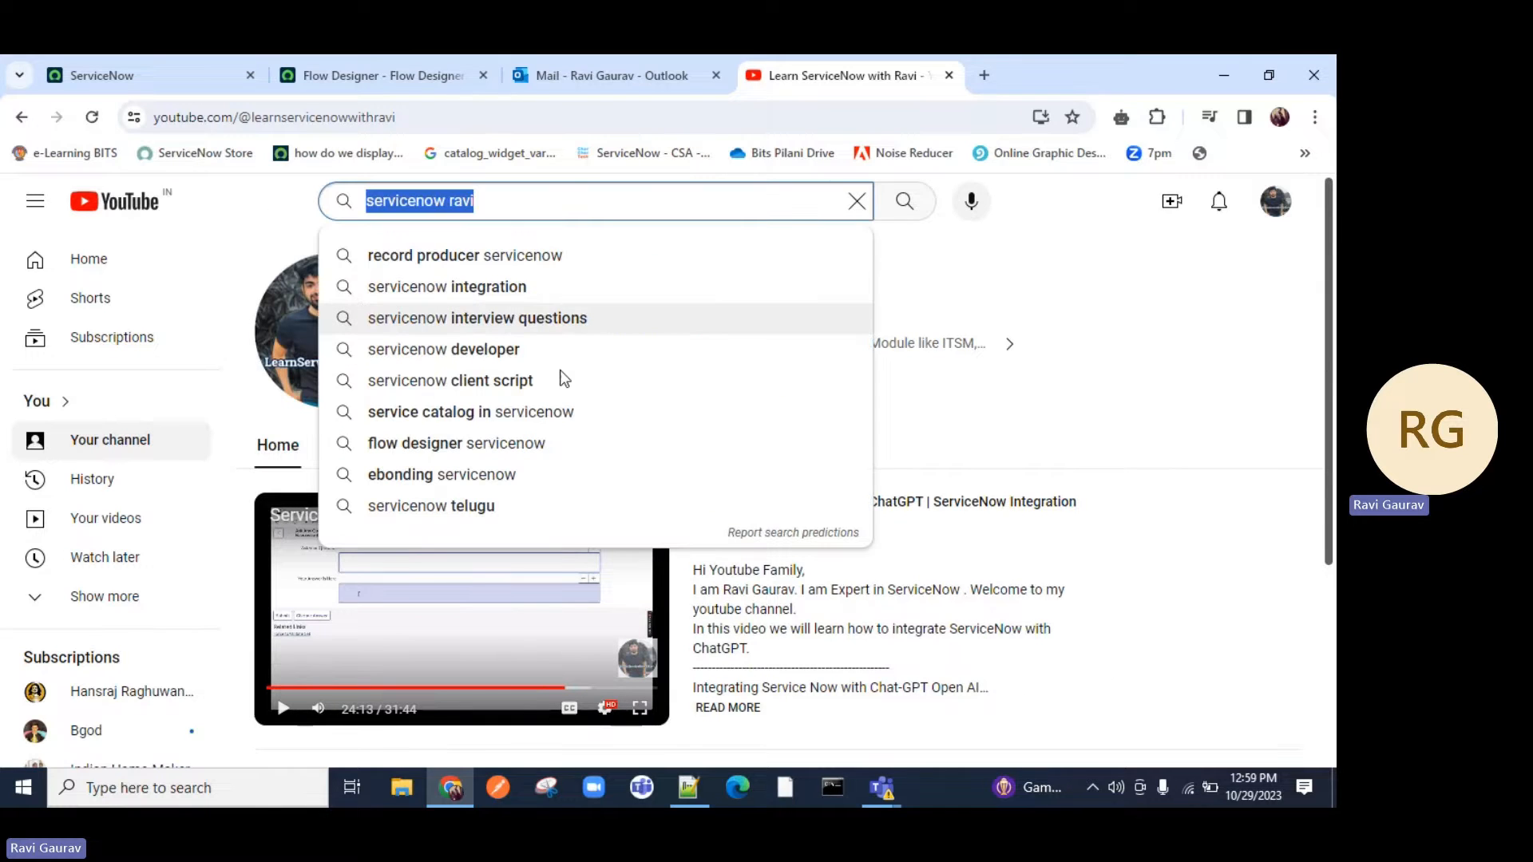
pyautogui.click(240, 511)
pyautogui.scroll(-3, 255, 559)
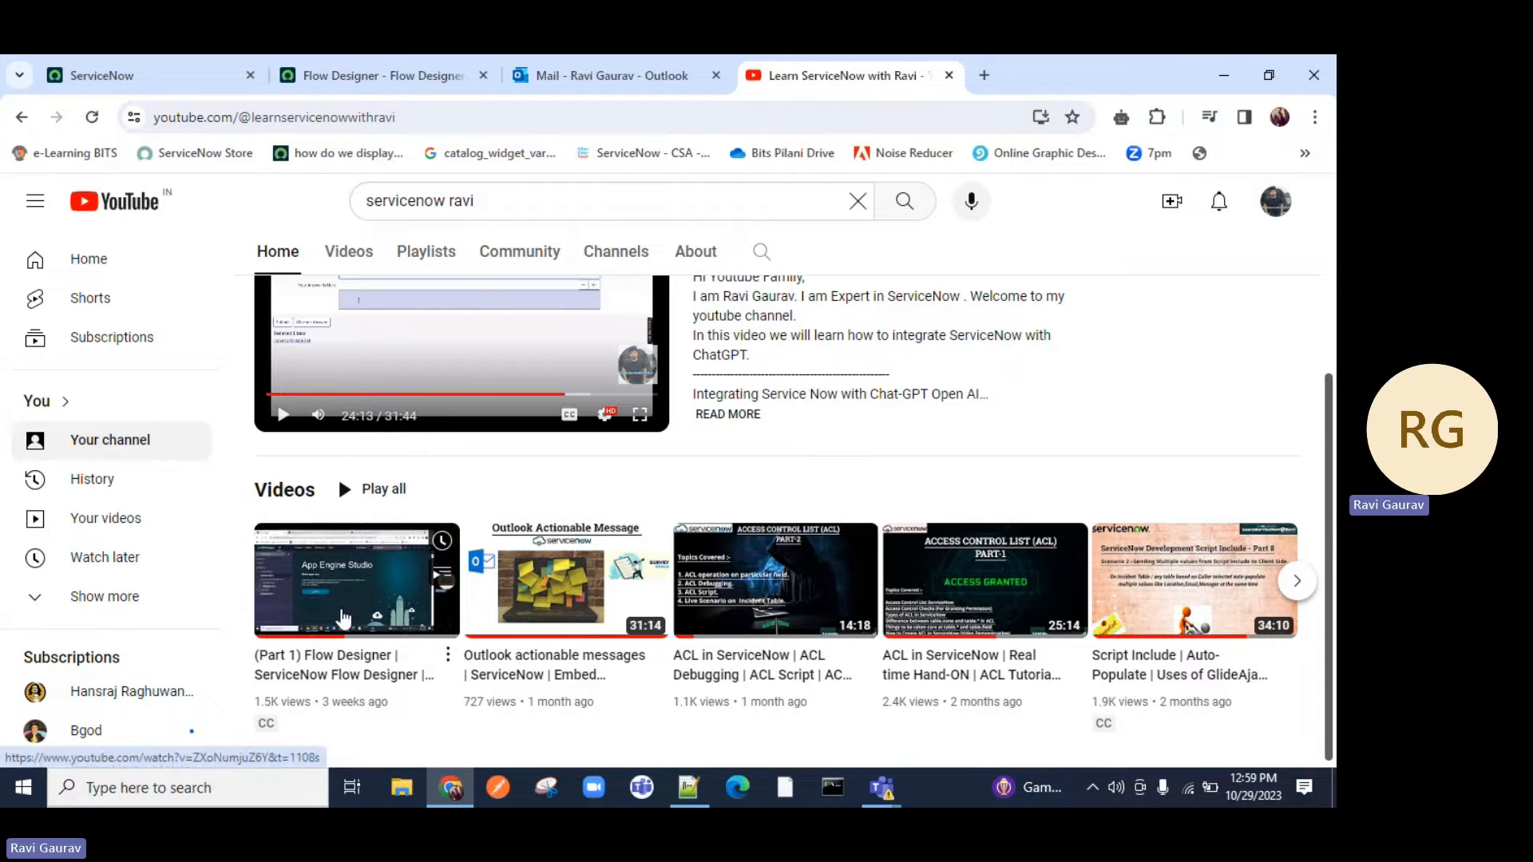
pyautogui.click(447, 94)
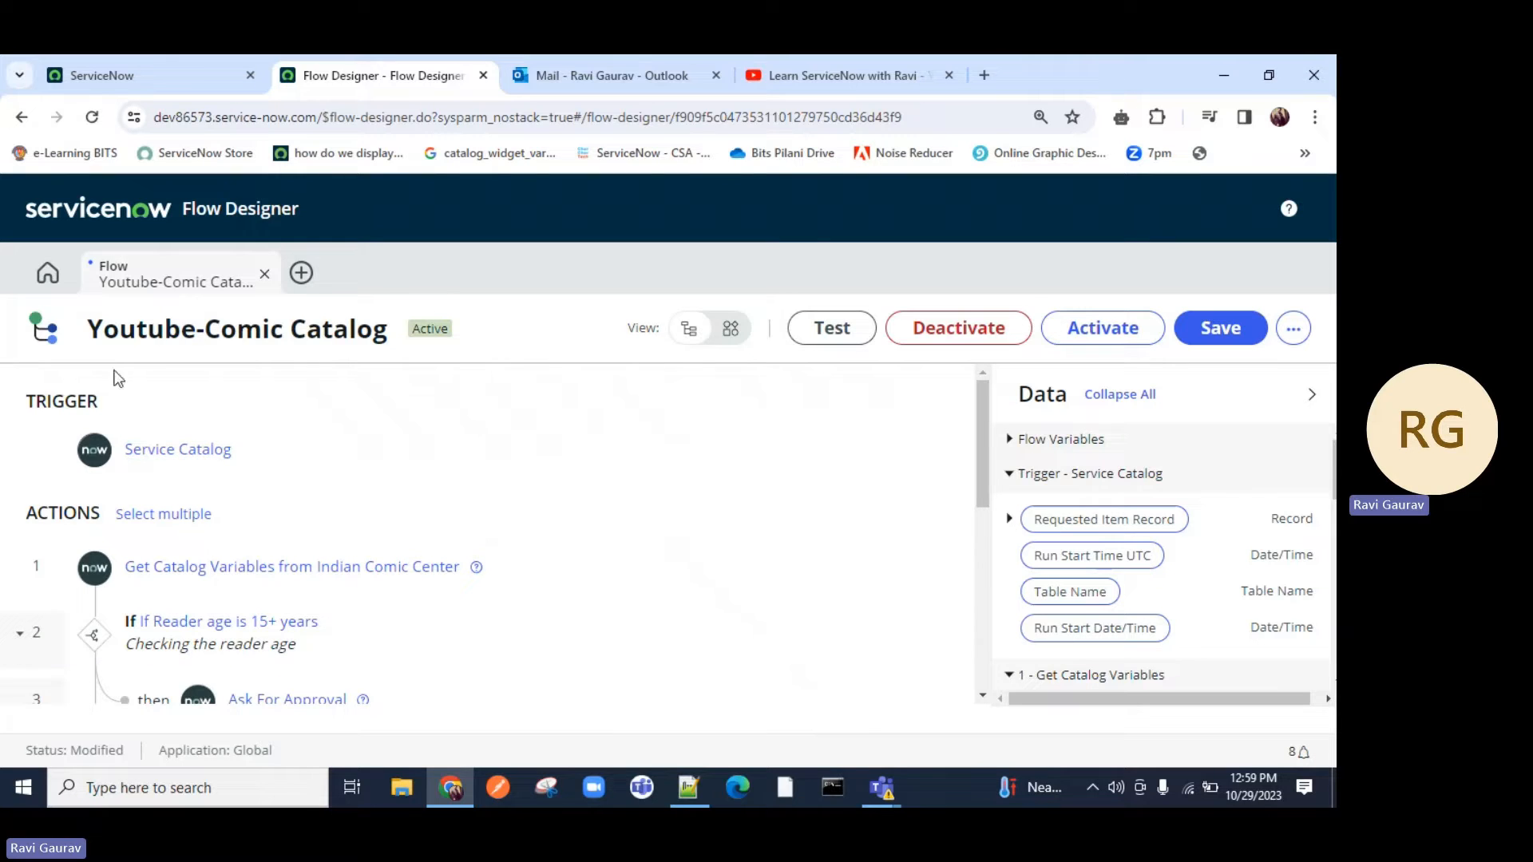
pyautogui.moveTo(88, 330); pyautogui.dragTo(391, 331)
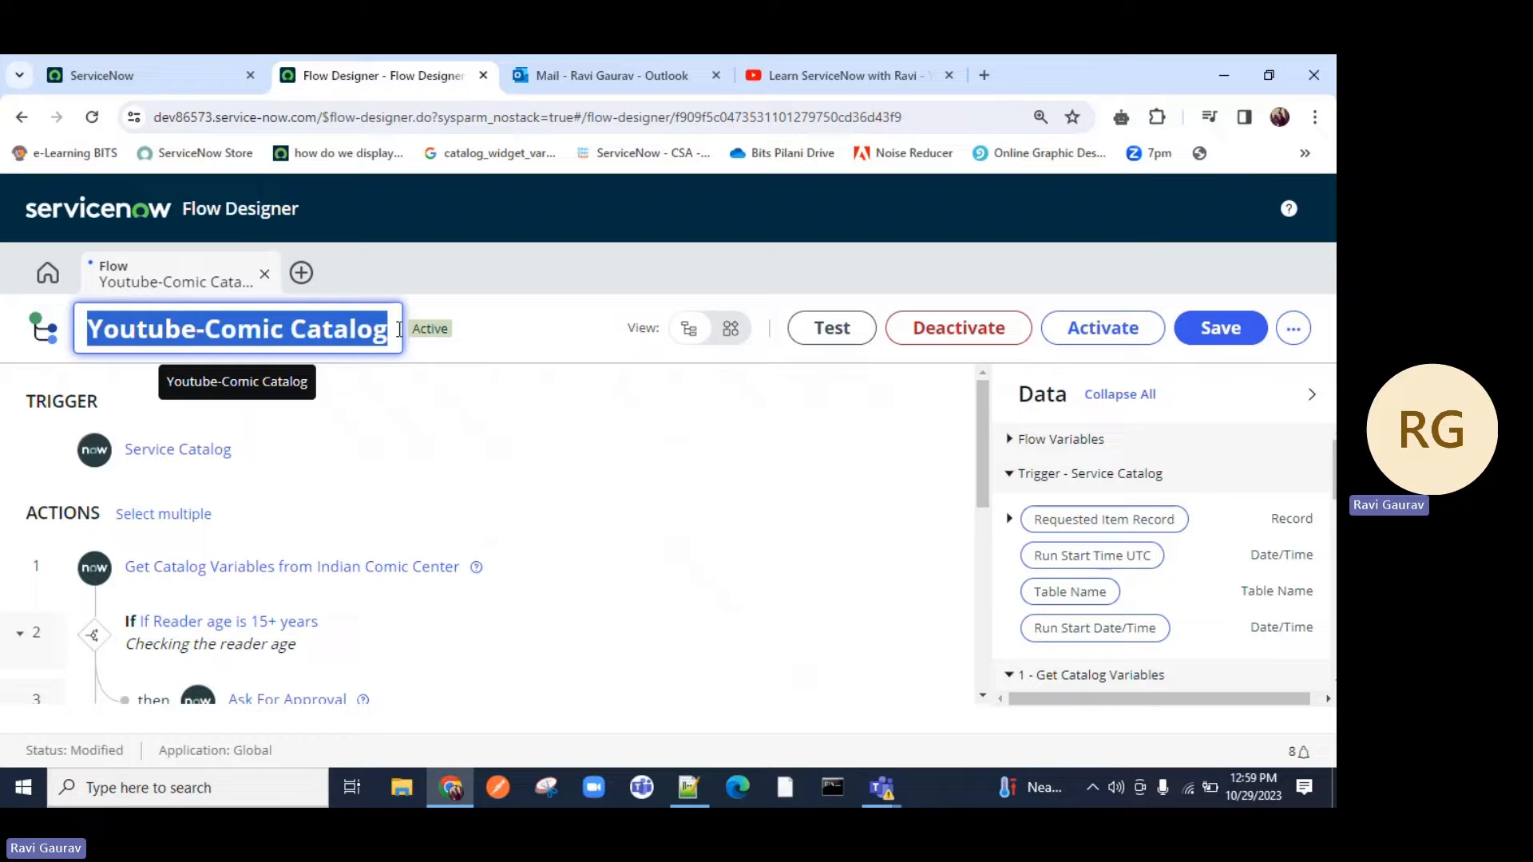
# Step: Filter the ServiceNow navigator by "maintain" and open Maintain Items of the Service Catalog in a new browser tab
pyautogui.click(130, 59)
pyautogui.click(128, 258)
pyautogui.hotkey('ctrl', 'a')
pyautogui.write('m')
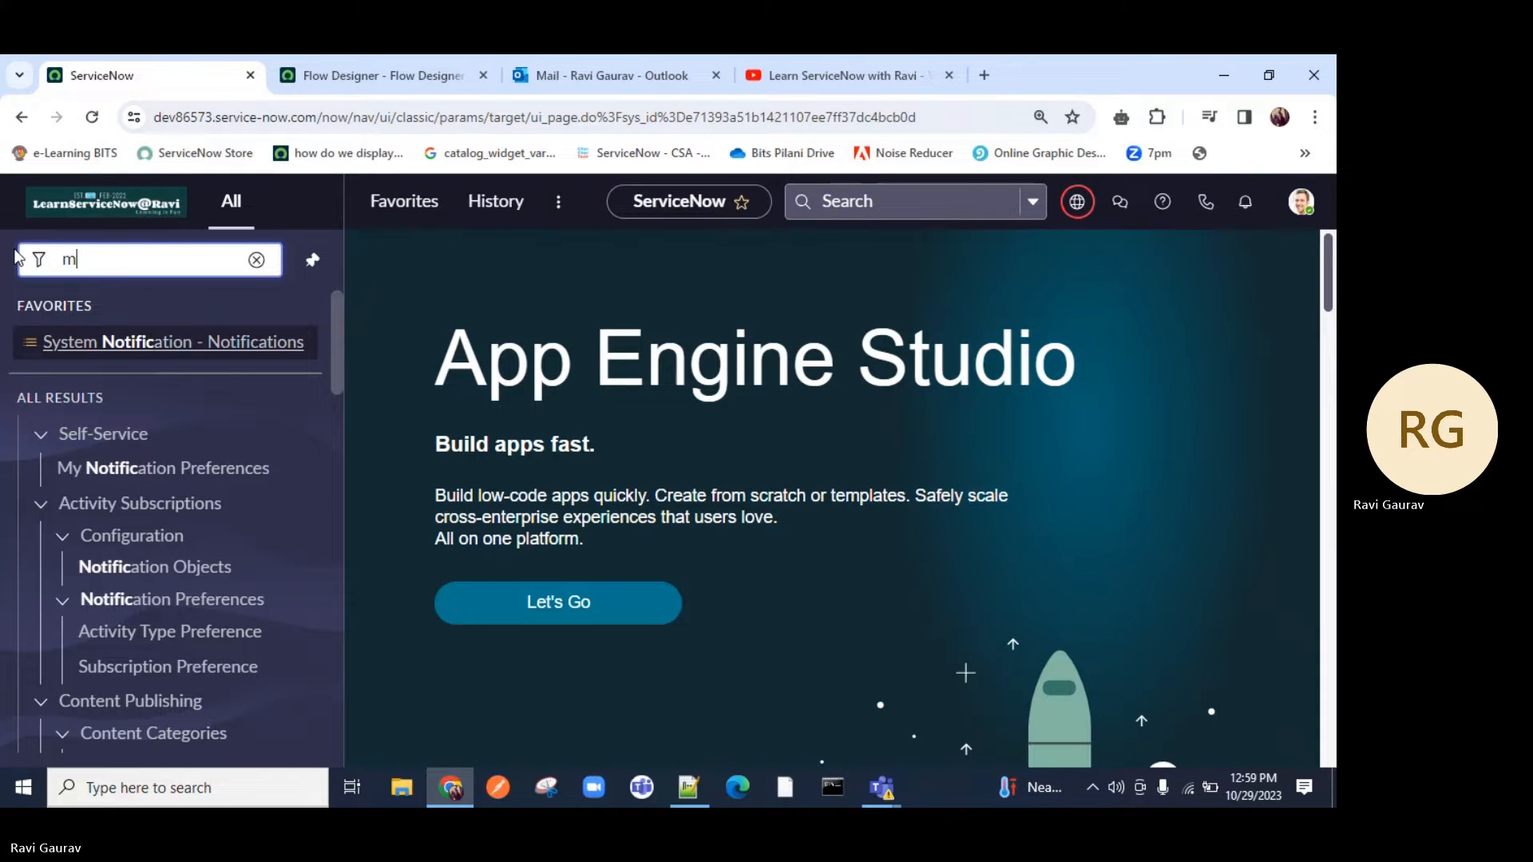
pyautogui.write('aintain')
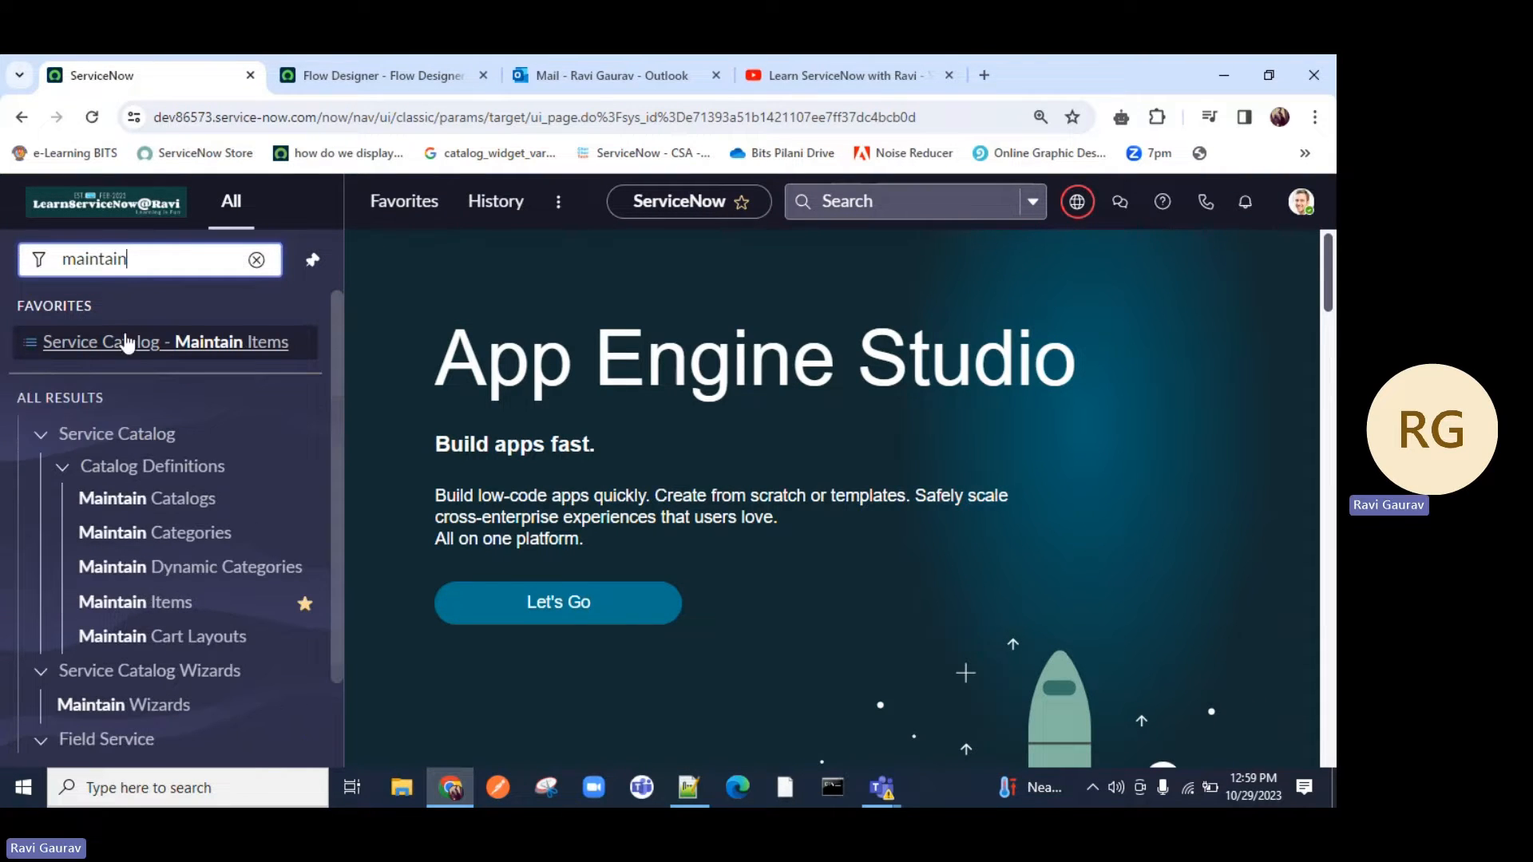
pyautogui.middleClick(123, 342)
pyautogui.click(337, 73)
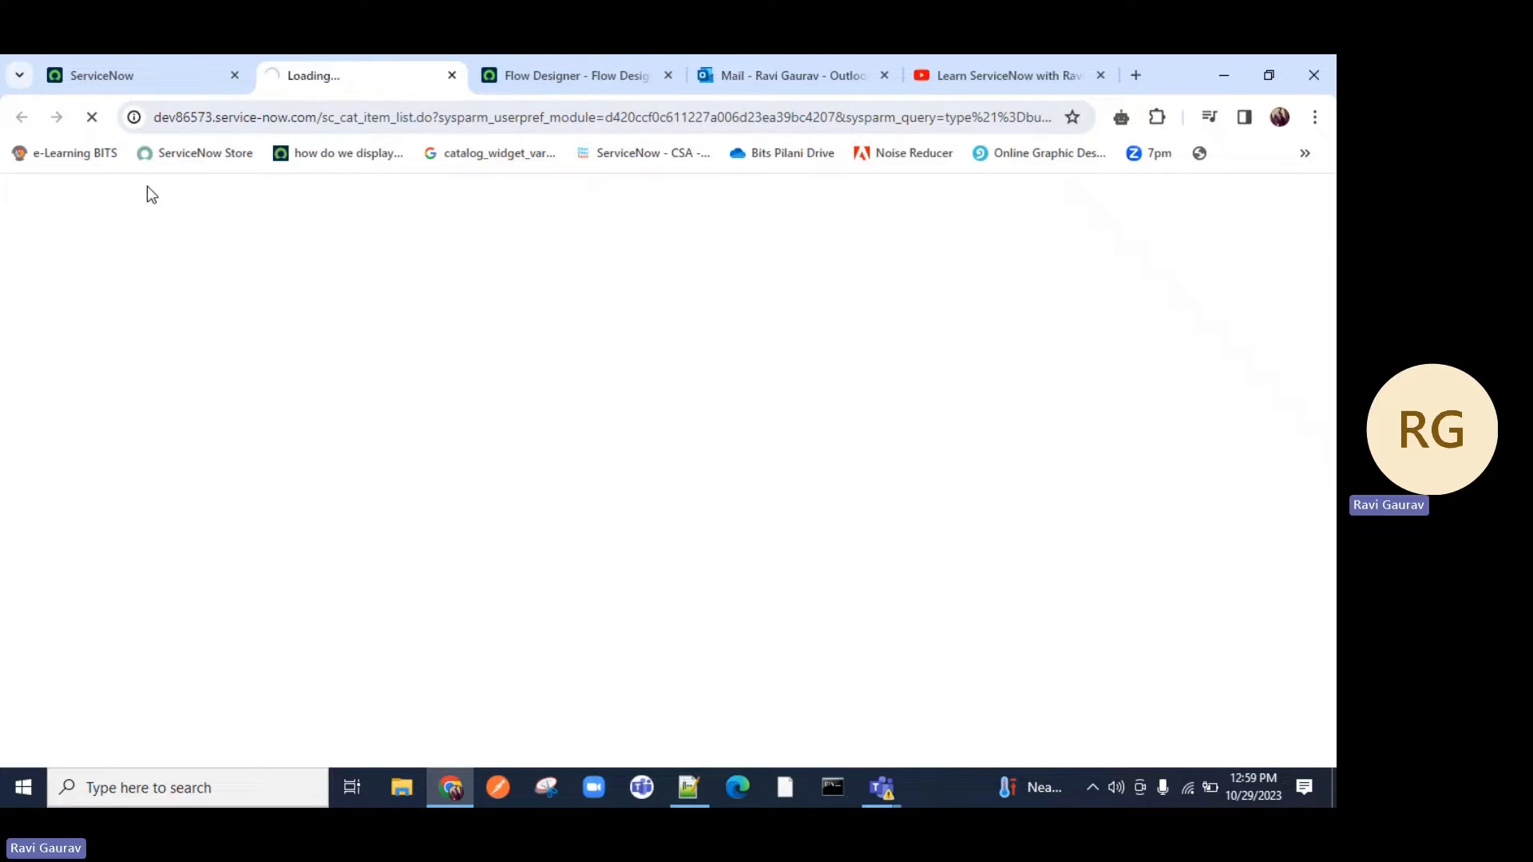
# Step: Review the Service Catalog trigger of the Youtube-Comic Catalog flow and close its settings without changes
pyautogui.click(581, 80)
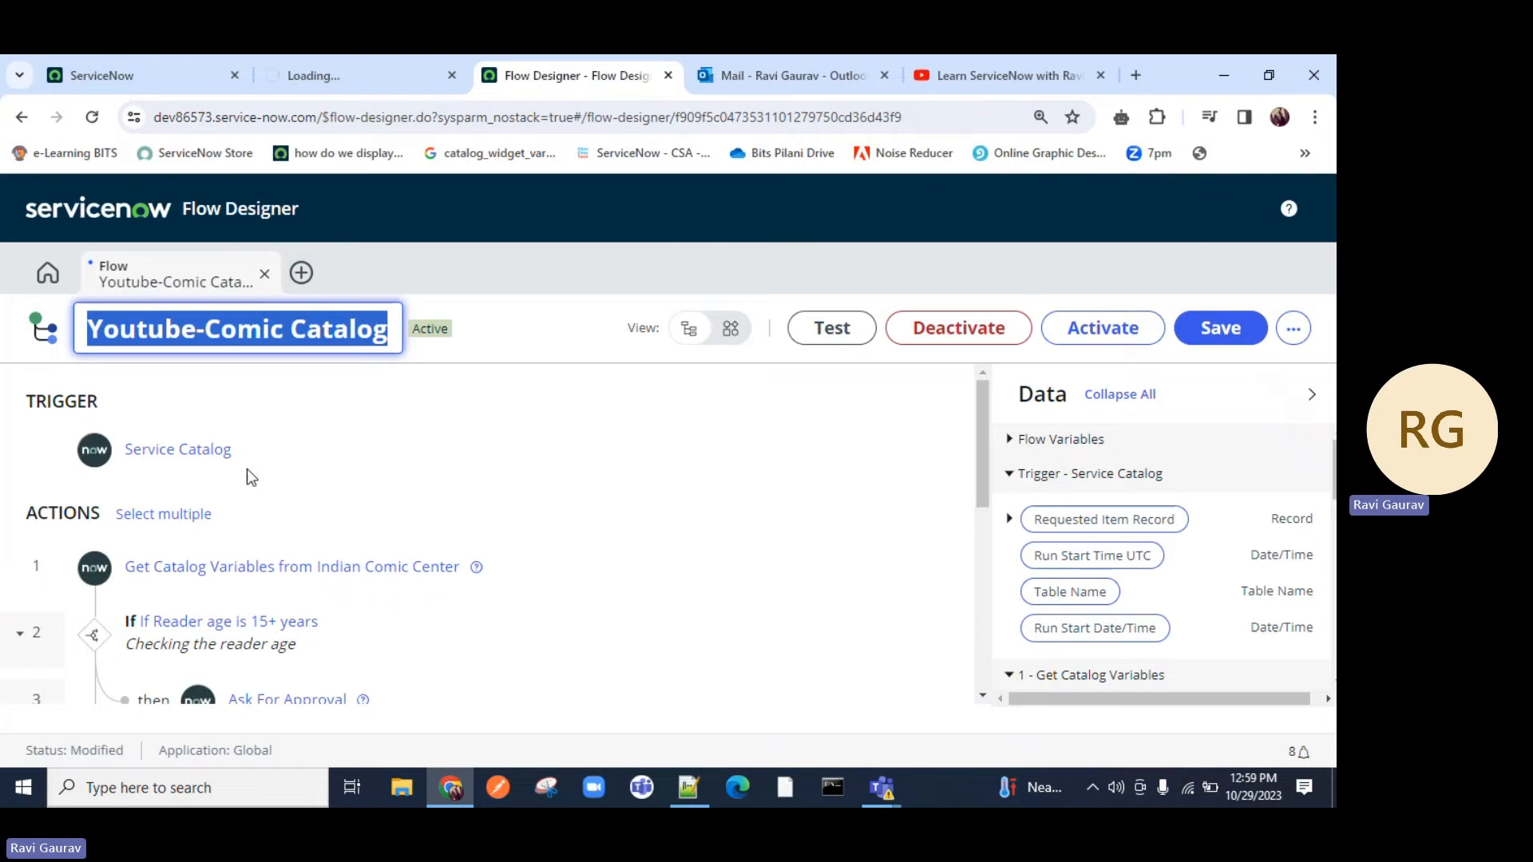
pyautogui.click(448, 391)
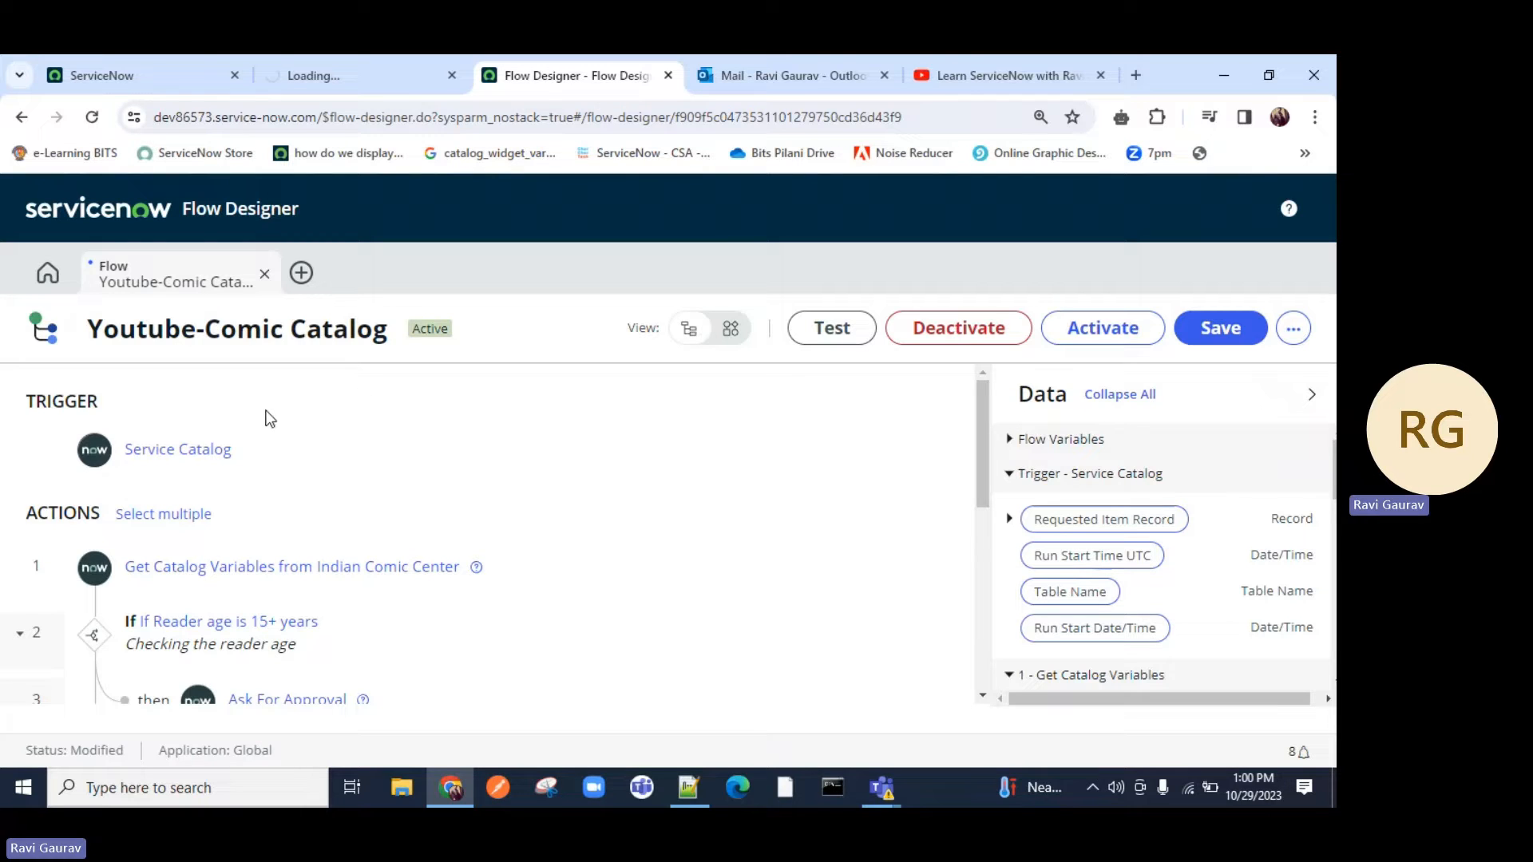
pyautogui.click(178, 449)
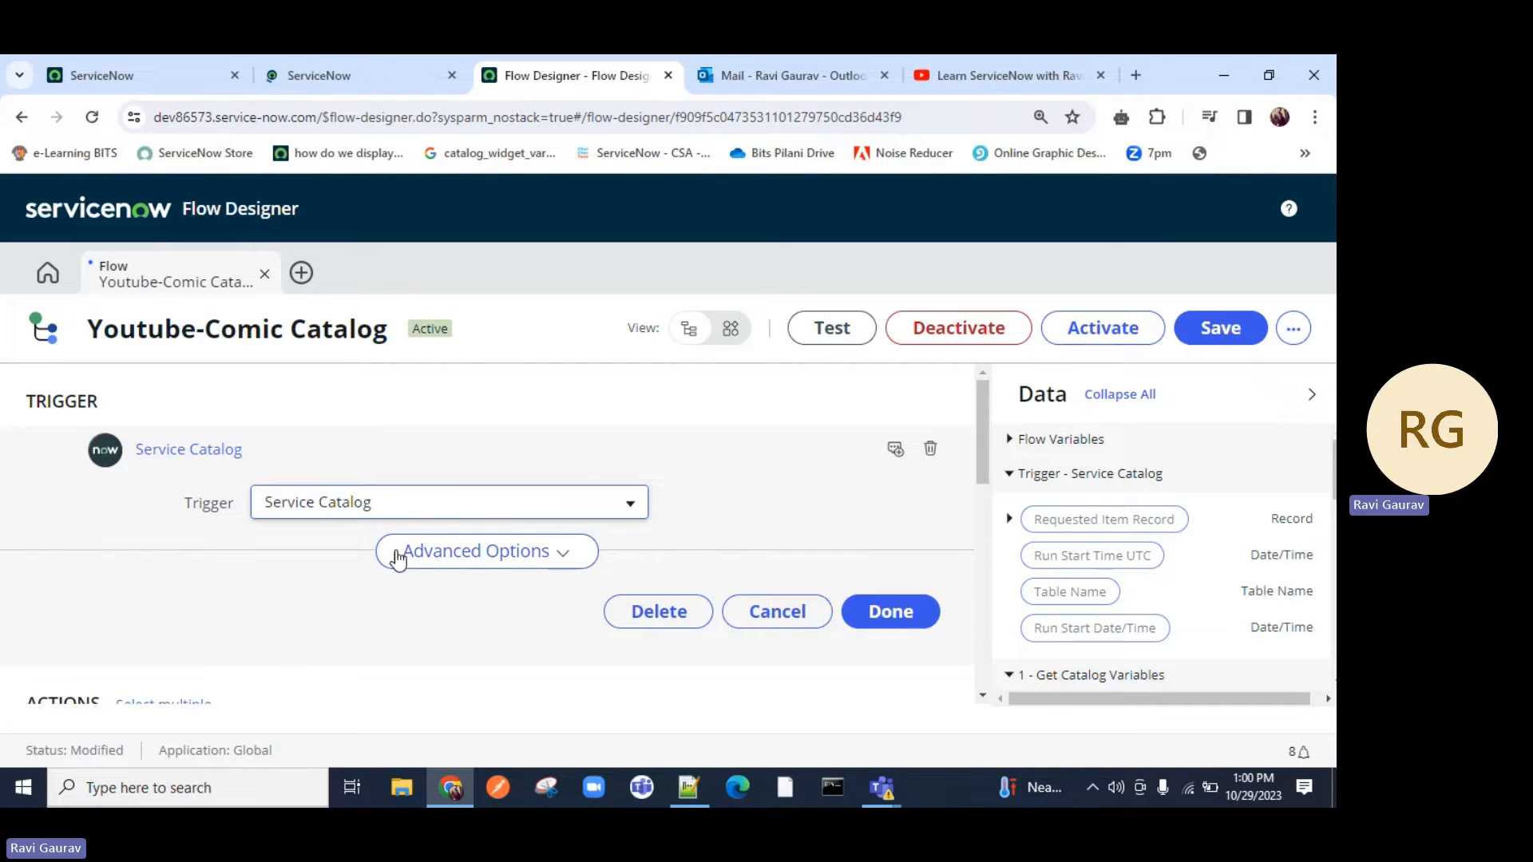
pyautogui.click(889, 612)
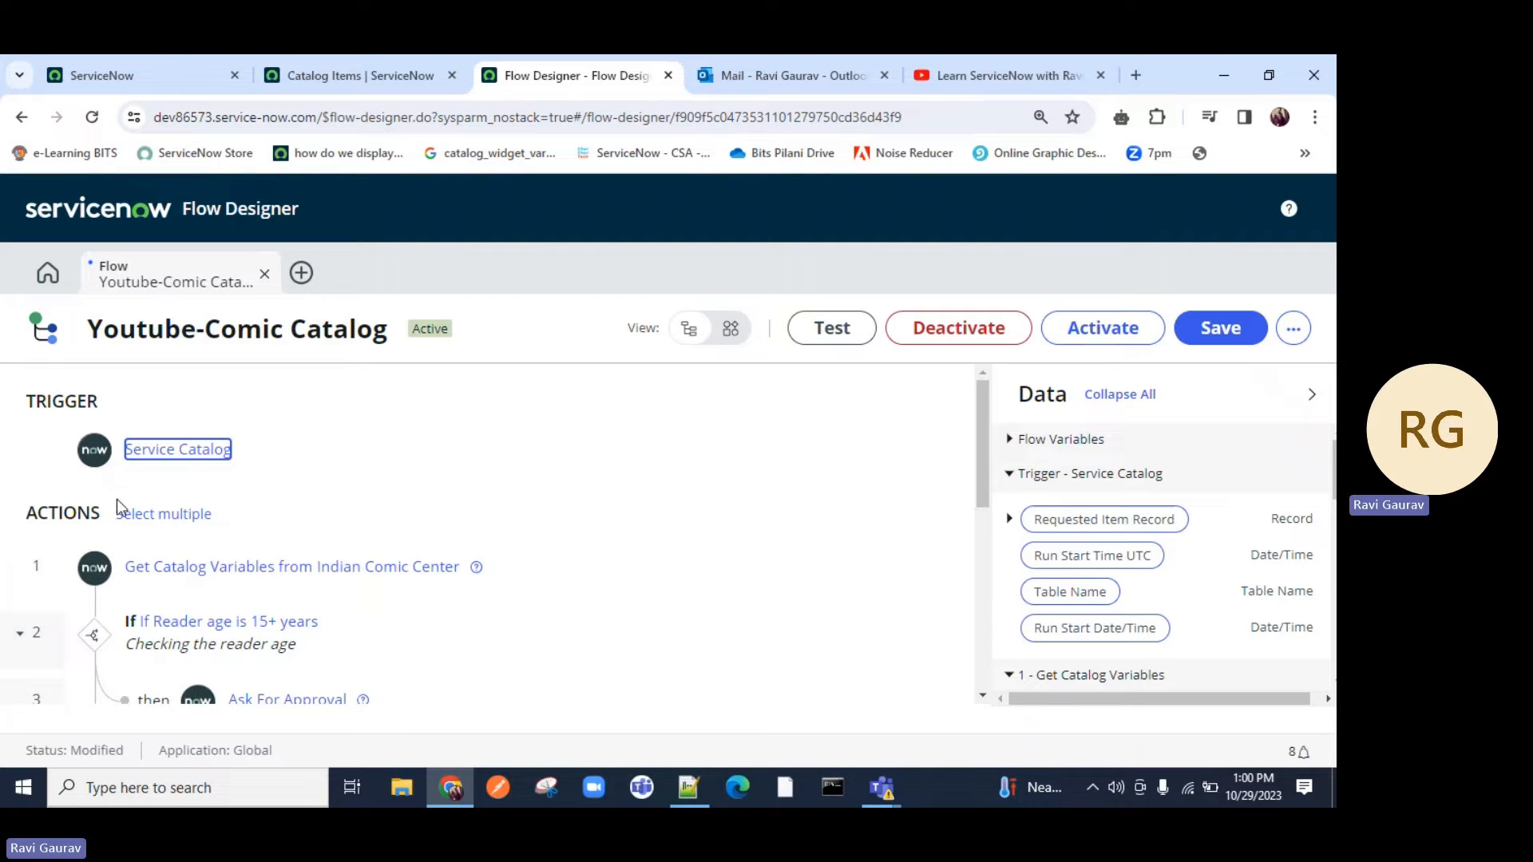
# Step: Examine the flow's Get Catalog Variables action, including its submitted request, template catalog item and selected catalog variables
pyautogui.click(214, 575)
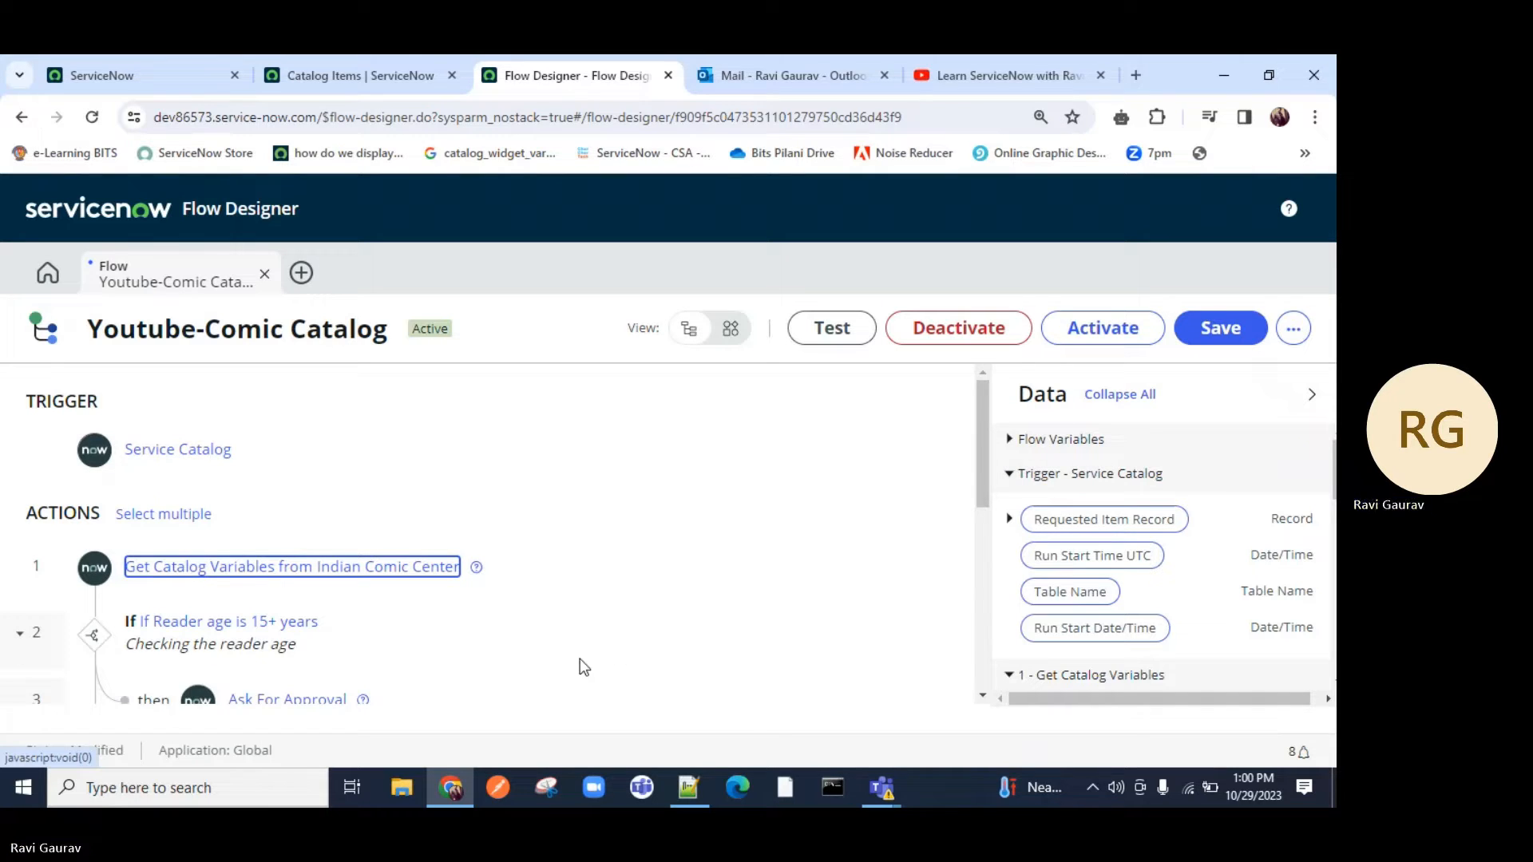
pyautogui.click(205, 568)
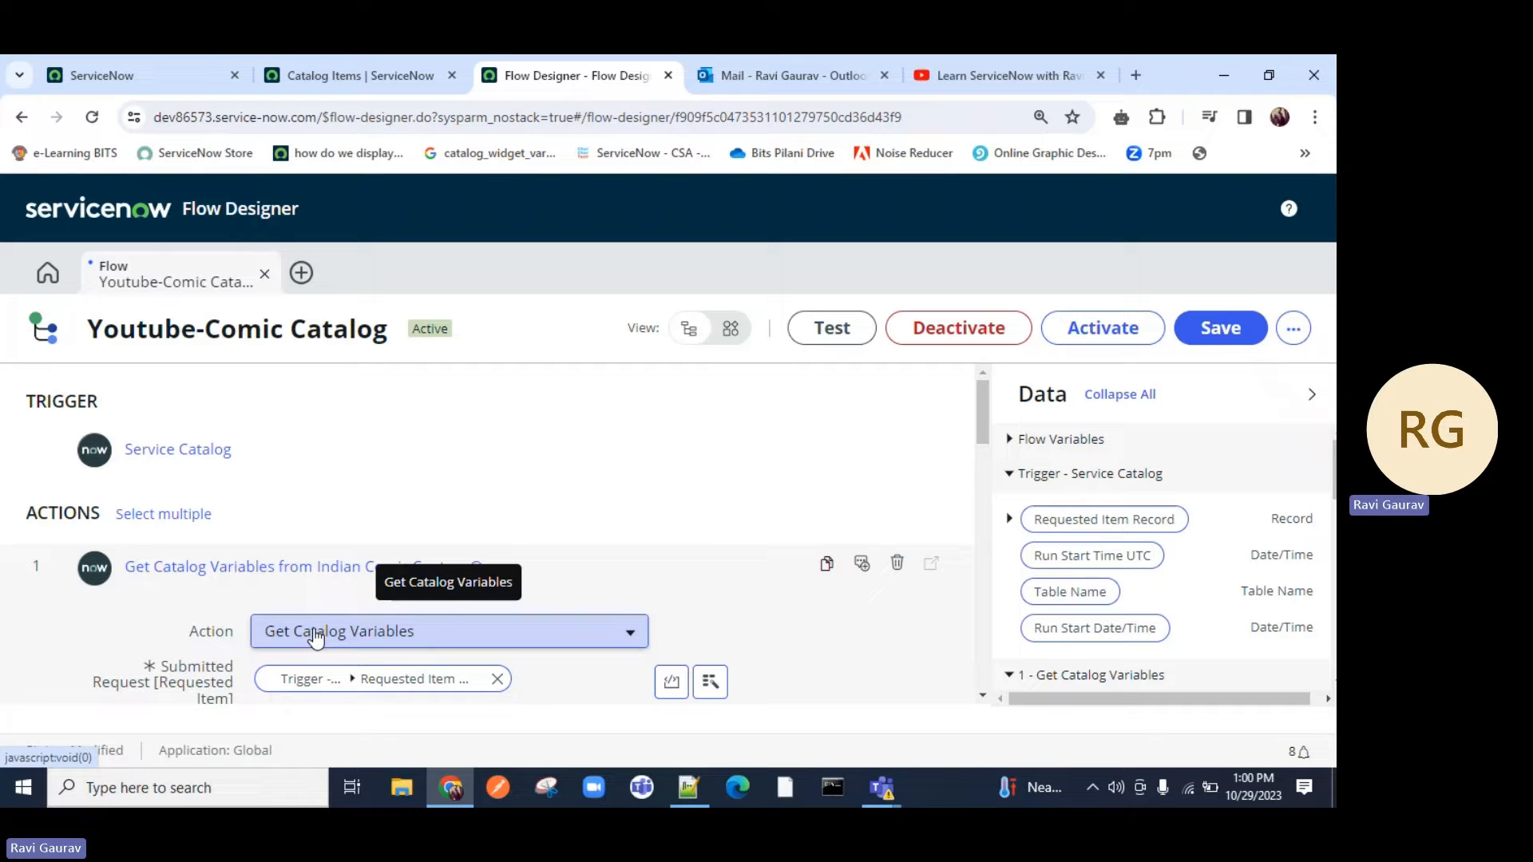
pyautogui.scroll(-4, 351, 635)
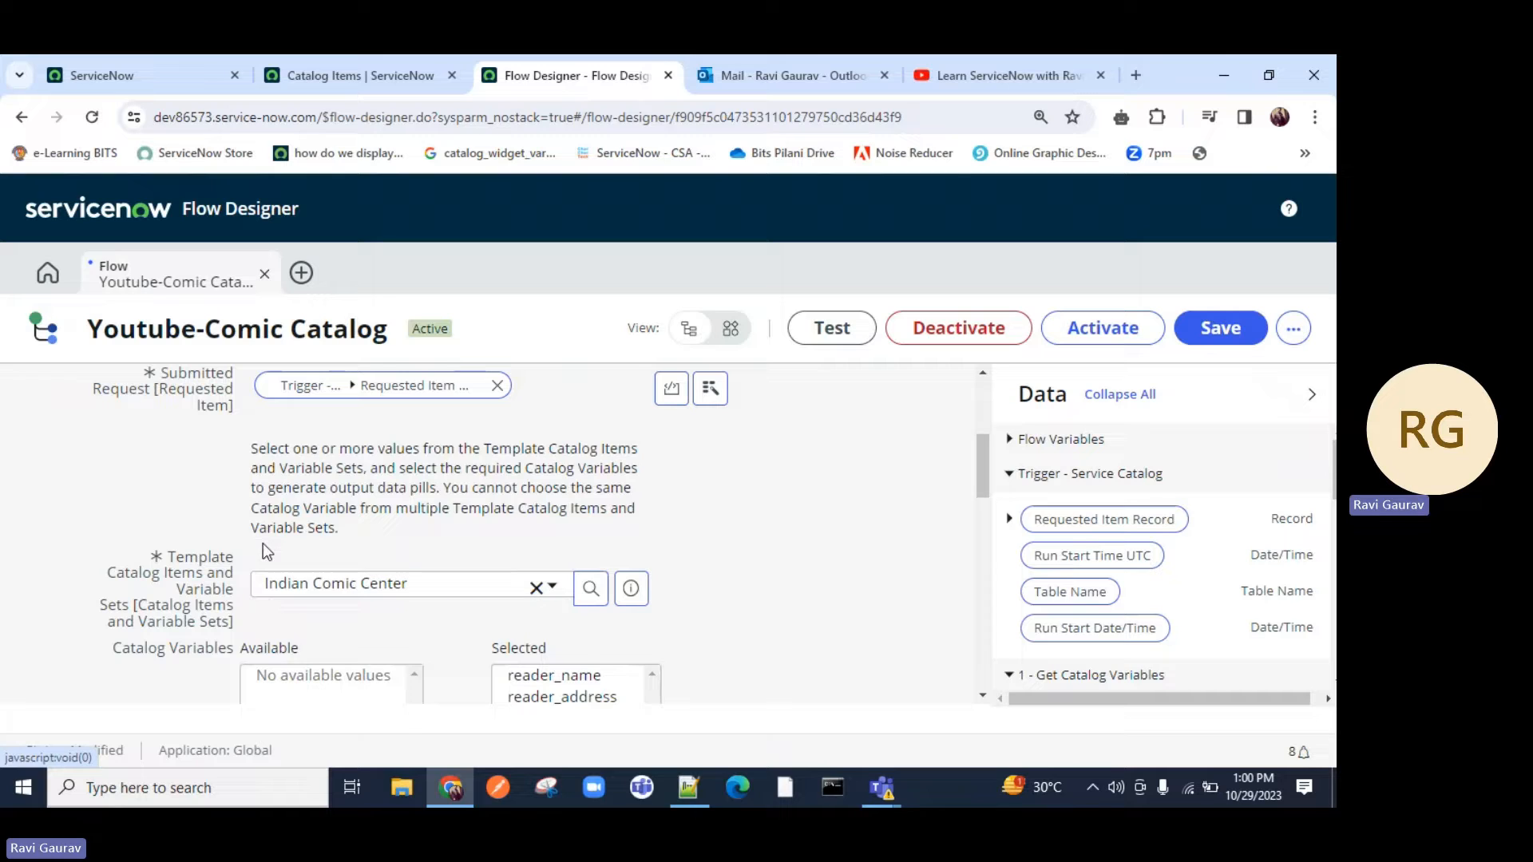
pyautogui.scroll(-1, 252, 559)
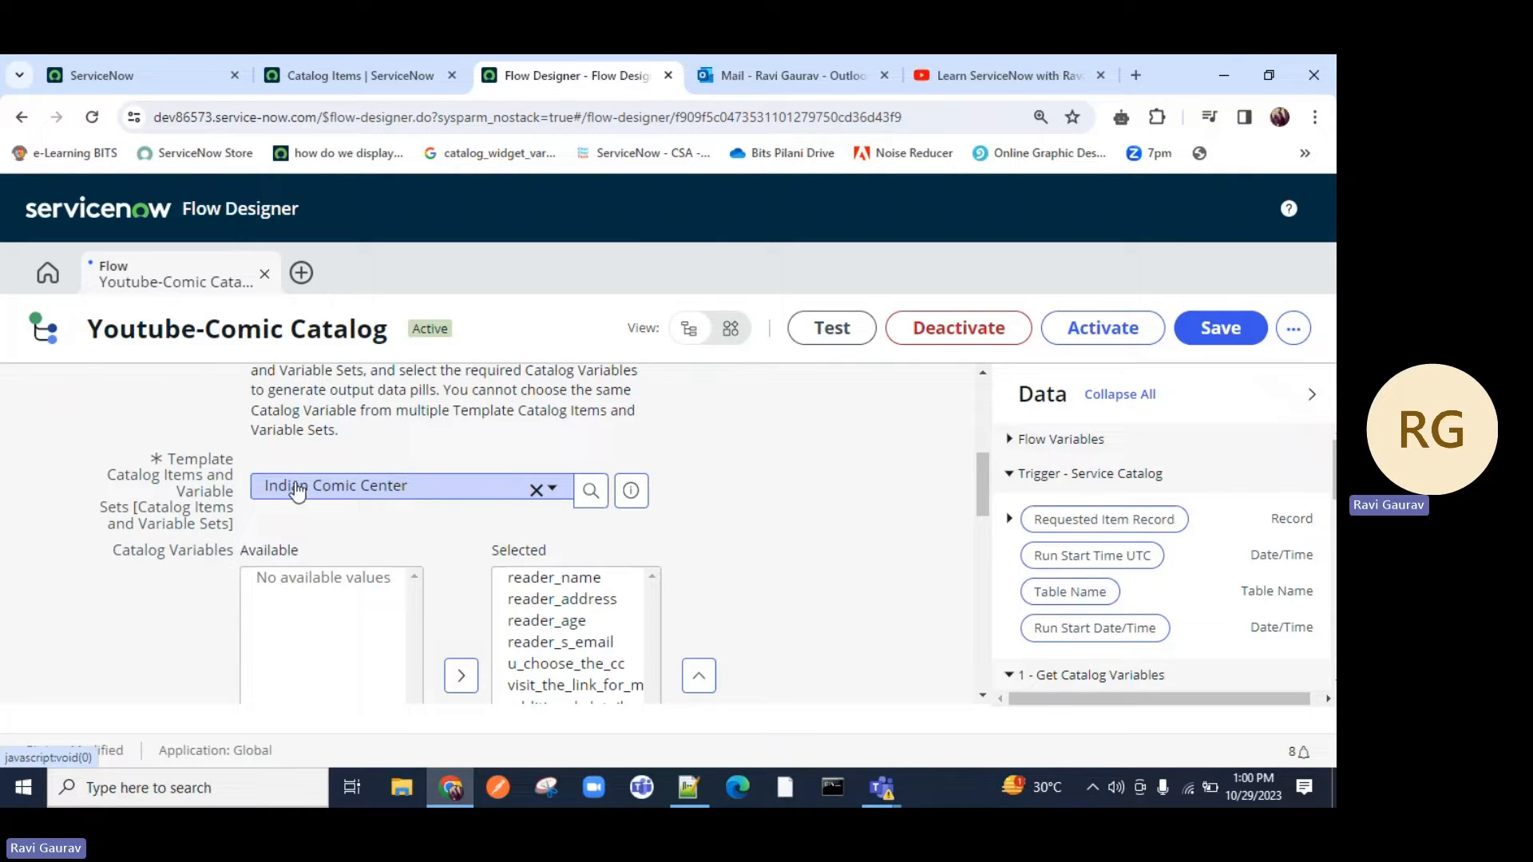
pyautogui.scroll(-1, 438, 442)
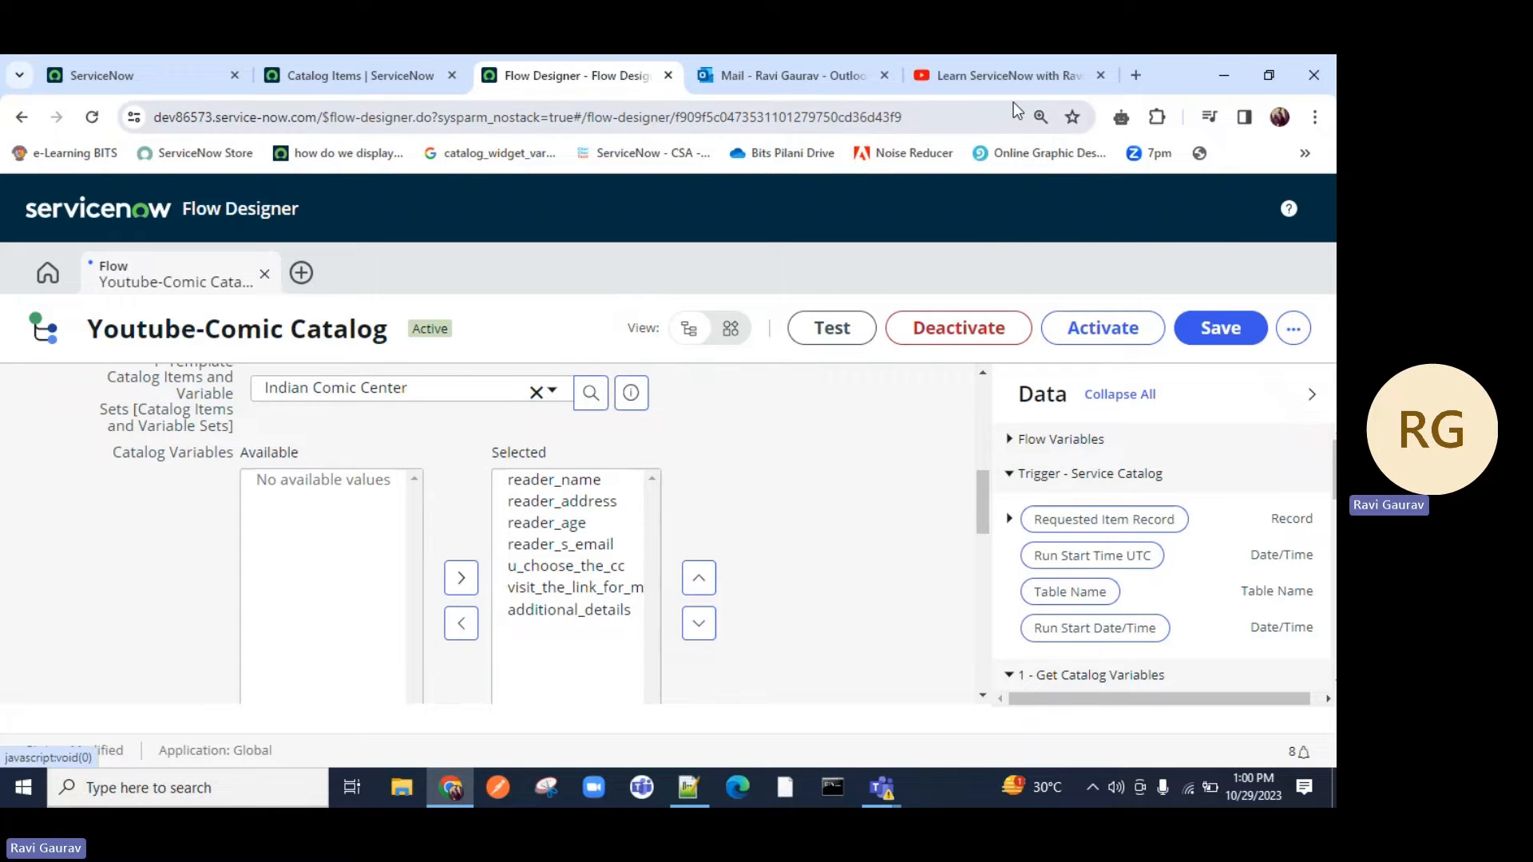
# Step: Open the Part 1 Flow Designer video on YouTube, read the viewer comment about calling a variable set, and pause playback
pyautogui.click(1008, 75)
pyautogui.click(311, 672)
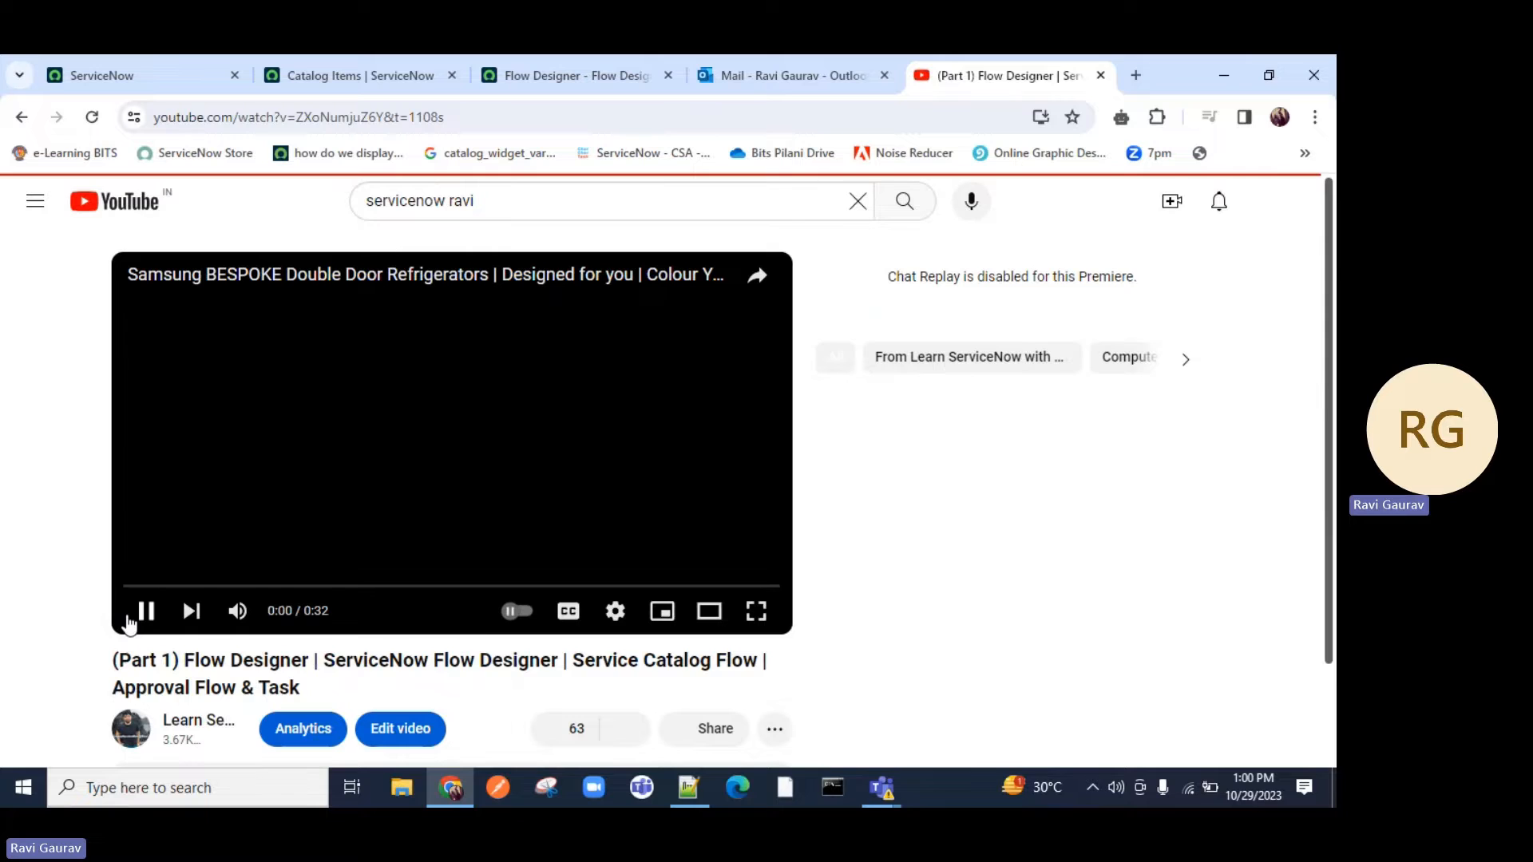
pyautogui.scroll(-3, 128, 624)
pyautogui.scroll(-1, 351, 551)
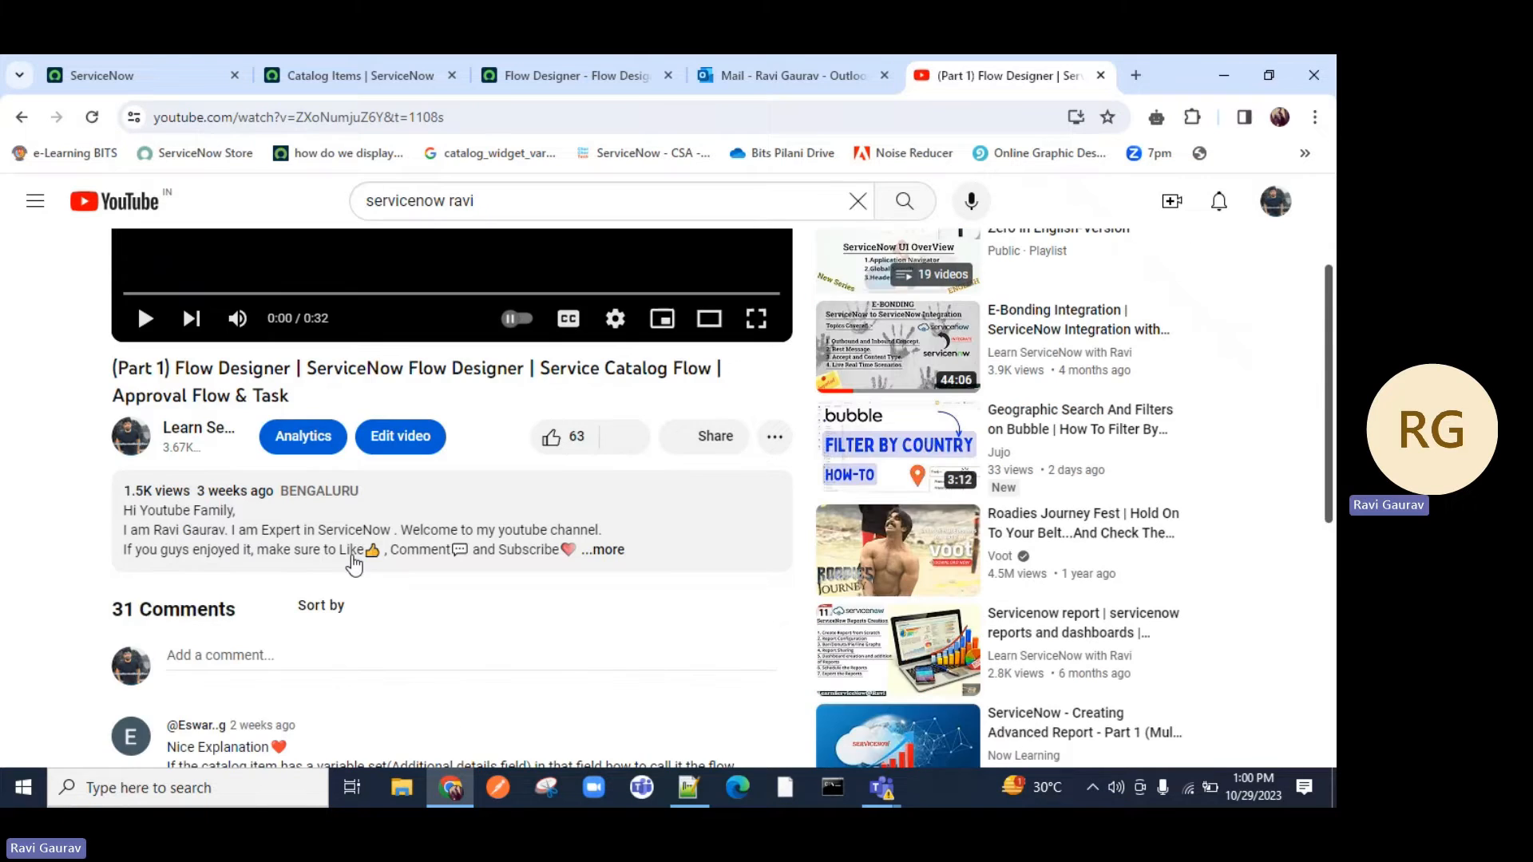
pyautogui.scroll(-4, 354, 563)
pyautogui.moveTo(166, 432); pyautogui.dragTo(396, 469)
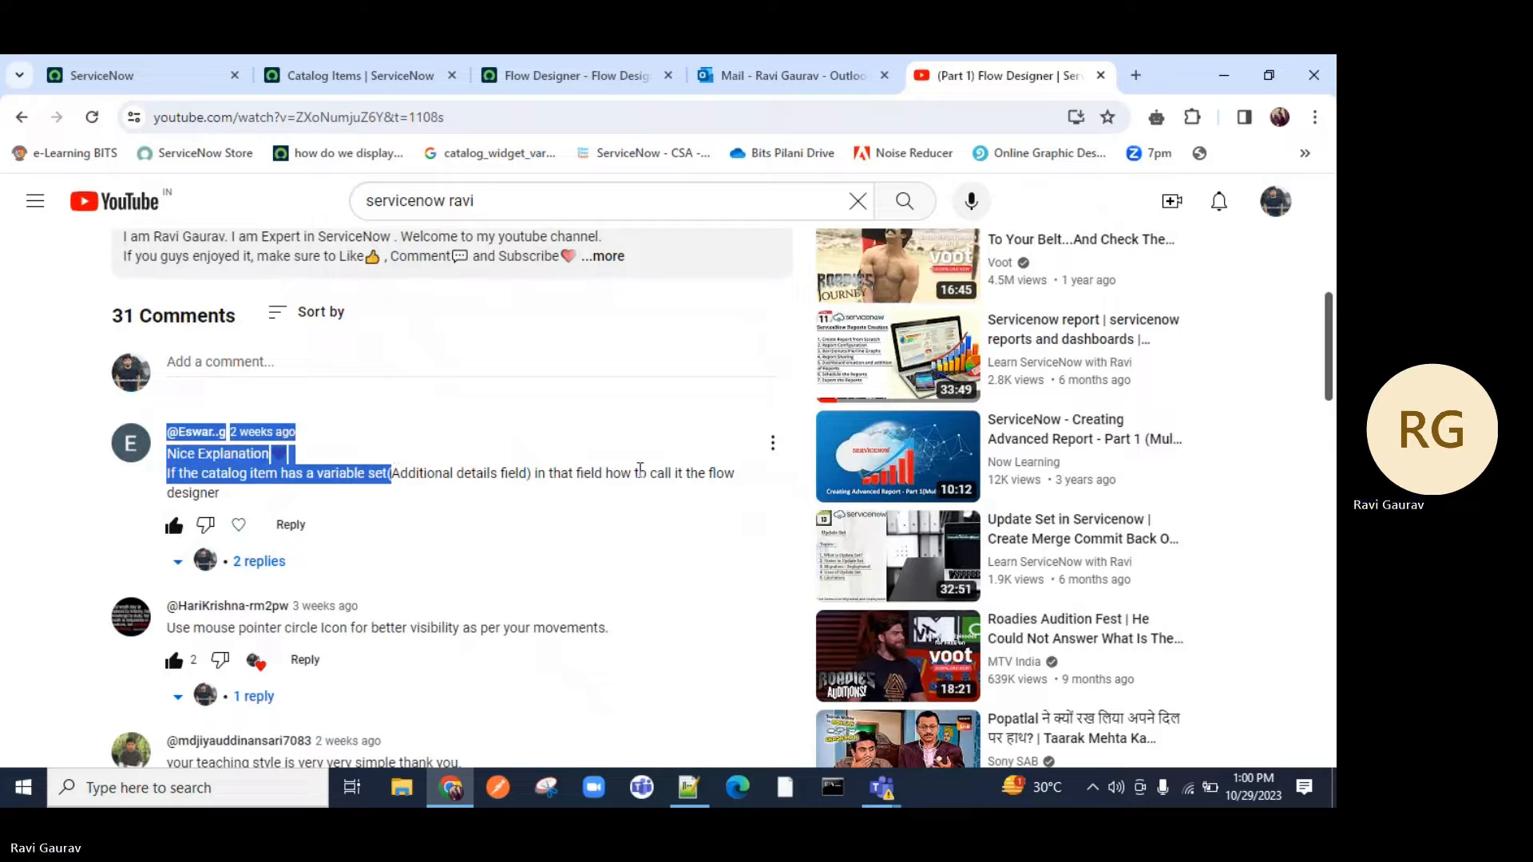
pyautogui.moveTo(605, 473); pyautogui.dragTo(734, 479)
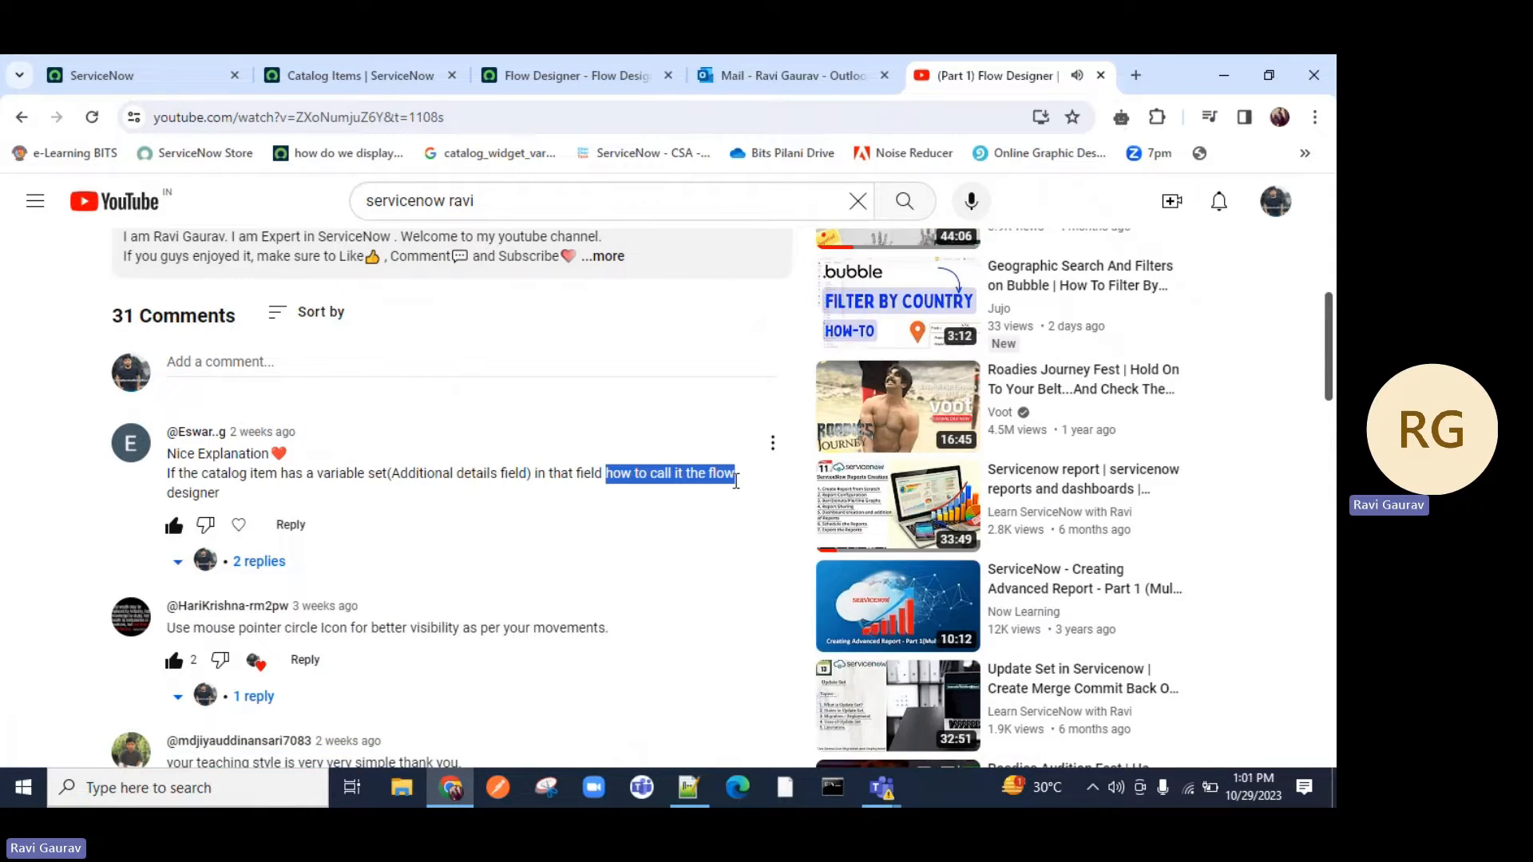
pyautogui.scroll(3, 569, 488)
pyautogui.scroll(3, 515, 299)
pyautogui.click(514, 299)
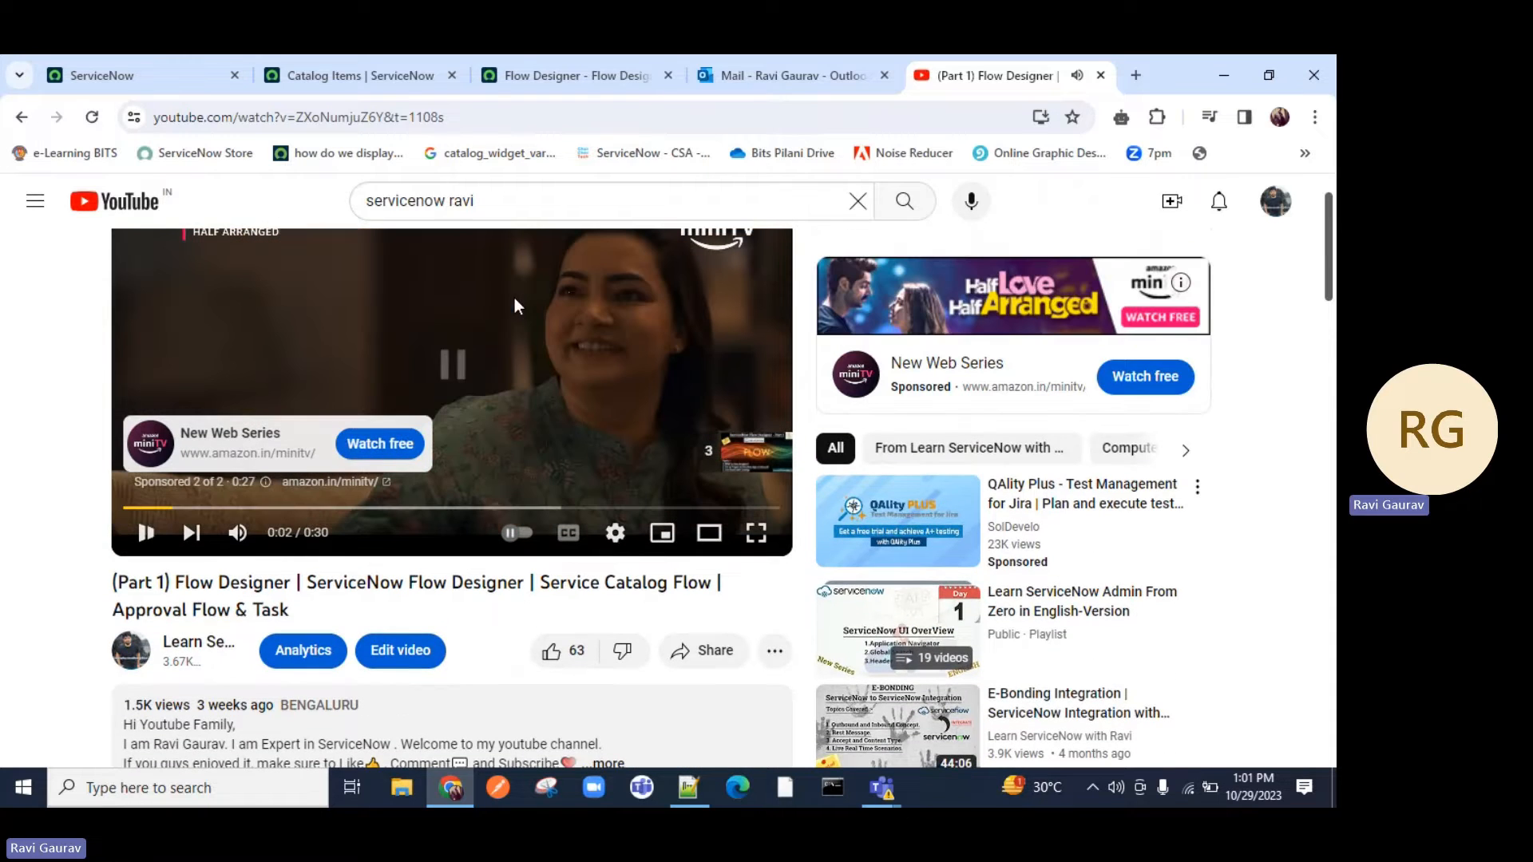
# Step: Filter the Catalog Items list by the name "*indian" and open the Indian Comic Center record
pyautogui.click(358, 80)
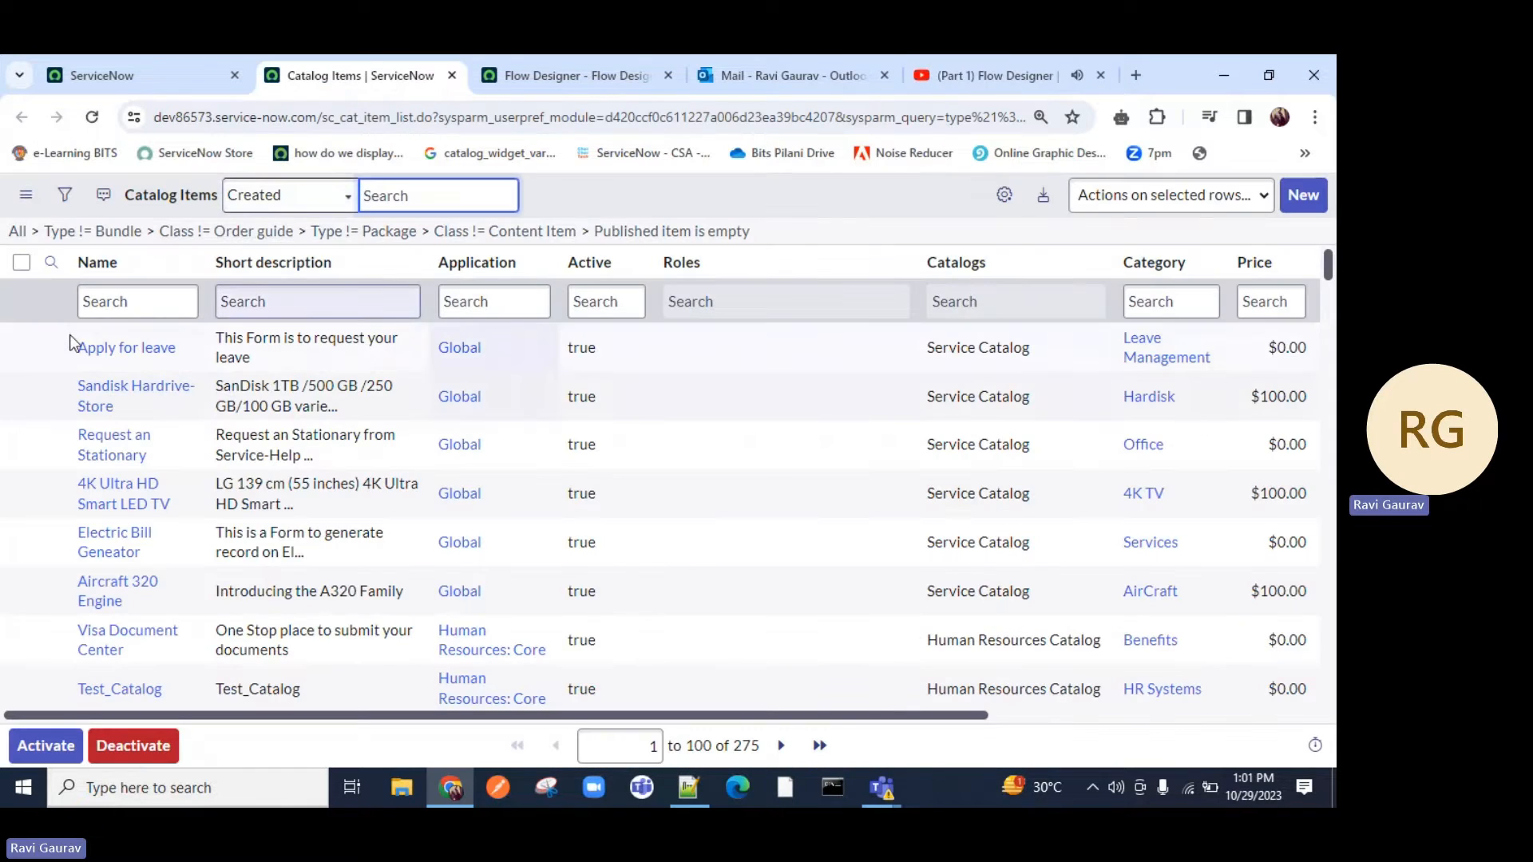
pyautogui.click(106, 302)
pyautogui.write('*')
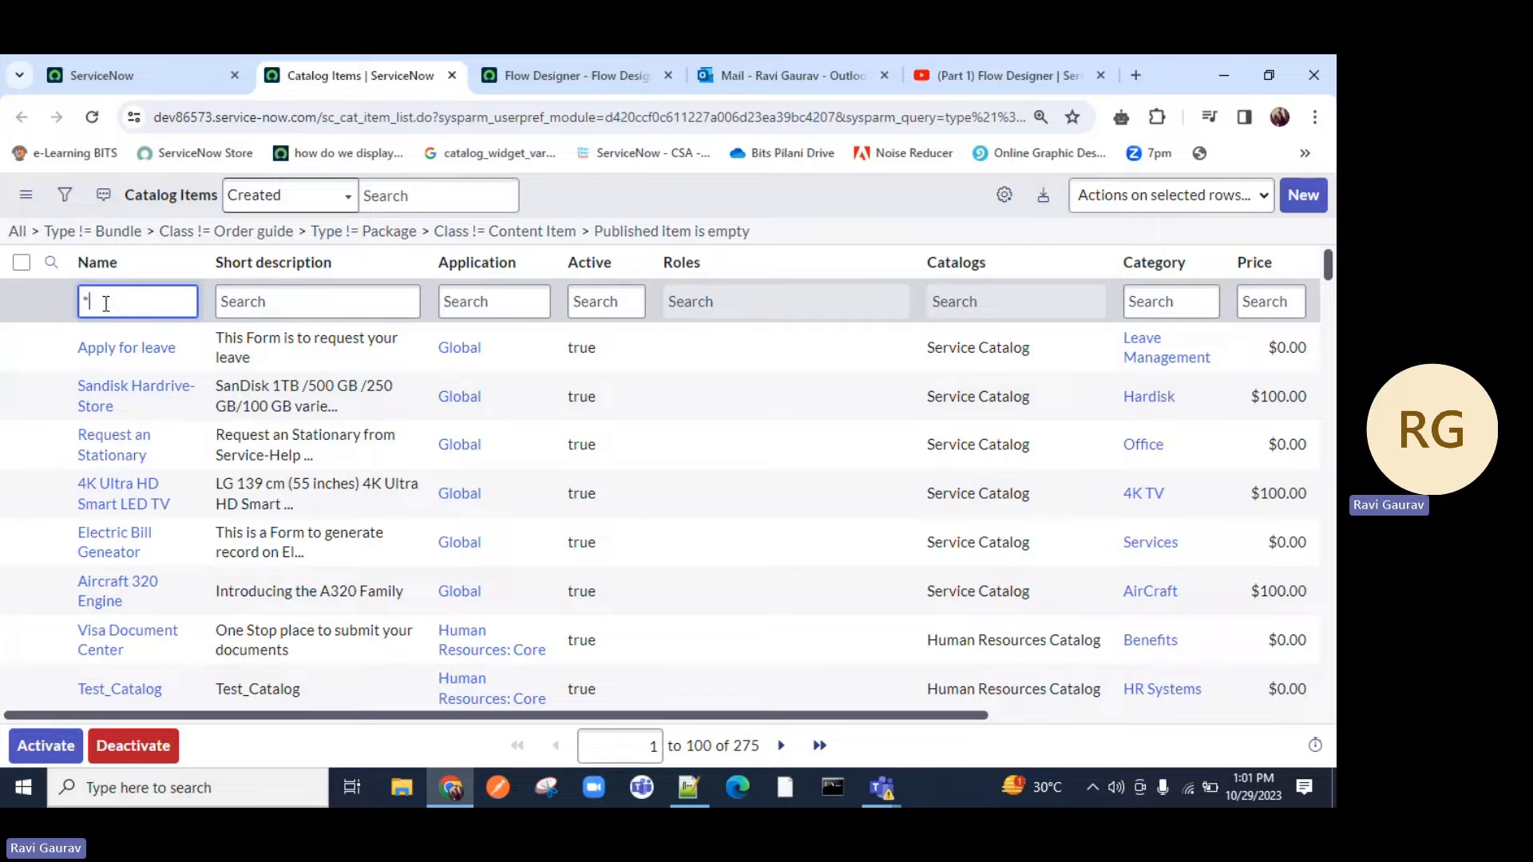
pyautogui.write('ingindia')
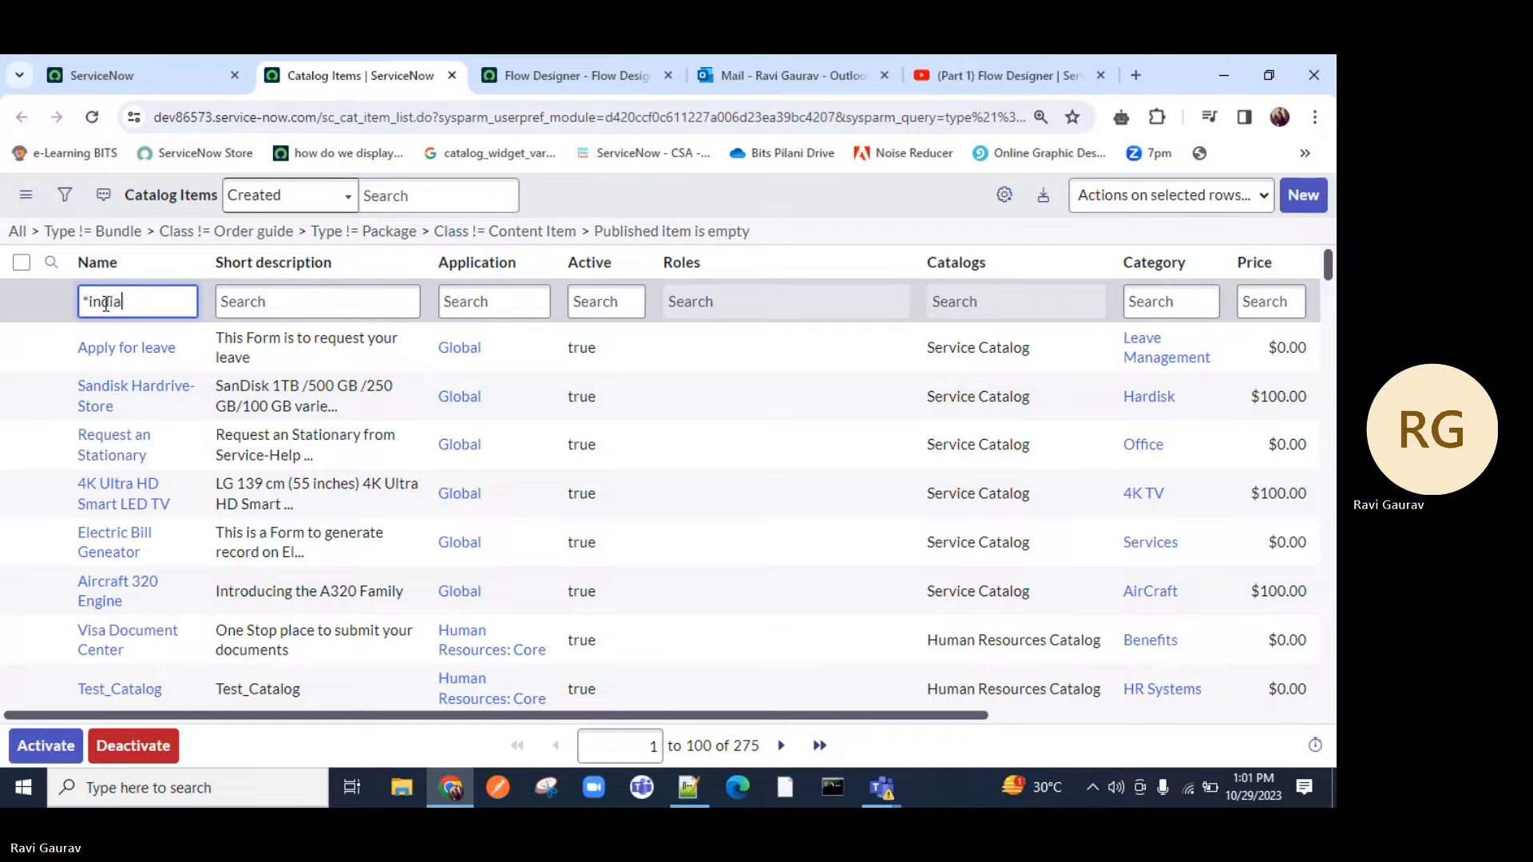
pyautogui.write('n')
pyautogui.press('Return')
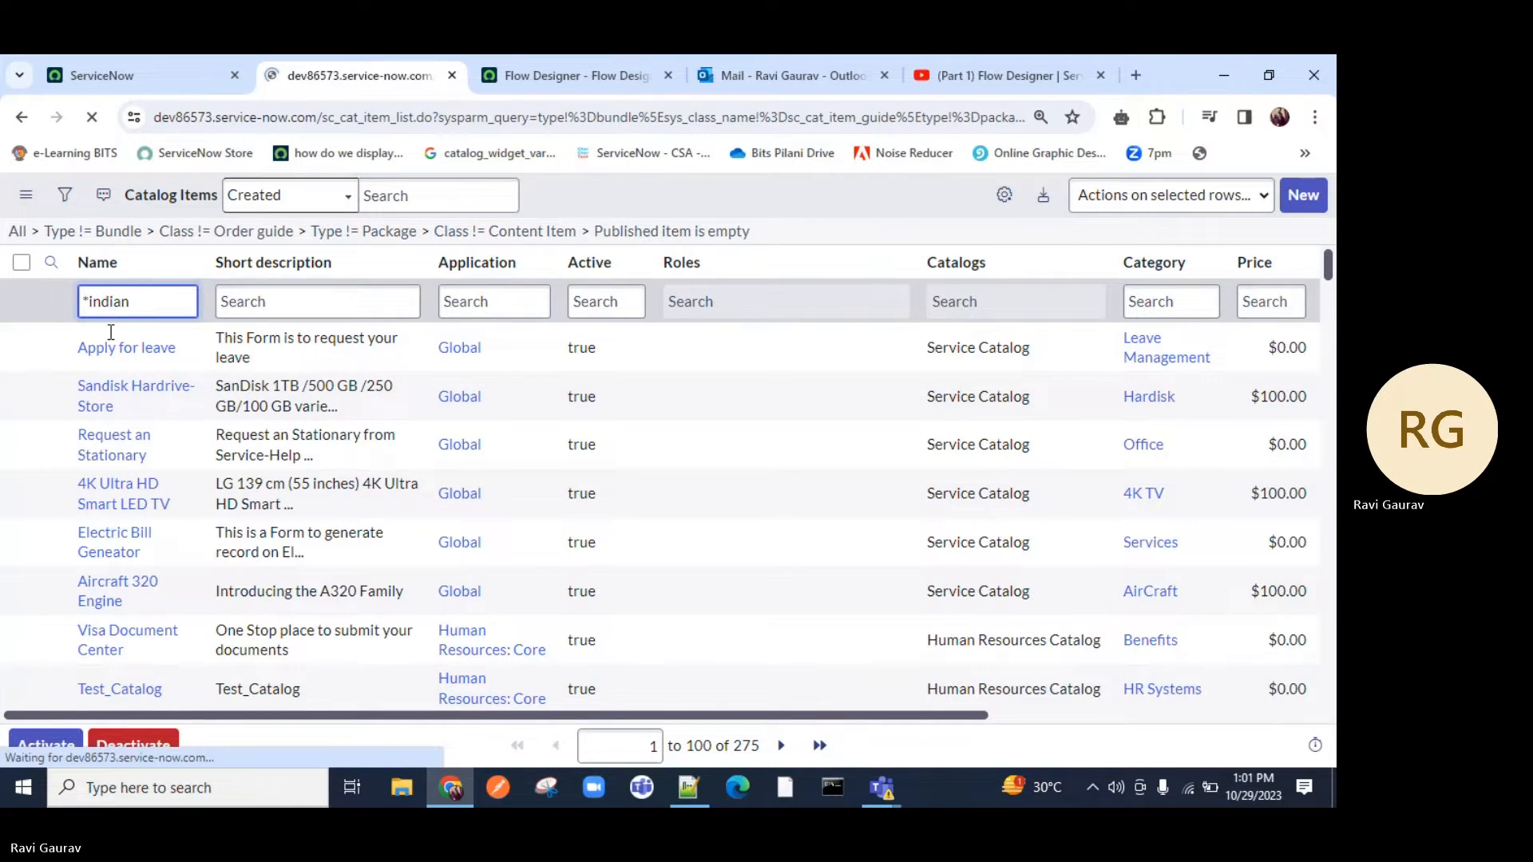
pyautogui.click(98, 349)
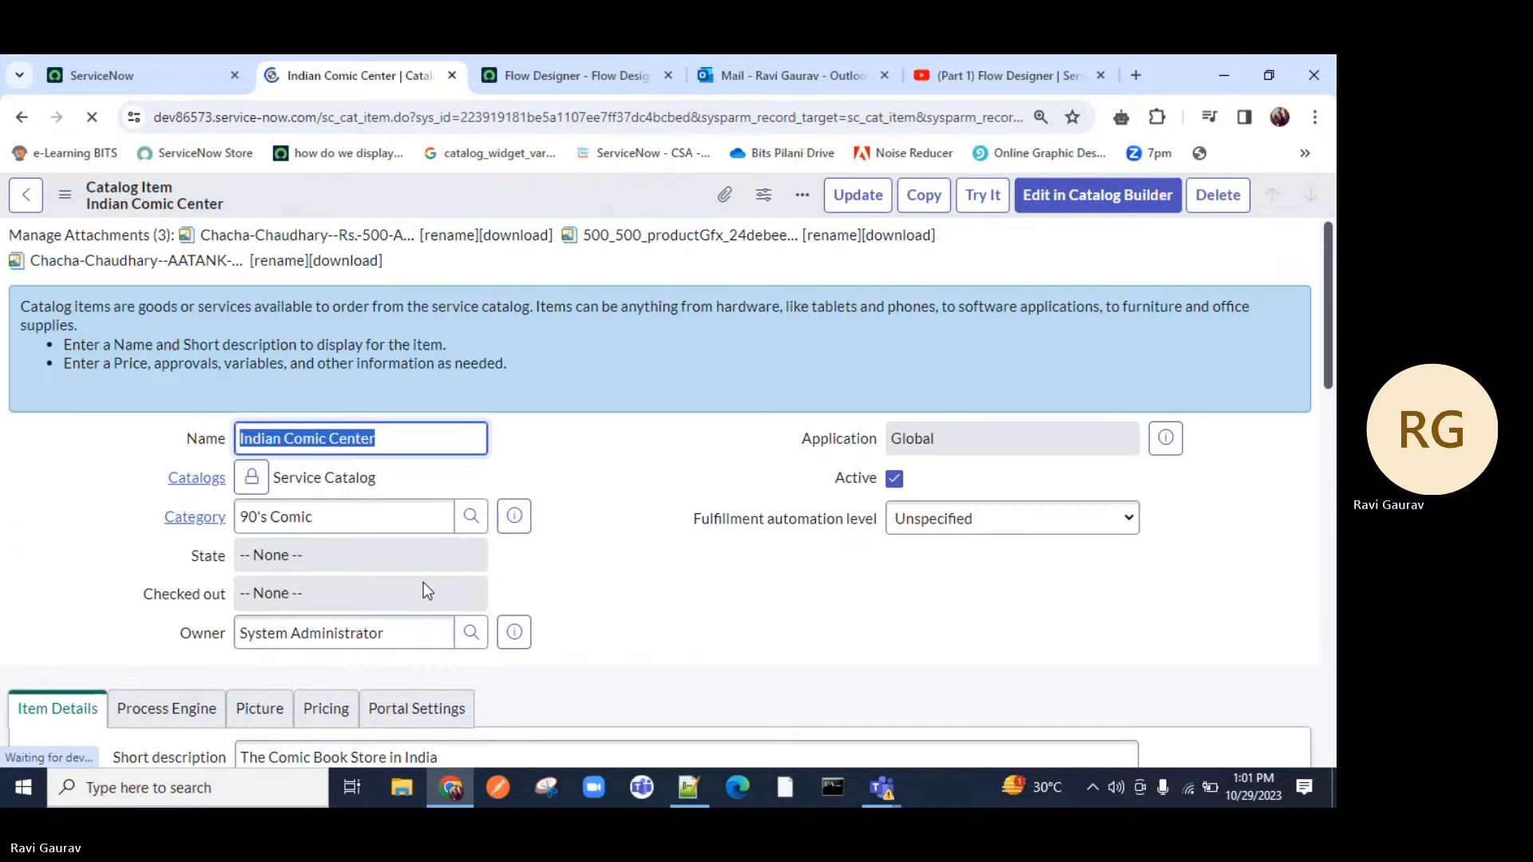
# Step: Check the additional_details variable selected in the flow against the variable sets attached to the Indian Comic Center catalog item
pyautogui.click(543, 67)
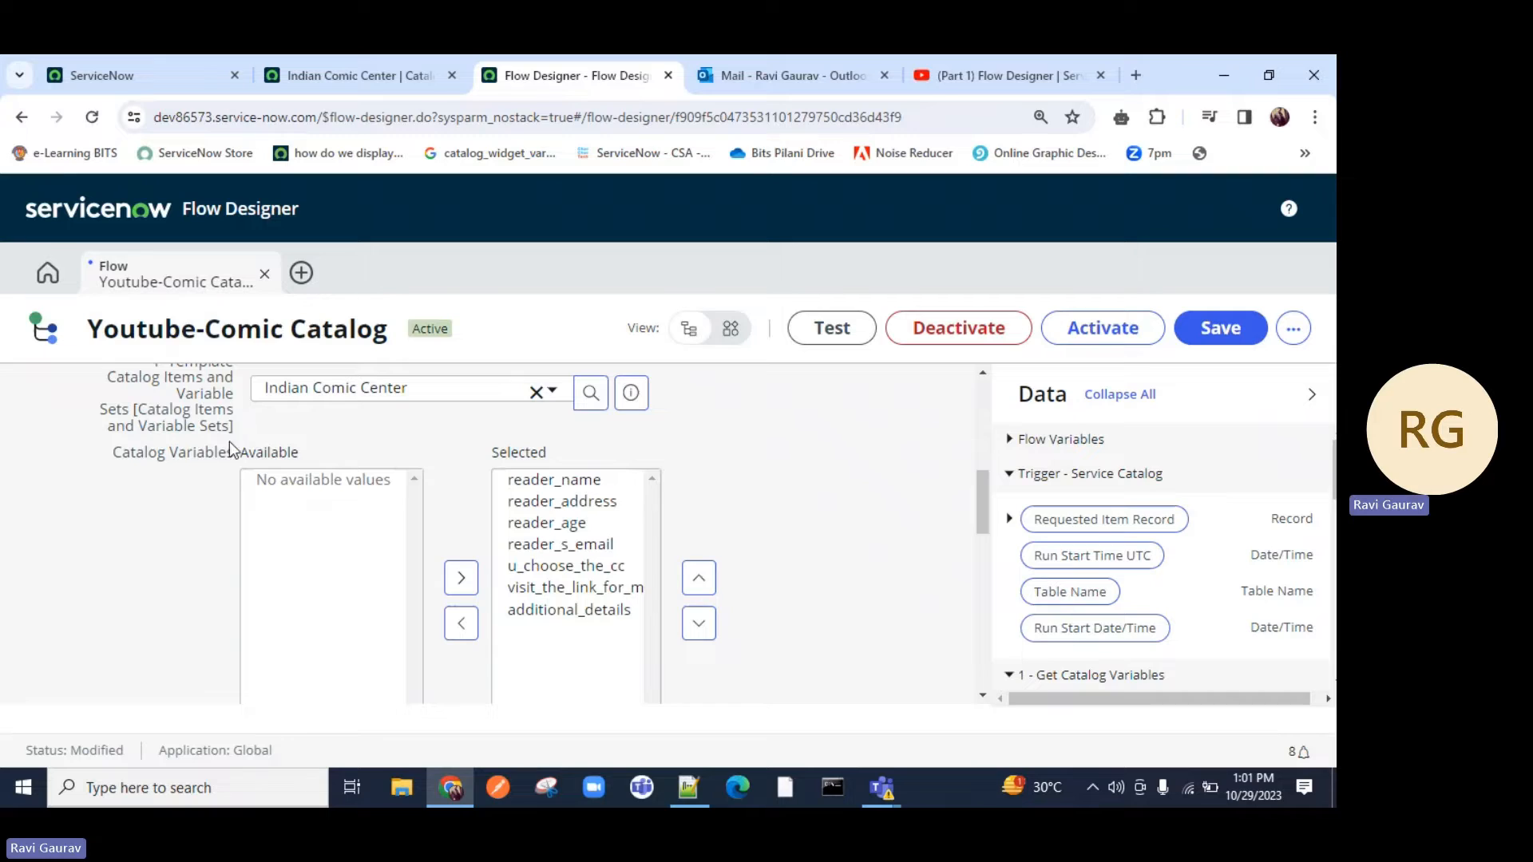
pyautogui.click(559, 610)
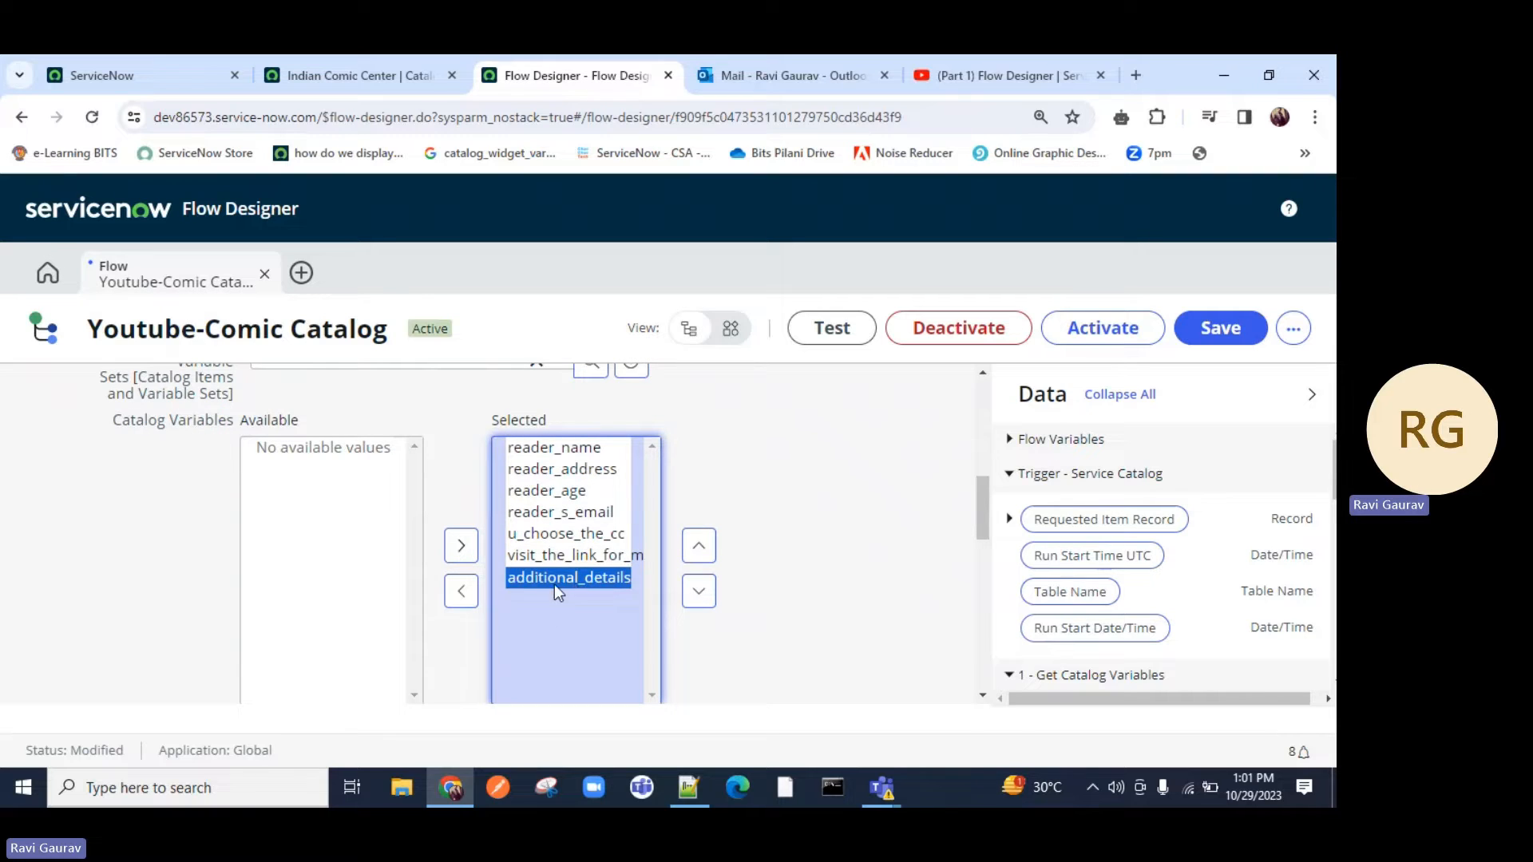
pyautogui.click(305, 78)
pyautogui.scroll(-15, 240, 520)
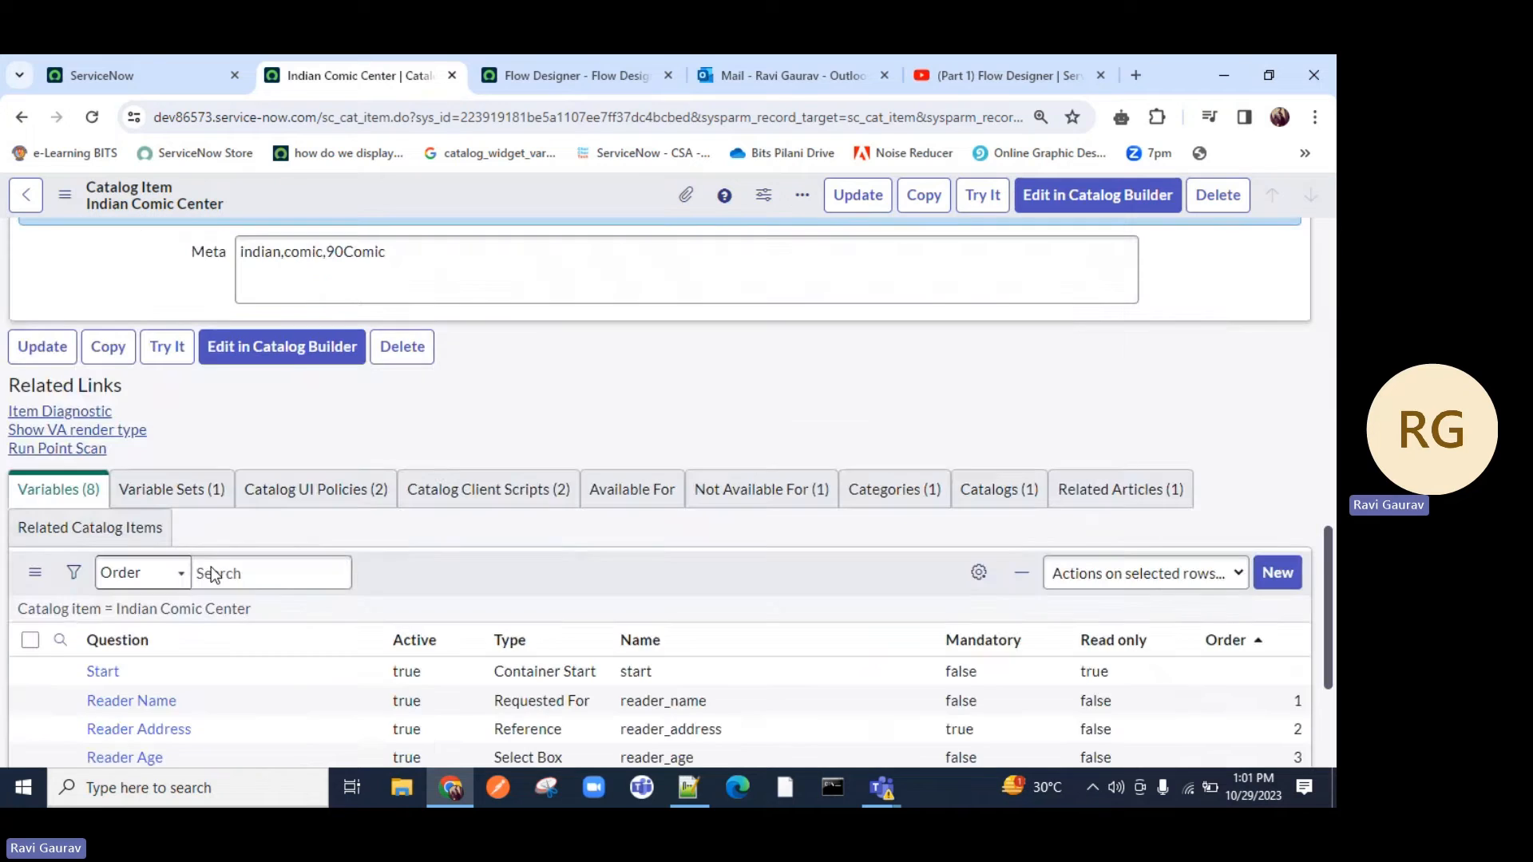
pyautogui.click(175, 502)
pyautogui.scroll(-1, 192, 541)
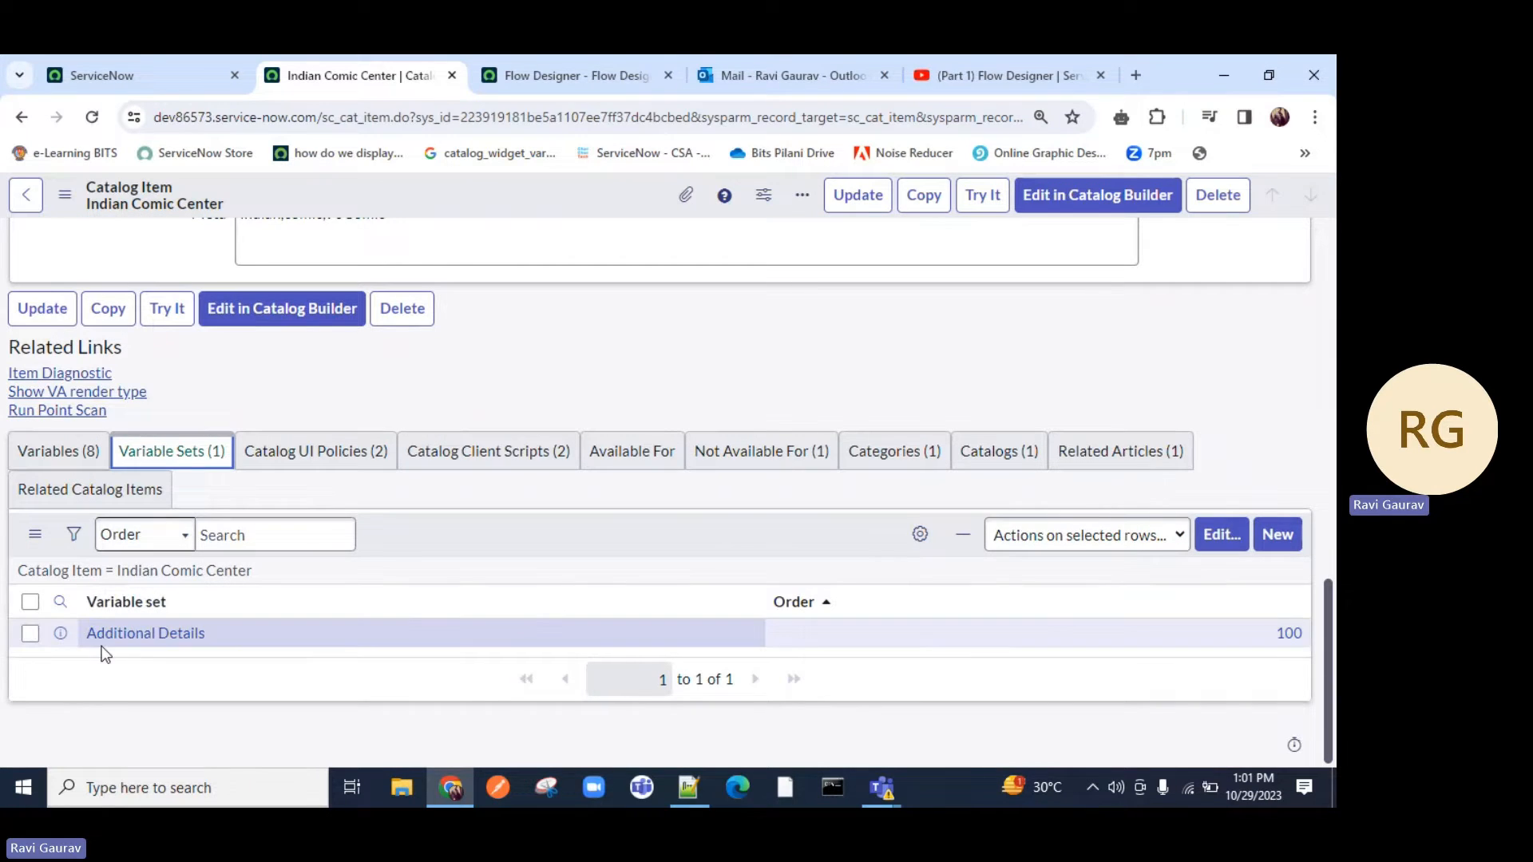
# Step: Try to add the Business Analyst Assessment new variable set to the Indian Comic Center catalog item and save the members
pyautogui.click(1234, 542)
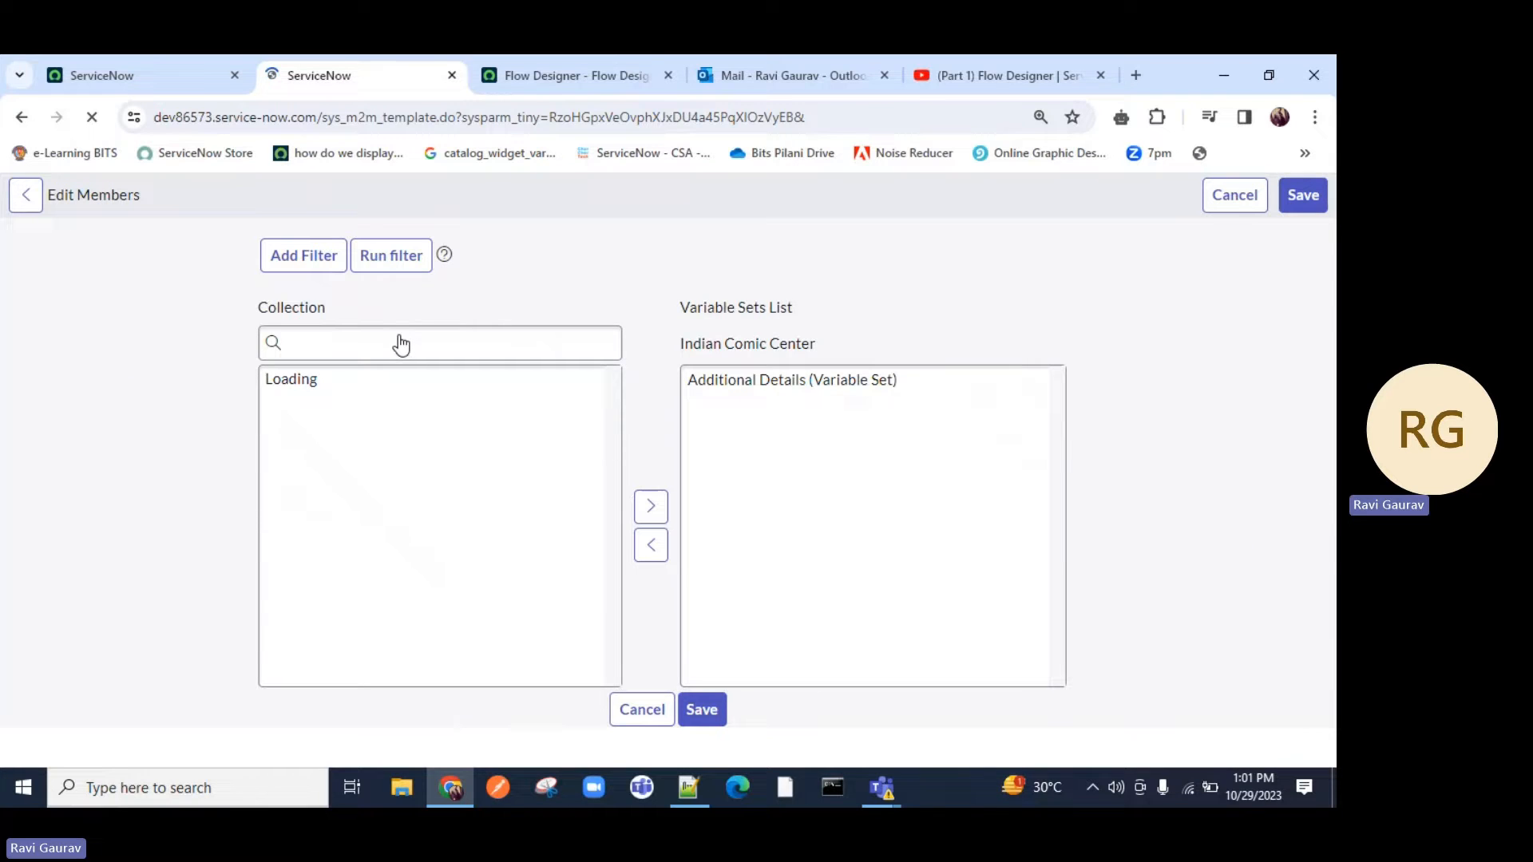
pyautogui.click(326, 435)
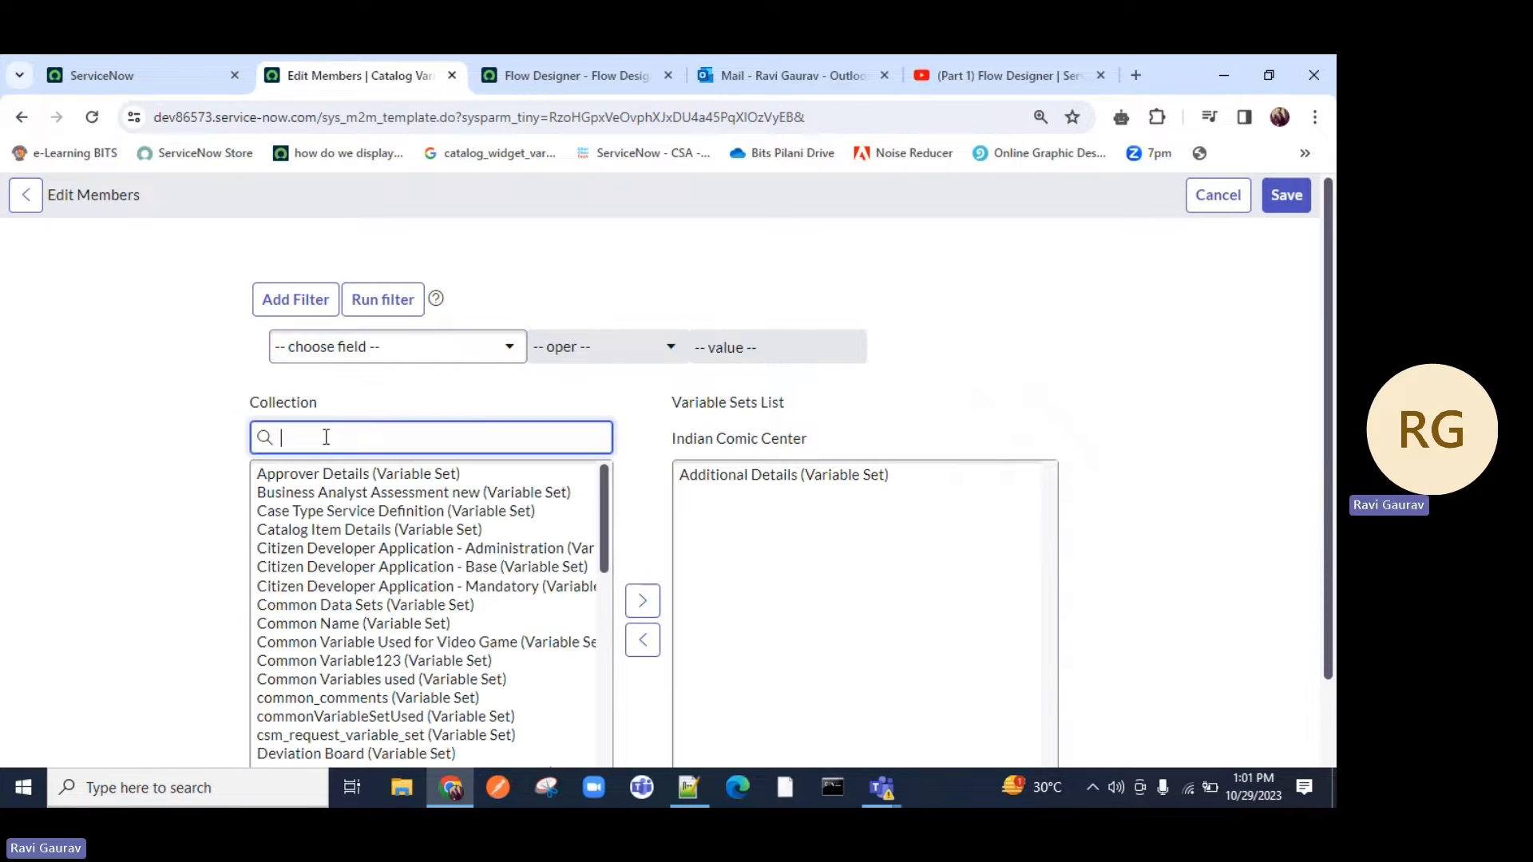
pyautogui.click(313, 491)
pyautogui.click(643, 589)
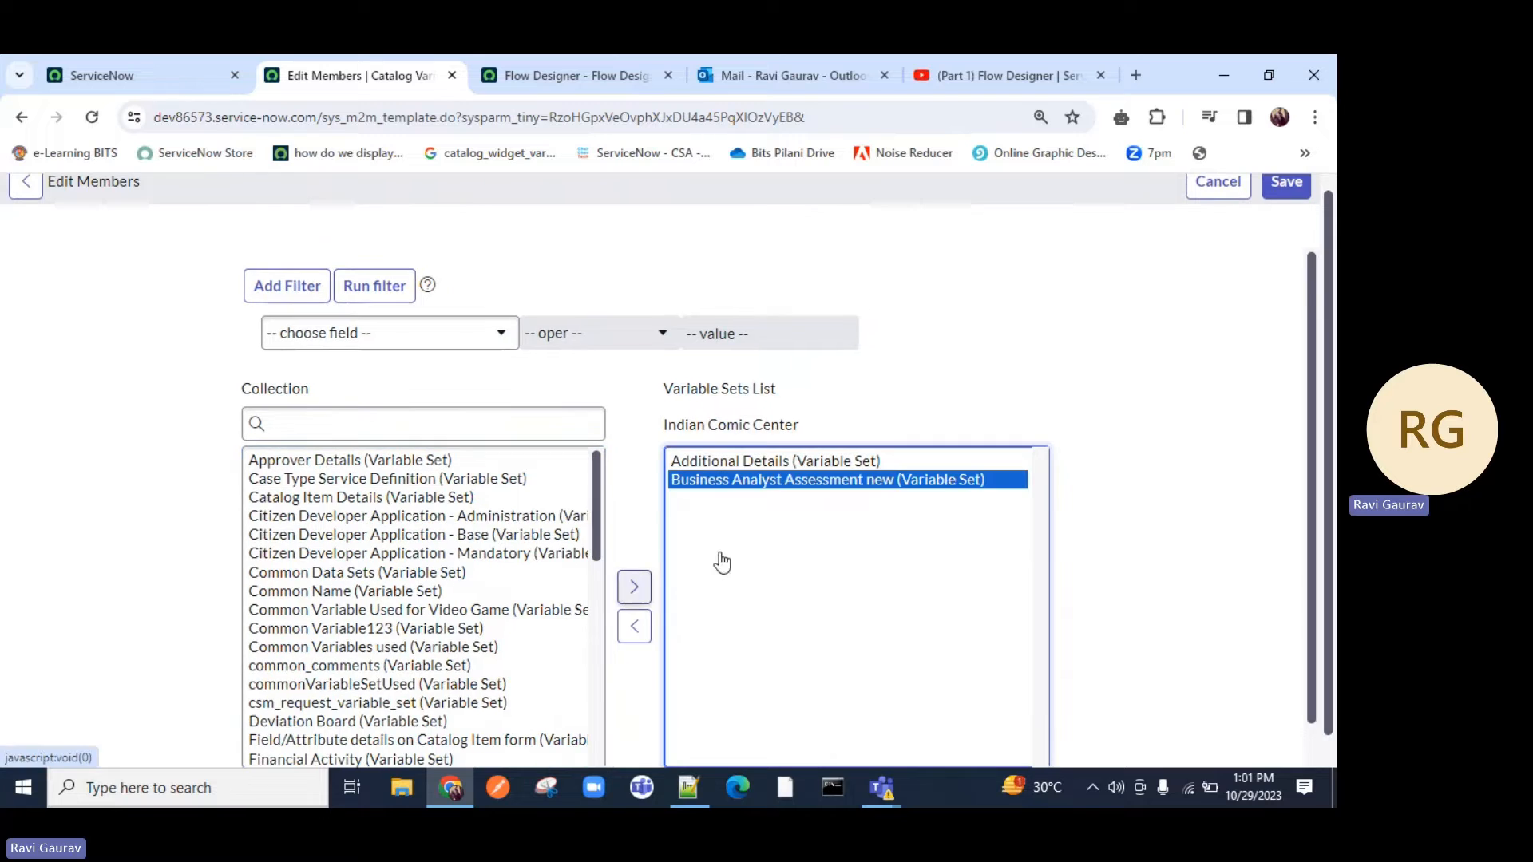
pyautogui.scroll(-1, 897, 637)
pyautogui.click(692, 723)
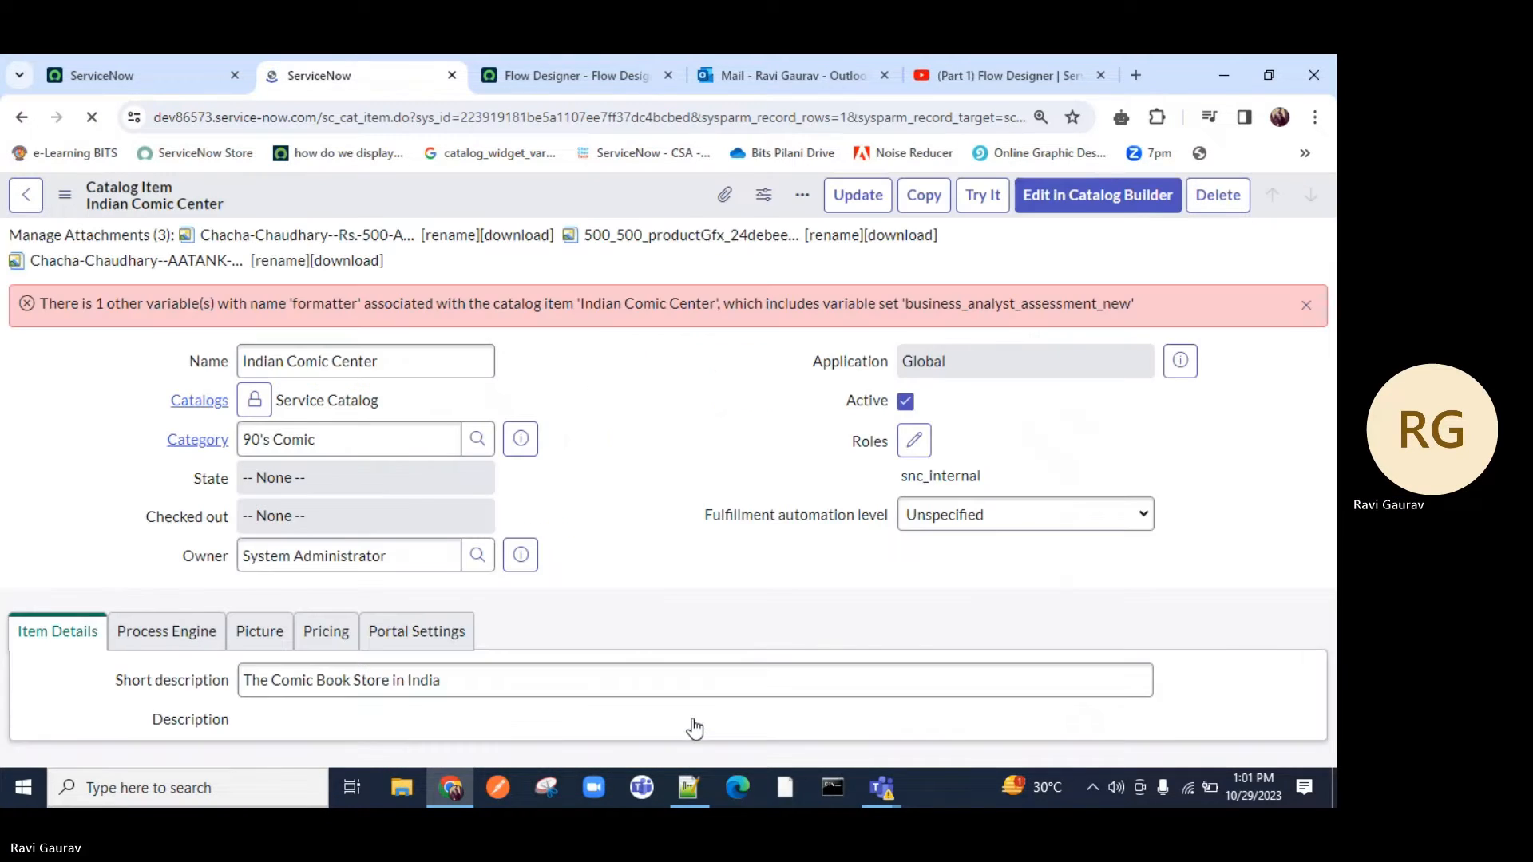
# Step: Add the Common Data Sets variable set to the Indian Comic Center catalog item and save the members
pyautogui.scroll(-6, 323, 419)
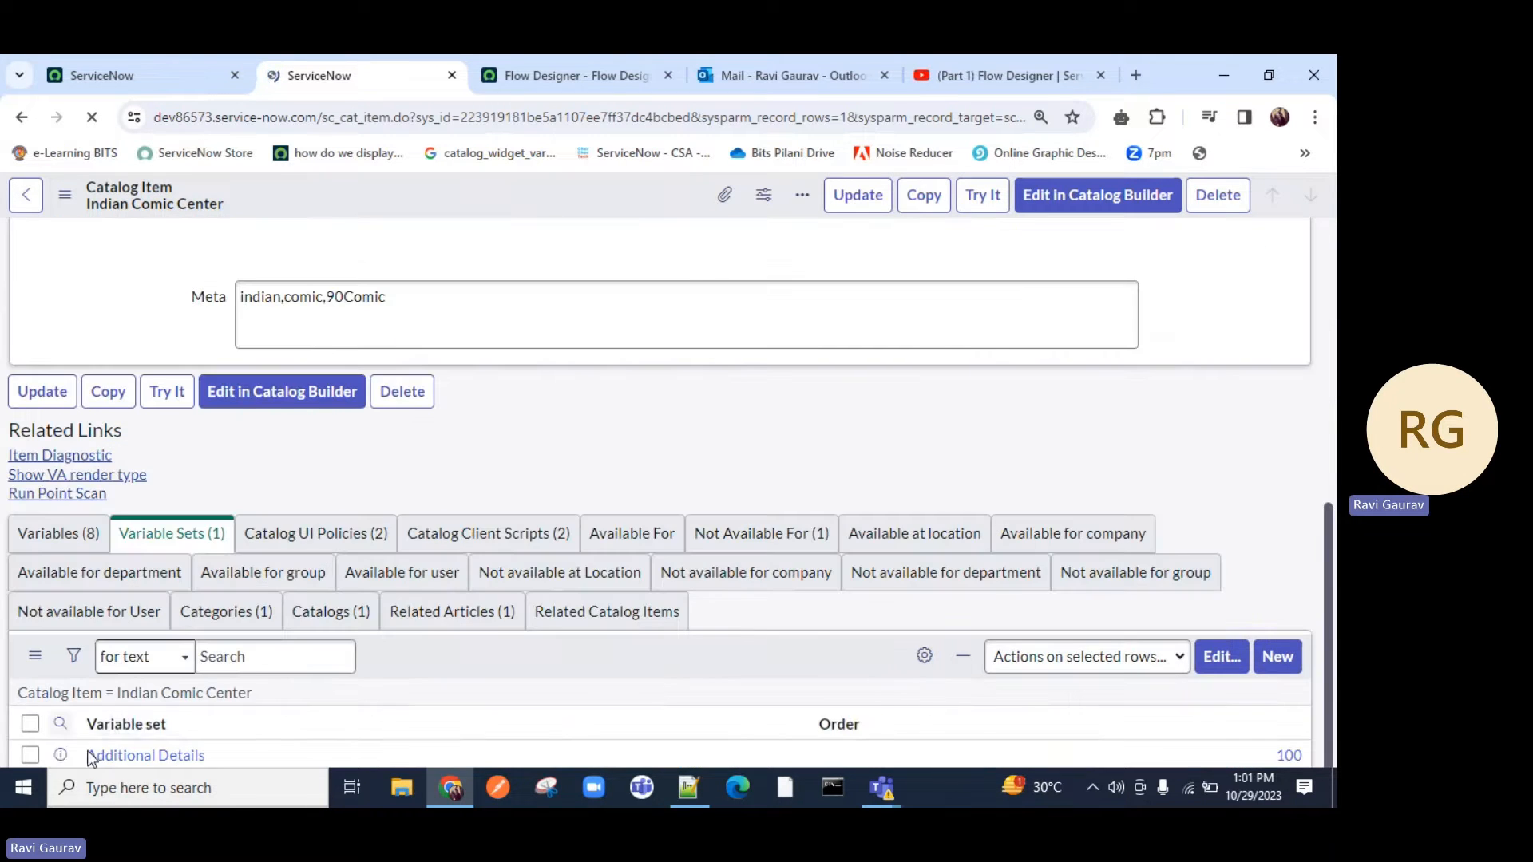
pyautogui.scroll(-10, 1201, 639)
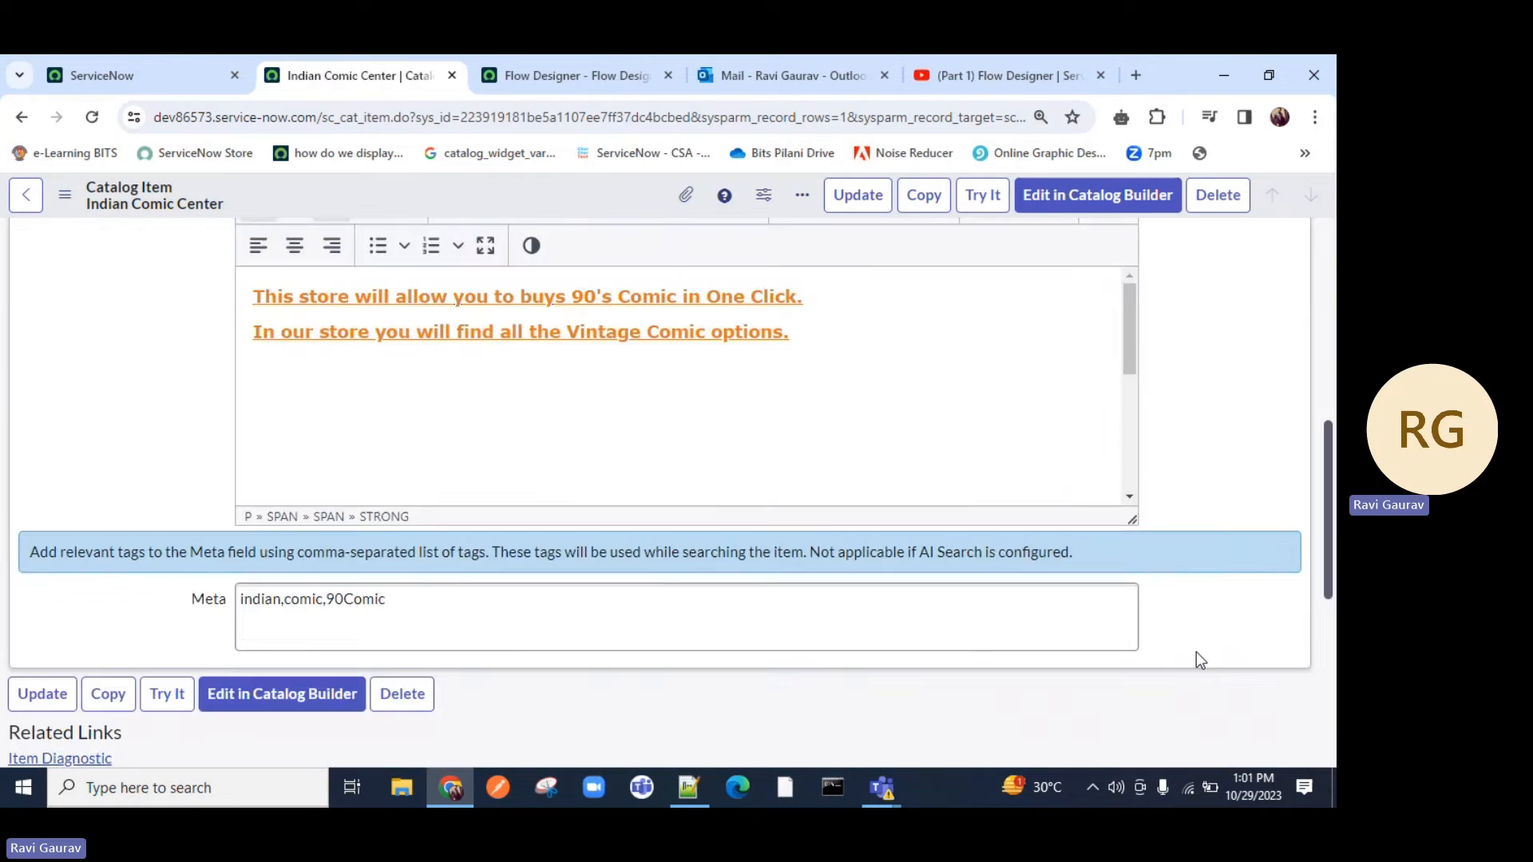
pyautogui.click(1230, 722)
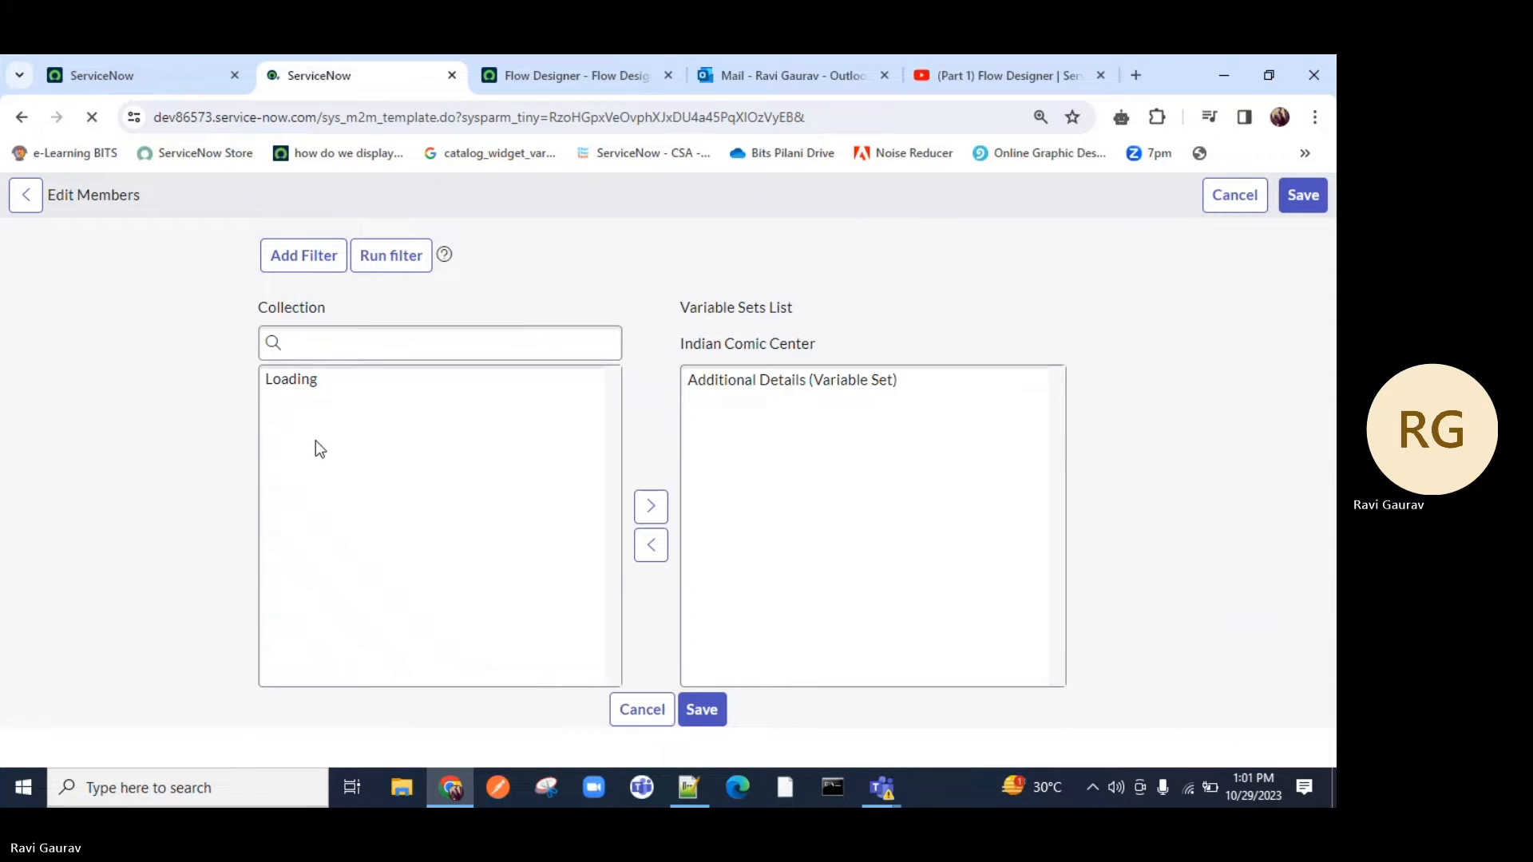
pyautogui.click(312, 488)
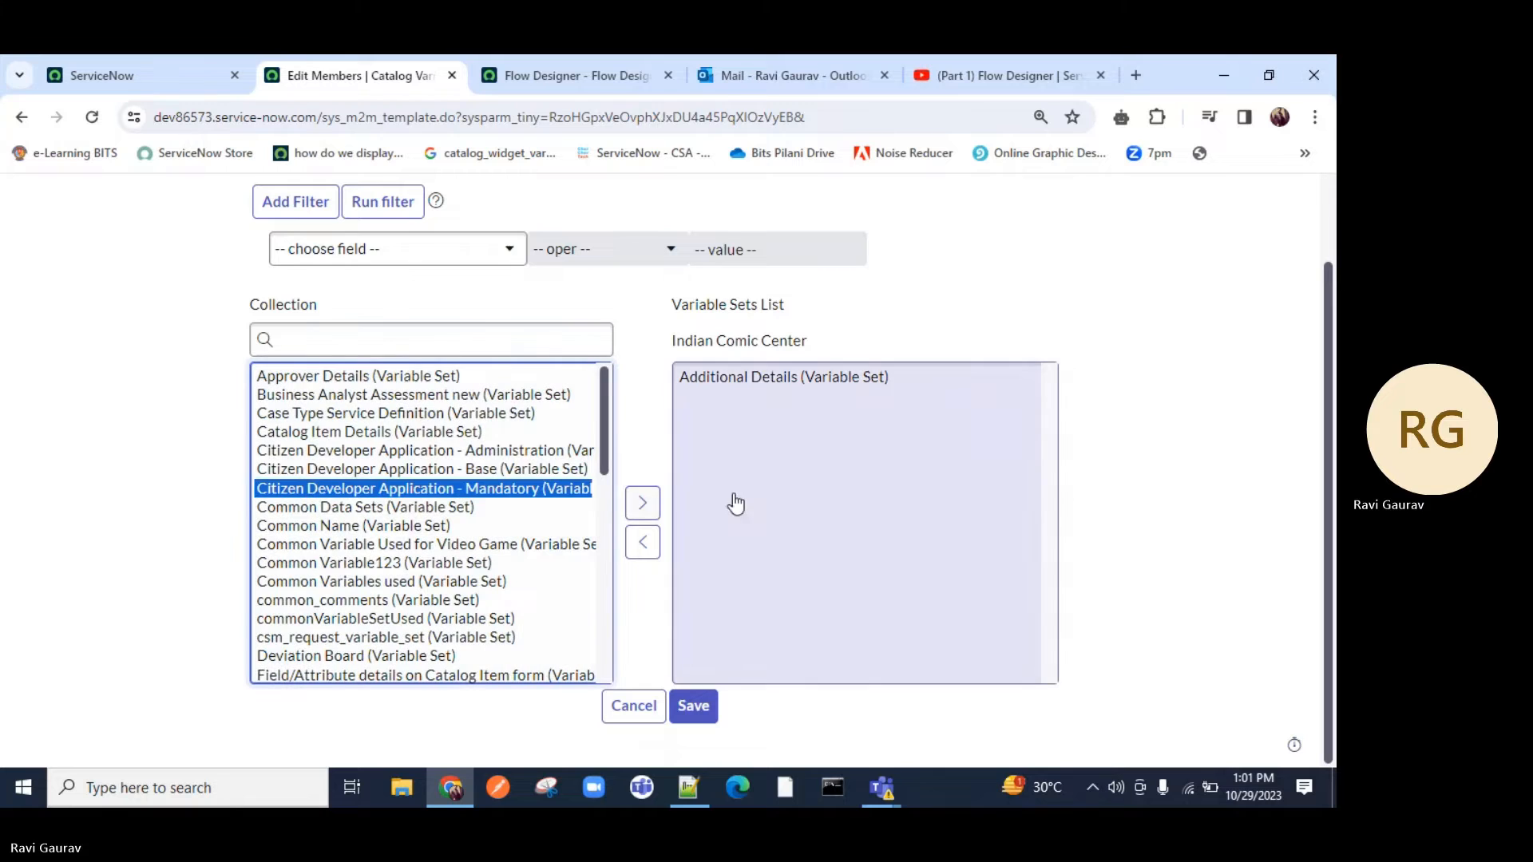
pyautogui.click(435, 508)
pyautogui.click(634, 557)
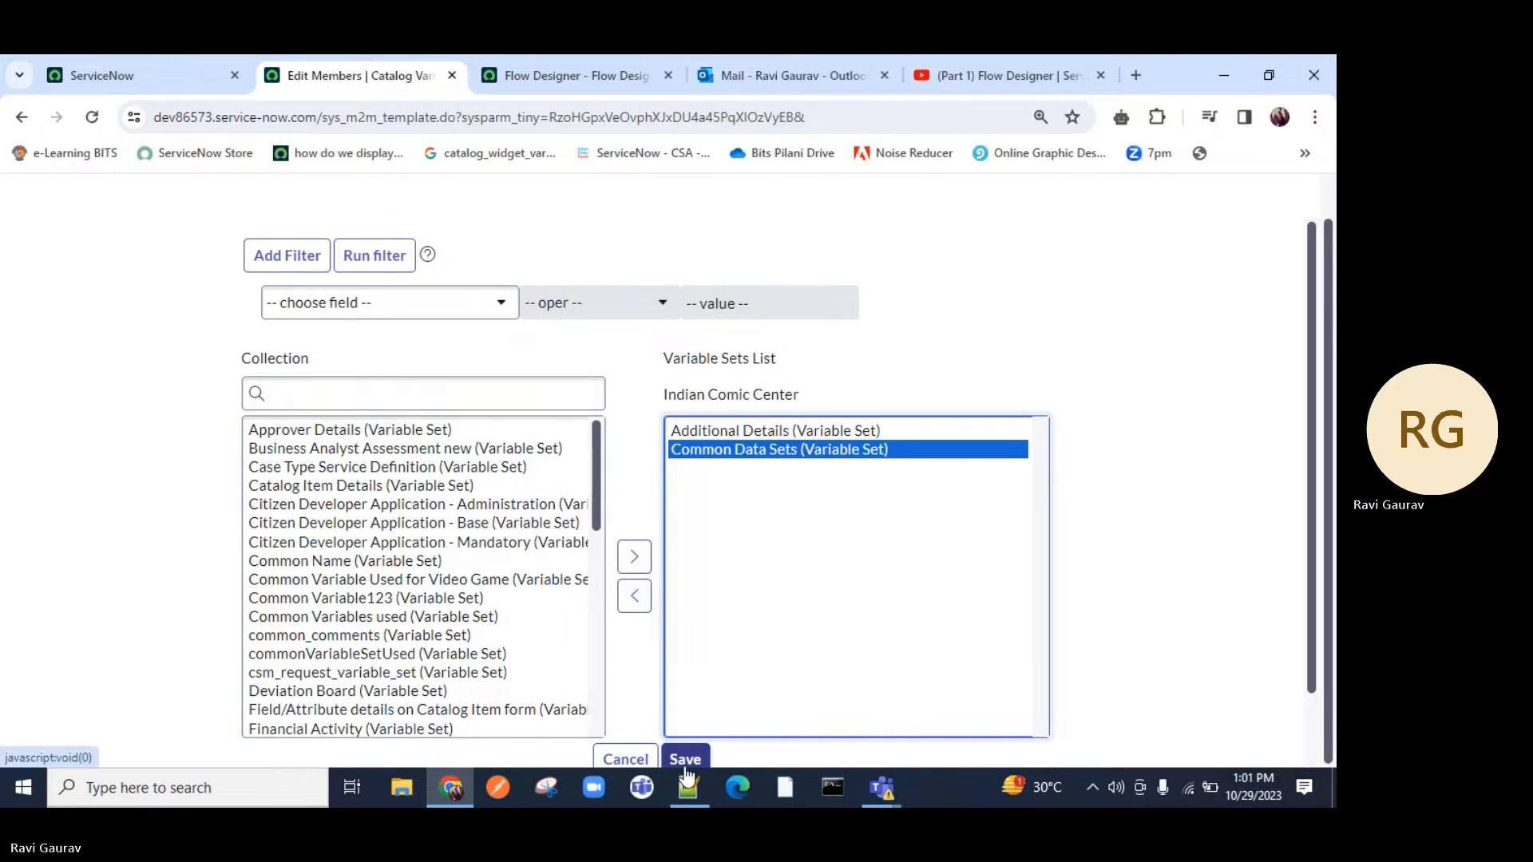
pyautogui.click(695, 761)
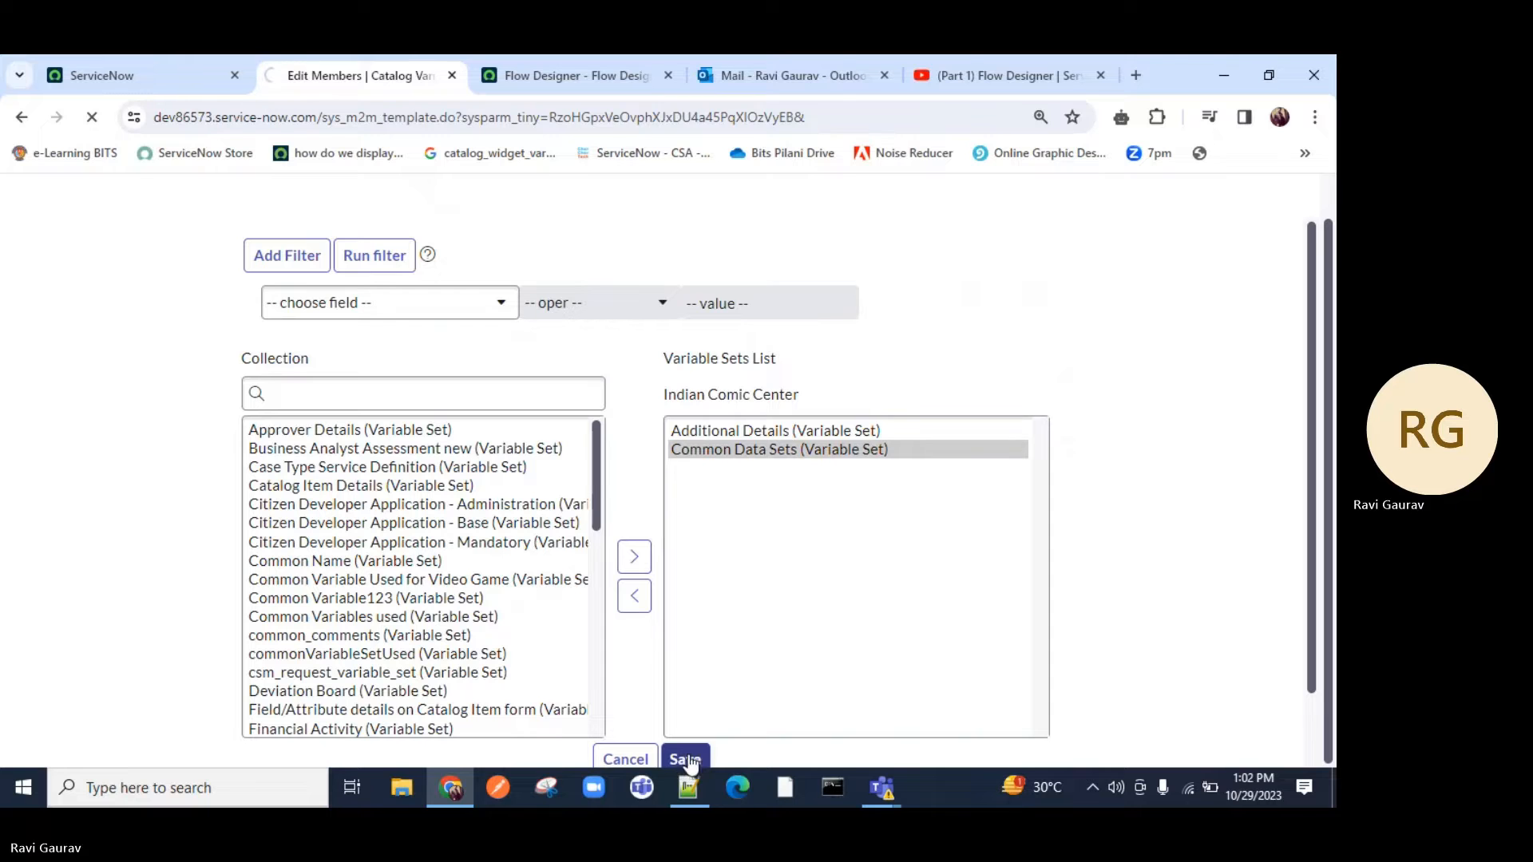
pyautogui.scroll(-15, 129, 521)
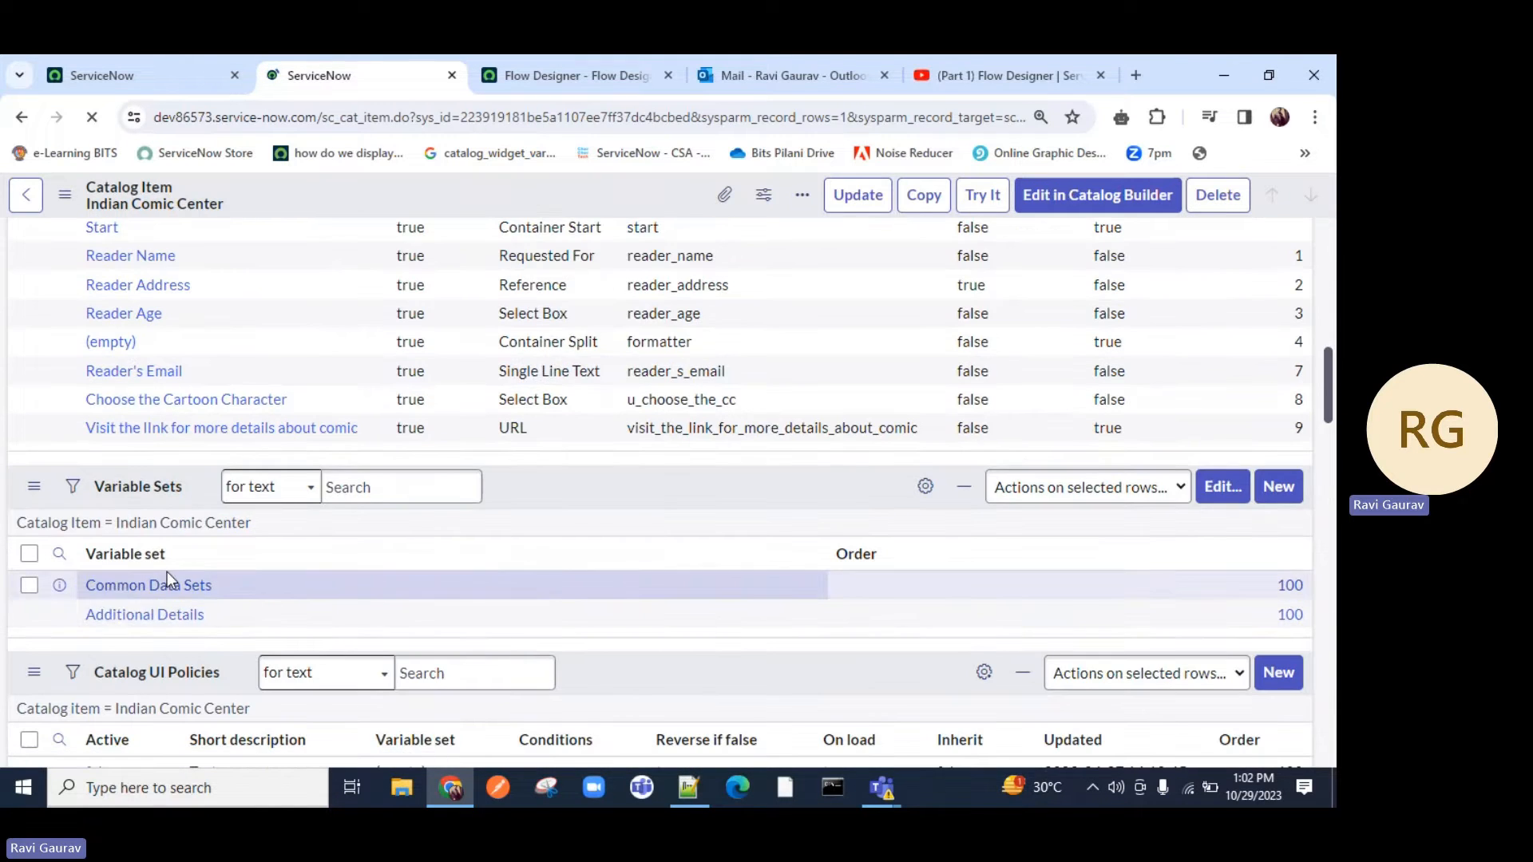
pyautogui.scroll(-1, 206, 662)
pyautogui.scroll(-15, 181, 661)
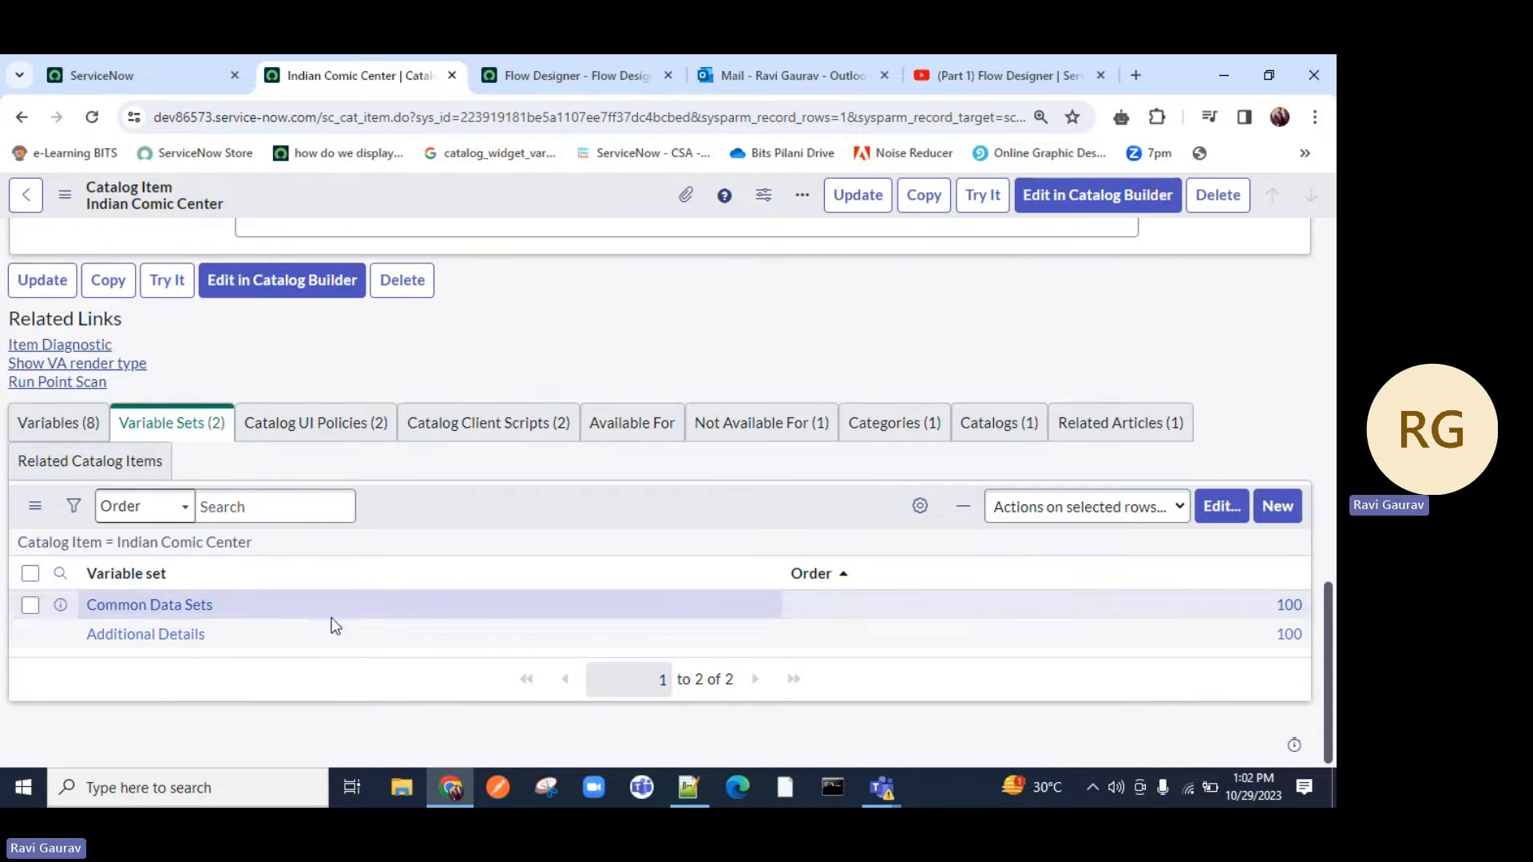
# Step: In the Youtube-Comic Catalog flow, reopen the Get Catalog Variables action and add common_data_sets to the selected catalog variables
pyautogui.click(543, 74)
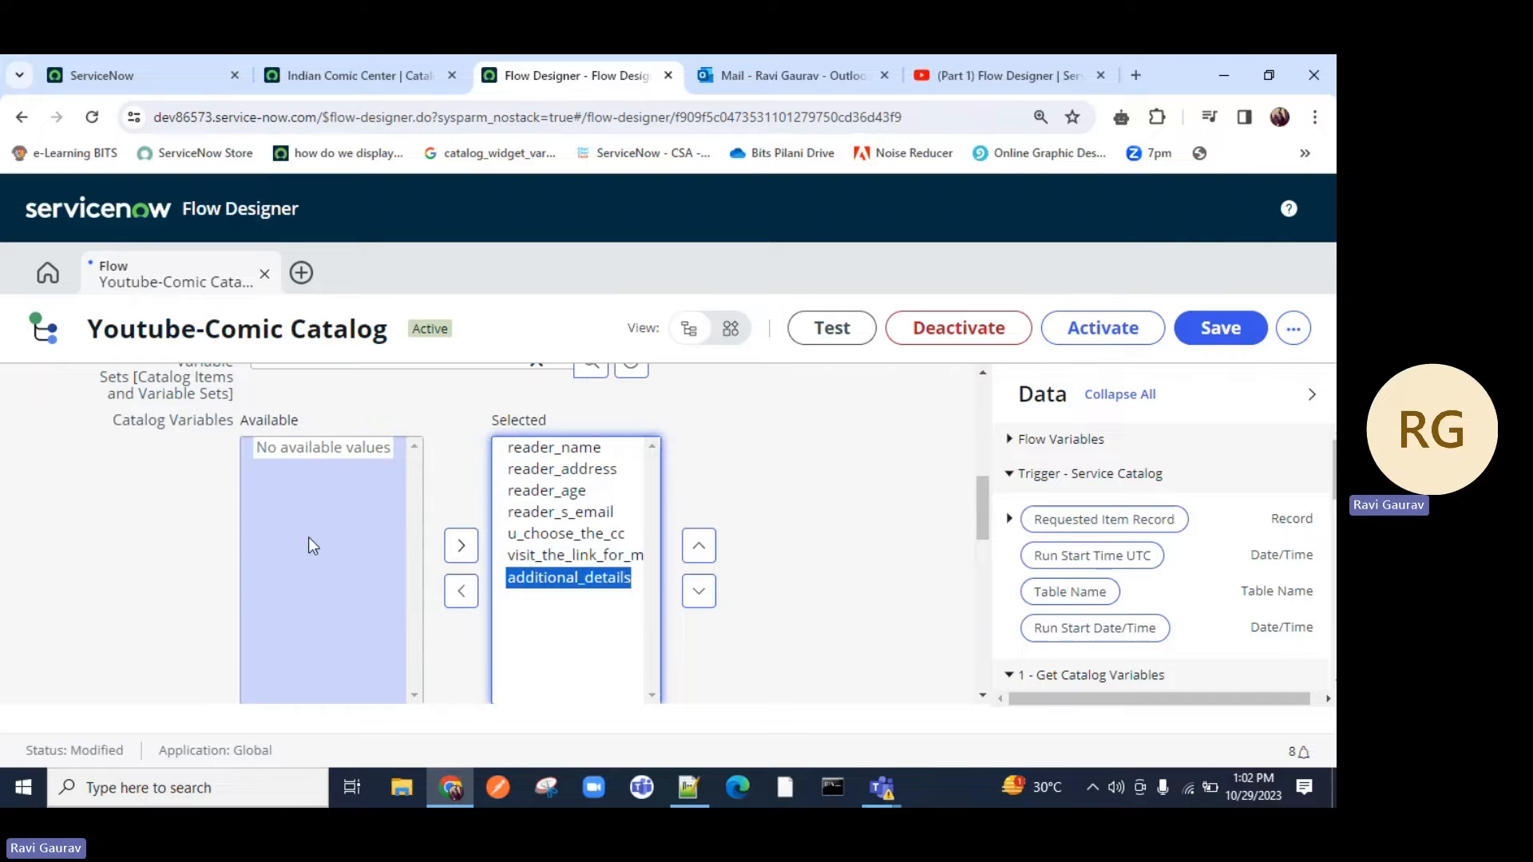
pyautogui.scroll(4, 759, 535)
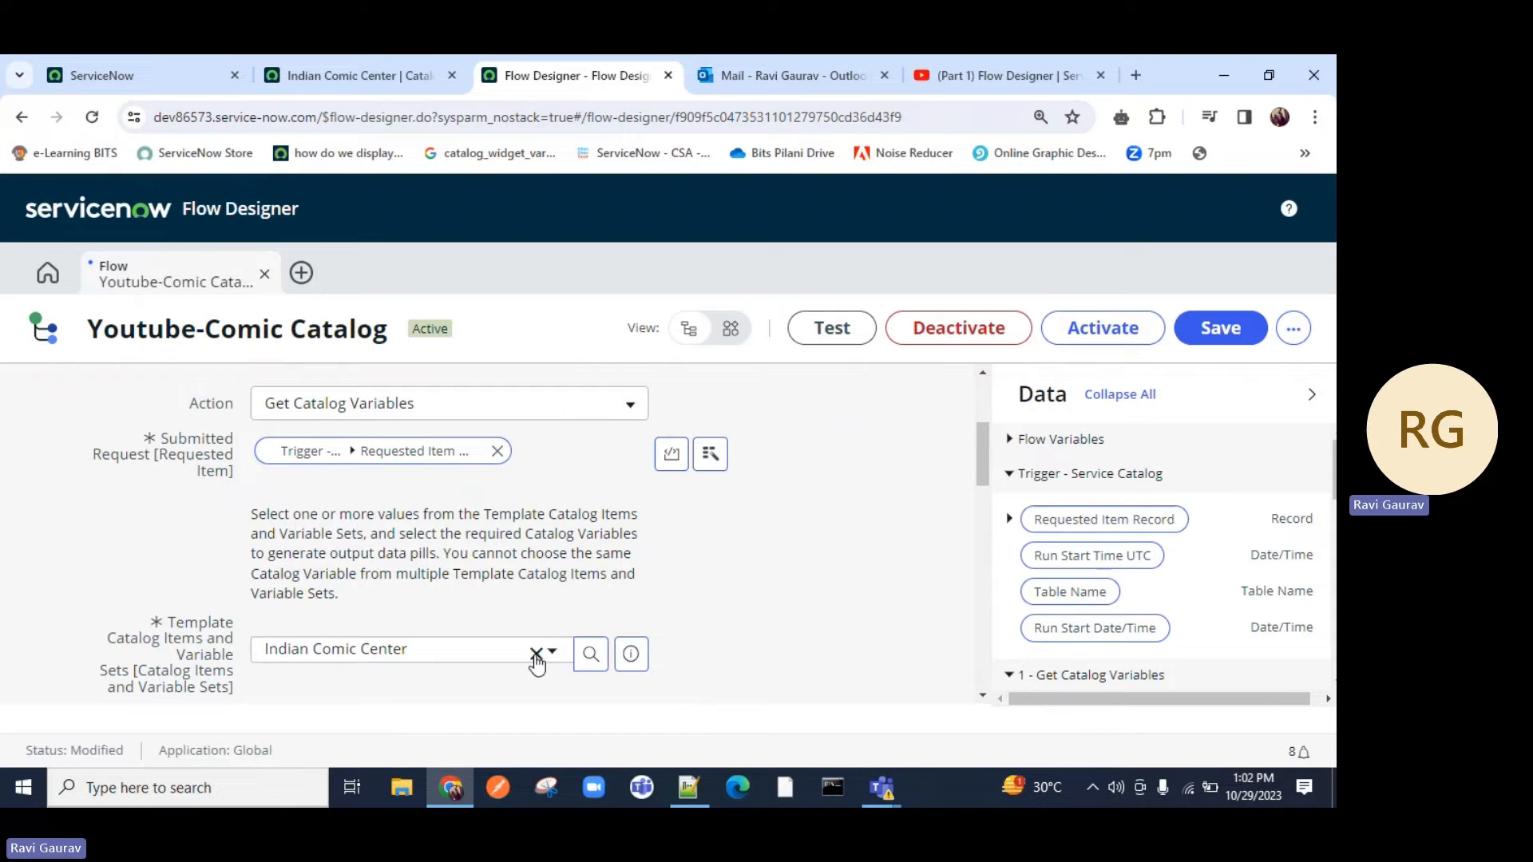
pyautogui.scroll(3, 334, 474)
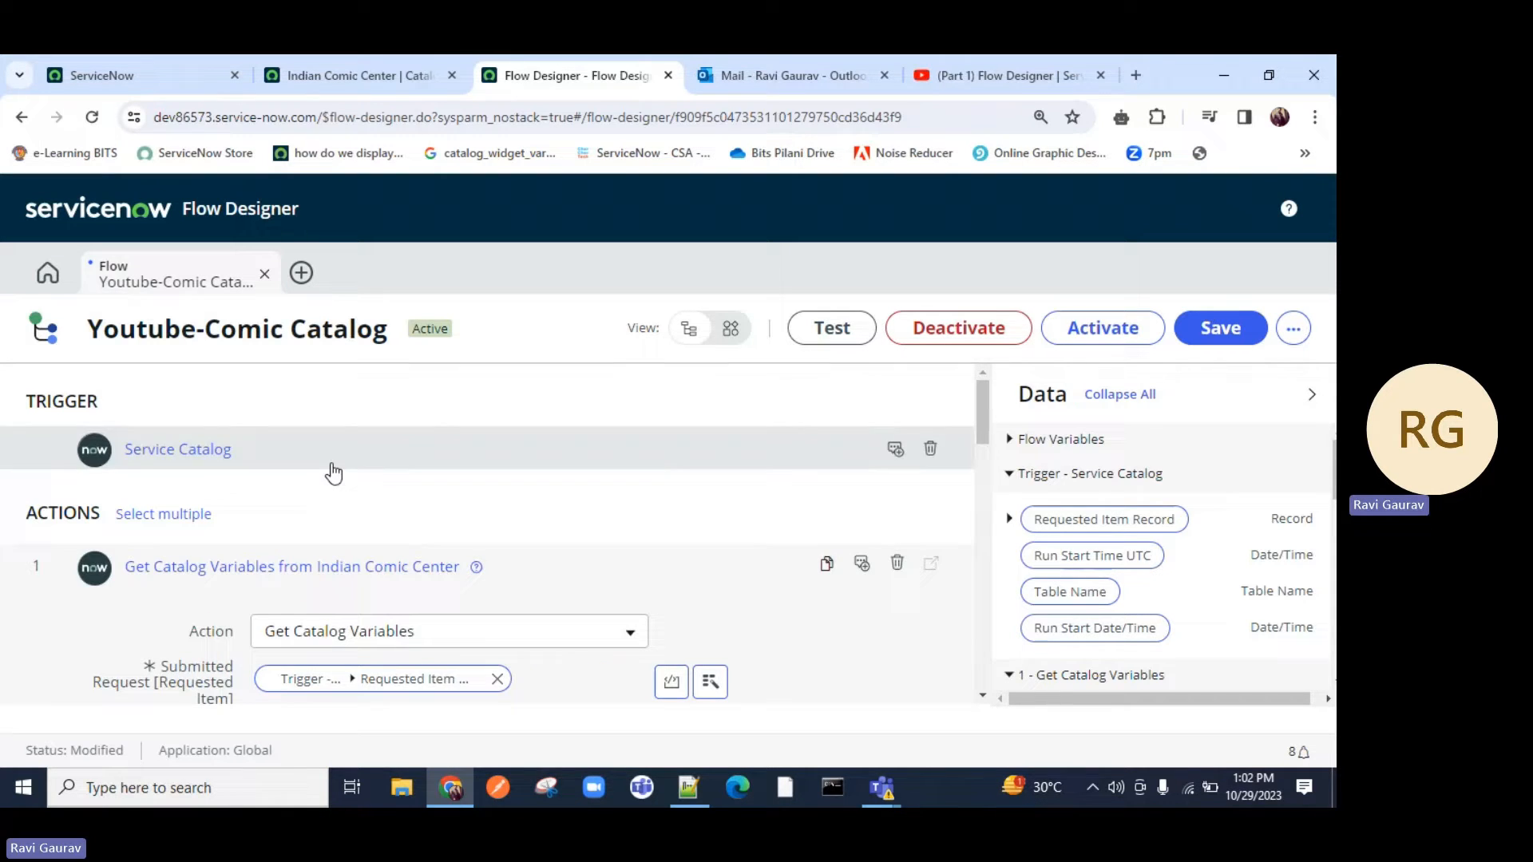
pyautogui.click(196, 452)
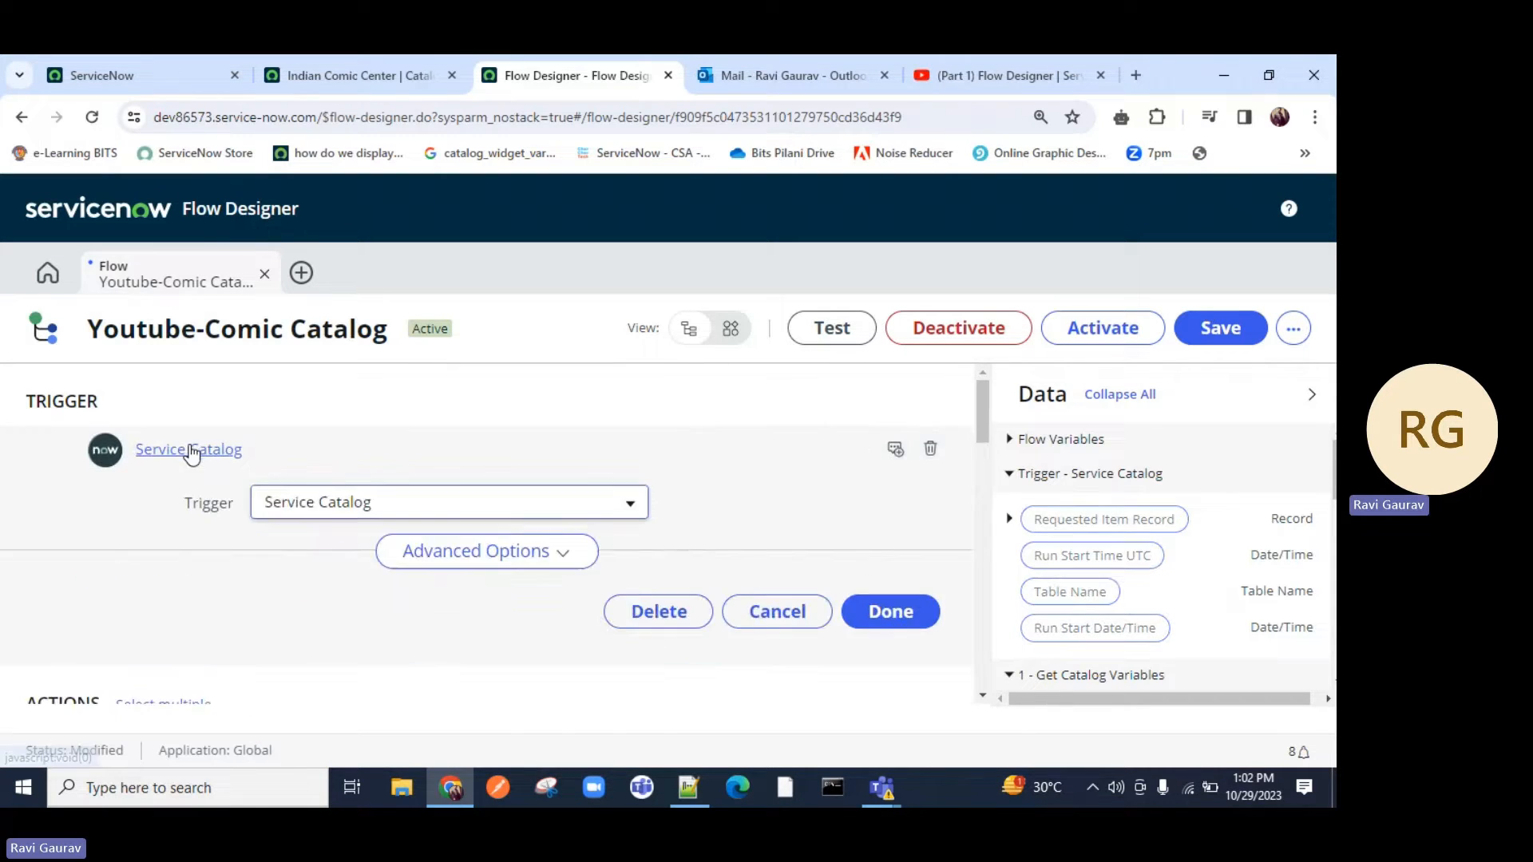
pyautogui.click(890, 612)
pyautogui.scroll(3, 255, 479)
pyautogui.click(264, 471)
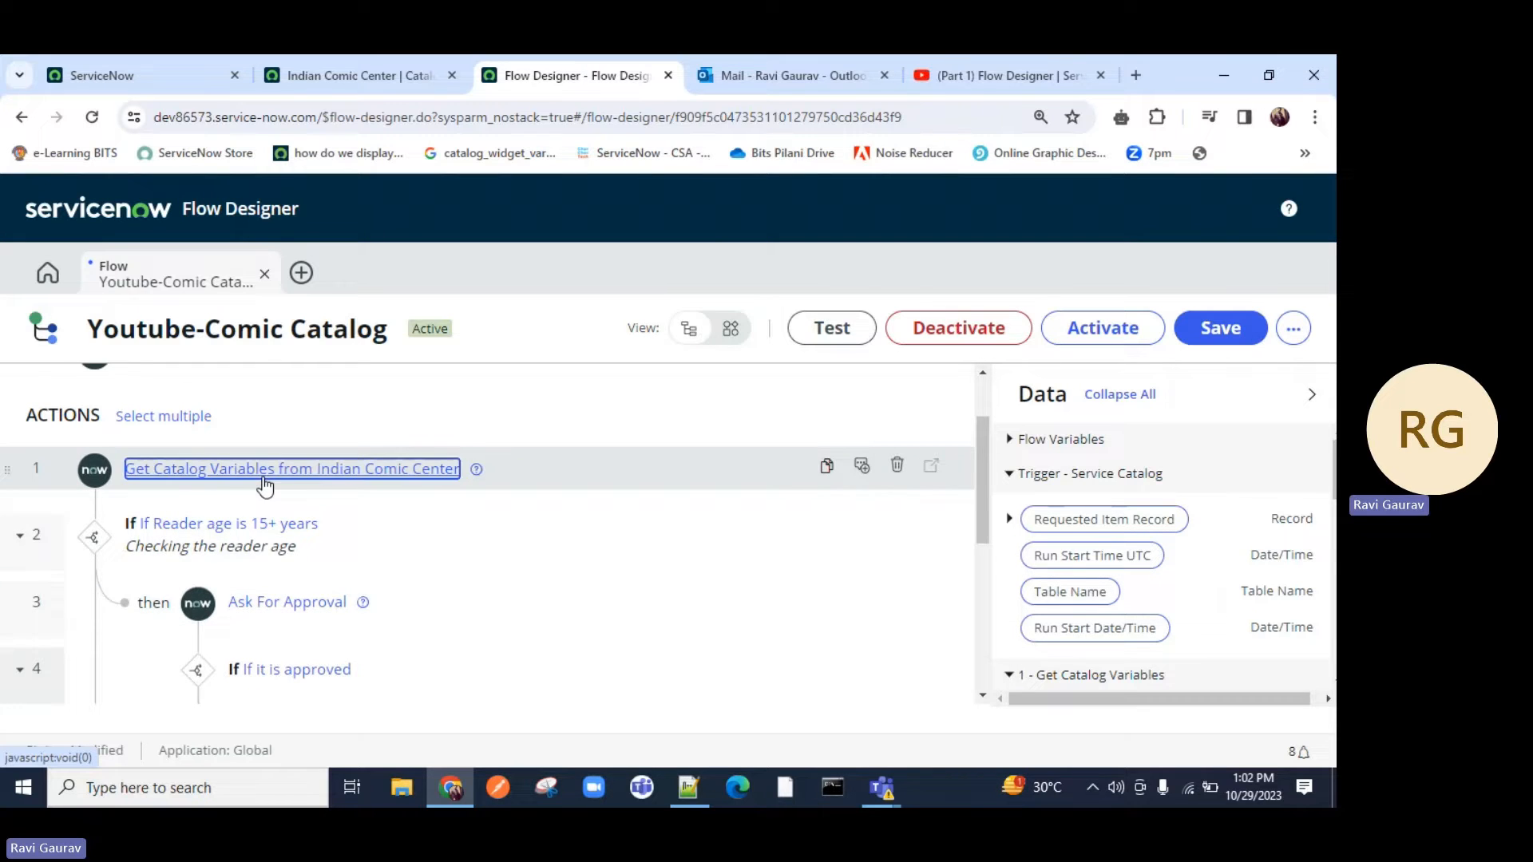
pyautogui.scroll(-5, 291, 487)
pyautogui.click(312, 481)
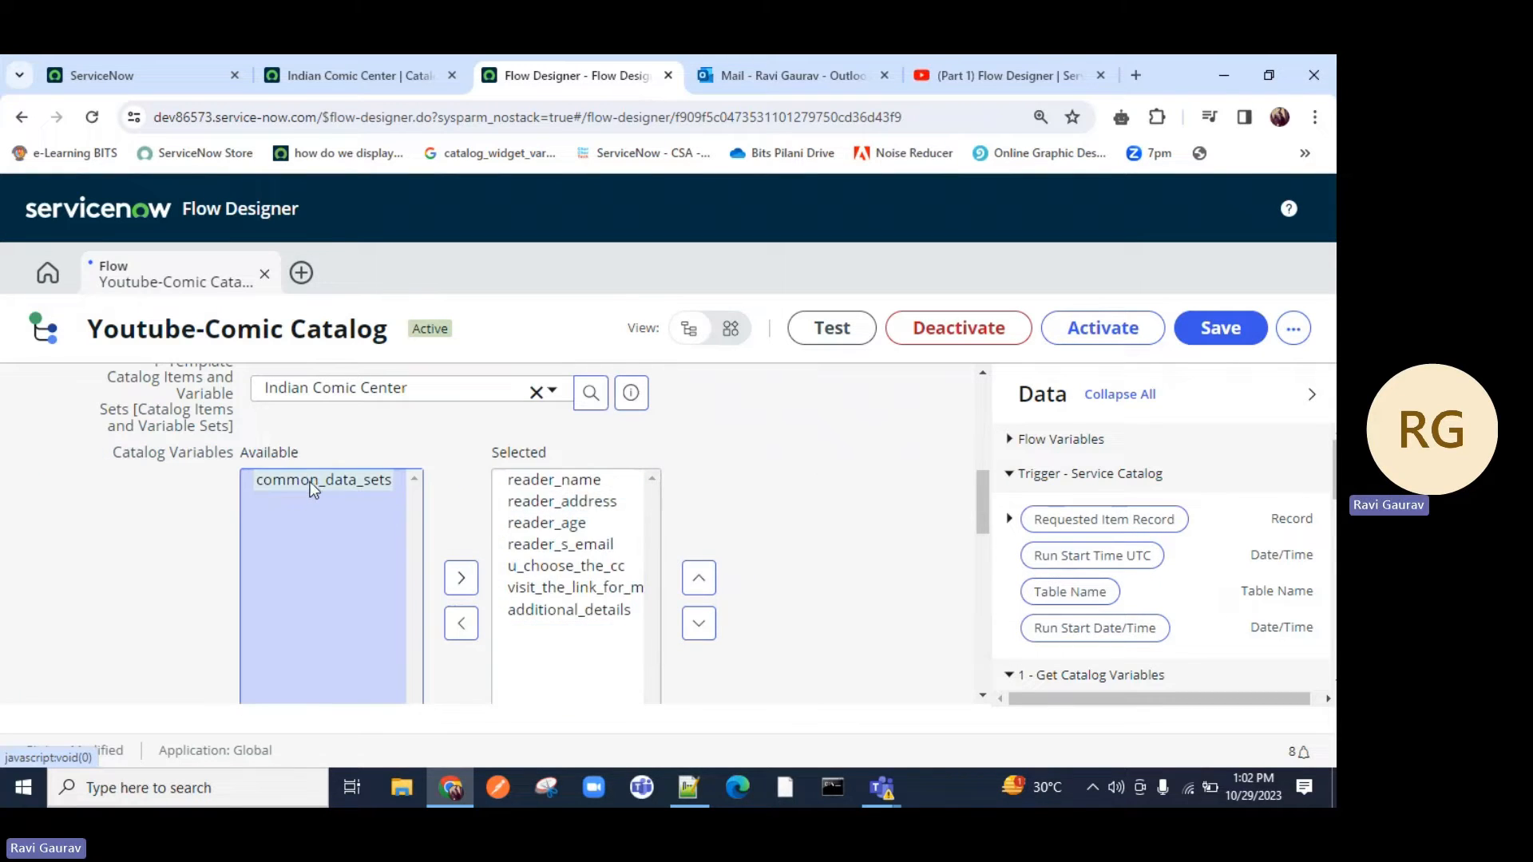
pyautogui.click(348, 483)
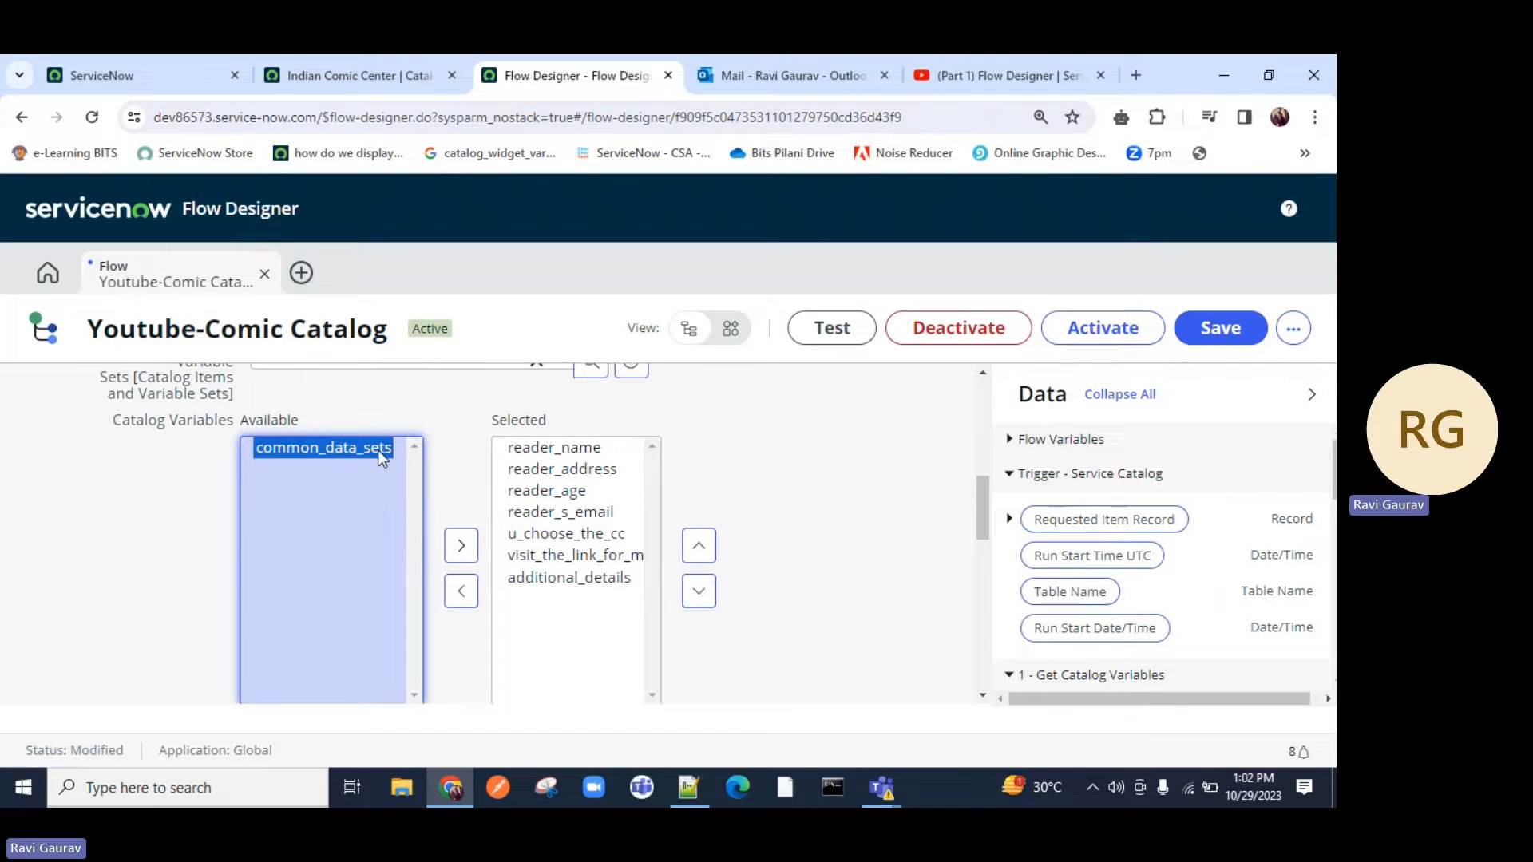
pyautogui.click(461, 546)
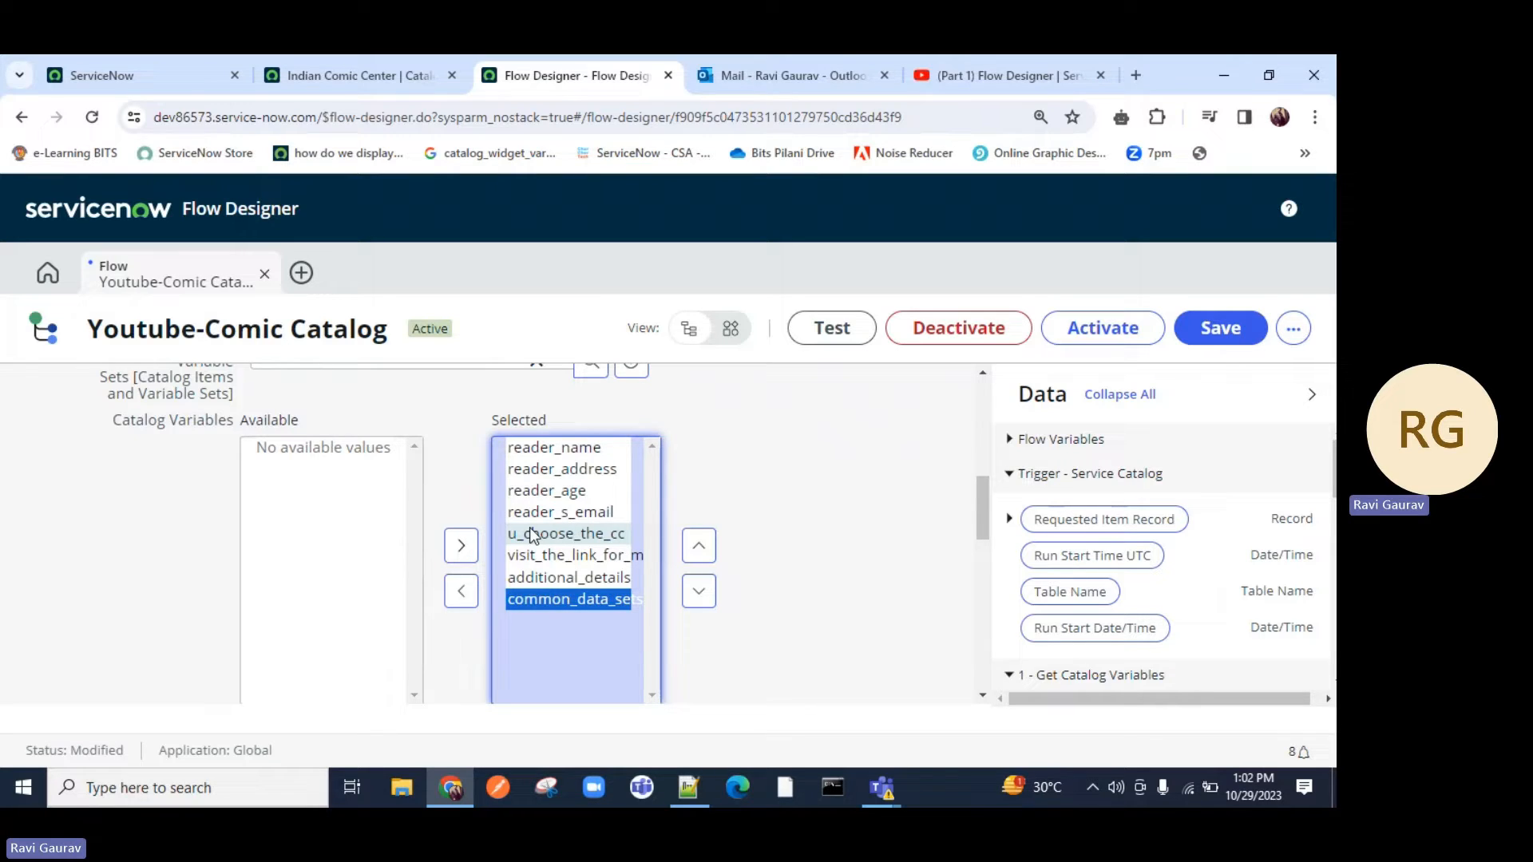
# Step: Examine the Get Catalog Variables data pills, comparing the data types of additional_details and common_data_sets and expanding additional_details
pyautogui.scroll(-1, 1163, 463)
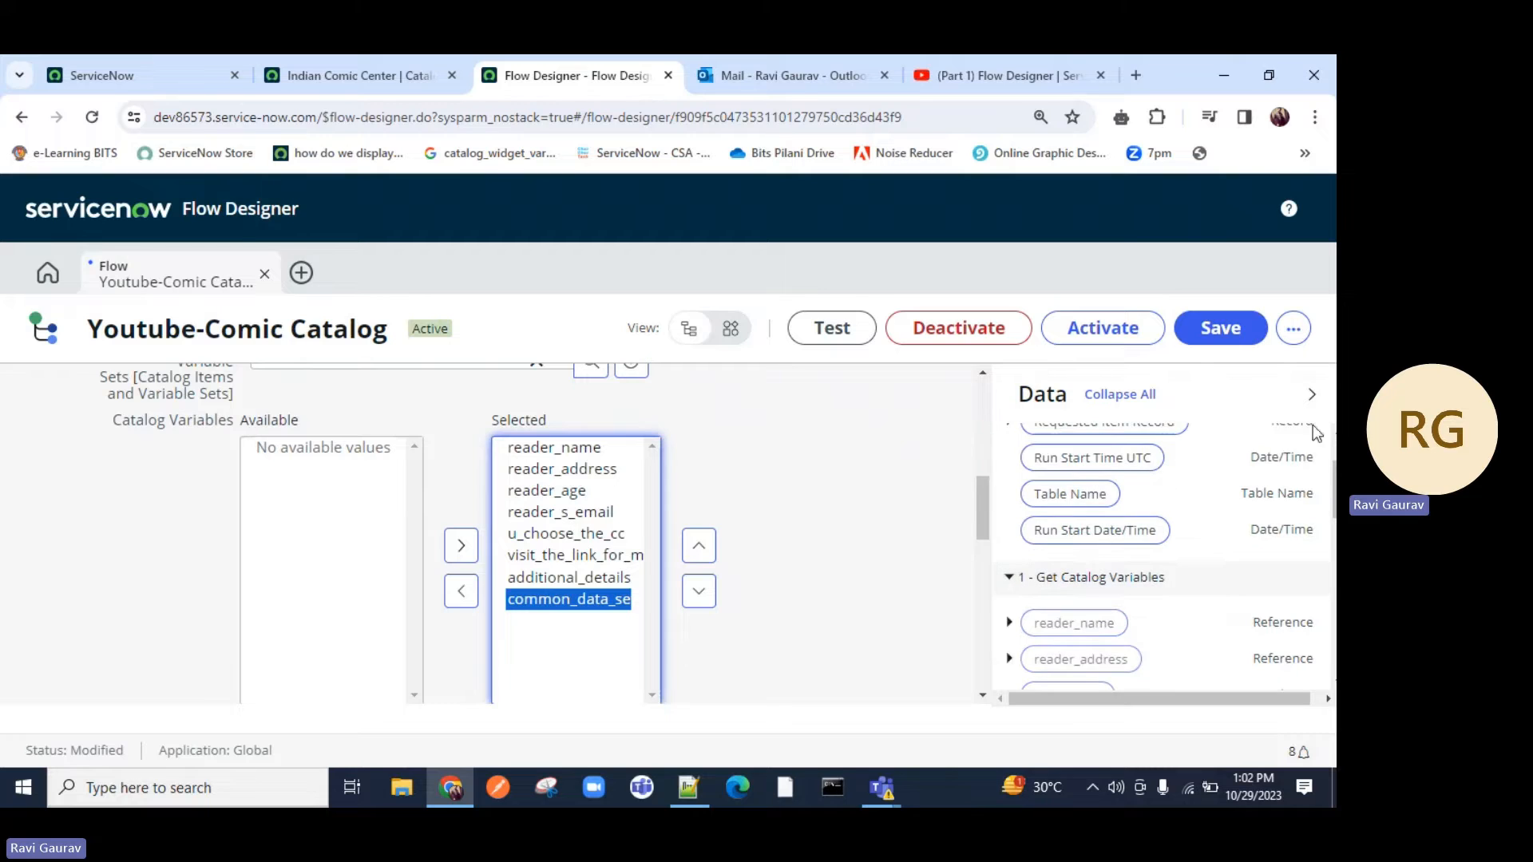
pyautogui.scroll(-1, 1058, 495)
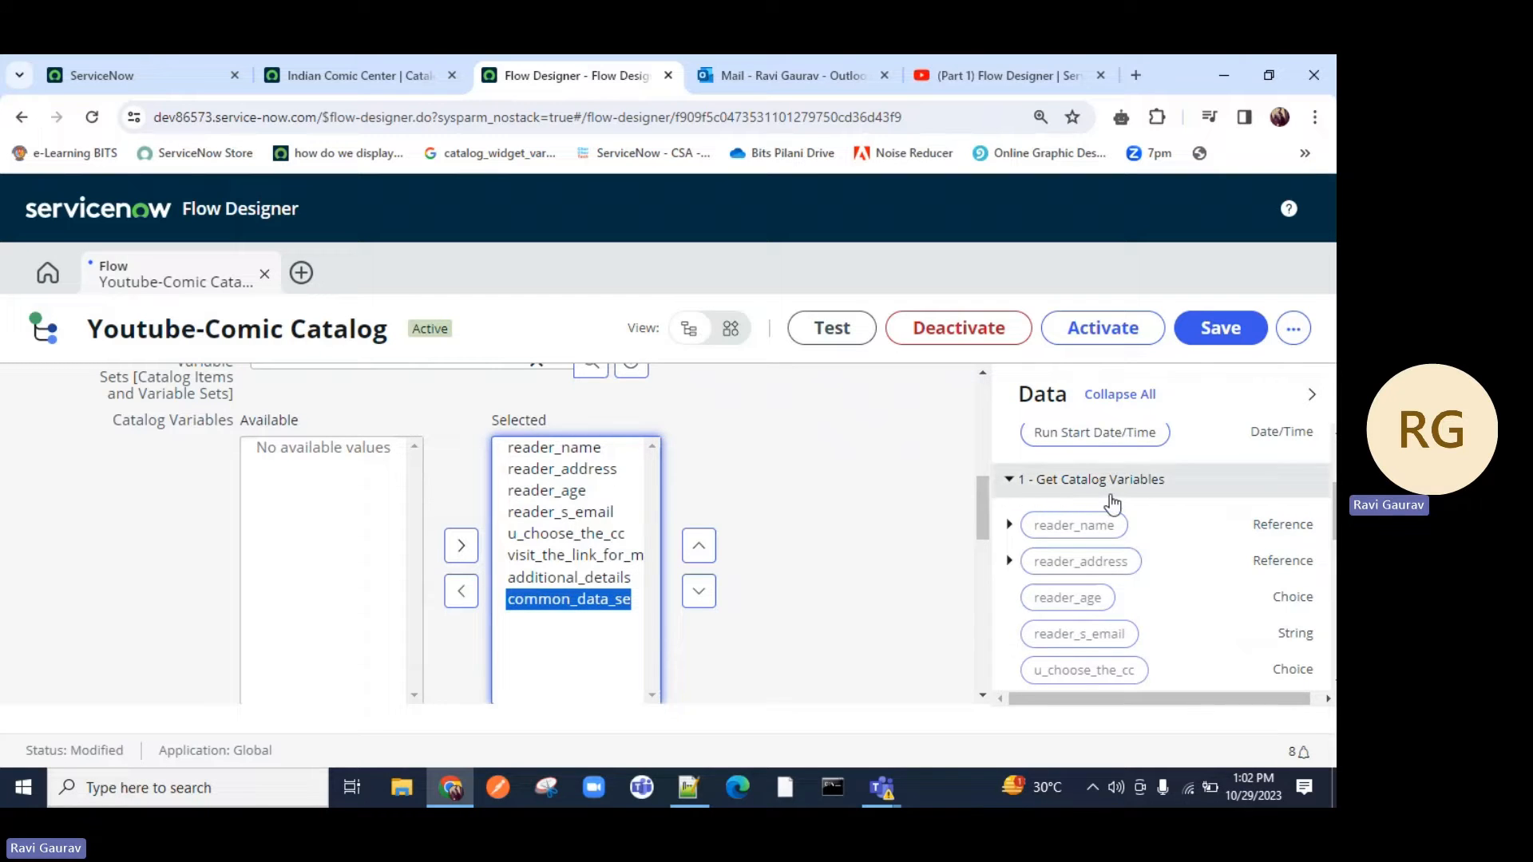
pyautogui.scroll(-1, 1113, 503)
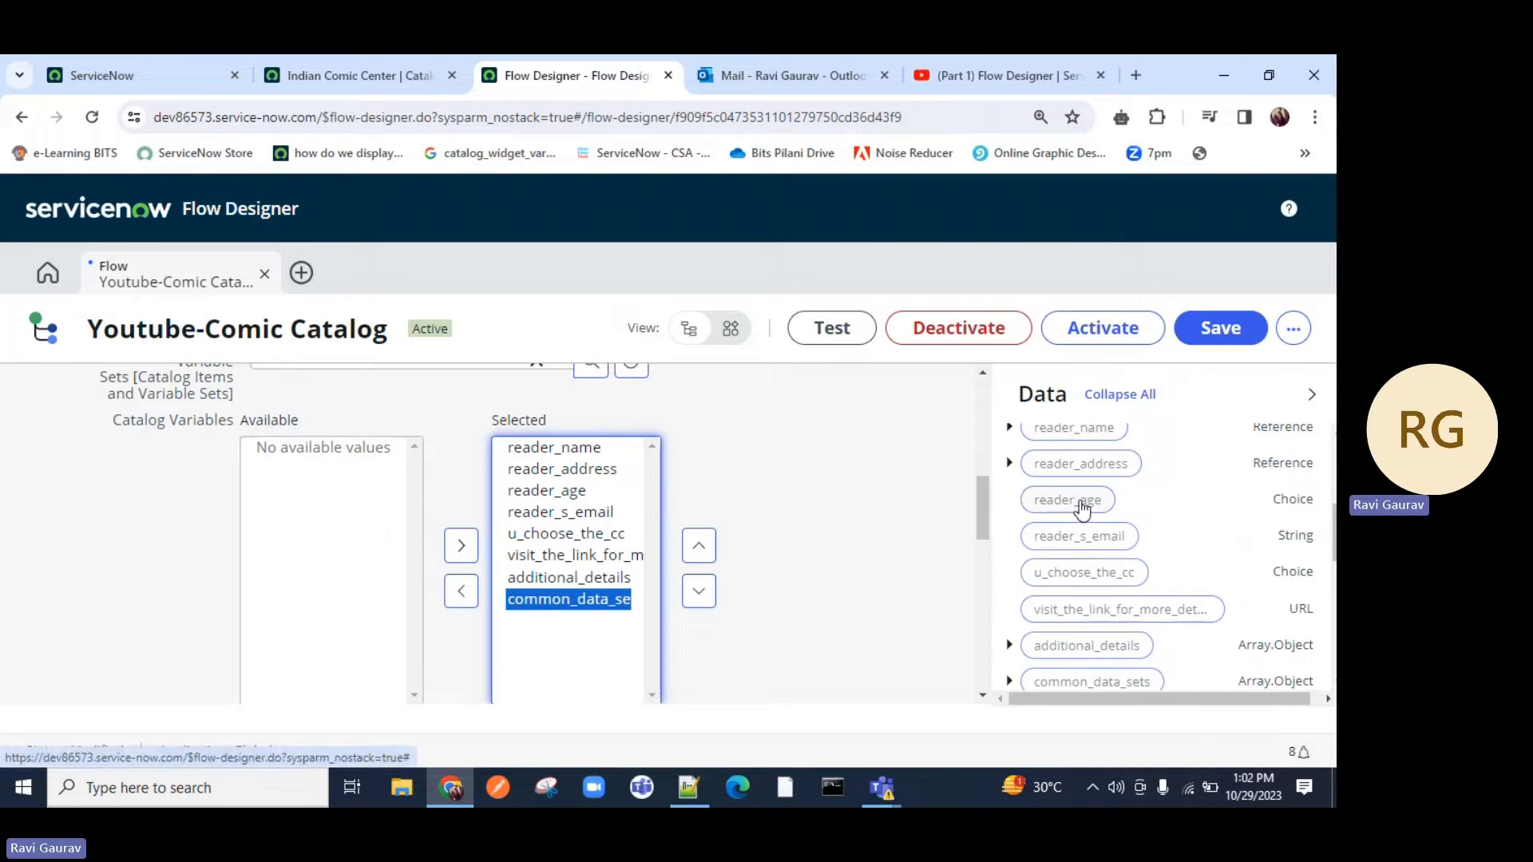
pyautogui.scroll(-1, 1064, 651)
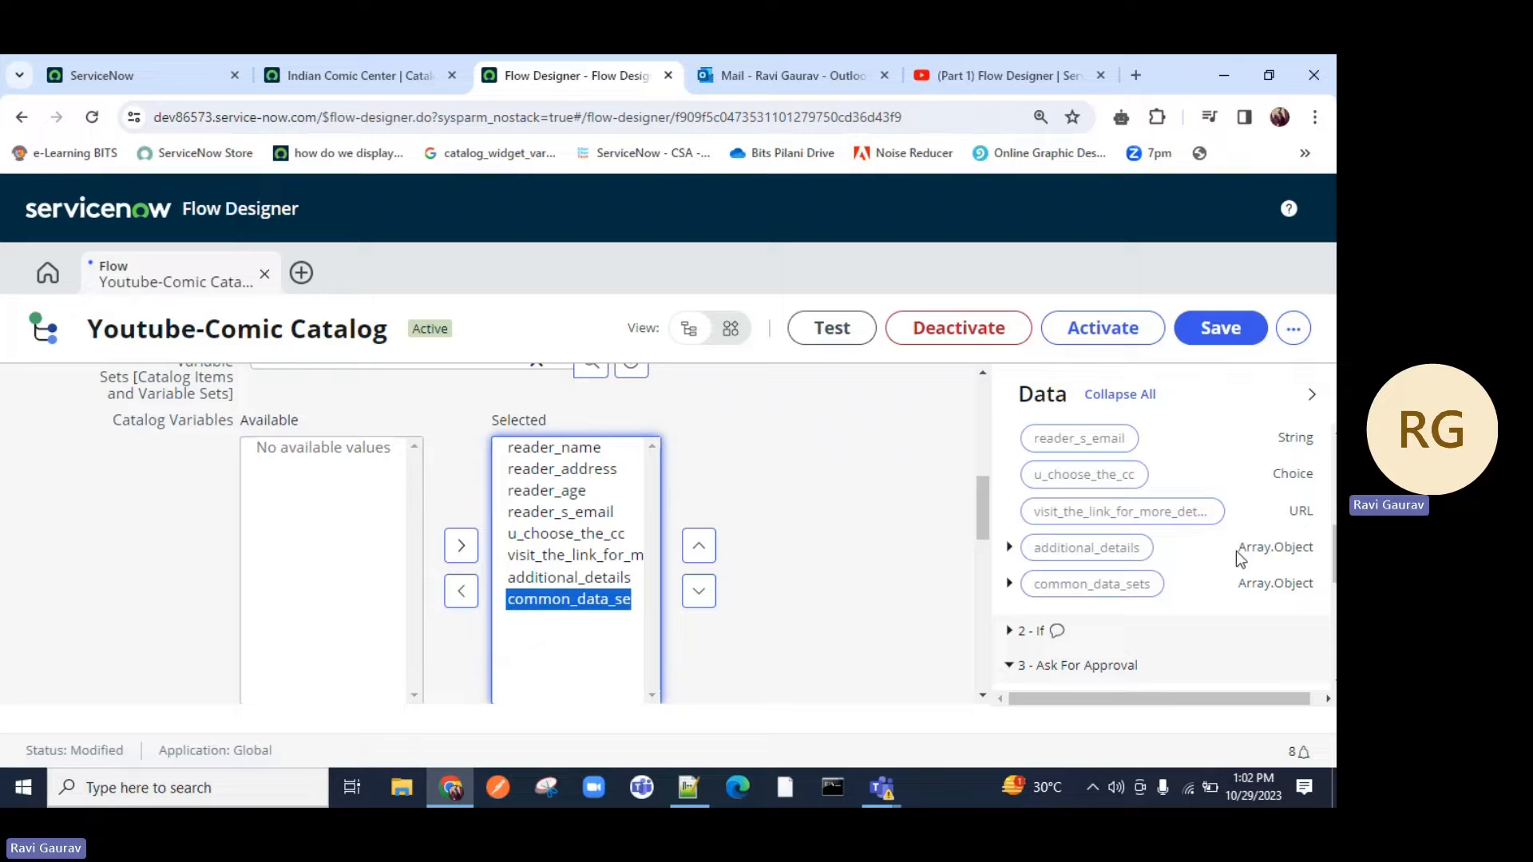
pyautogui.moveTo(1236, 551); pyautogui.dragTo(1315, 545)
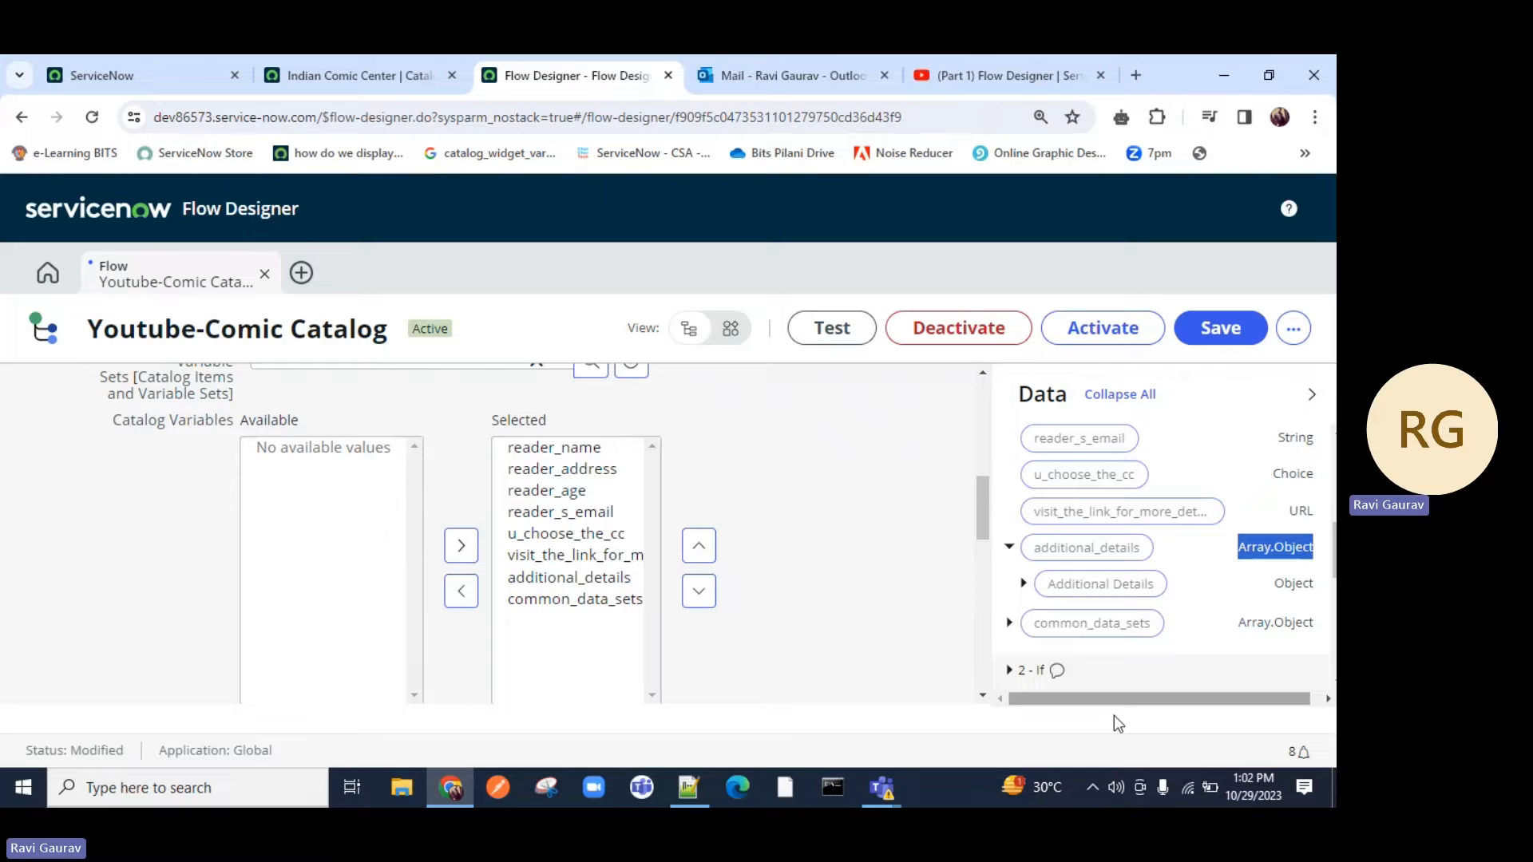
pyautogui.click(1009, 547)
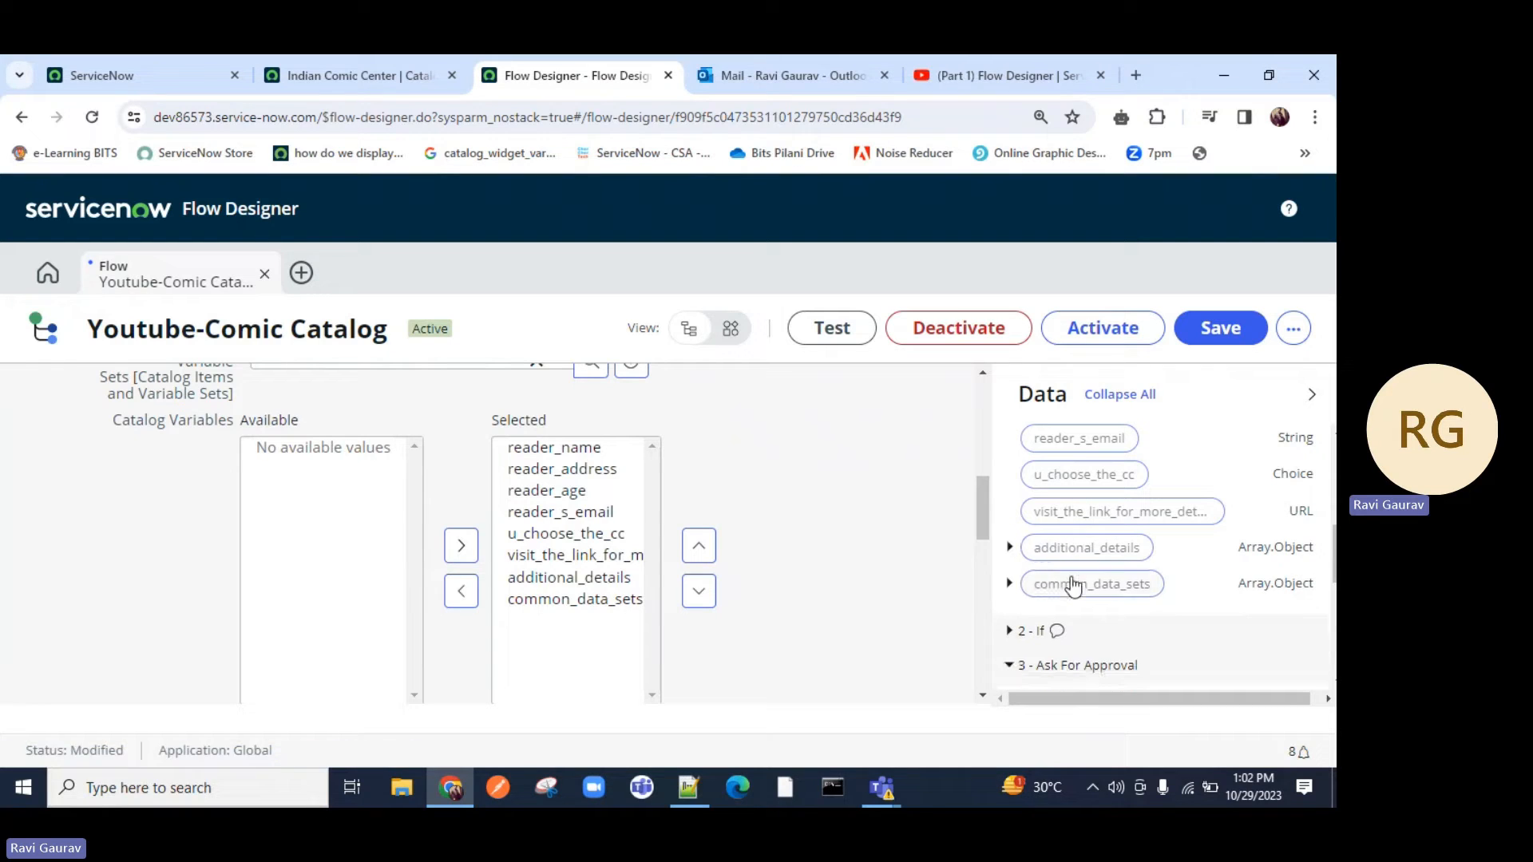
pyautogui.scroll(3, 1056, 501)
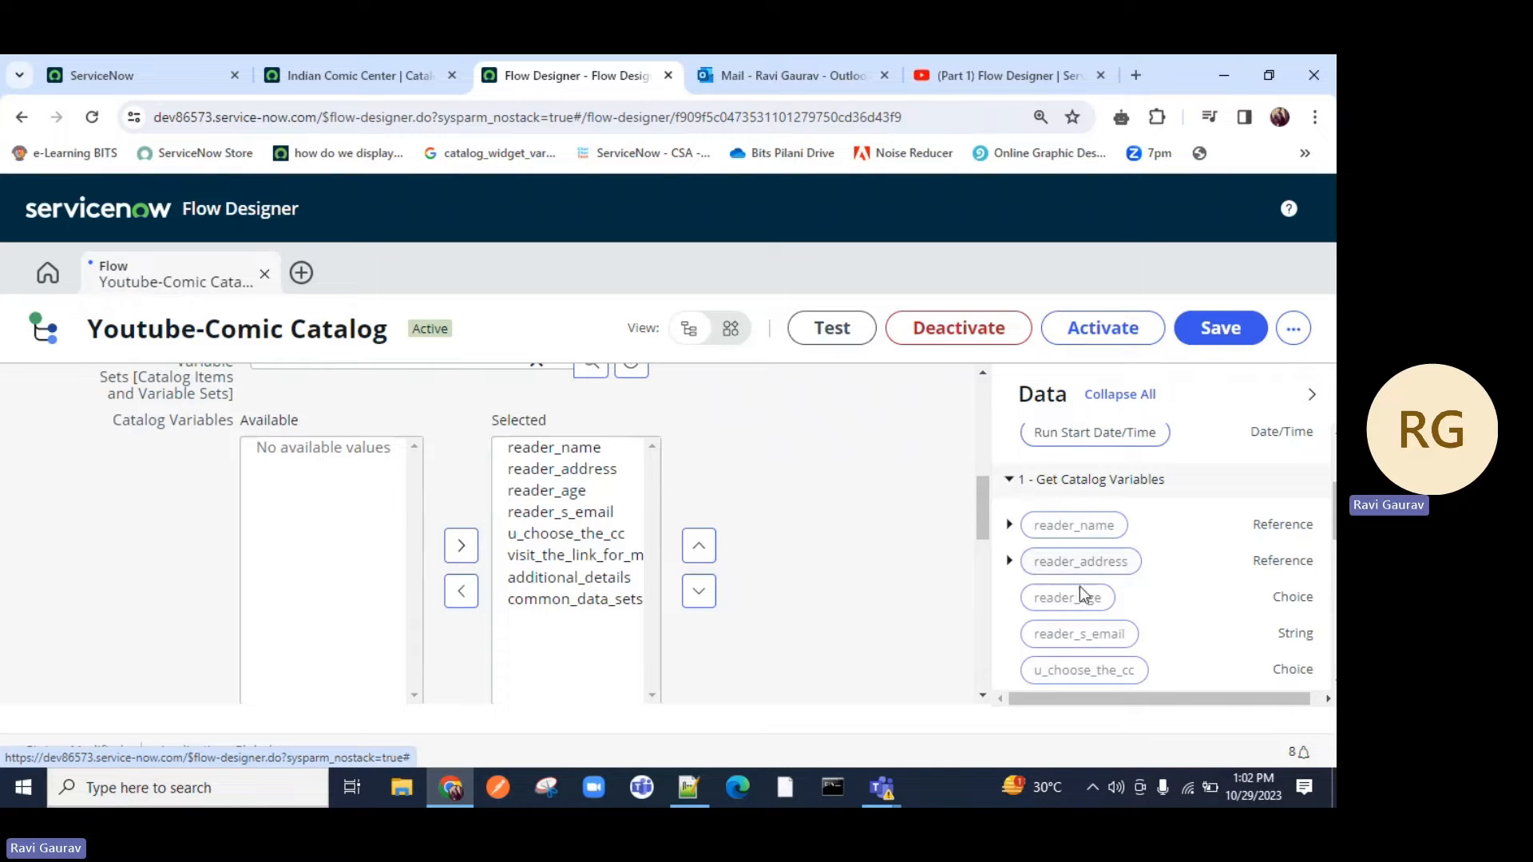
# Step: Check the Reader Name variable in the Indian Comic Center catalog item's list of variables
pyautogui.click(338, 71)
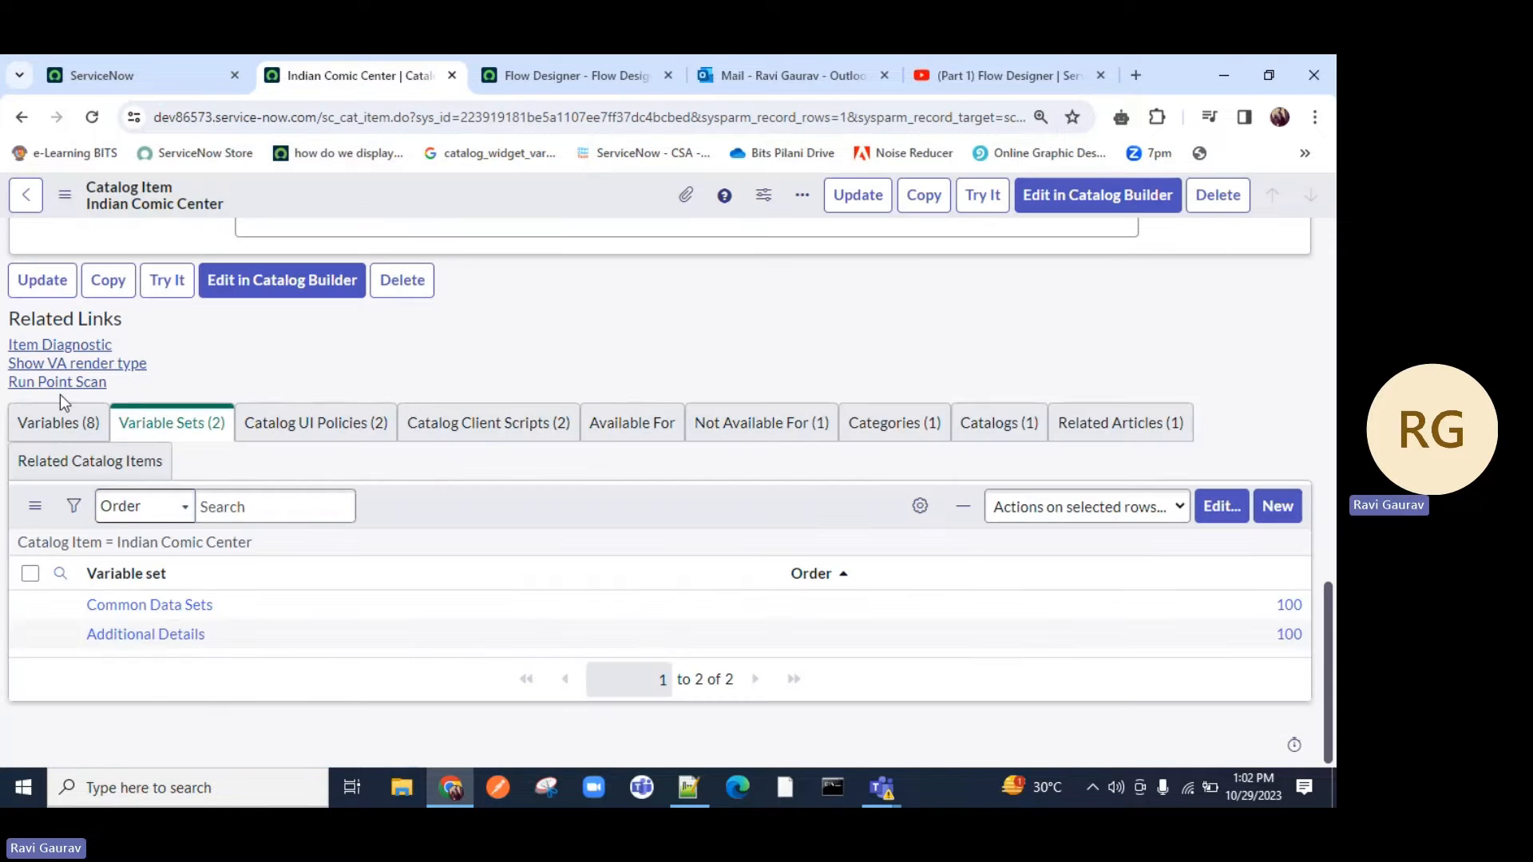
pyautogui.click(58, 421)
pyautogui.doubleClick(120, 623)
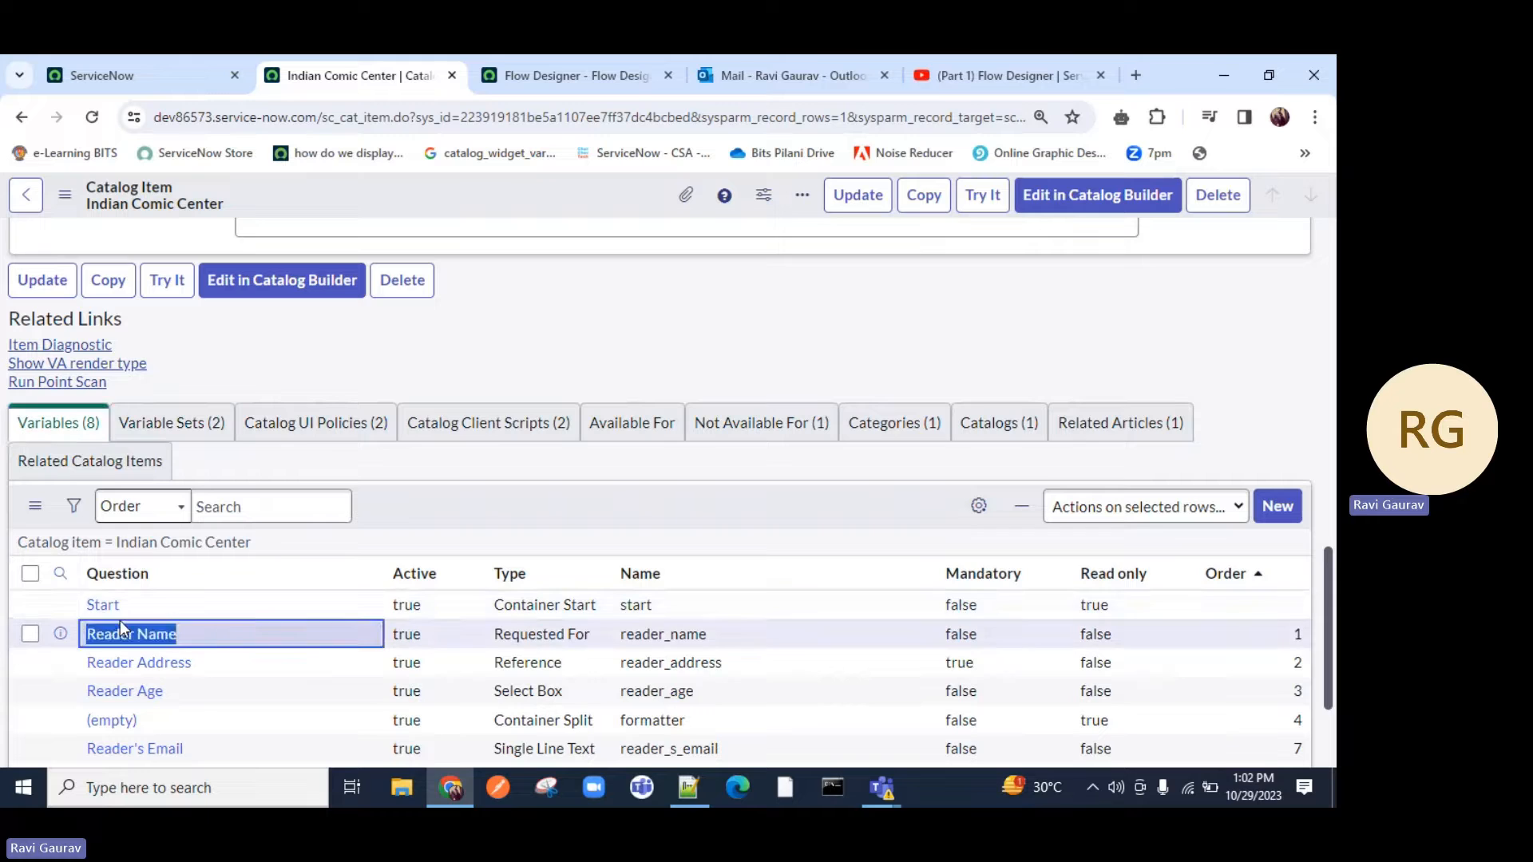
# Step: Return to the Youtube-Comic Catalog flow and finish editing the Get Catalog Variables action
pyautogui.click(568, 75)
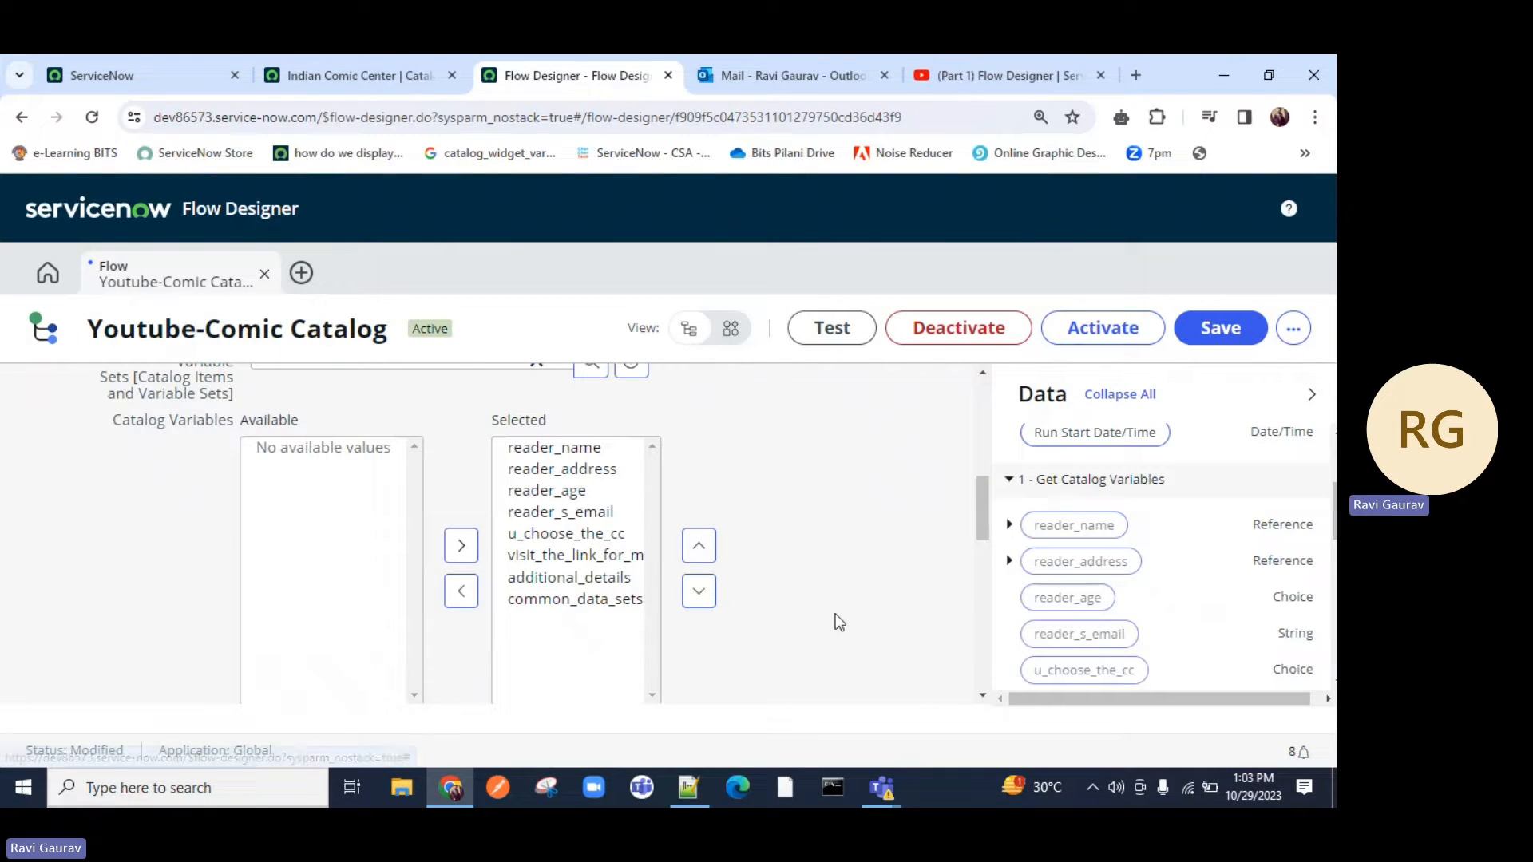
pyautogui.scroll(4, 835, 620)
pyautogui.scroll(-3, 399, 591)
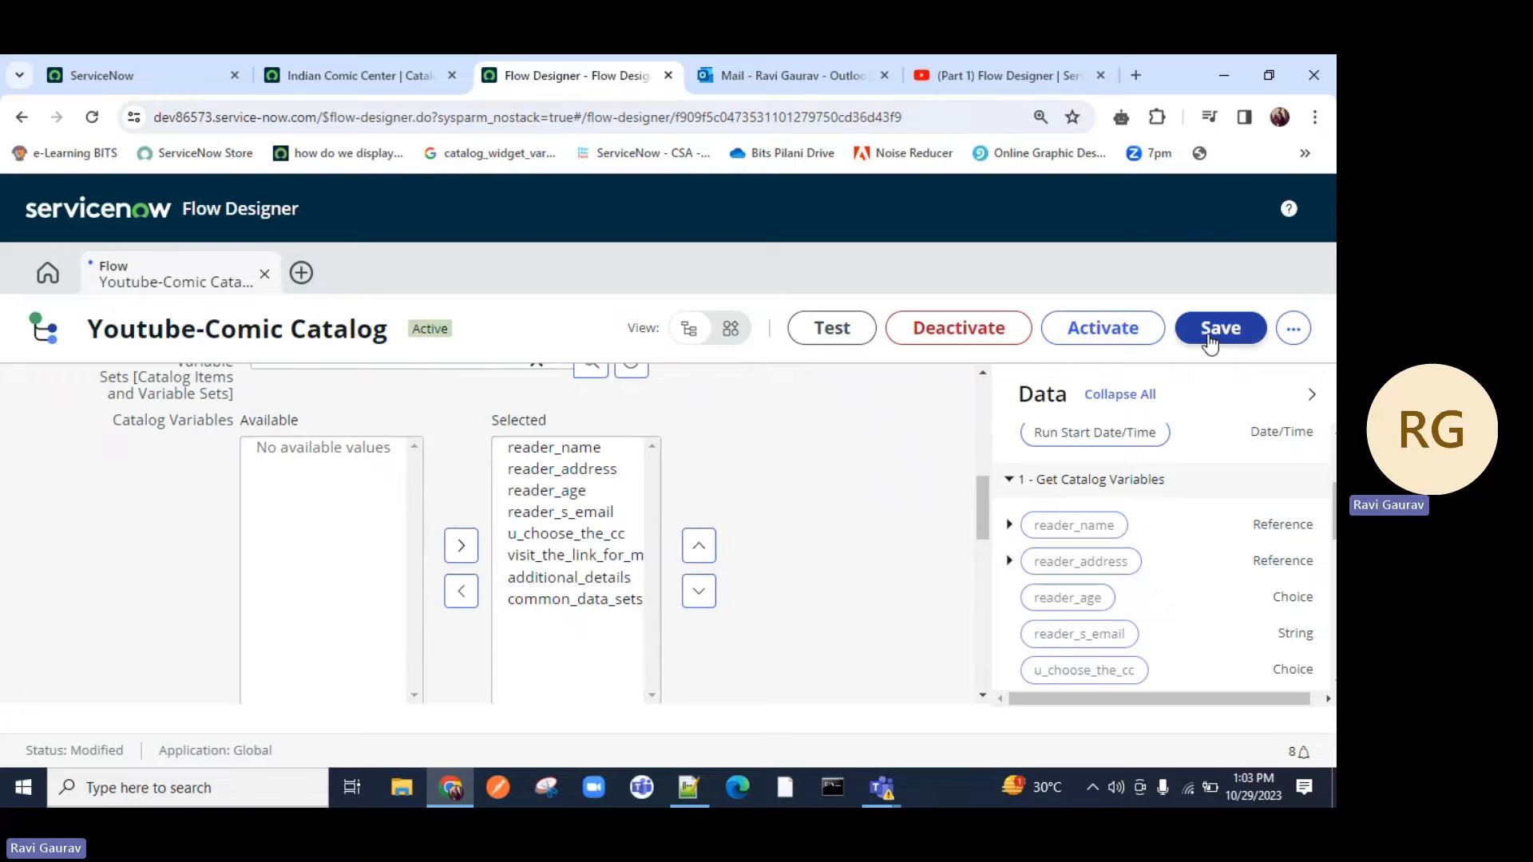
pyautogui.scroll(-5, 875, 591)
pyautogui.click(880, 456)
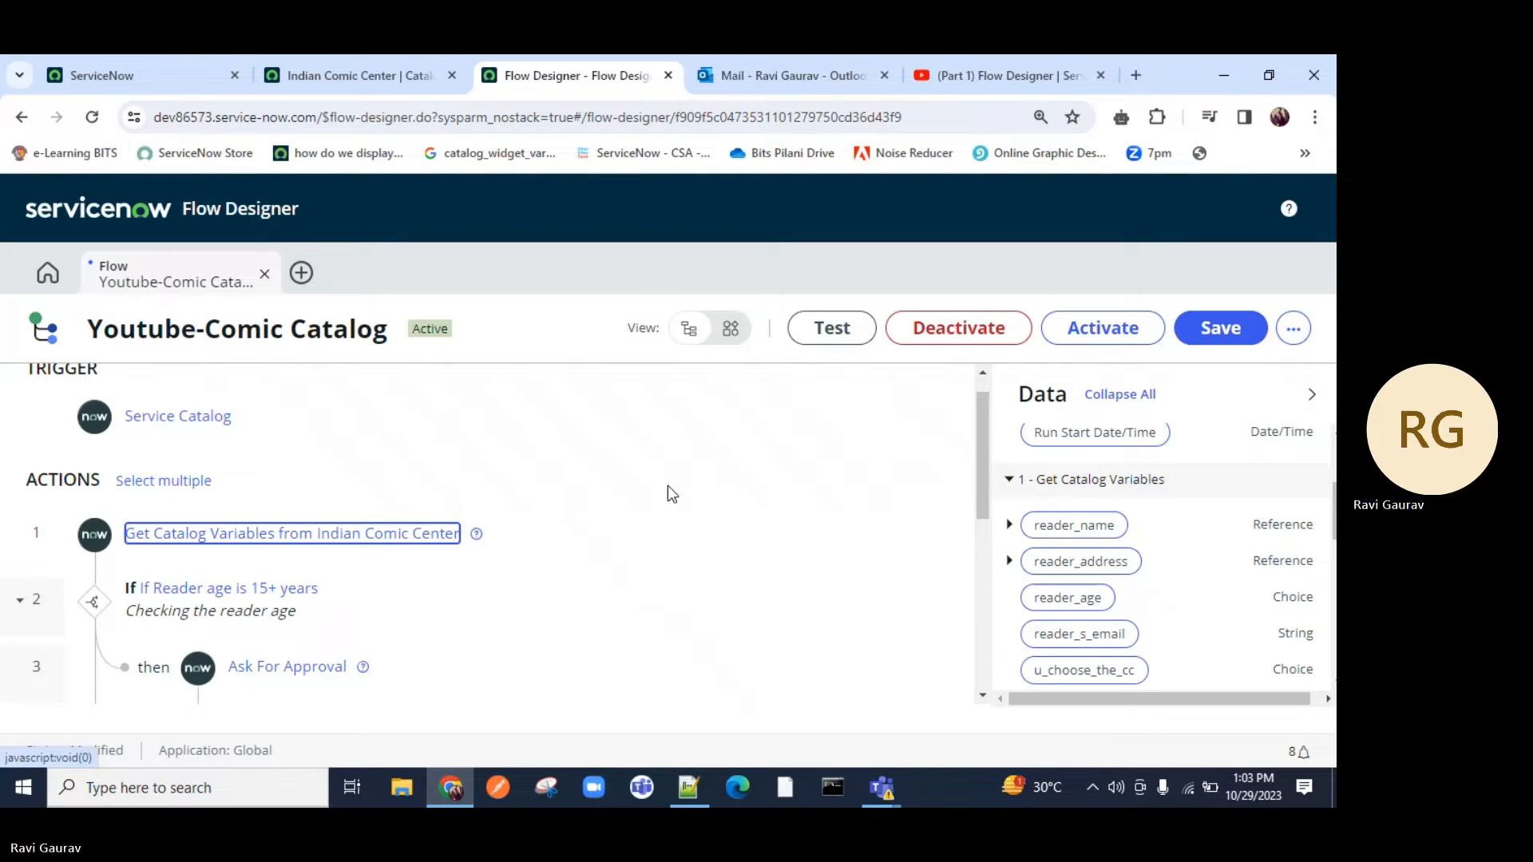
# Step: Review the reader age If condition and the Update Requested Item Record action in the flow
pyautogui.scroll(-1, 170, 597)
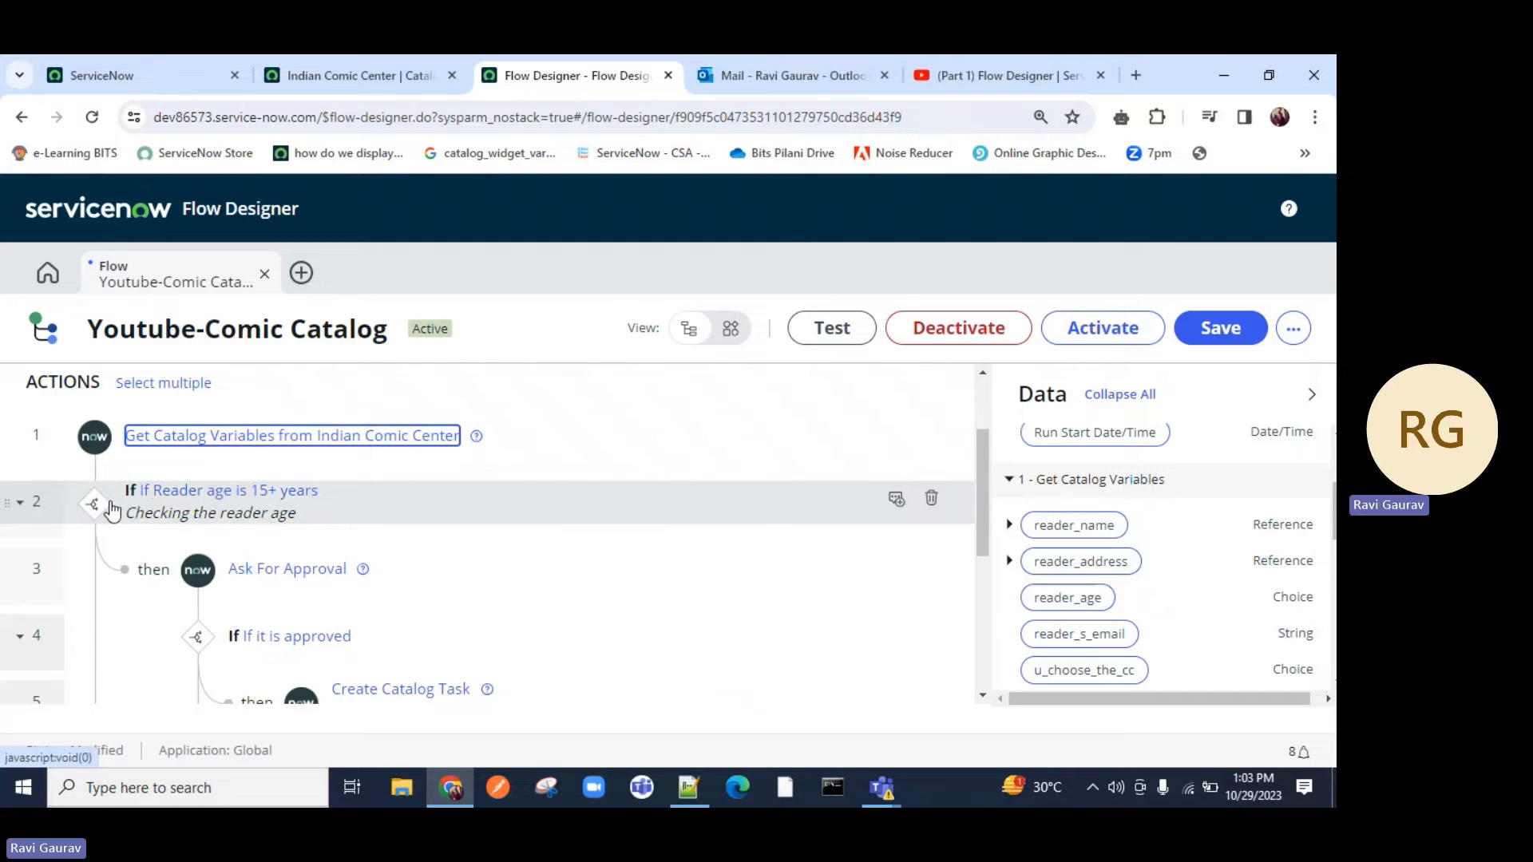
pyautogui.click(188, 501)
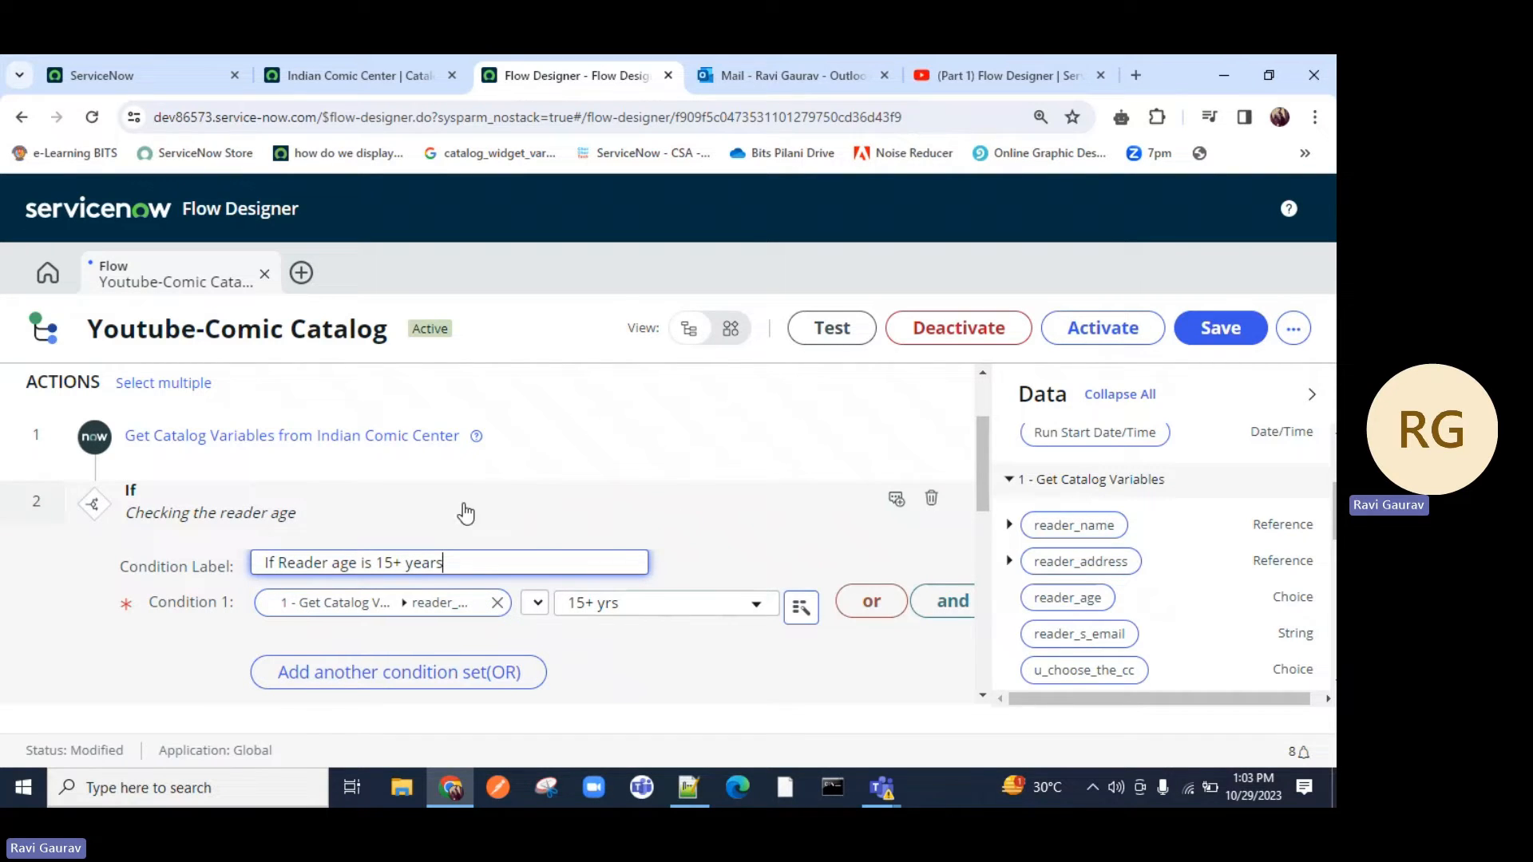
pyautogui.click(152, 513)
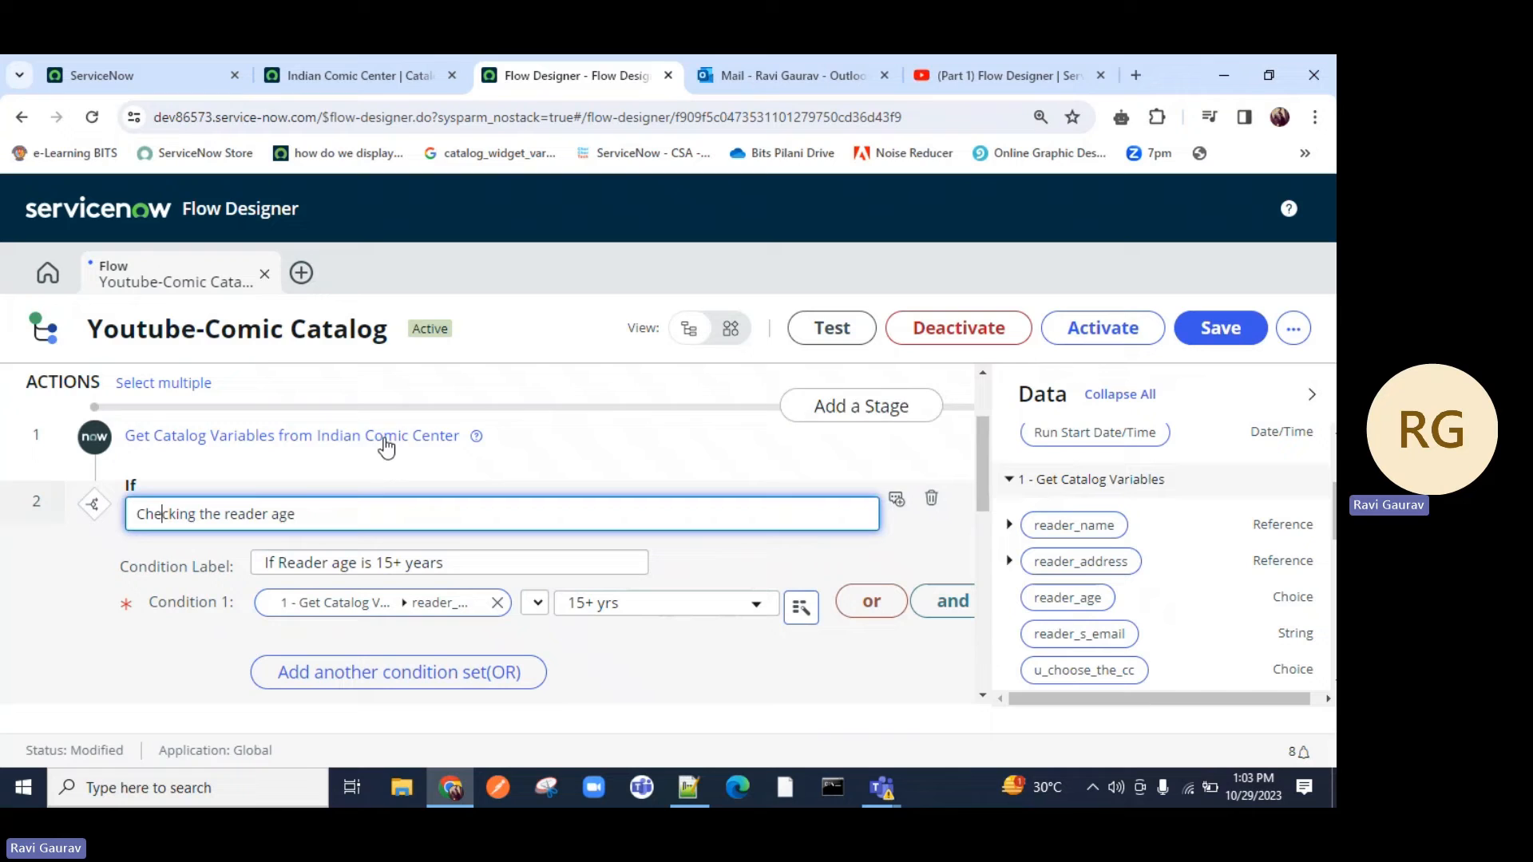
pyautogui.click(128, 489)
pyautogui.scroll(-2, 511, 551)
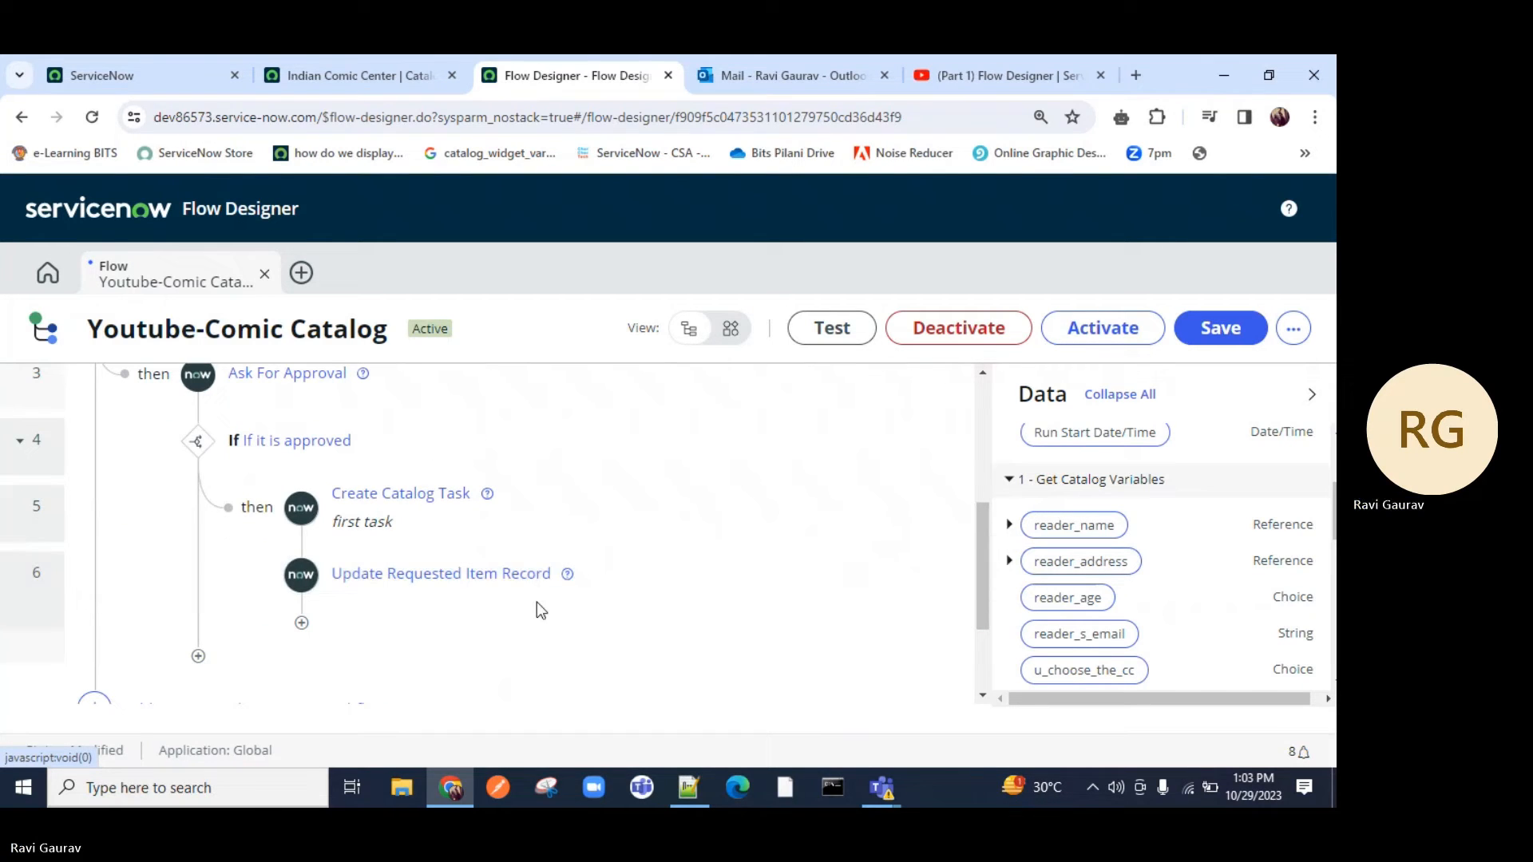
pyautogui.tripleClick(443, 574)
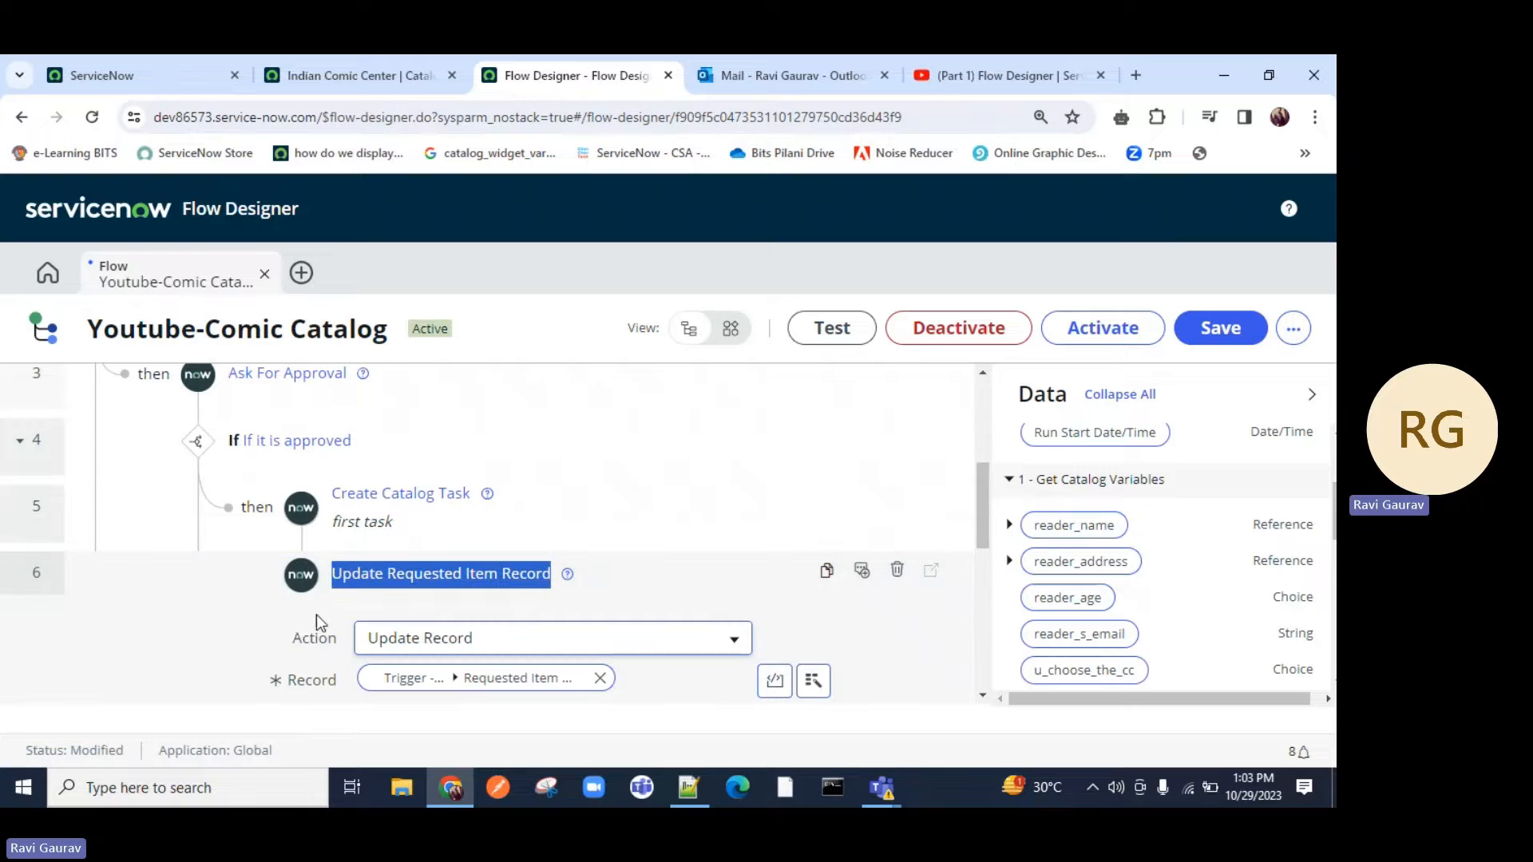
pyautogui.click(371, 577)
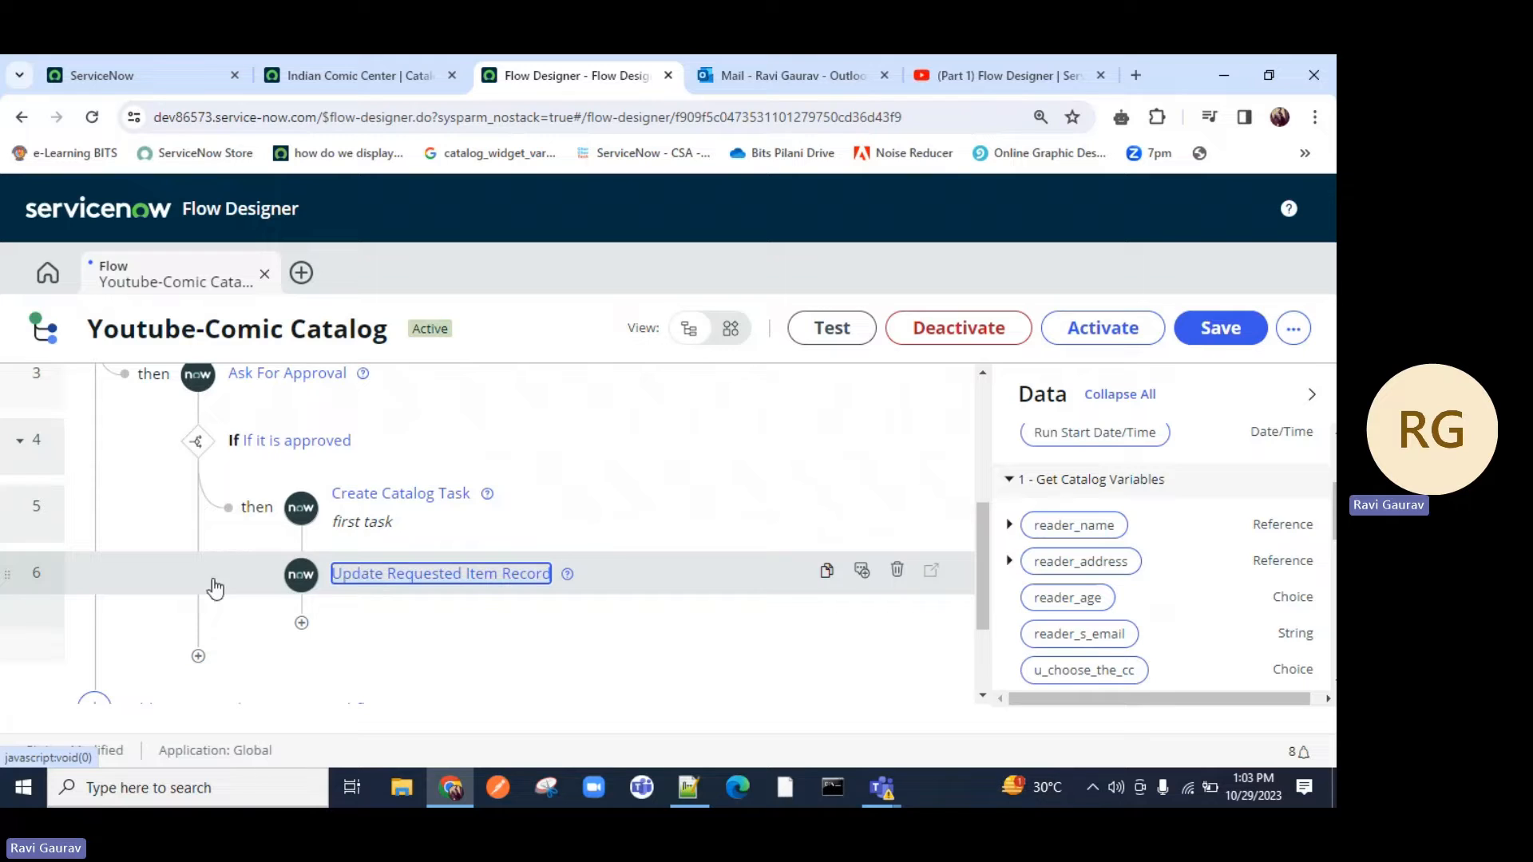
# Step: Add a Send Email action after the Update Requested Item Record action in the approved branch
pyautogui.click(302, 625)
pyautogui.click(388, 634)
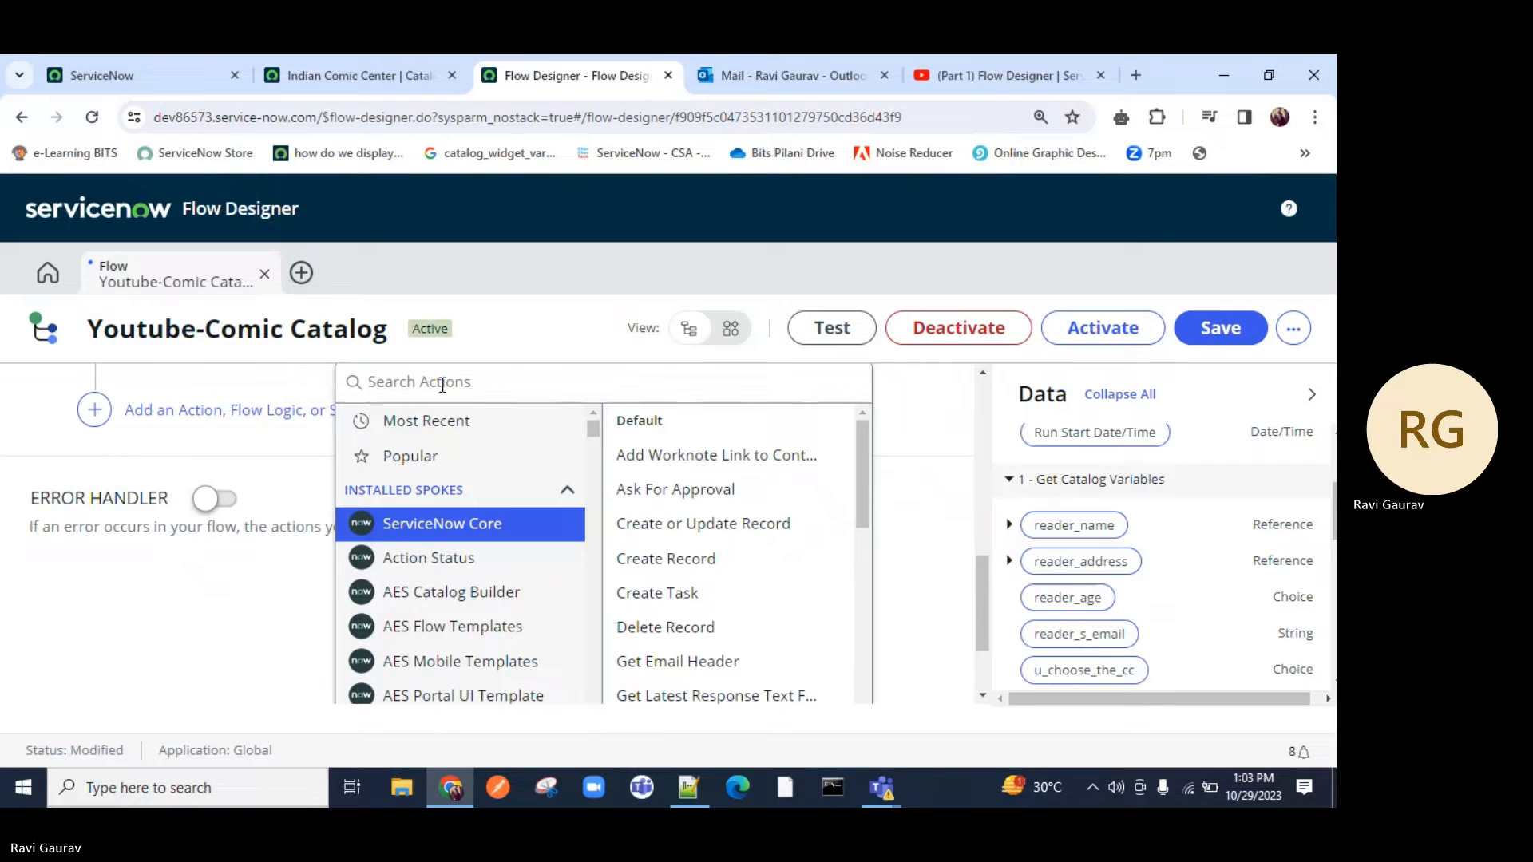
pyautogui.write('email')
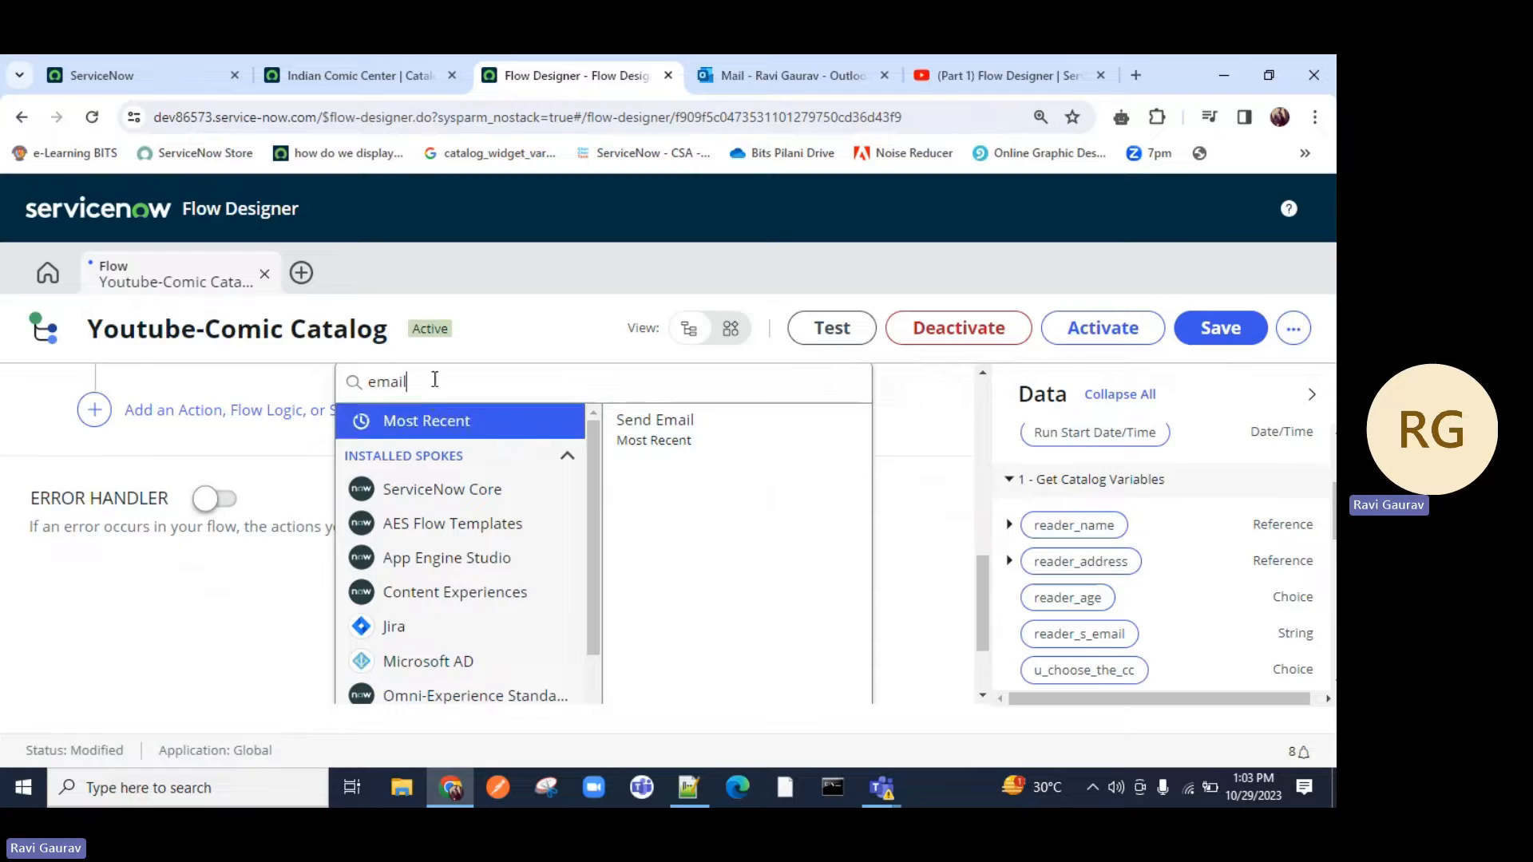
pyautogui.click(304, 382)
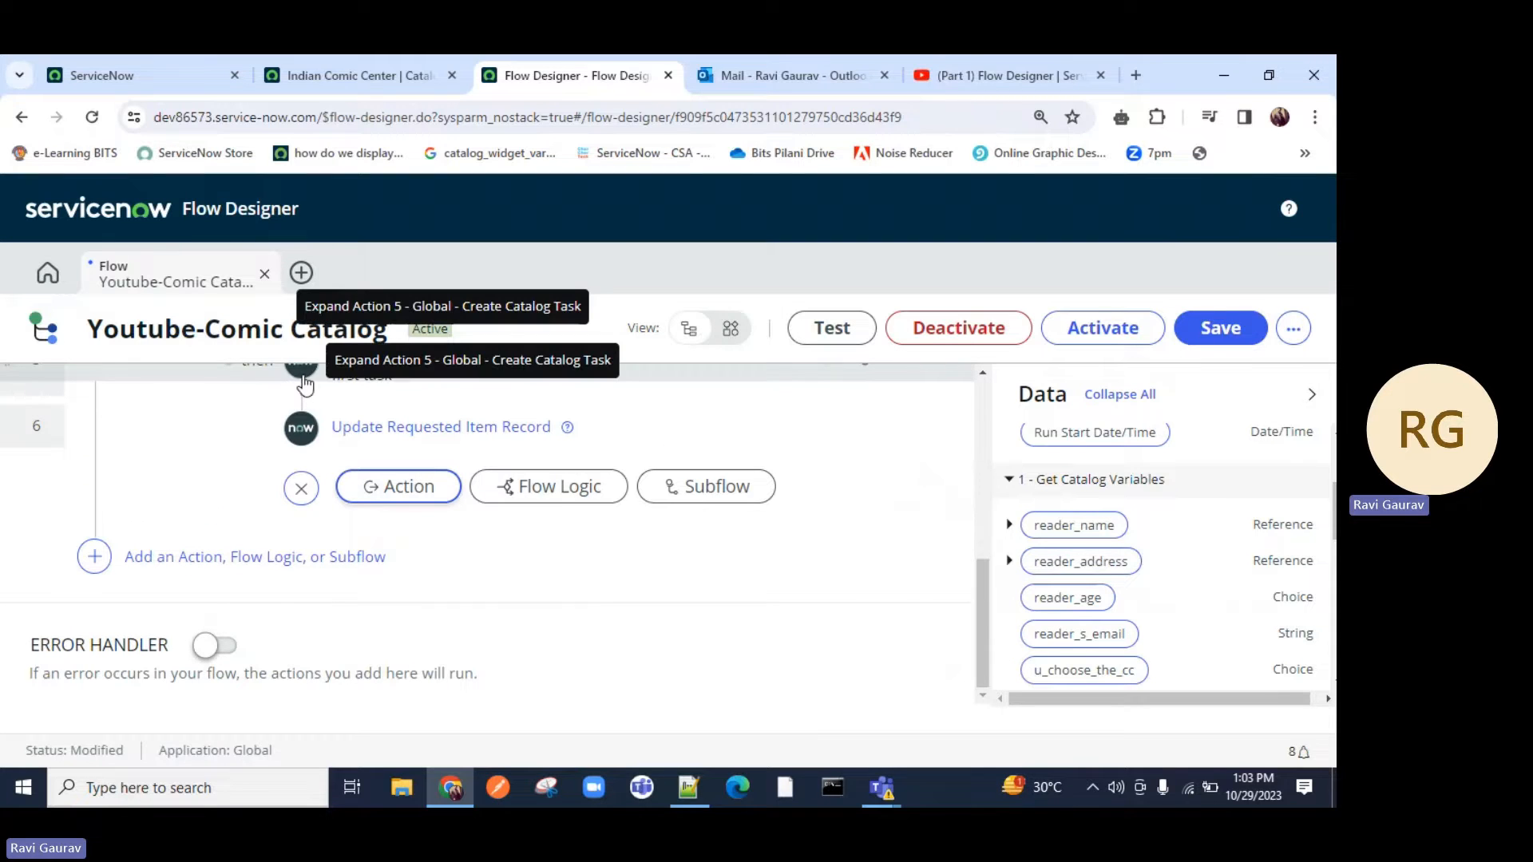
pyautogui.click(391, 486)
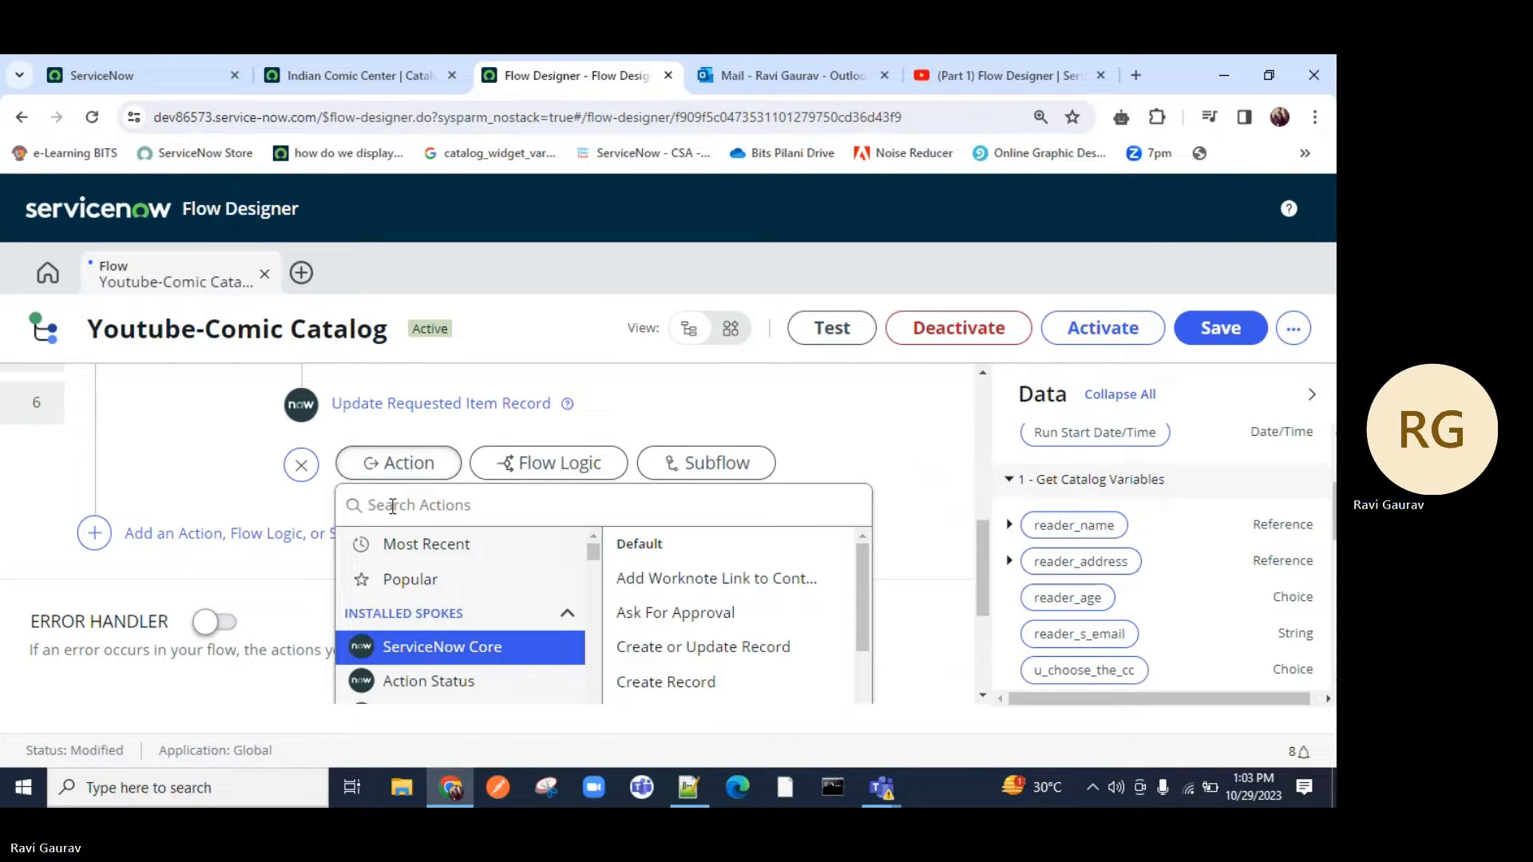
pyautogui.write('notifi')
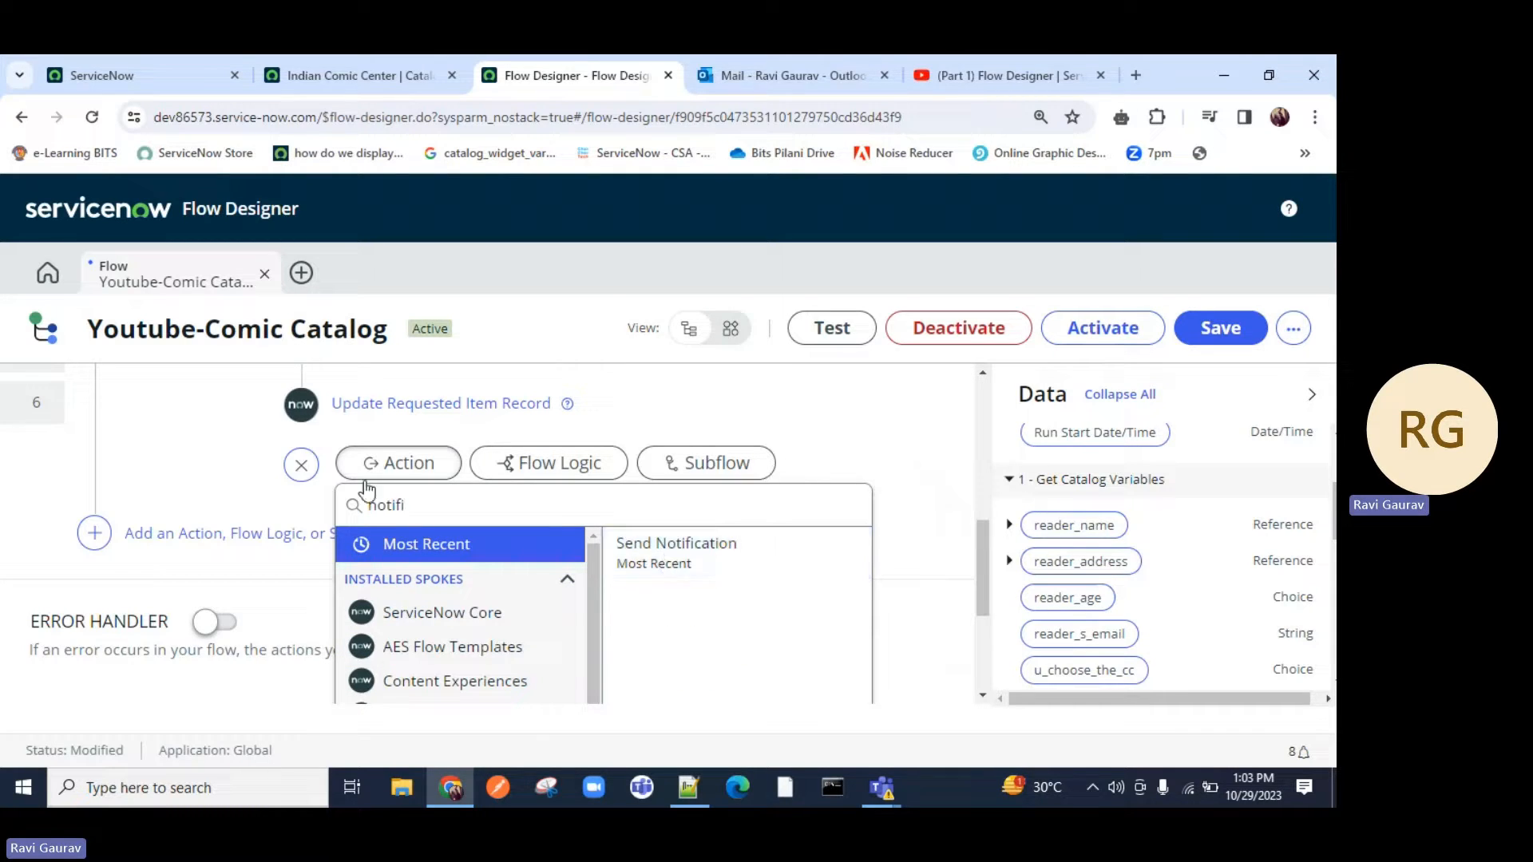
pyautogui.moveTo(479, 506); pyautogui.dragTo(277, 502)
pyautogui.write('email')
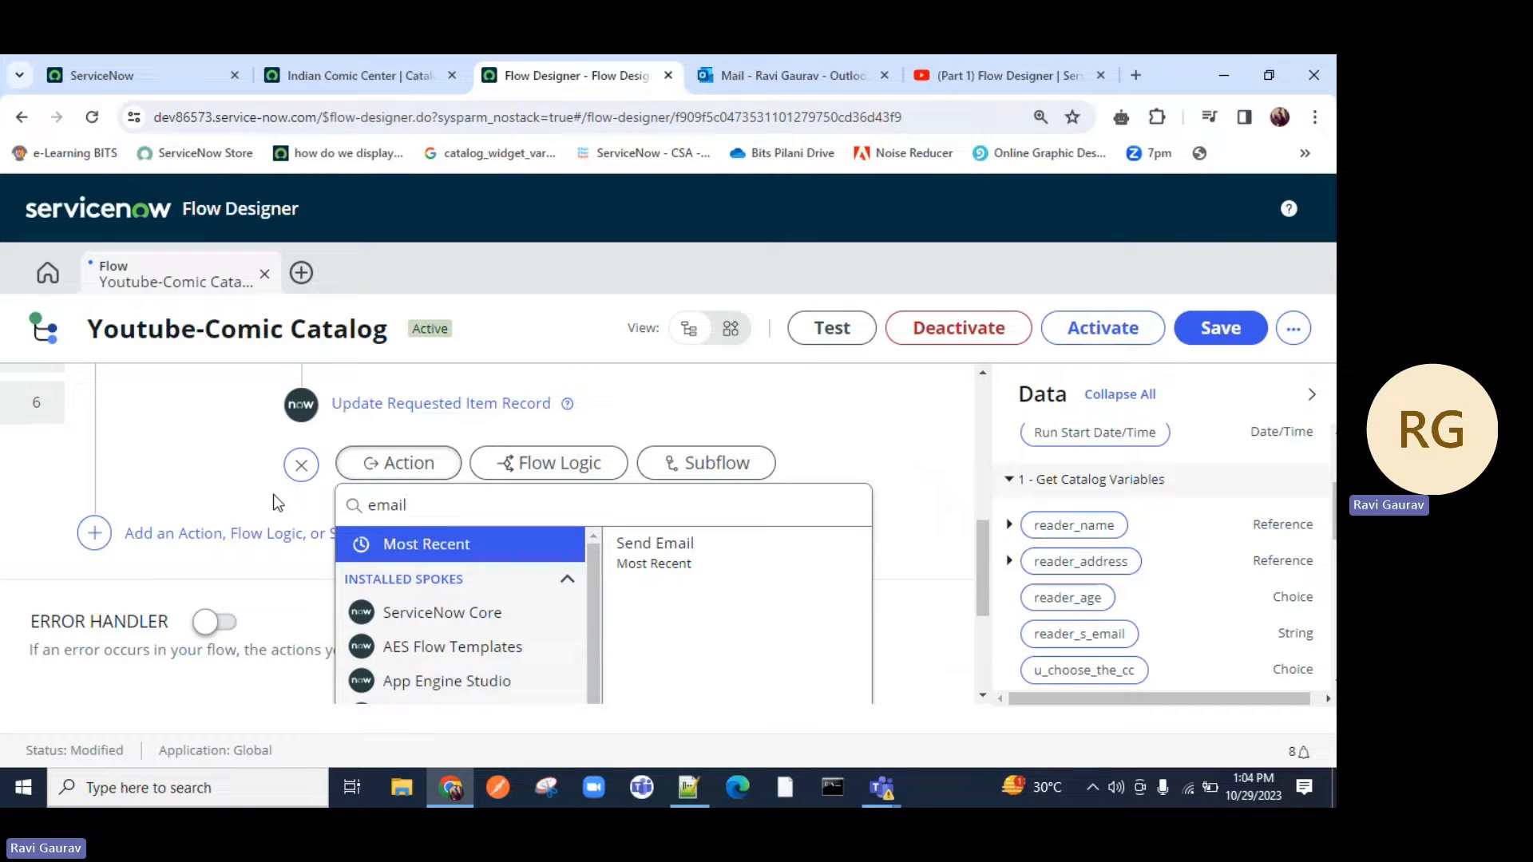
pyautogui.click(745, 569)
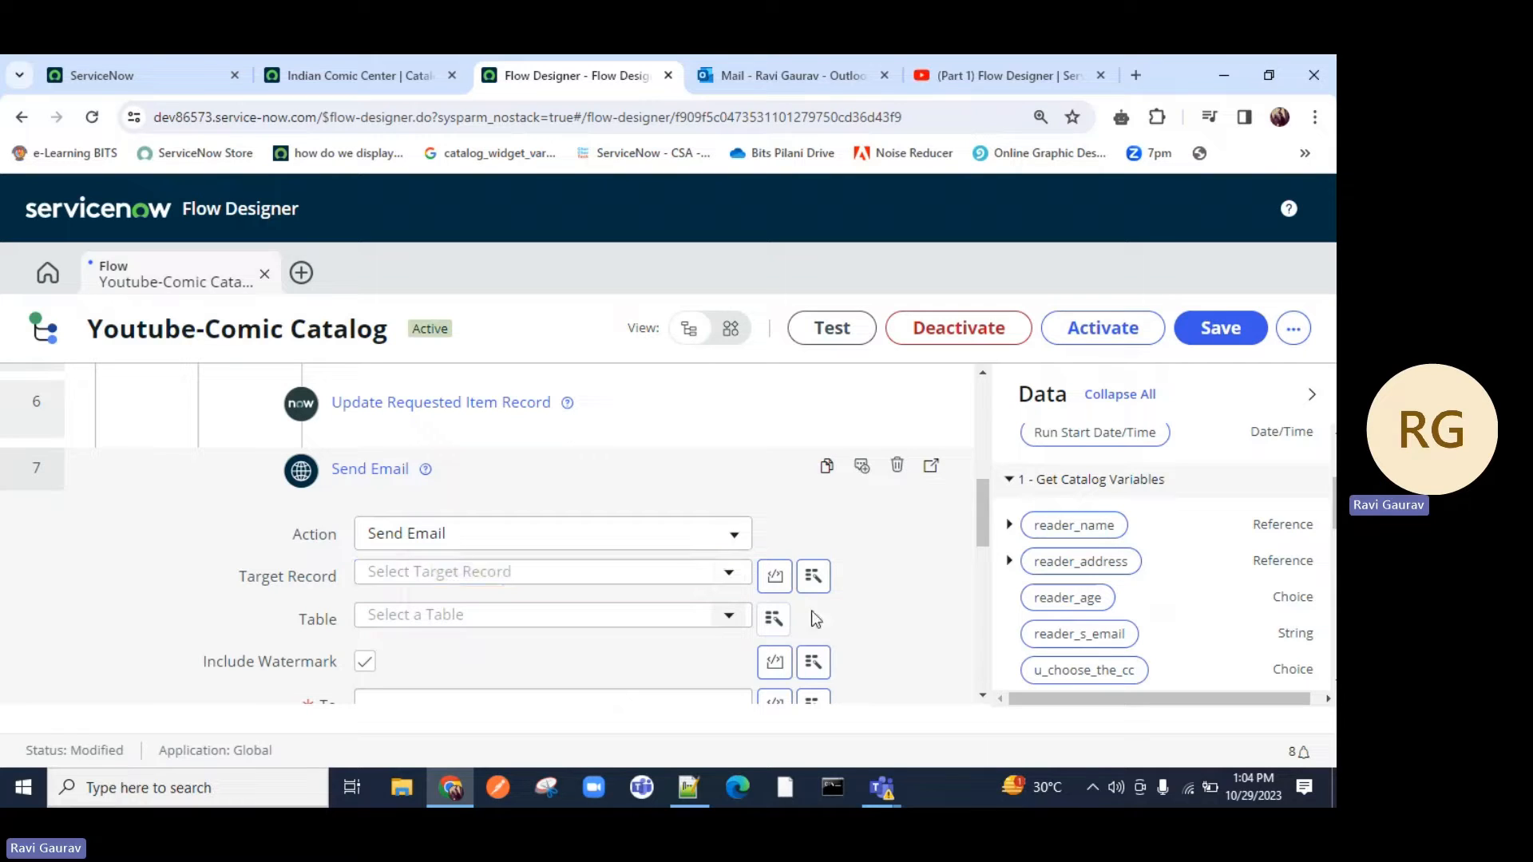
# Step: Examine the inline script template for the Send Email action's Target Record, focusing on the fd_data object, and switch scripting back off
pyautogui.click(773, 577)
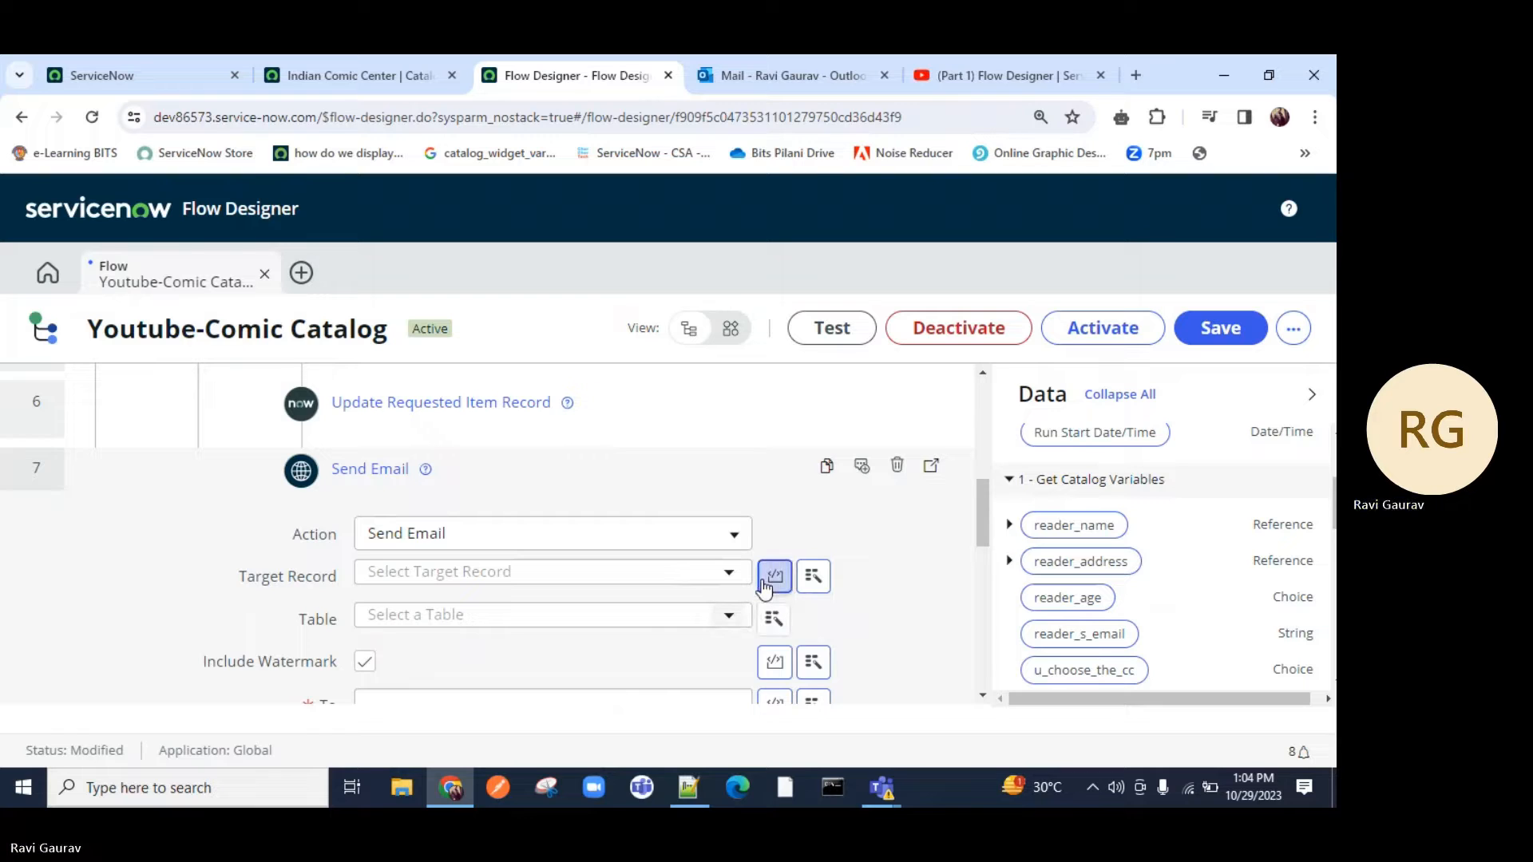
pyautogui.scroll(2, 479, 650)
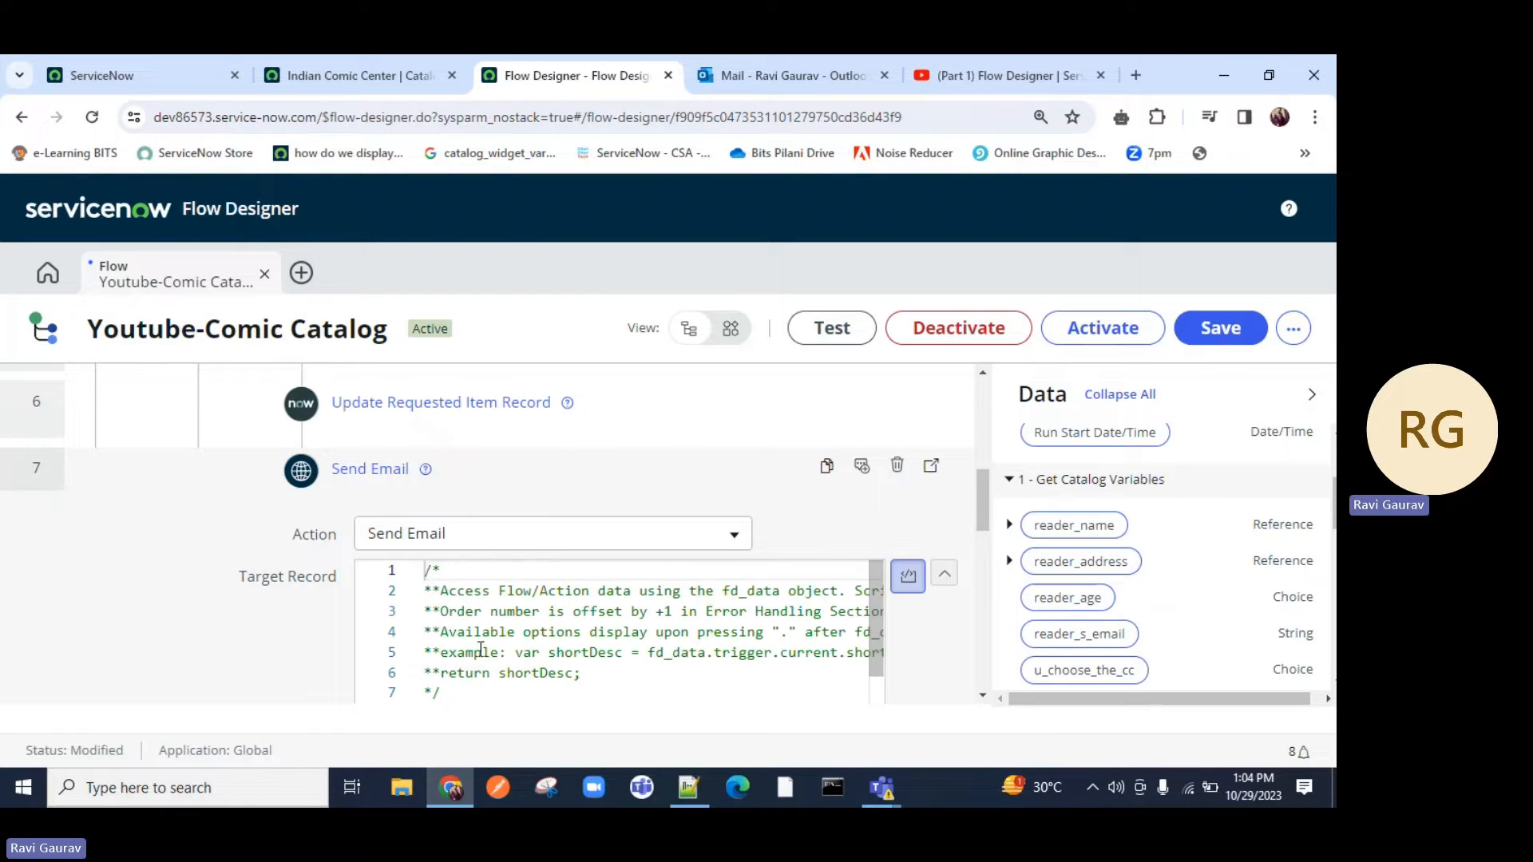
pyautogui.click(481, 689)
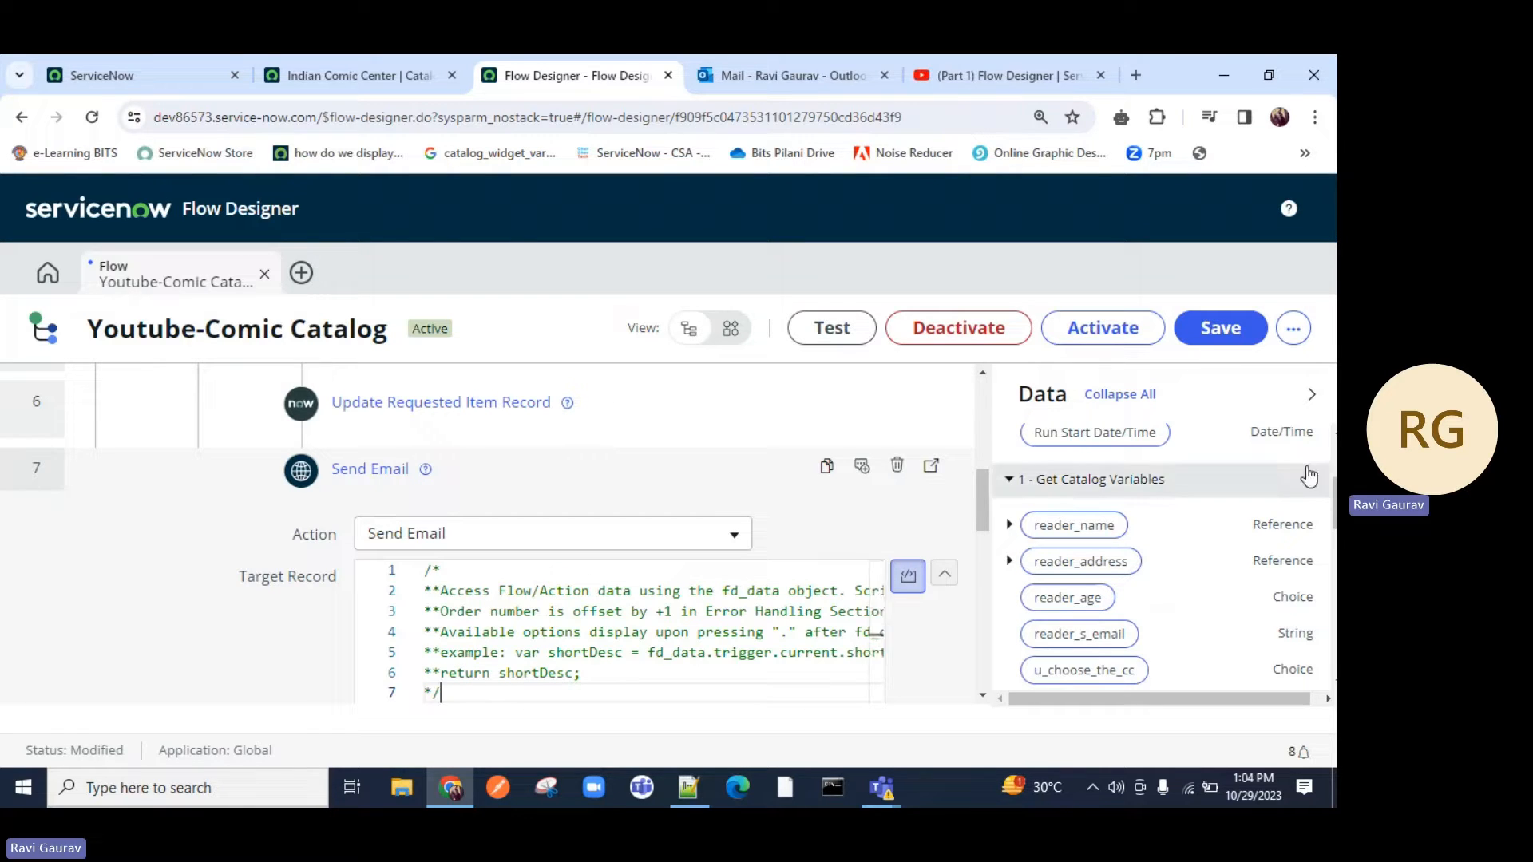
pyautogui.scroll(-2, 980, 497)
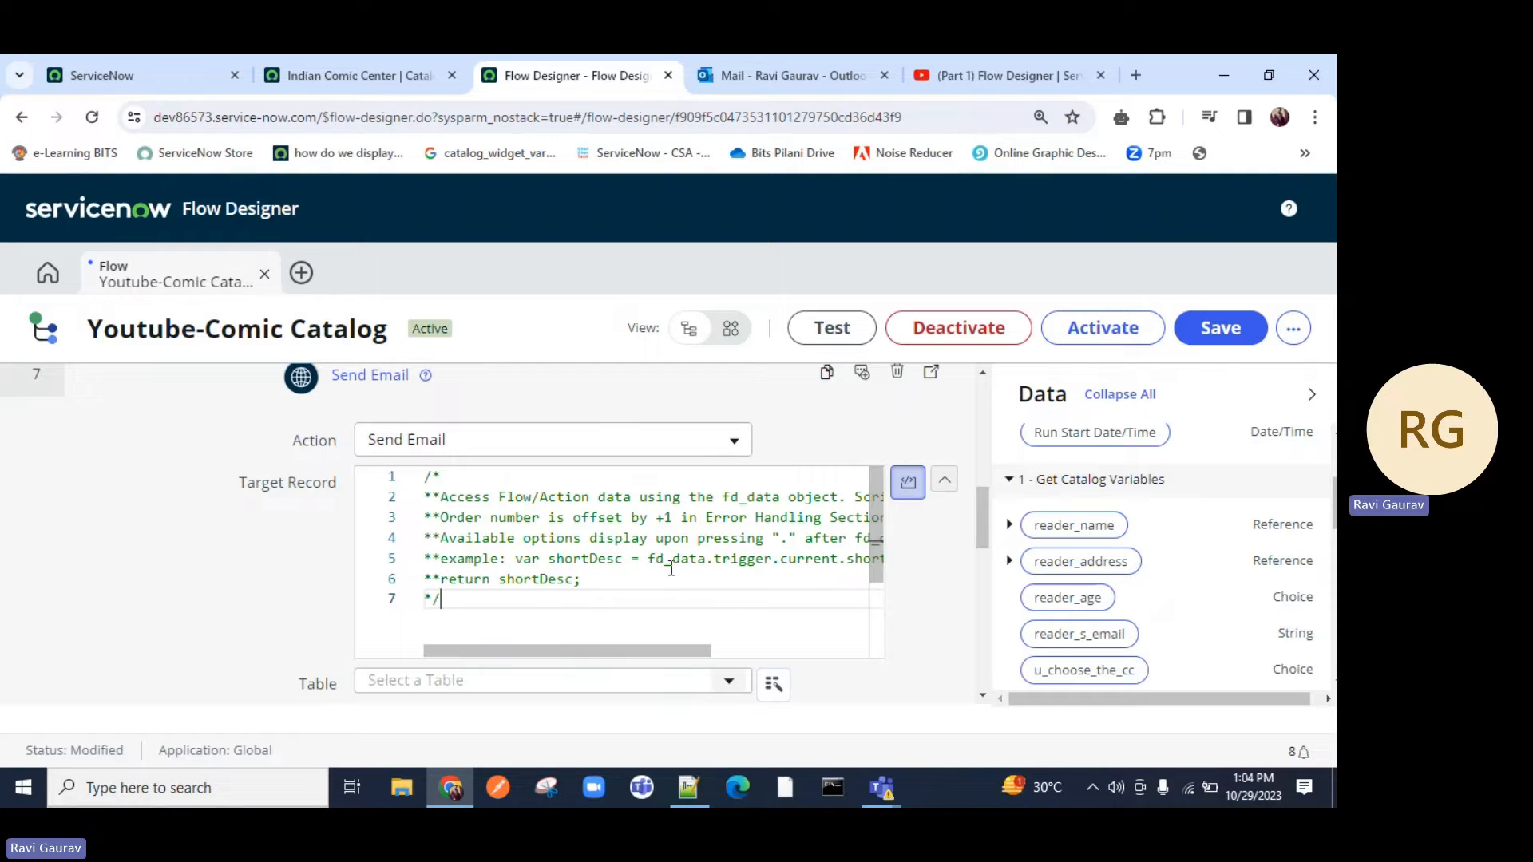
pyautogui.moveTo(648, 559); pyautogui.dragTo(691, 559)
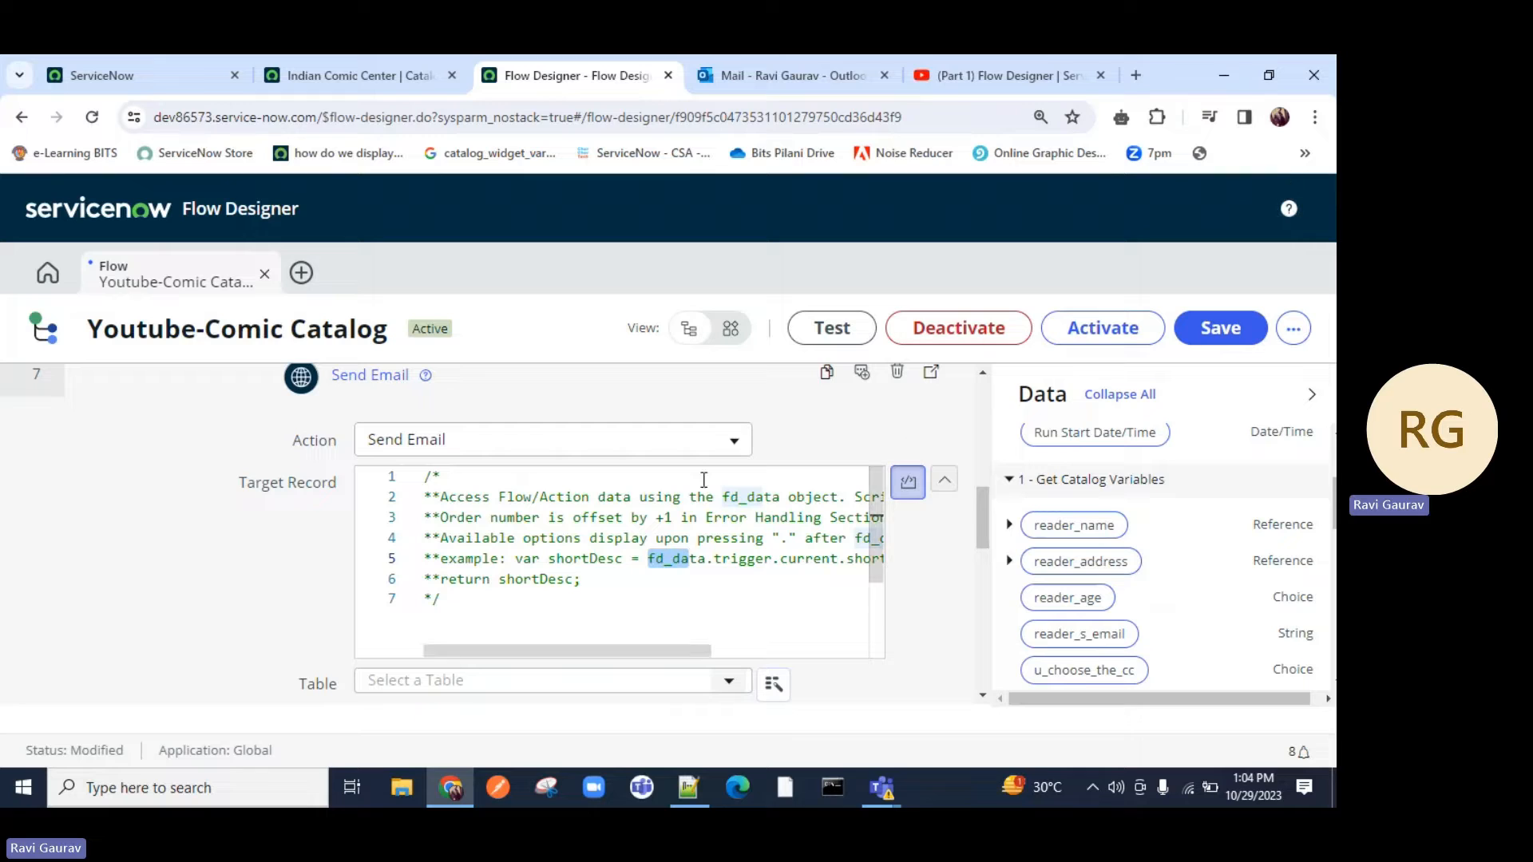
pyautogui.moveTo(498, 499); pyautogui.dragTo(613, 508)
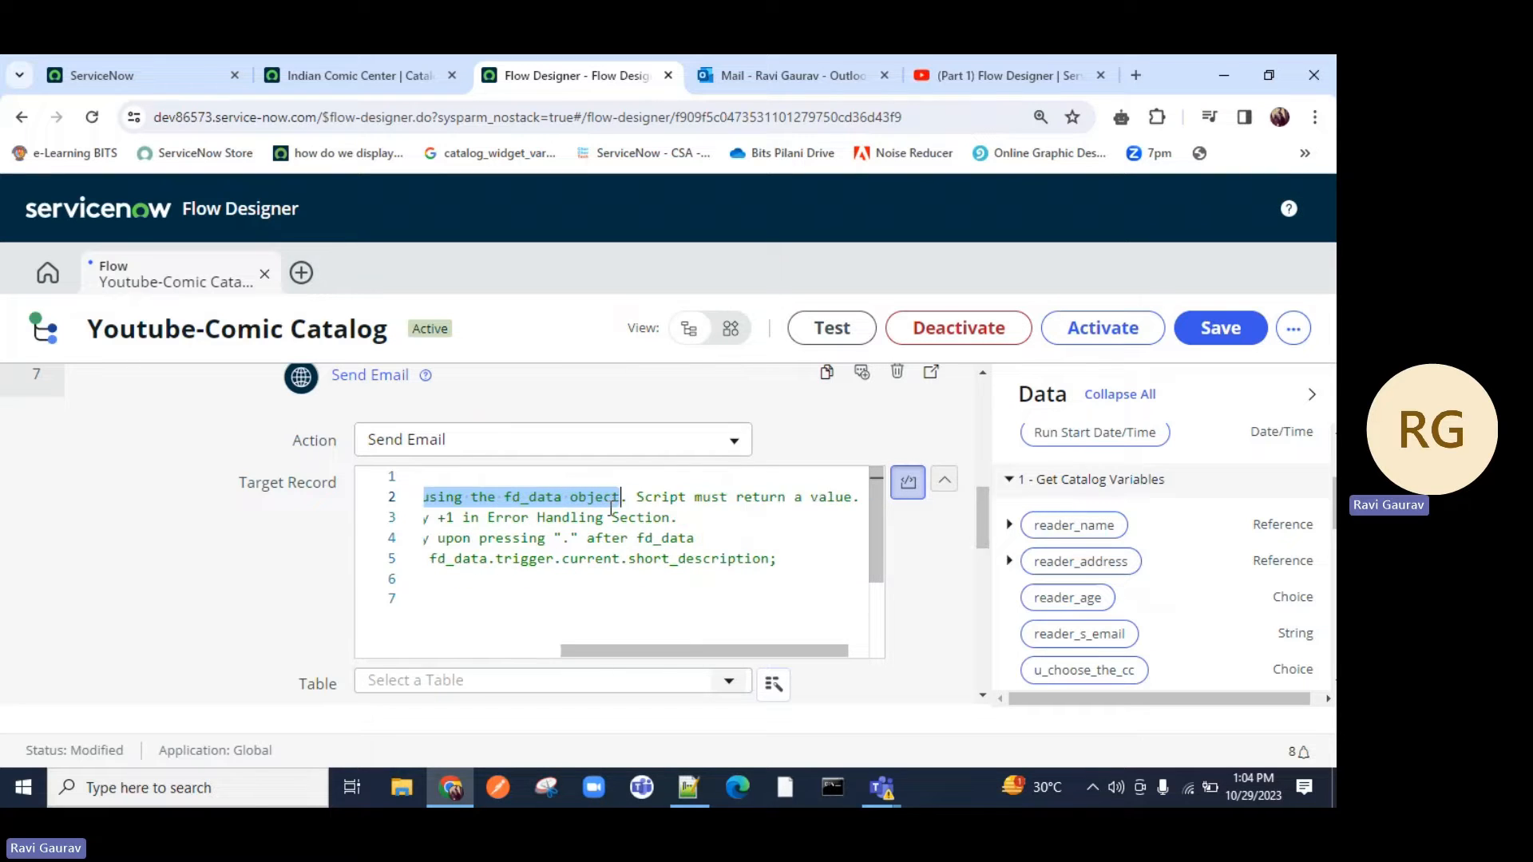
pyautogui.click(606, 594)
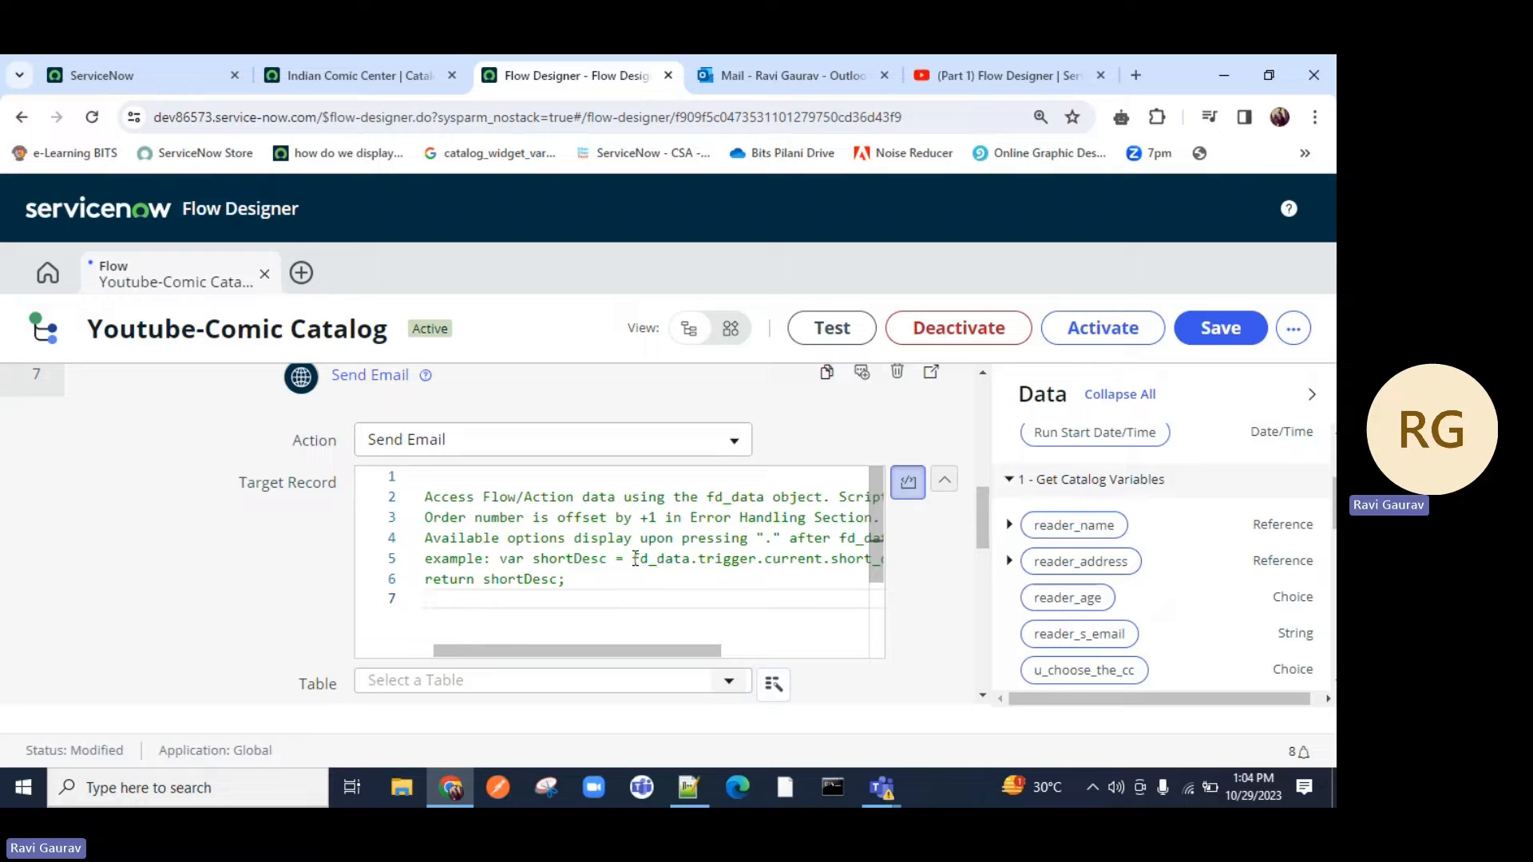
pyautogui.moveTo(635, 558); pyautogui.dragTo(693, 558)
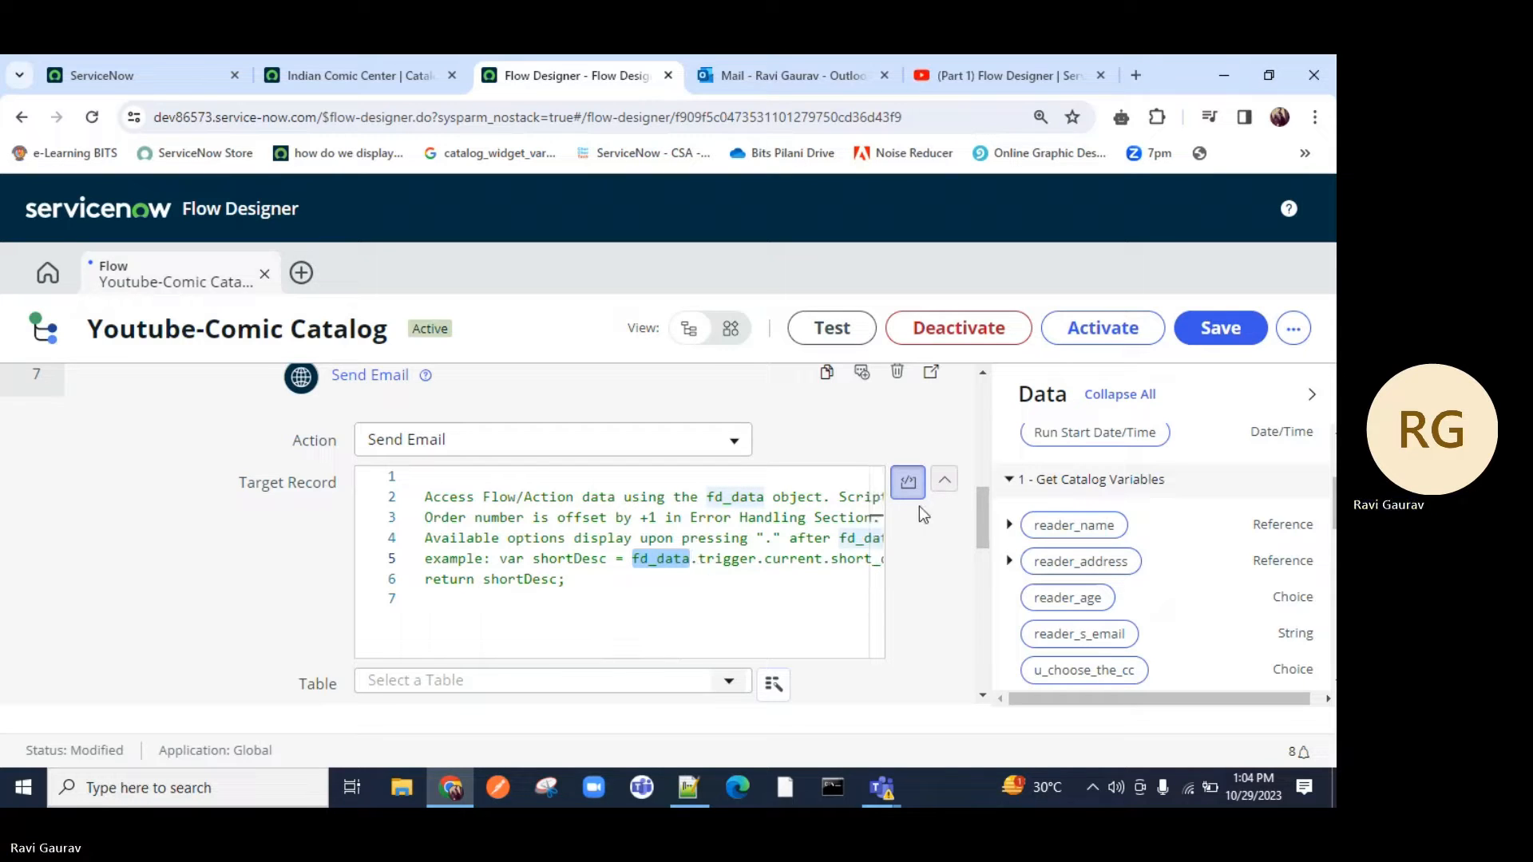
pyautogui.click(908, 482)
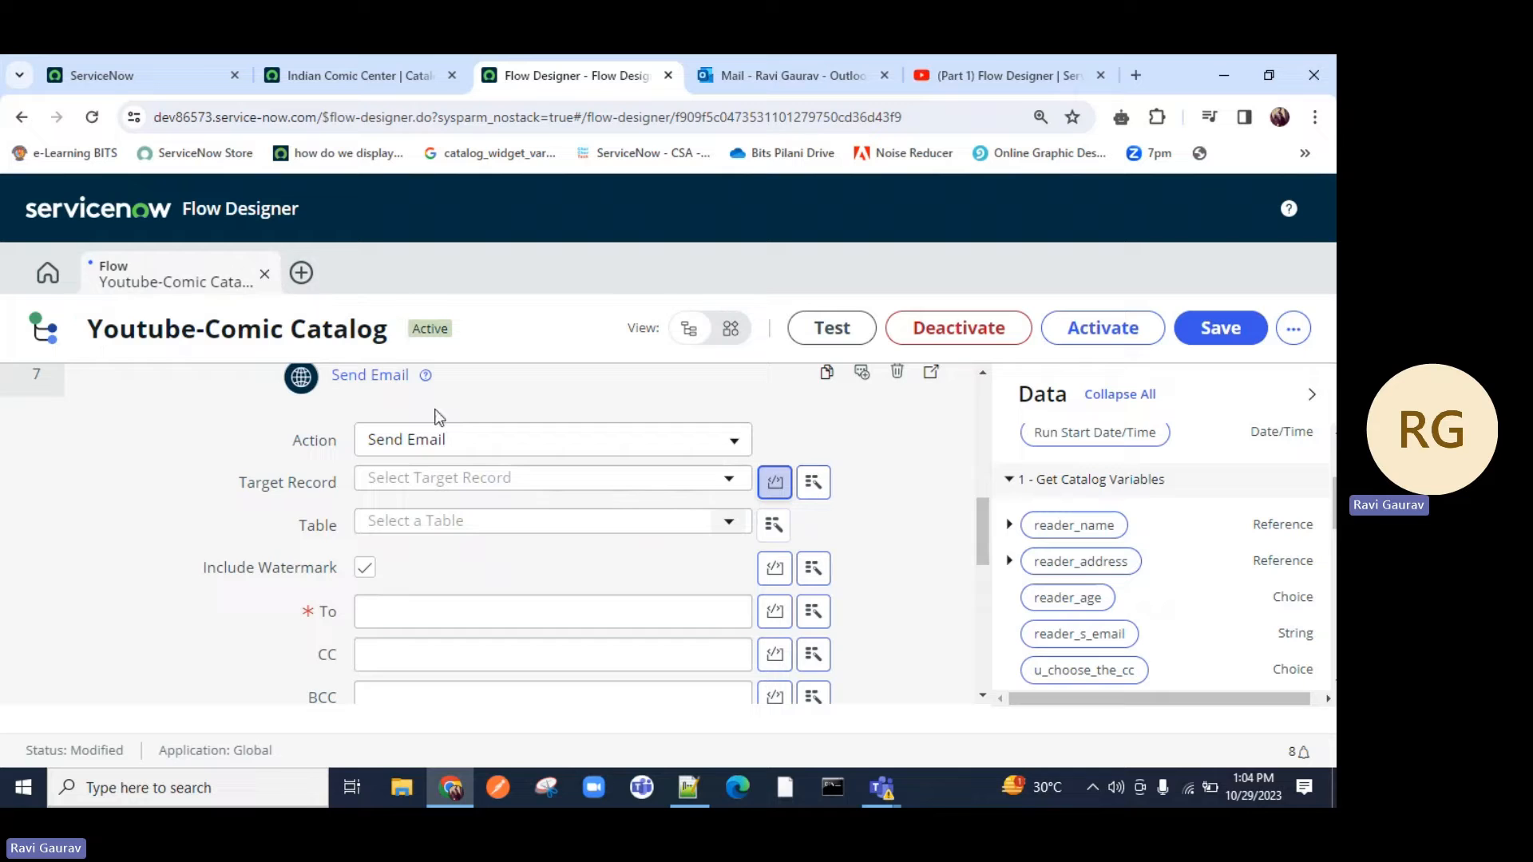
pyautogui.scroll(1, 235, 499)
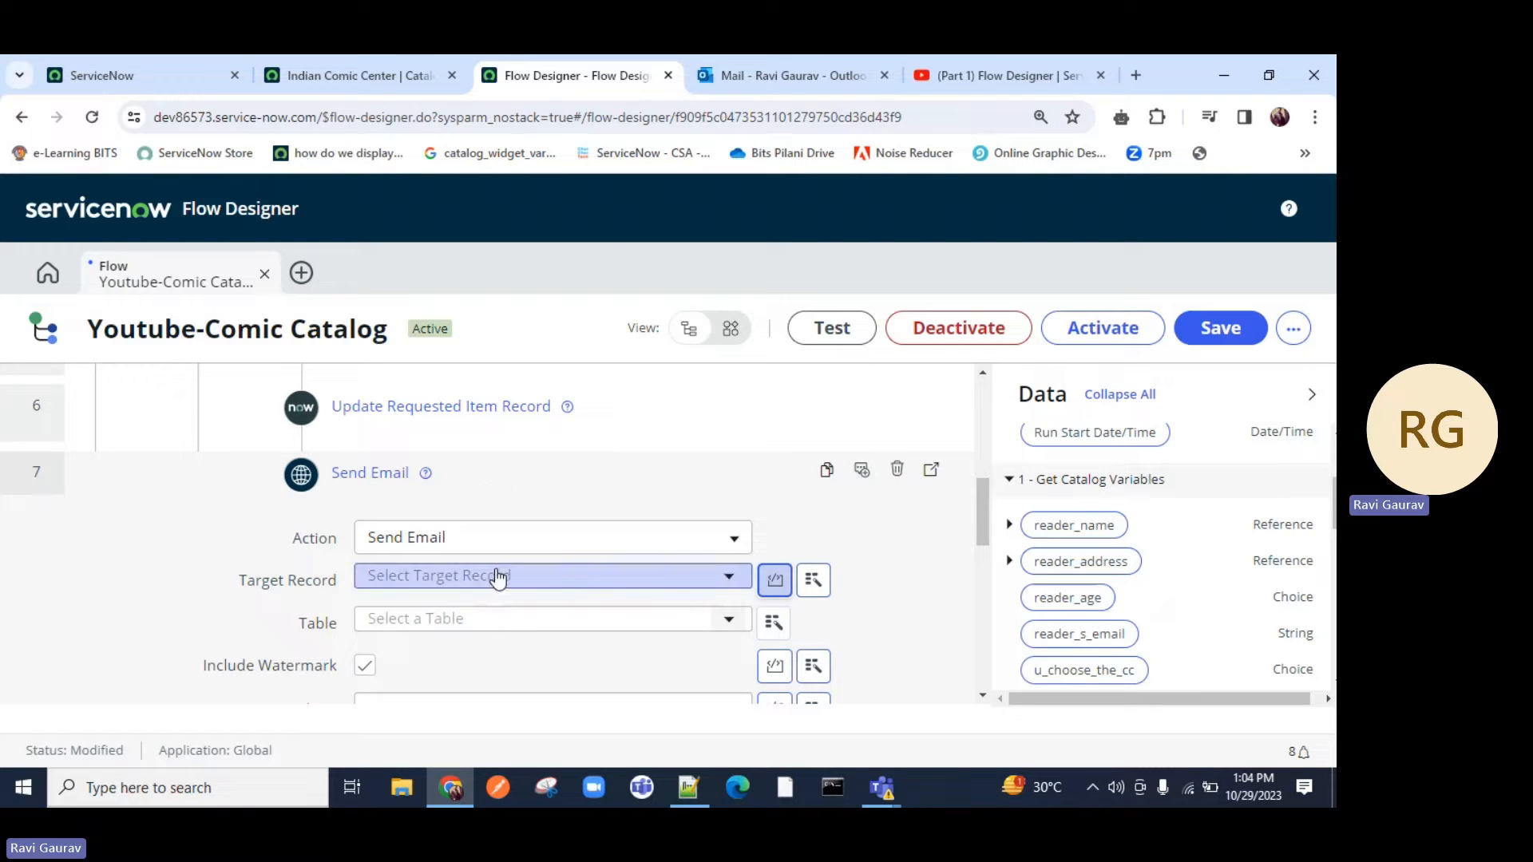
# Step: Preview the Indian Comic Center catalog item's order form and check its Reader Age choices and Reader Name field
pyautogui.click(377, 83)
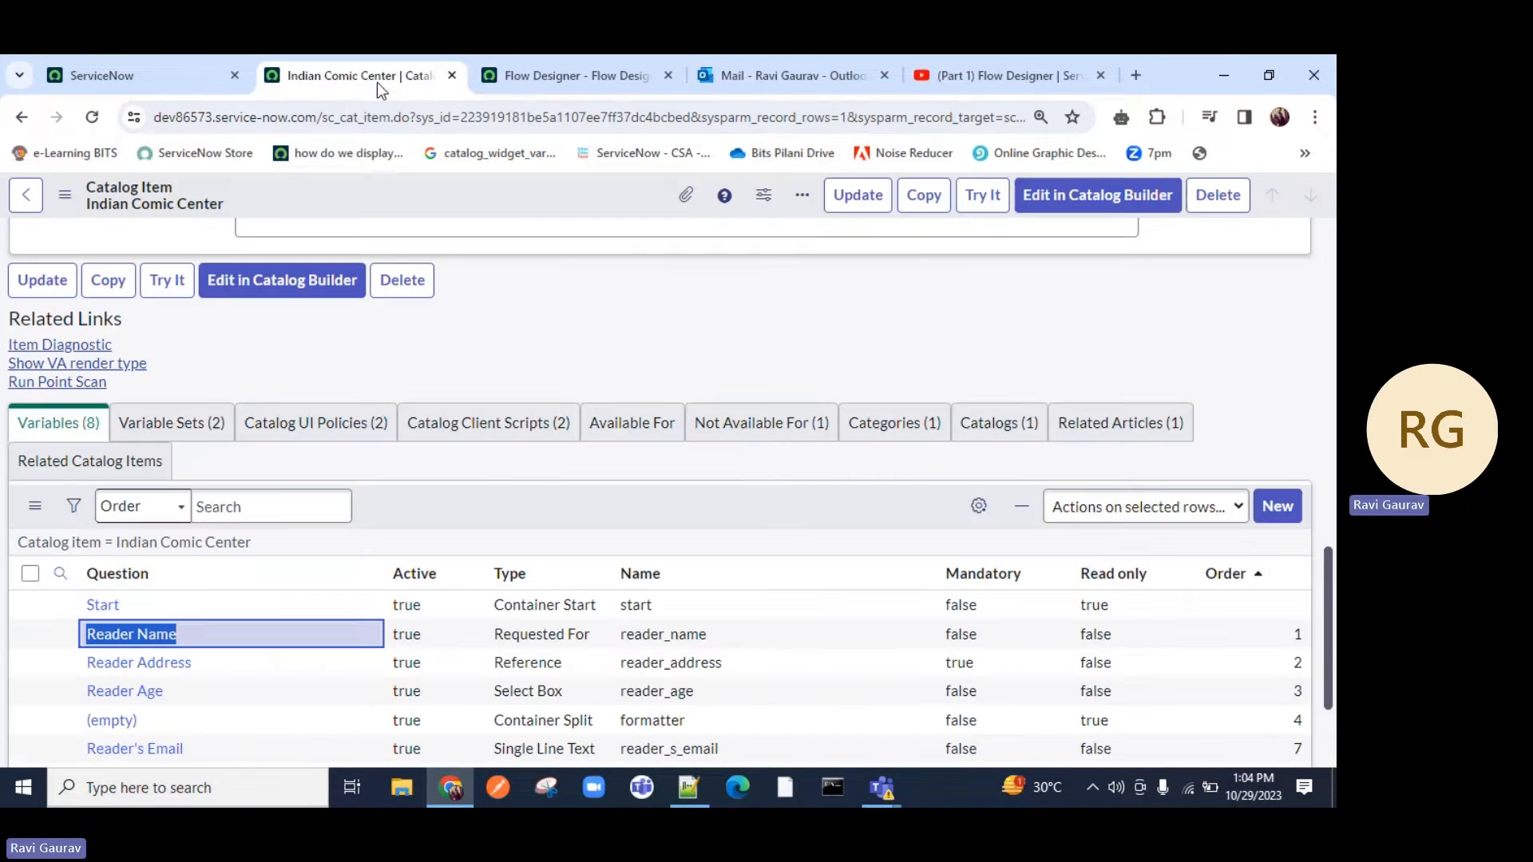
pyautogui.click(983, 195)
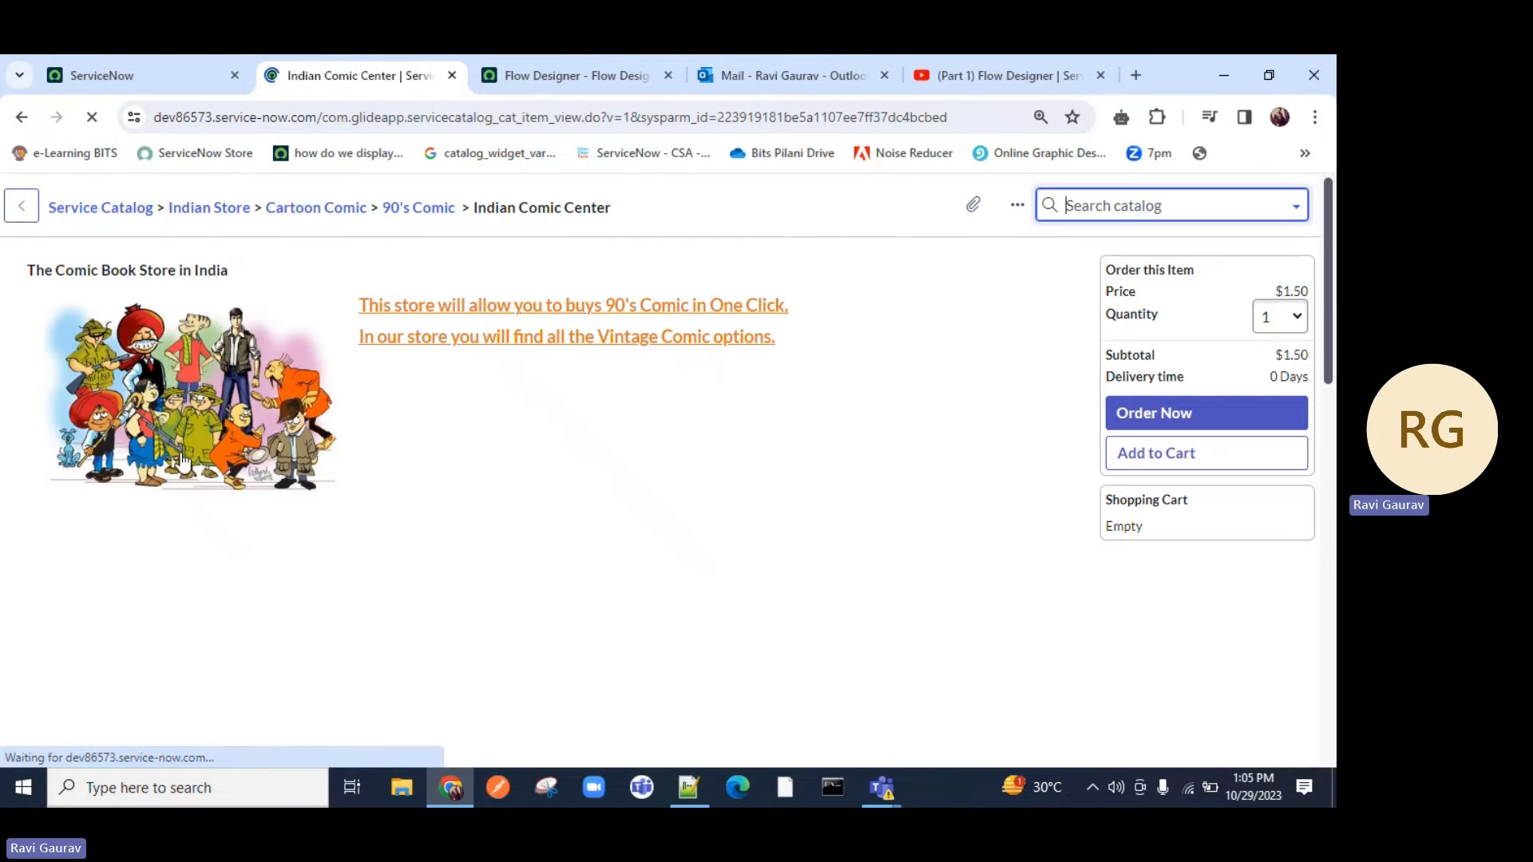
pyautogui.scroll(-5, 136, 640)
pyautogui.scroll(-6, 188, 678)
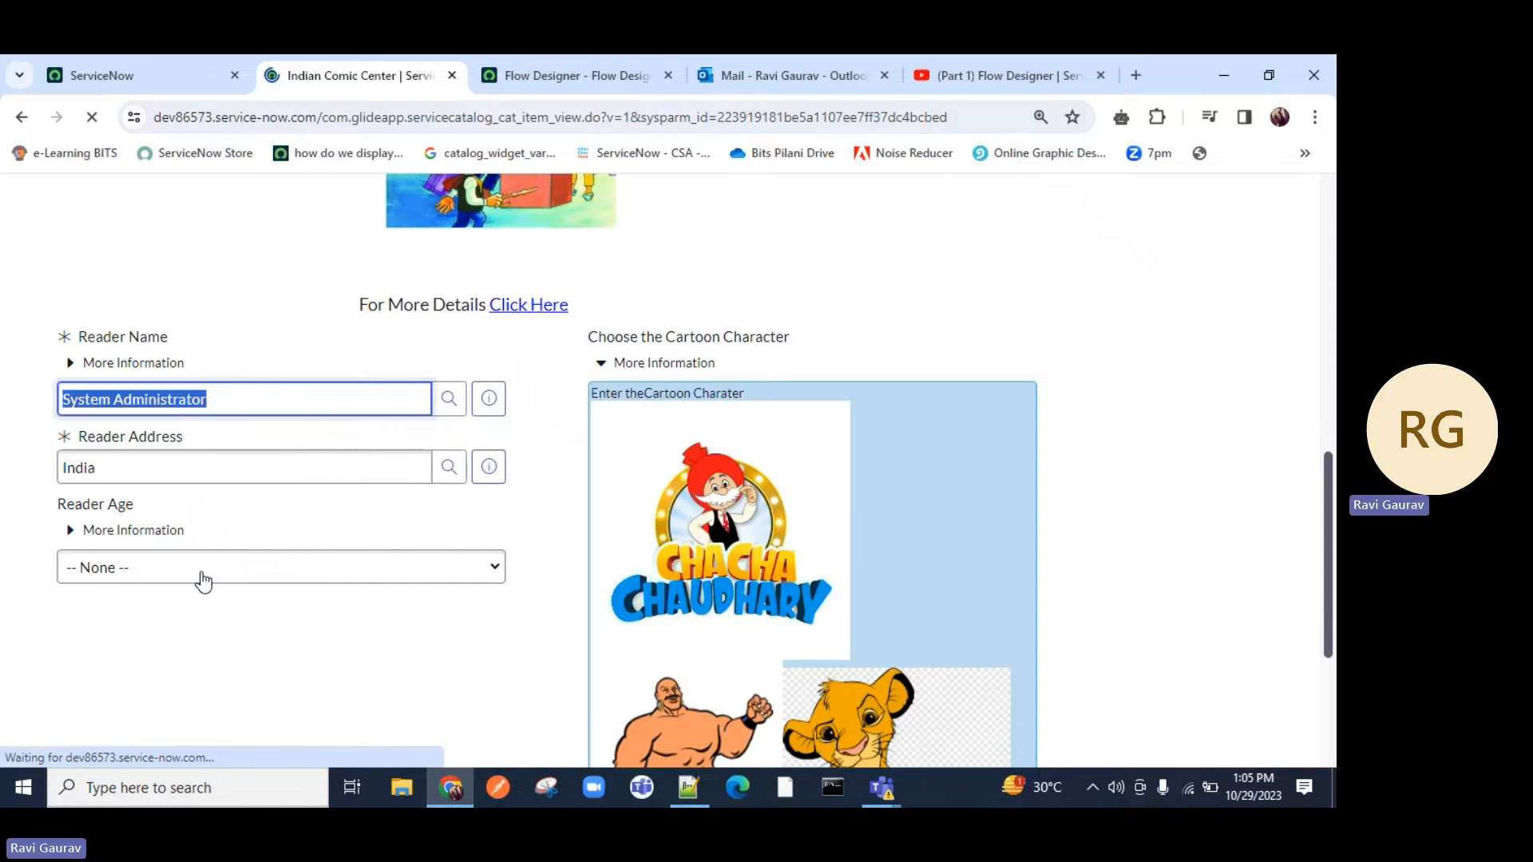
pyautogui.click(131, 561)
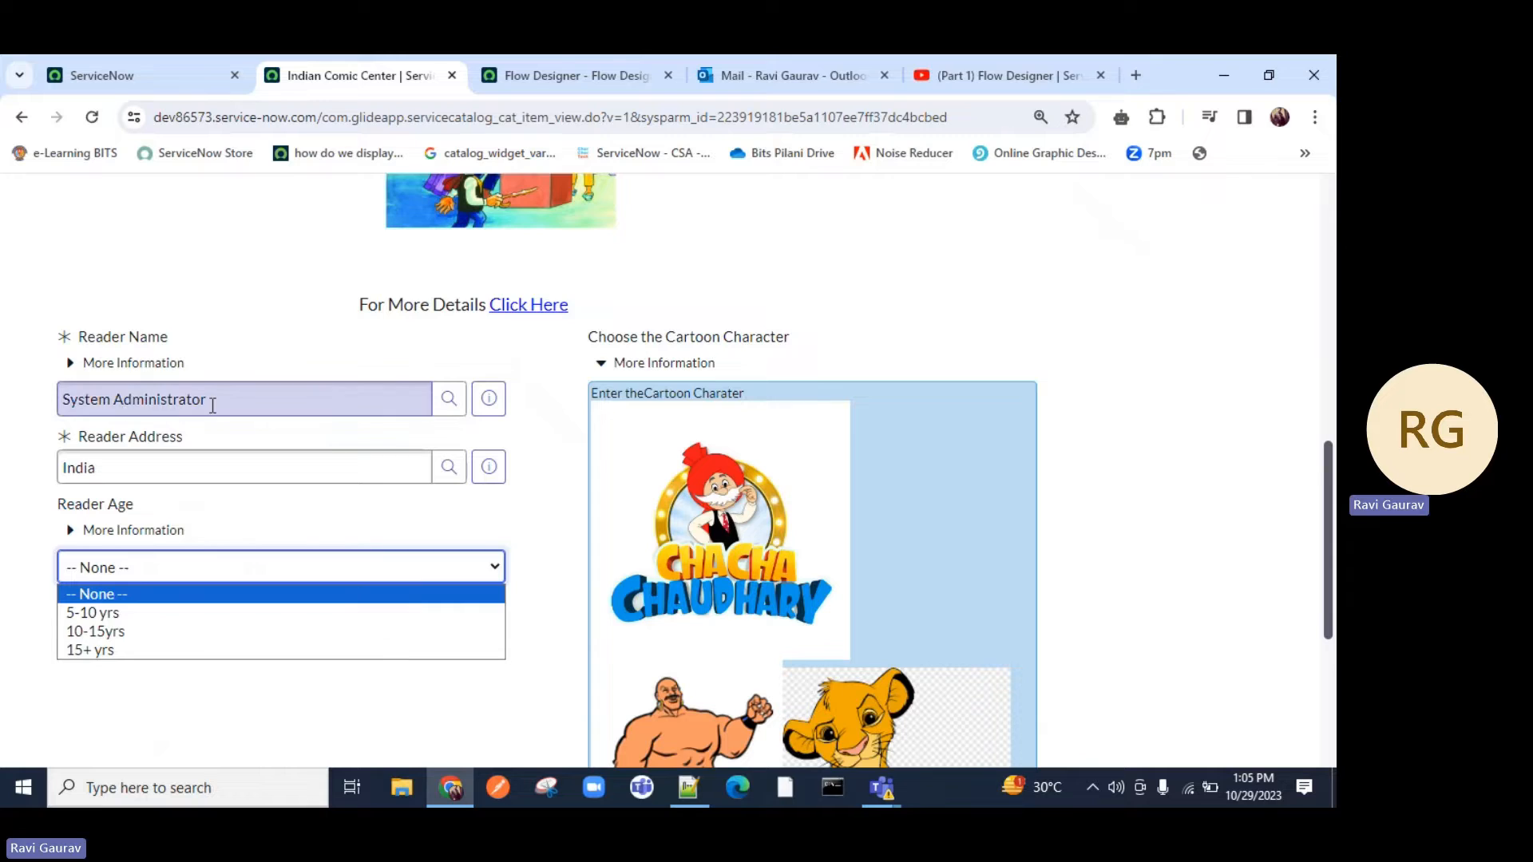
pyautogui.tripleClick(112, 404)
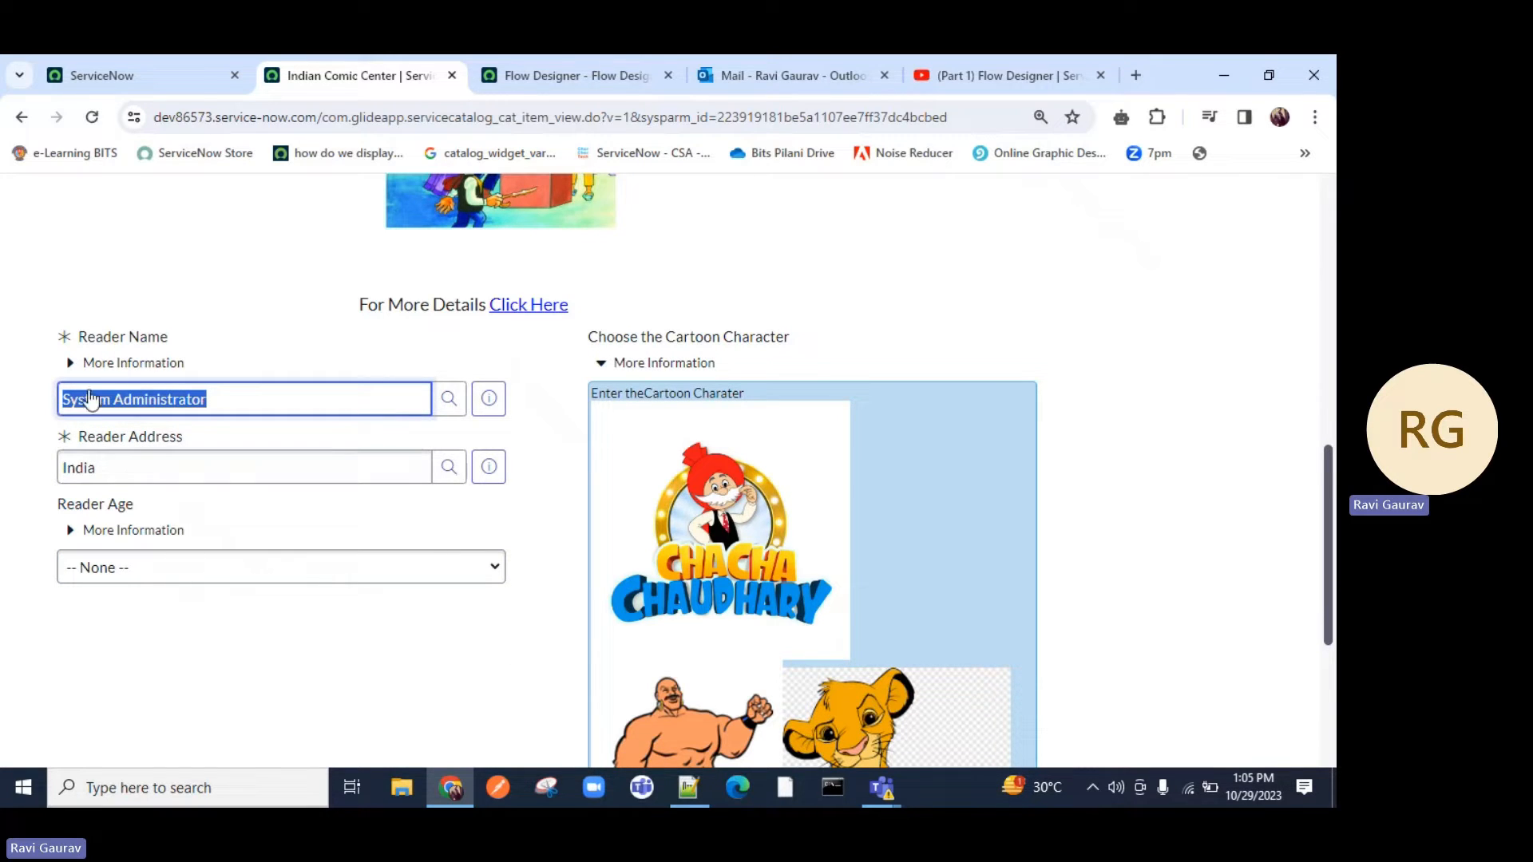
# Step: Return to the Youtube-Comic Catalog flow and set the Send Email recipient to the reader_name data pill from Get Catalog Variables
pyautogui.click(559, 77)
pyautogui.scroll(-1, 404, 561)
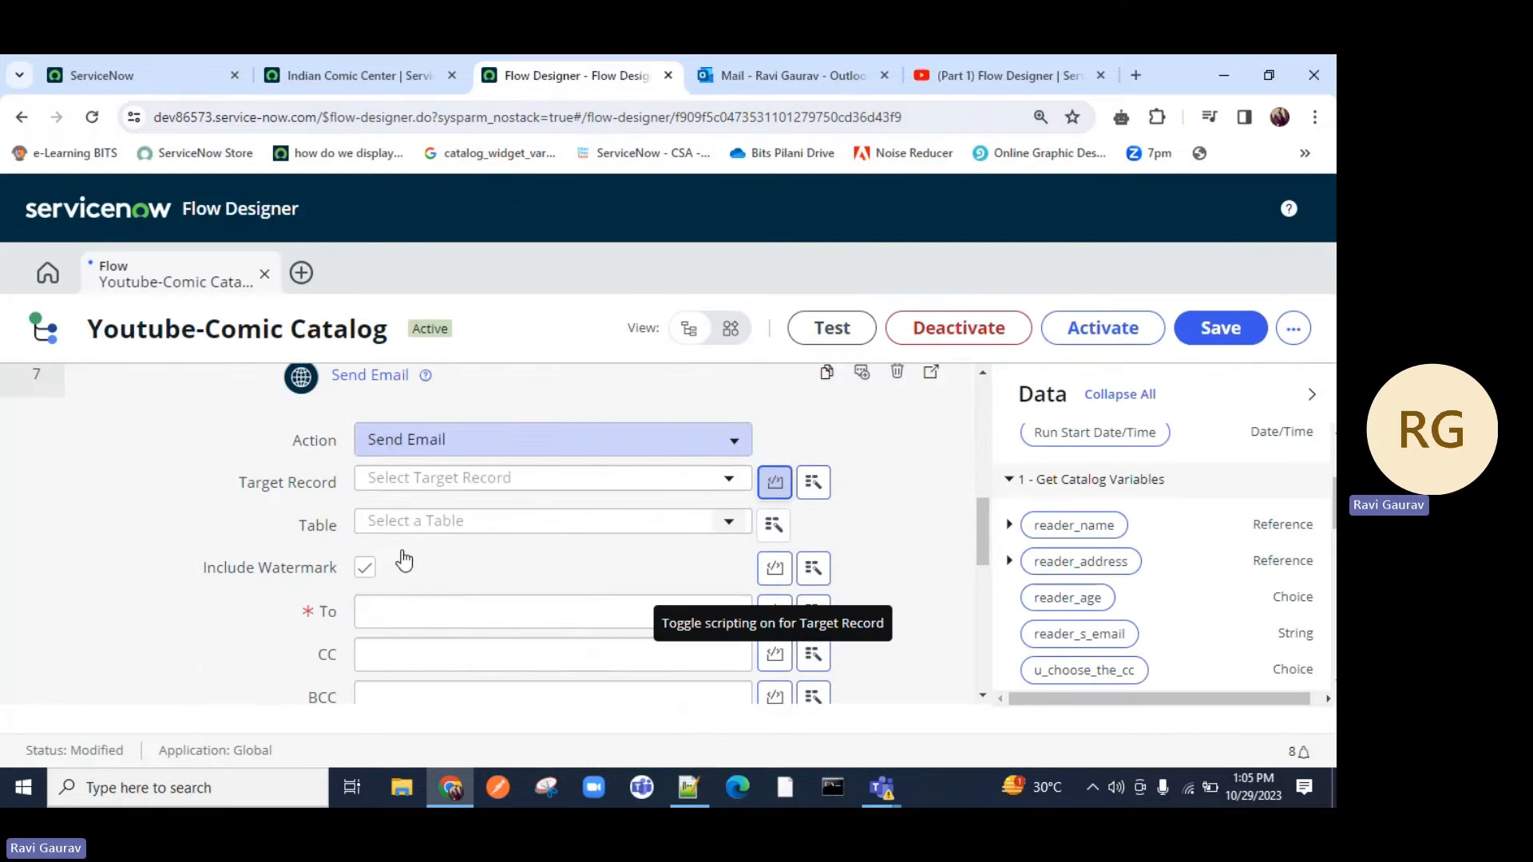
pyautogui.click(362, 616)
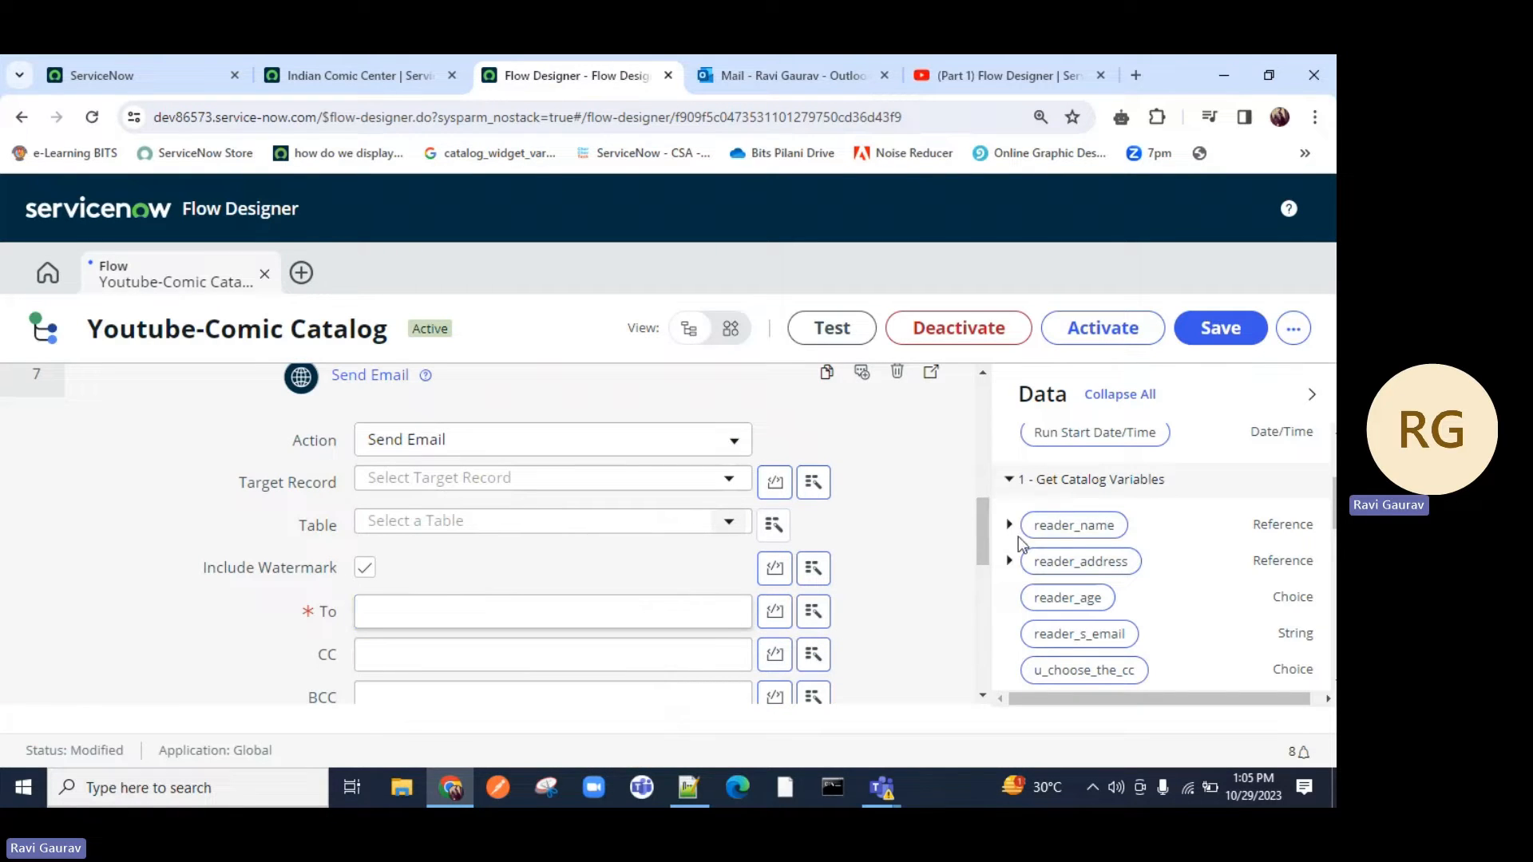
pyautogui.moveTo(1092, 527); pyautogui.dragTo(514, 620)
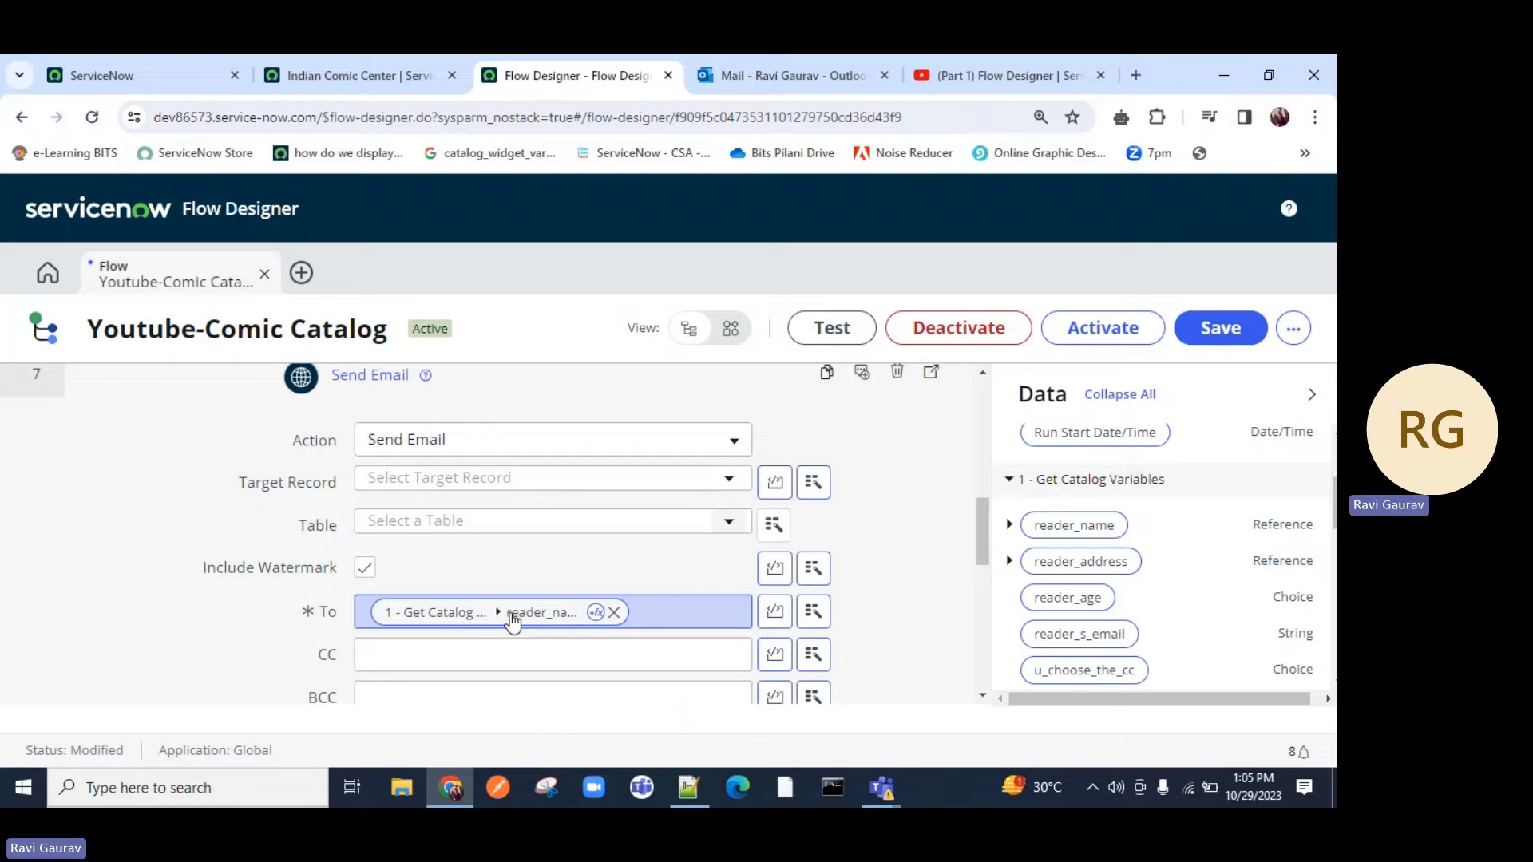
# Step: Set the email's subject to "Comics Ordered"
pyautogui.scroll(-2, 433, 597)
pyautogui.click(425, 547)
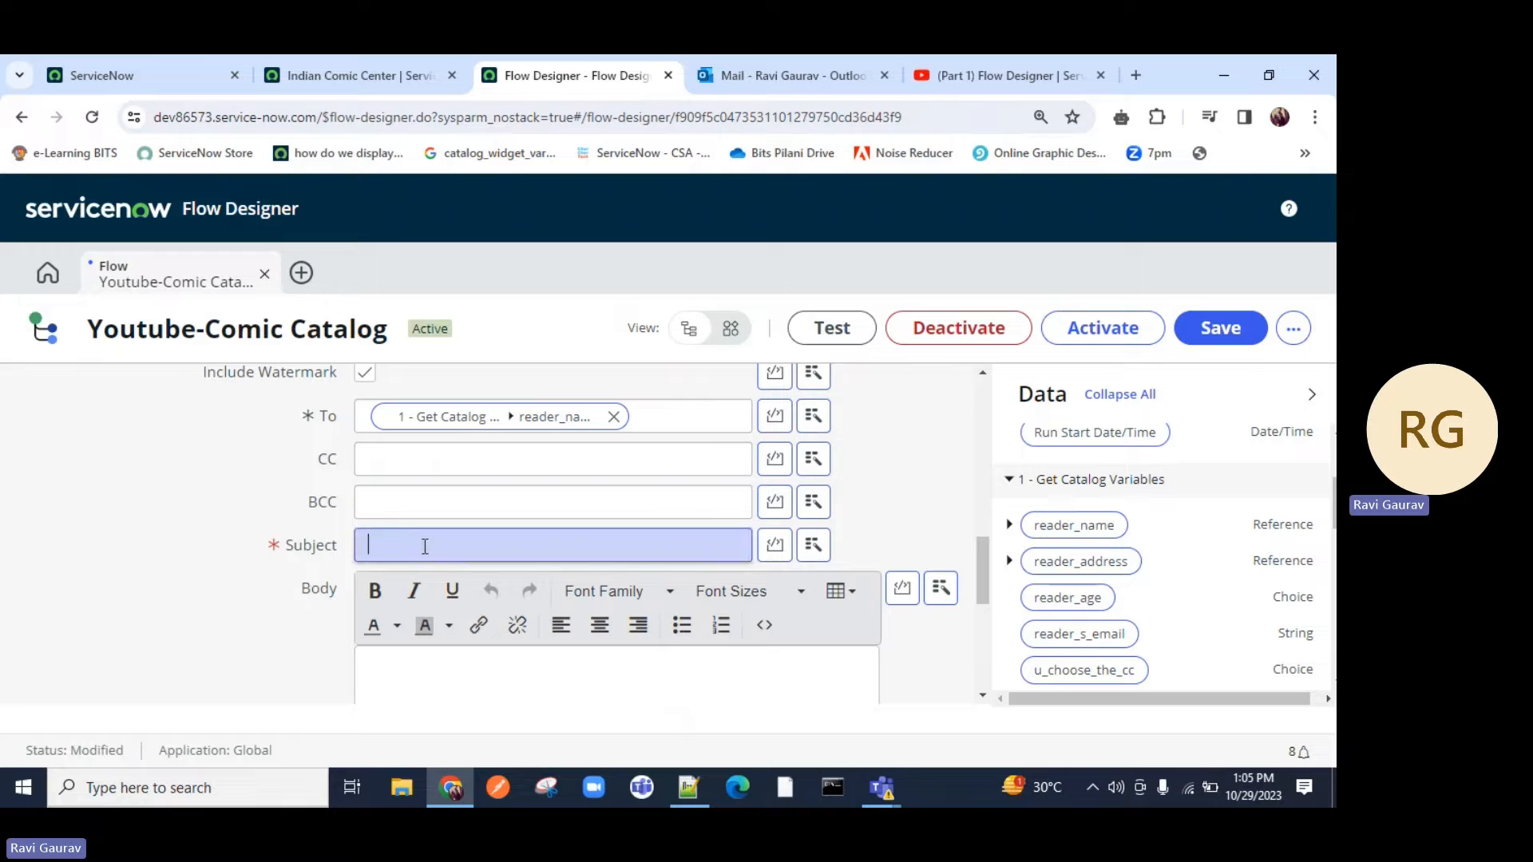
pyautogui.write('Comics Ord')
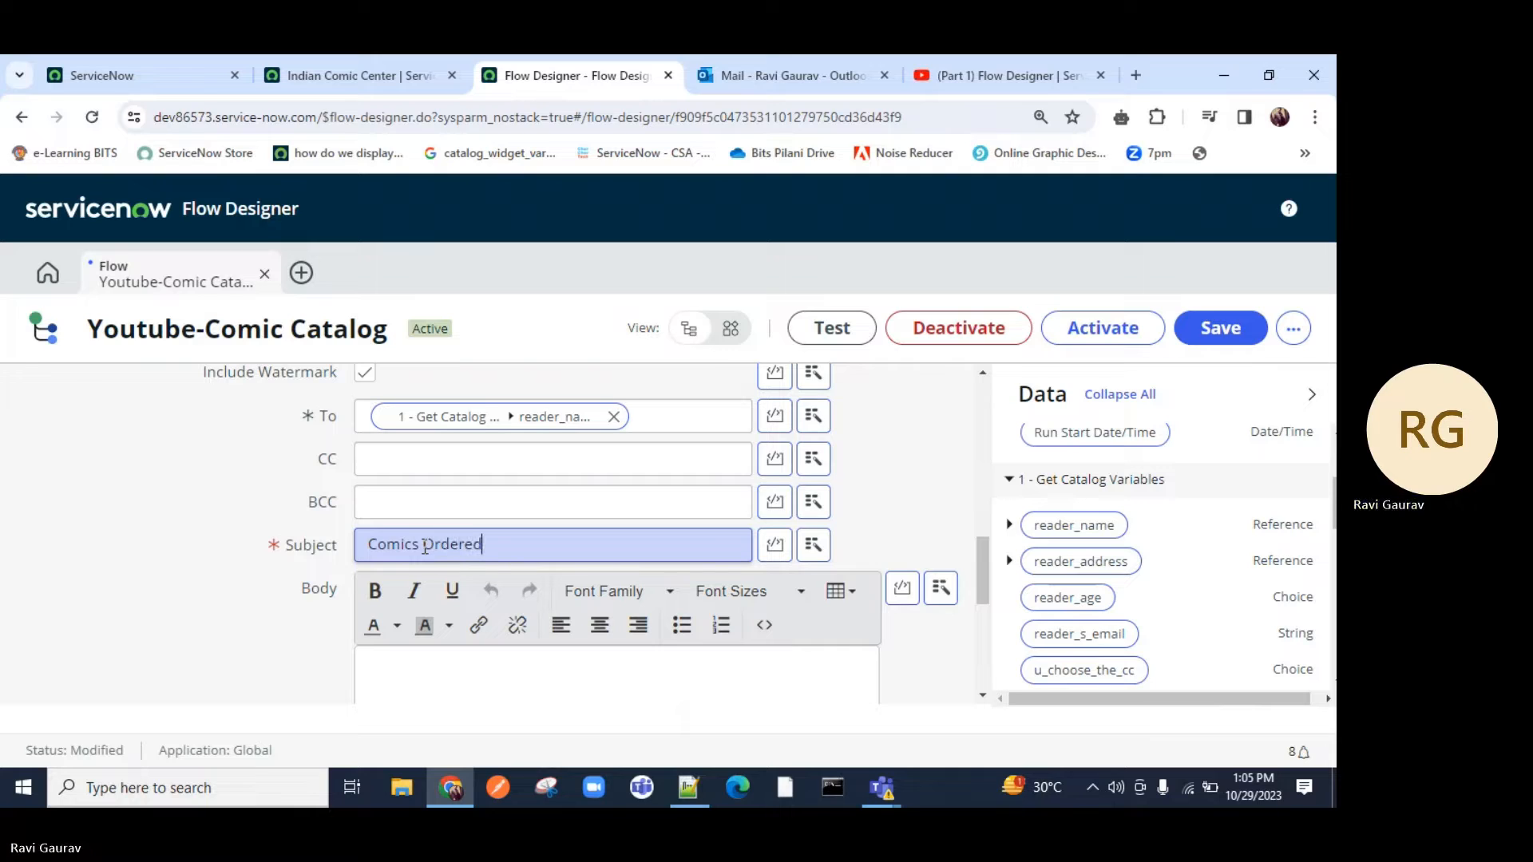
pyautogui.write('ered')
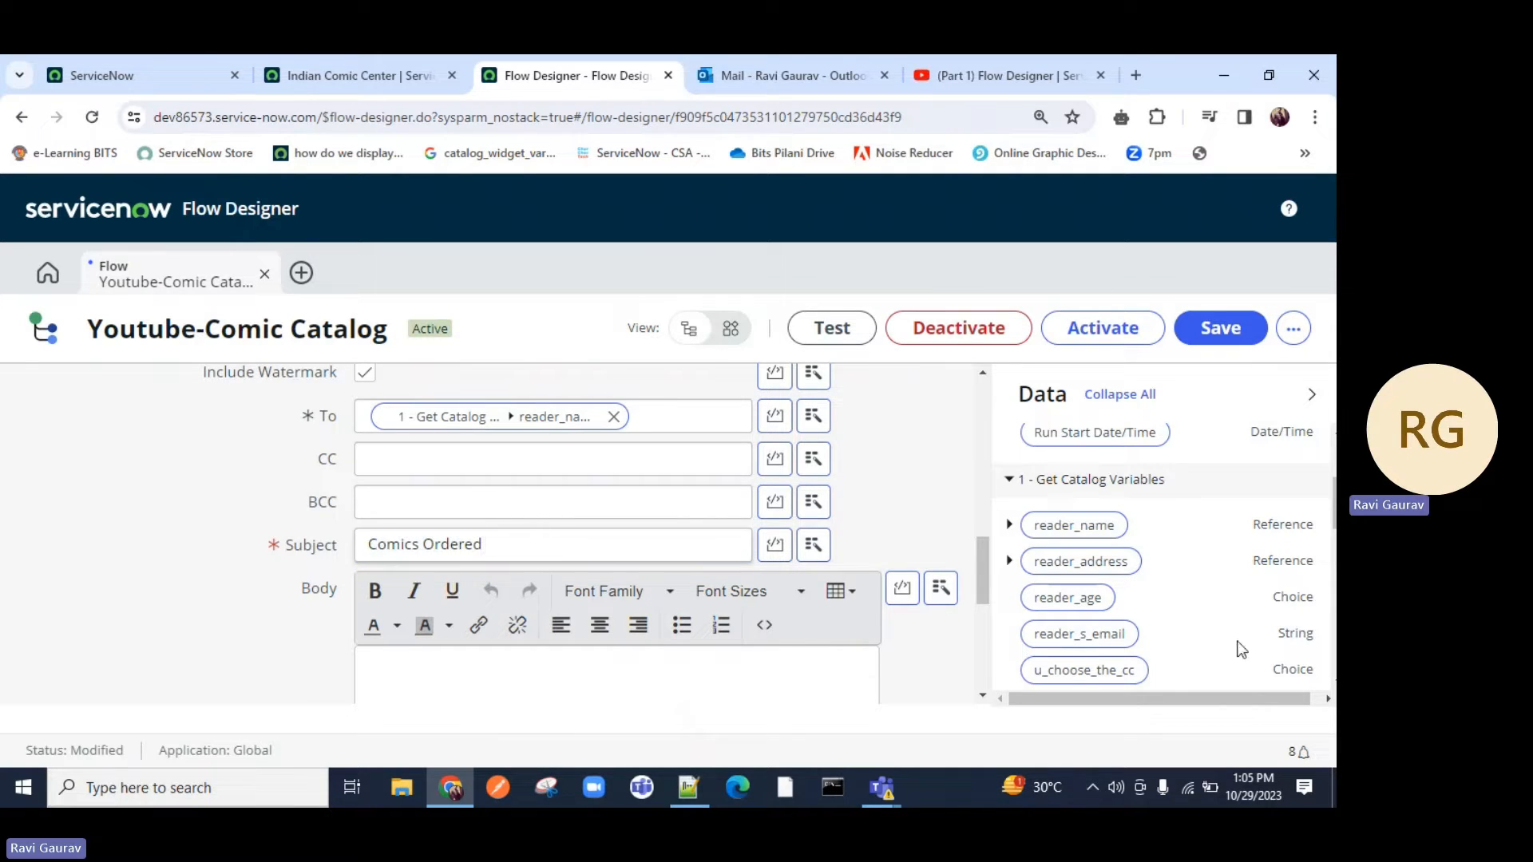
# Step: Begin the email body with the greeting "Hi" followed by the reader_name data pill, a comma and a blank line
pyautogui.scroll(-1, 411, 623)
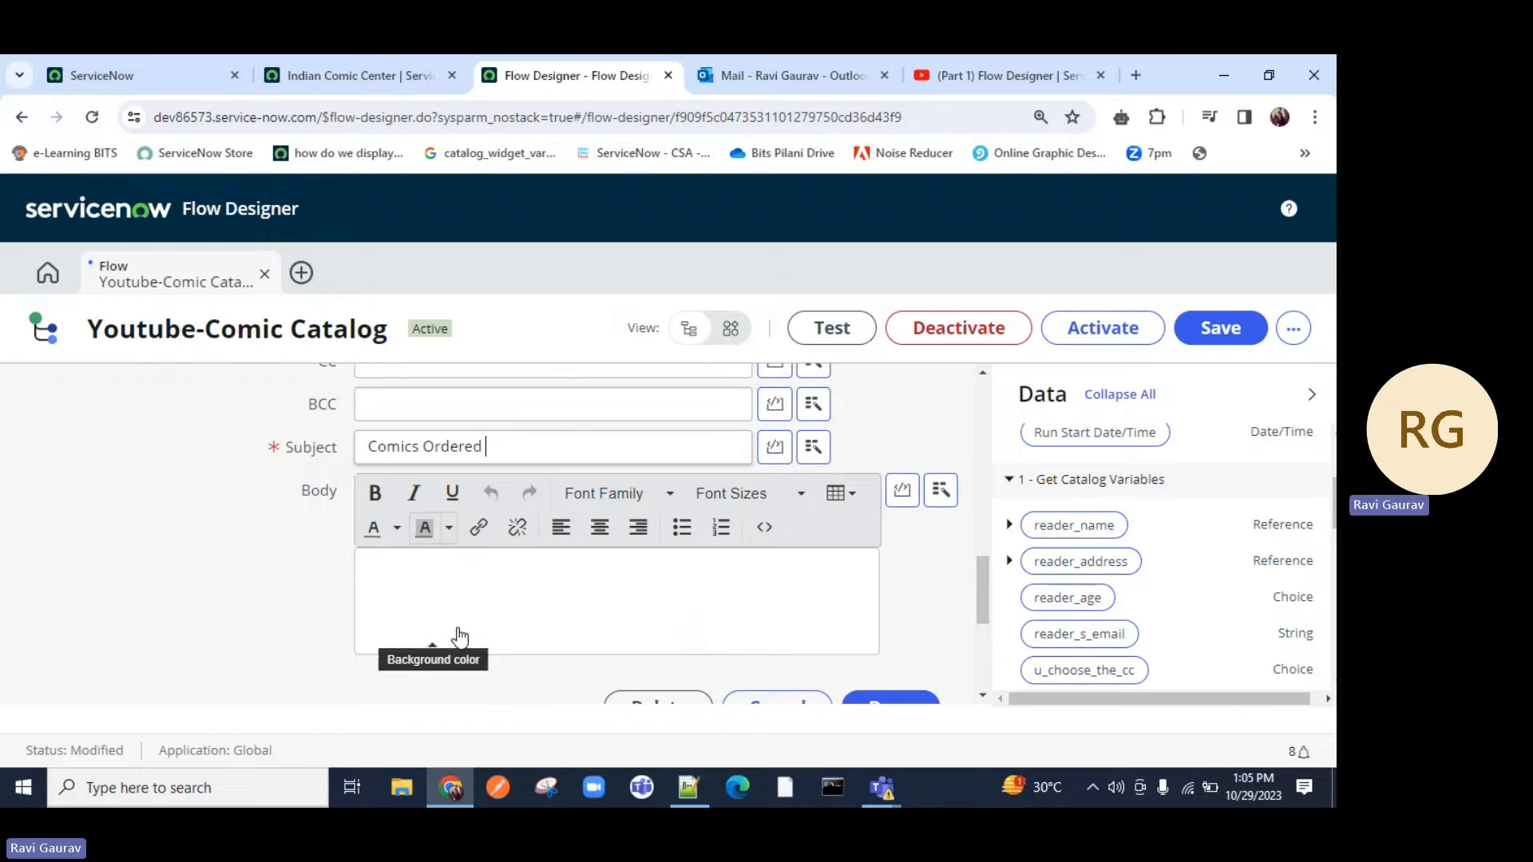
pyautogui.click(394, 568)
pyautogui.write('Hi')
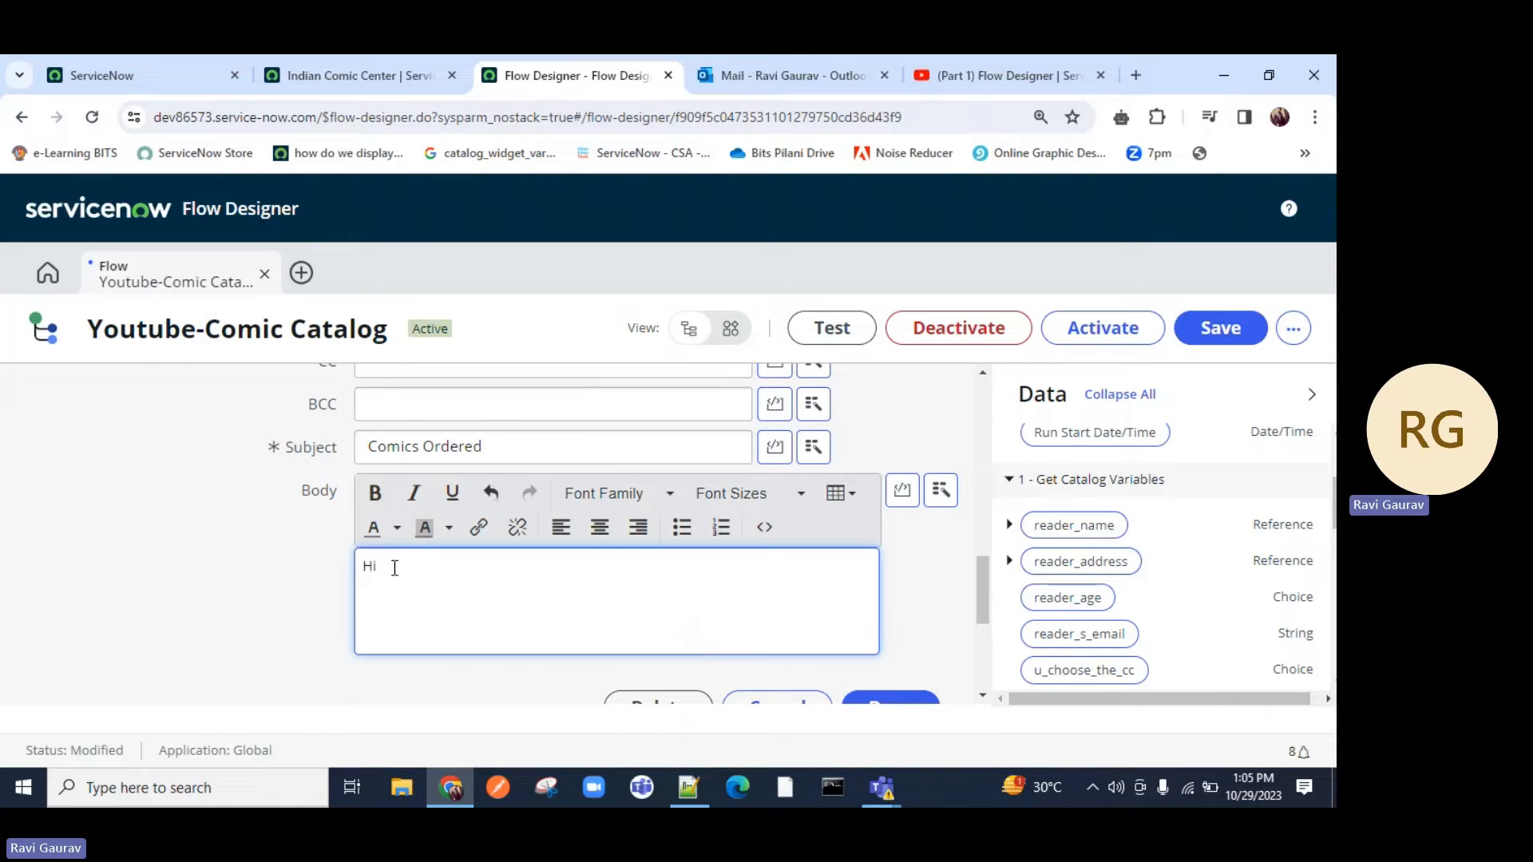
pyautogui.moveTo(1090, 527); pyautogui.dragTo(463, 563)
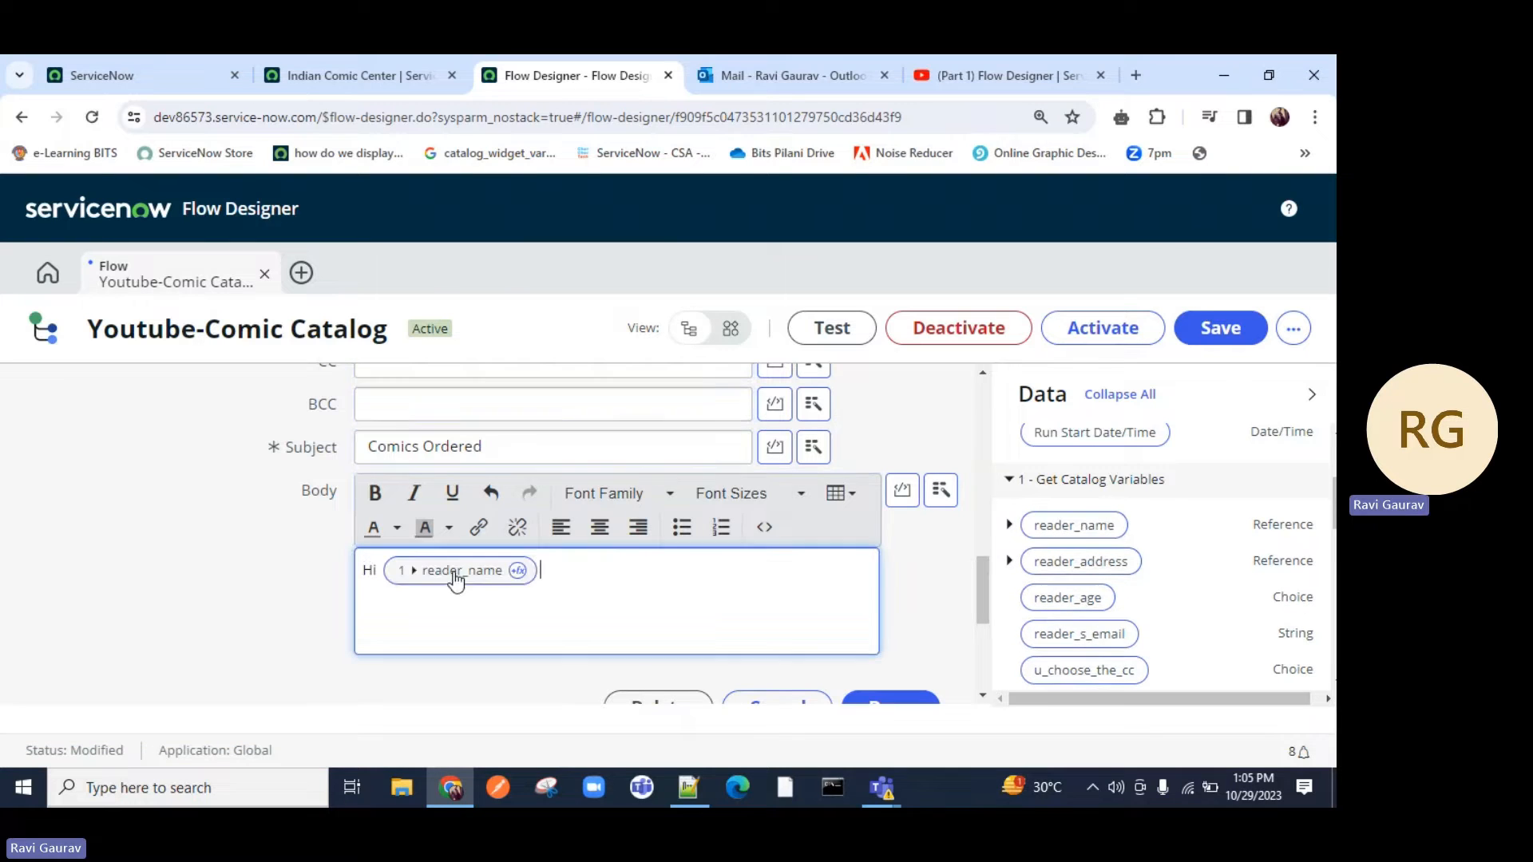
pyautogui.press('Return')
pyautogui.press('Return')
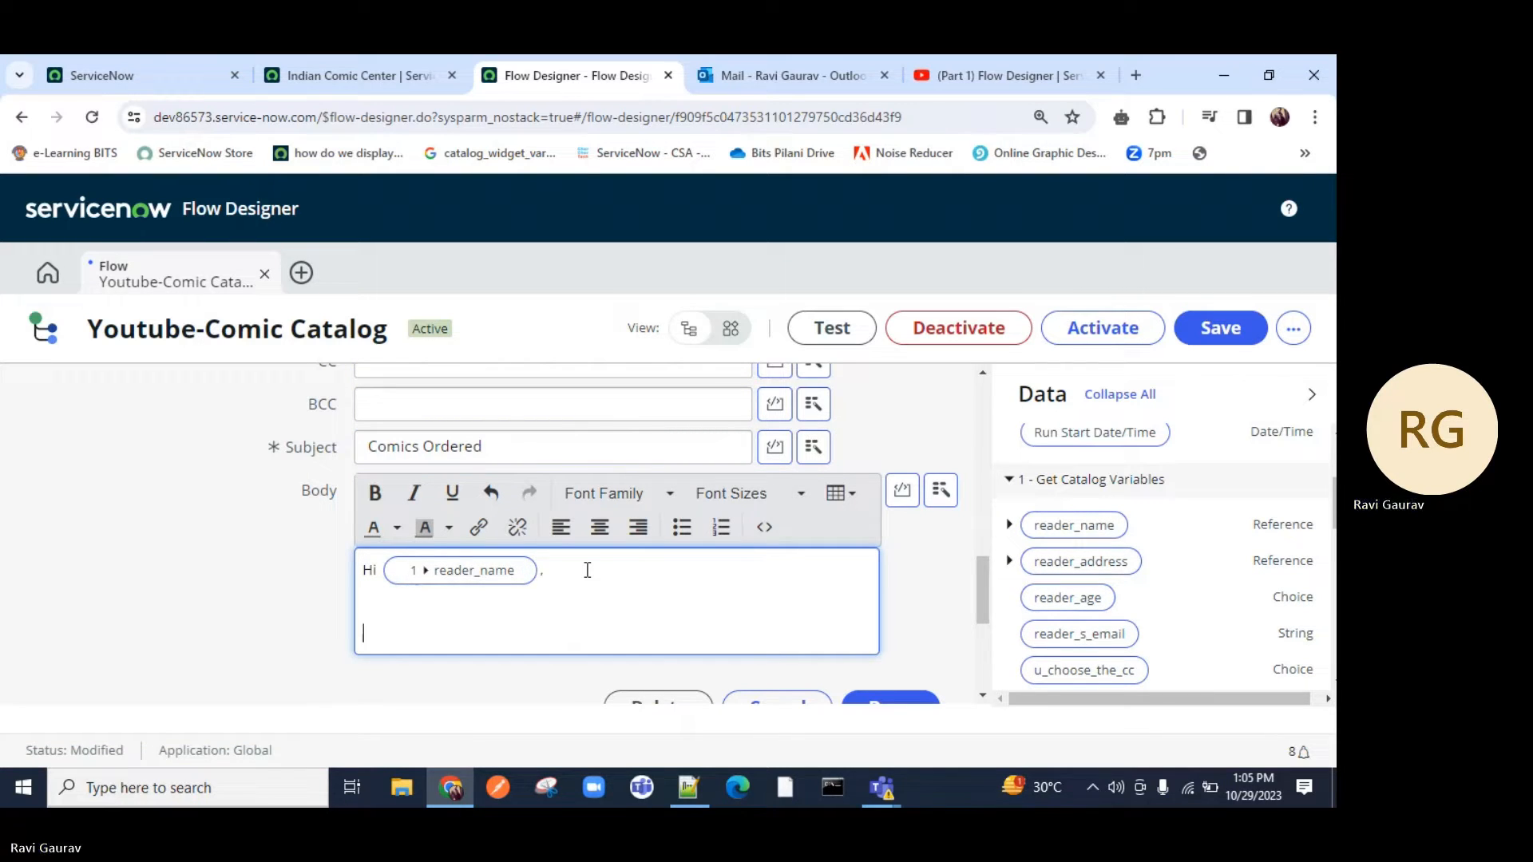
pyautogui.write('You have od')
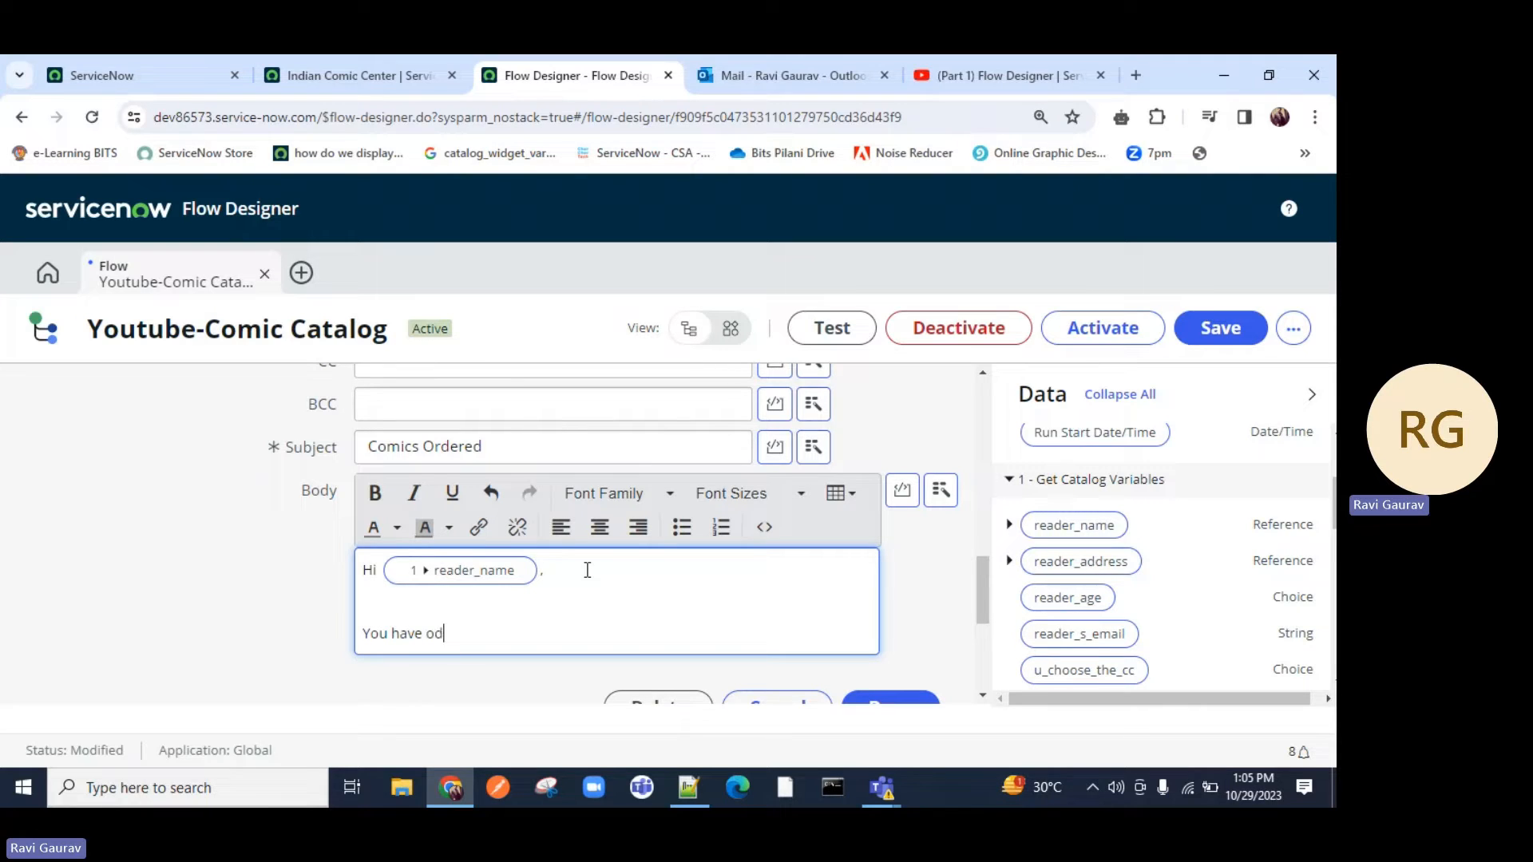
pyautogui.write('ered')
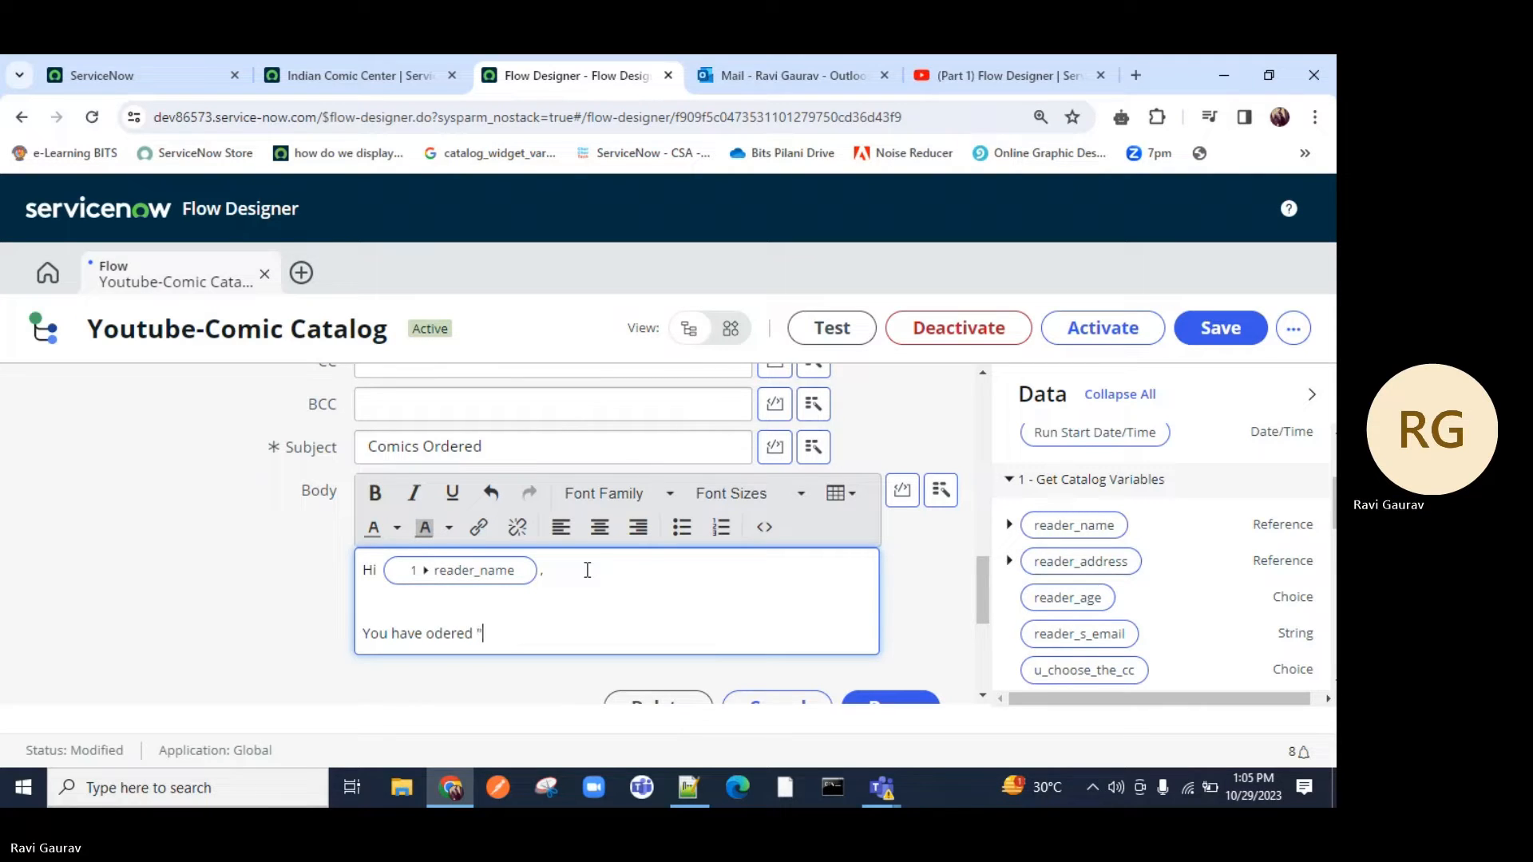
pyautogui.scroll(-1, 1176, 586)
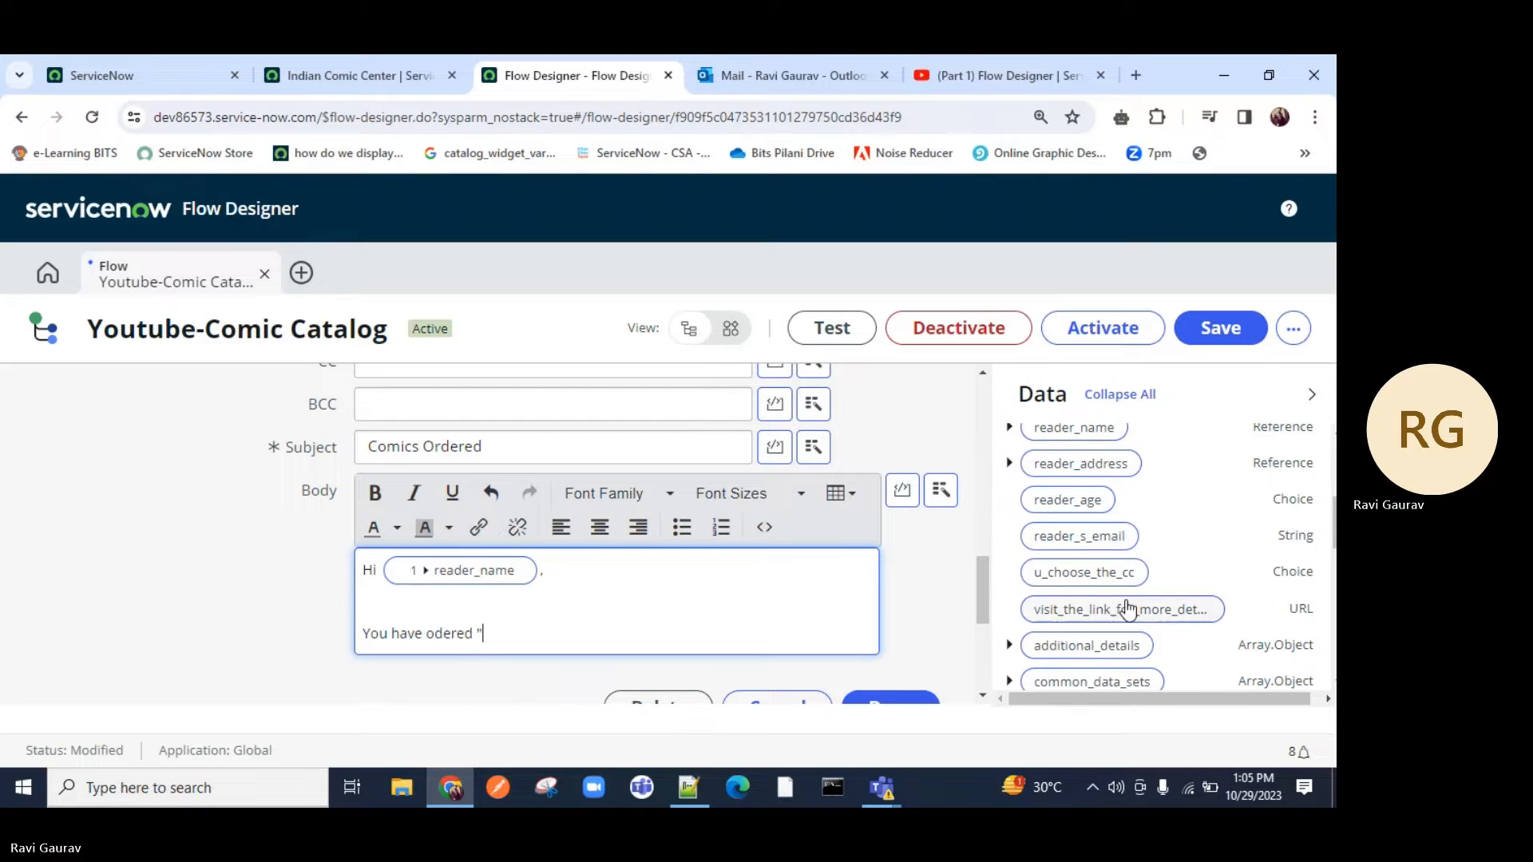
pyautogui.moveTo(1094, 575); pyautogui.dragTo(564, 636)
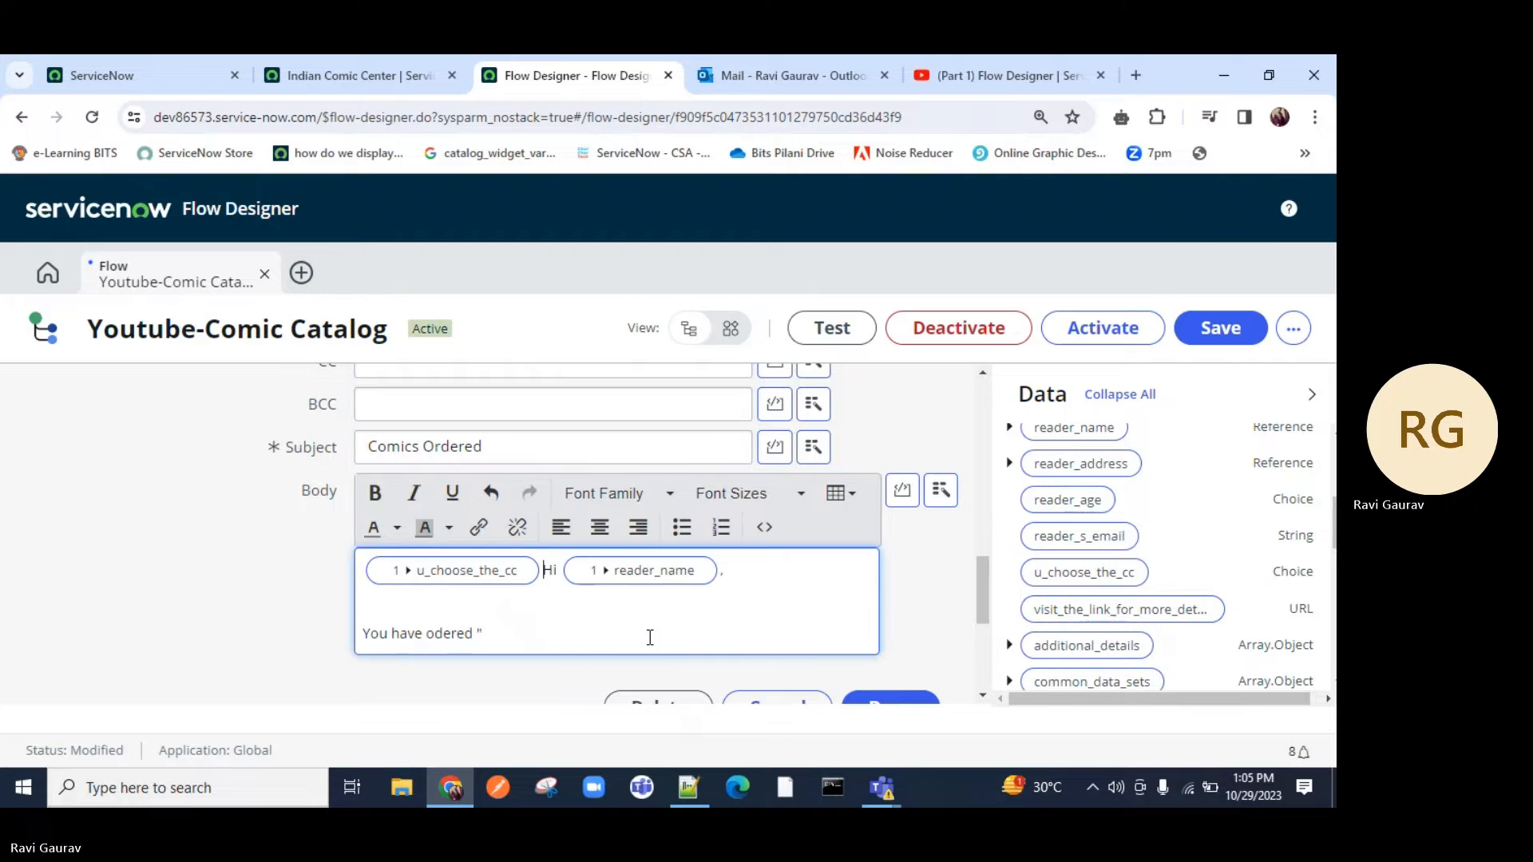
pyautogui.hotkey('ctrl', 'z')
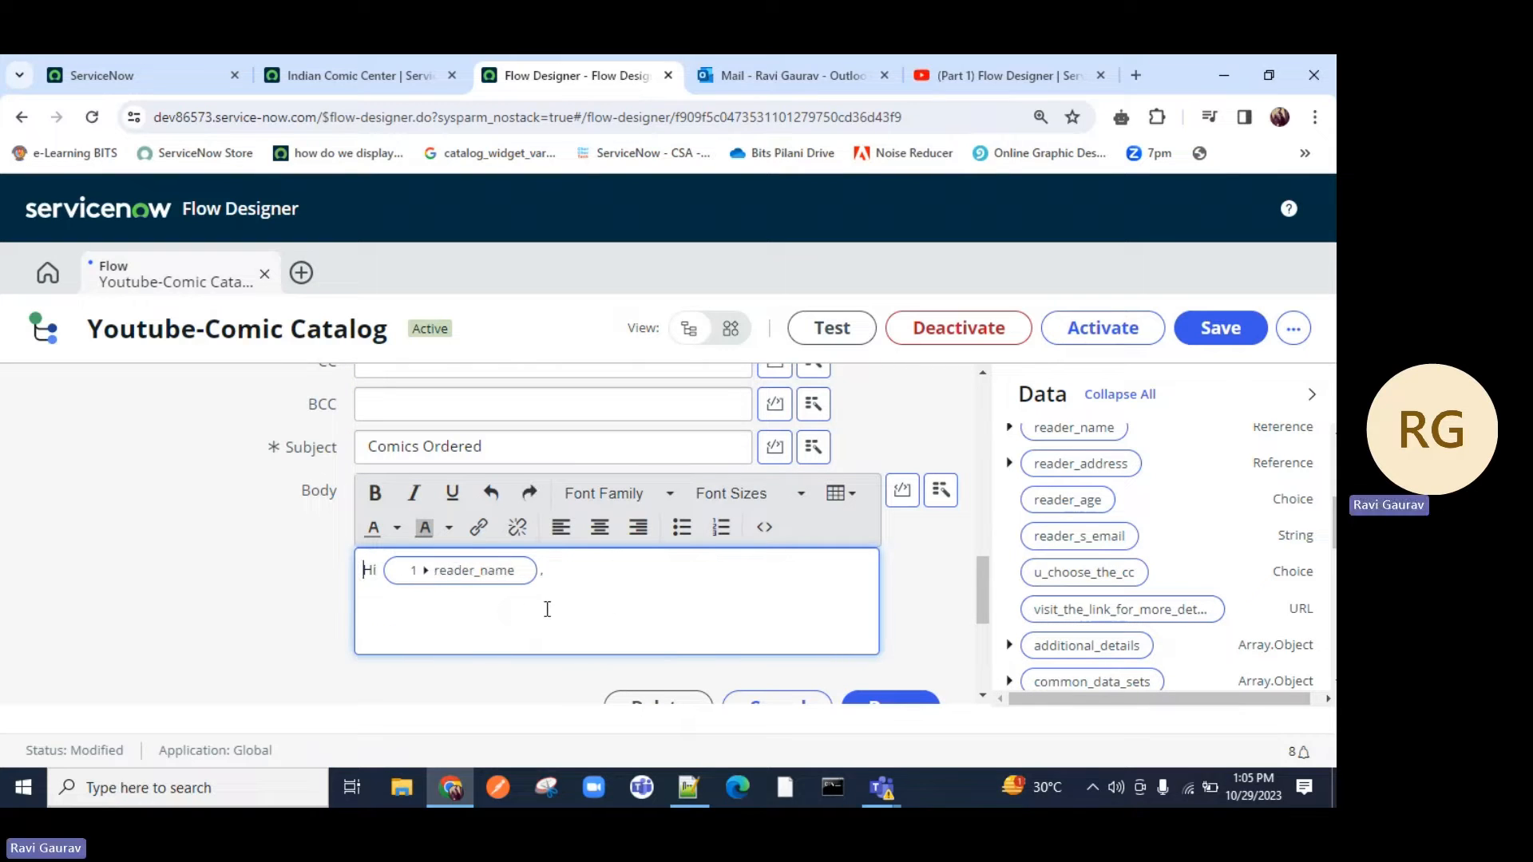
# Step: Add "You have odered" and the u_choose_the_cc data pill below the email greeting, and finish the Send Email action
pyautogui.click(553, 609)
pyautogui.moveTo(1047, 574); pyautogui.dragTo(797, 567)
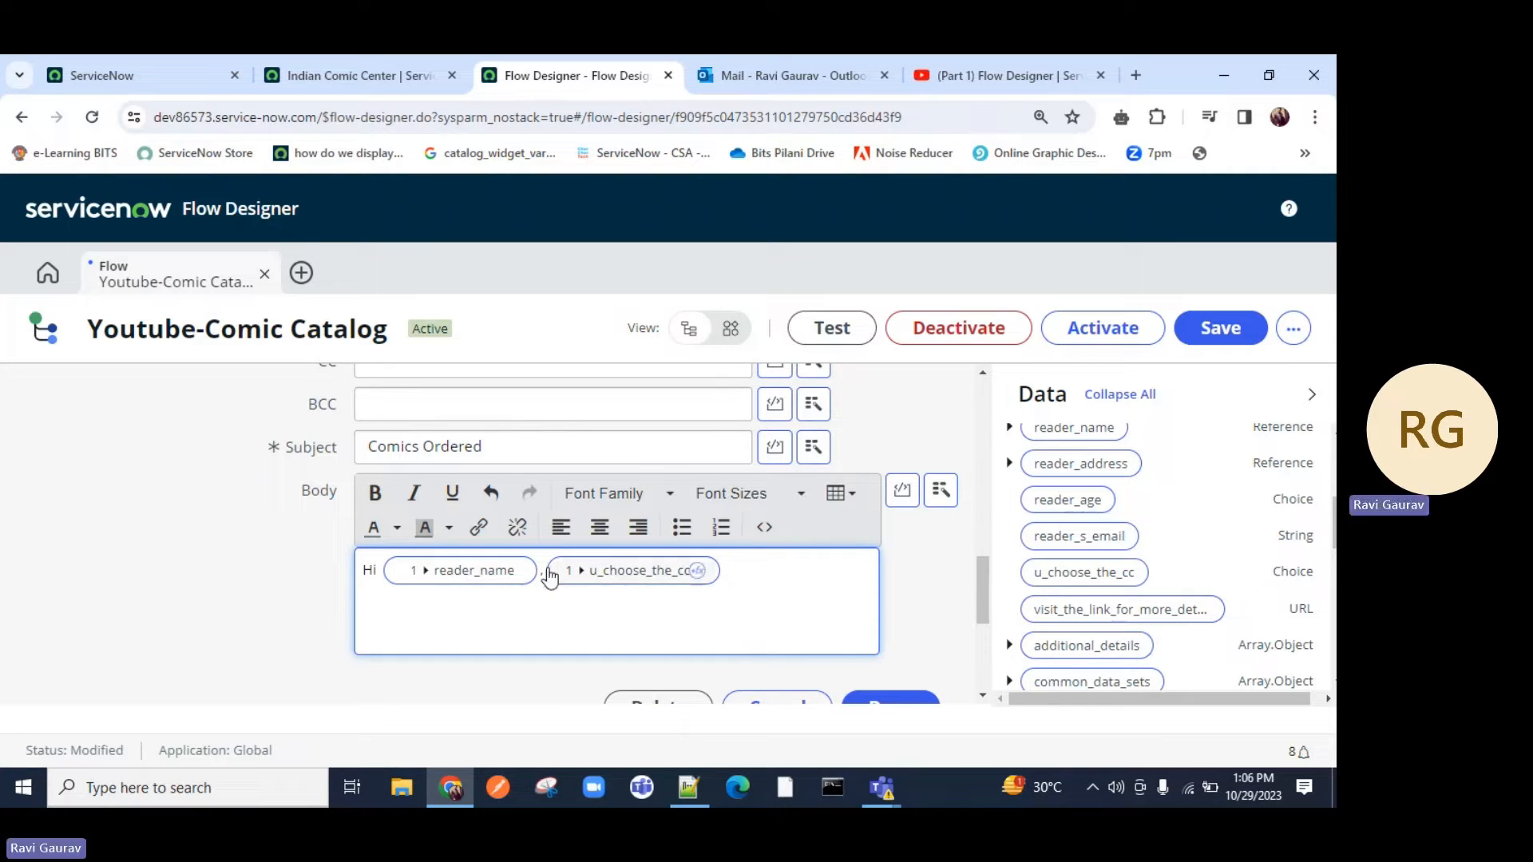
pyautogui.press('Return')
pyautogui.press('Return')
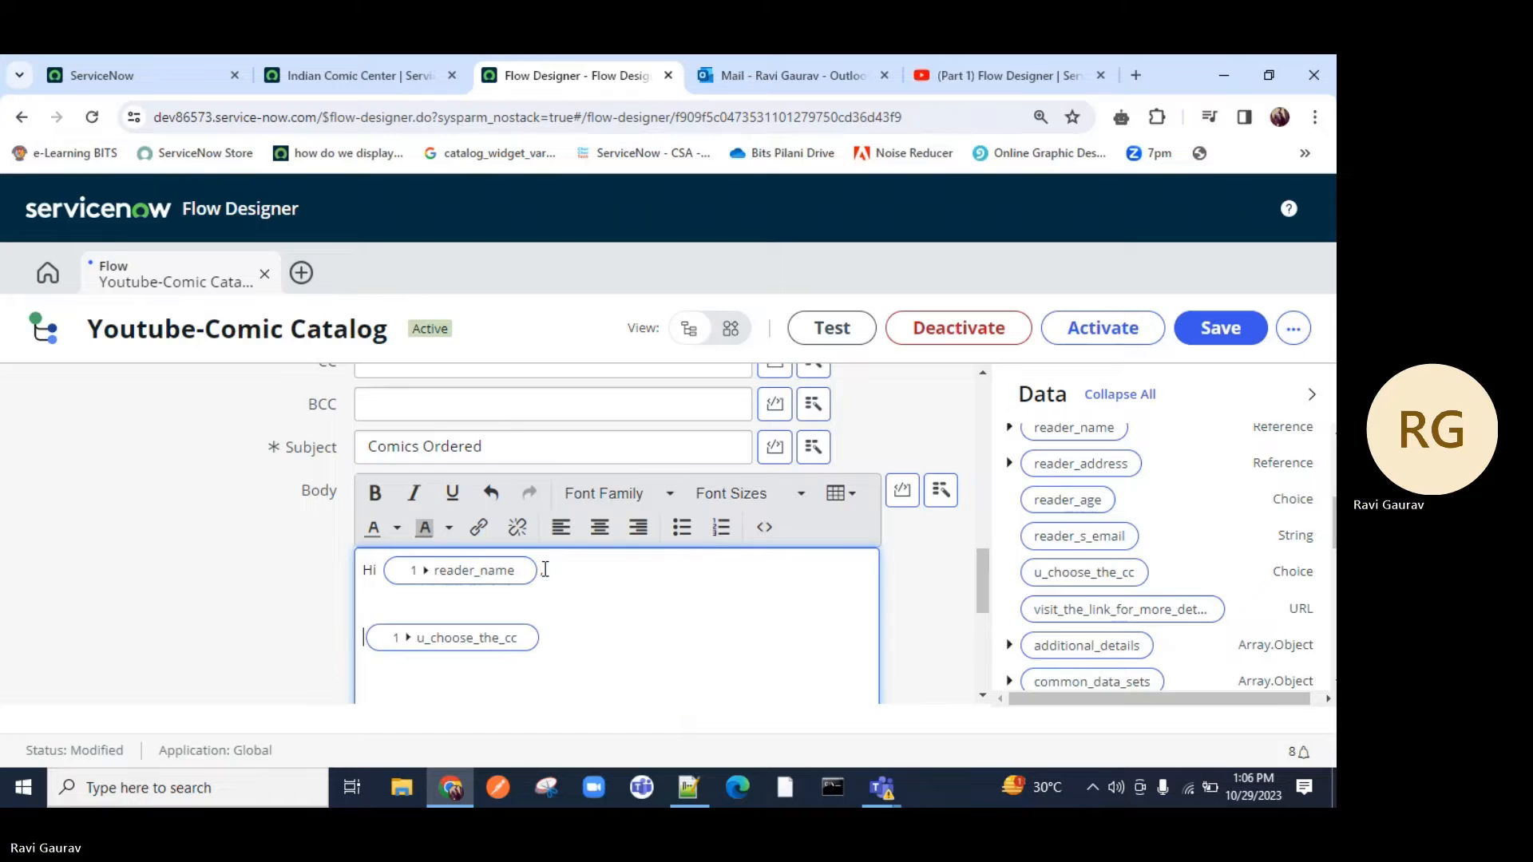
pyautogui.write('You have o')
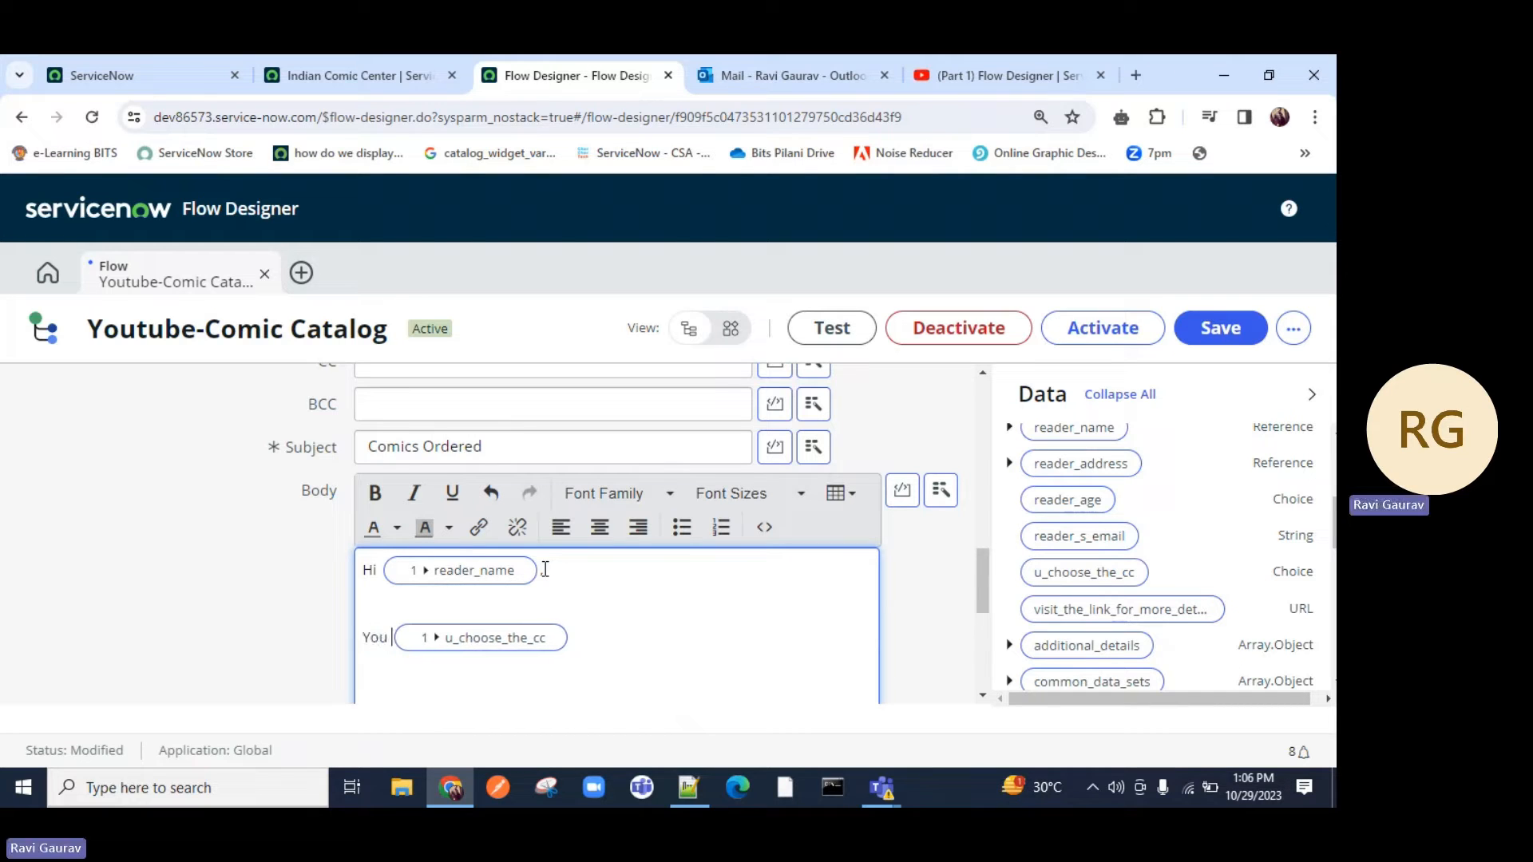
pyautogui.write('dered')
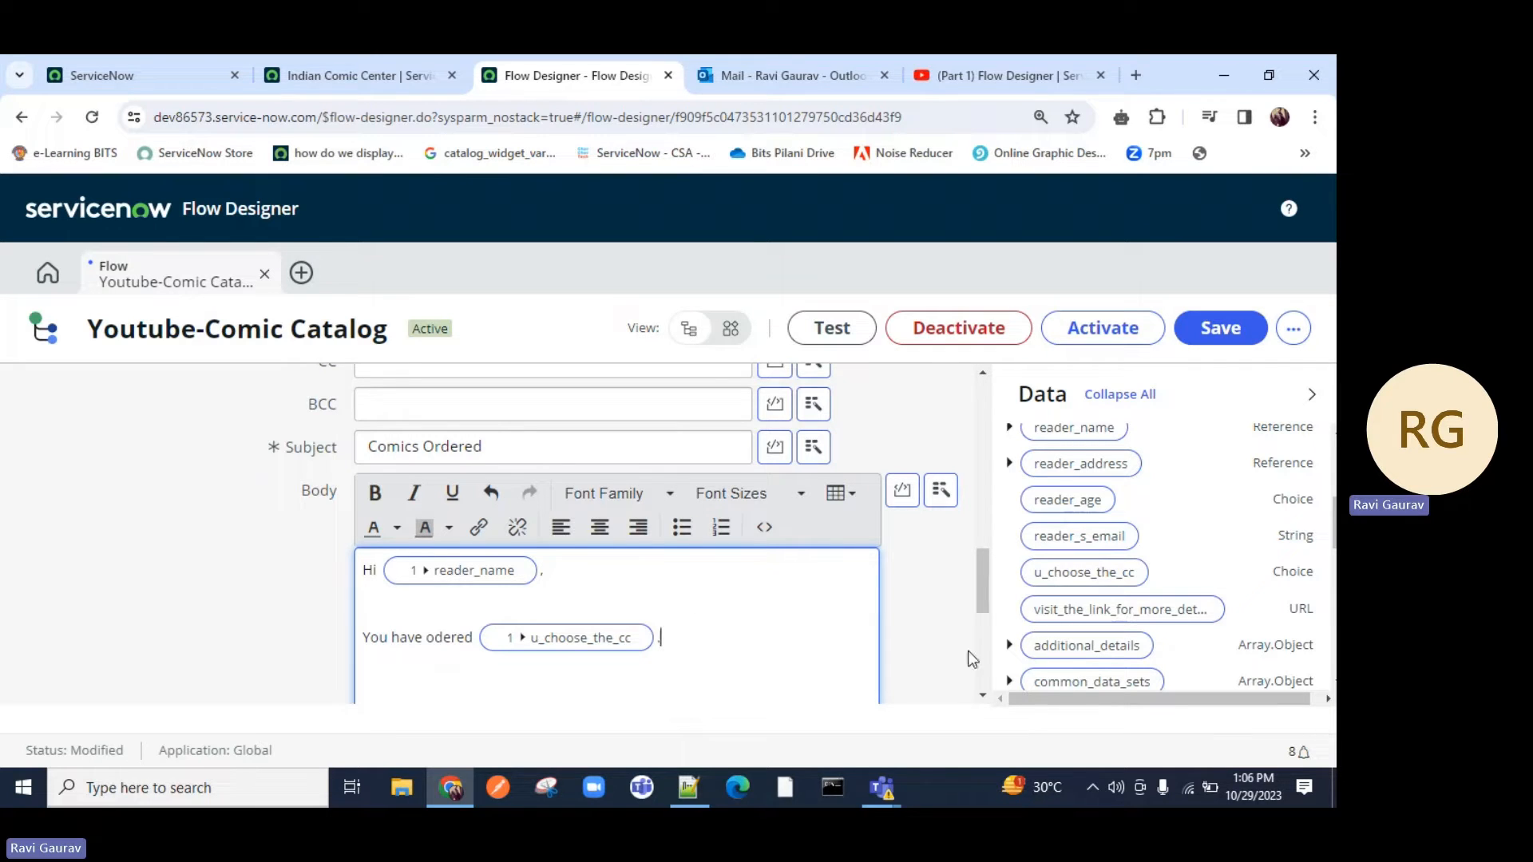
pyautogui.scroll(-3, 969, 650)
pyautogui.click(892, 580)
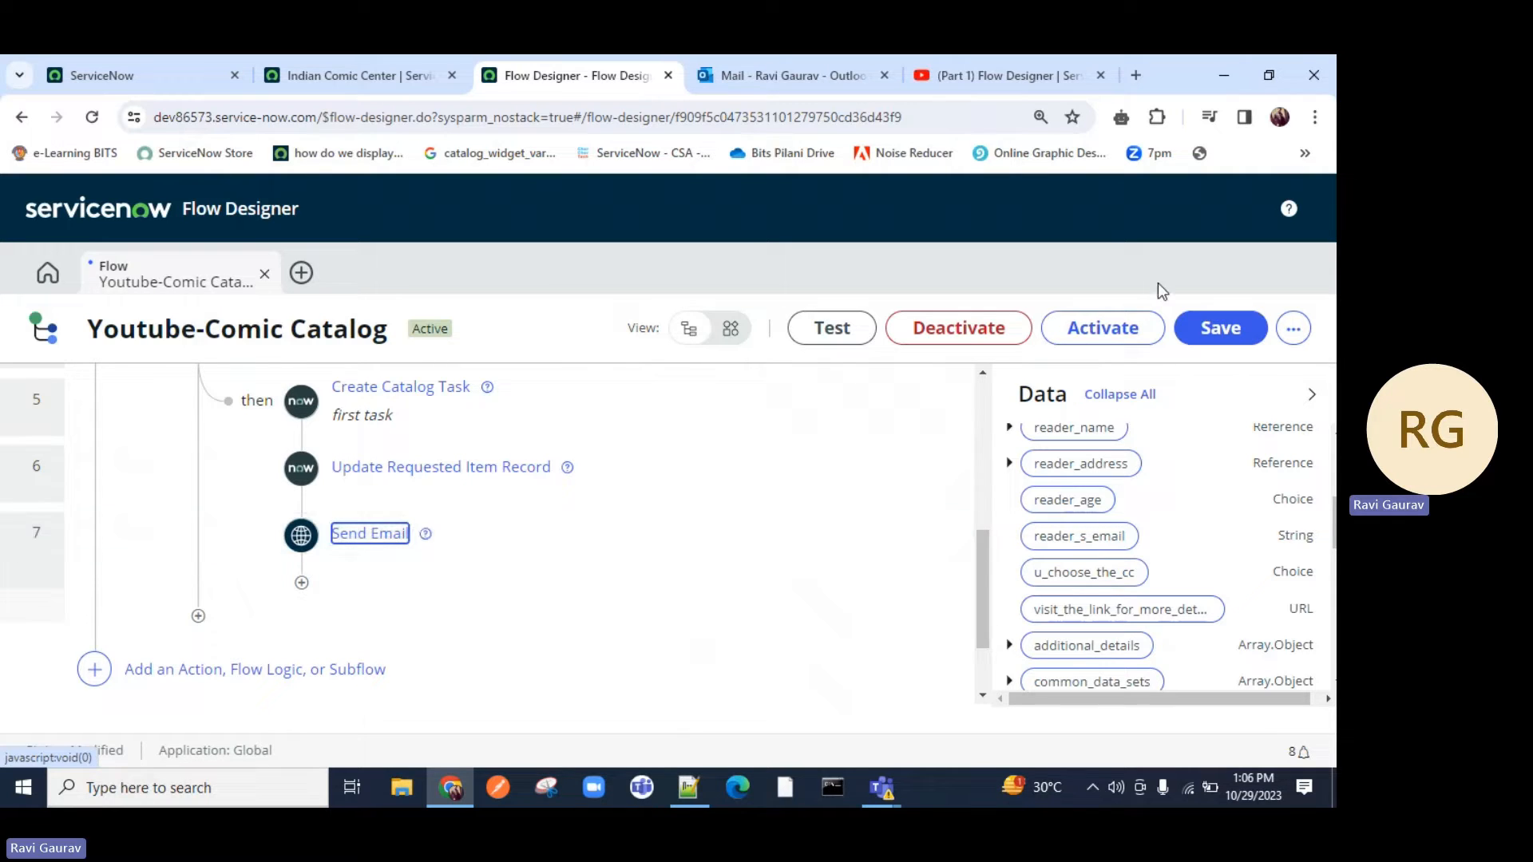
# Step: Save the Youtube-Comic Catalog flow and activate it
pyautogui.click(1218, 327)
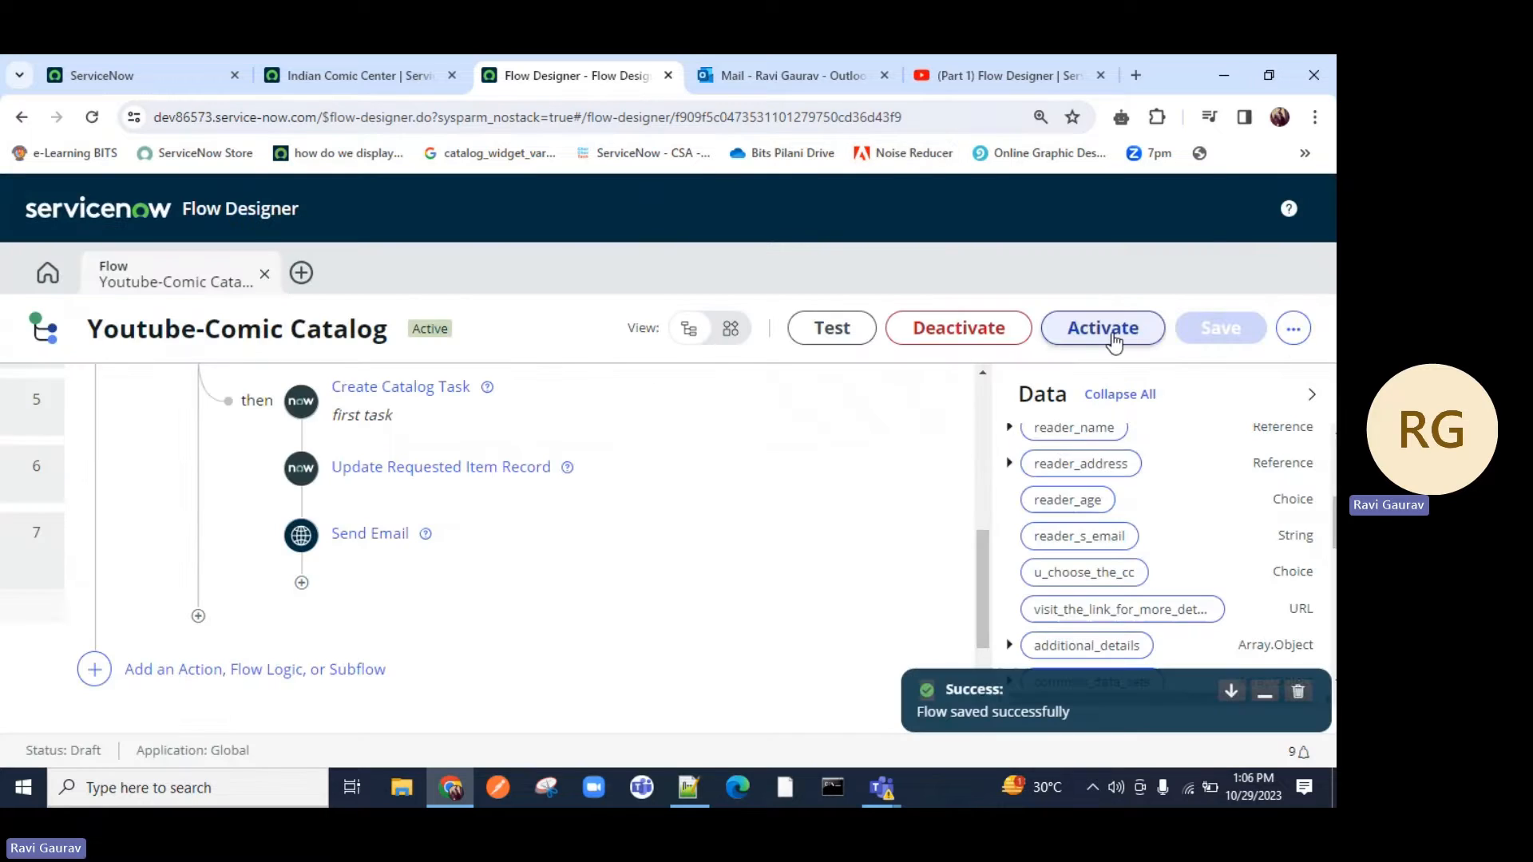
pyautogui.click(1118, 339)
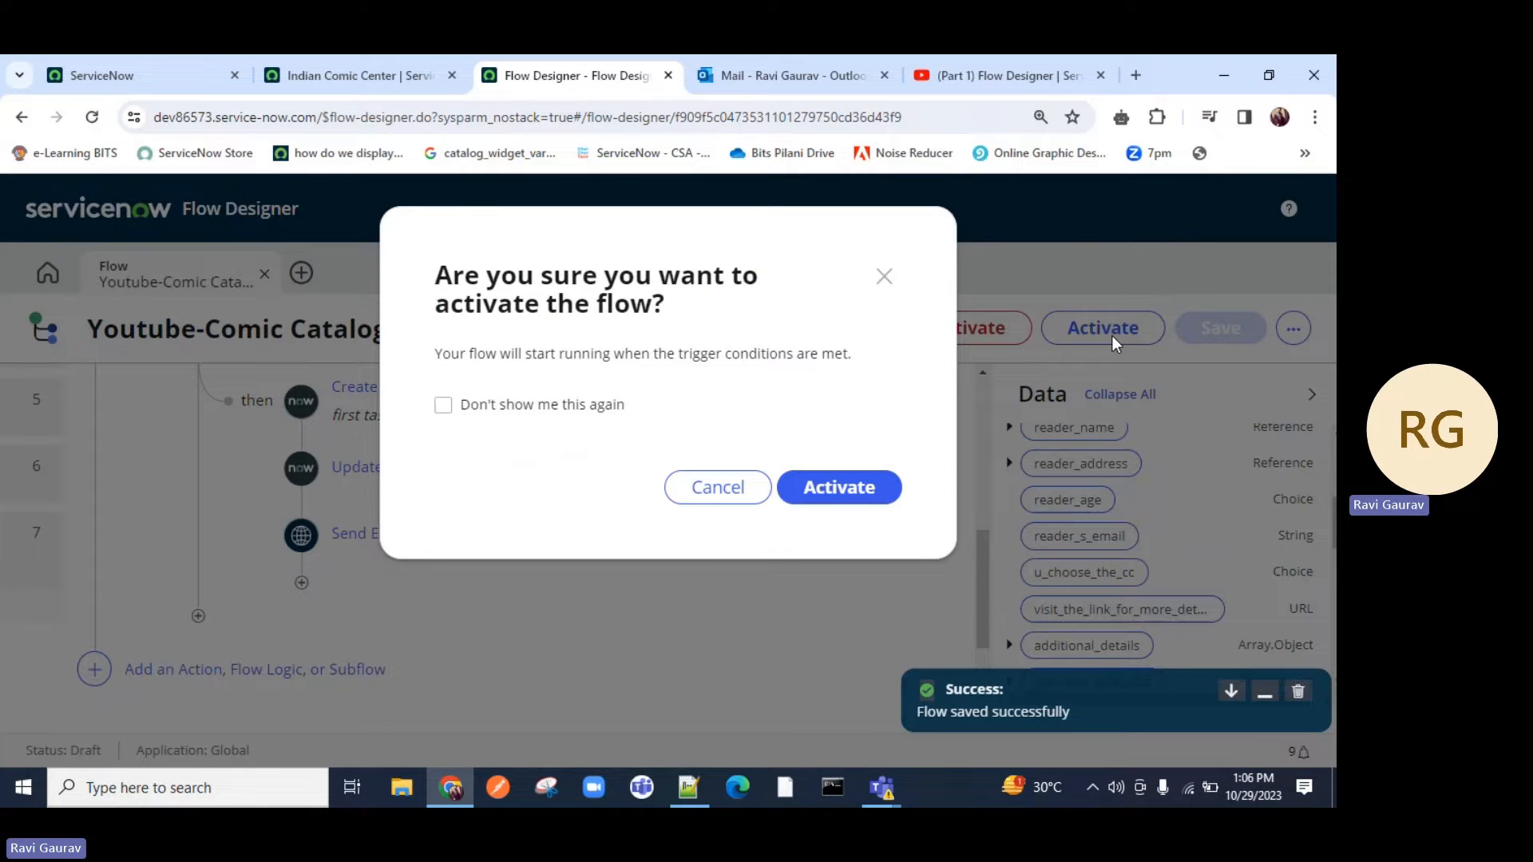
pyautogui.click(826, 492)
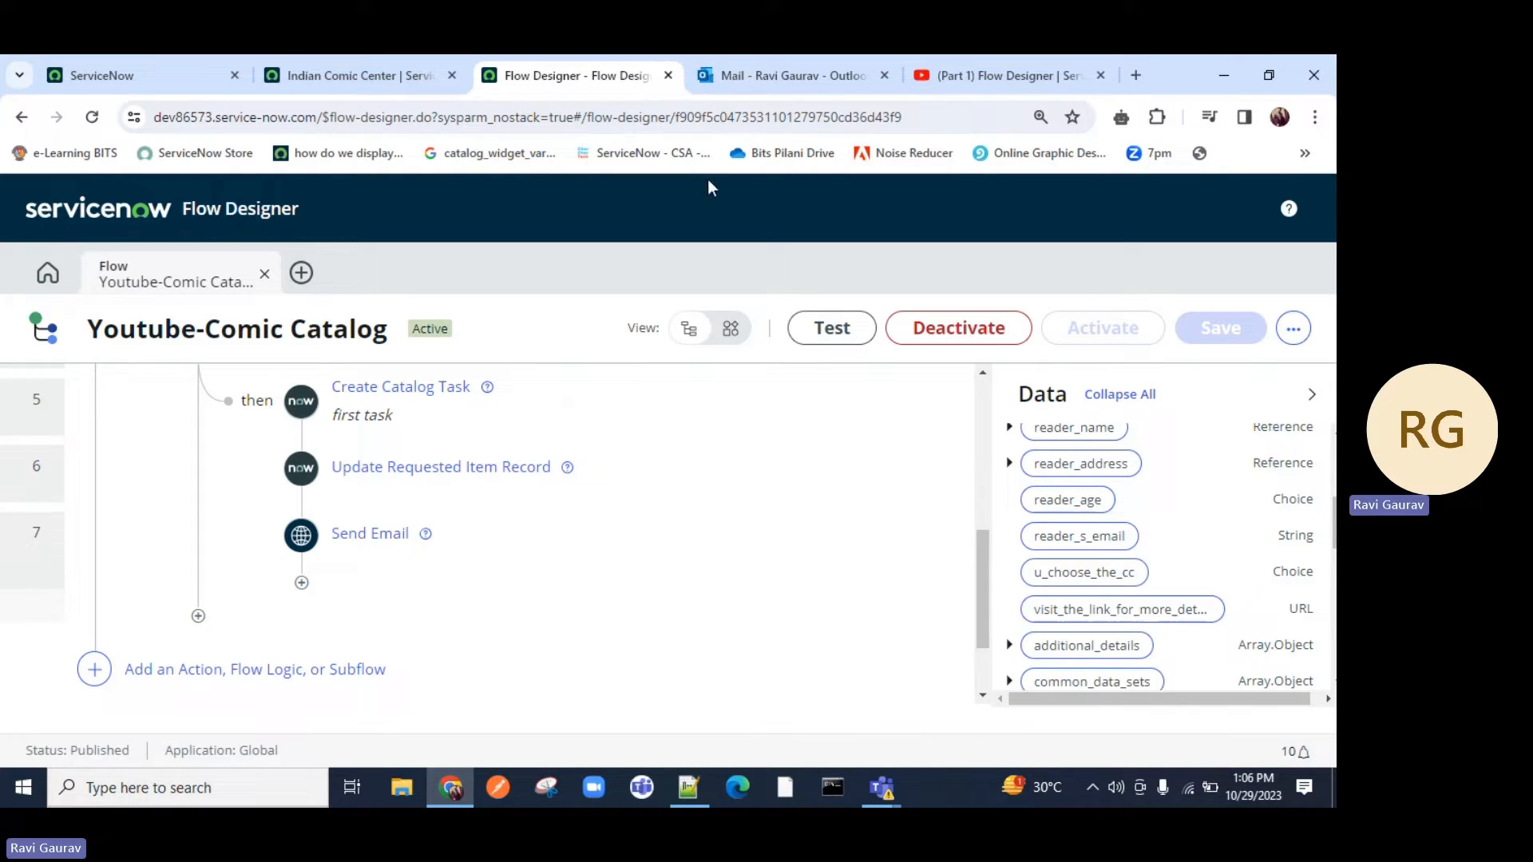
# Step: Check the email address in the Reader Name user's record on the Indian Comic Center order form, and view the Outlook inbox
pyautogui.click(360, 75)
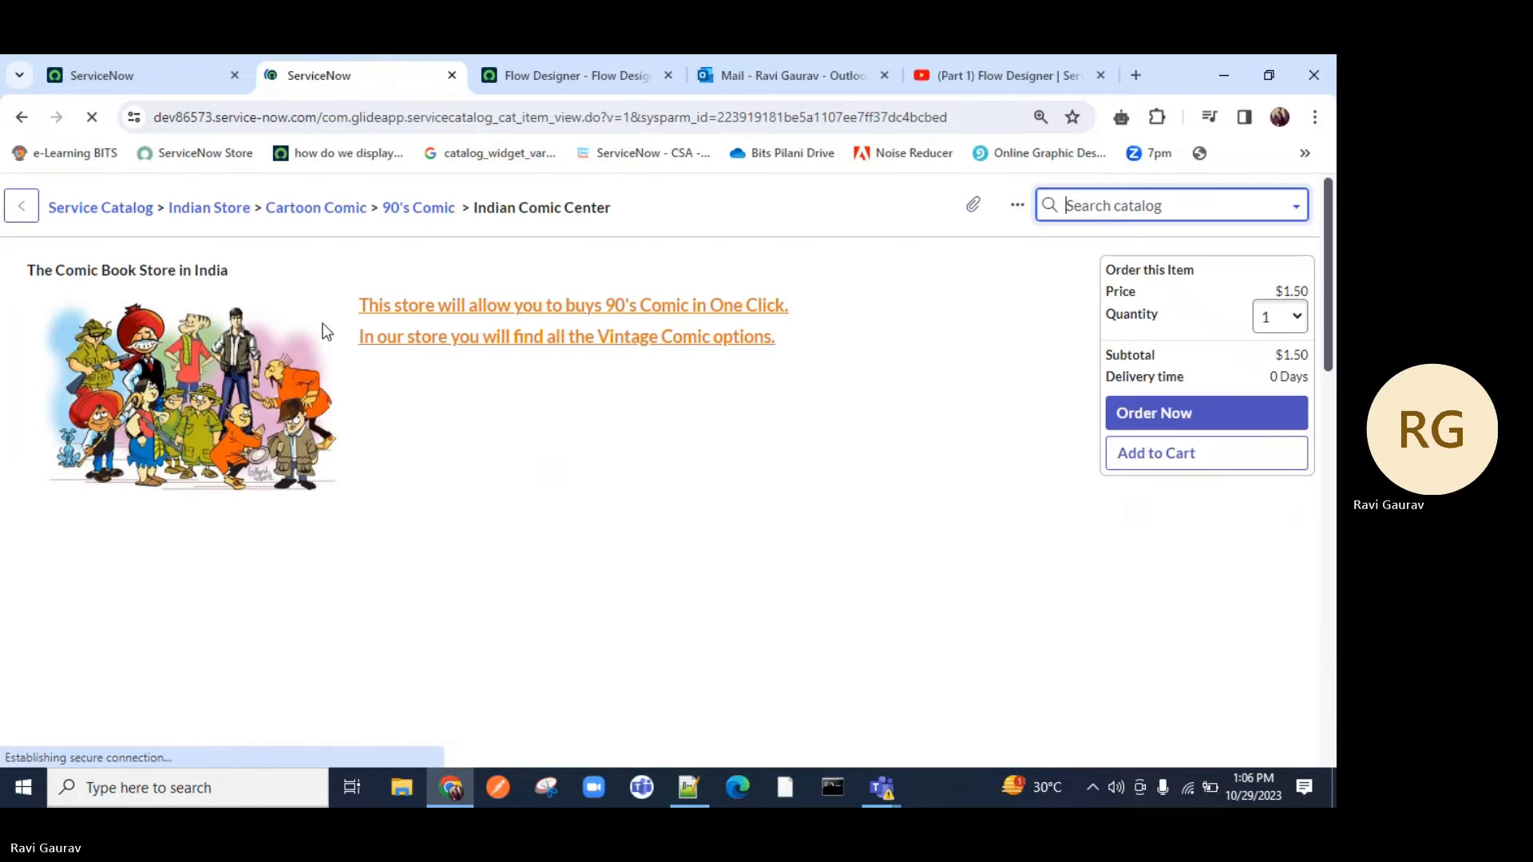
pyautogui.click(759, 83)
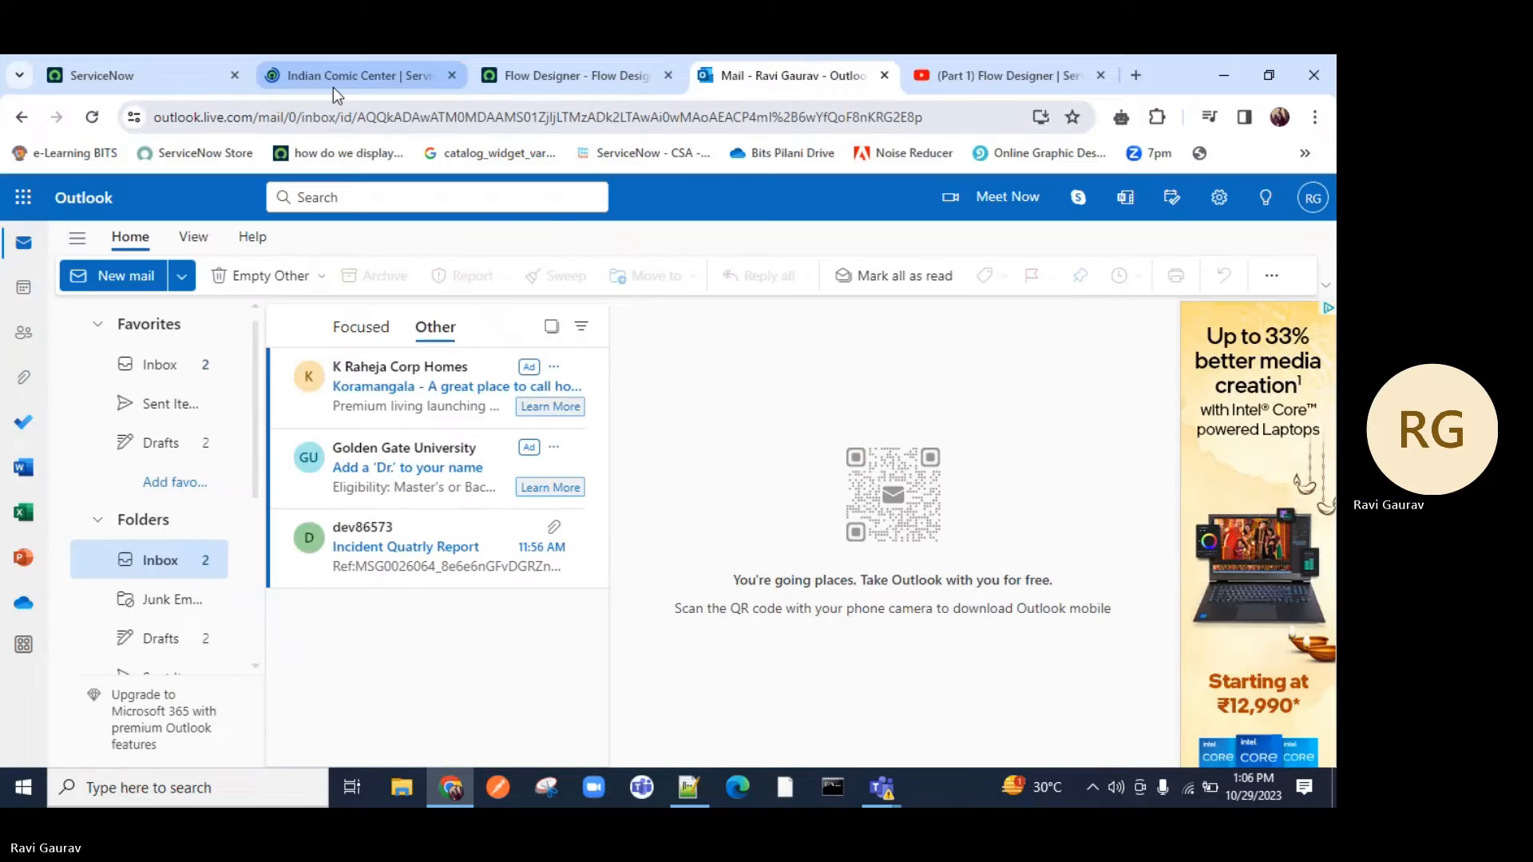
pyautogui.click(333, 83)
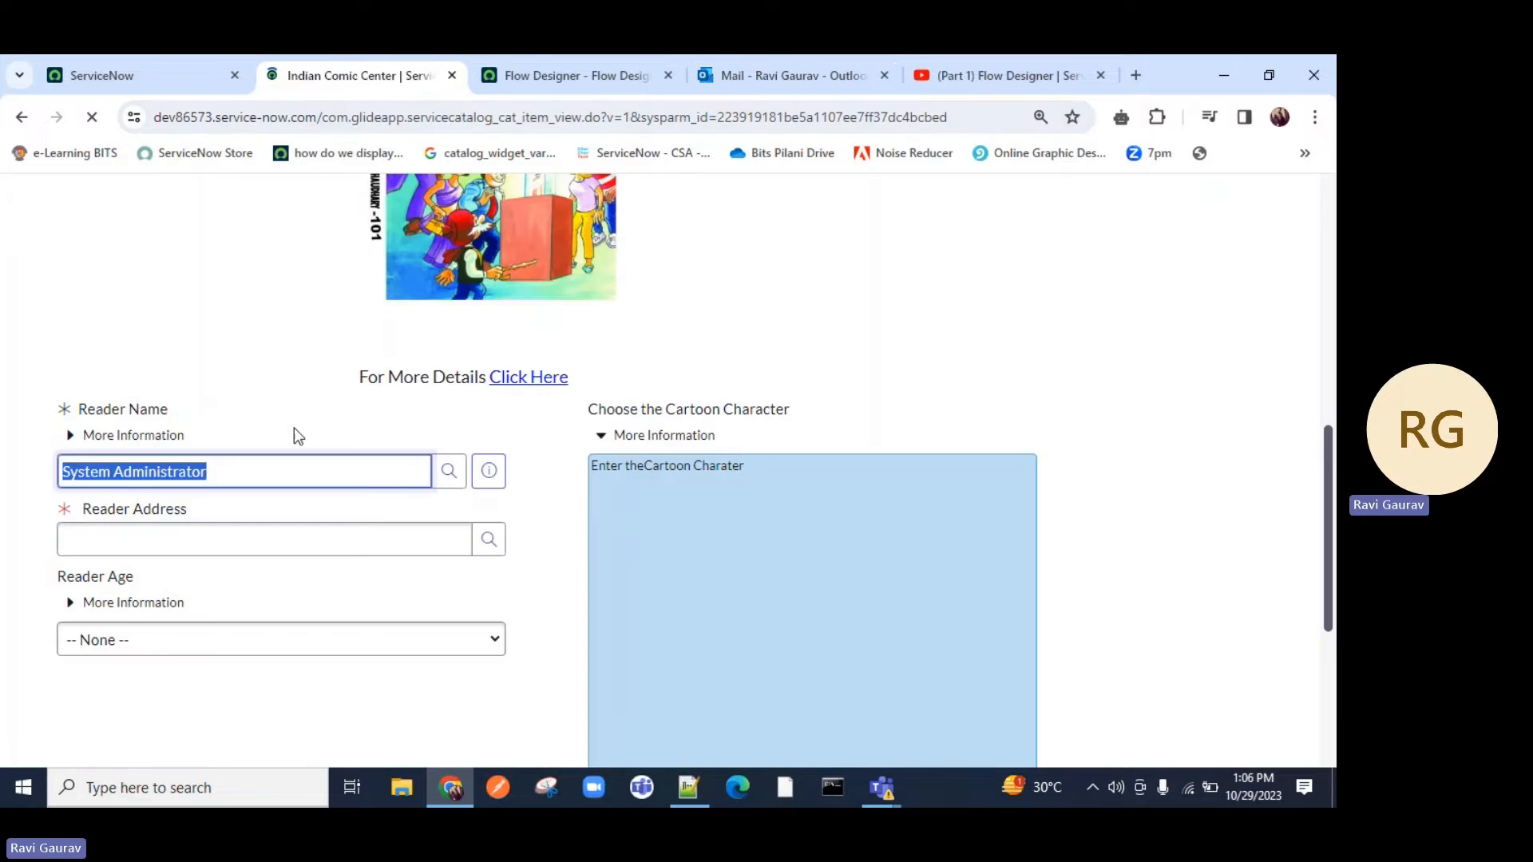
pyautogui.click(490, 471)
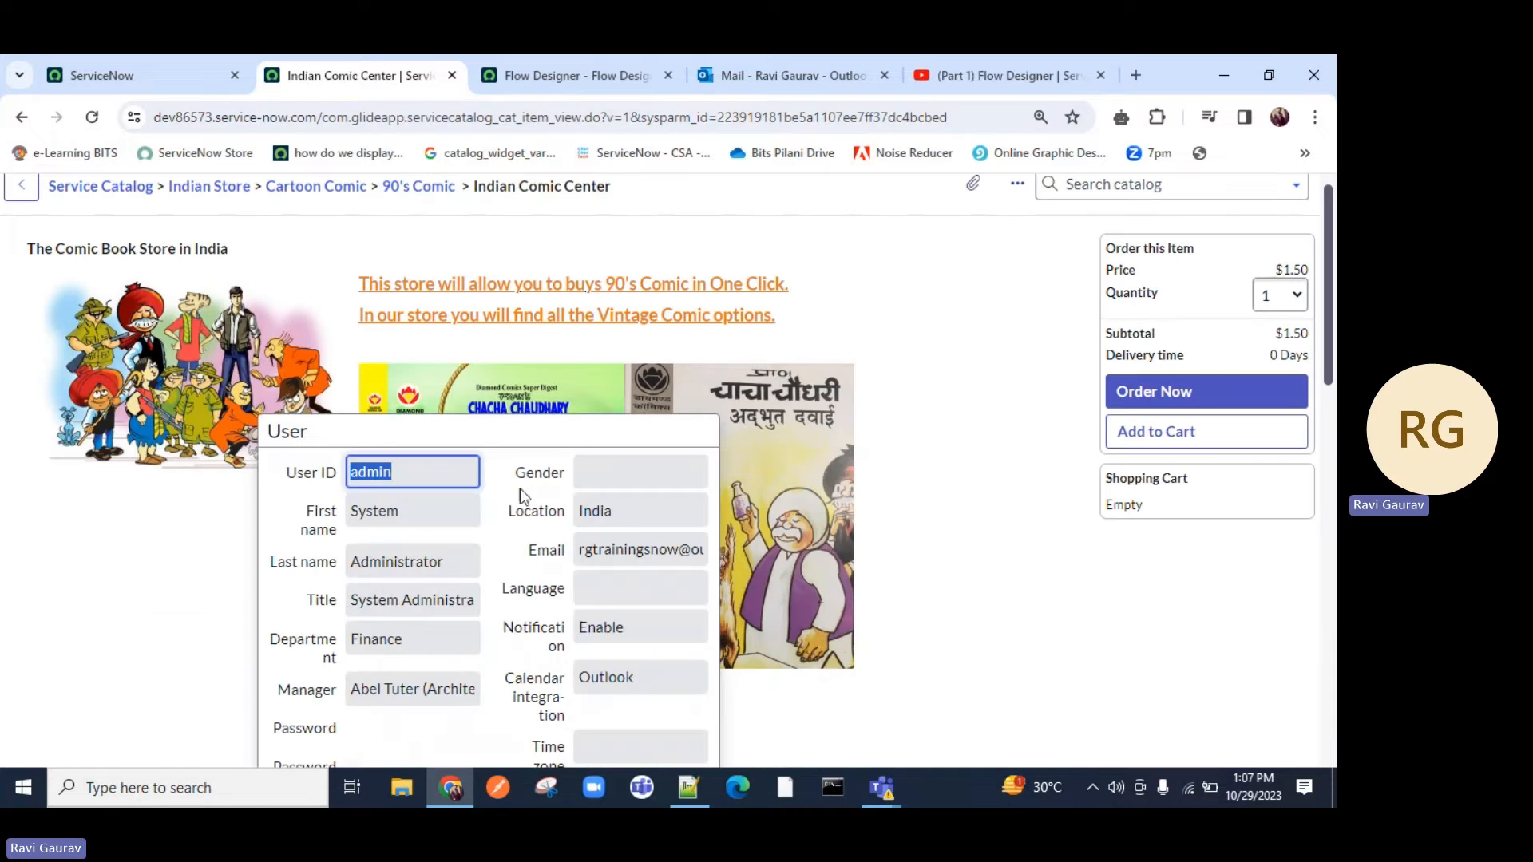
pyautogui.moveTo(603, 559); pyautogui.dragTo(717, 554)
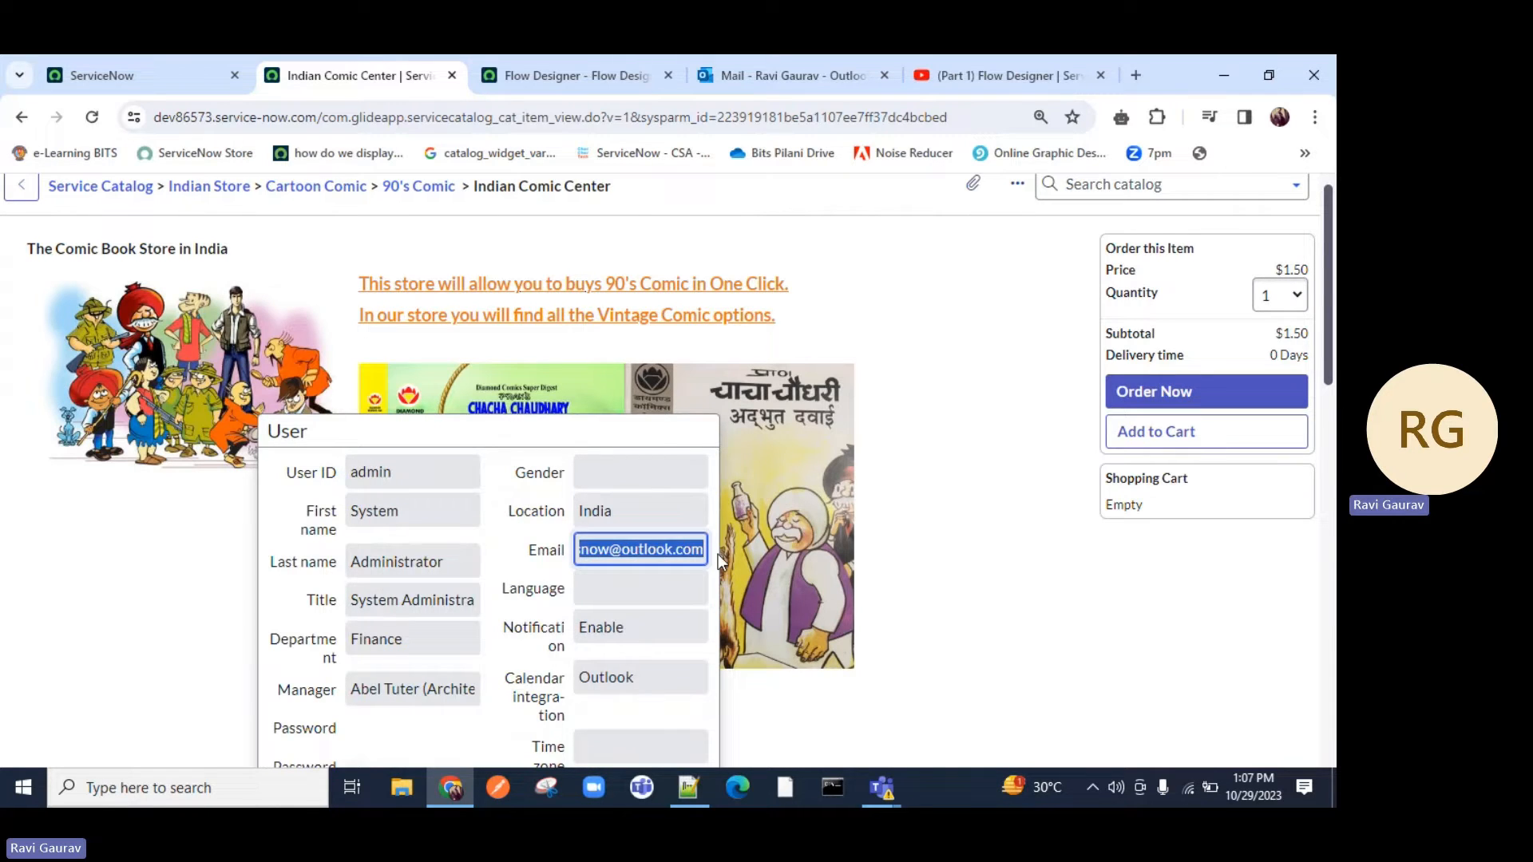
pyautogui.click(976, 585)
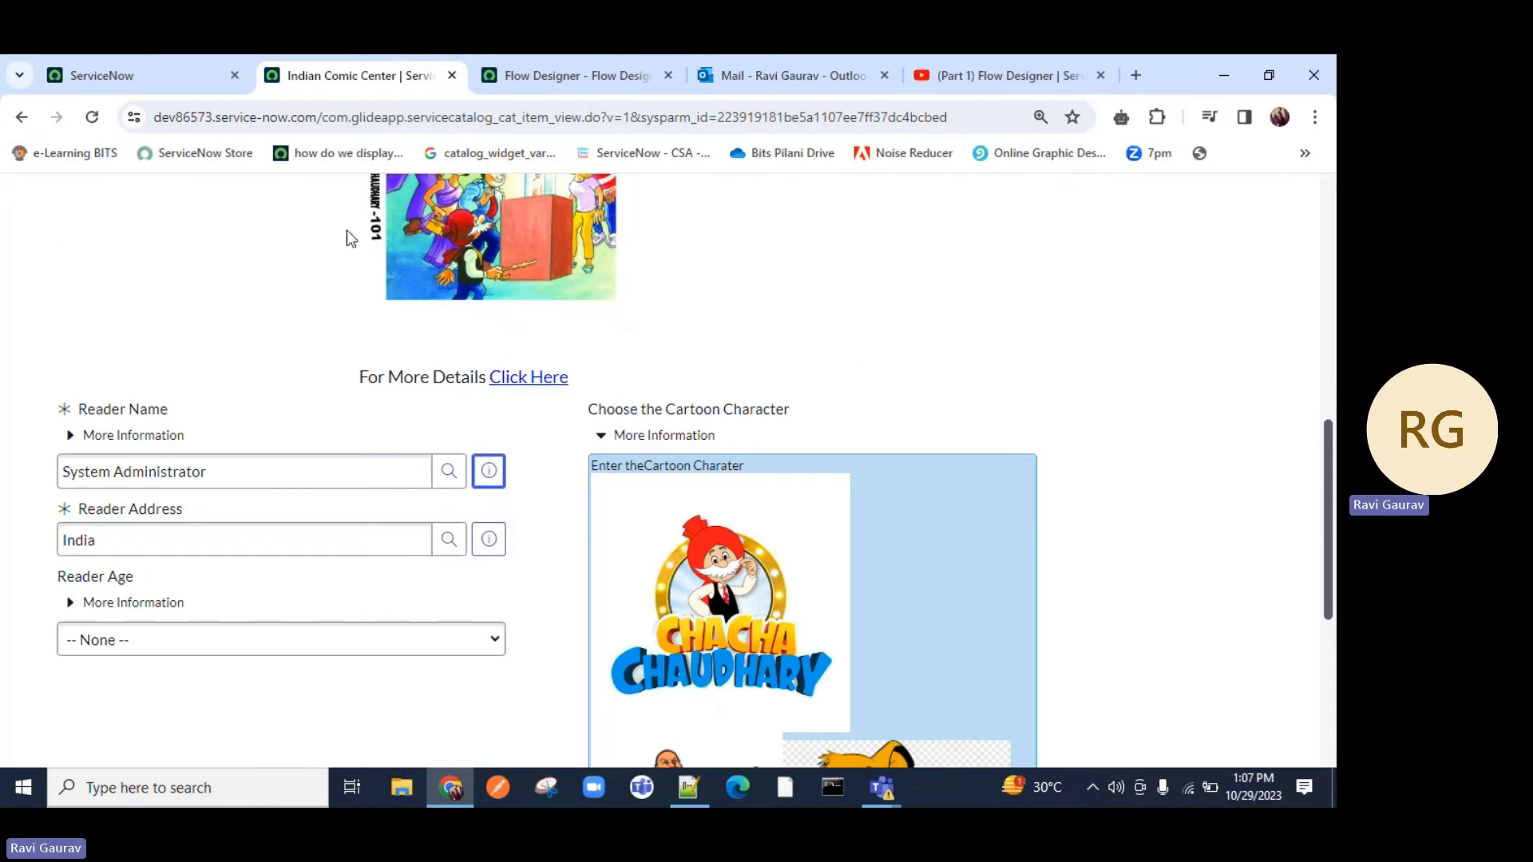
pyautogui.click(762, 73)
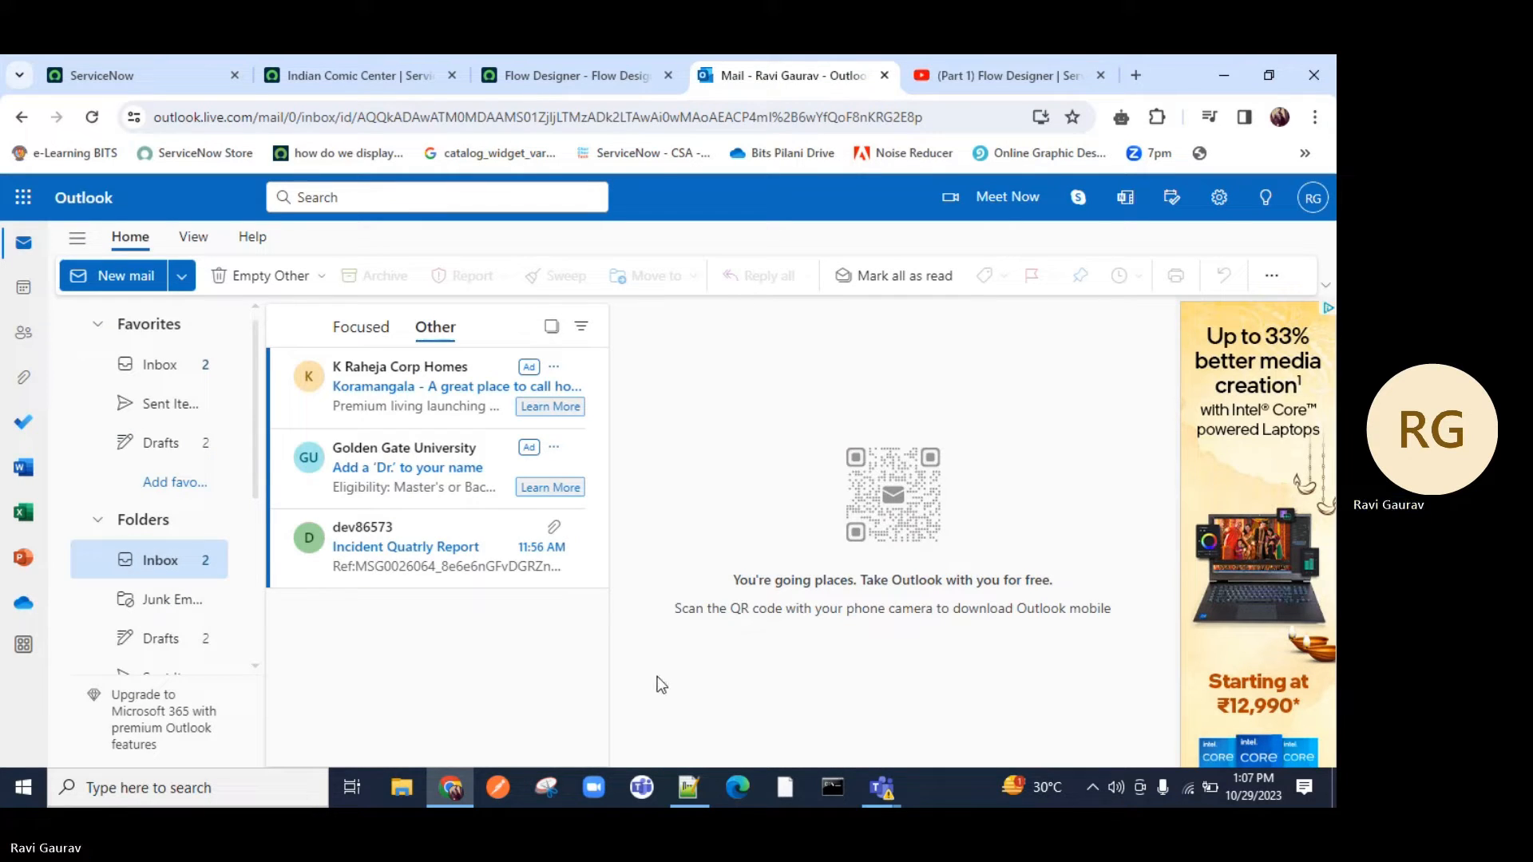
pyautogui.click(316, 73)
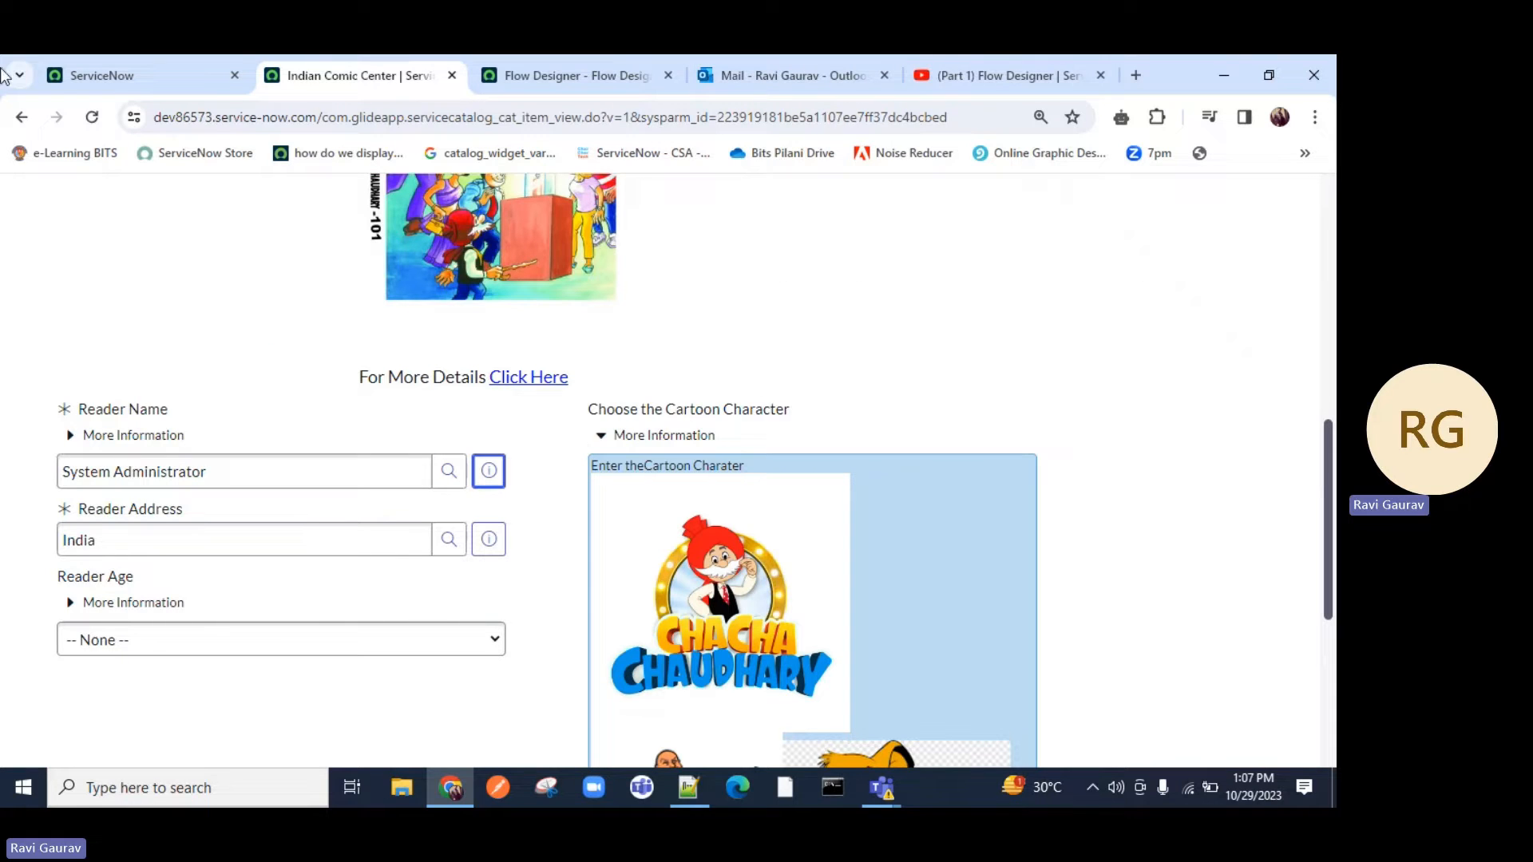
# Step: Search the ServiceNow navigator for "email acco" and open the Email Accounts list in a new tab
pyautogui.click(87, 75)
pyautogui.click(29, 271)
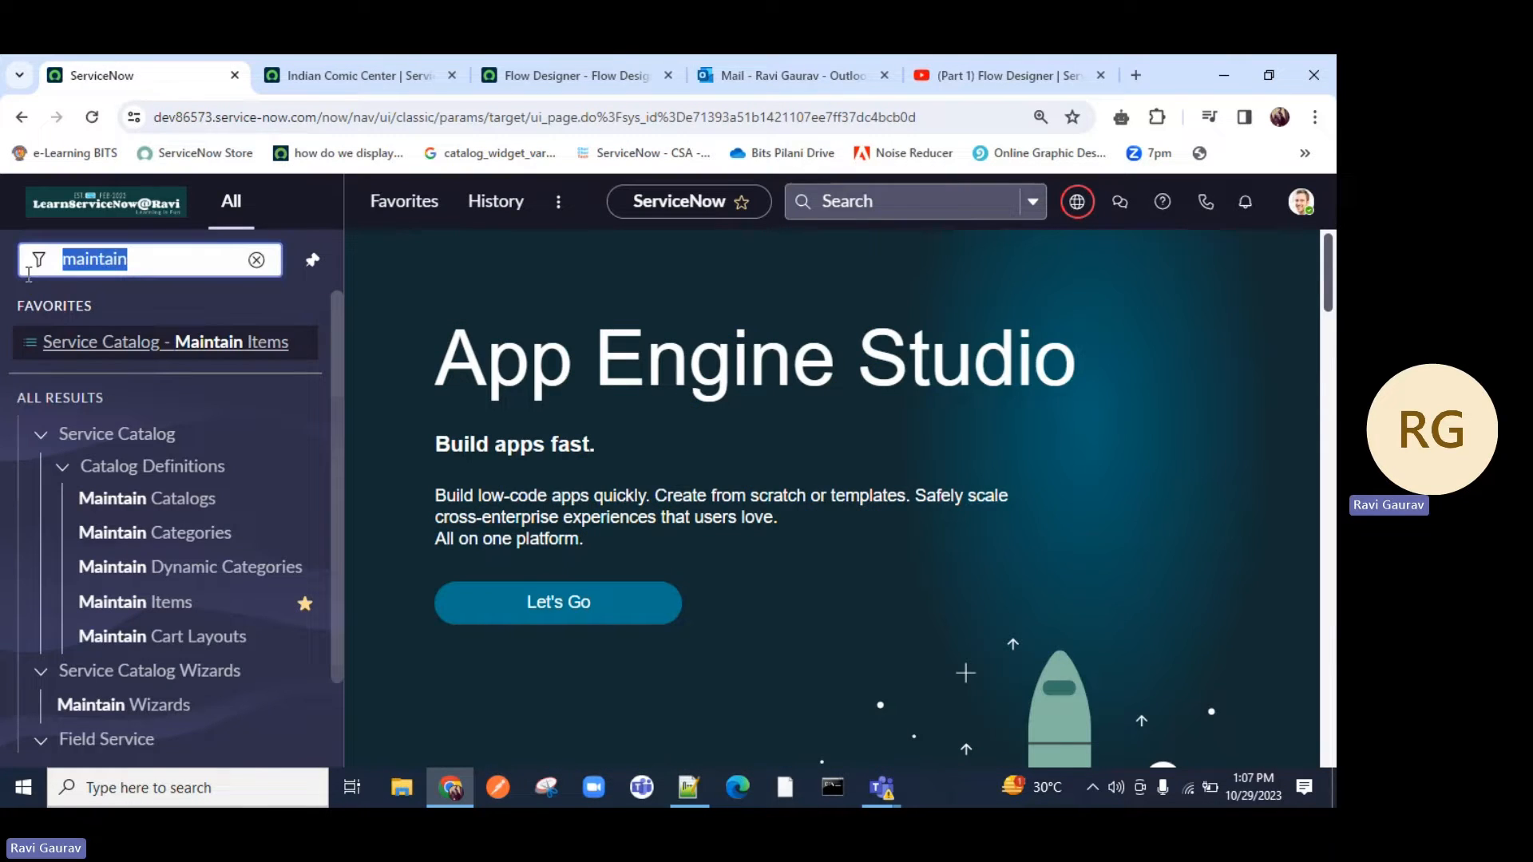
pyautogui.press('BackSpace')
pyautogui.write('em')
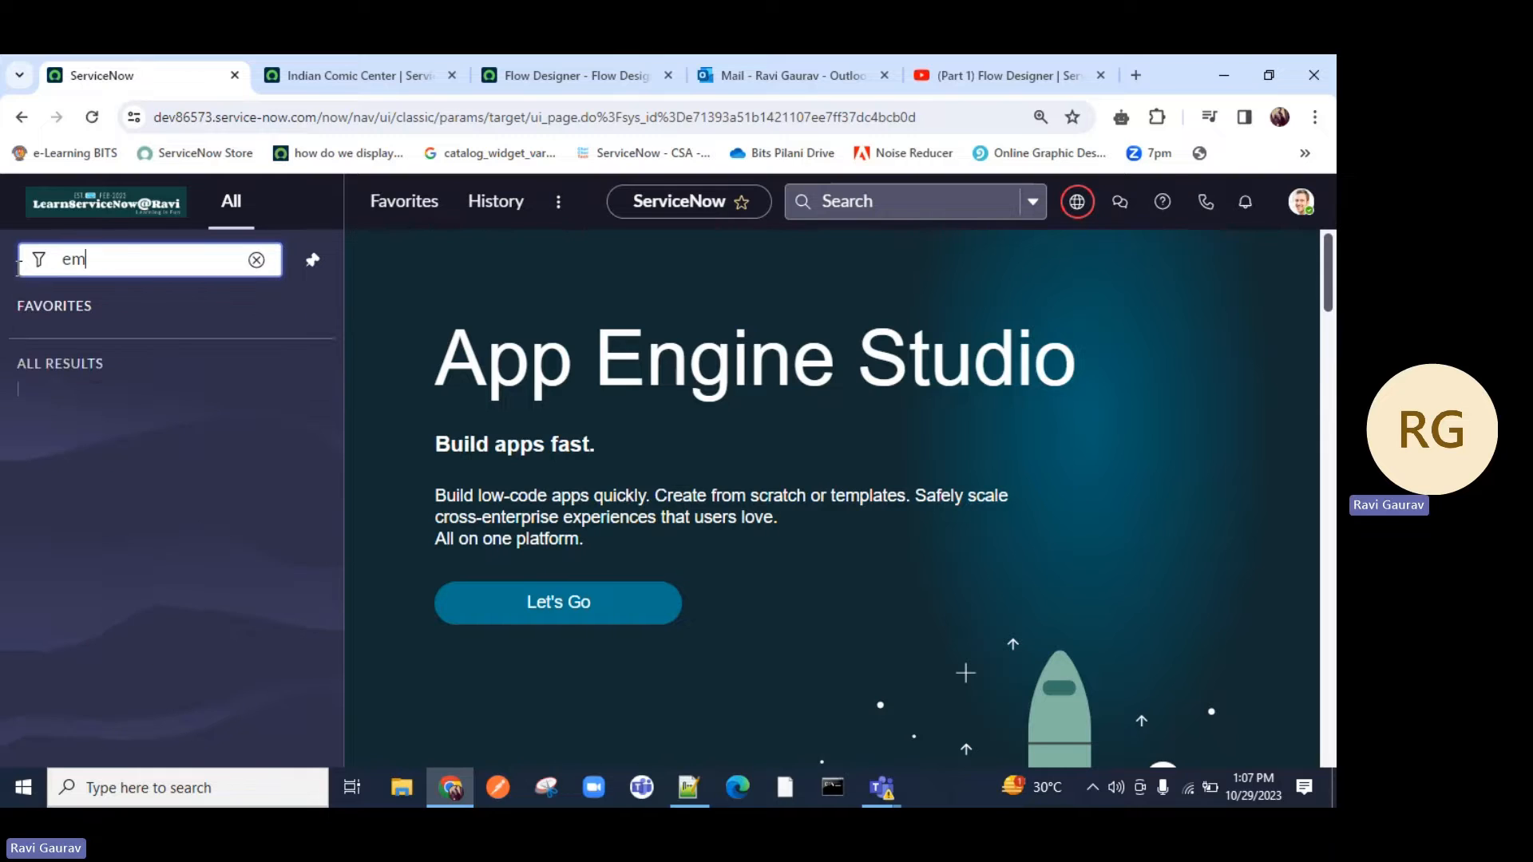
pyautogui.write('ail acco')
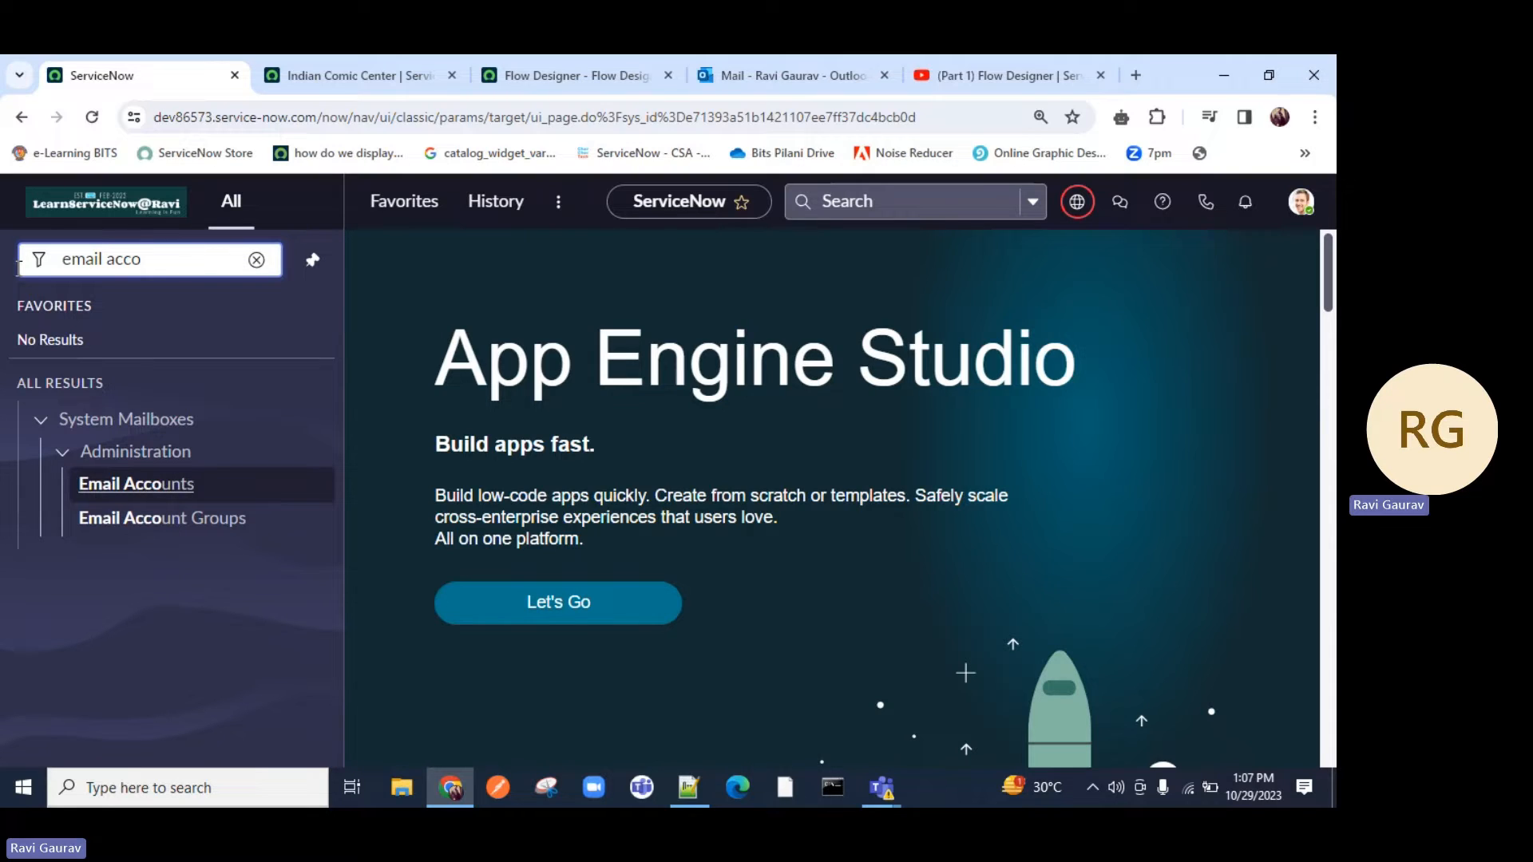
pyautogui.click(779, 76)
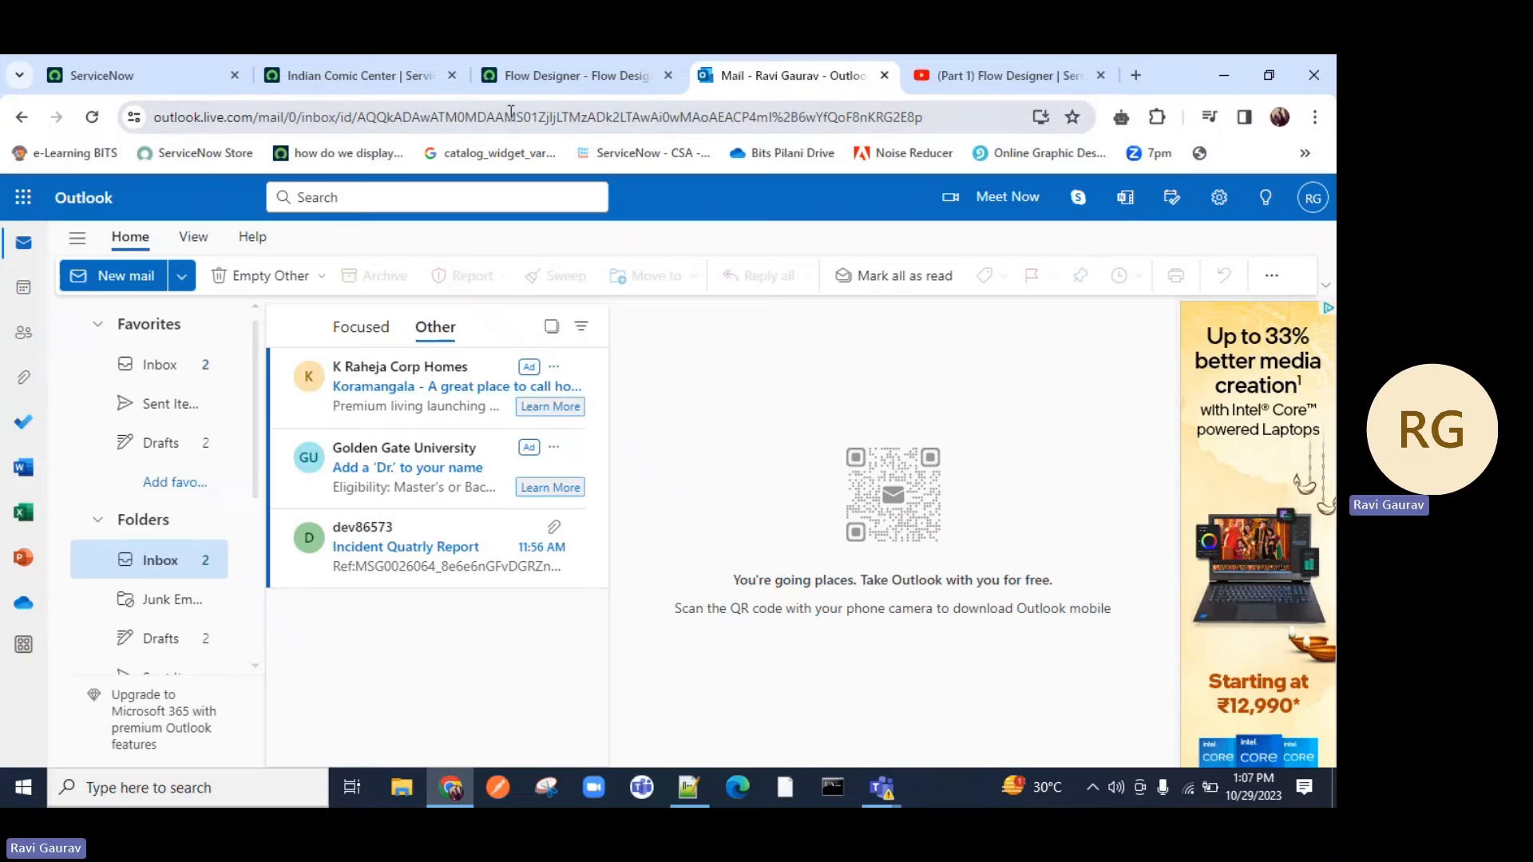
pyautogui.click(128, 75)
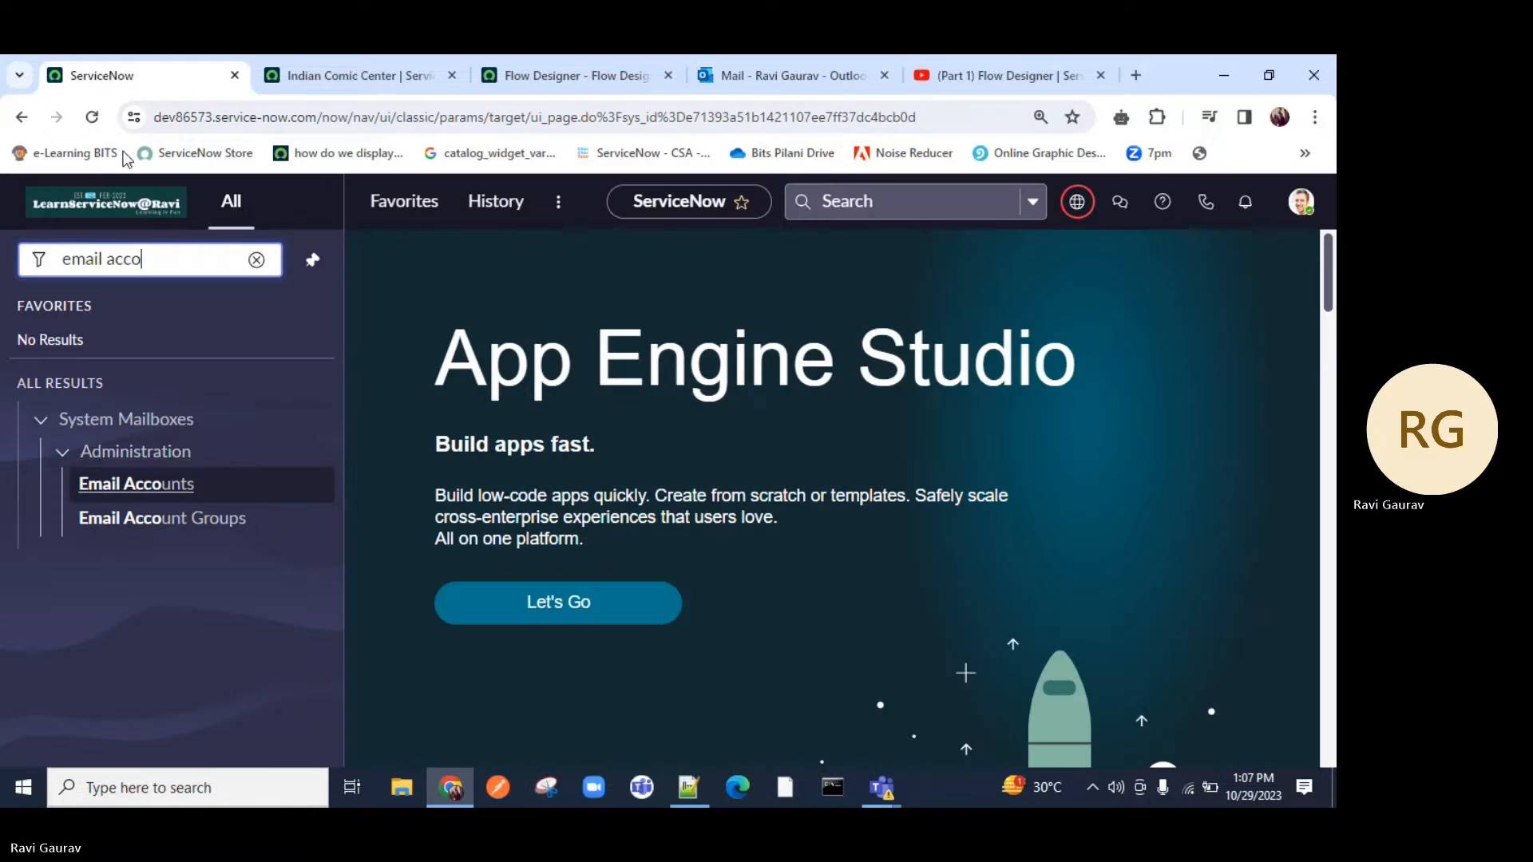
pyautogui.middleClick(112, 493)
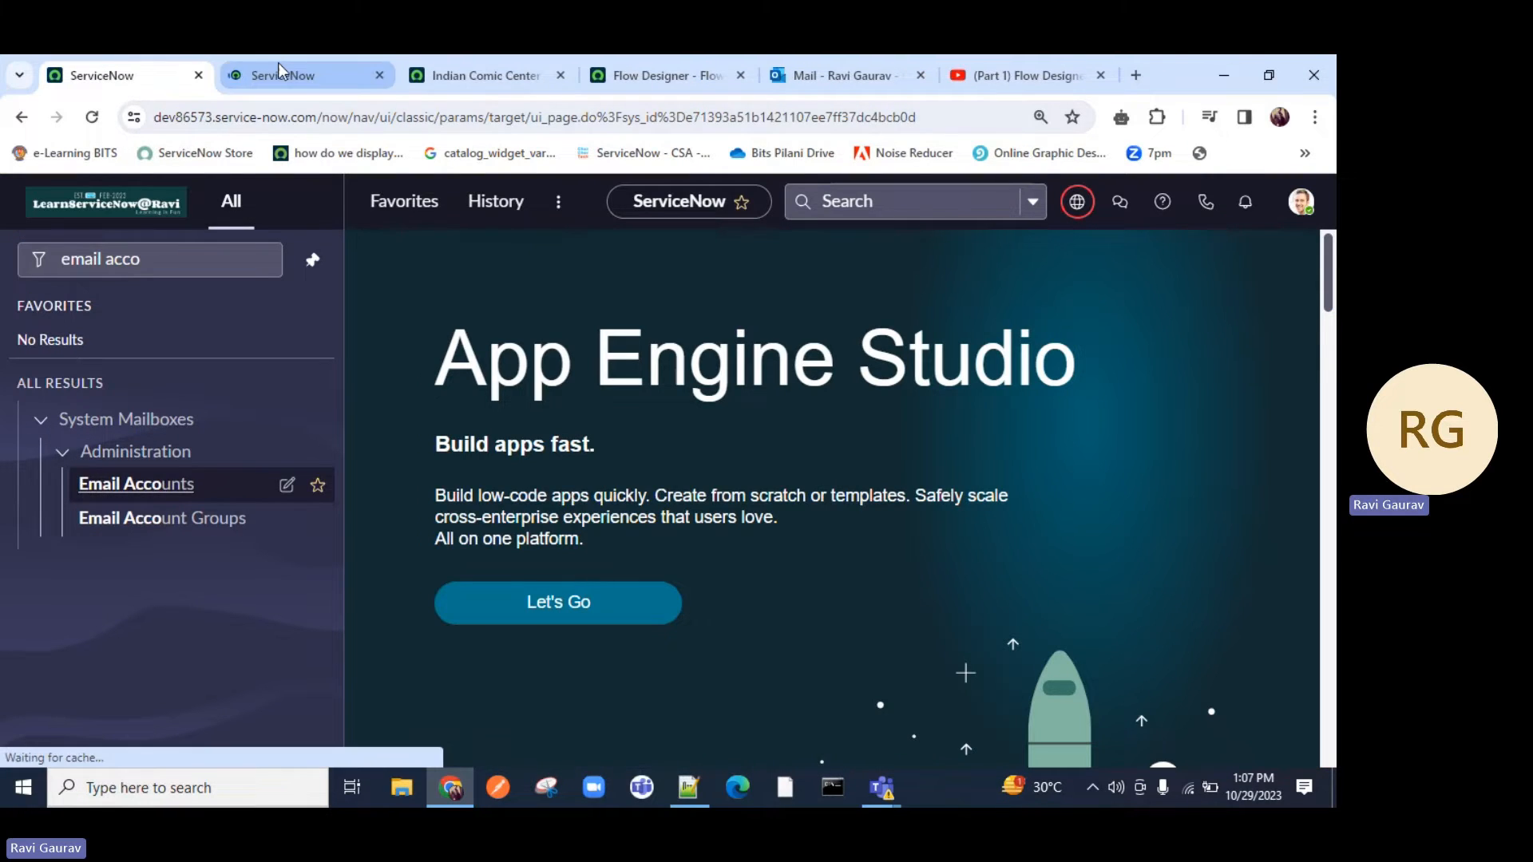
pyautogui.click(278, 68)
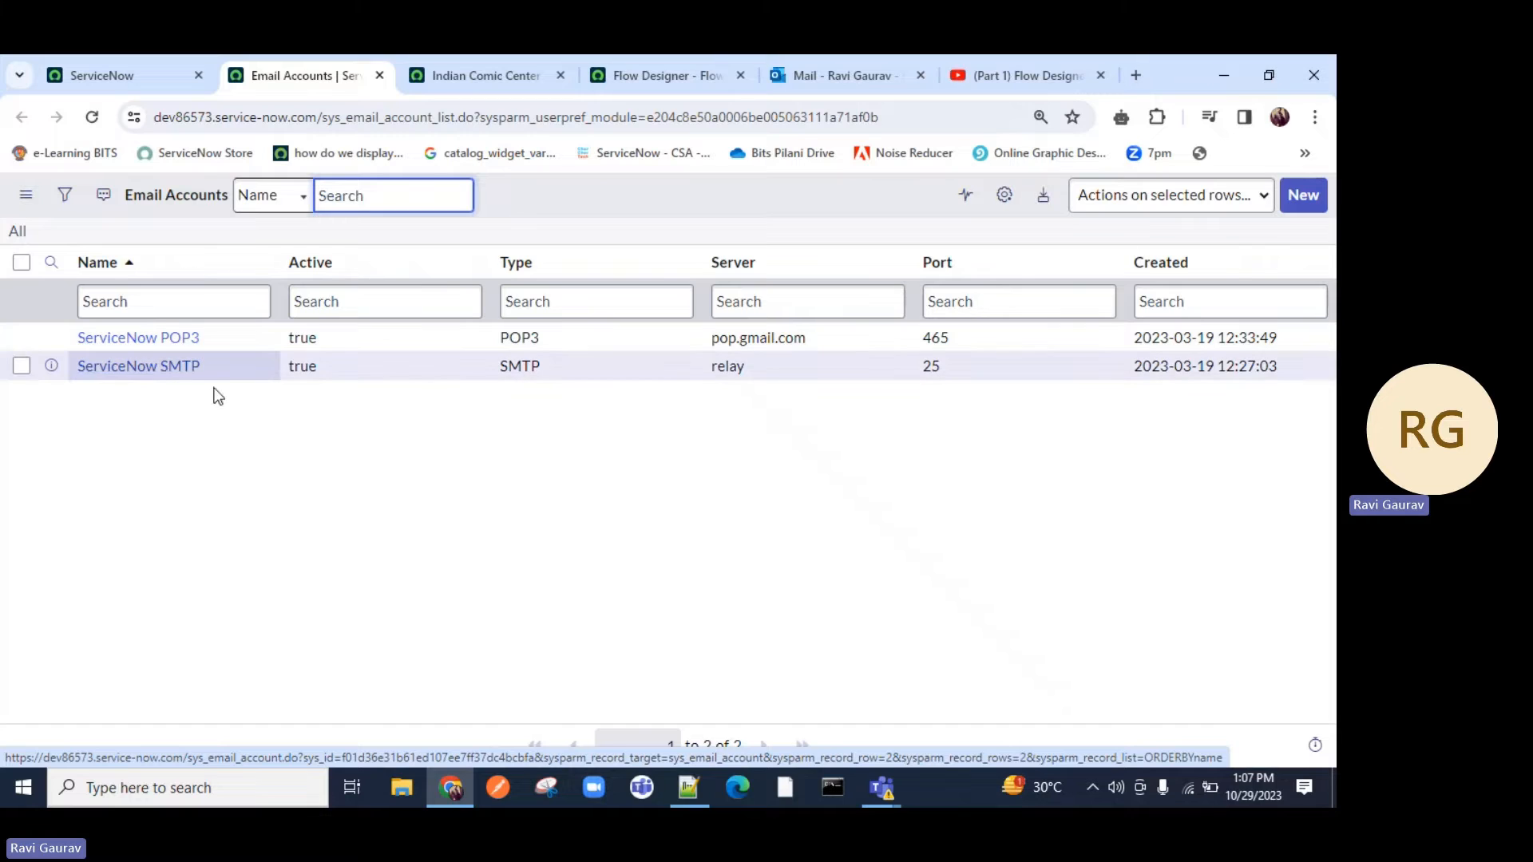
# Step: Open the ServiceNow SMTP email account in a new tab and examine its Server setting
pyautogui.moveTo(278, 410); pyautogui.dragTo(73, 366)
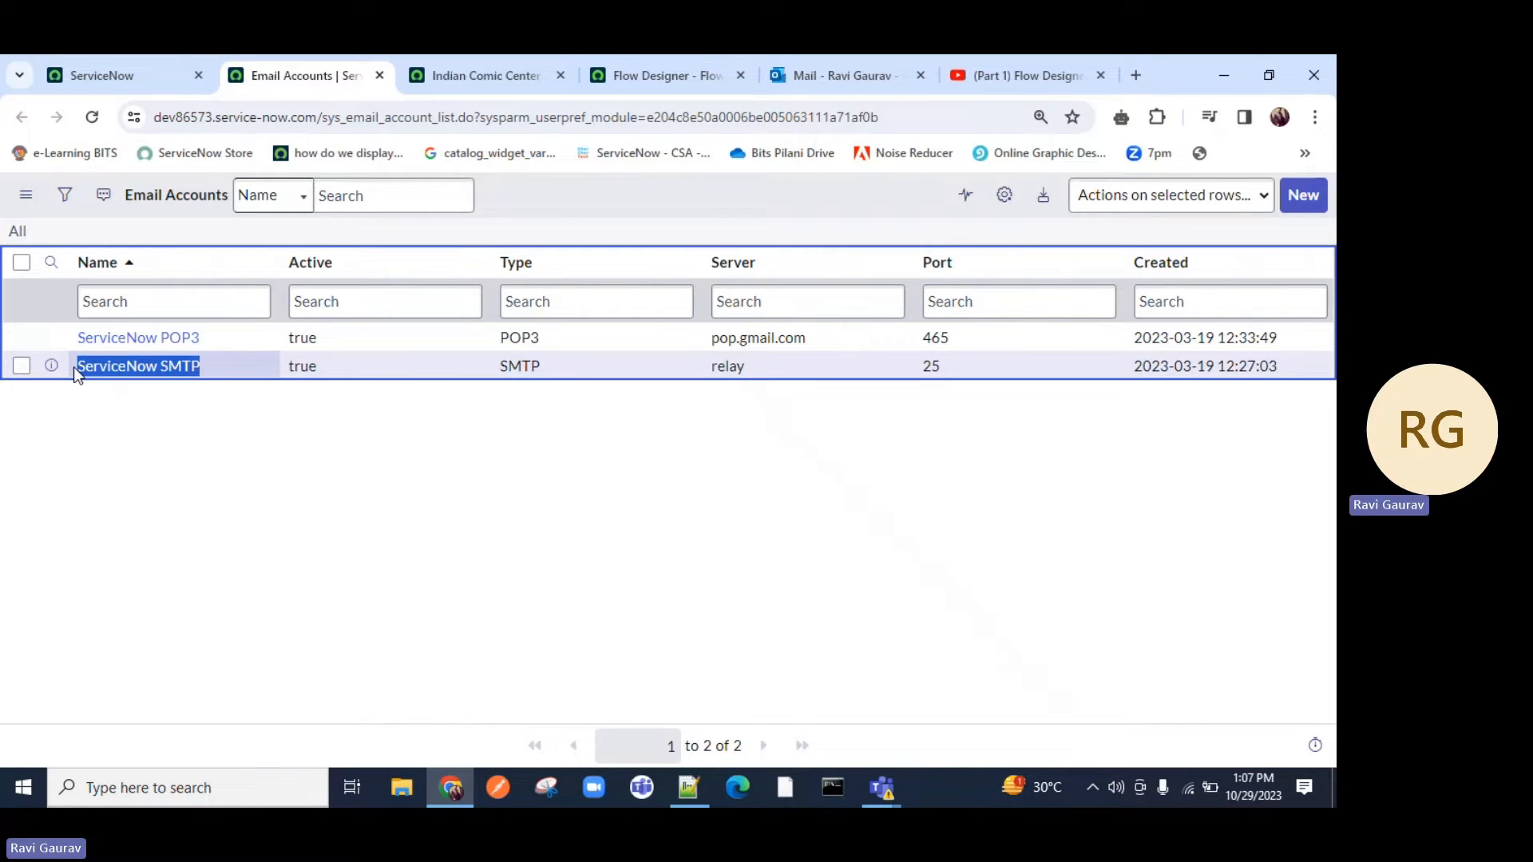
pyautogui.middleClick(118, 369)
pyautogui.click(364, 72)
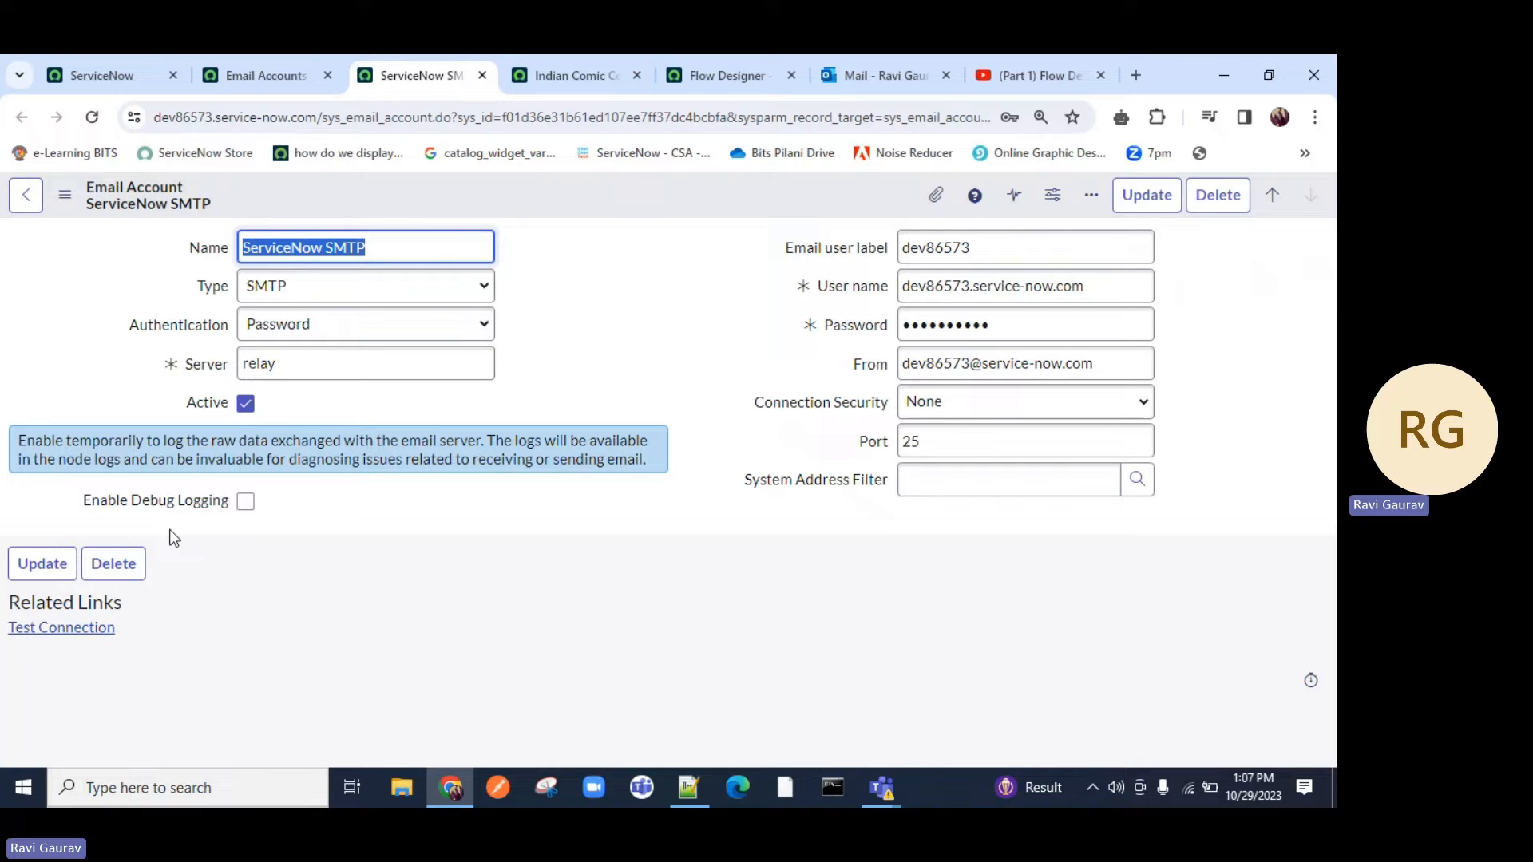
pyautogui.doubleClick(264, 364)
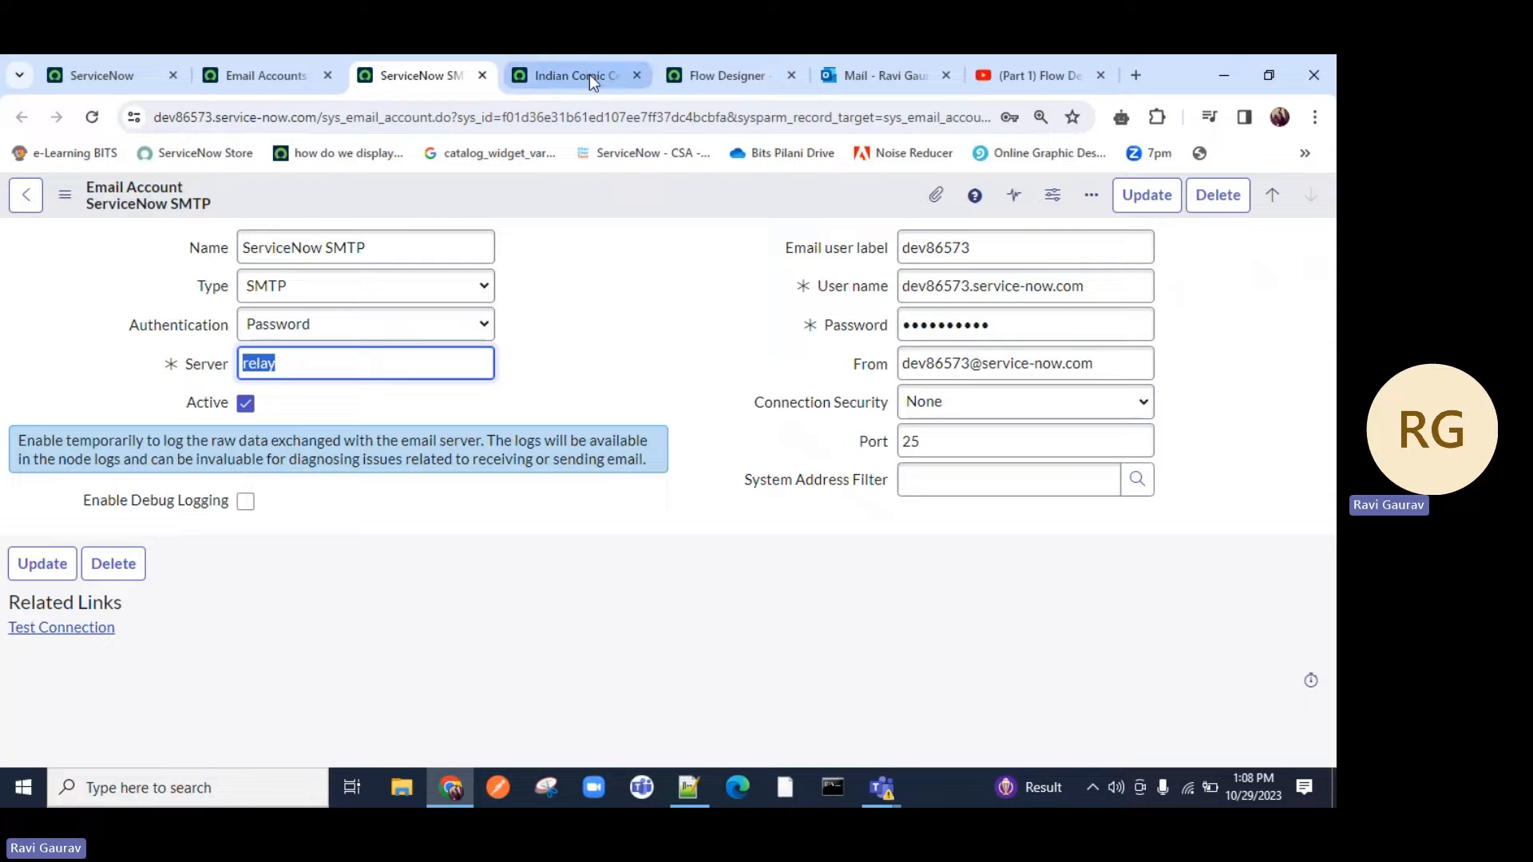
# Step: Close the email account list and record, and return to the Indian Comic Center order form
pyautogui.click(264, 77)
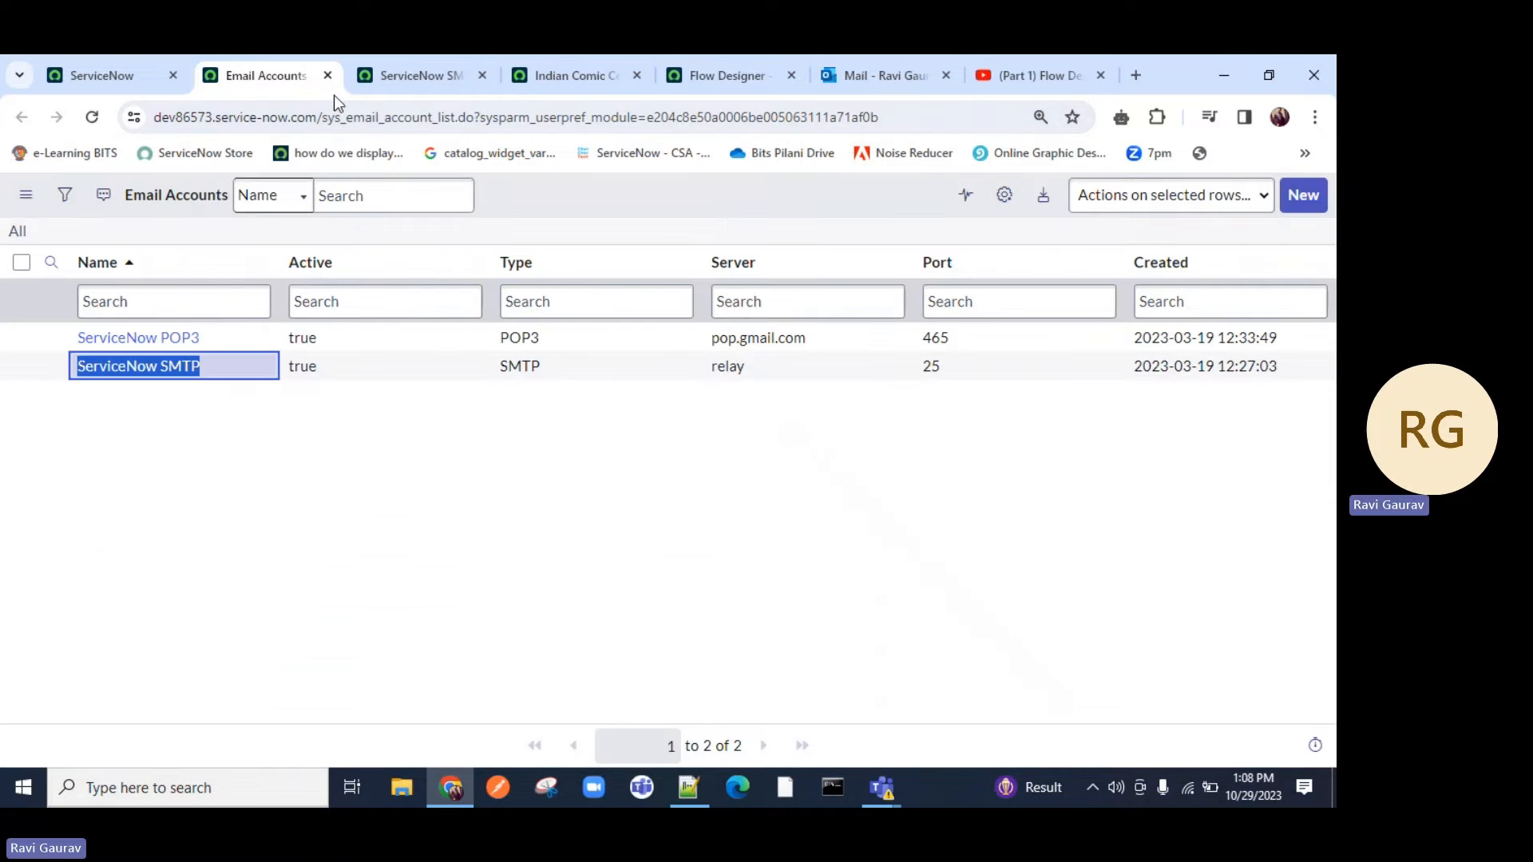
pyautogui.click(327, 76)
pyautogui.click(328, 76)
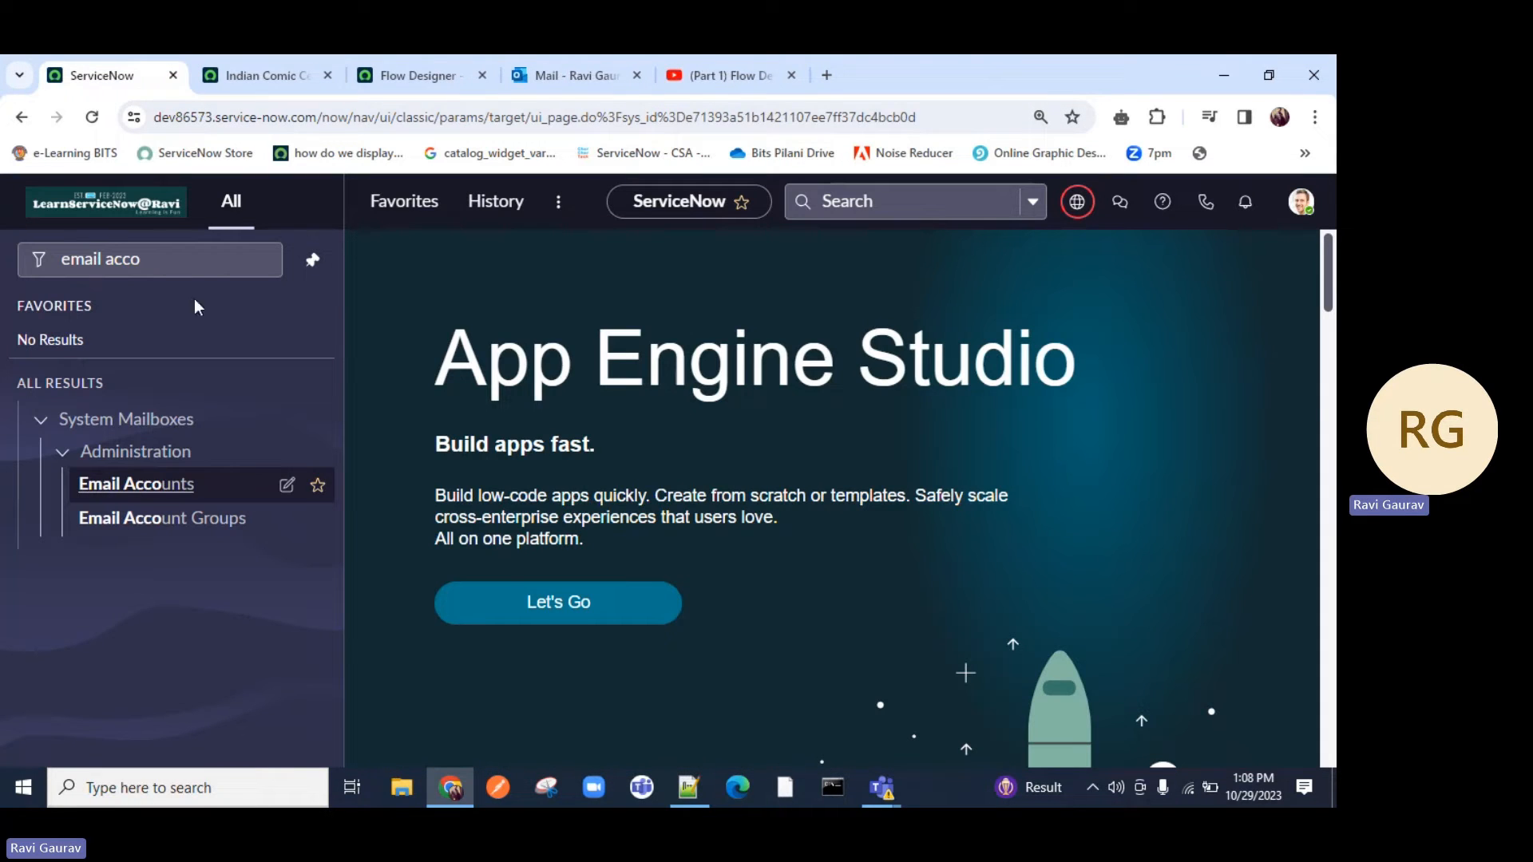
pyautogui.moveTo(146, 263); pyautogui.dragTo(4, 259)
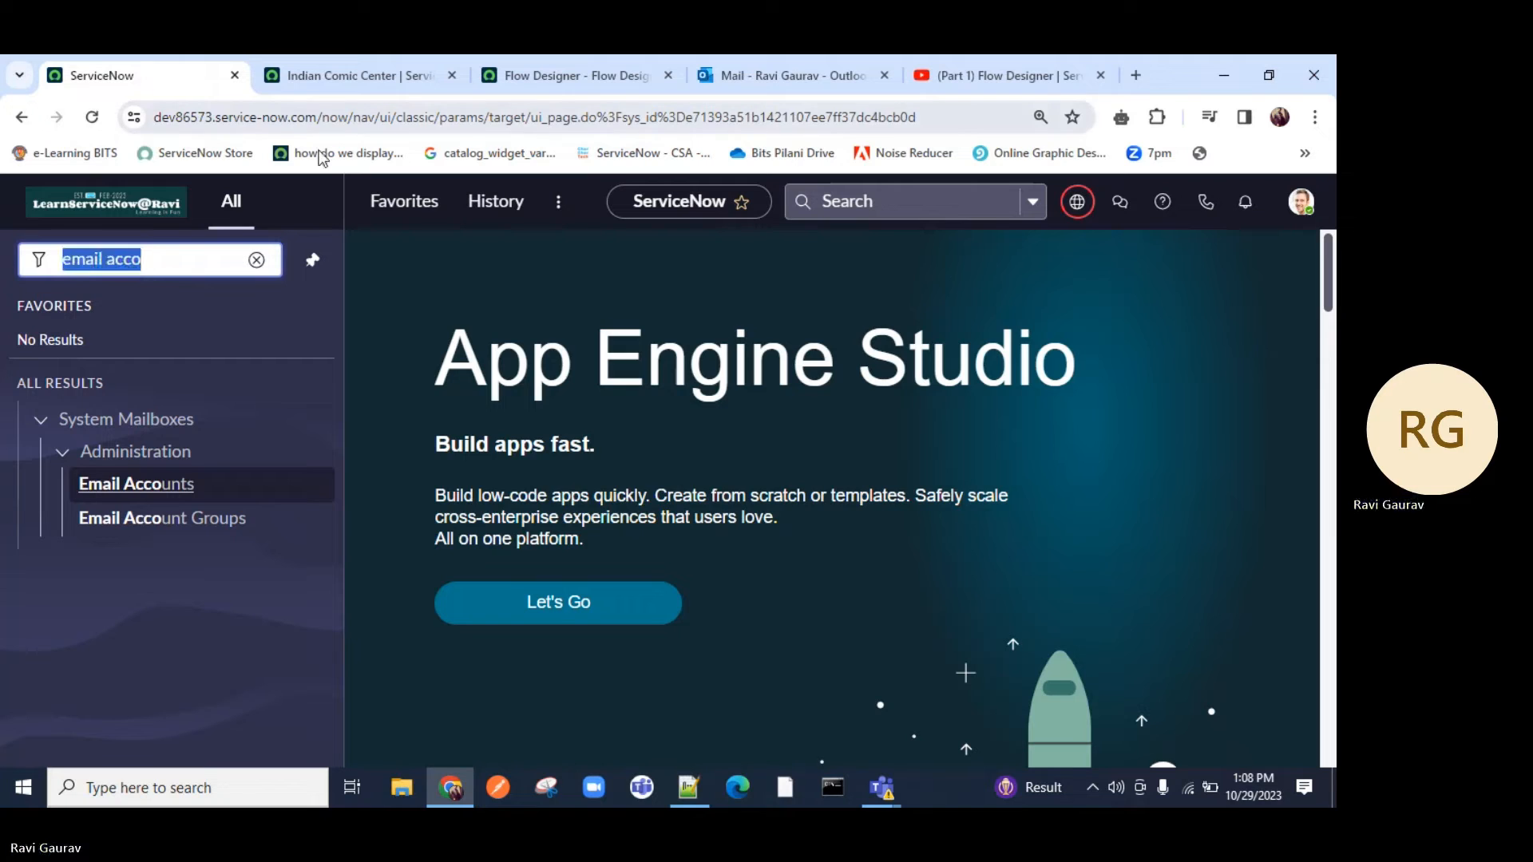
pyautogui.click(360, 76)
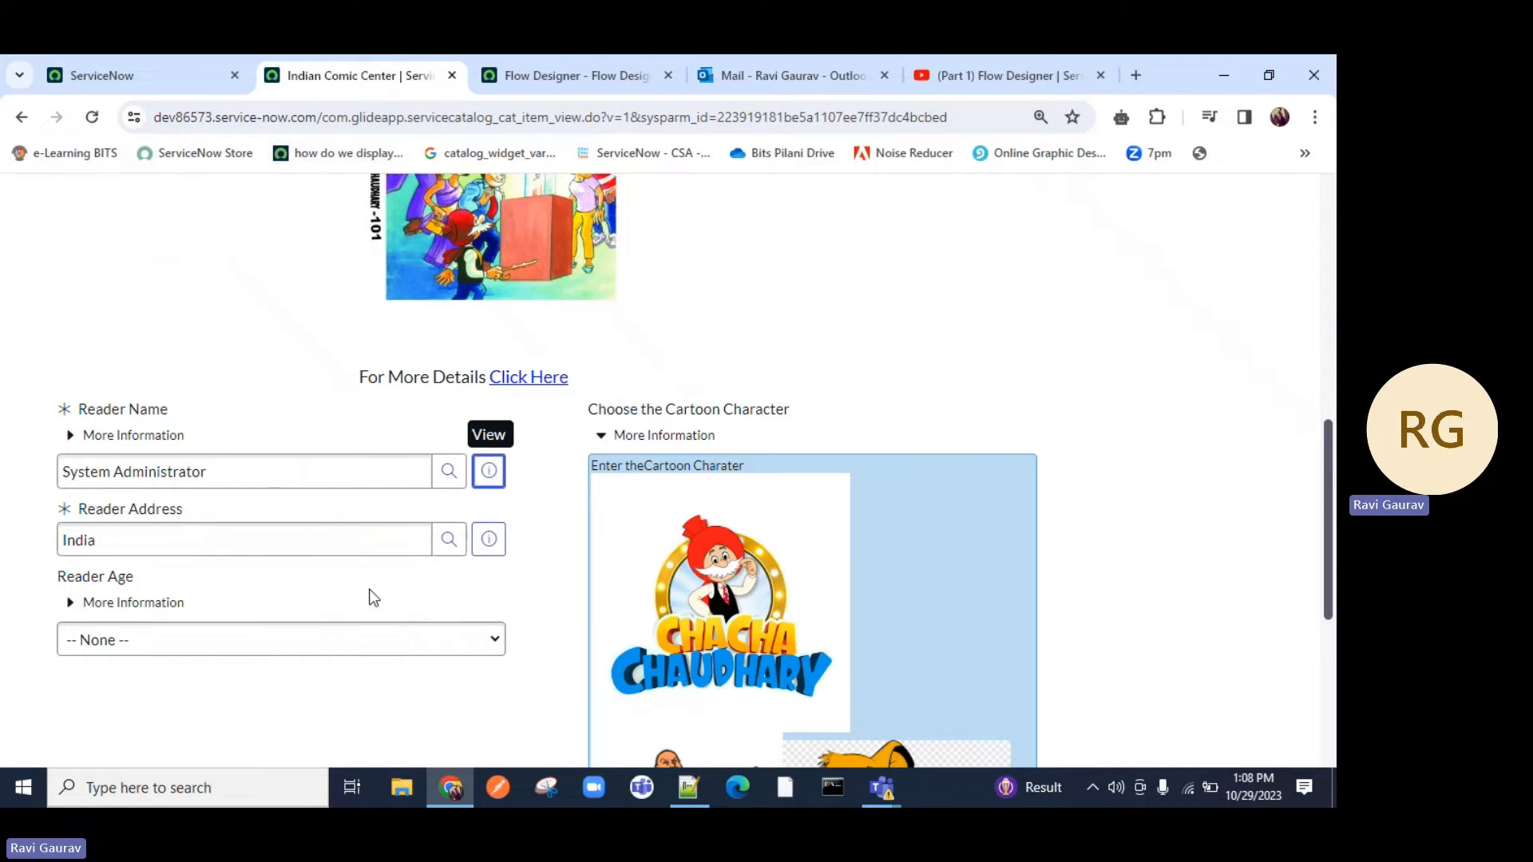
# Step: Set Reader Age to 15+ yrs, choose Chacha Chawdary as the cartoon character, and order the Indian Comic Center item
pyautogui.click(339, 645)
pyautogui.click(112, 715)
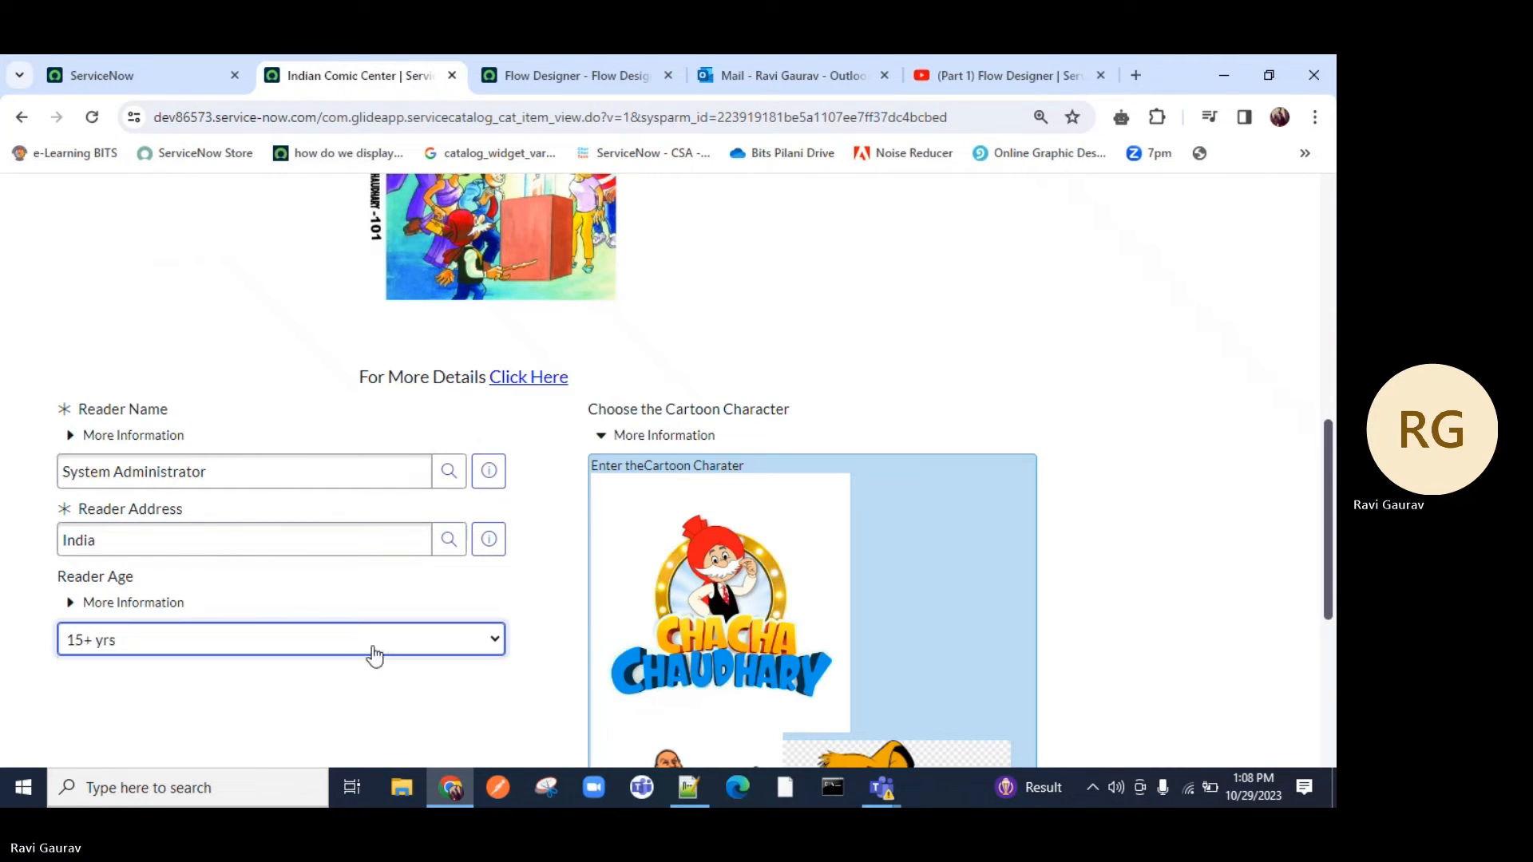
pyautogui.scroll(-5, 848, 547)
pyautogui.click(680, 638)
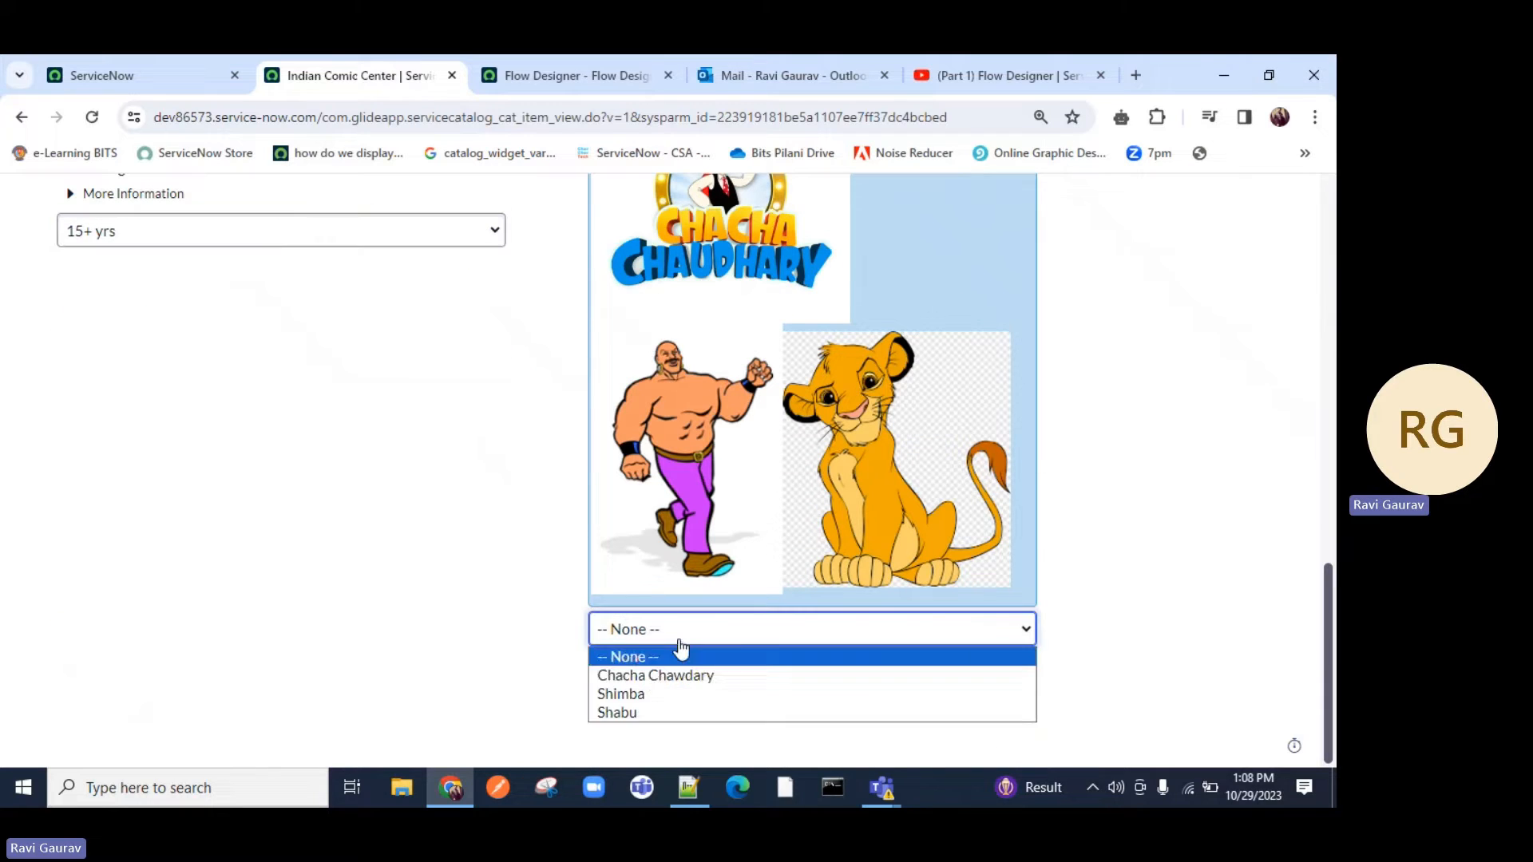
pyautogui.click(679, 675)
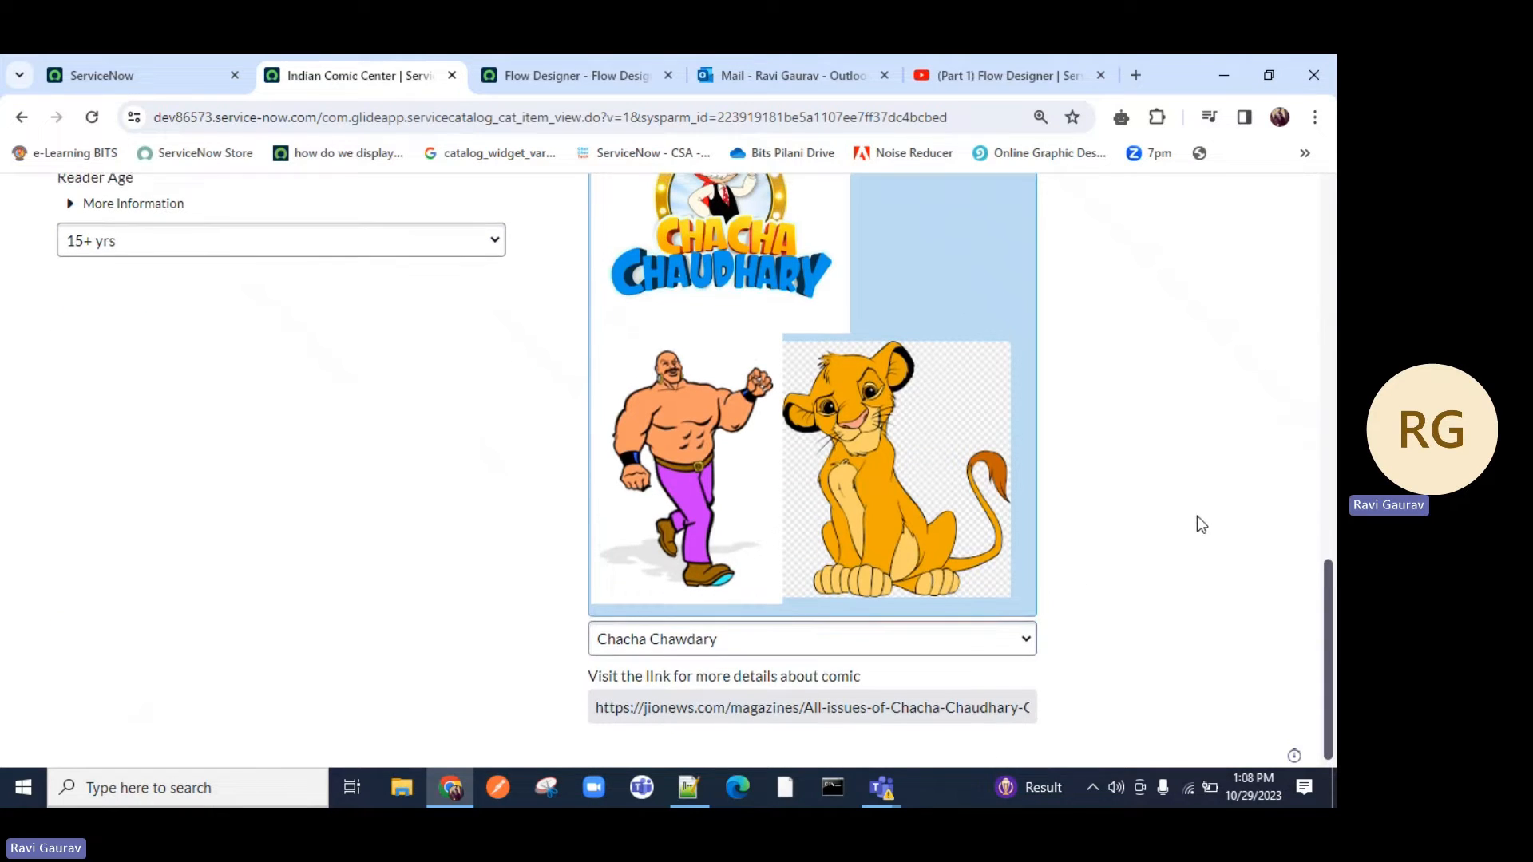
pyautogui.scroll(10, 1196, 516)
pyautogui.click(1183, 413)
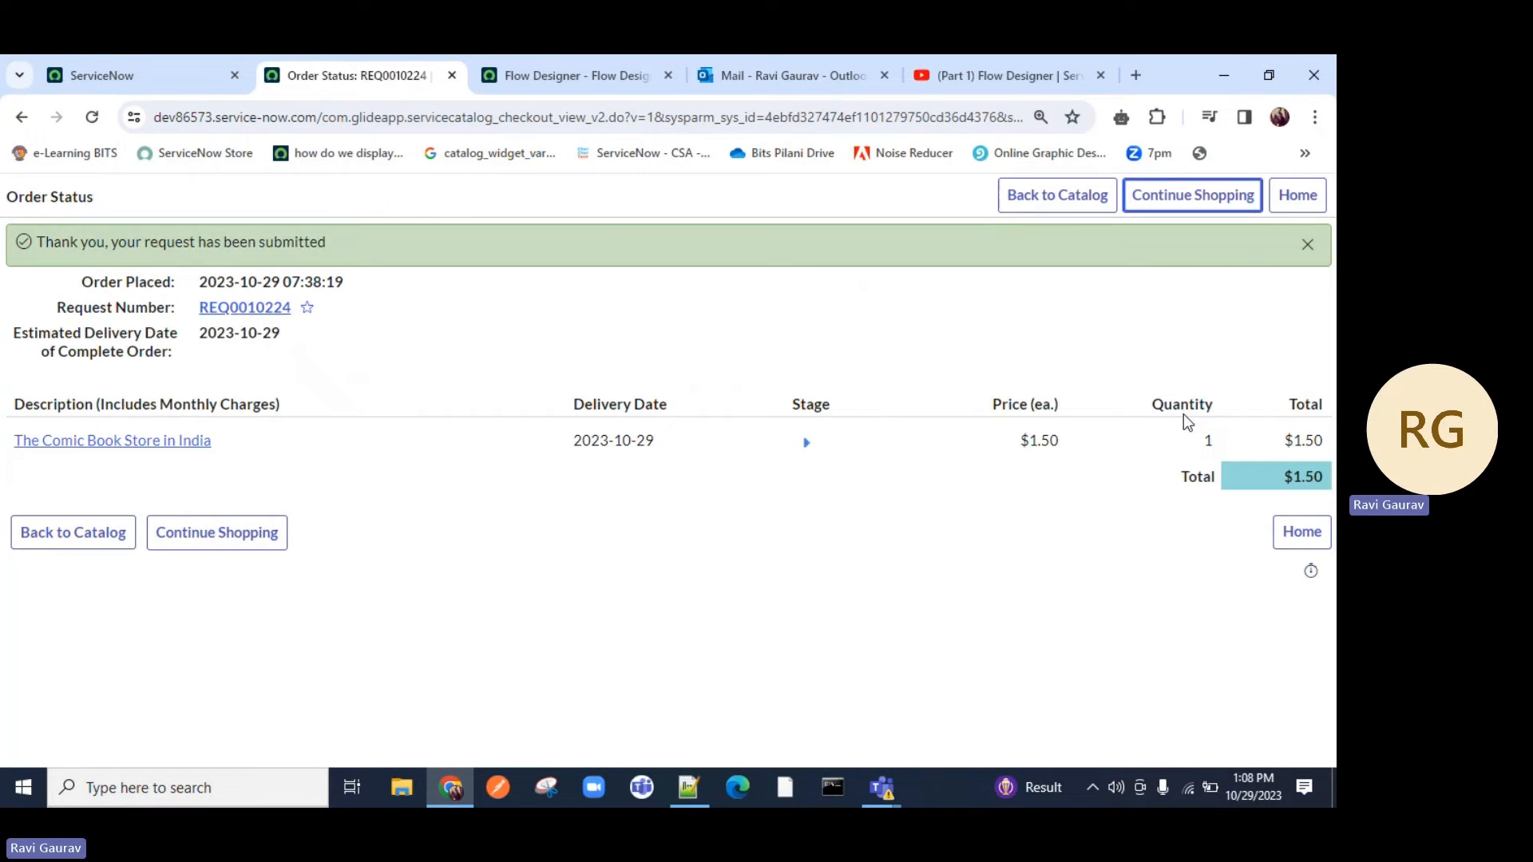
# Step: Review the Youtube-Comic Catalog flow's actions in Flow Designer, from Ask For Approval through Create Catalog Task to Send Email
pyautogui.click(579, 75)
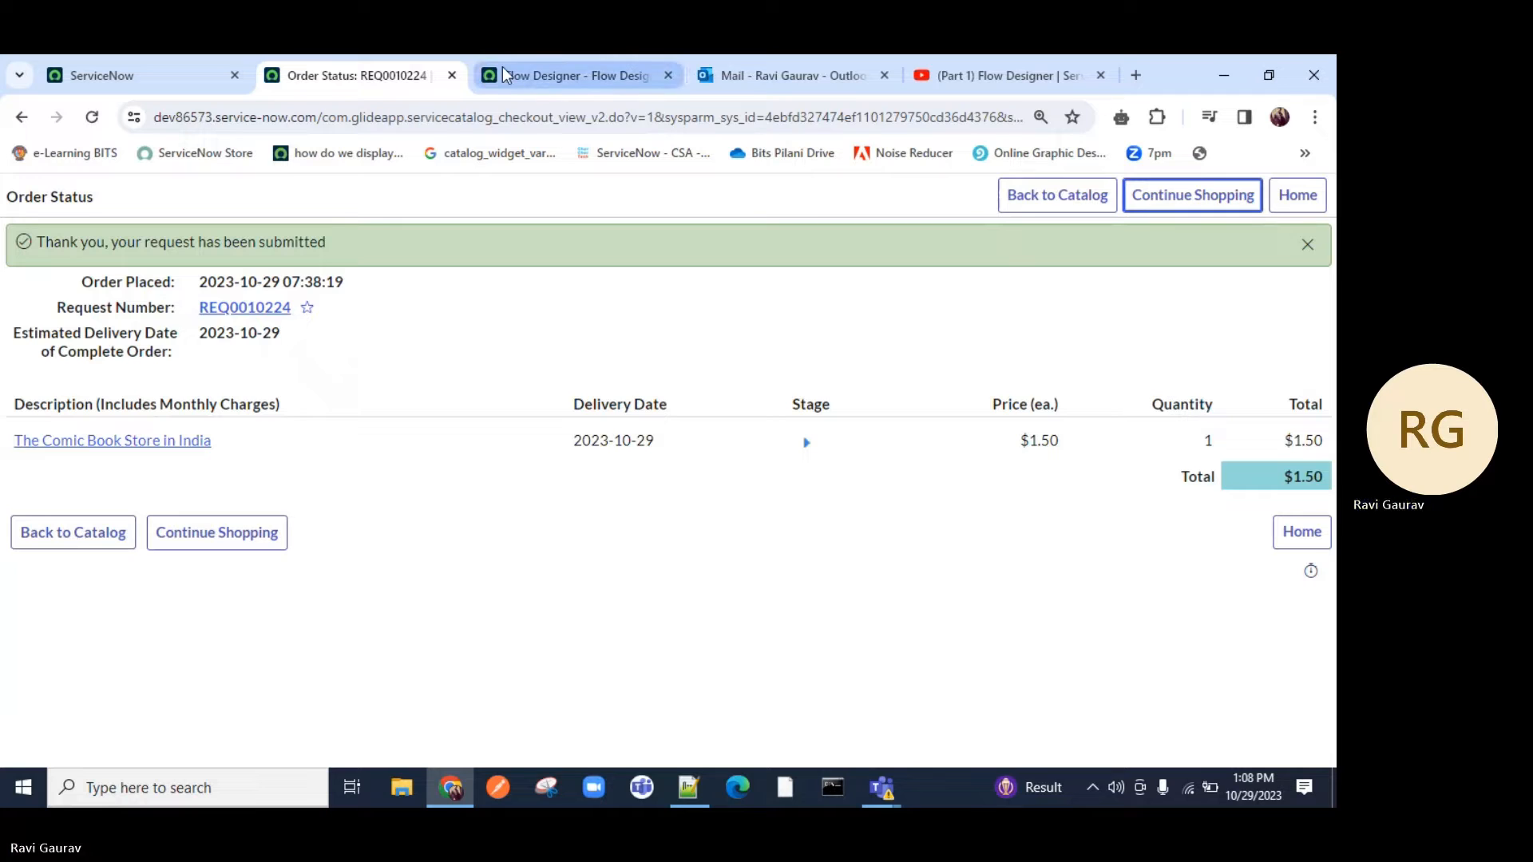
pyautogui.scroll(4, 243, 463)
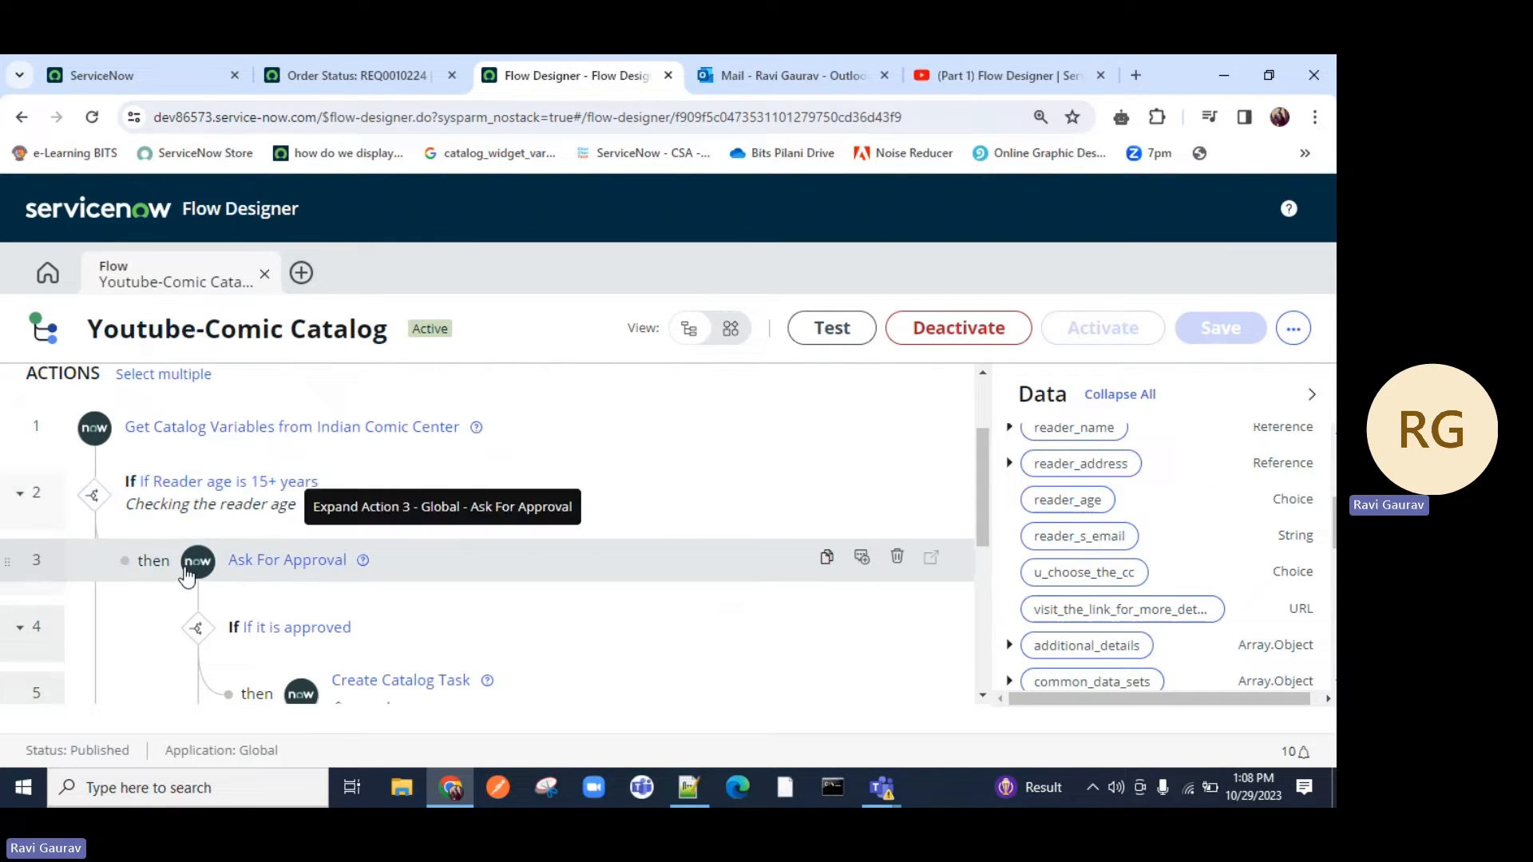
pyautogui.scroll(-1, 310, 569)
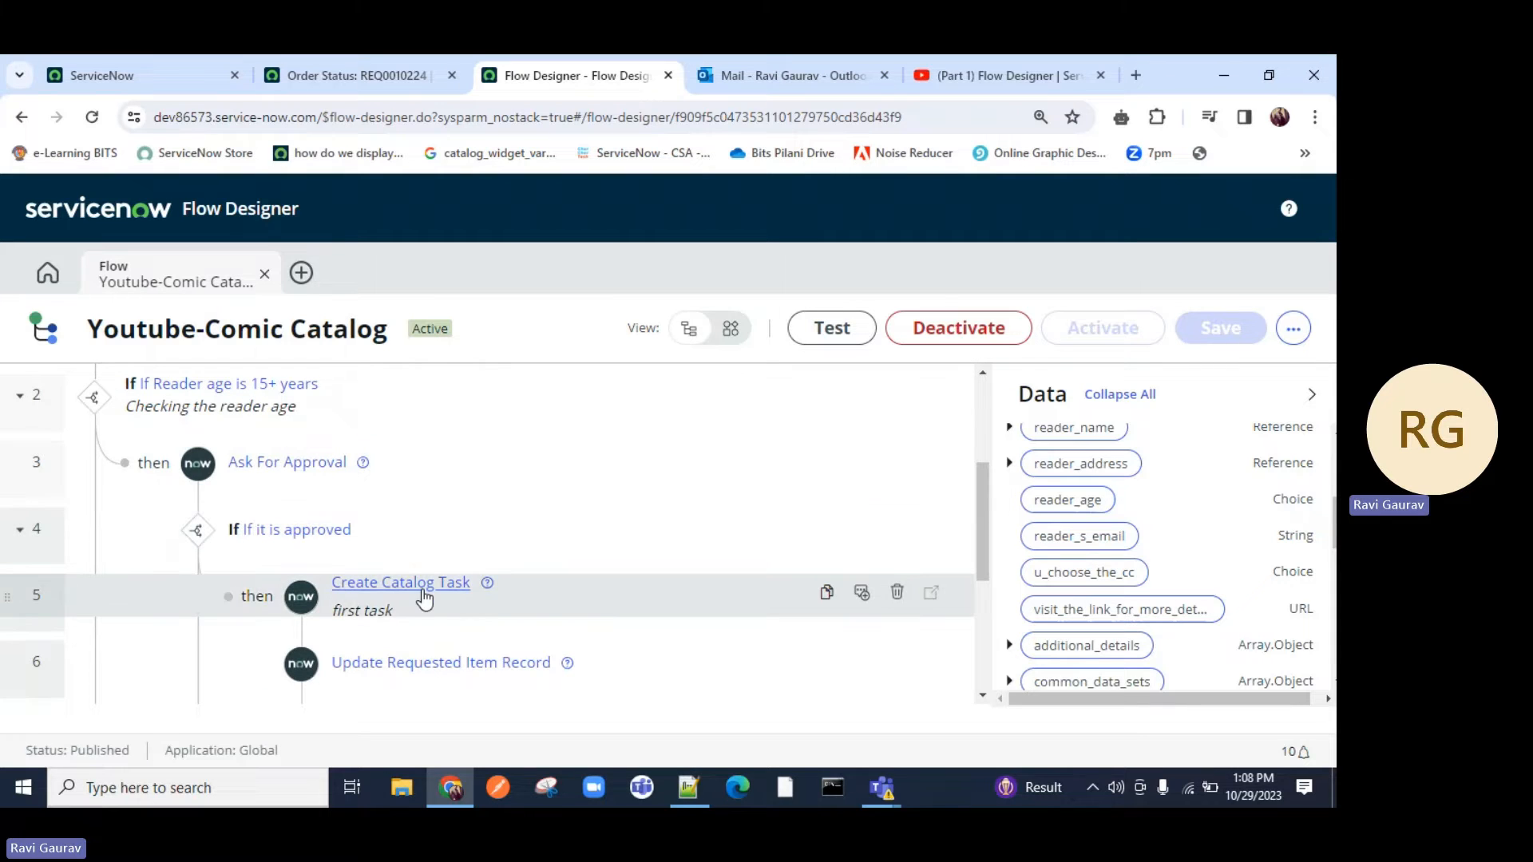
pyautogui.scroll(-2, 506, 568)
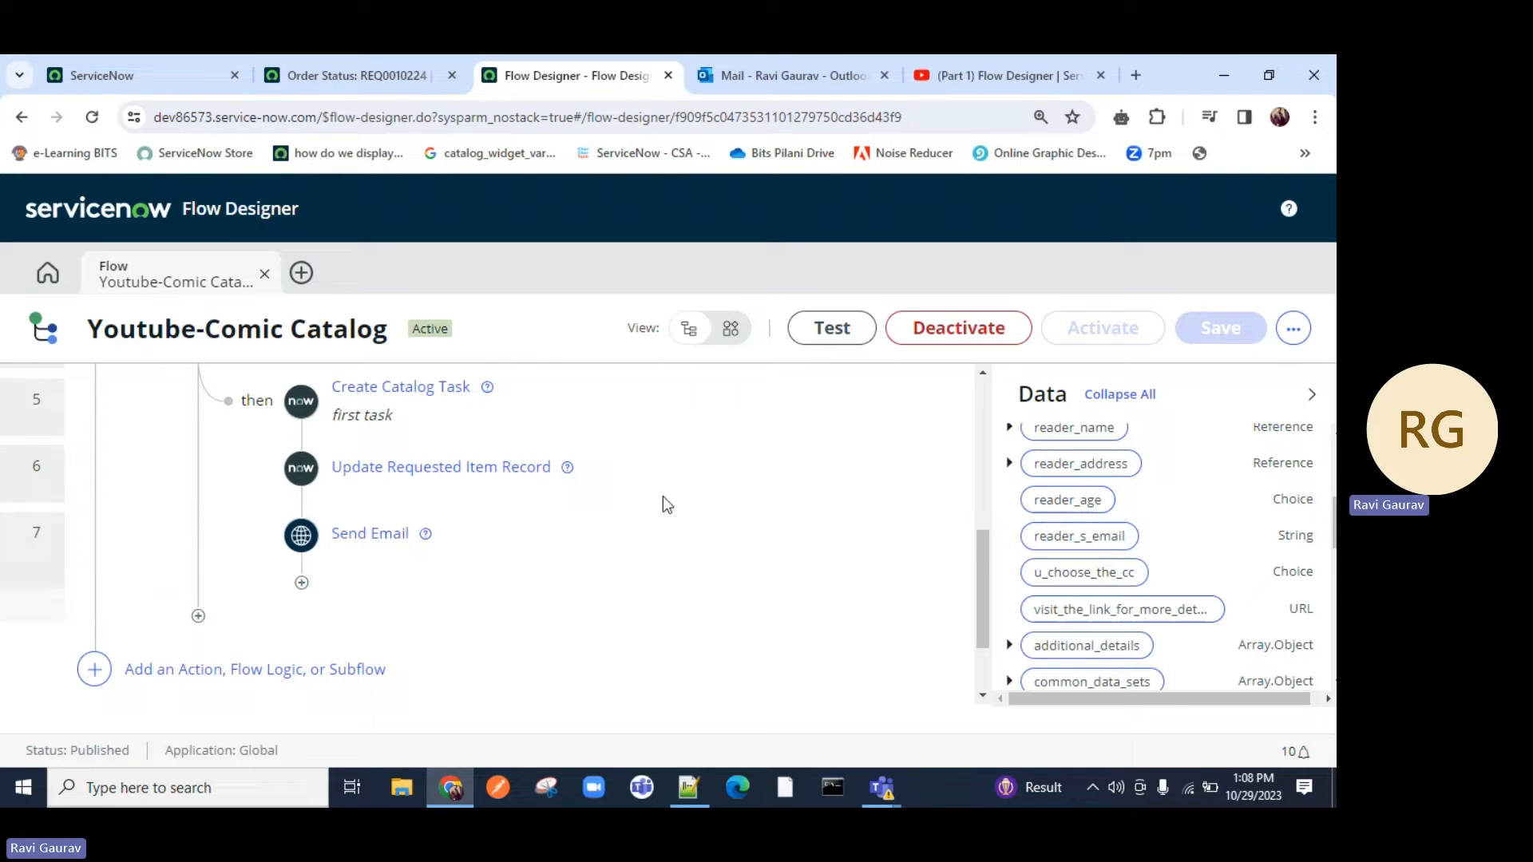
# Step: Search the ServiceNow navigator for "emails" and open the System Logs Emails list in a new tab
pyautogui.click(147, 74)
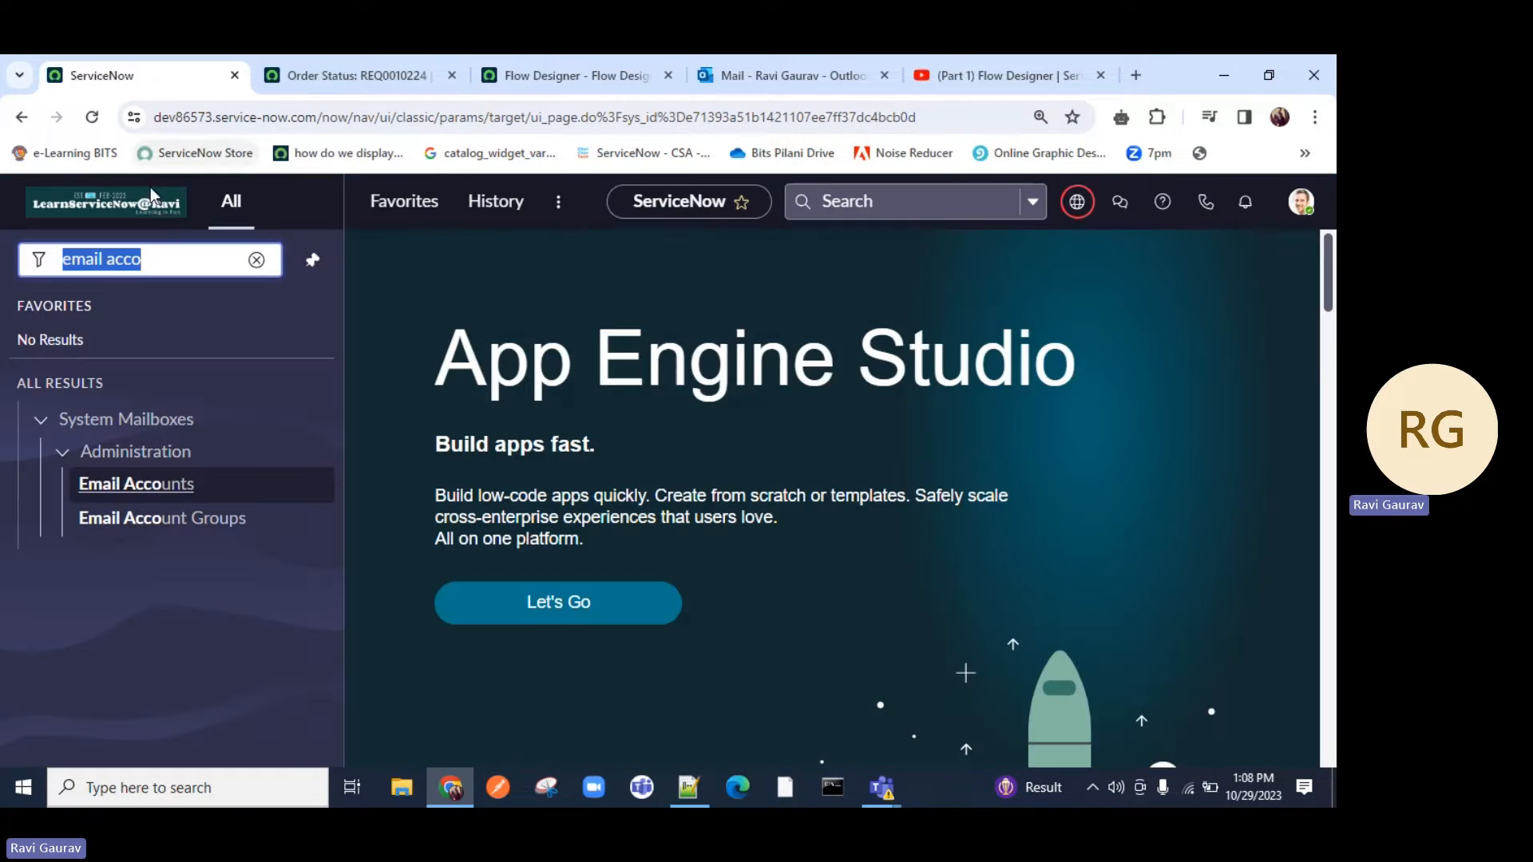
pyautogui.write('emails')
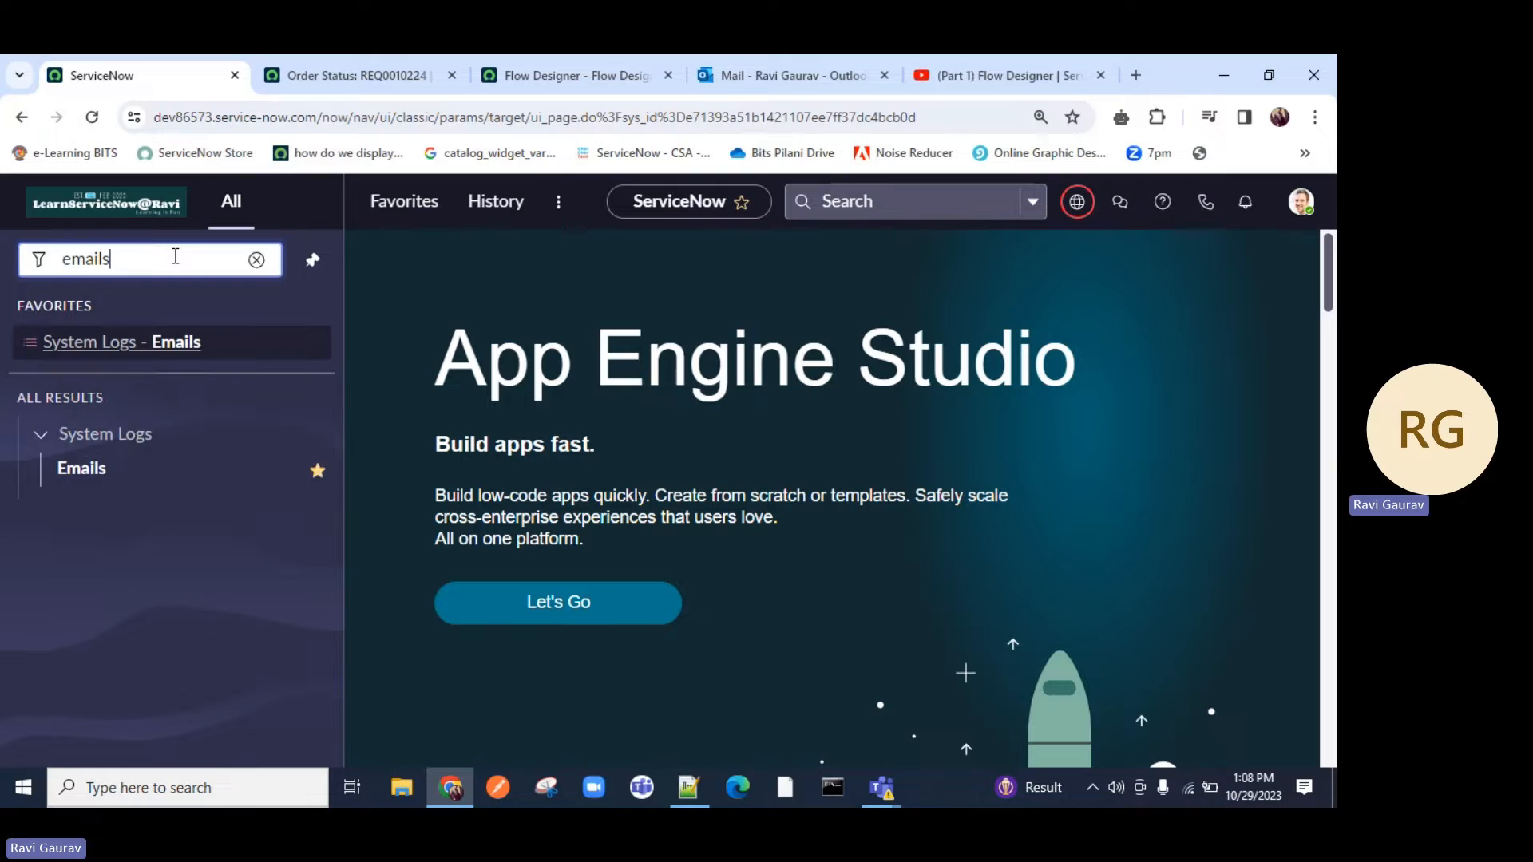
pyautogui.hotkey('shift', 'Left')
pyautogui.hotkey('shift', 'Left')
pyautogui.hotkey('shift', 'Left')
pyautogui.hotkey('shift', 'Left')
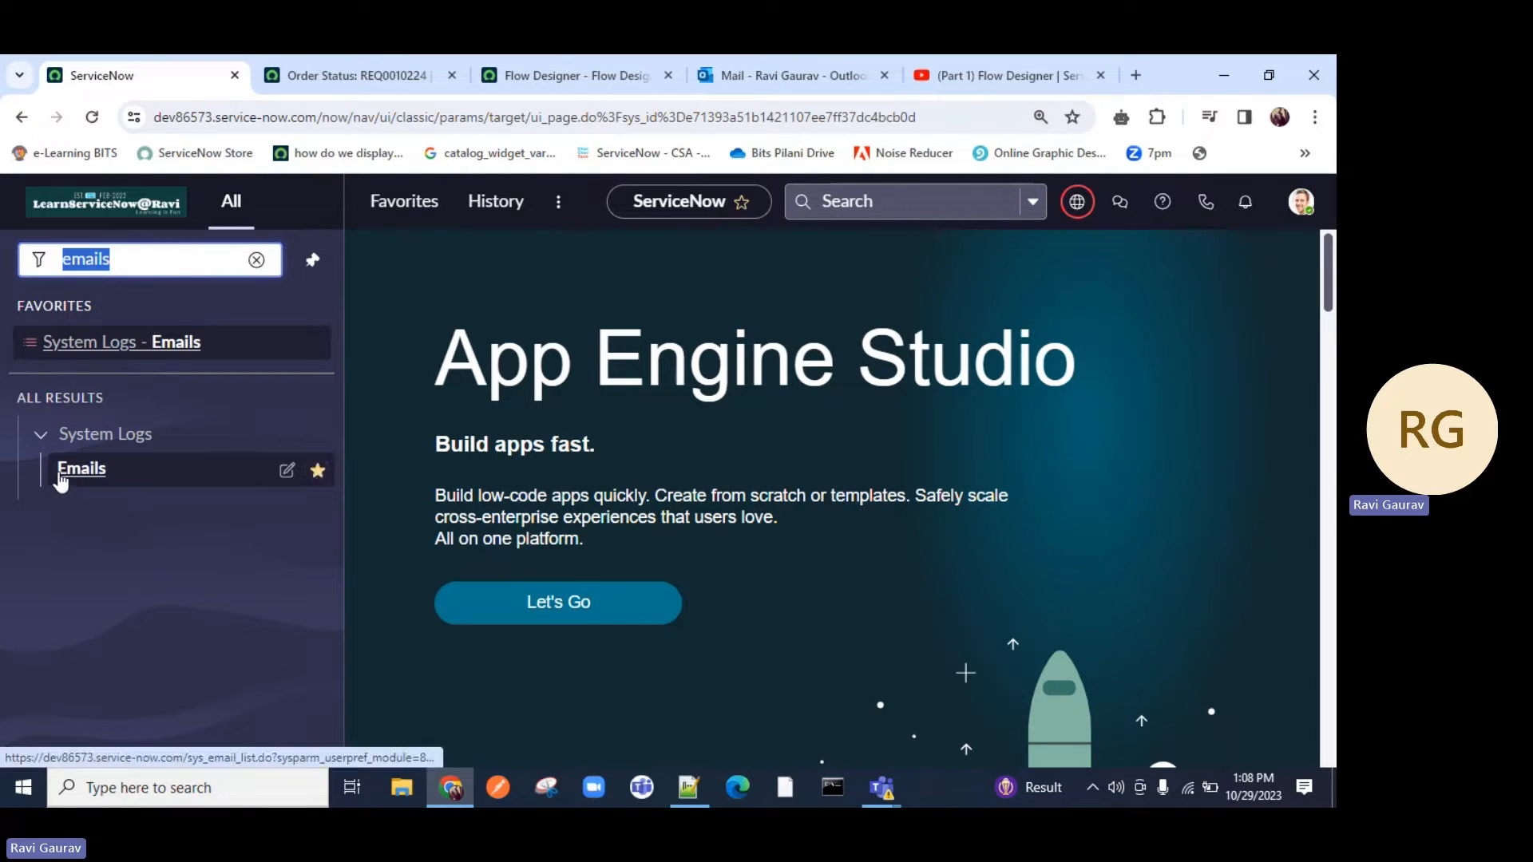
pyautogui.middleClick(60, 478)
pyautogui.click(262, 81)
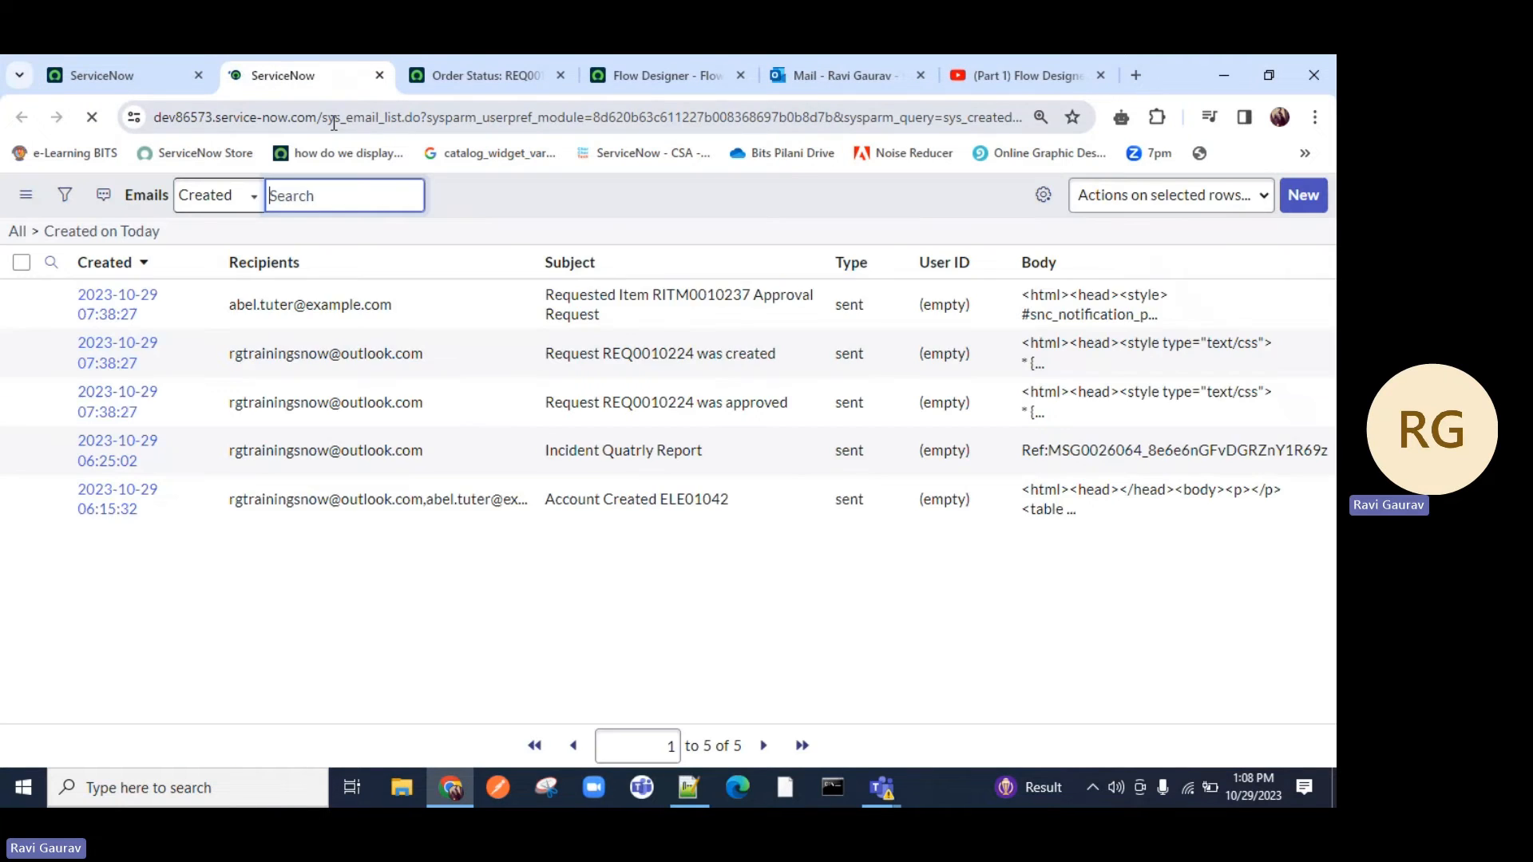
pyautogui.moveTo(318, 118); pyautogui.dragTo(393, 117)
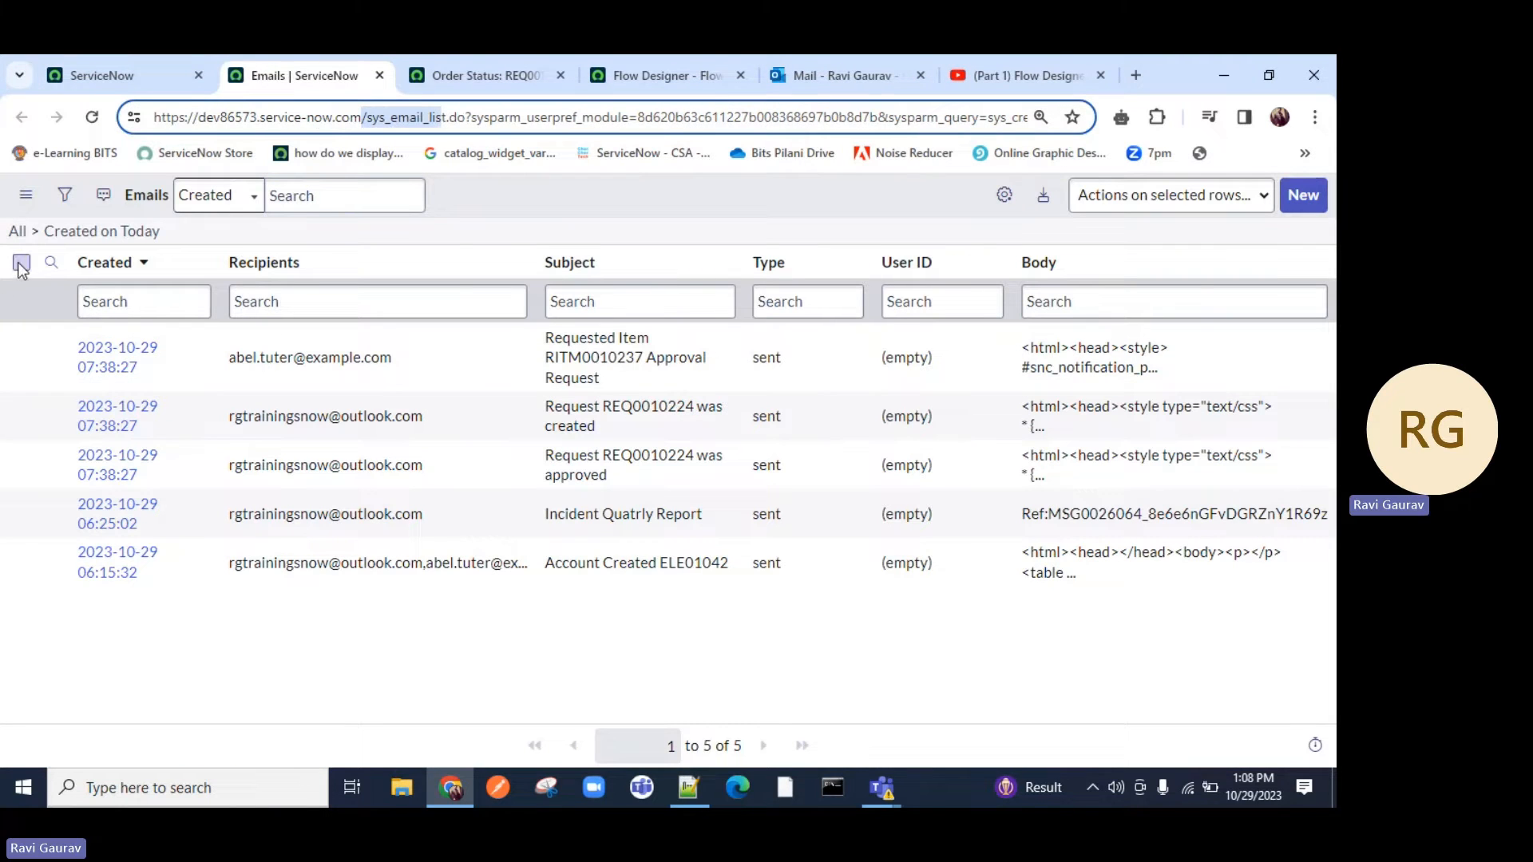
# Step: Delete all of today's records from the Emails list
pyautogui.click(22, 262)
pyautogui.click(1226, 209)
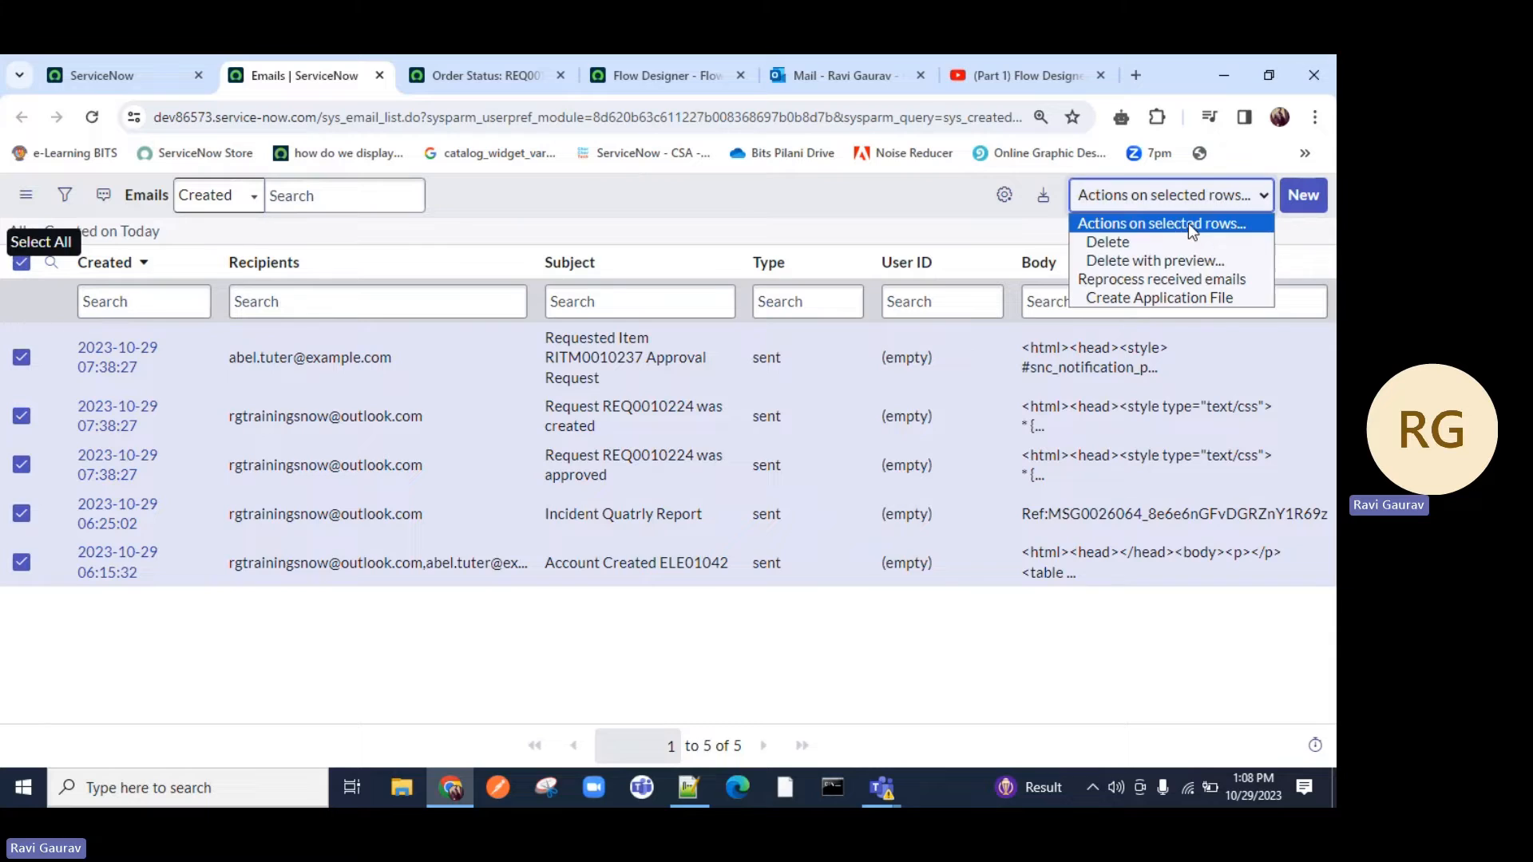
pyautogui.click(1118, 242)
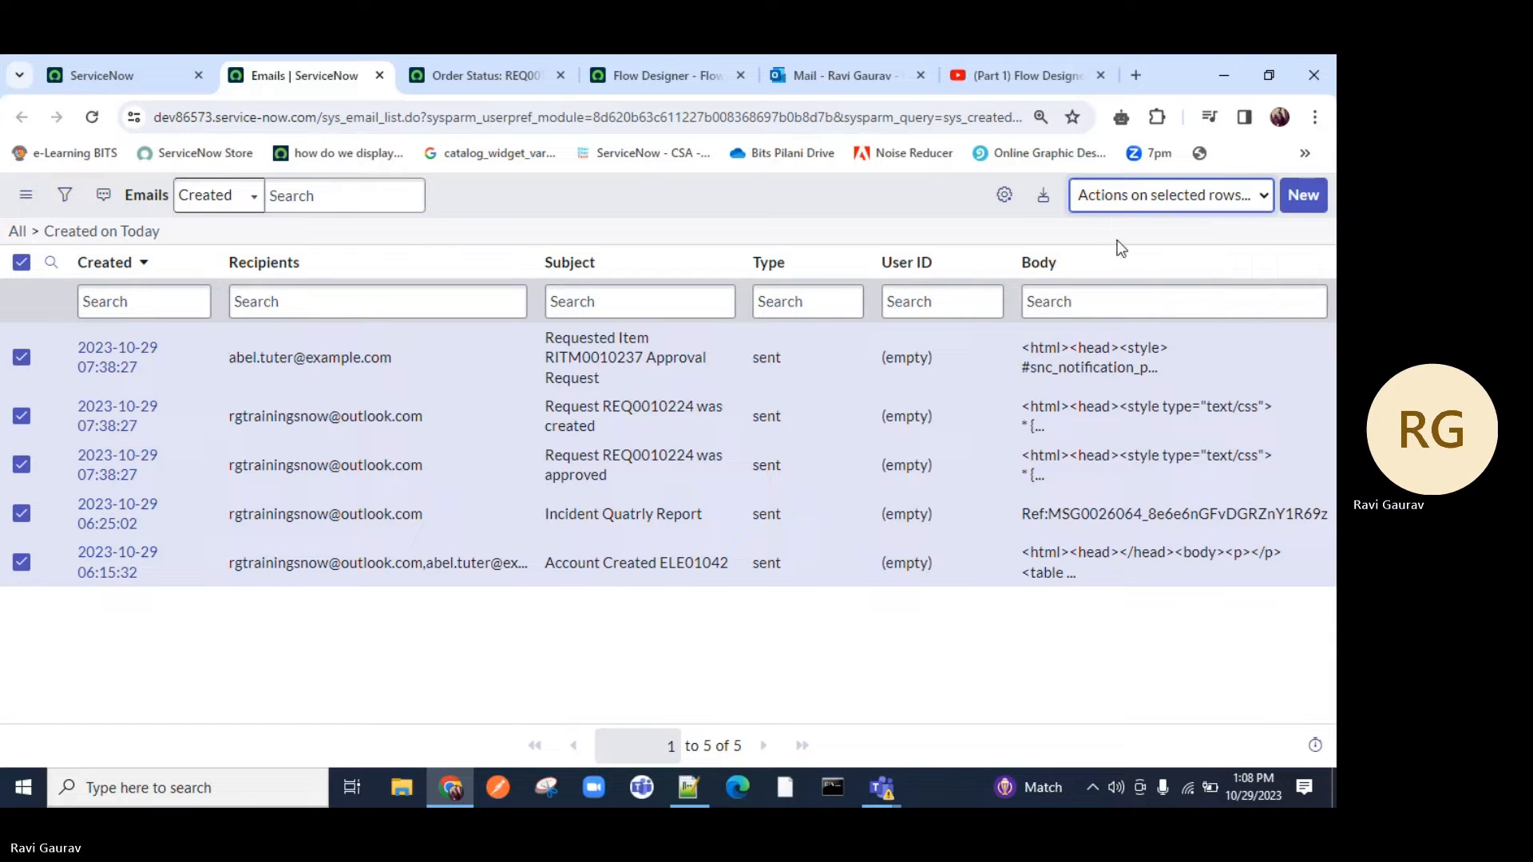
pyautogui.click(1130, 209)
pyautogui.click(1101, 244)
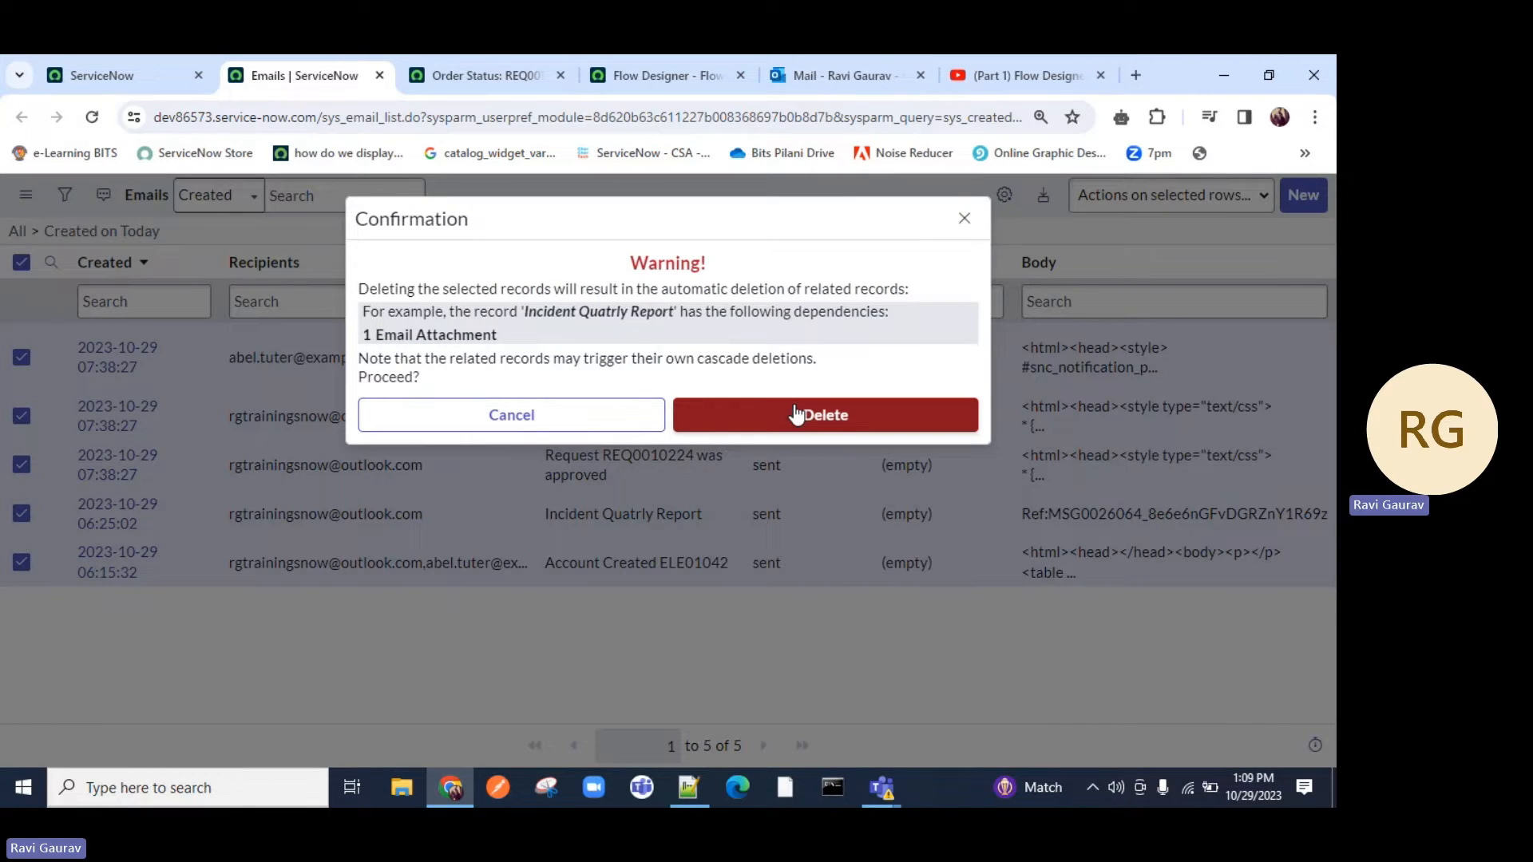
pyautogui.click(796, 413)
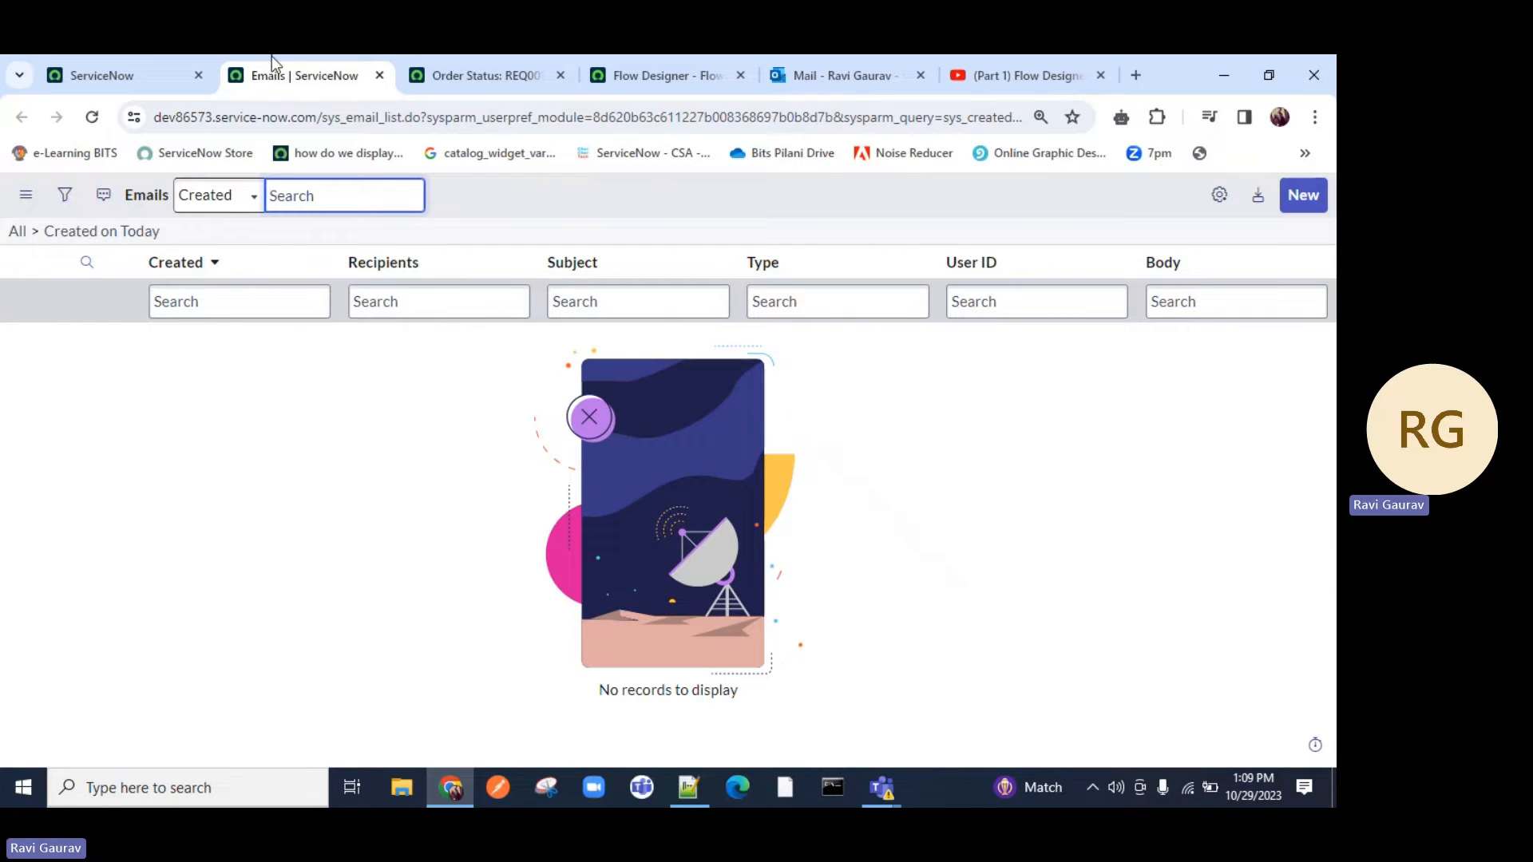
# Step: Open the requested item record from The Comic Book Store in India order and review its variables and catalog tasks
pyautogui.click(515, 78)
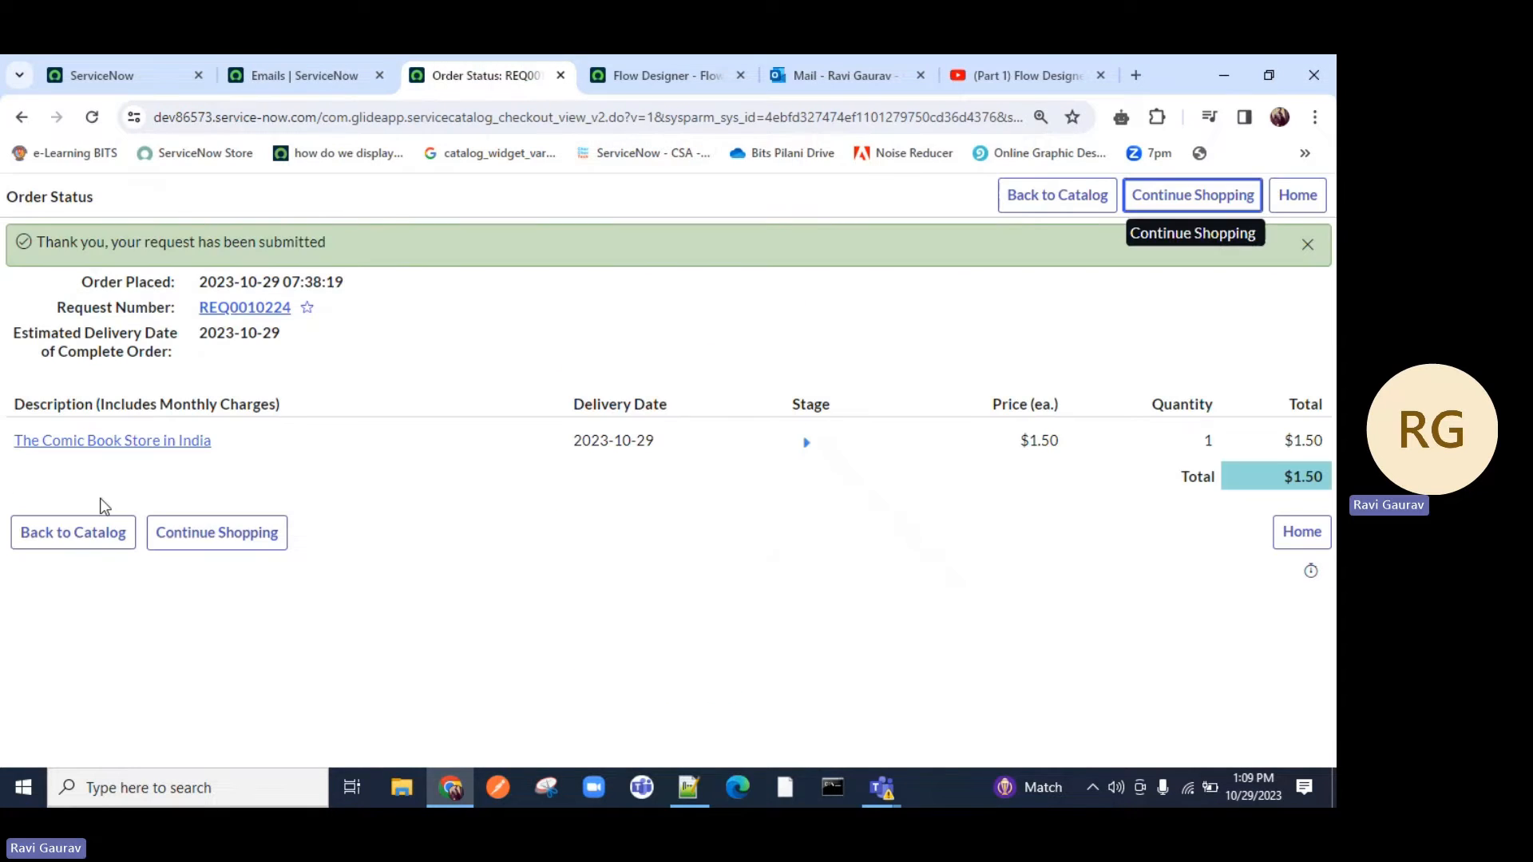
pyautogui.click(113, 441)
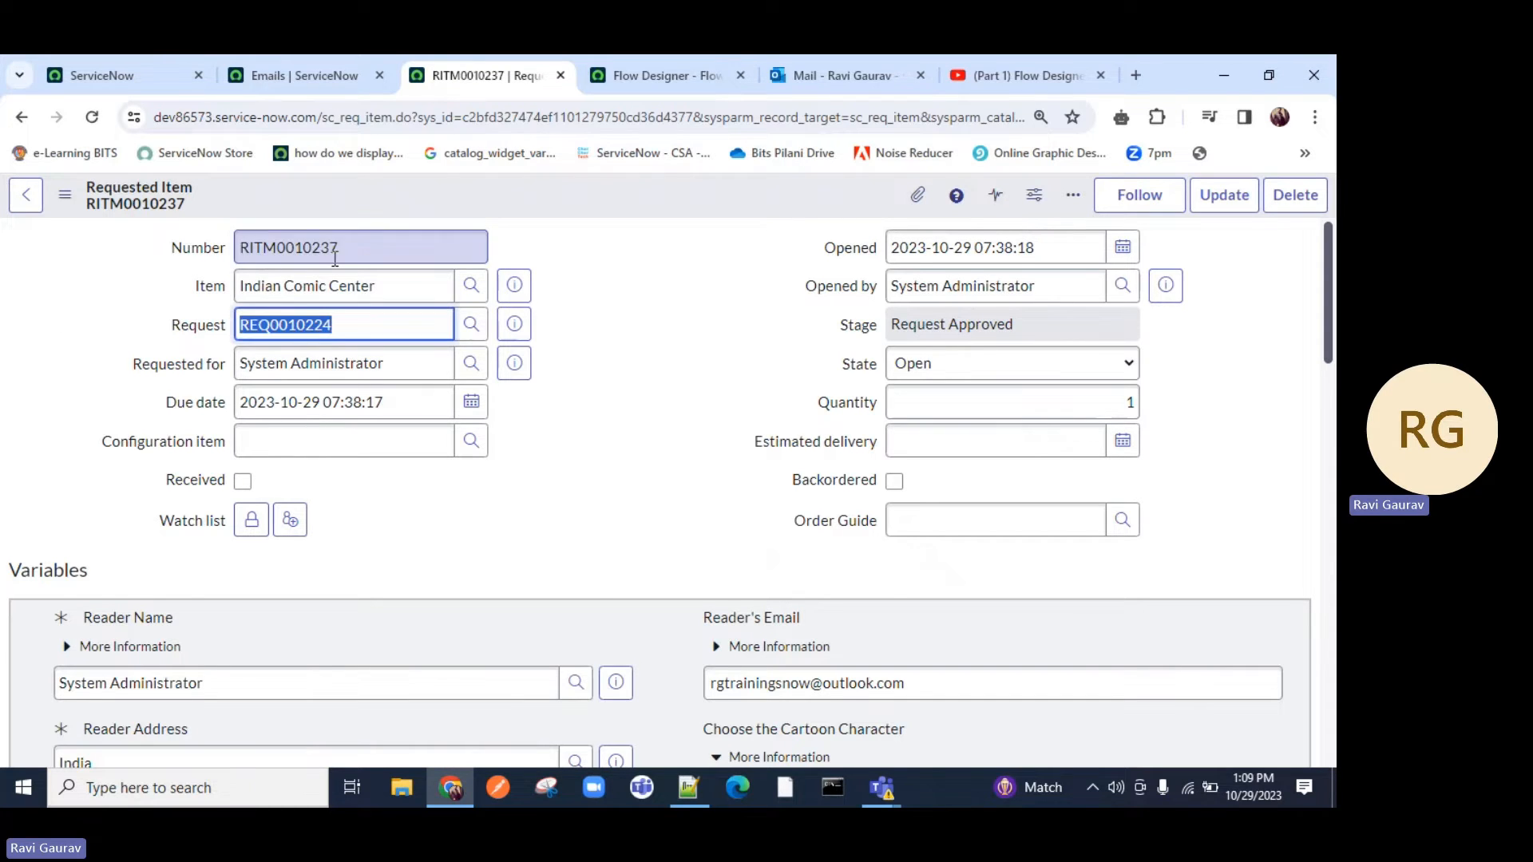
pyautogui.scroll(-15, 544, 438)
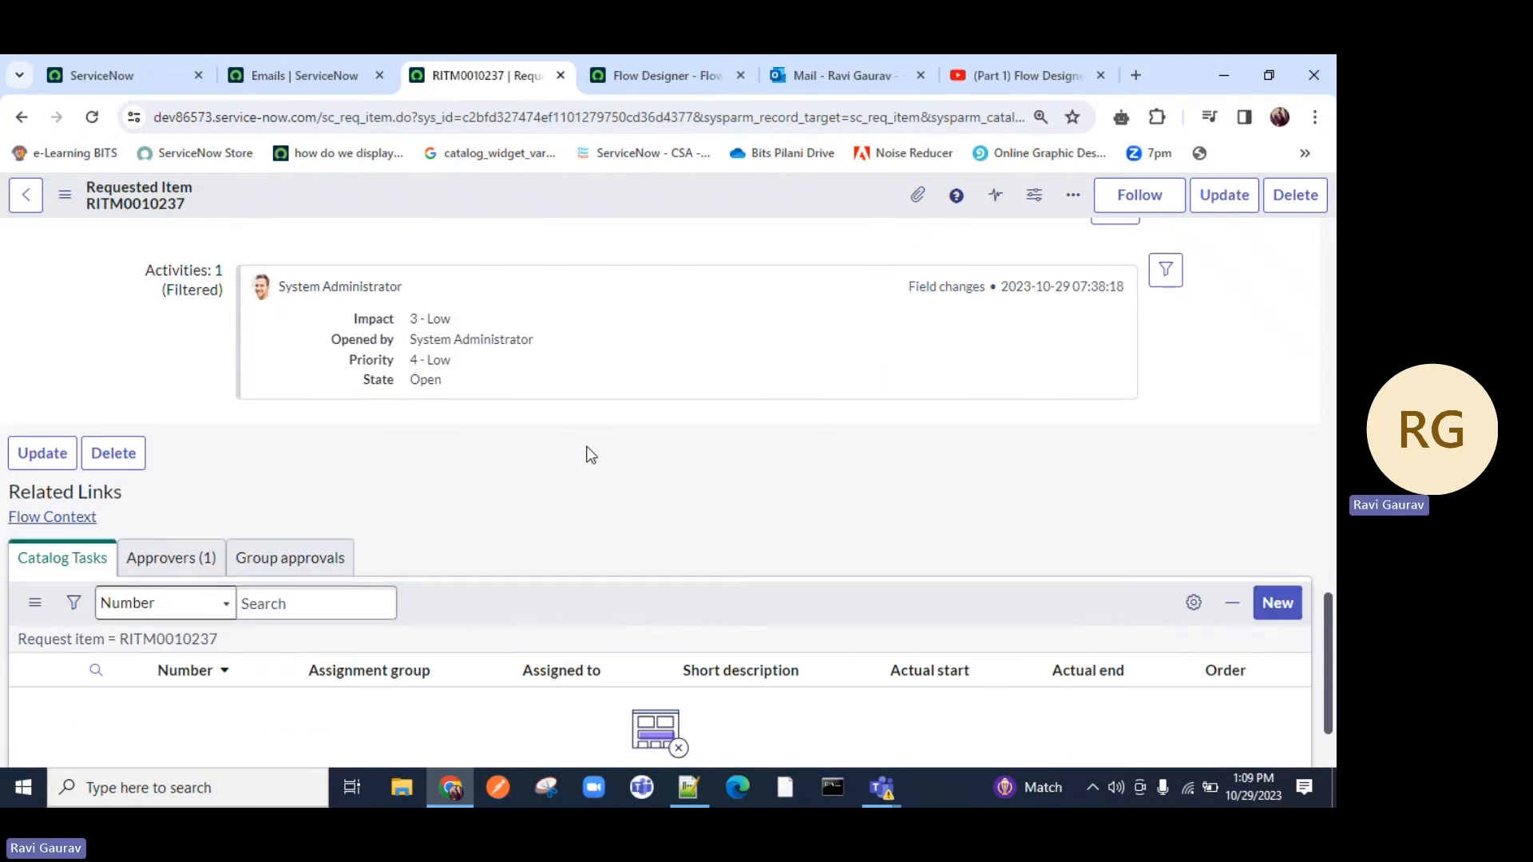
pyautogui.scroll(10, 587, 450)
pyautogui.scroll(-2, 335, 335)
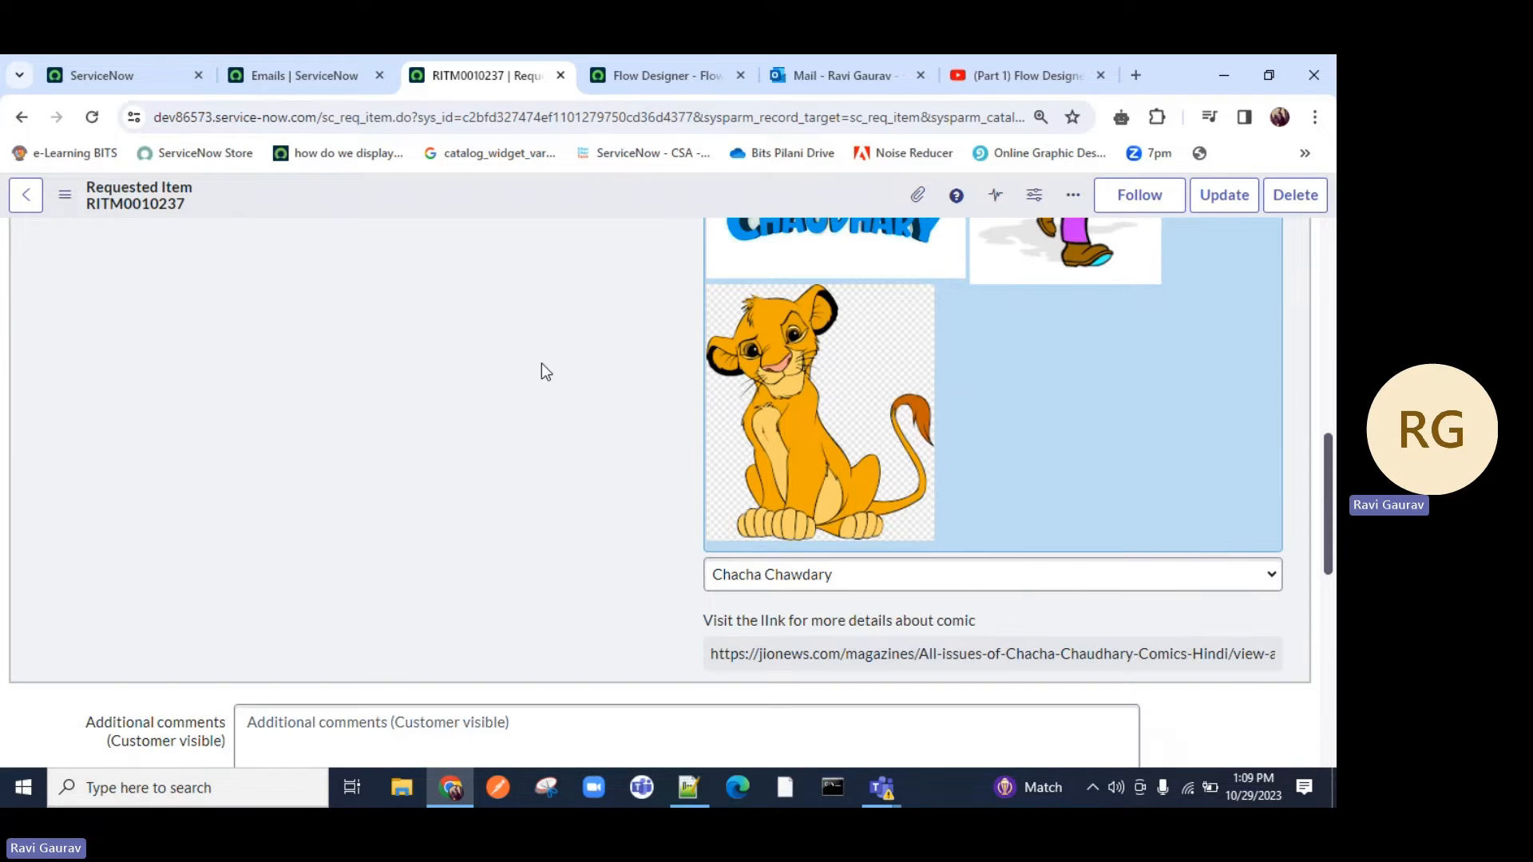
pyautogui.scroll(-2, 495, 551)
pyautogui.scroll(-5, 166, 503)
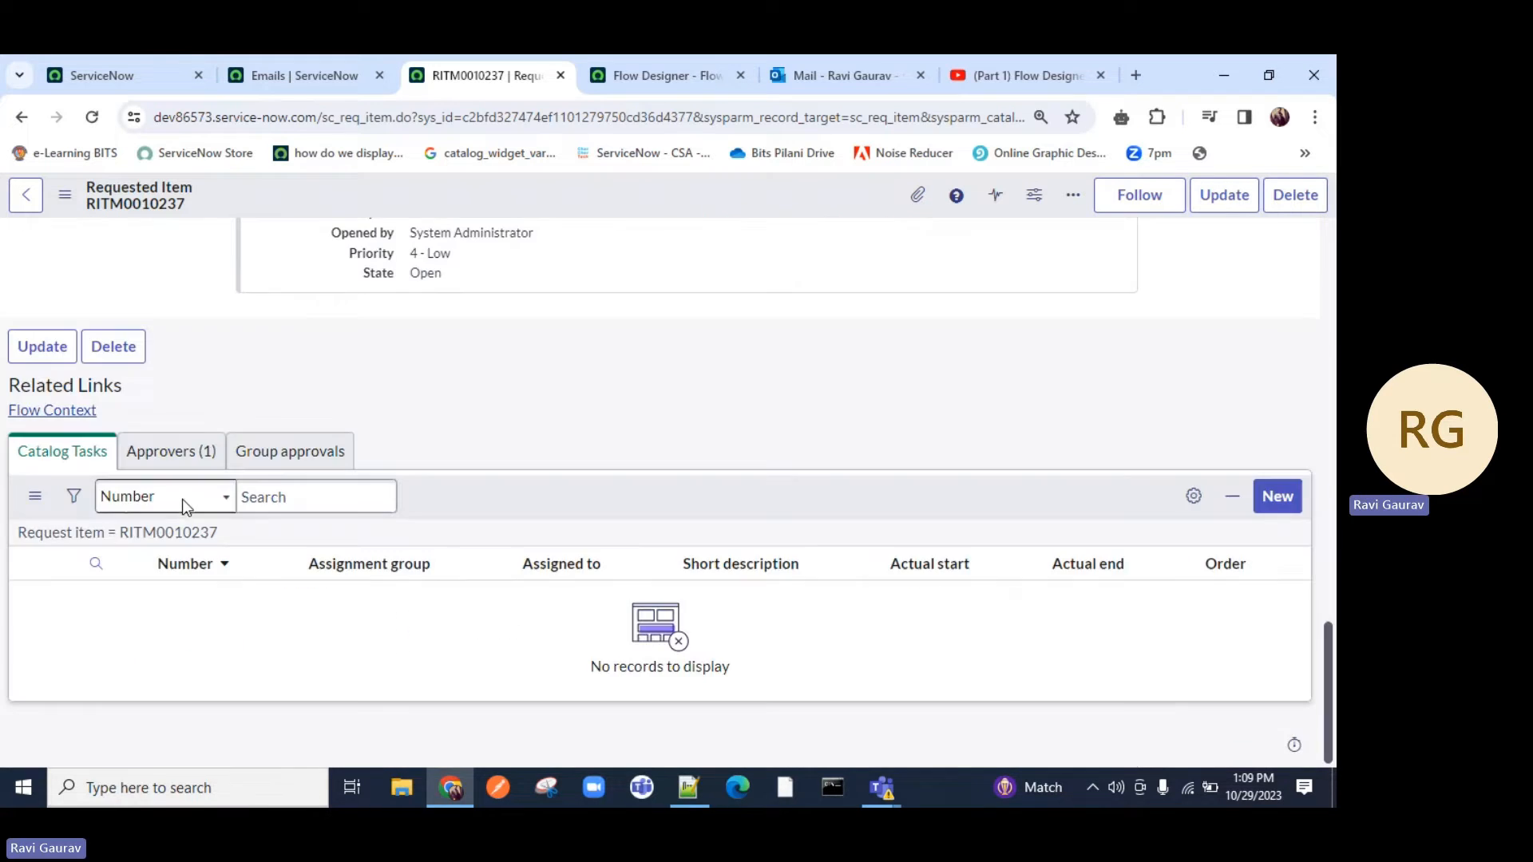
# Step: Approve the requested approval in the requested item's Approvers list
pyautogui.click(171, 490)
pyautogui.moveTo(177, 633); pyautogui.dragTo(97, 634)
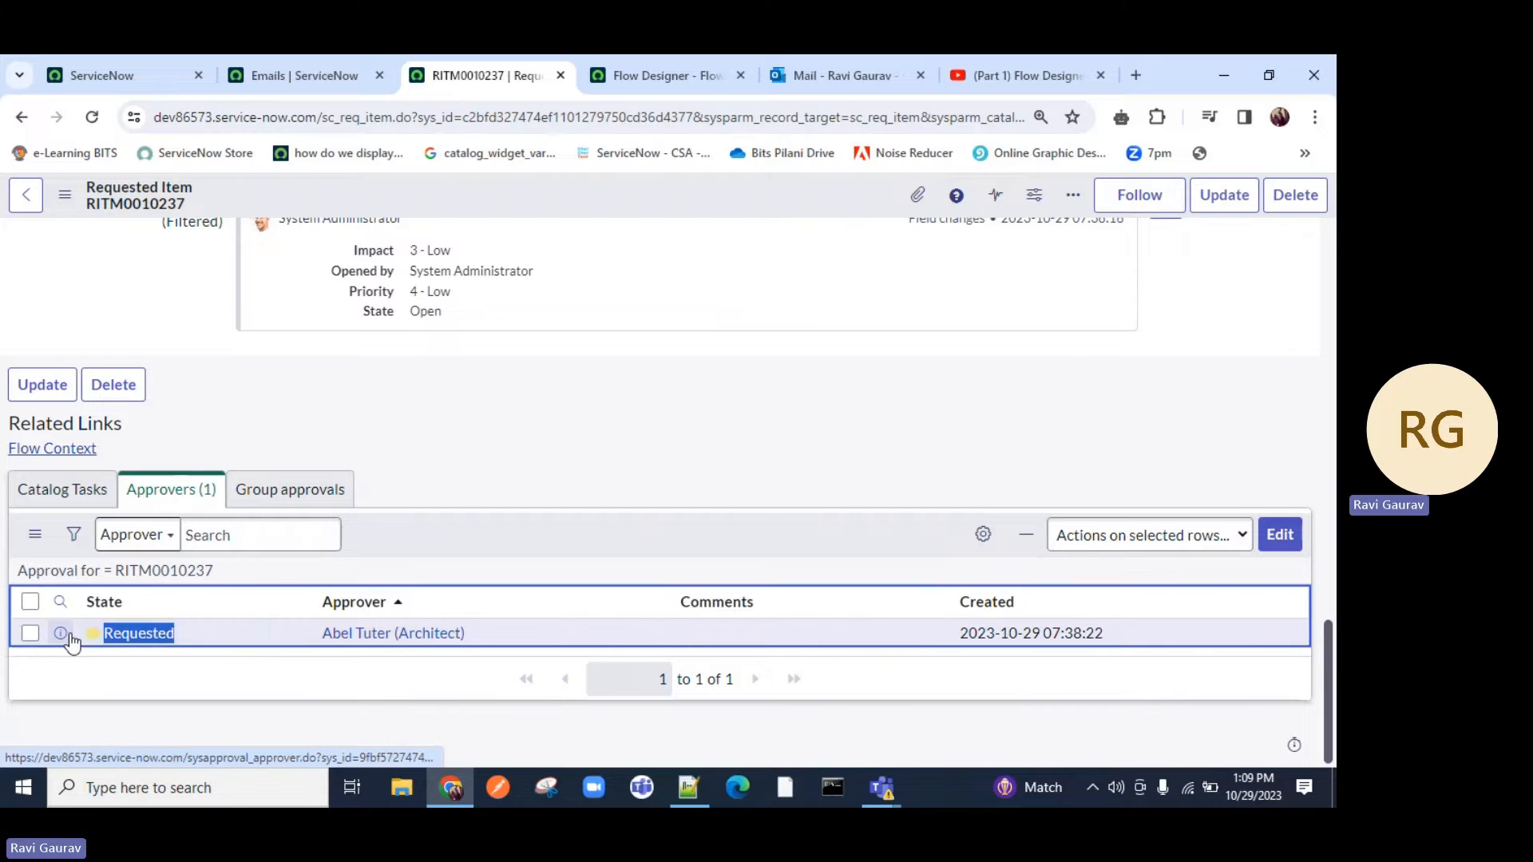
pyautogui.rightClick(137, 635)
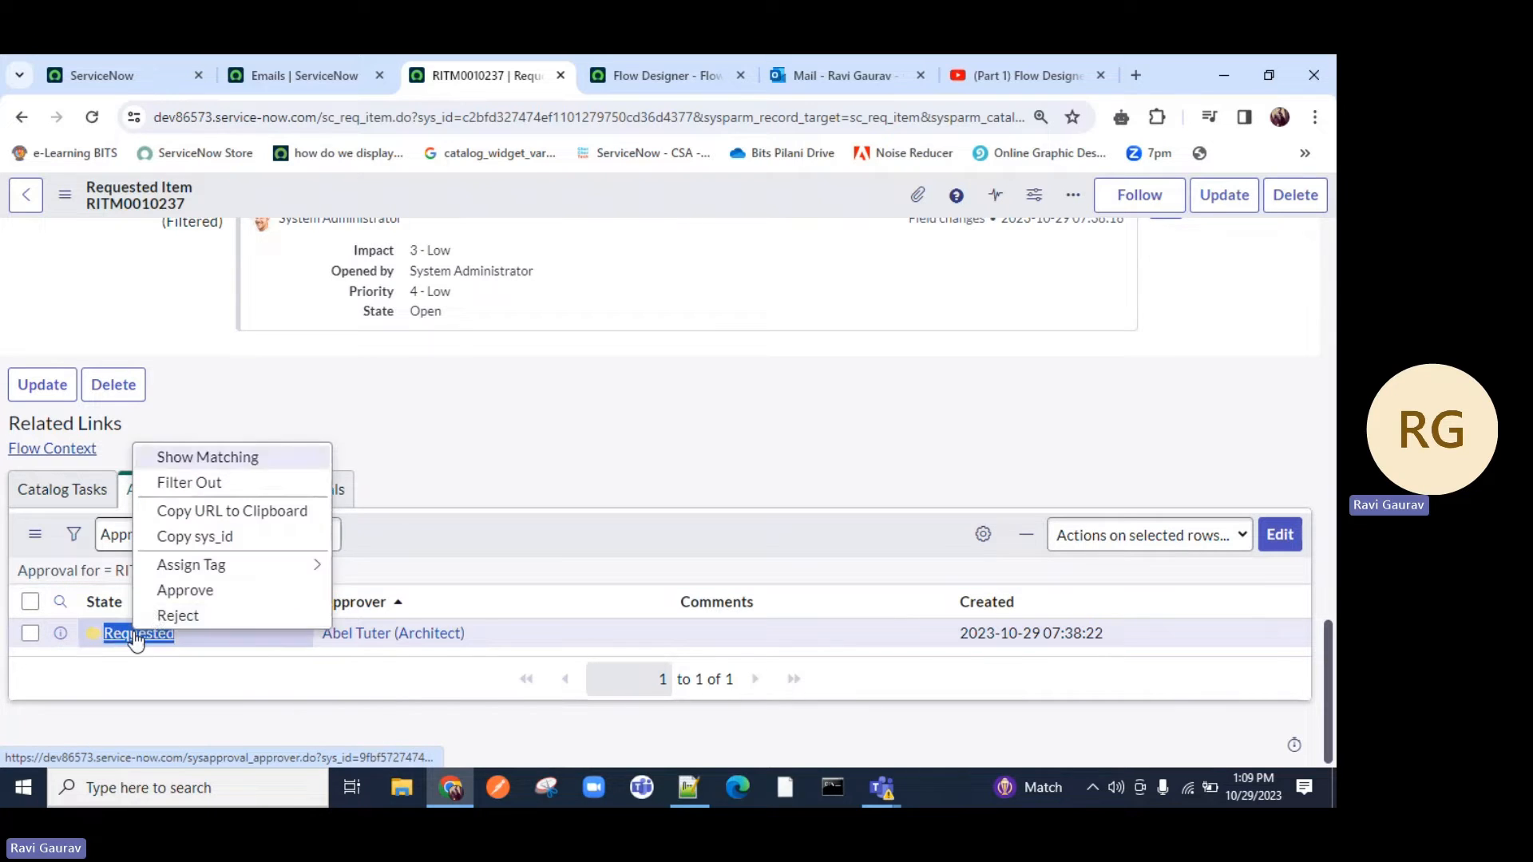
pyautogui.click(162, 594)
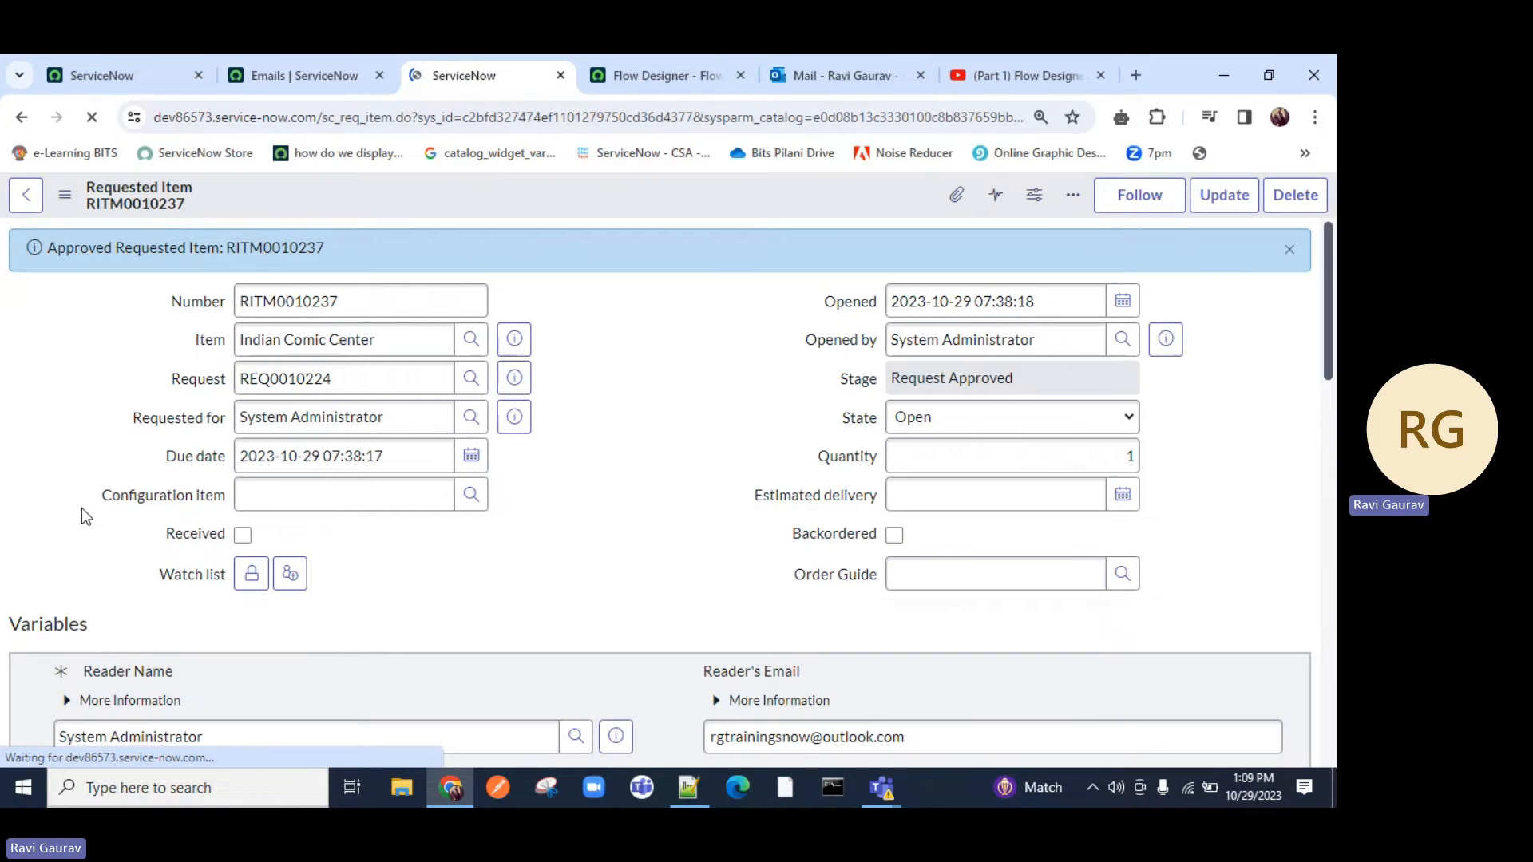
pyautogui.scroll(-2, 246, 533)
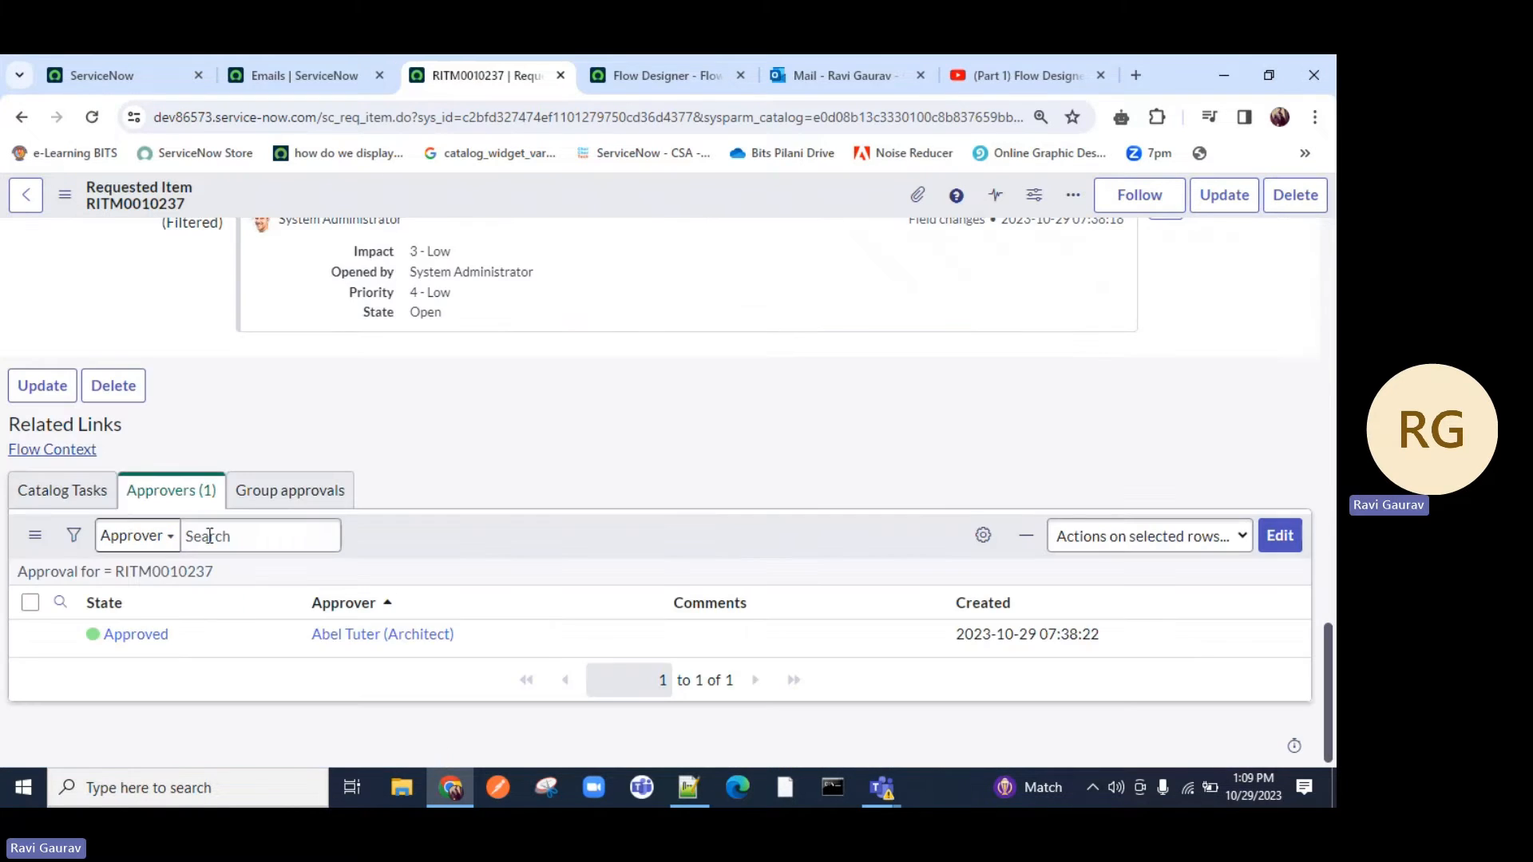
# Step: Close the comic delivery catalog task of the requested item, reload the record and check its state
pyautogui.click(62, 491)
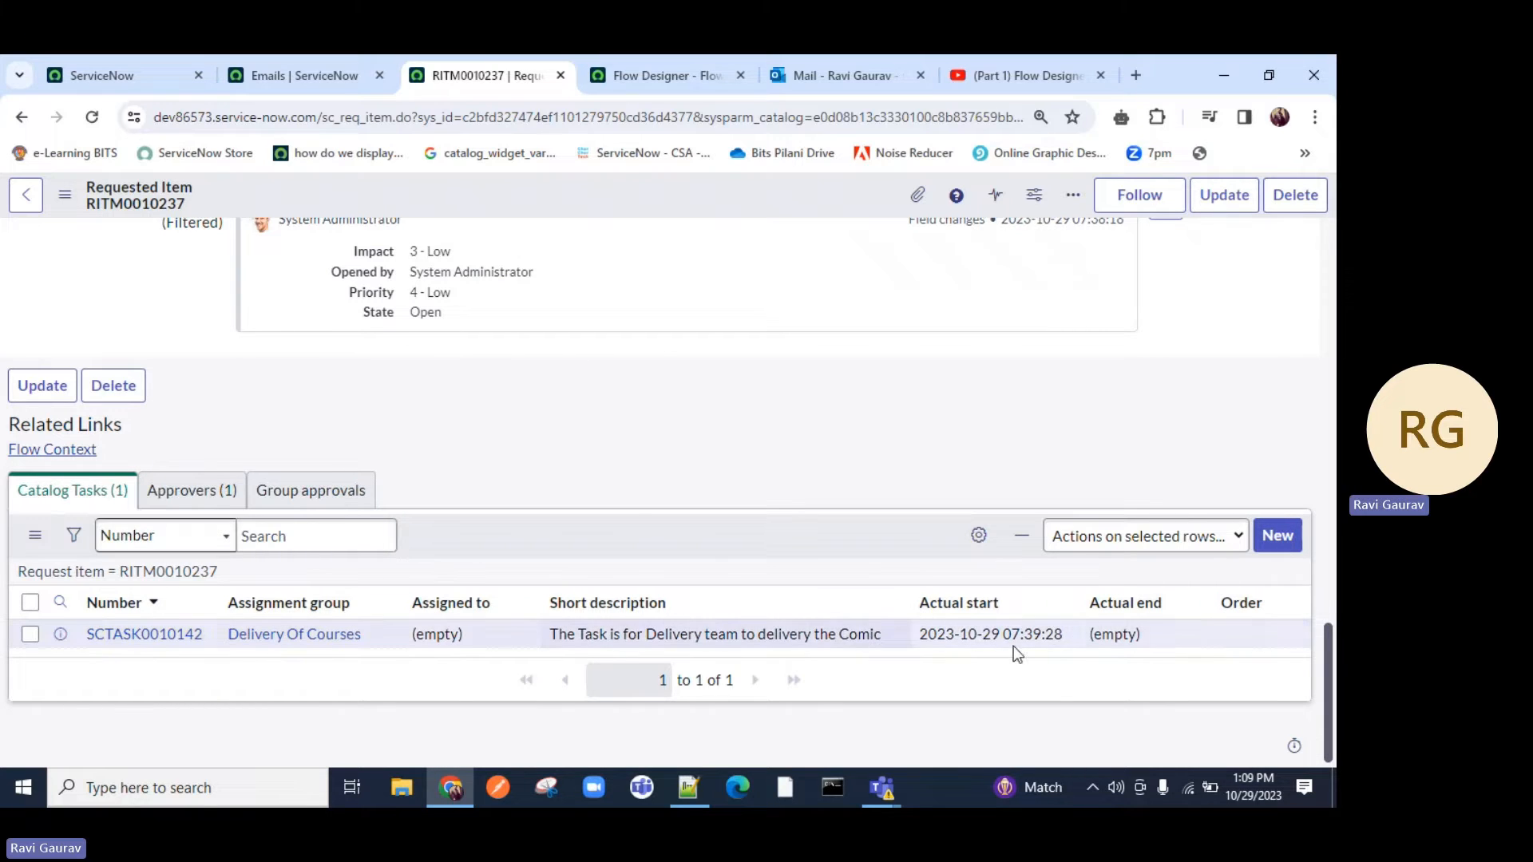
pyautogui.rightClick(179, 636)
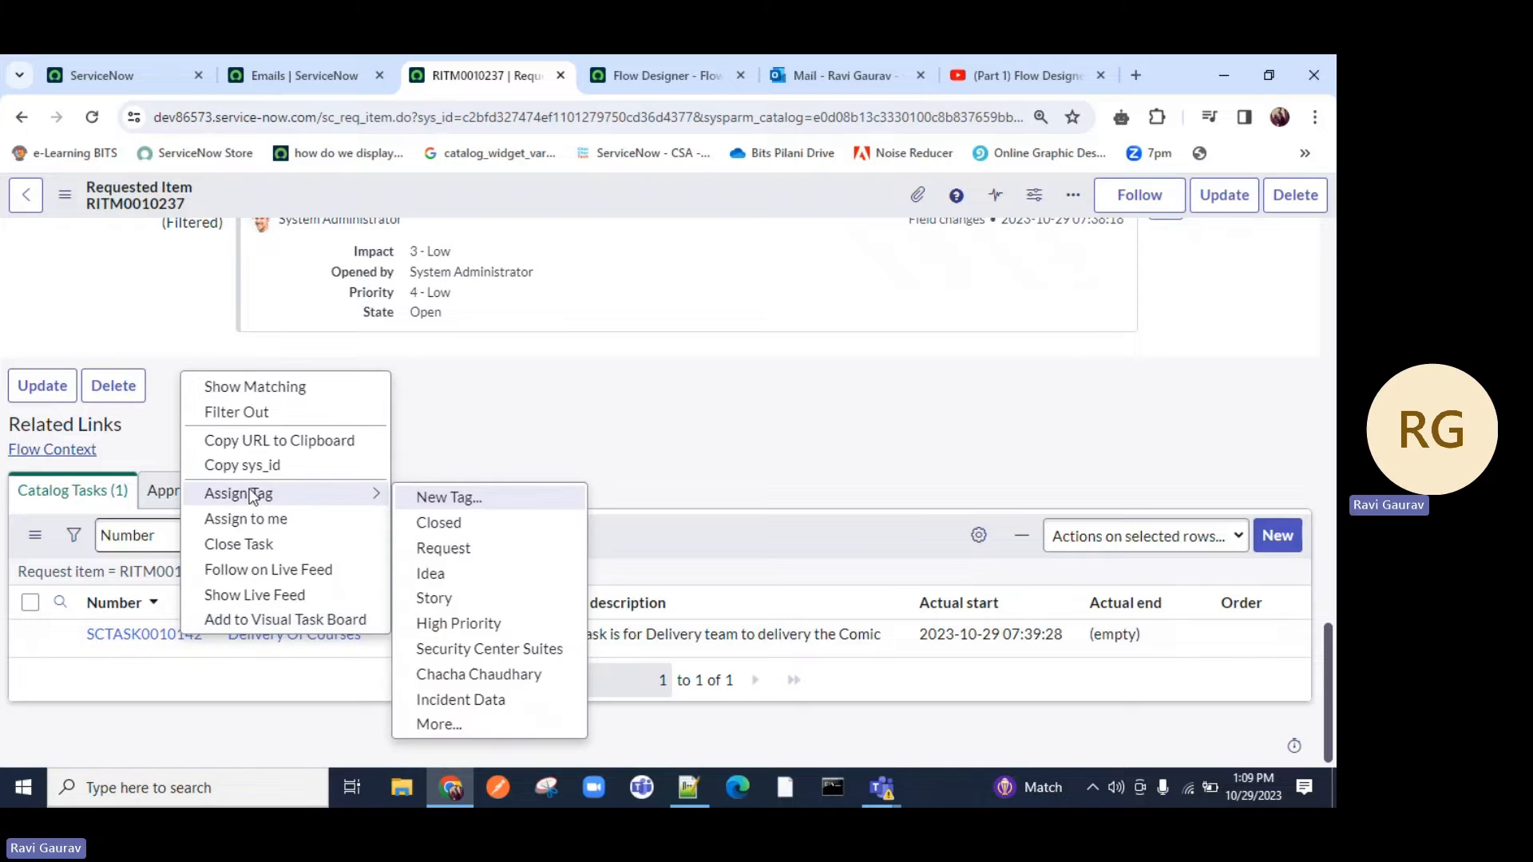
pyautogui.click(243, 545)
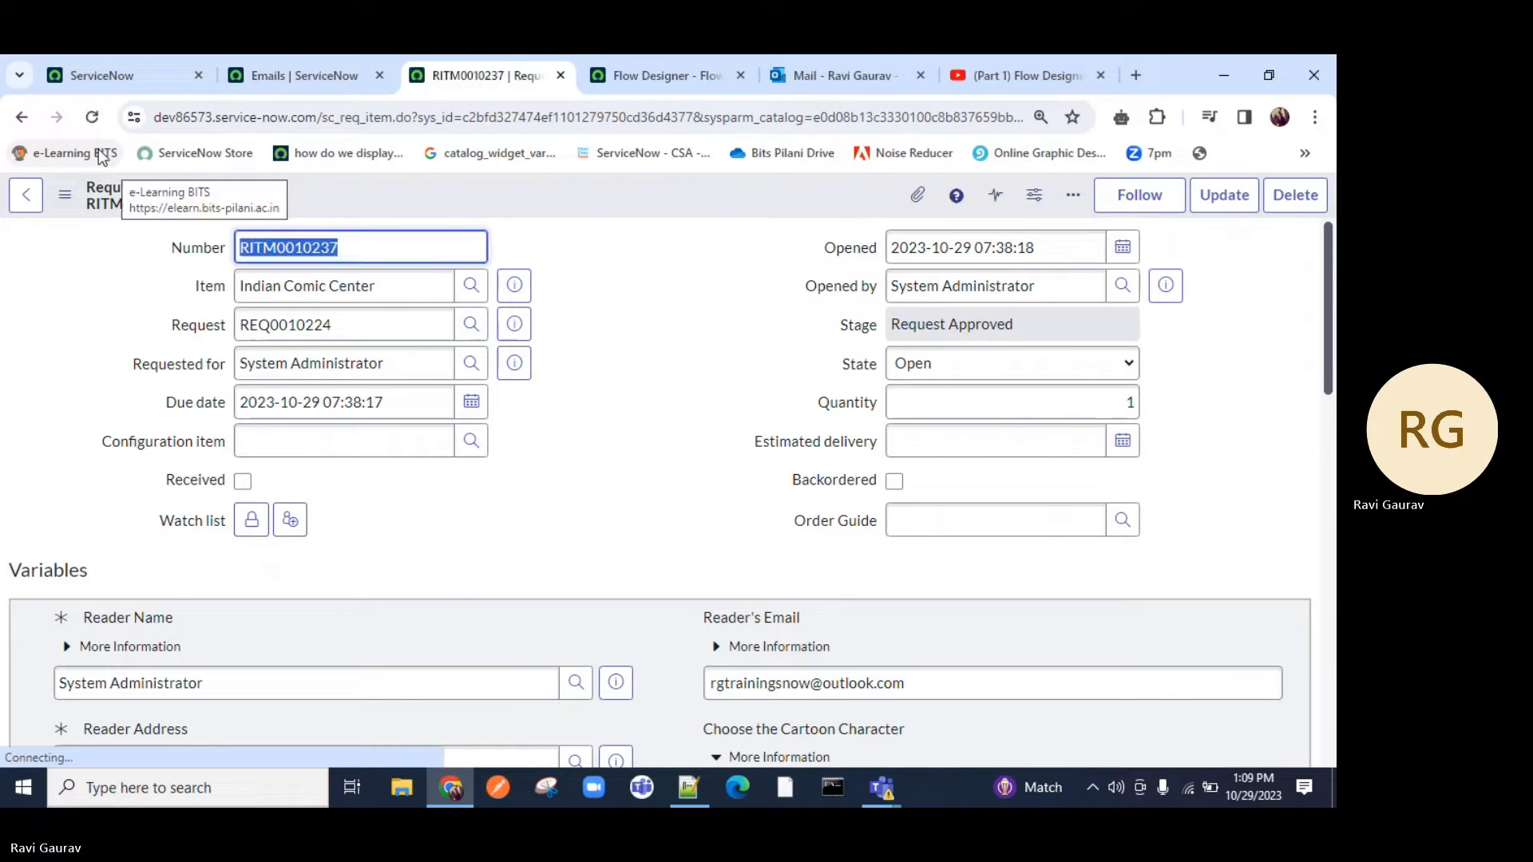
pyautogui.click(93, 120)
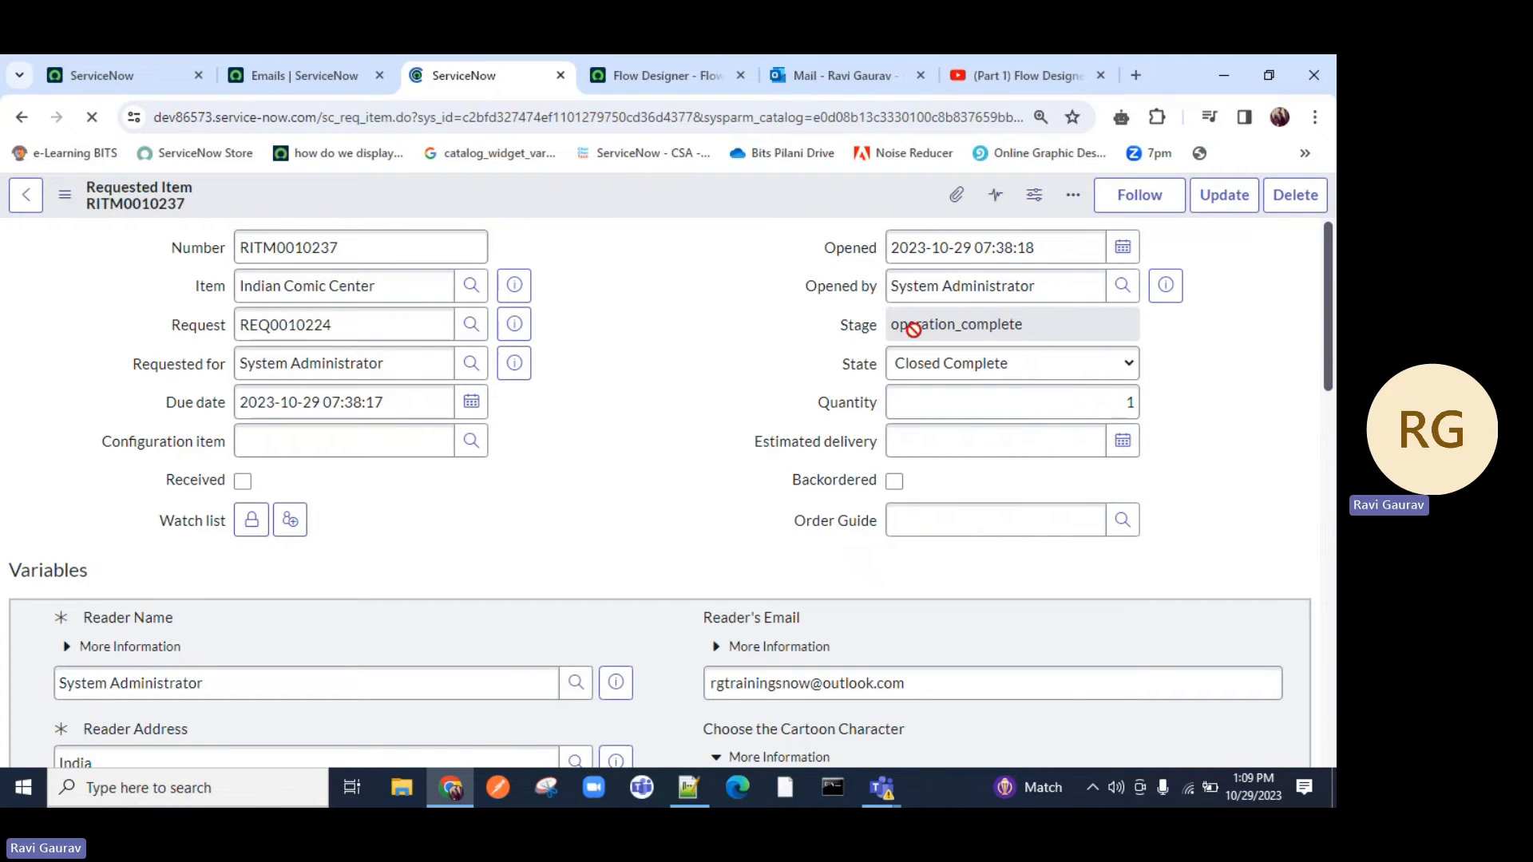
pyautogui.scroll(-20, 559, 364)
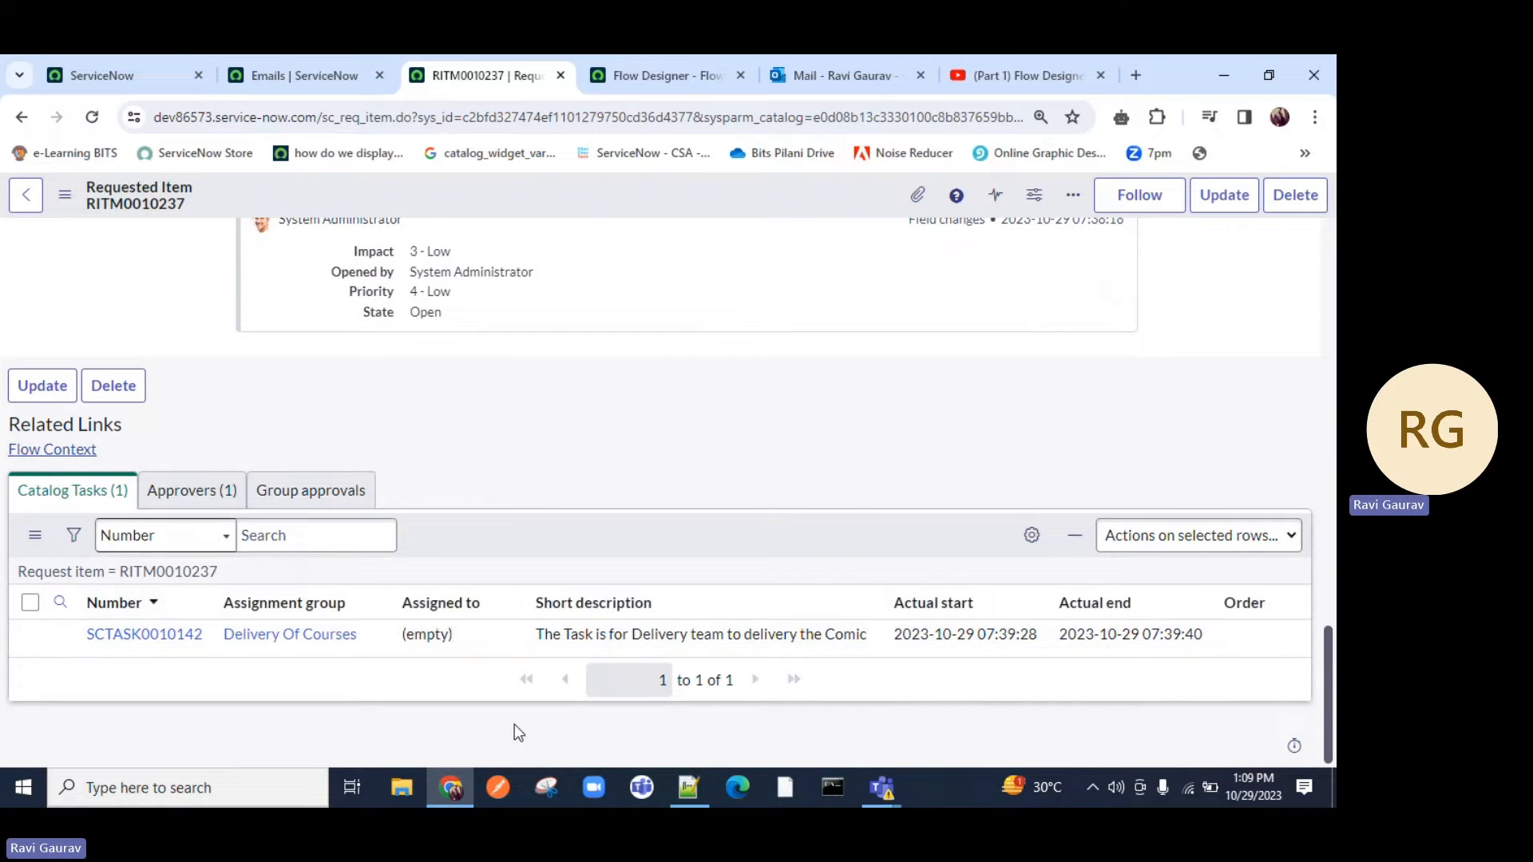
# Step: Reload the Emails list and open the "Comics Ordered" email record in a new tab to check its contents
pyautogui.click(264, 85)
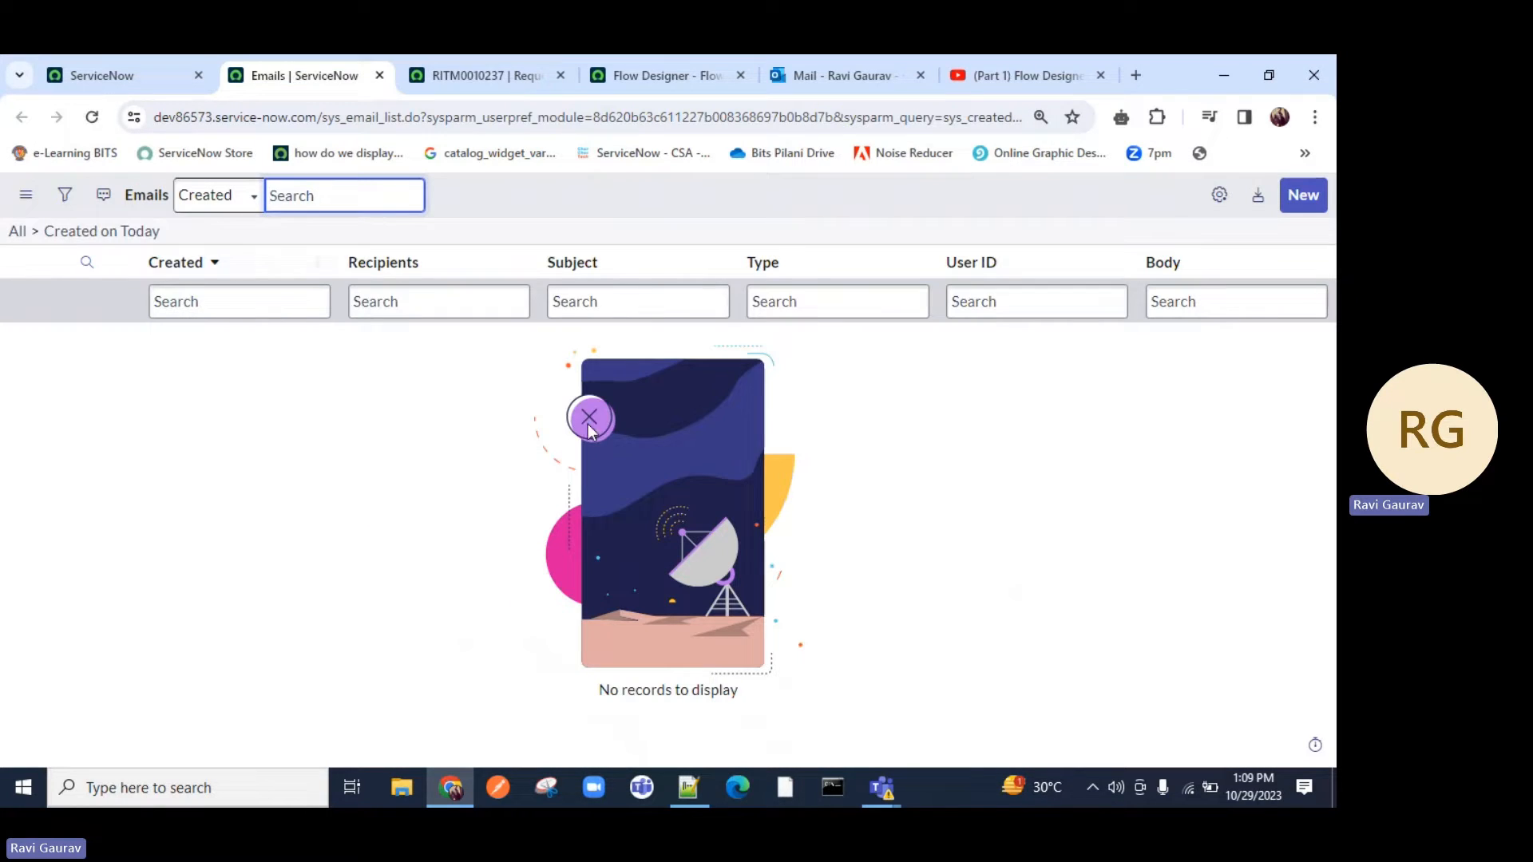
pyautogui.click(92, 118)
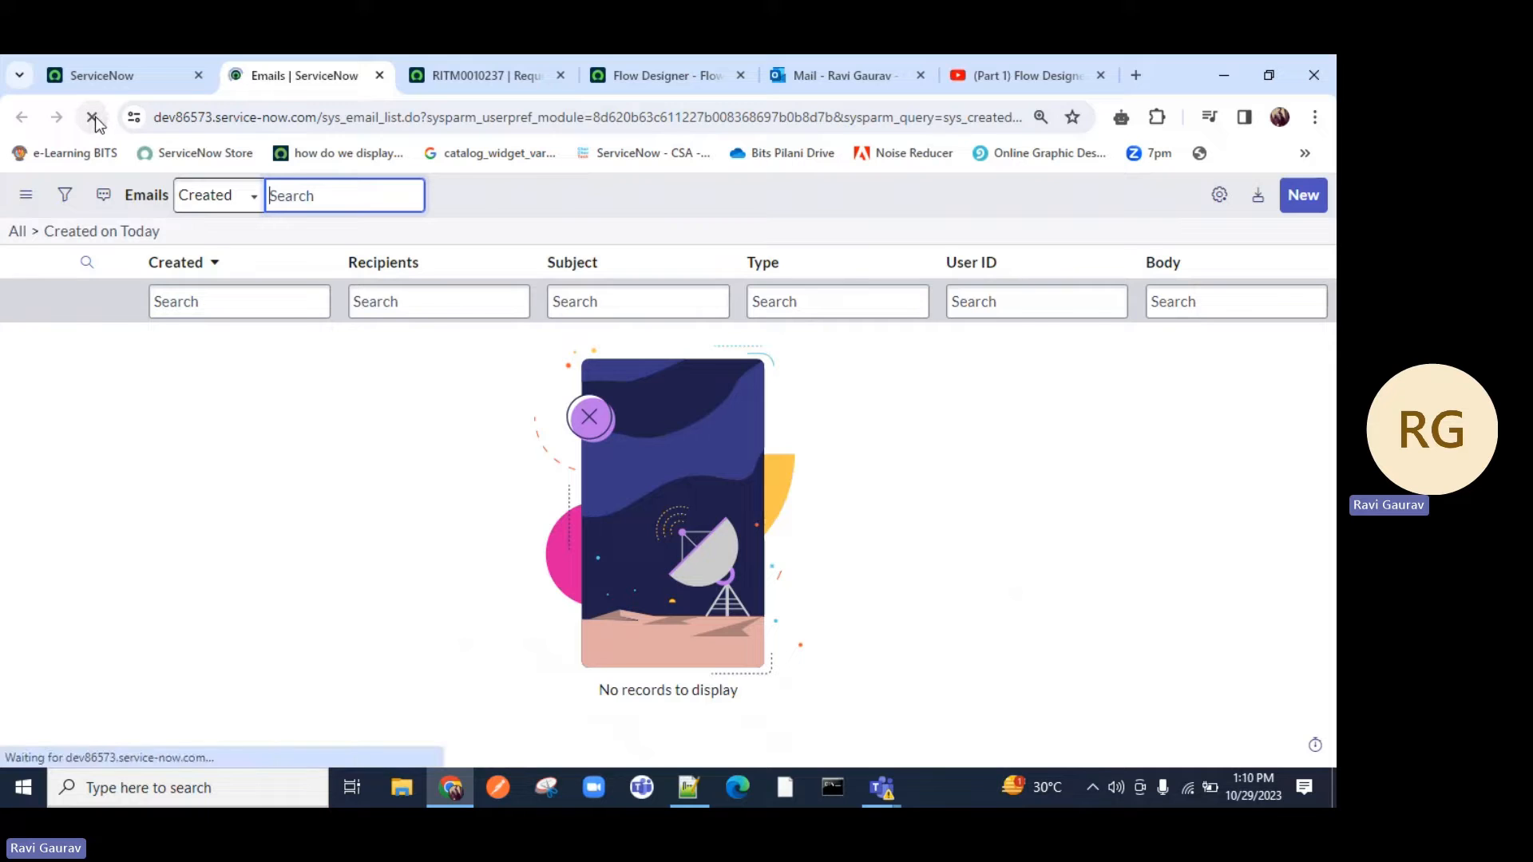
pyautogui.moveTo(613, 357); pyautogui.dragTo(445, 348)
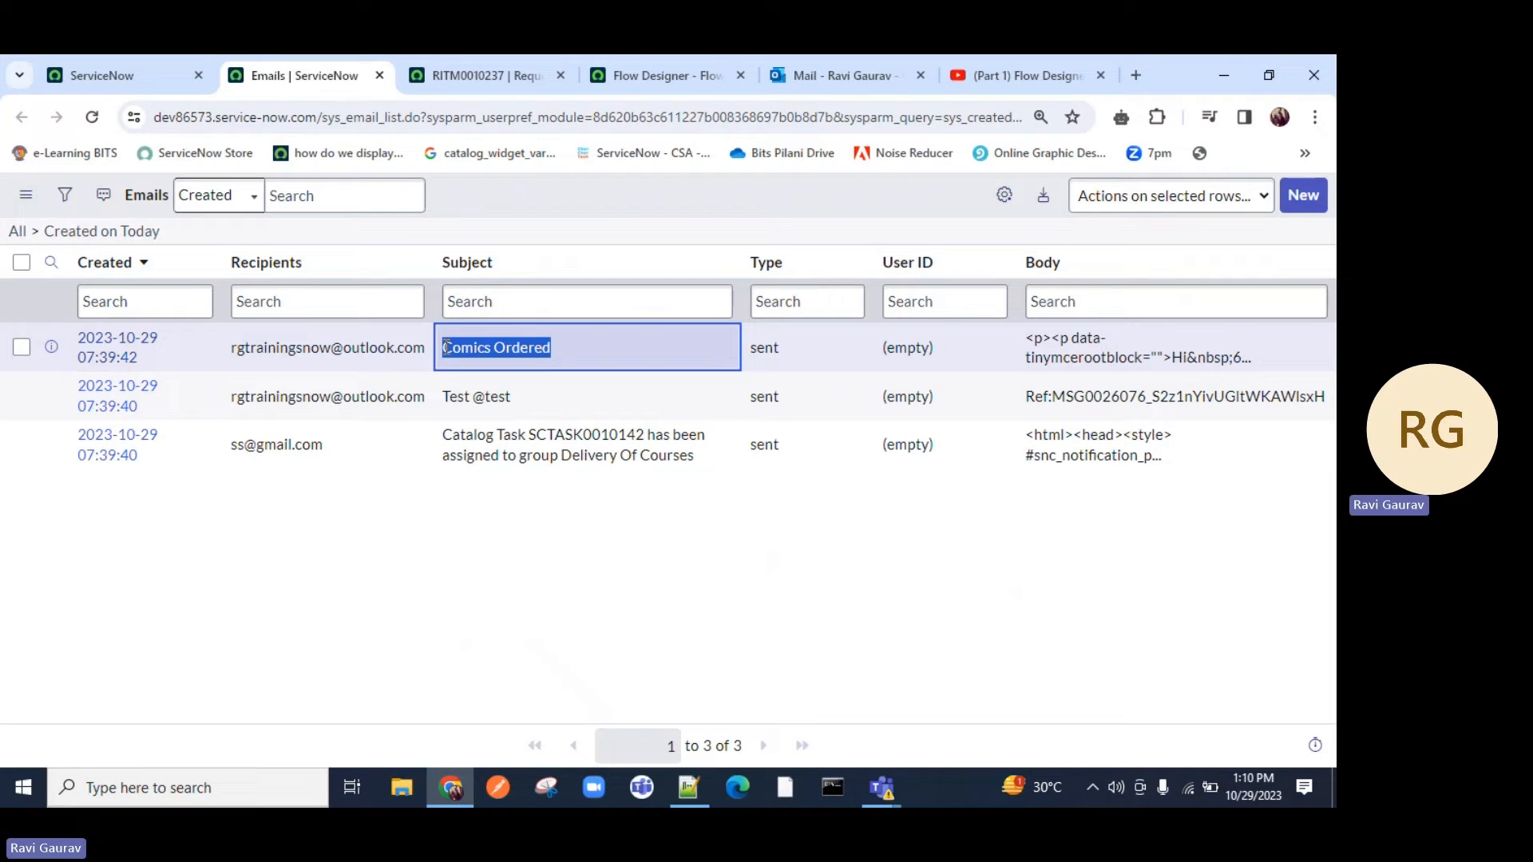
pyautogui.middleClick(123, 354)
pyautogui.click(390, 86)
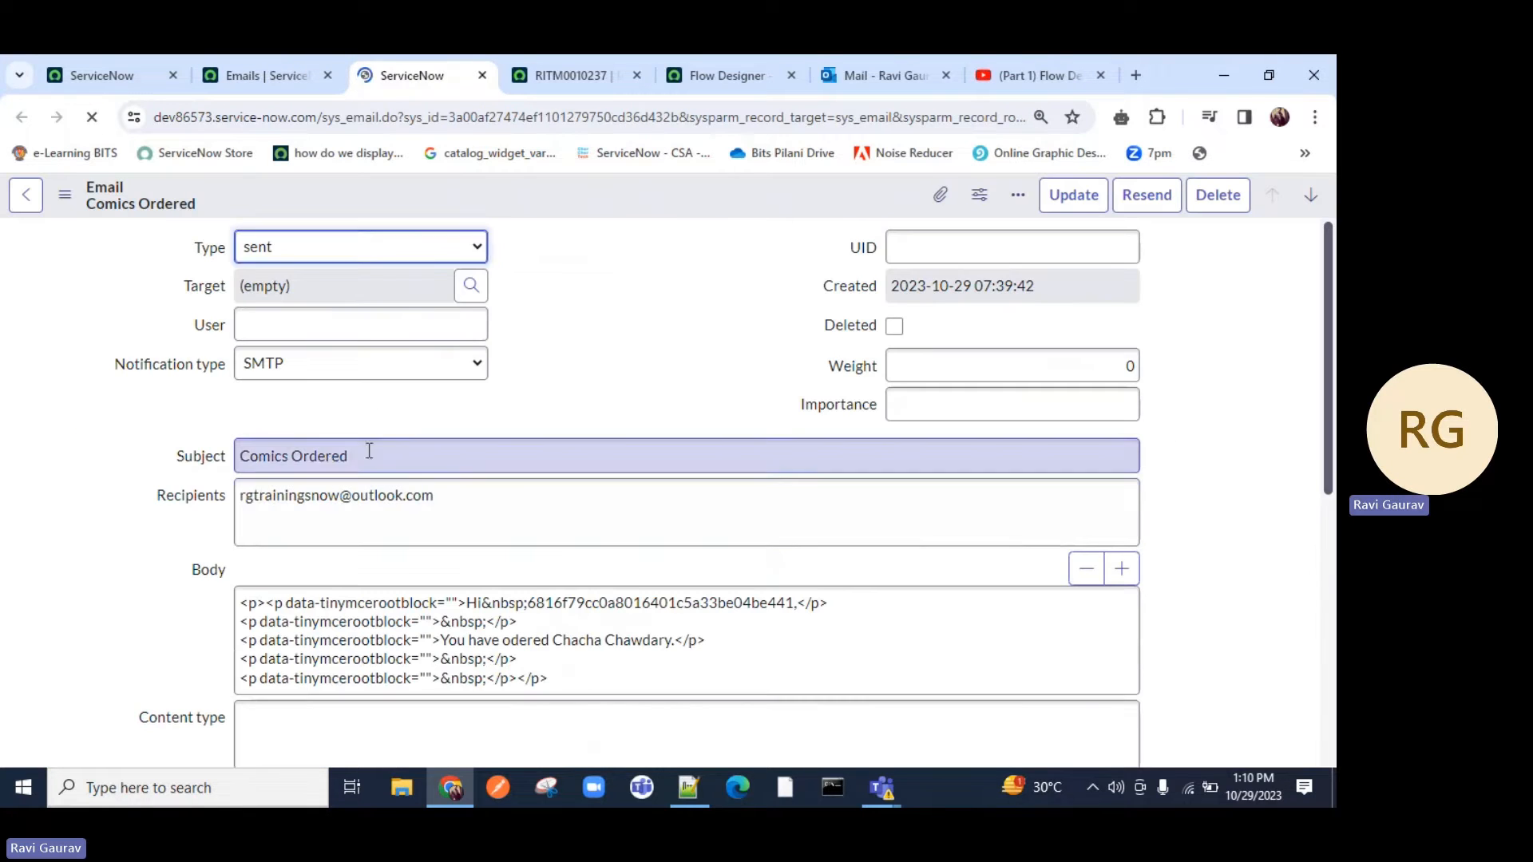
# Step: Review the "Comics Ordered" email record's subject and recipient, and preview the email to check the greeting and ordered comic
pyautogui.moveTo(370, 450); pyautogui.dragTo(163, 445)
pyautogui.moveTo(475, 495); pyautogui.dragTo(200, 499)
pyautogui.scroll(-10, 111, 455)
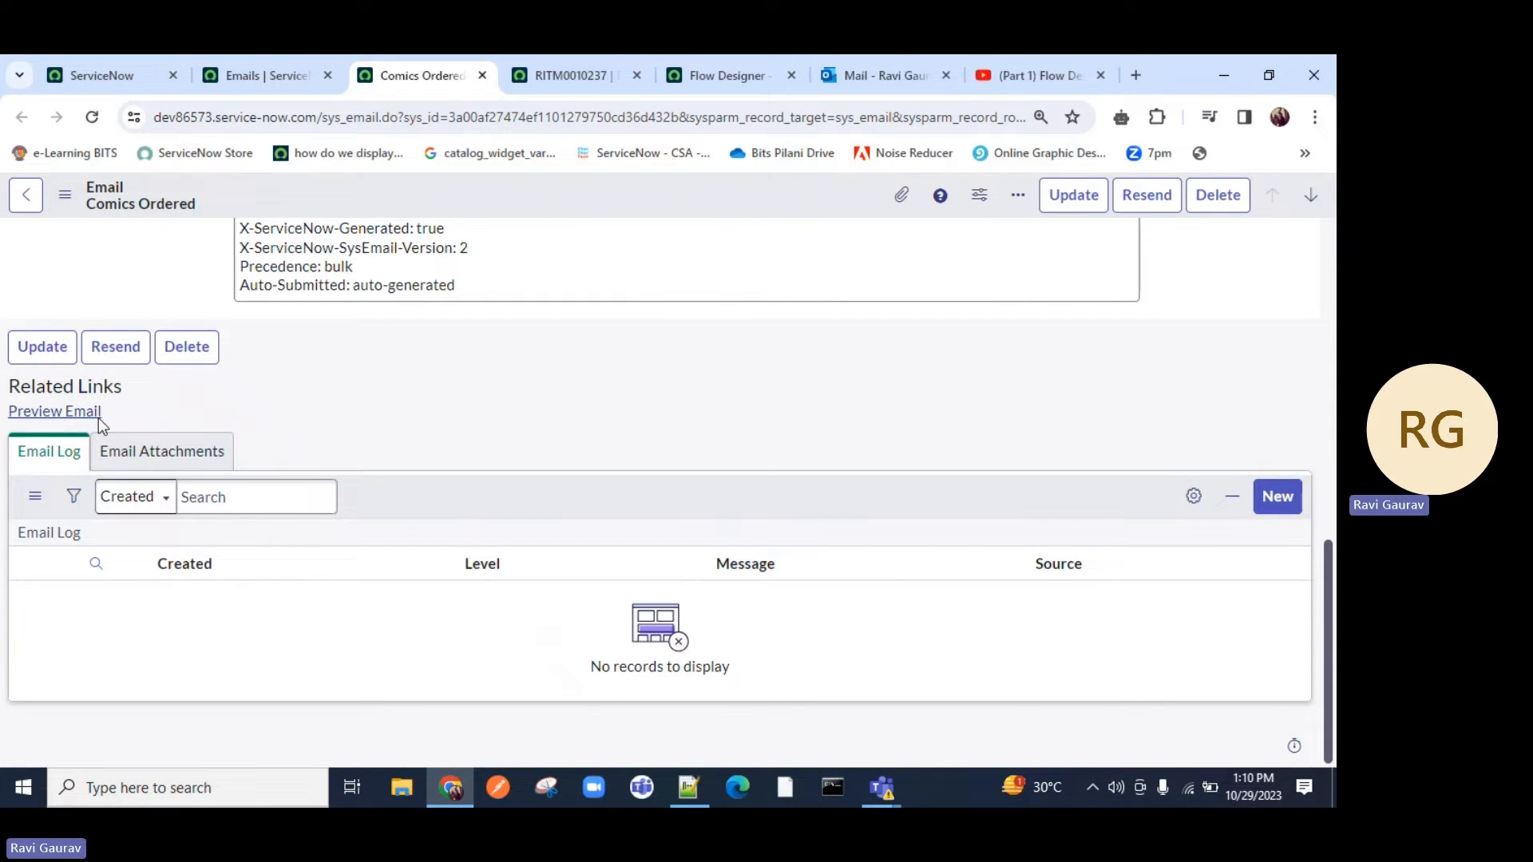
pyautogui.click(49, 423)
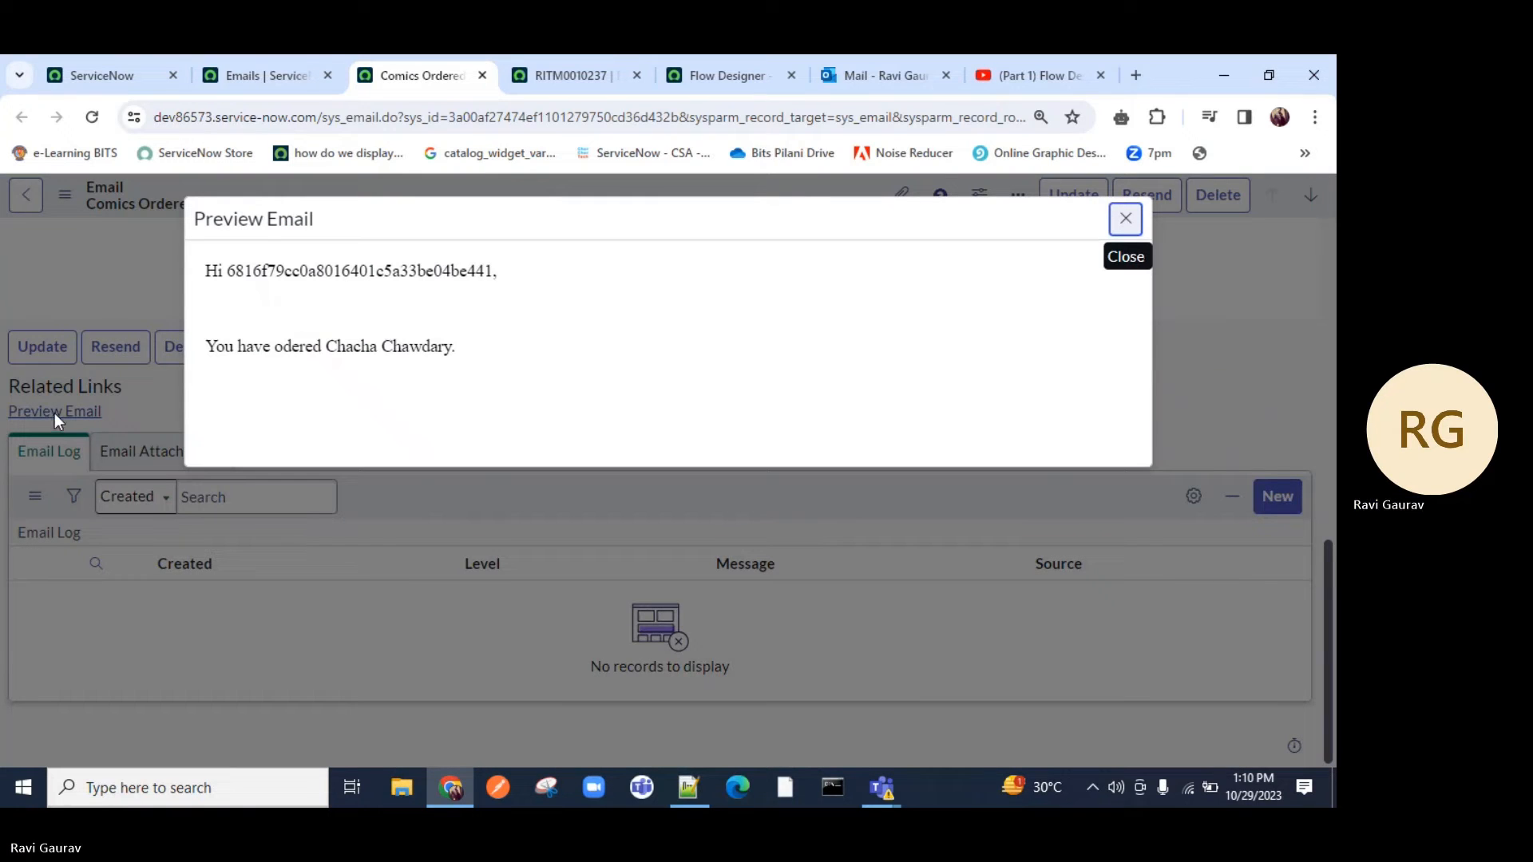
pyautogui.moveTo(217, 271); pyautogui.dragTo(512, 278)
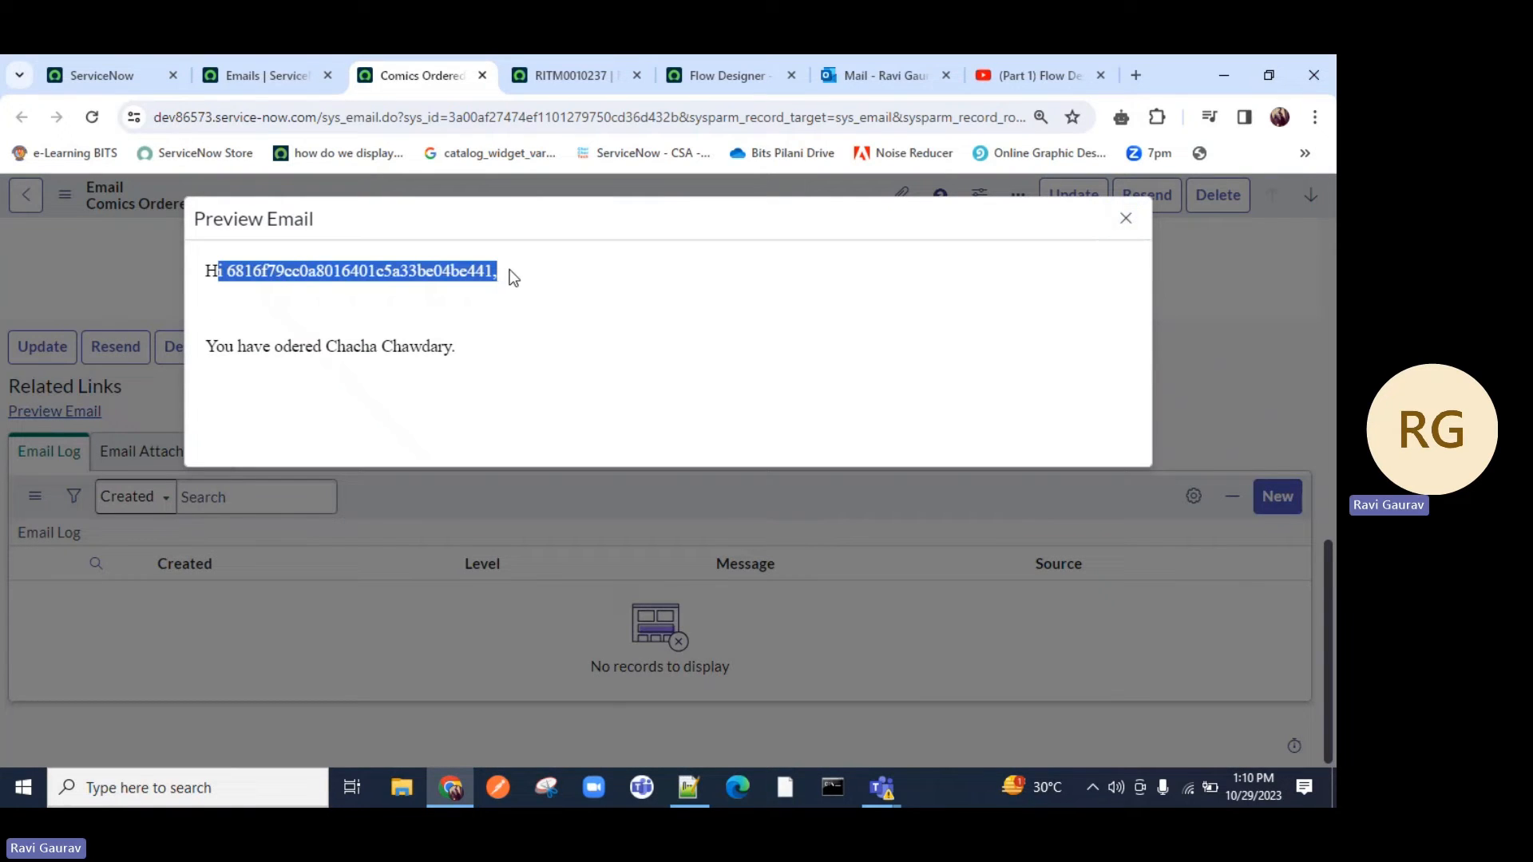
pyautogui.moveTo(339, 346); pyautogui.dragTo(466, 344)
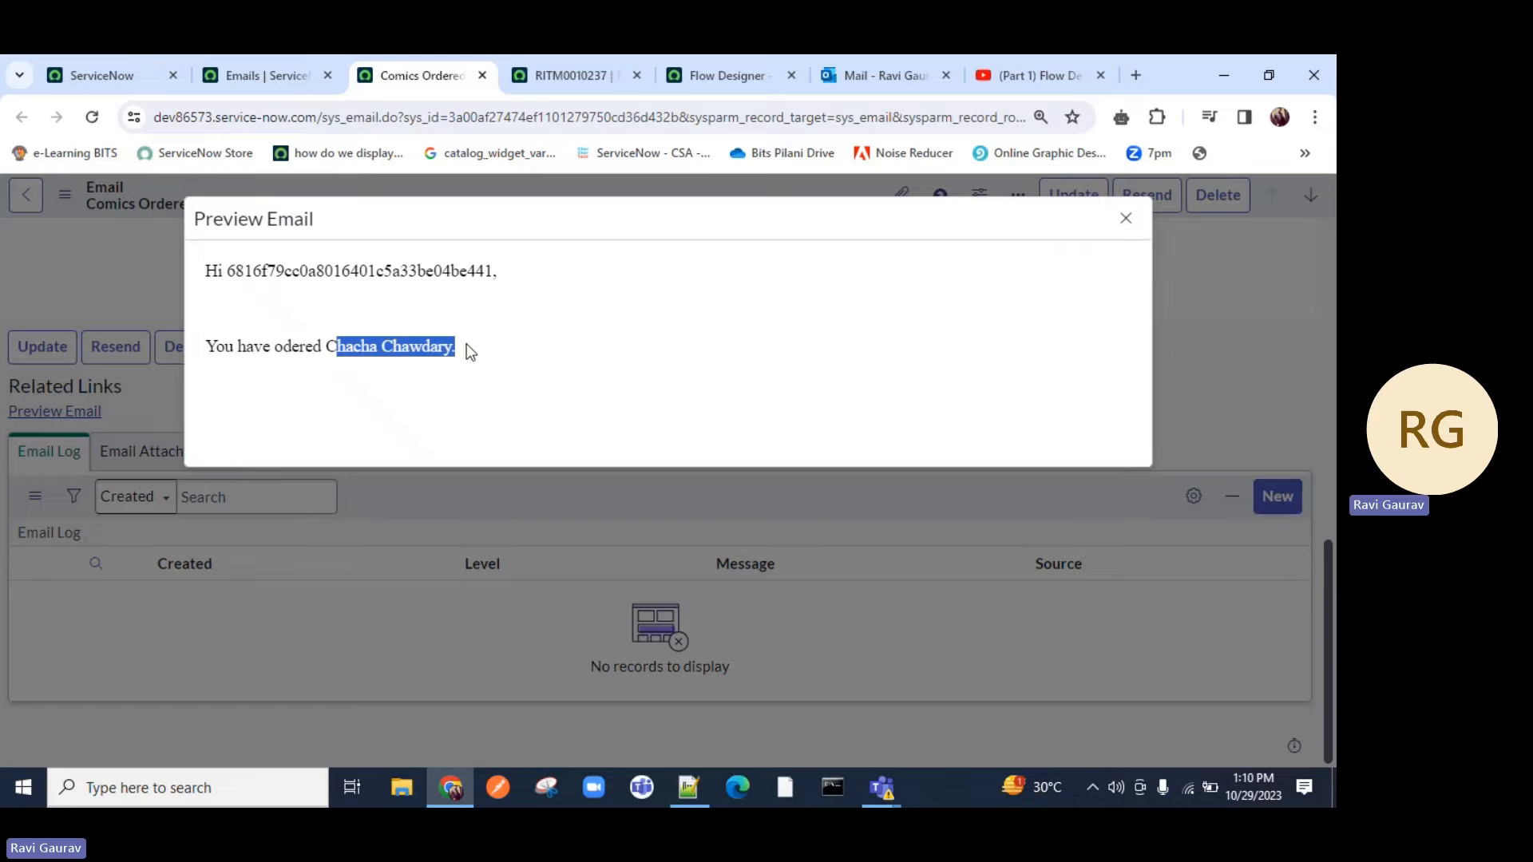
pyautogui.click(569, 77)
pyautogui.click(408, 76)
pyautogui.doubleClick(275, 275)
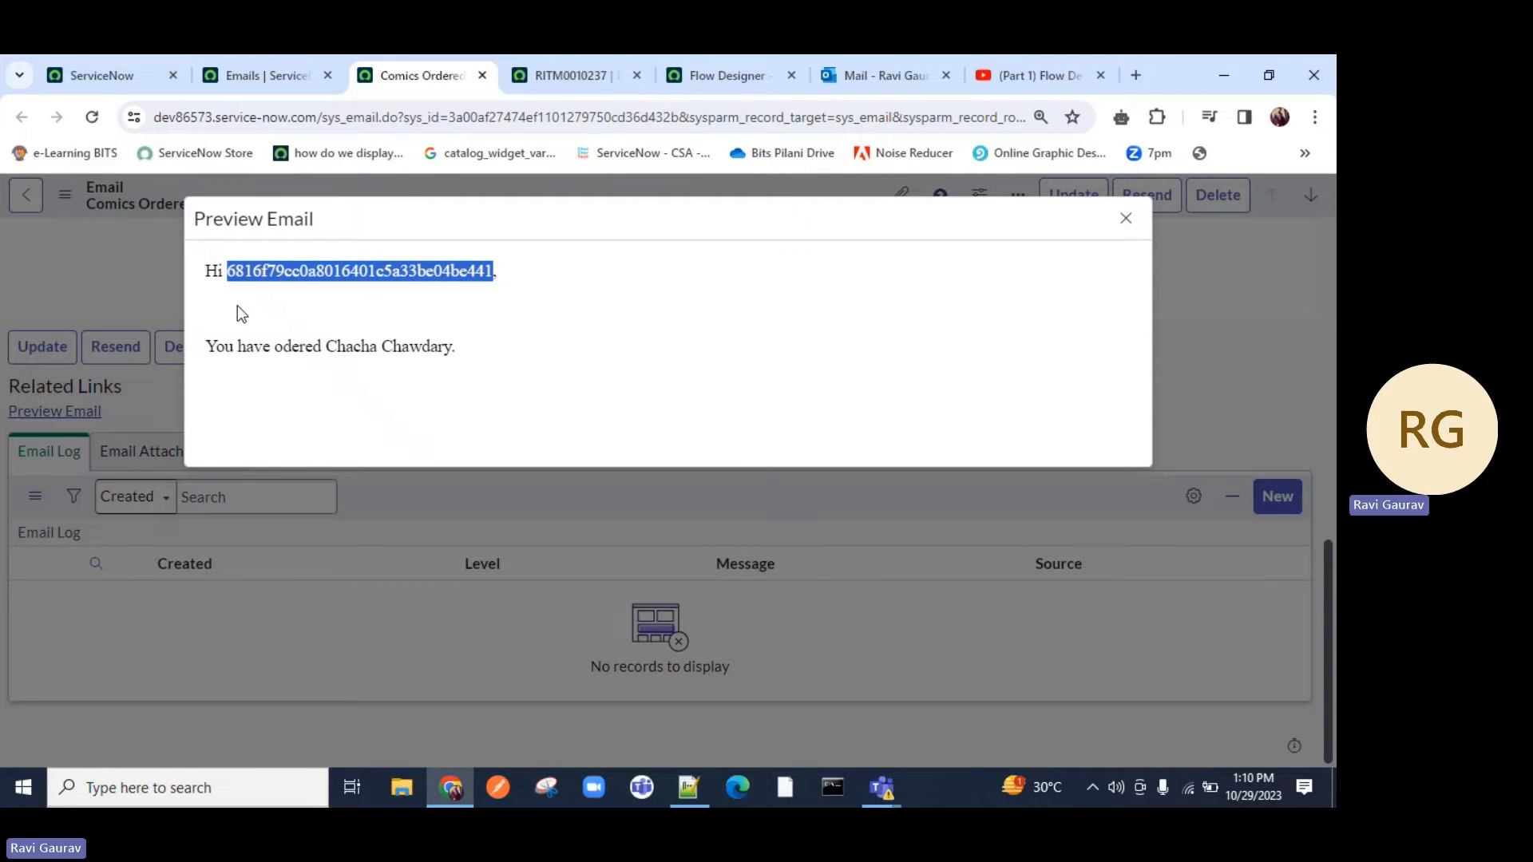
pyautogui.click(1253, 366)
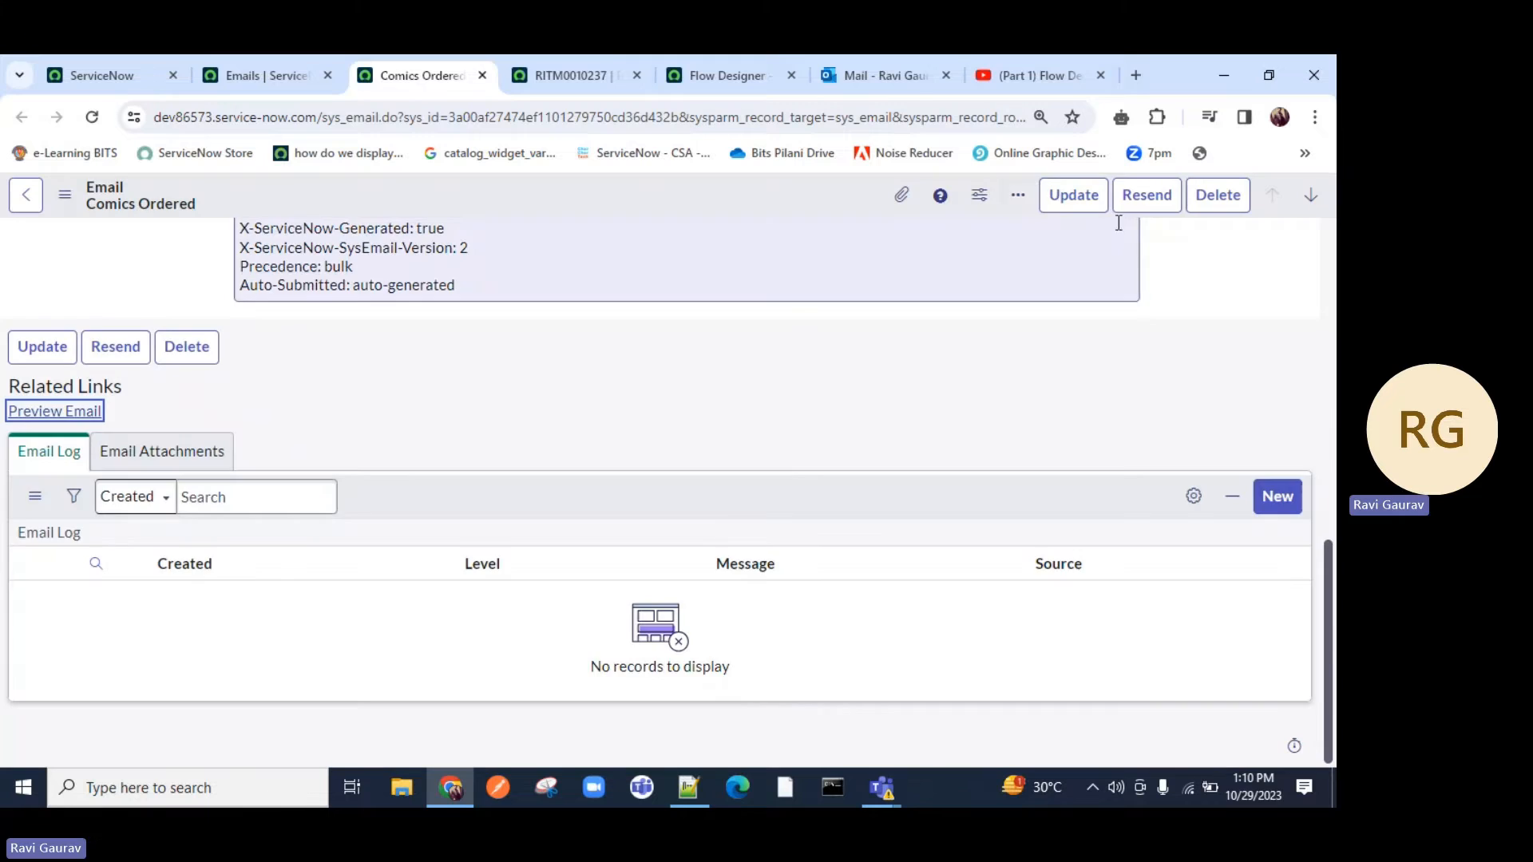
# Step: Switch to the Outlook mailbox and open the received "Comics Ordered" message to check its greeting line
pyautogui.click(911, 84)
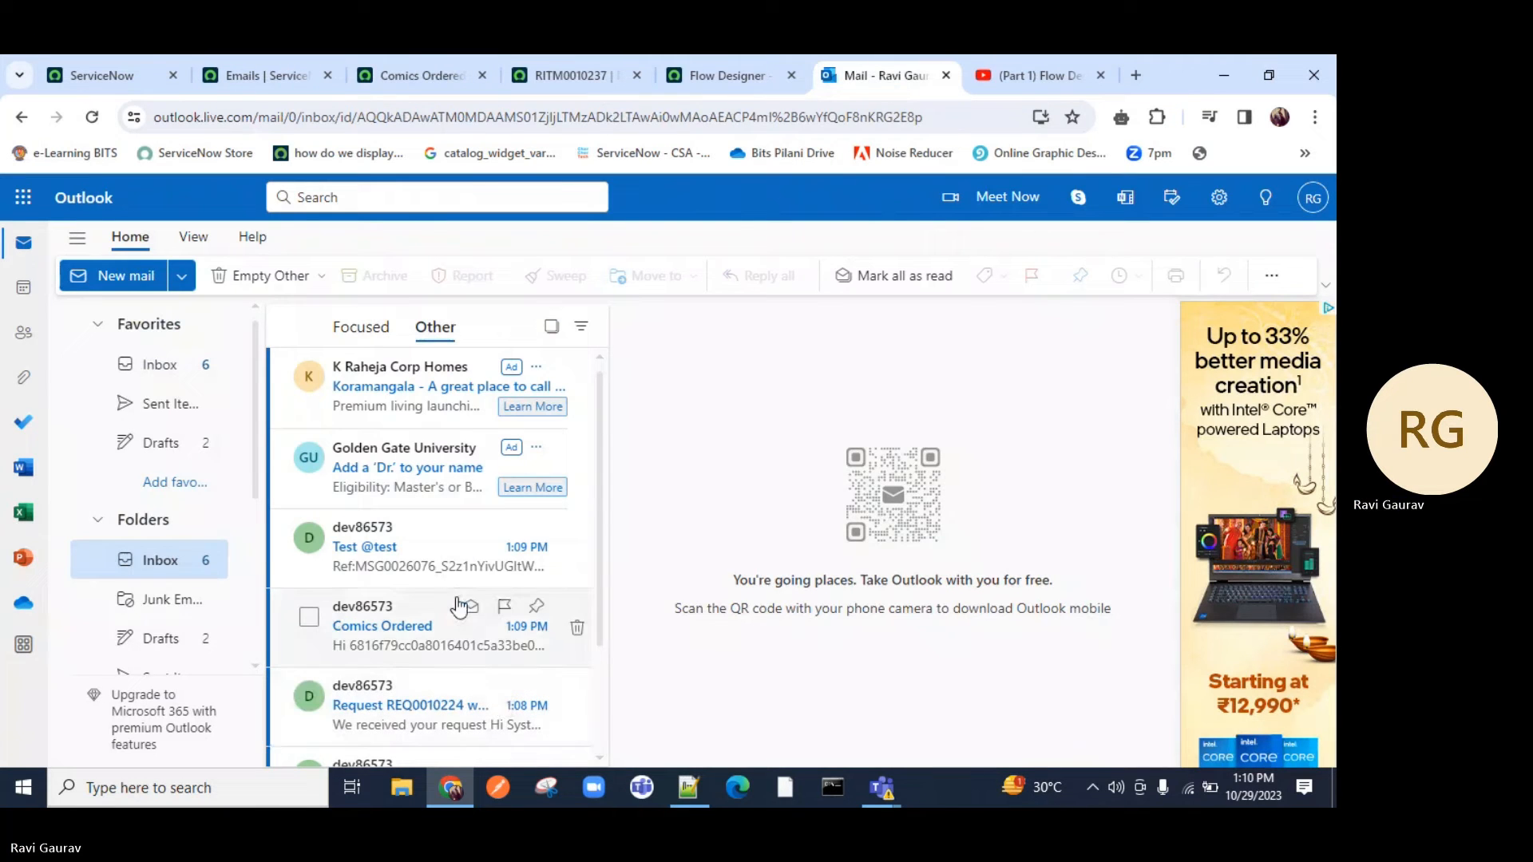
pyautogui.click(367, 664)
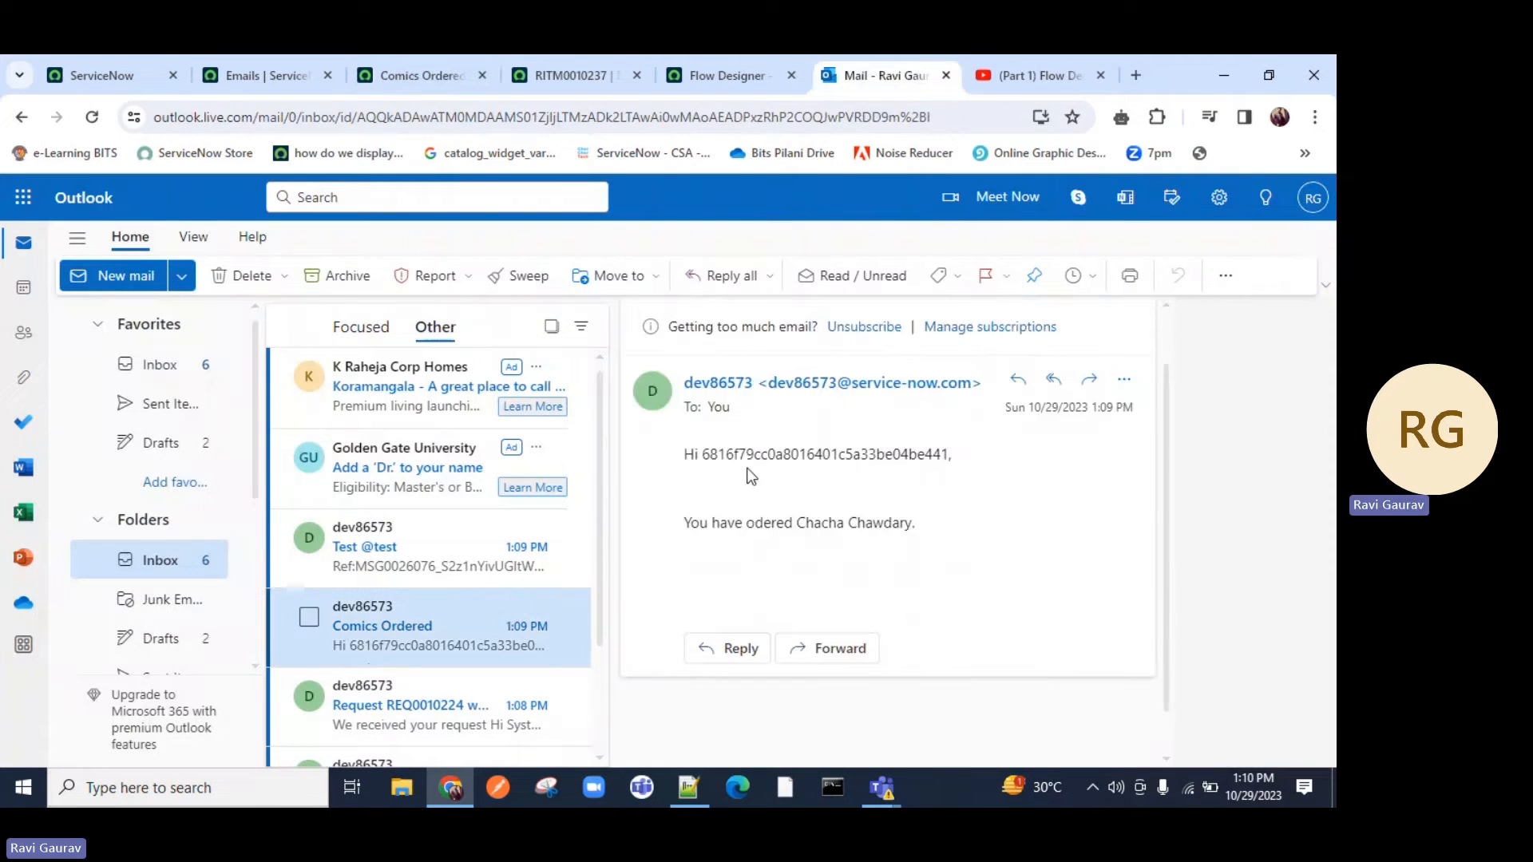
pyautogui.moveTo(702, 454); pyautogui.dragTo(876, 454)
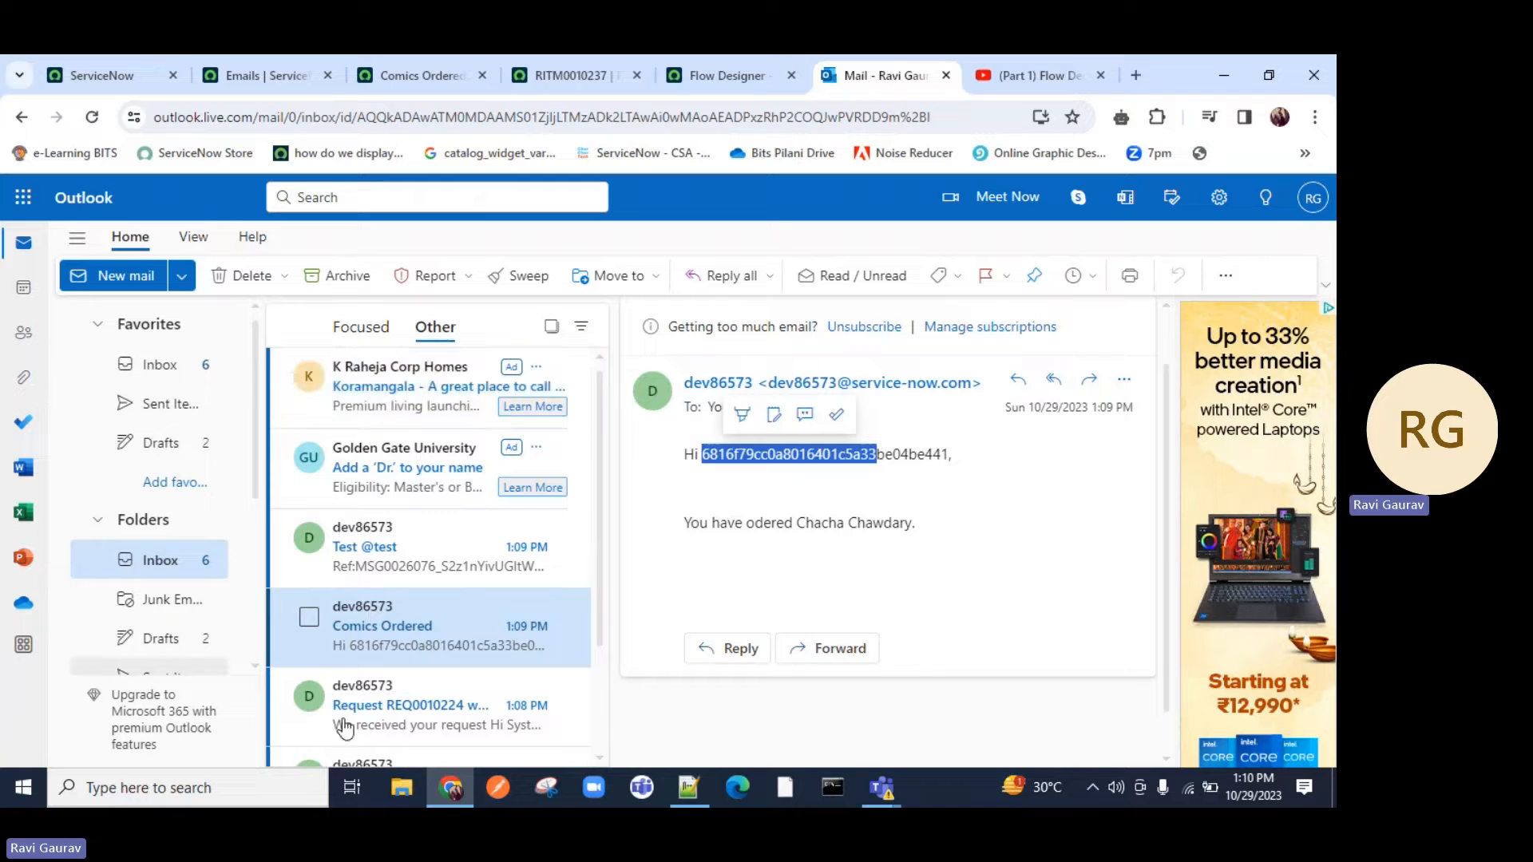
# Step: Empty the Other section of the Outlook inbox and confirm the deletion
pyautogui.click(419, 329)
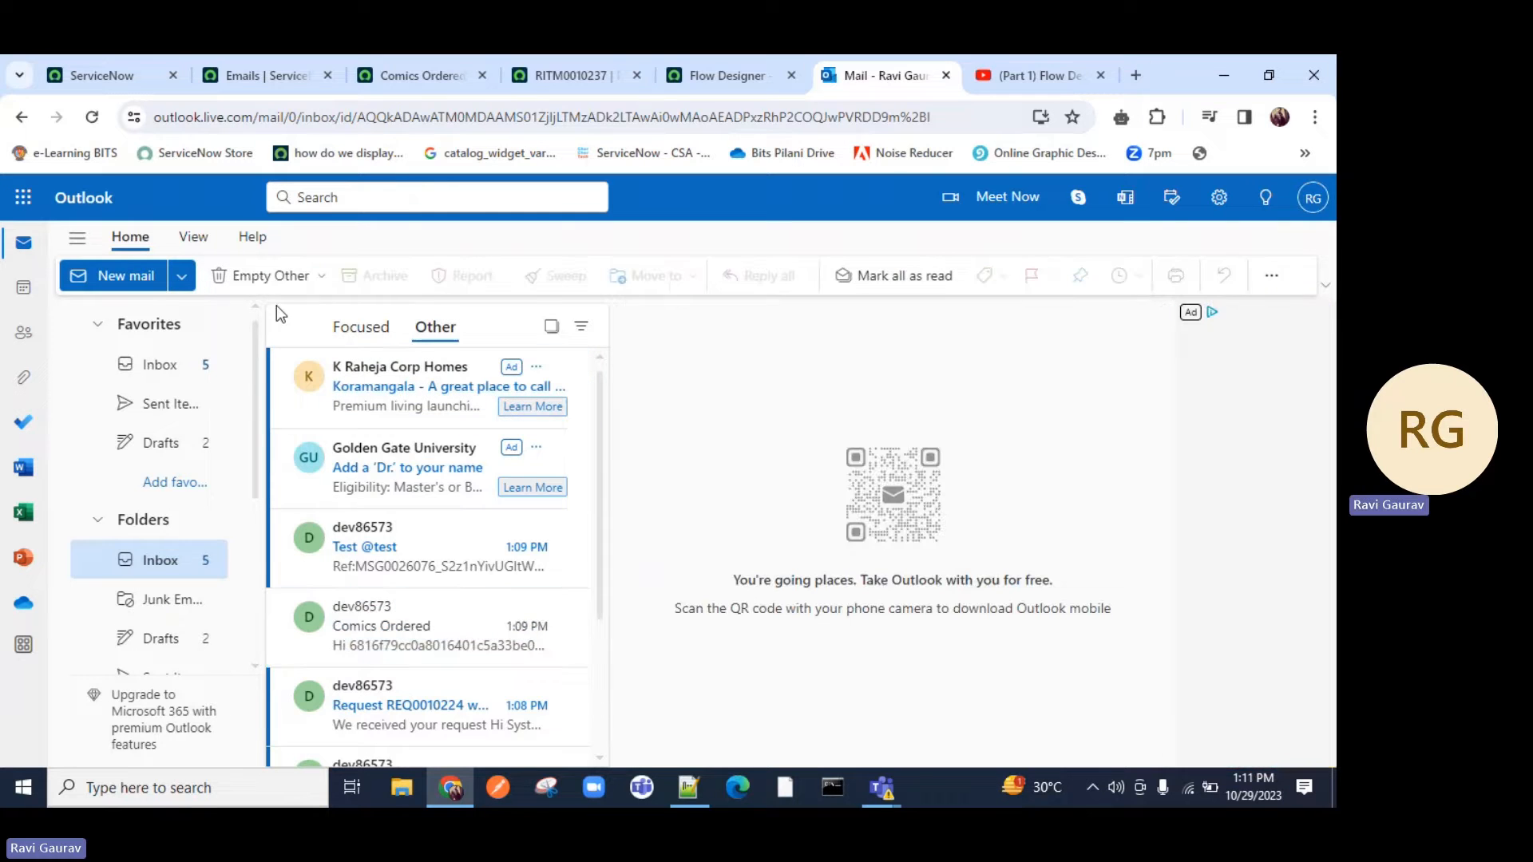
pyautogui.click(240, 278)
pyautogui.click(671, 537)
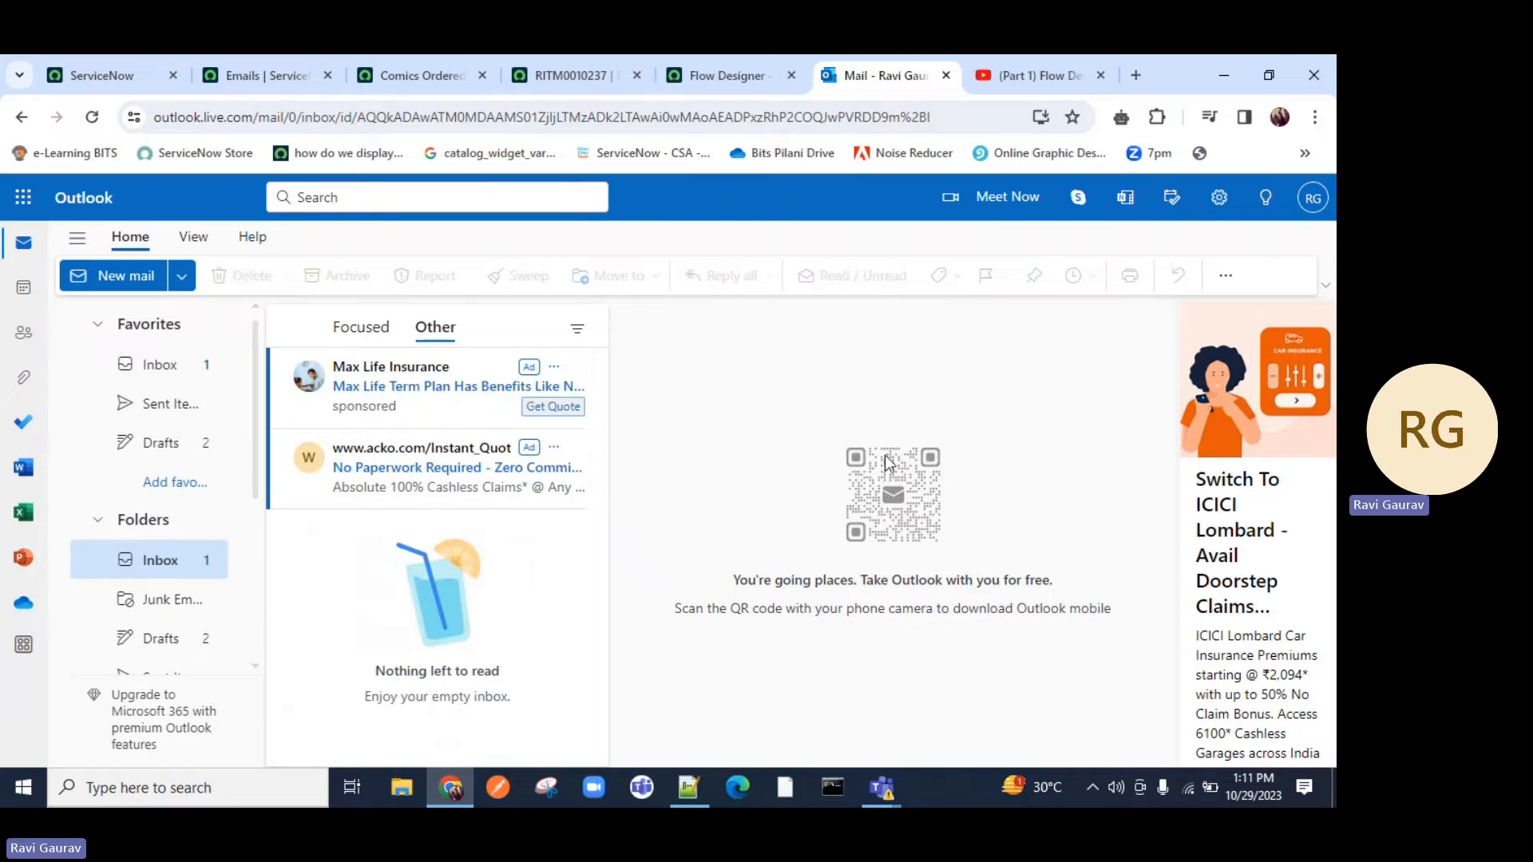
# Step: Return to the Youtube-Comic Catalog flow in Flow Designer and review its trigger and actions down to Send Email
pyautogui.click(744, 80)
pyautogui.scroll(5, 663, 578)
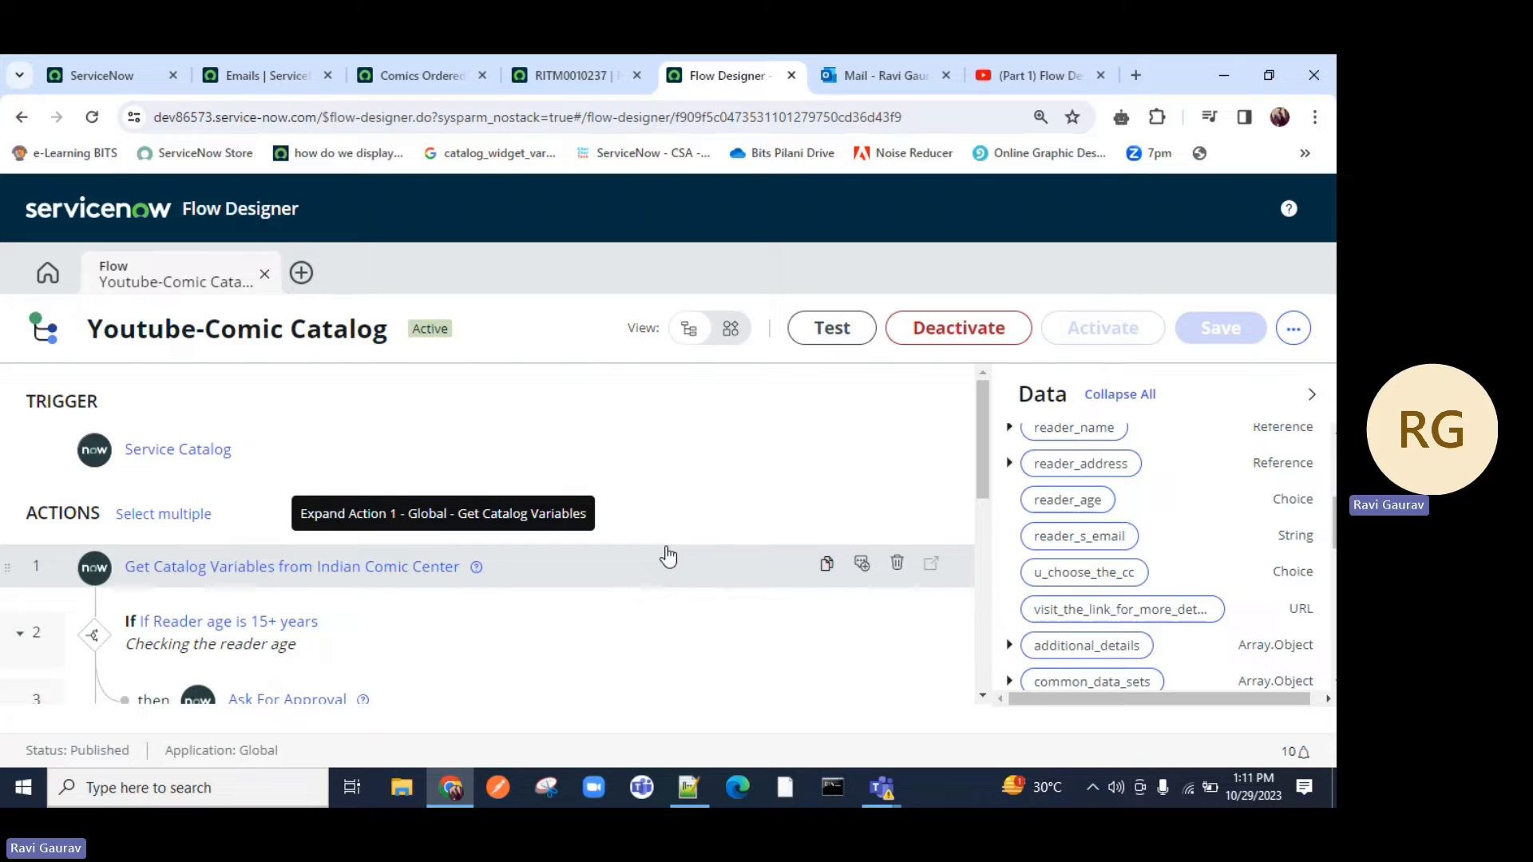
pyautogui.scroll(-6, 274, 586)
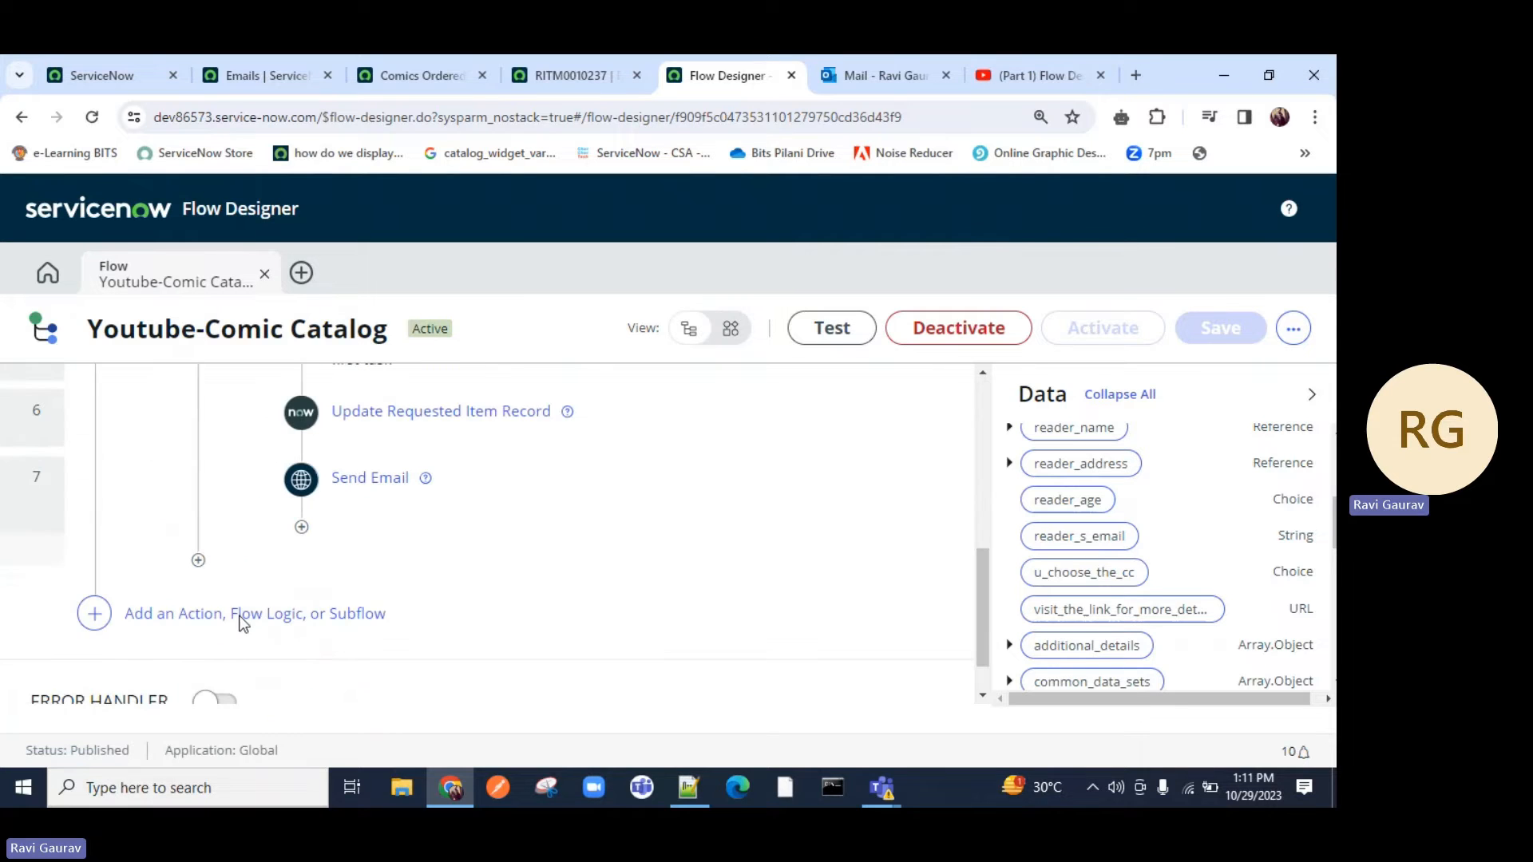
pyautogui.scroll(8, 285, 537)
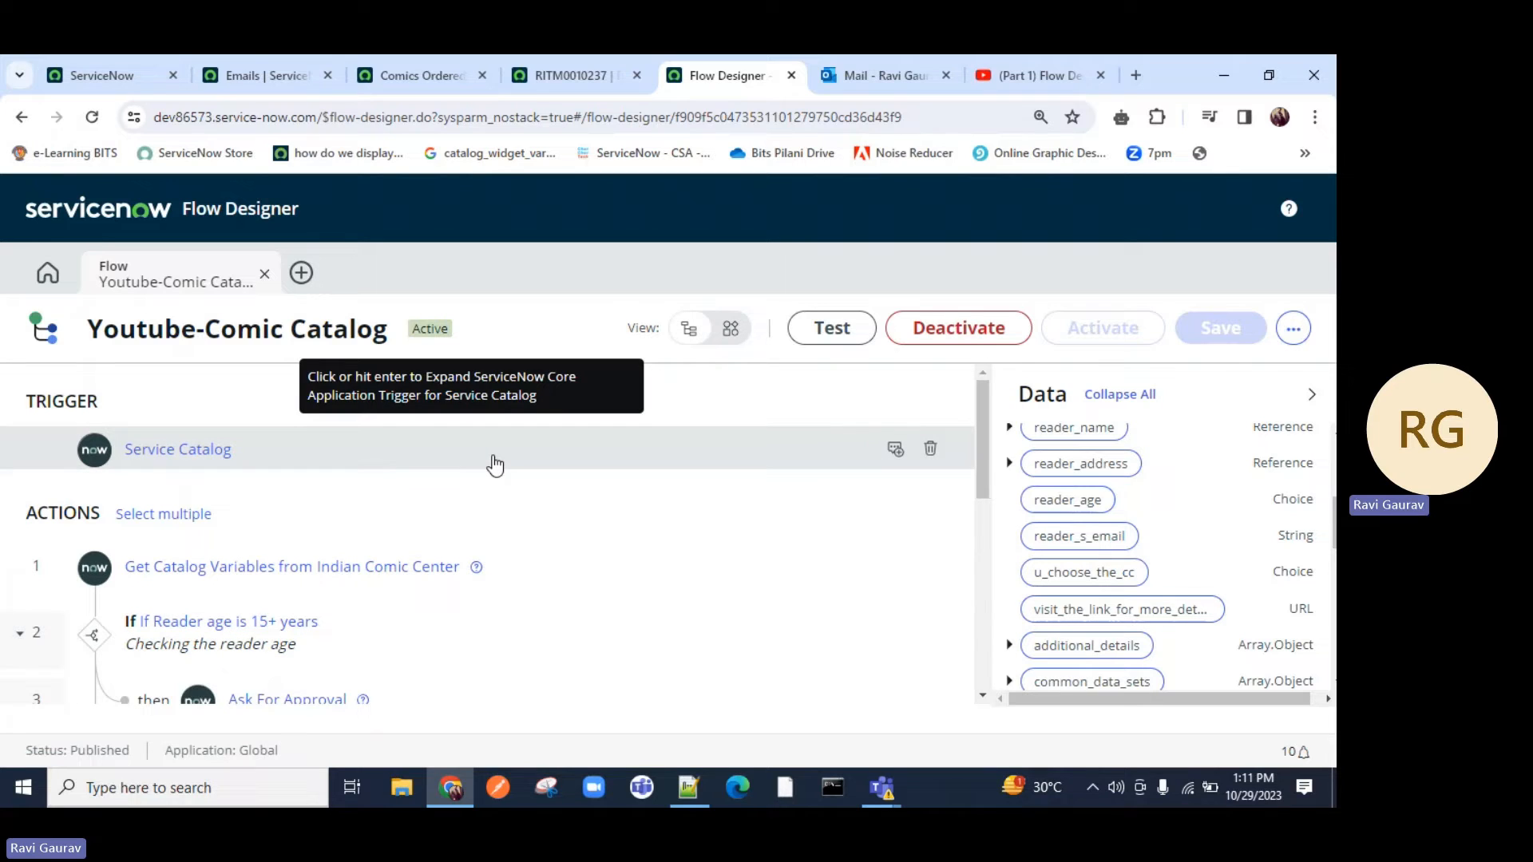
# Step: Start creating a new flow from the Flow Designer home page and open its Flow properties form
pyautogui.click(48, 273)
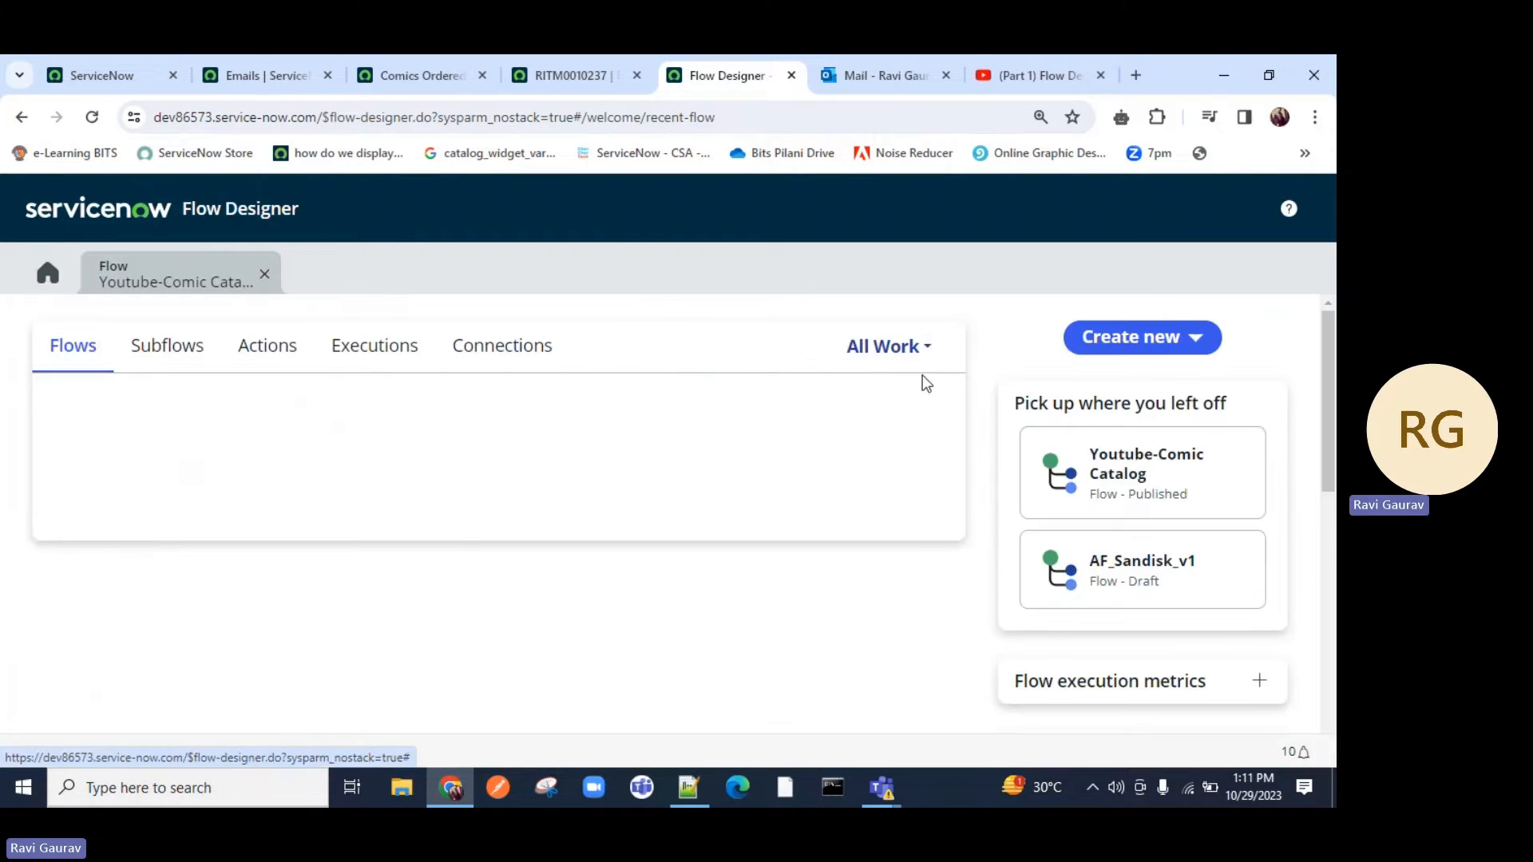
pyautogui.click(1142, 337)
pyautogui.click(1148, 378)
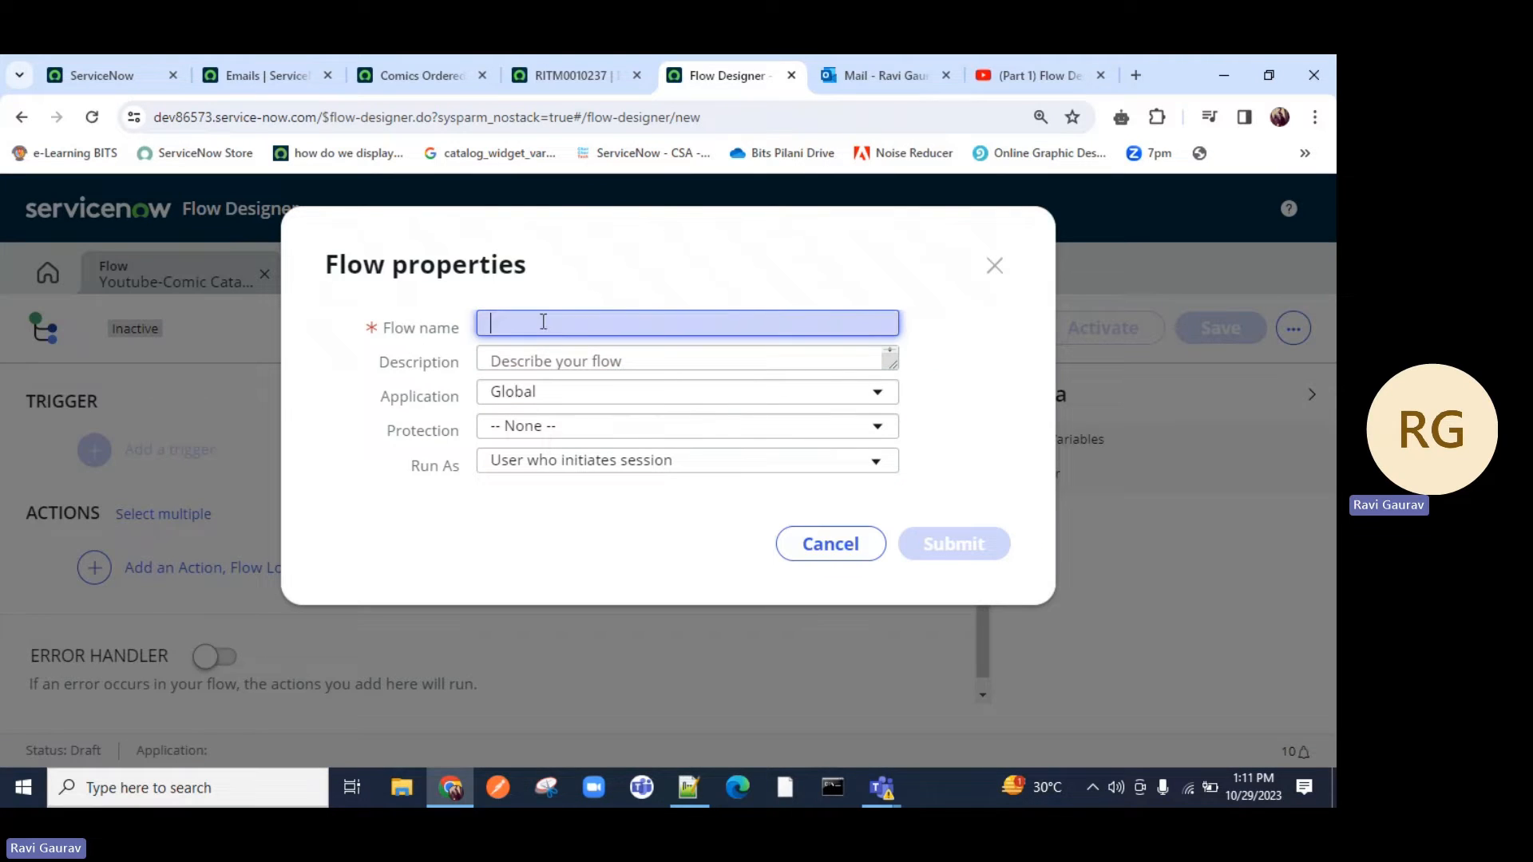
# Step: Clear the "emails" filter in the ServiceNow application navigator and browse through the full list of applications and modules
pyautogui.click(104, 75)
pyautogui.moveTo(151, 259); pyautogui.dragTo(54, 259)
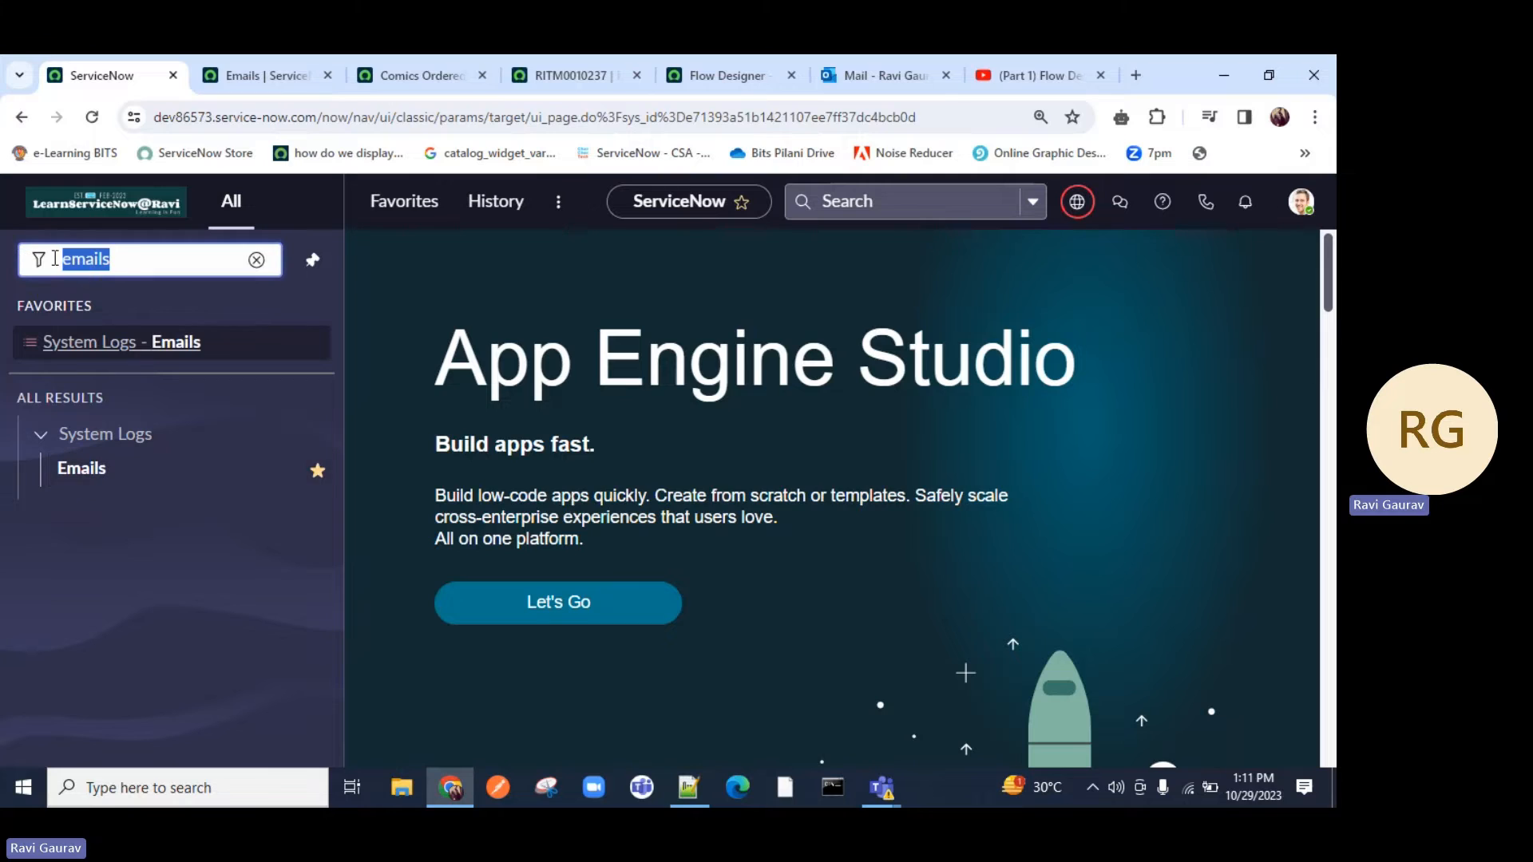
pyautogui.press('BackSpace')
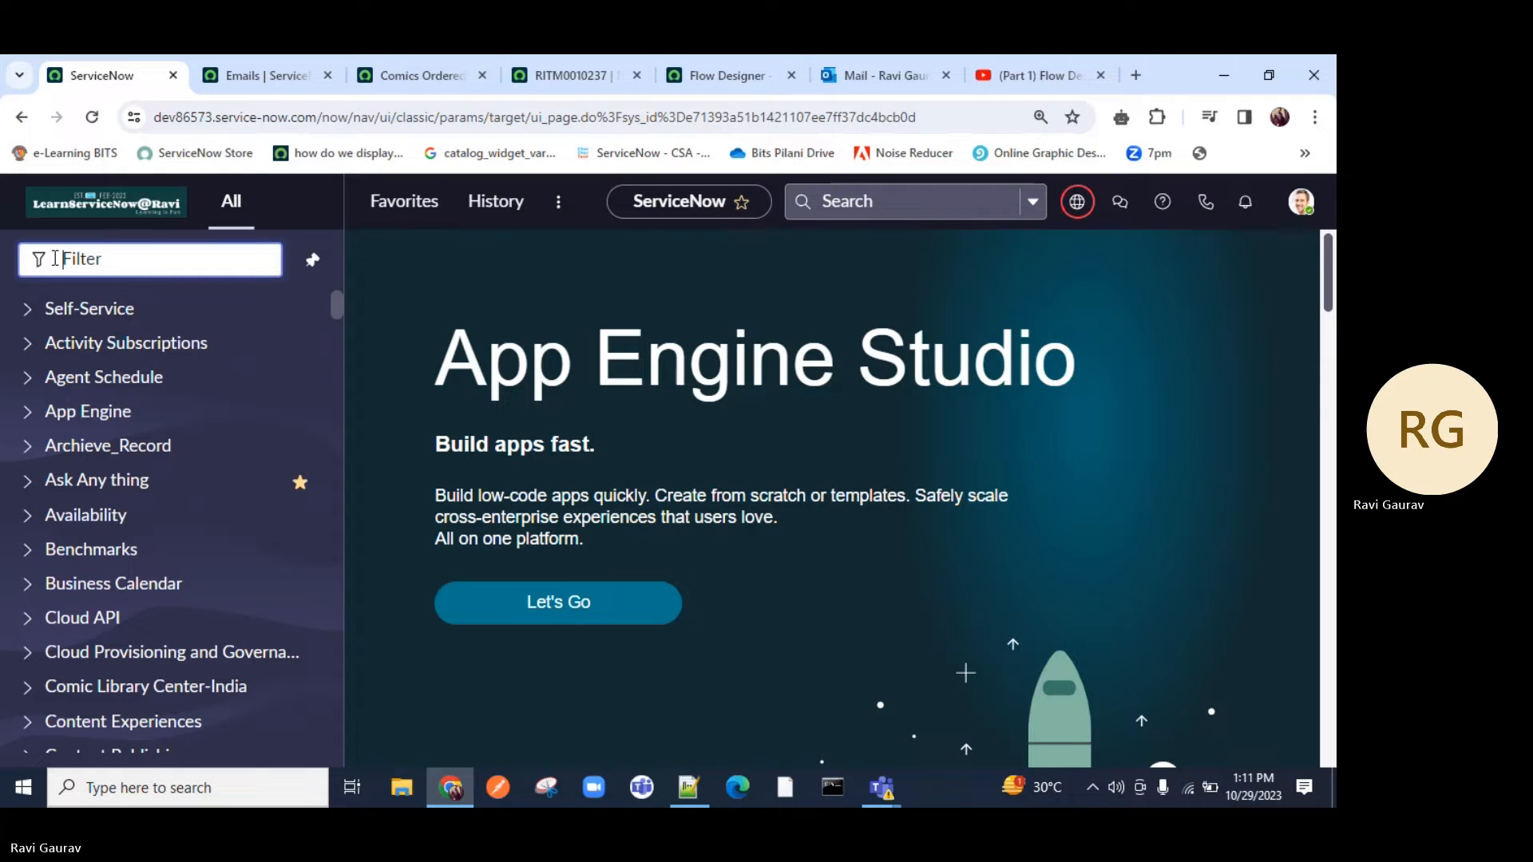
pyautogui.write('e')
pyautogui.press('BackSpace')
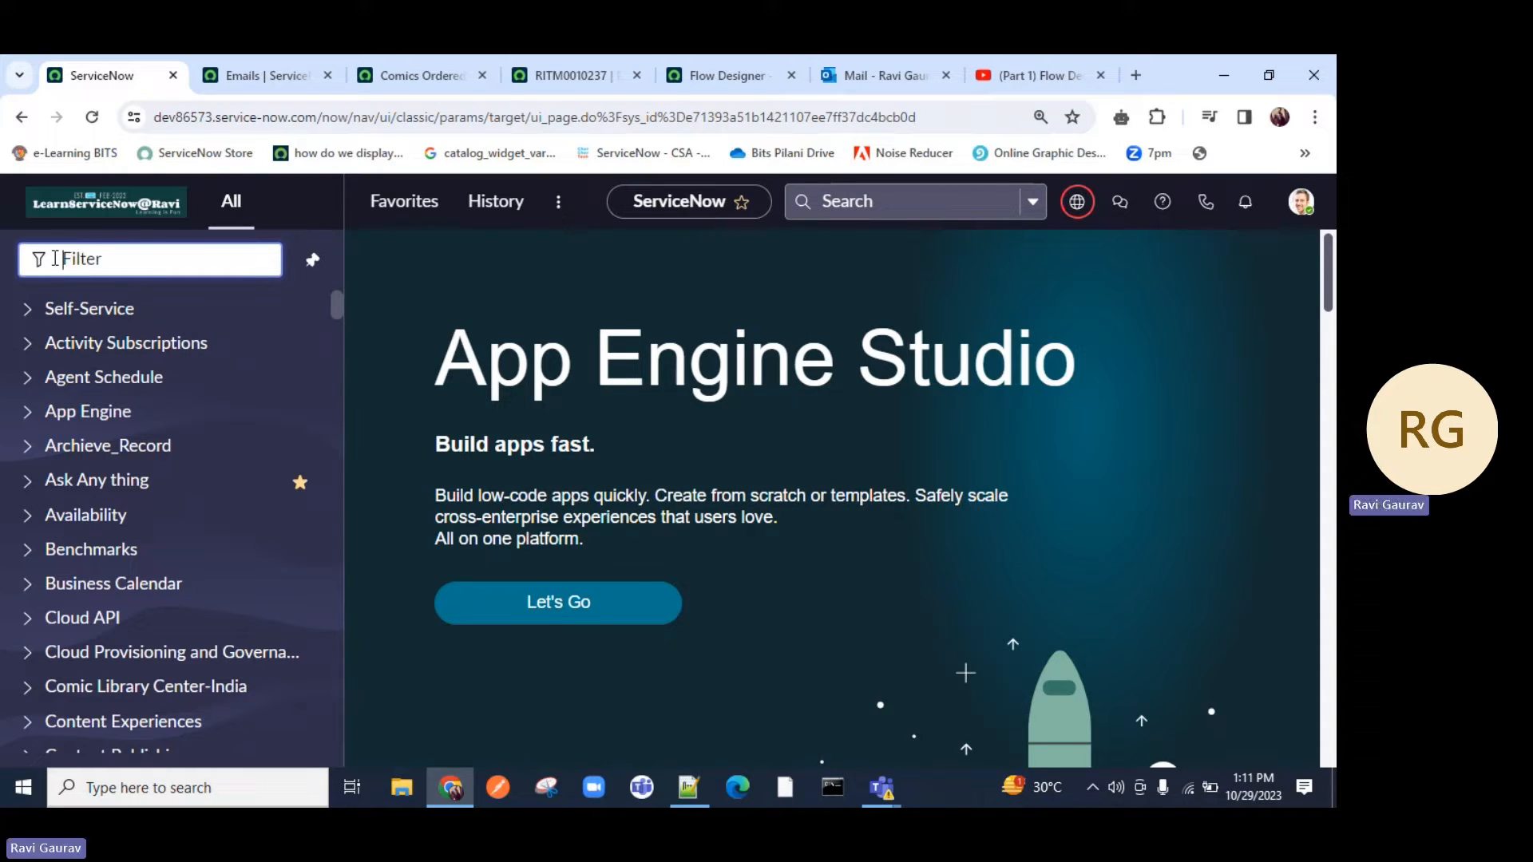
pyautogui.scroll(-10, 138, 491)
pyautogui.scroll(-20, 138, 491)
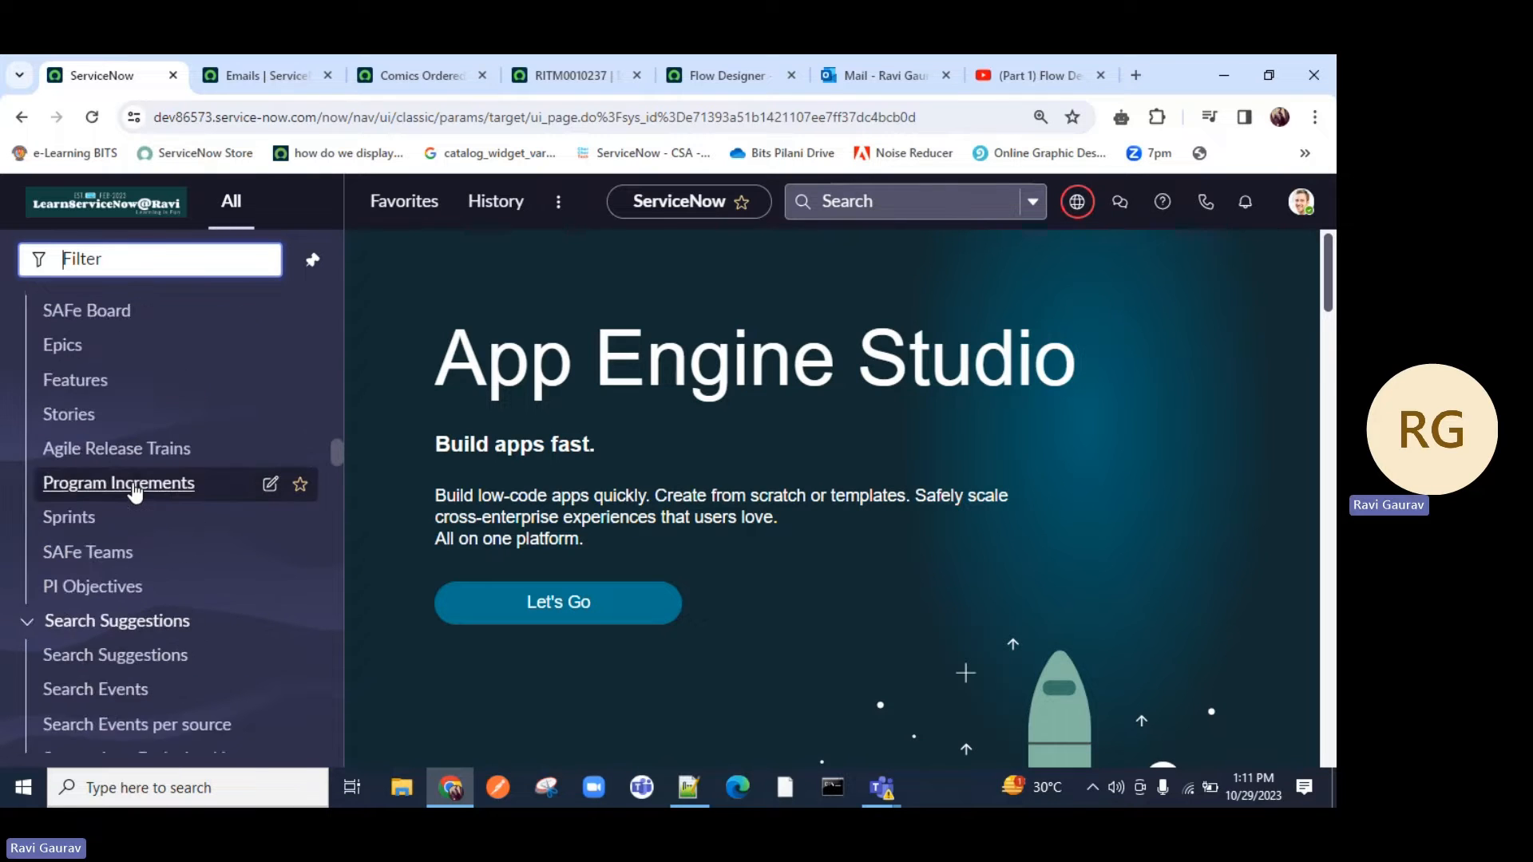
pyautogui.scroll(-15, 137, 488)
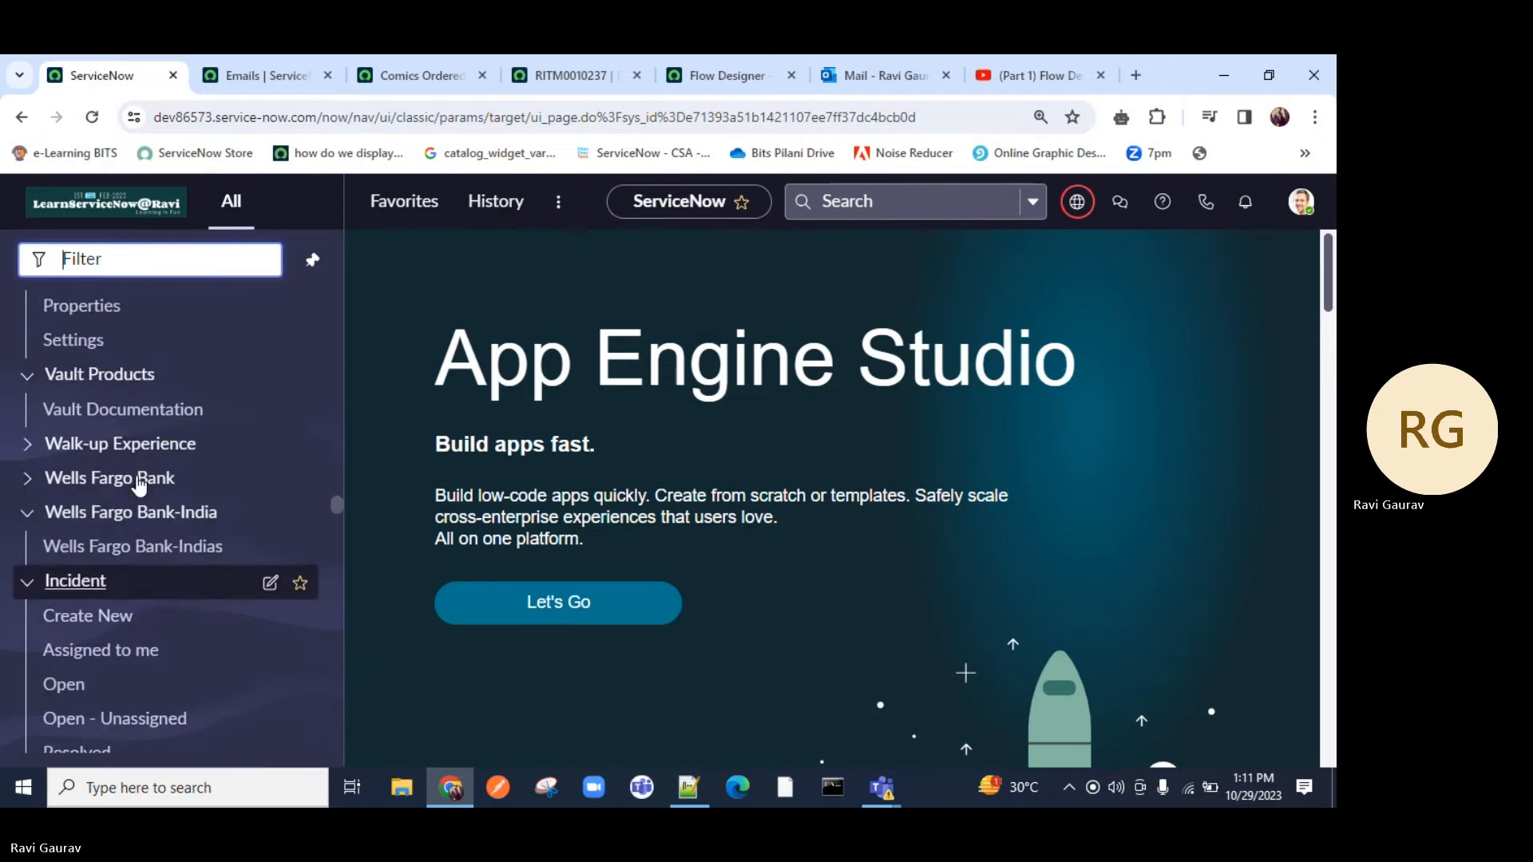
pyautogui.scroll(10, 137, 485)
pyautogui.scroll(-20, 137, 484)
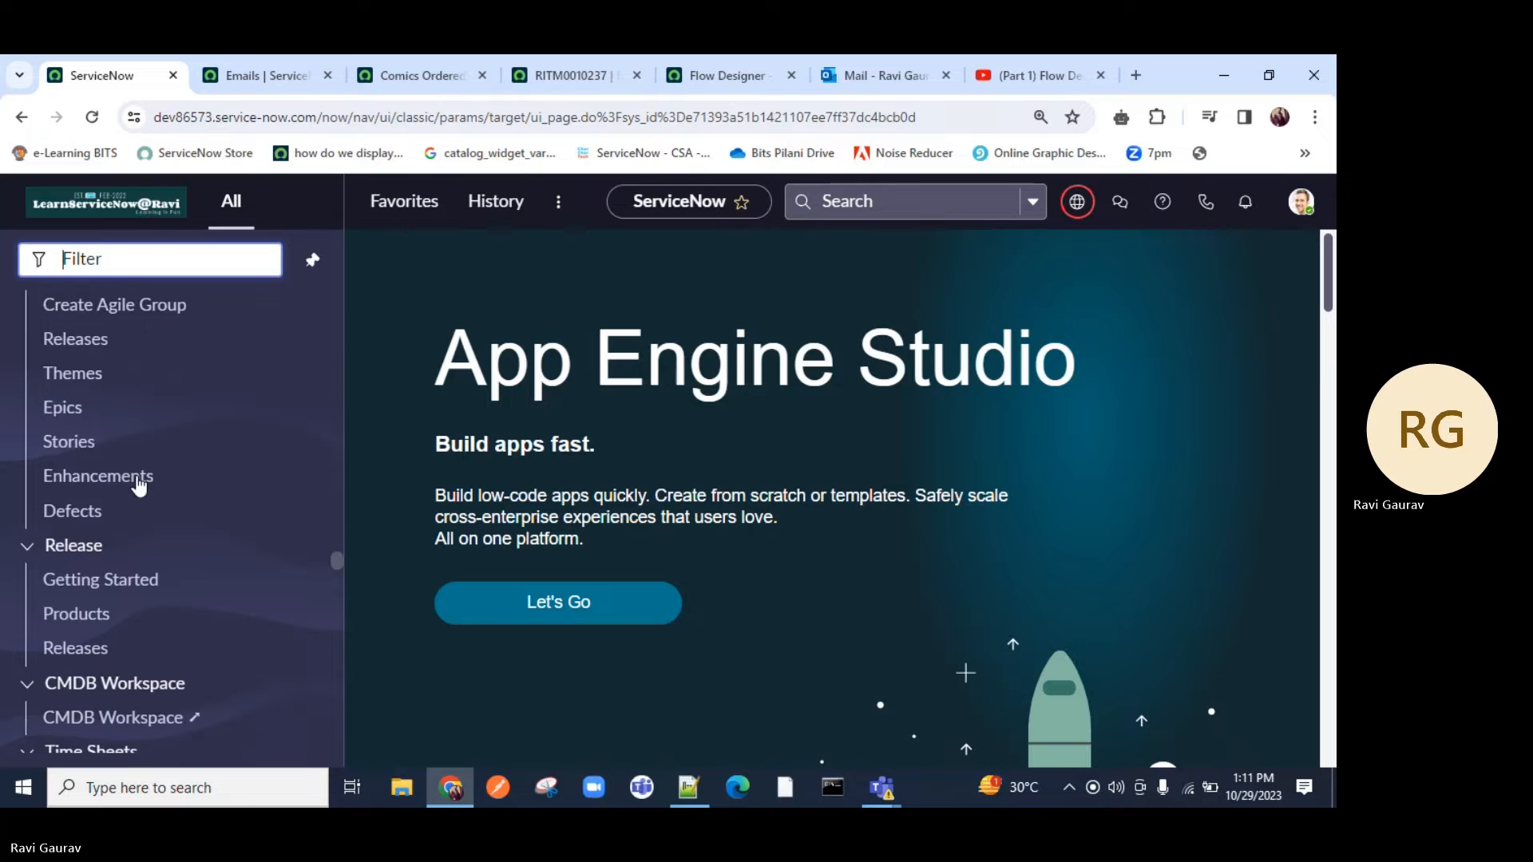
pyautogui.scroll(-20, 137, 484)
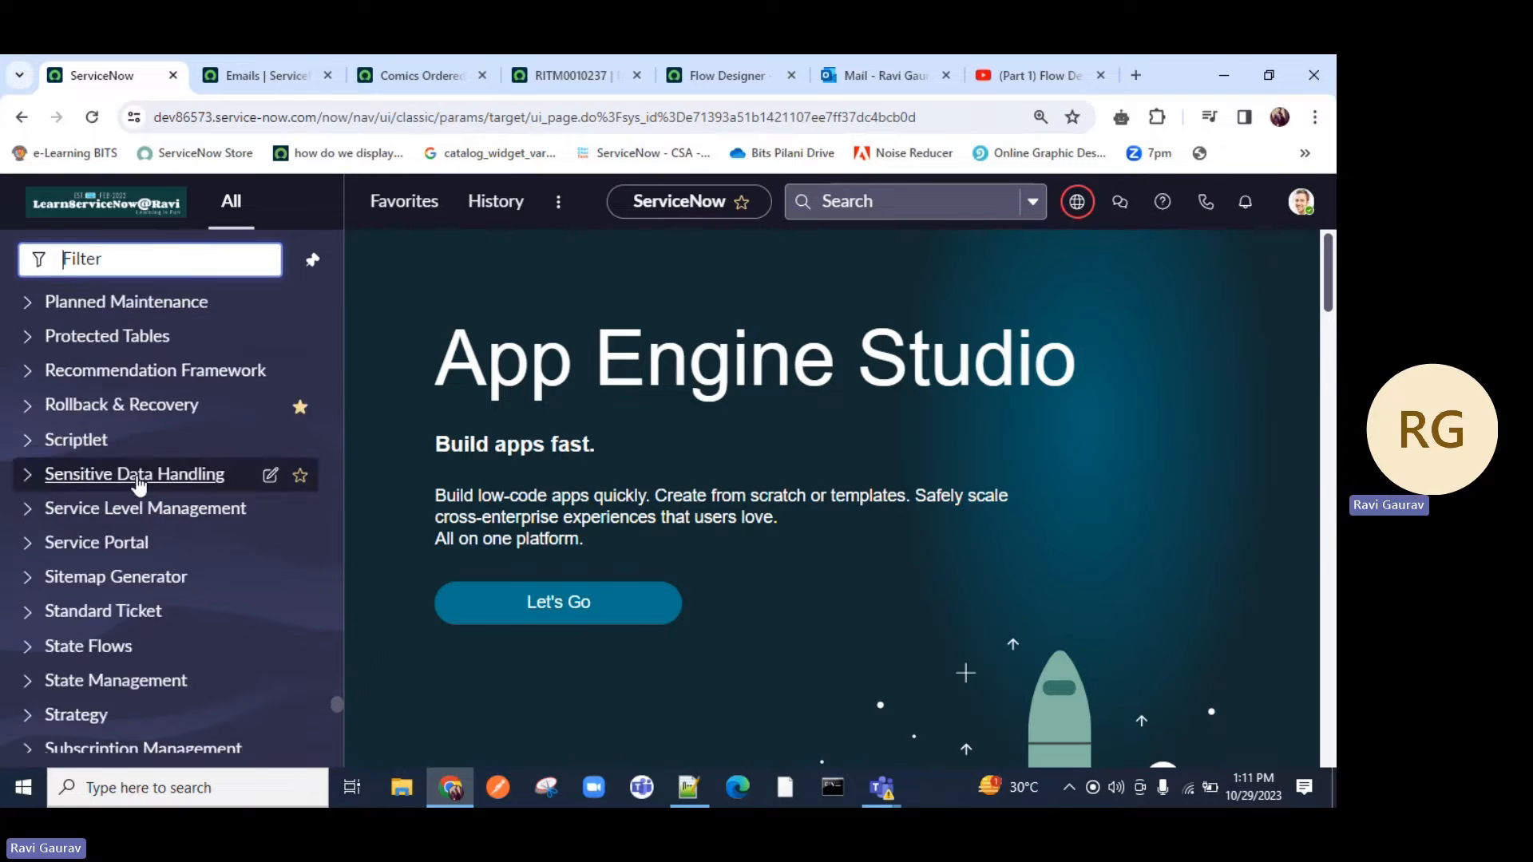
pyautogui.scroll(-10, 138, 485)
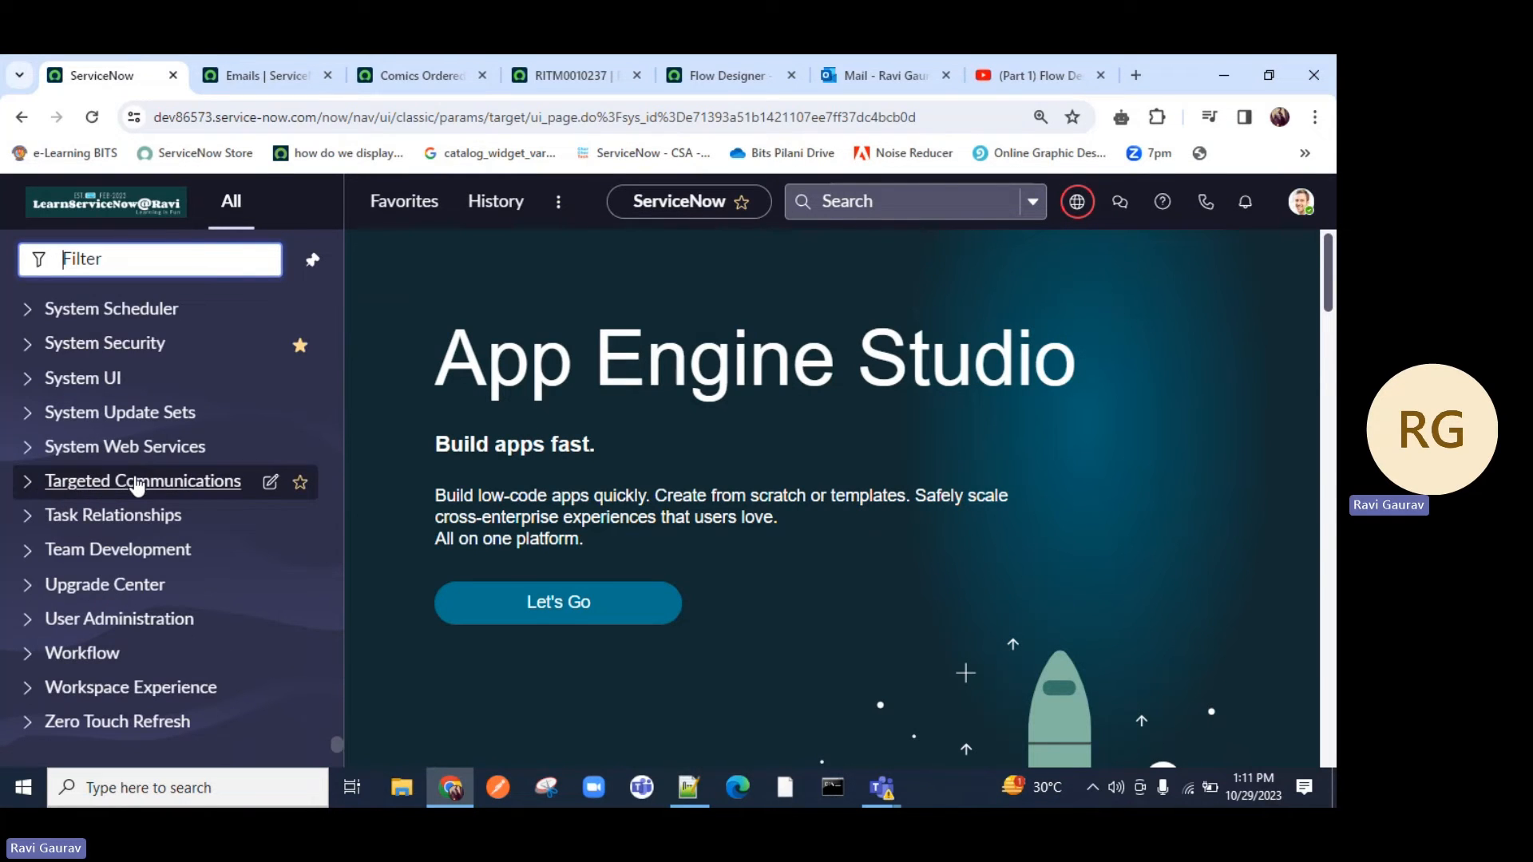
# Step: Filter the application navigator by "tables" and open the System Definition - Tables list in a new tab
pyautogui.write('tables')
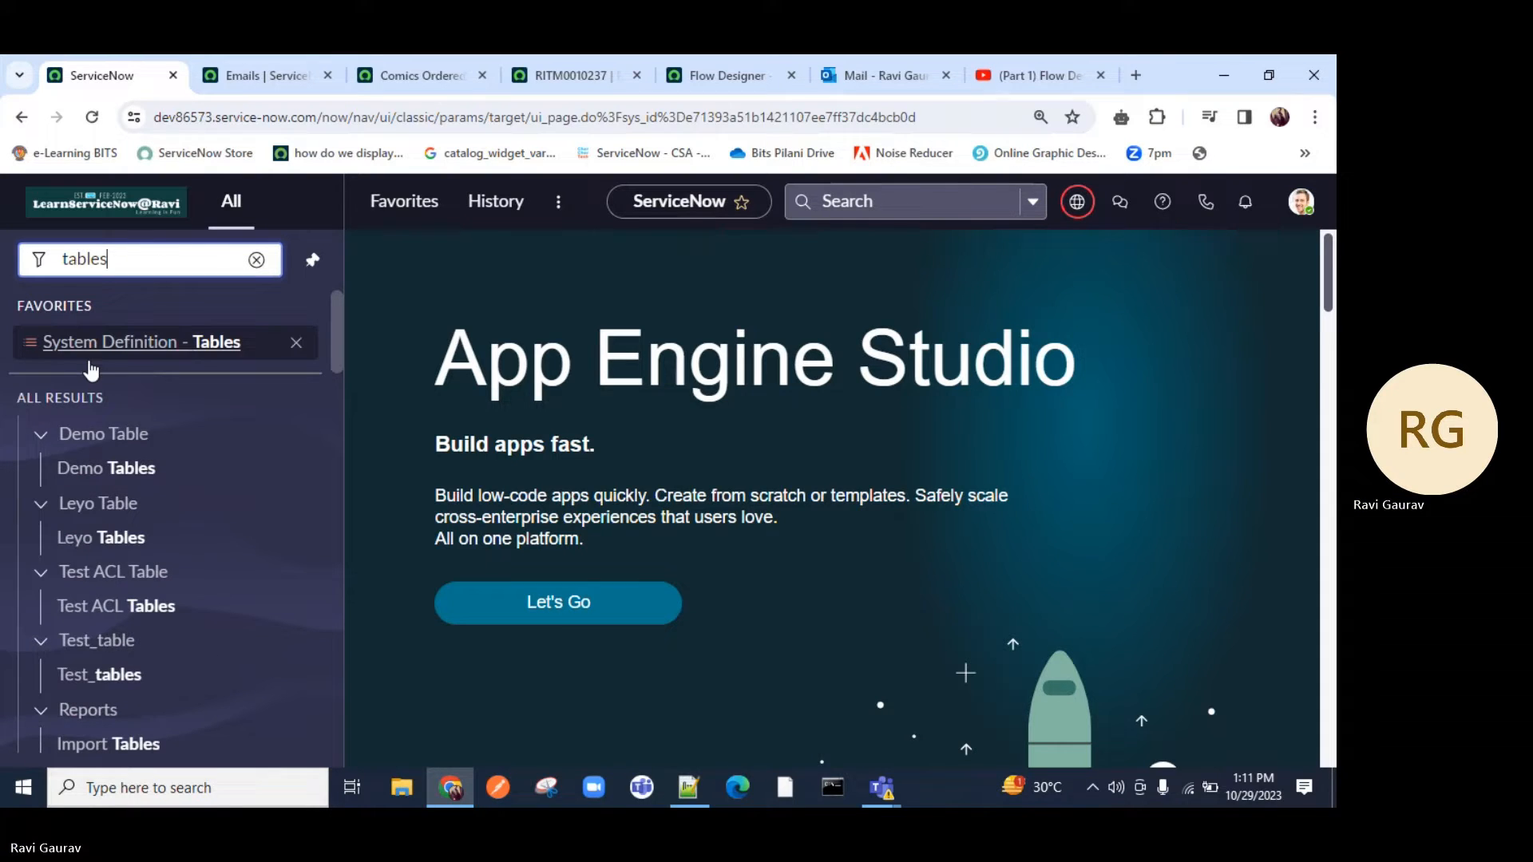
pyautogui.scroll(-1, 137, 407)
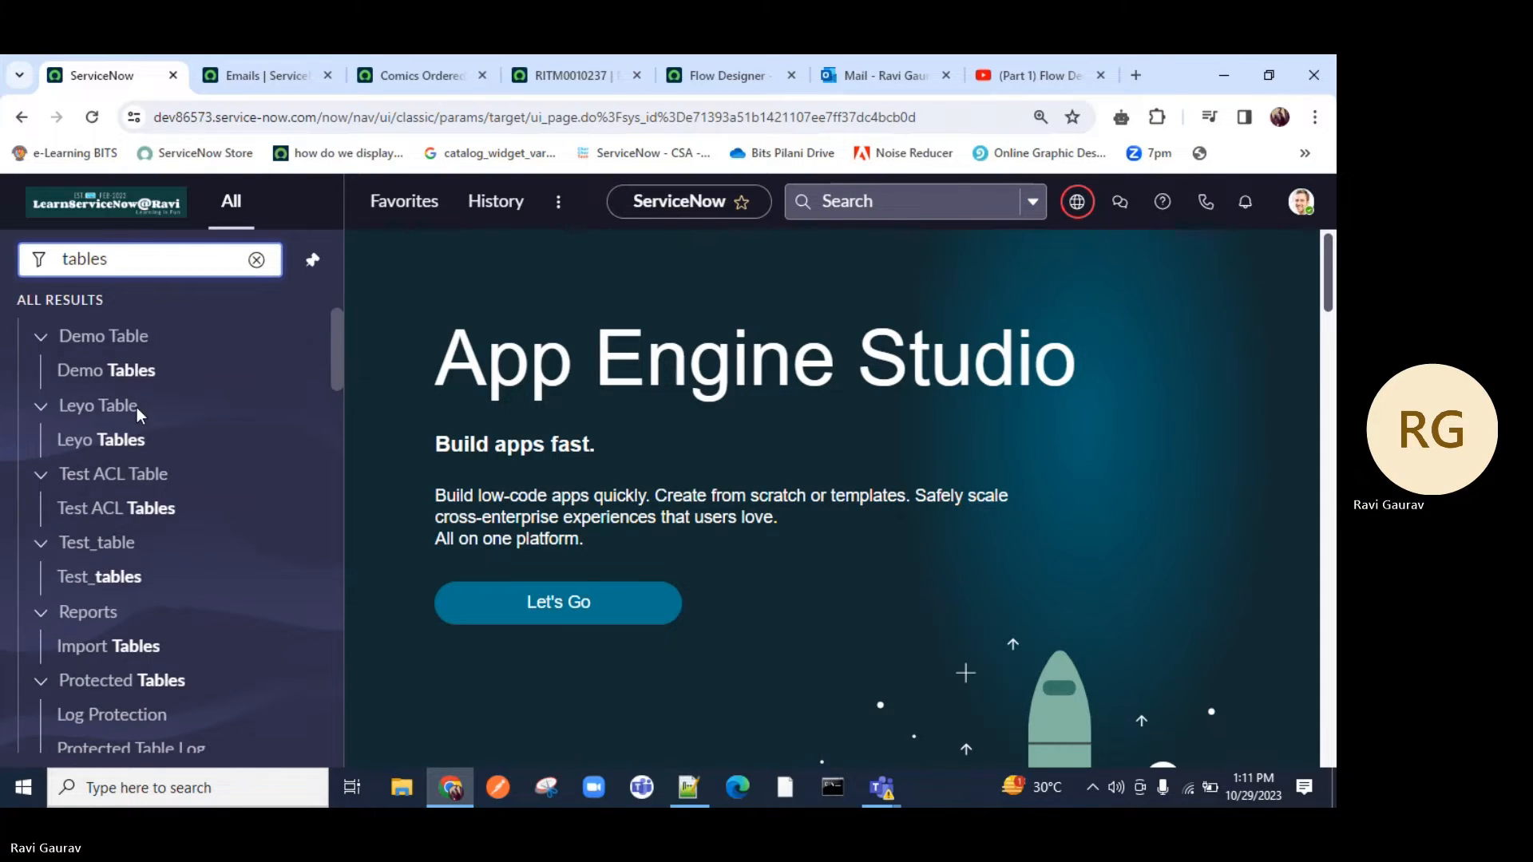
pyautogui.scroll(-1, 70, 367)
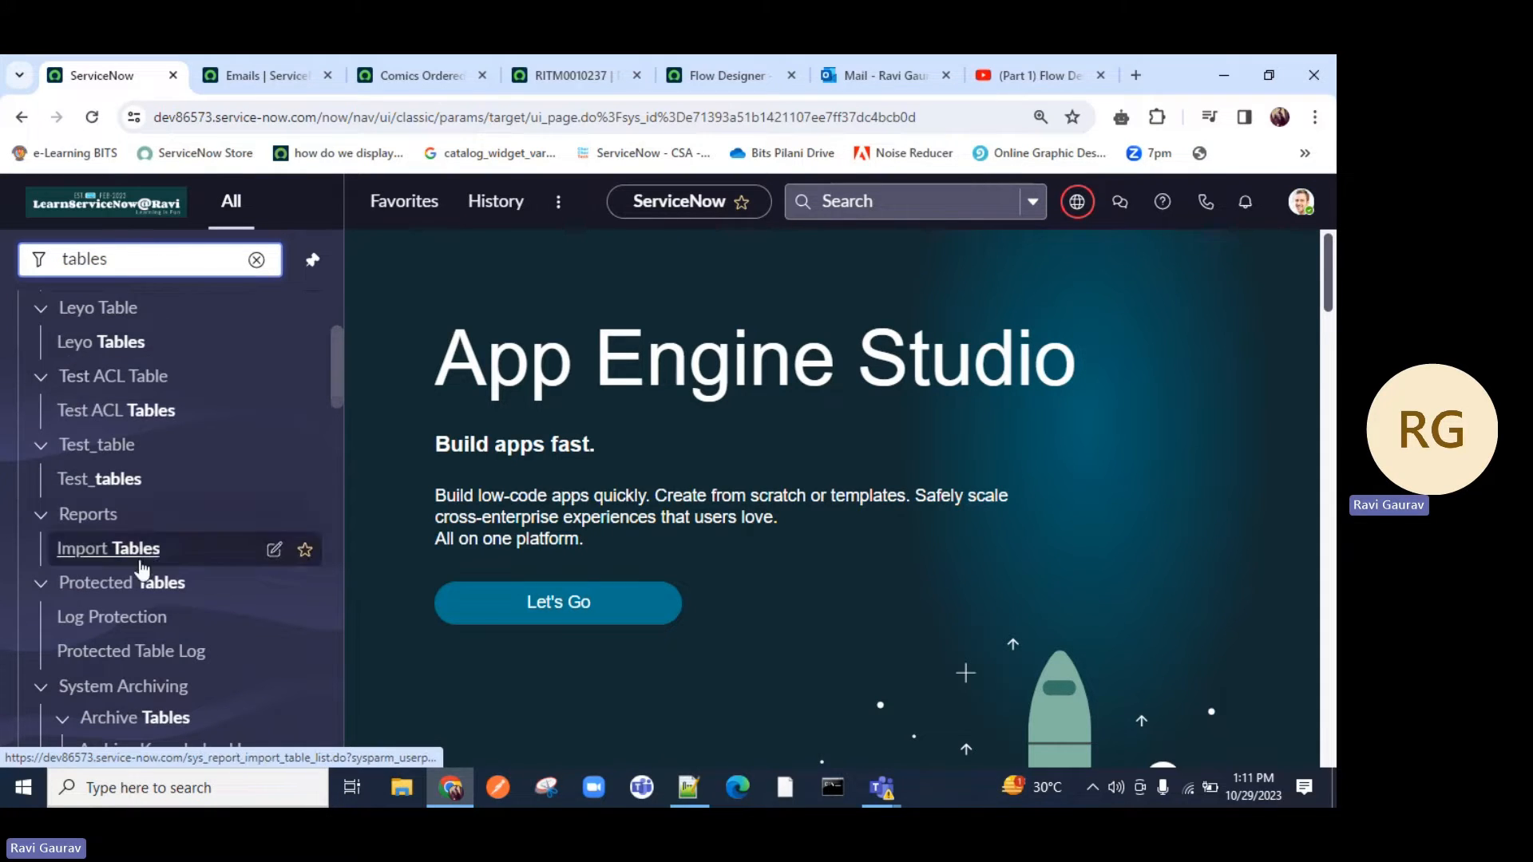
pyautogui.scroll(-1, 112, 559)
pyautogui.scroll(3, 124, 527)
pyautogui.click(113, 342)
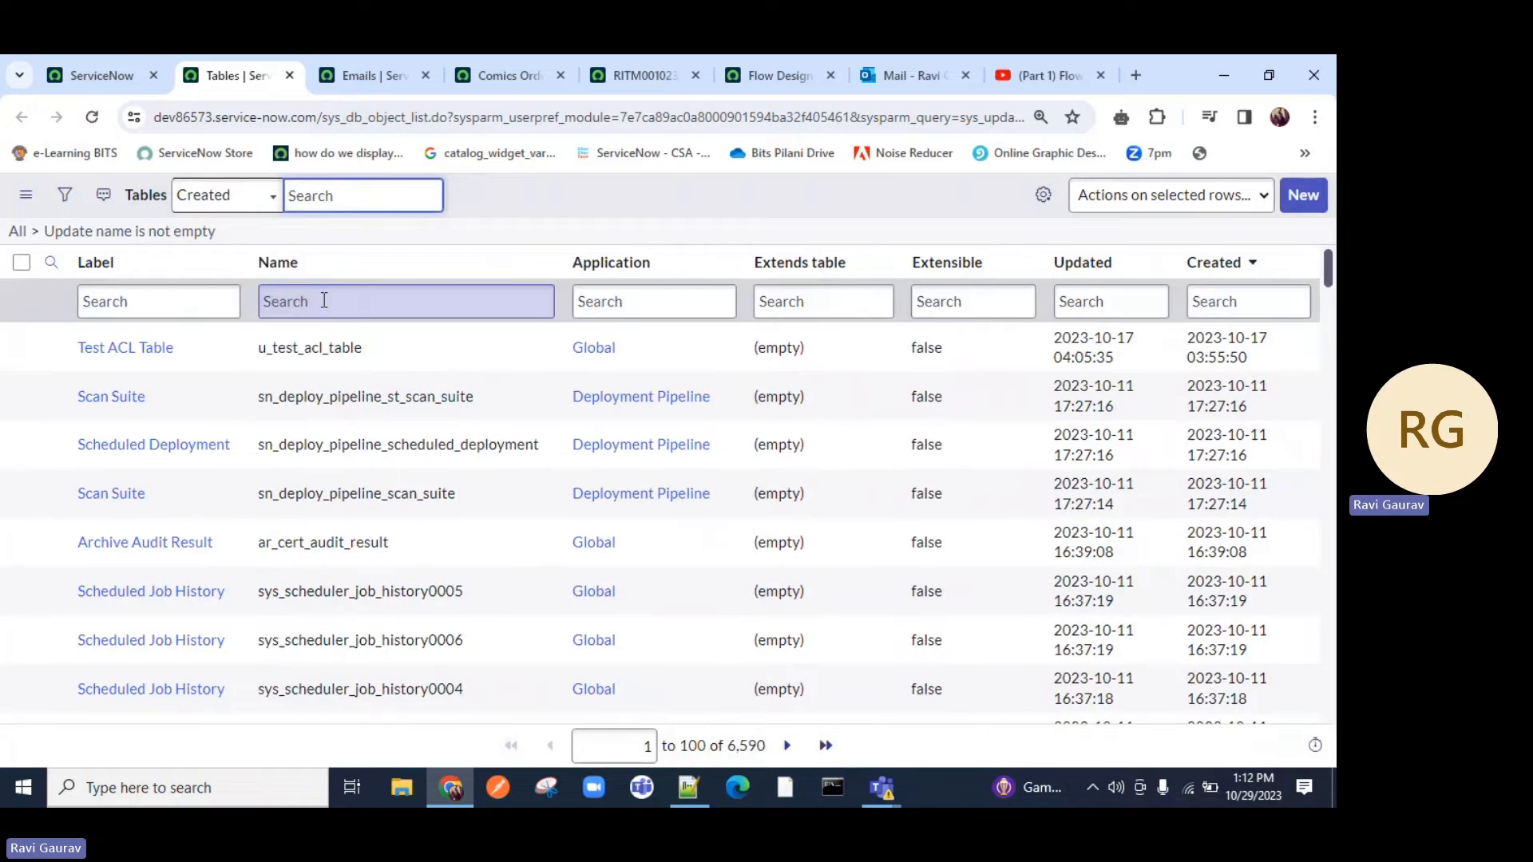
# Step: Filter the Tables list to names starting with u_ and sort it by Updated in ascending order
pyautogui.click(322, 302)
pyautogui.write('u_')
pyautogui.press('Return')
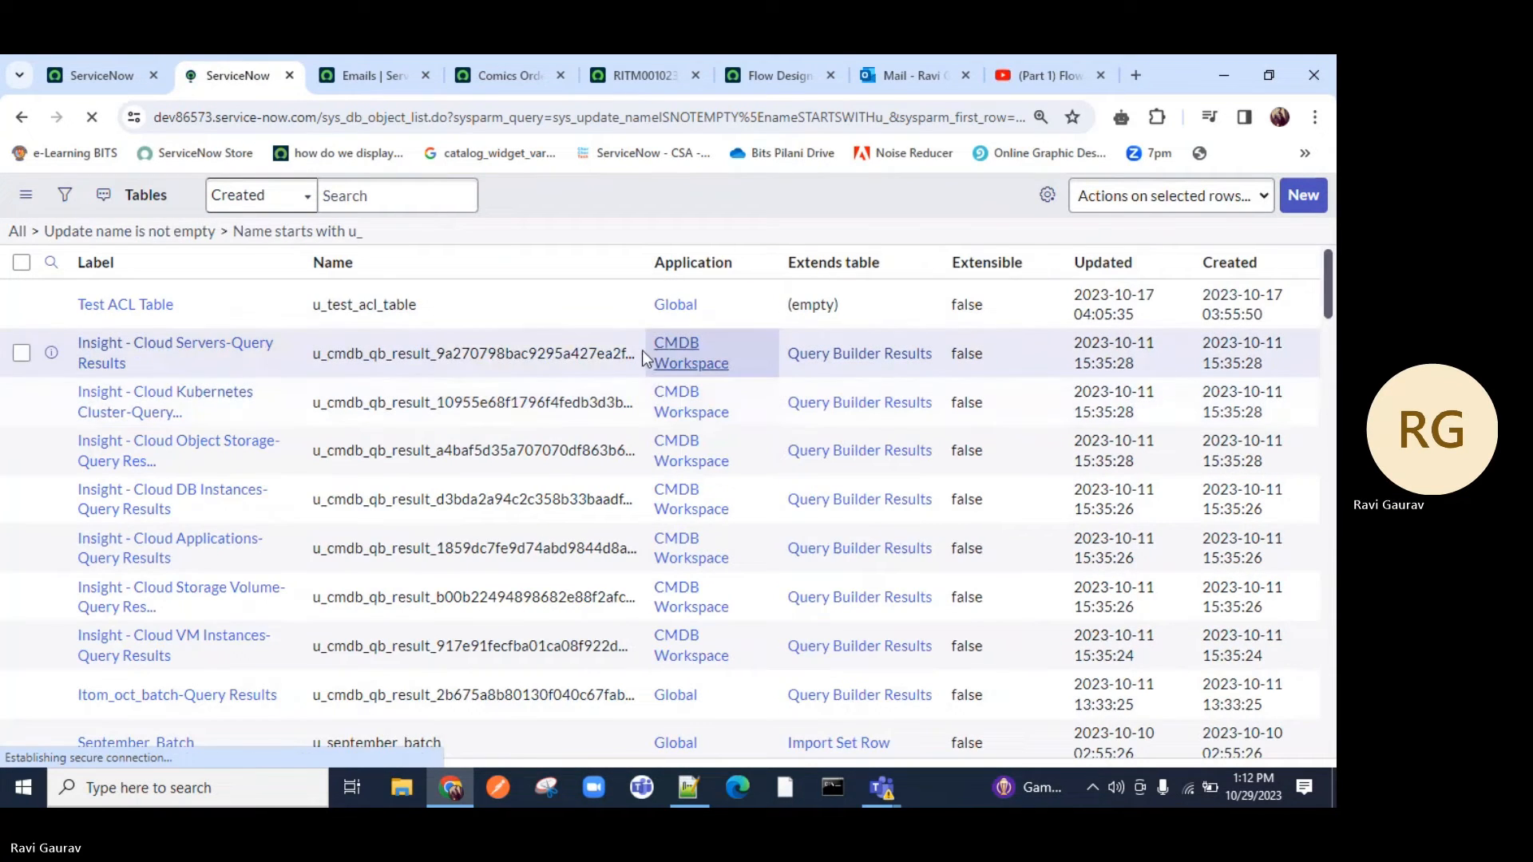
pyautogui.click(1120, 271)
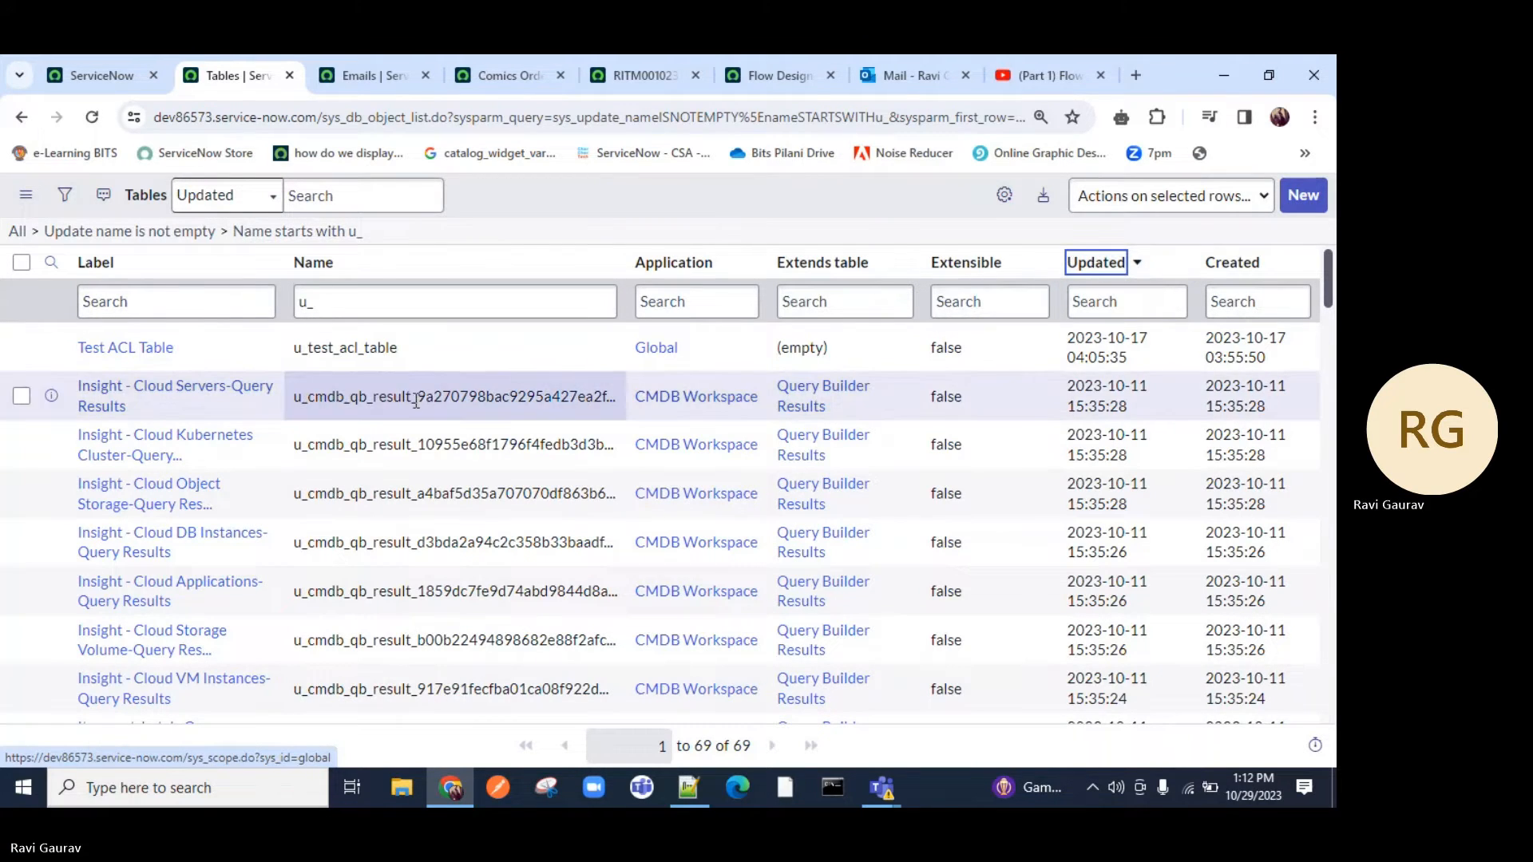
# Step: Find the Salary Details table among the custom tables and open its record list using u_salary_details.LIST in the application navigator
pyautogui.scroll(-2, 282, 395)
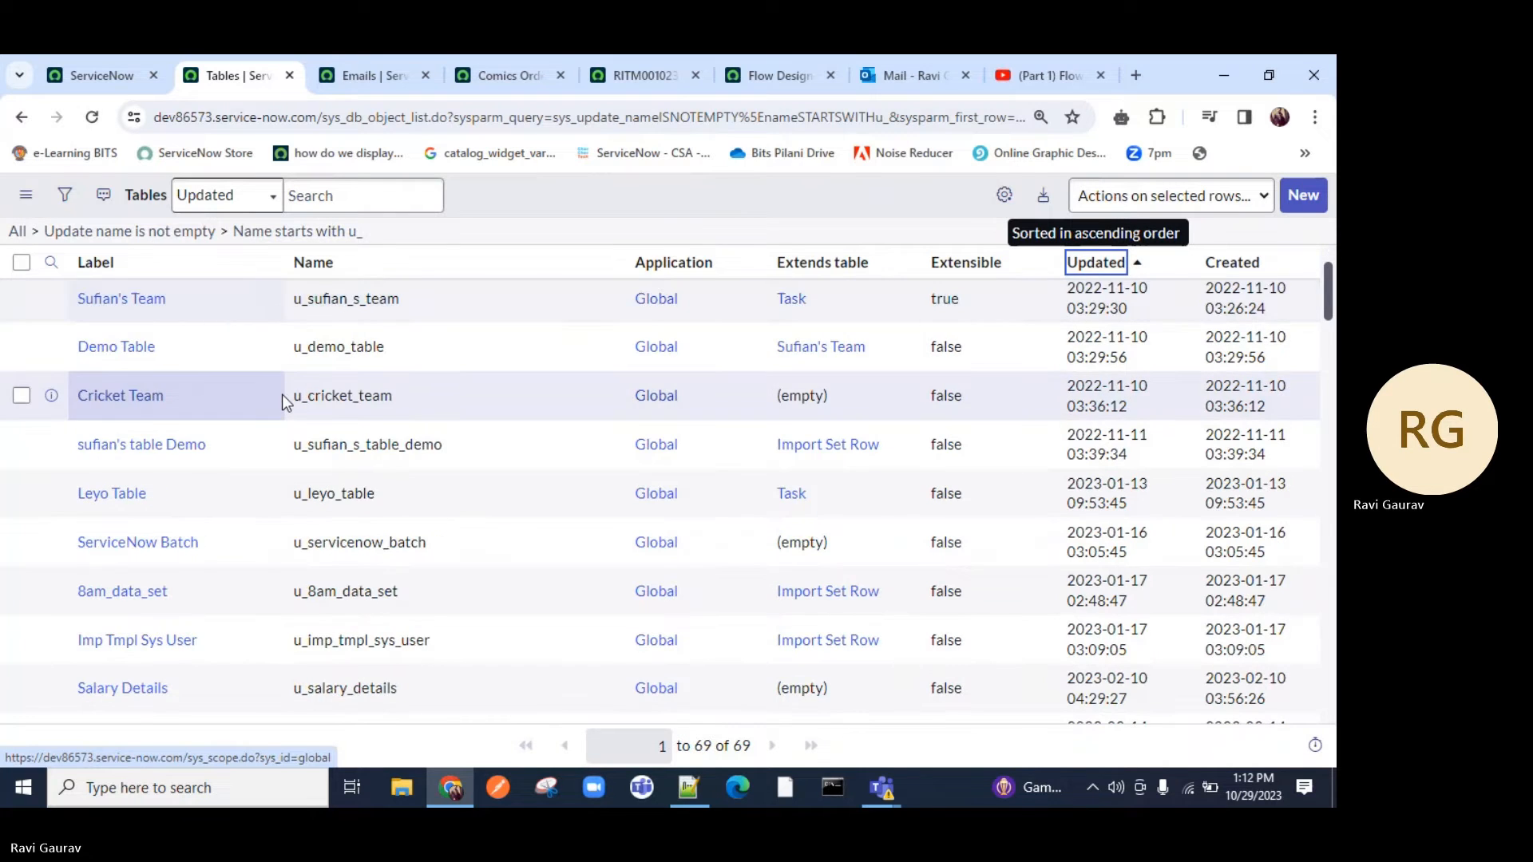
pyautogui.scroll(-1, 291, 383)
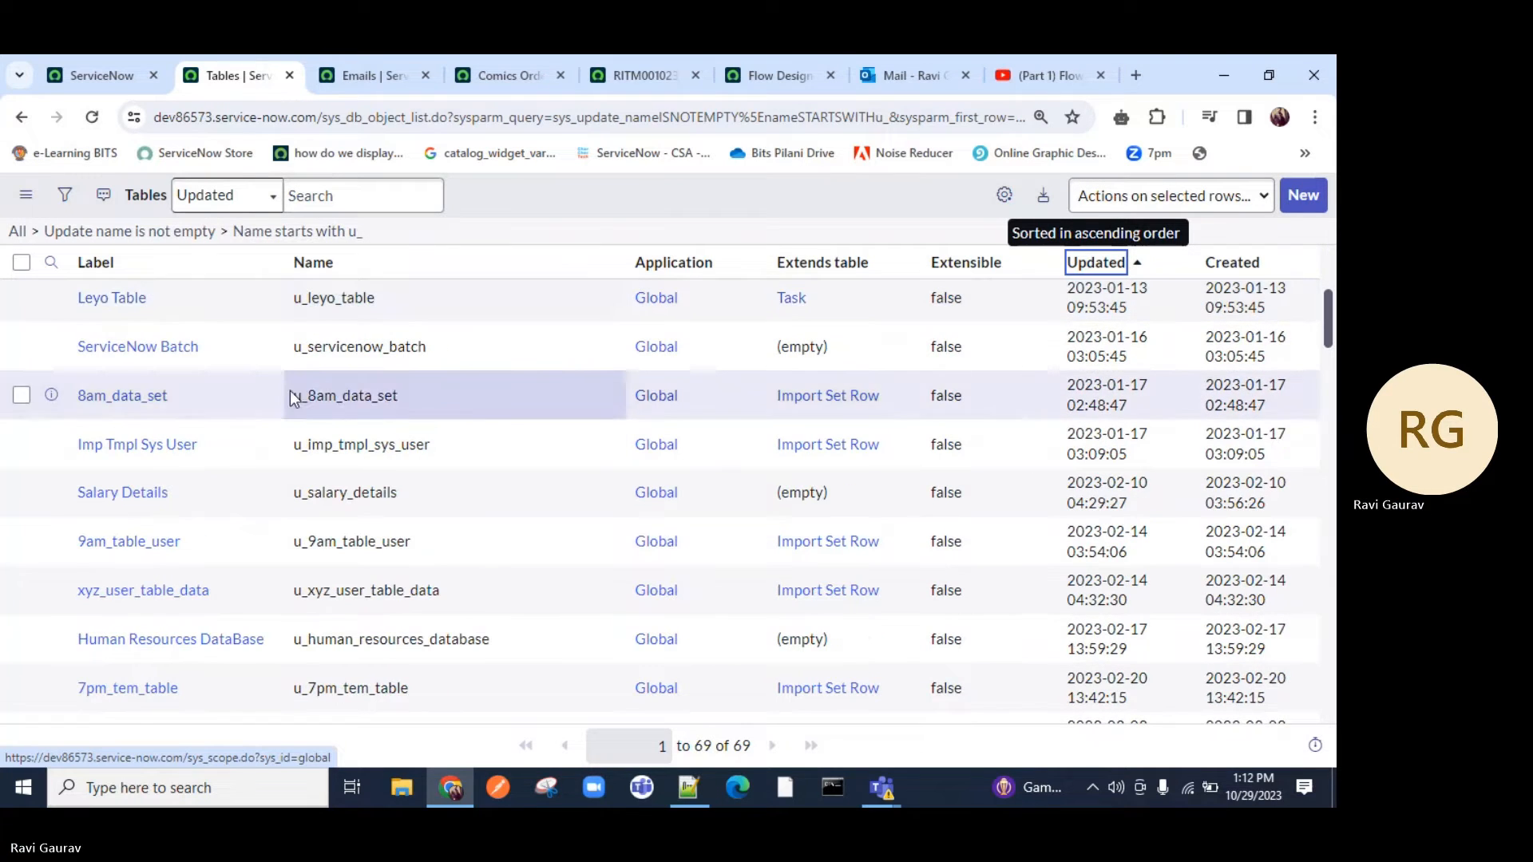
pyautogui.moveTo(400, 493); pyautogui.dragTo(306, 493)
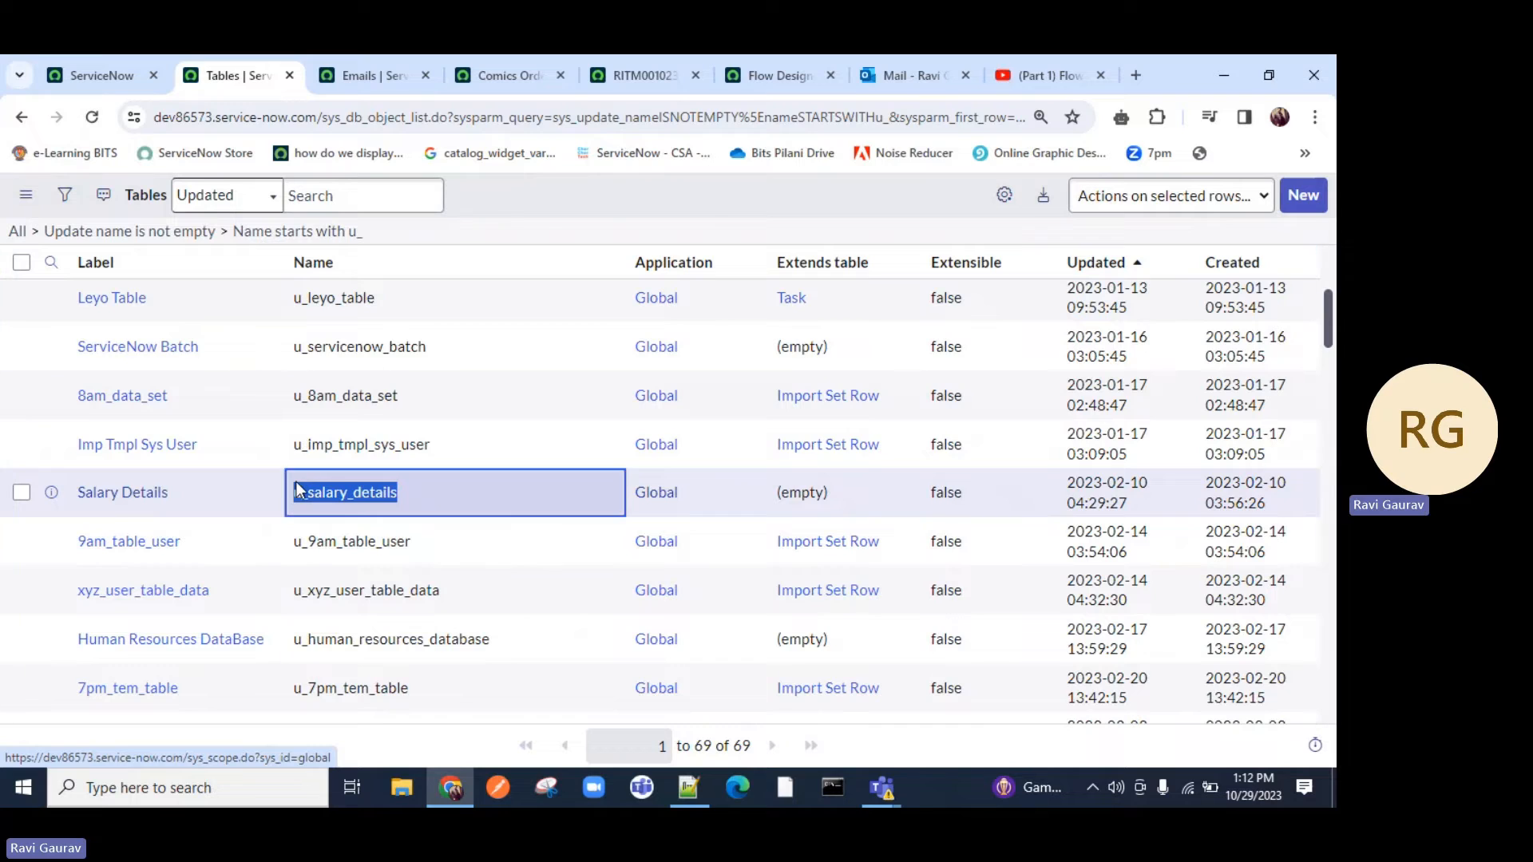
pyautogui.click(102, 80)
pyautogui.click(195, 260)
pyautogui.write('u_salary_details')
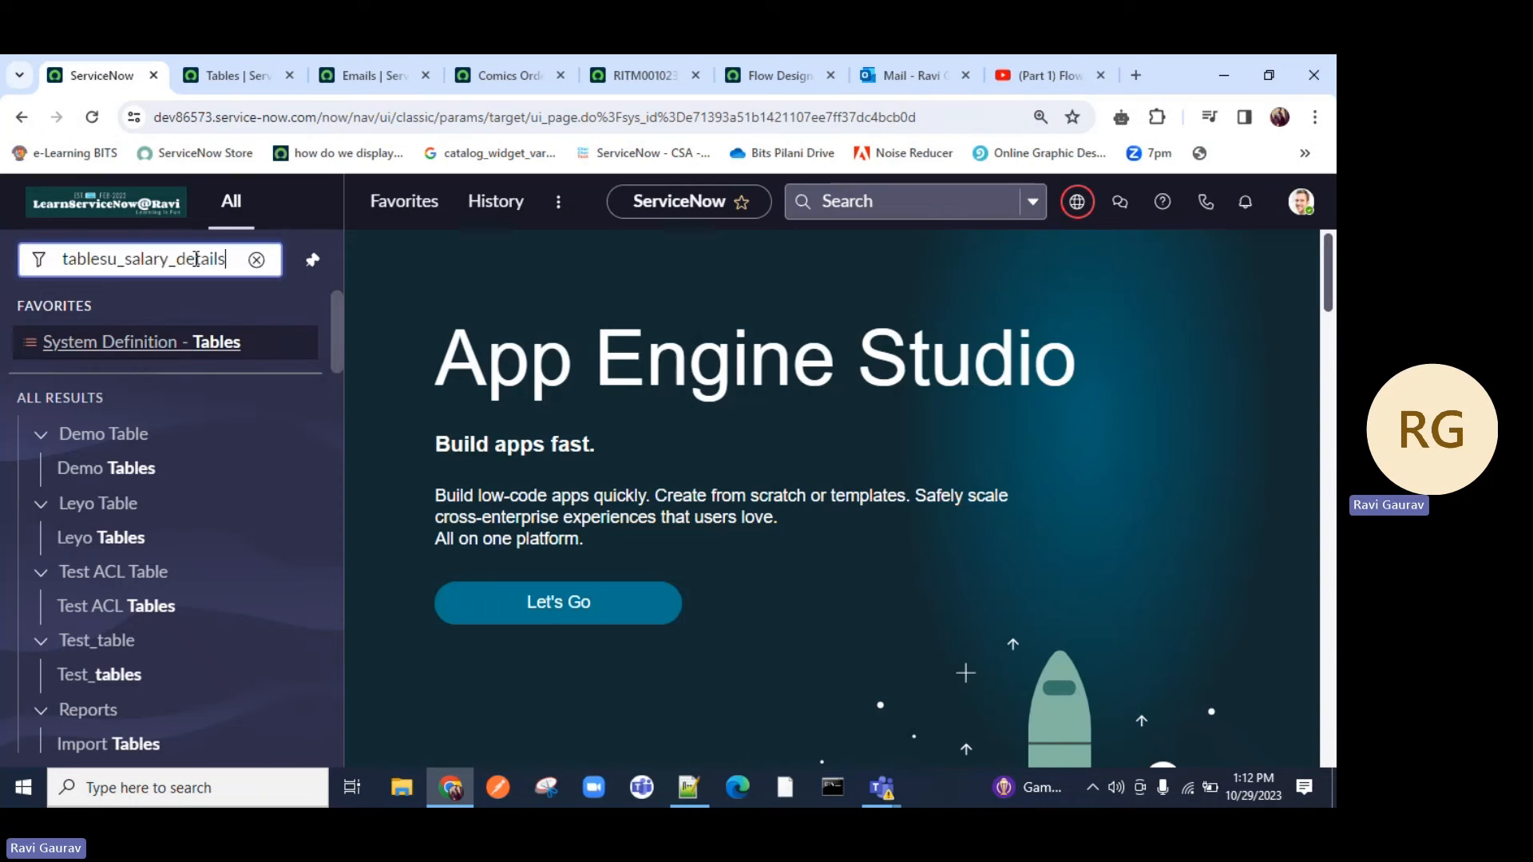
pyautogui.hotkey('ctrl', 'a')
pyautogui.write('u_salary_details')
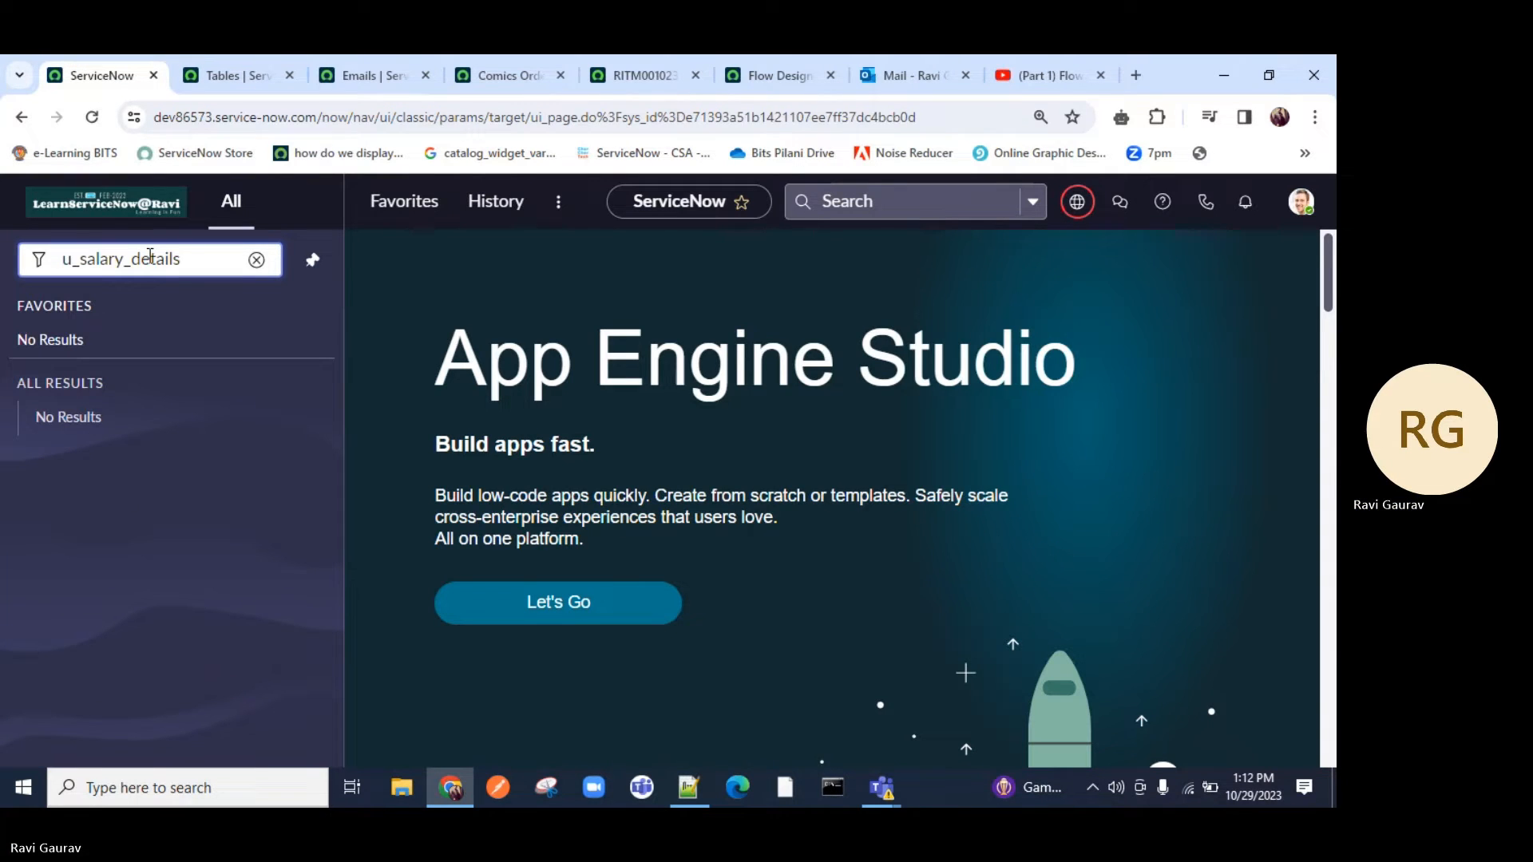
pyautogui.write('.LIST')
pyautogui.press('Return')
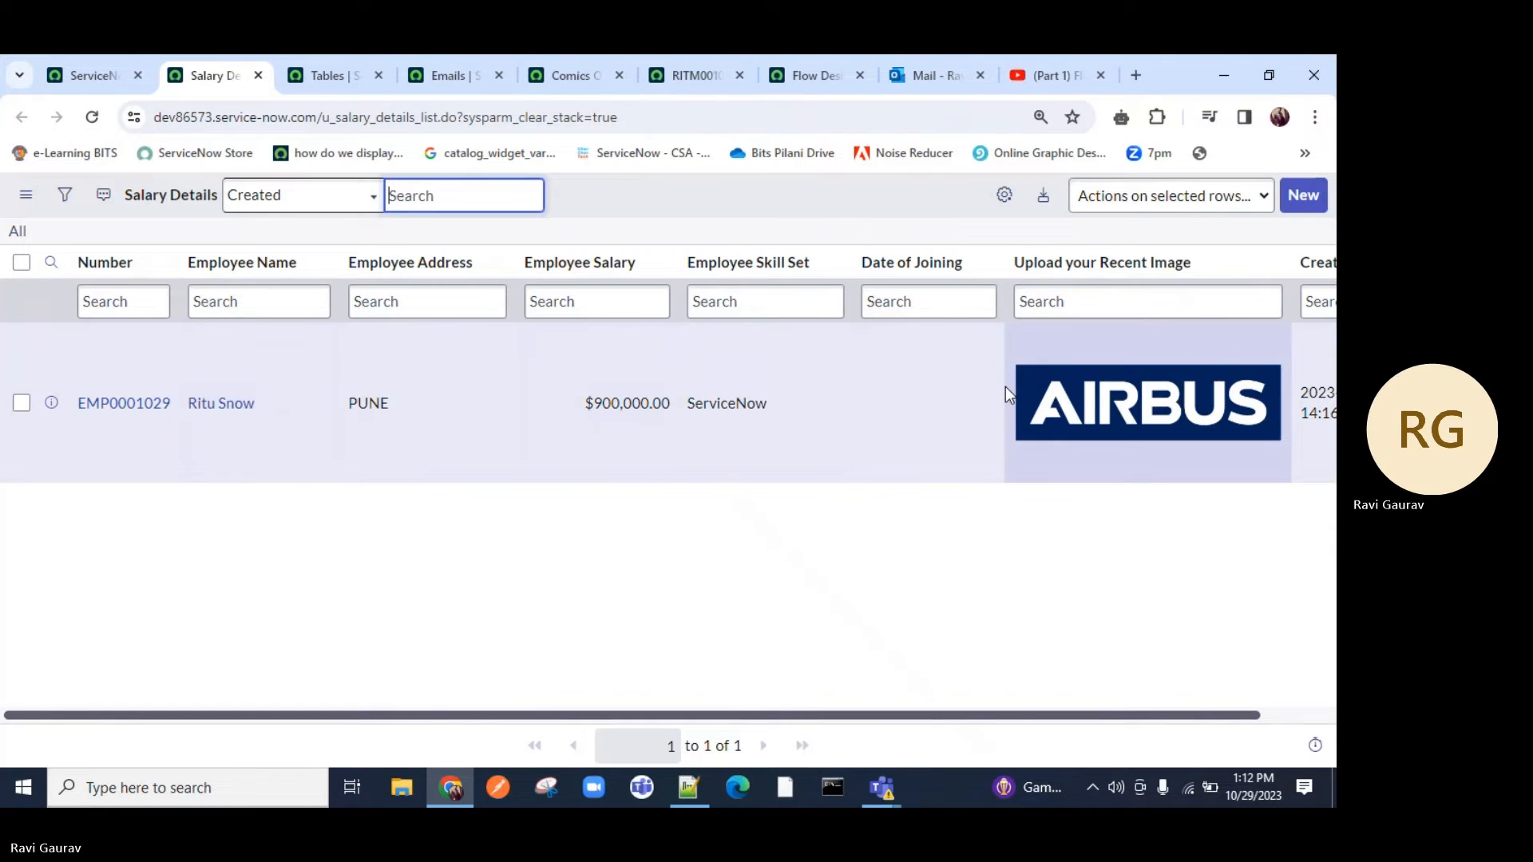
# Step: Open a blank Salary Details record form and review its fields, including the Updated details and Personal Information sections
pyautogui.click(1302, 195)
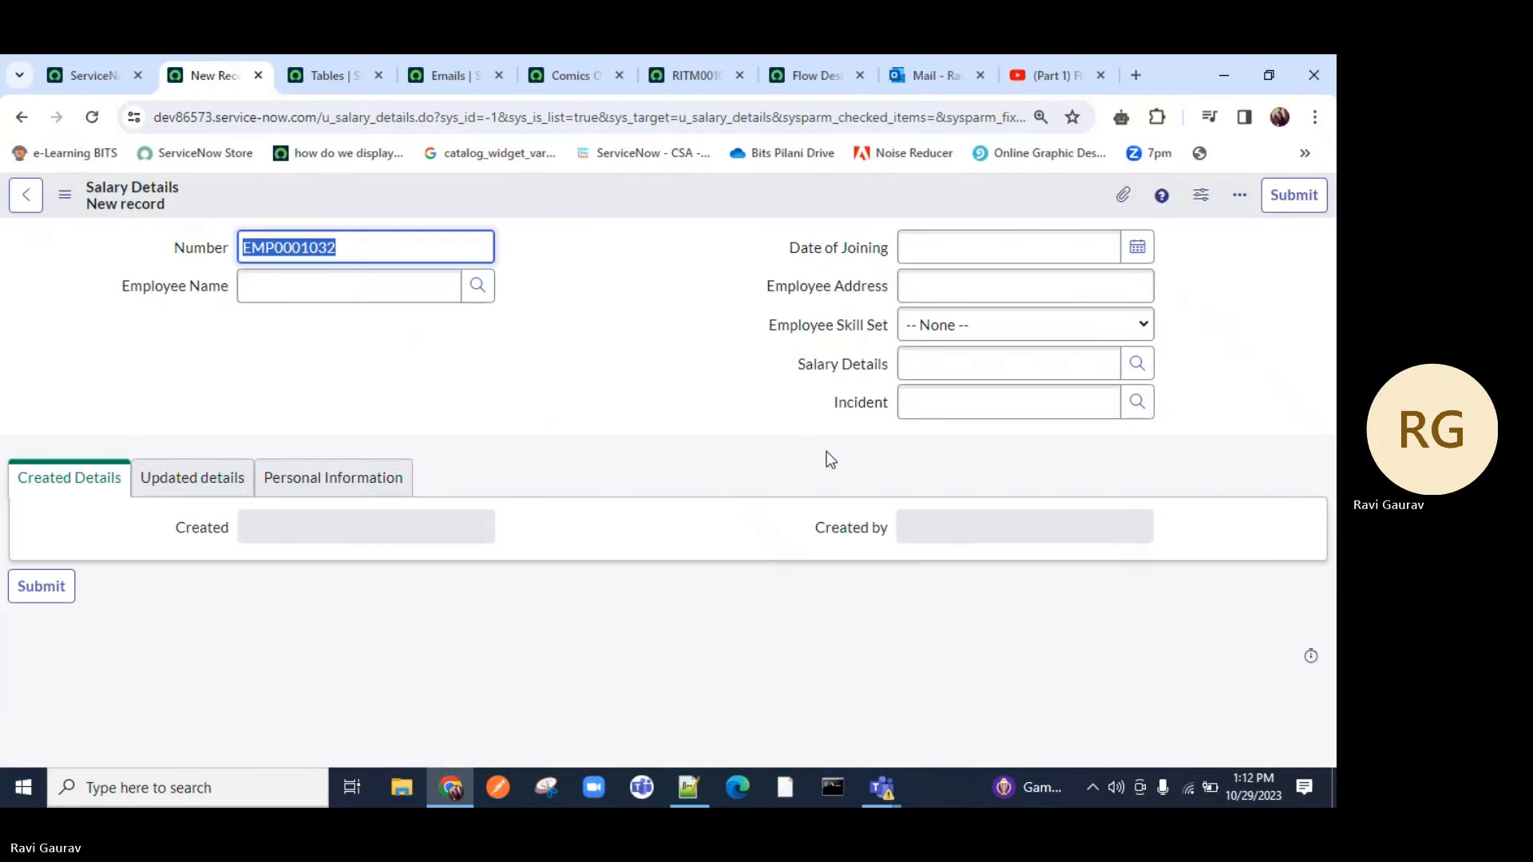
pyautogui.click(190, 478)
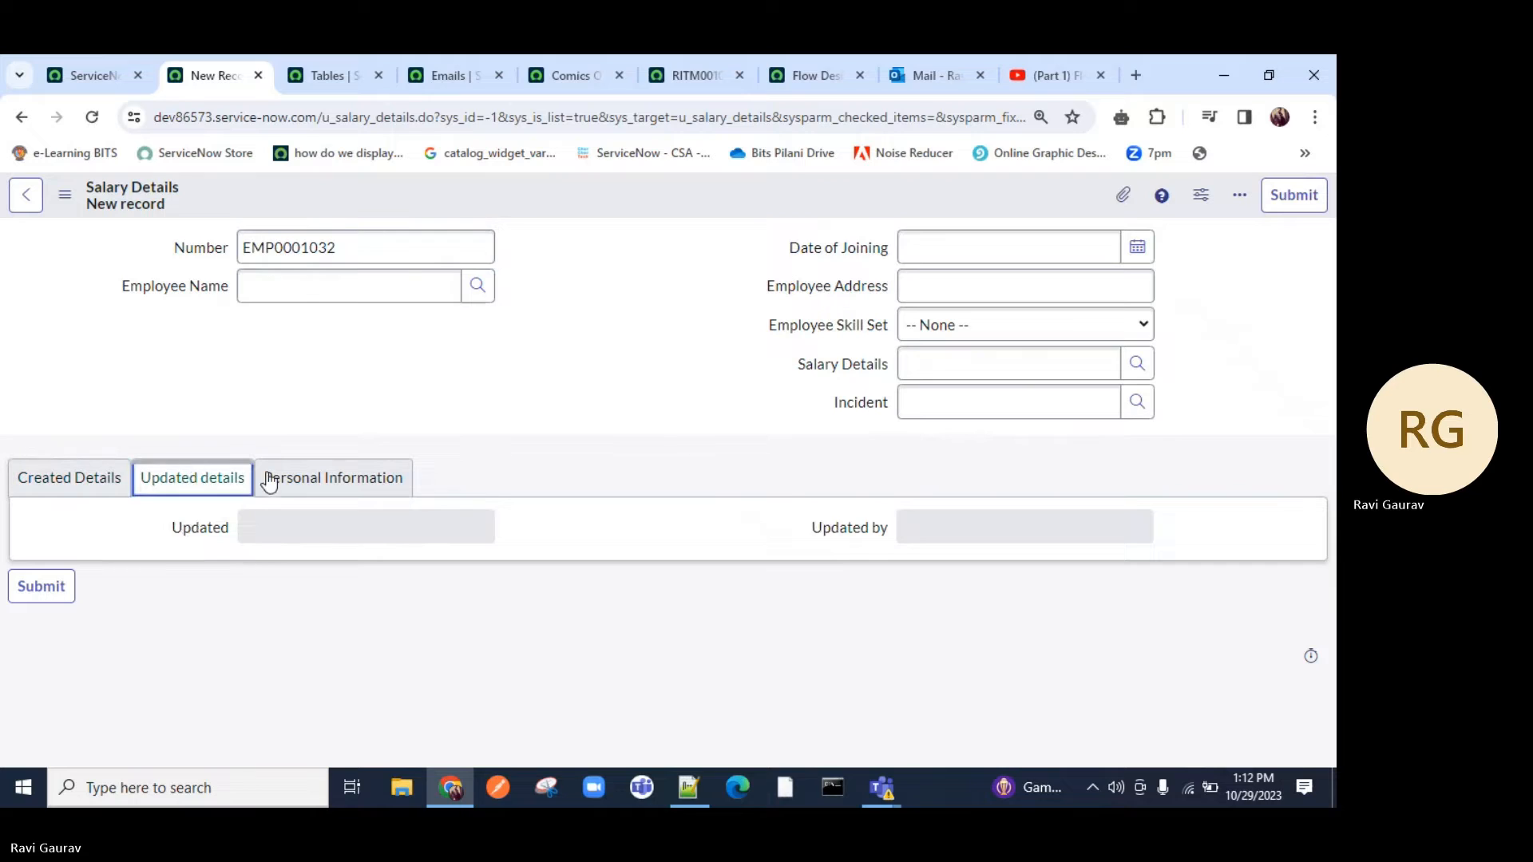
pyautogui.click(276, 478)
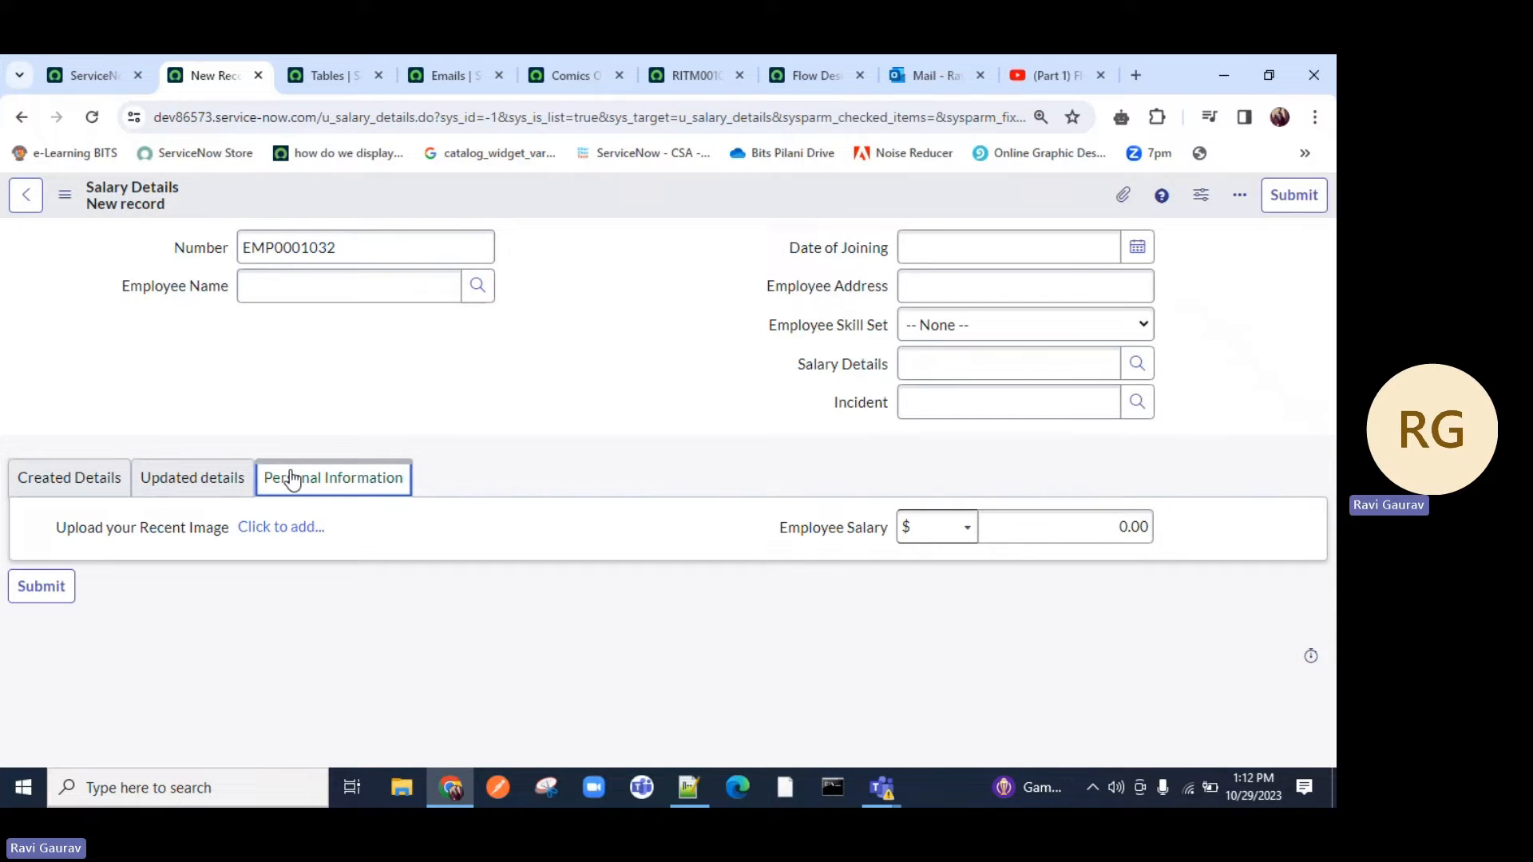
pyautogui.moveTo(186, 195); pyautogui.dragTo(82, 186)
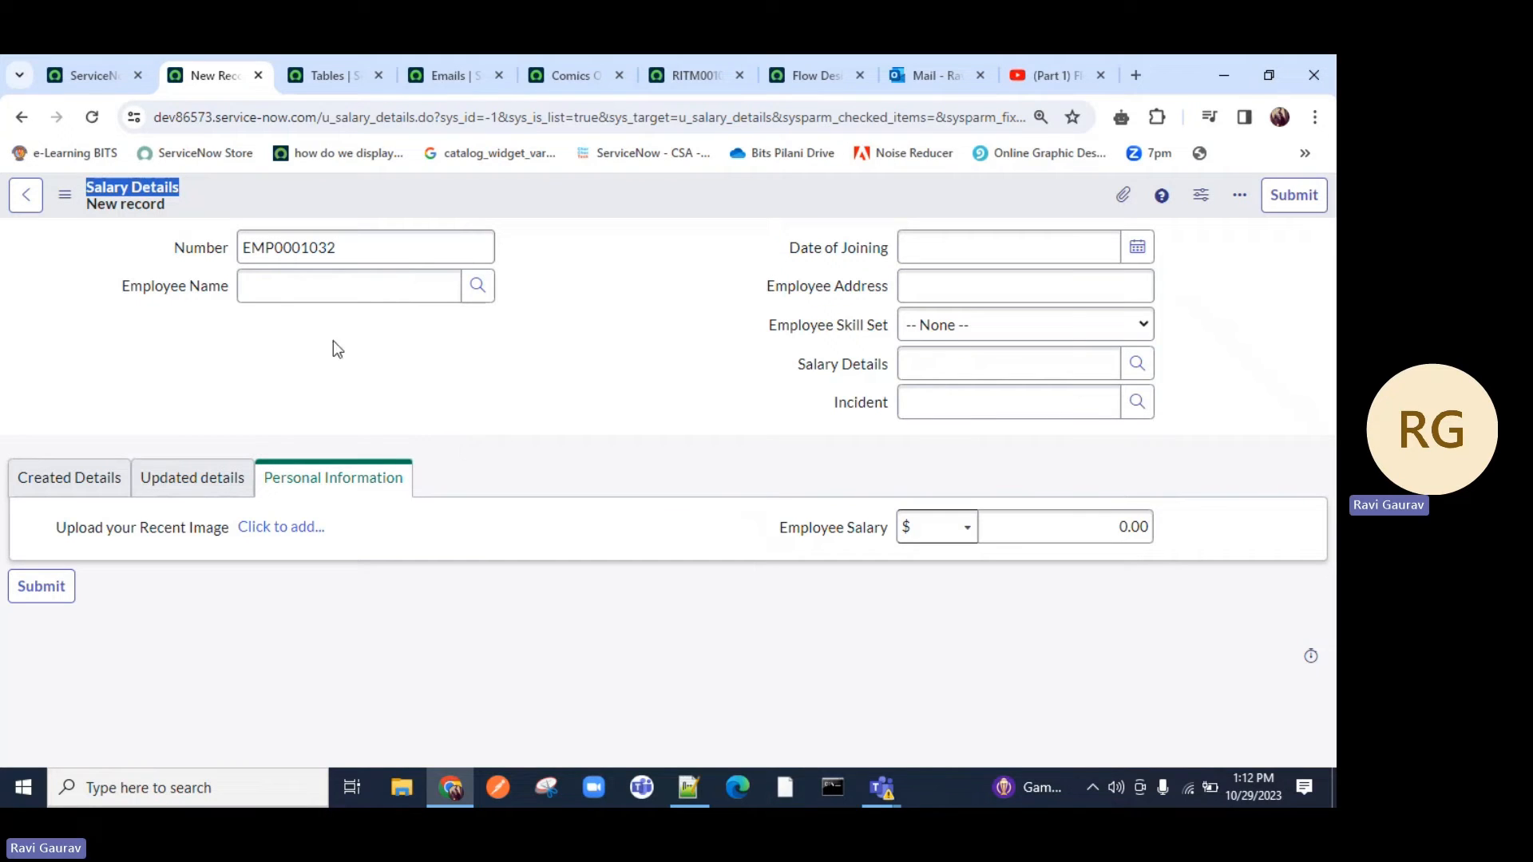
pyautogui.moveTo(110, 291); pyautogui.dragTo(220, 289)
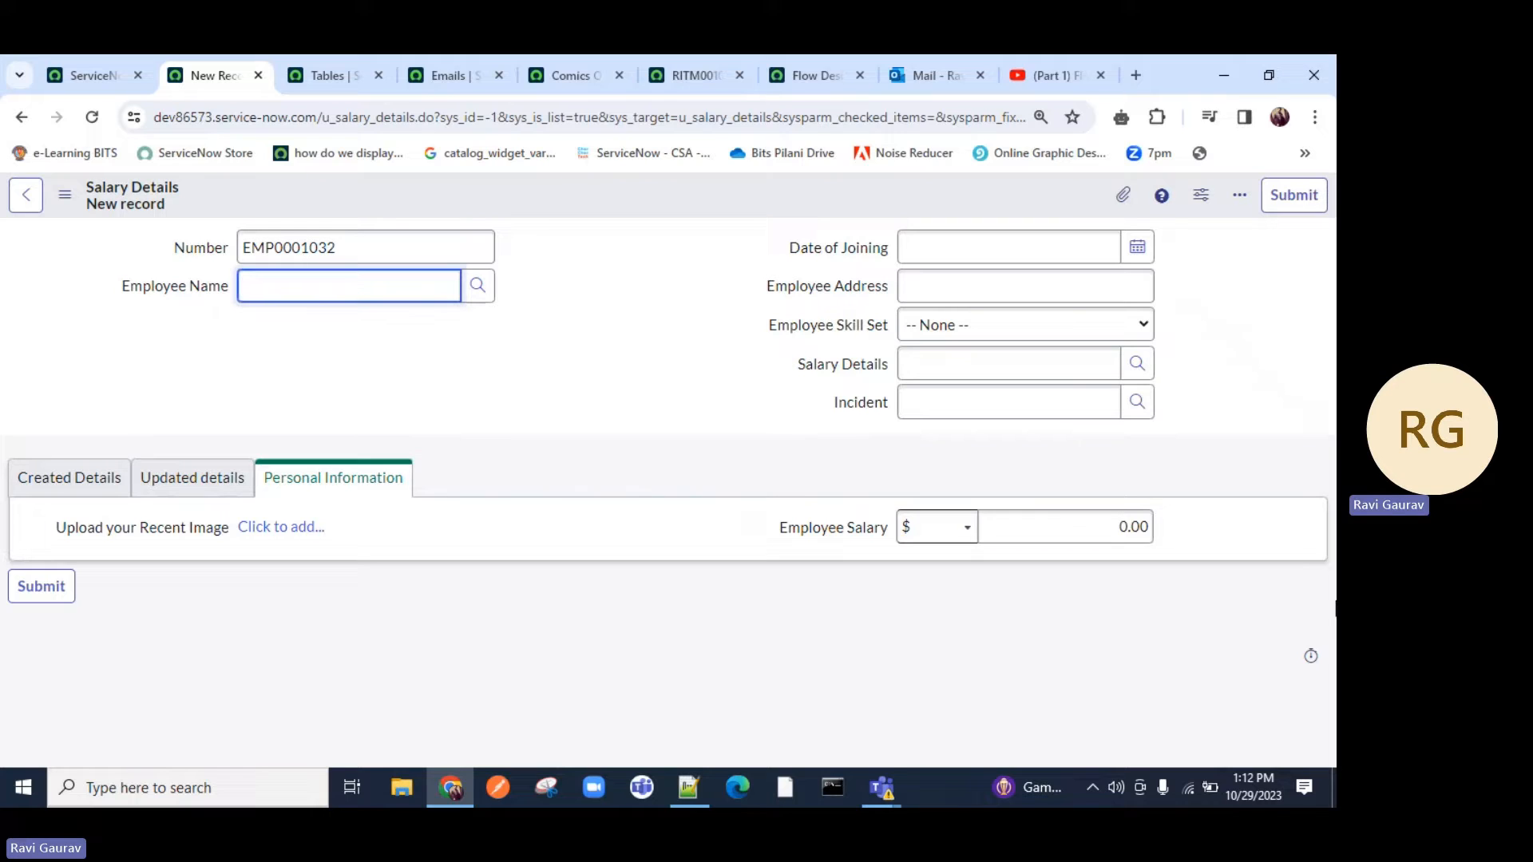
pyautogui.click(697, 424)
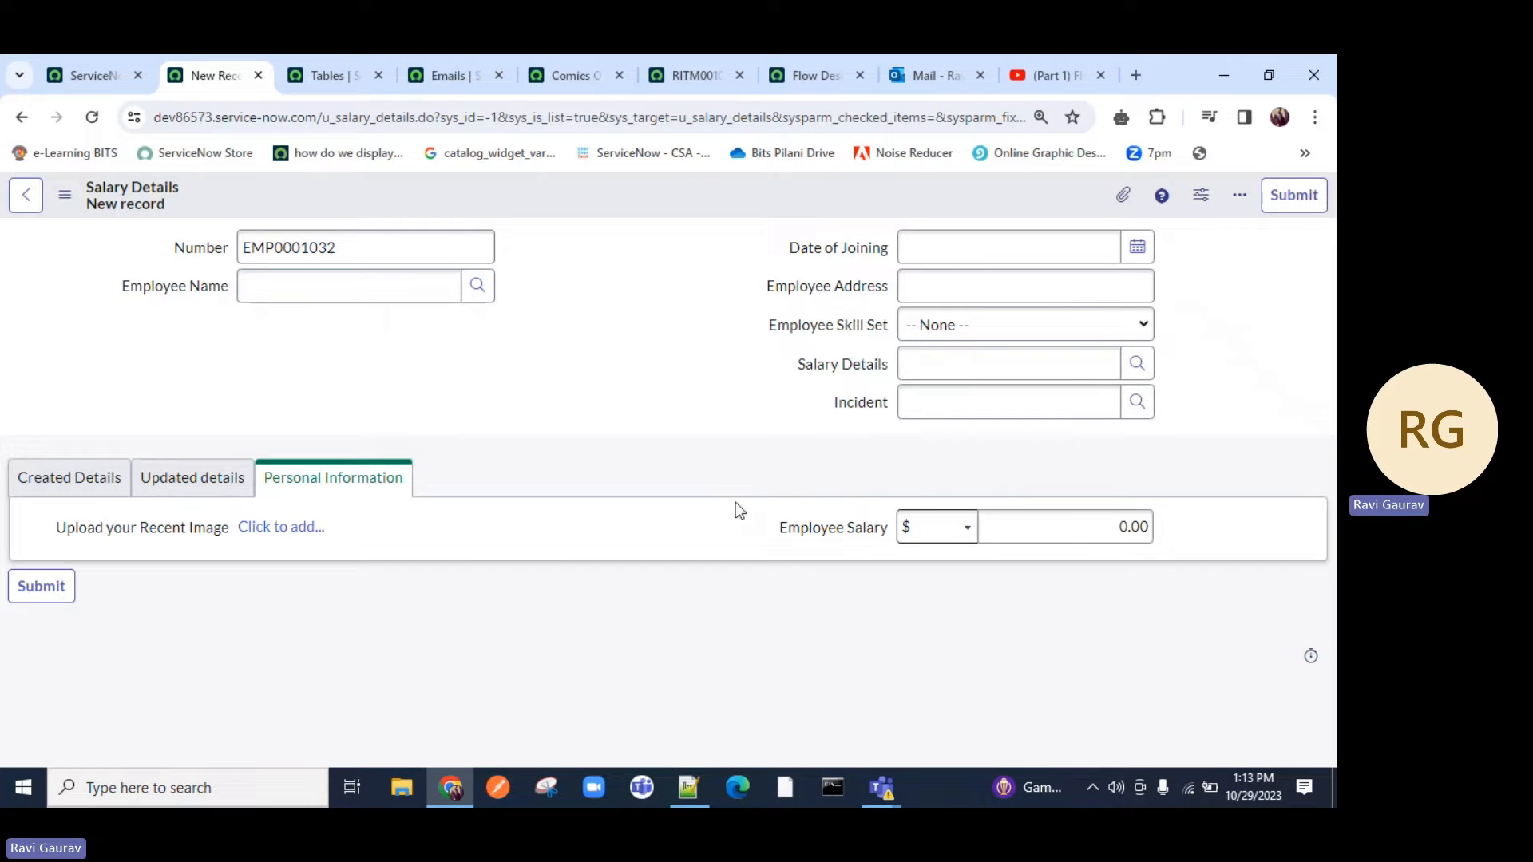
# Step: Return to the Salary Details list and delete all of its existing records
pyautogui.click(19, 119)
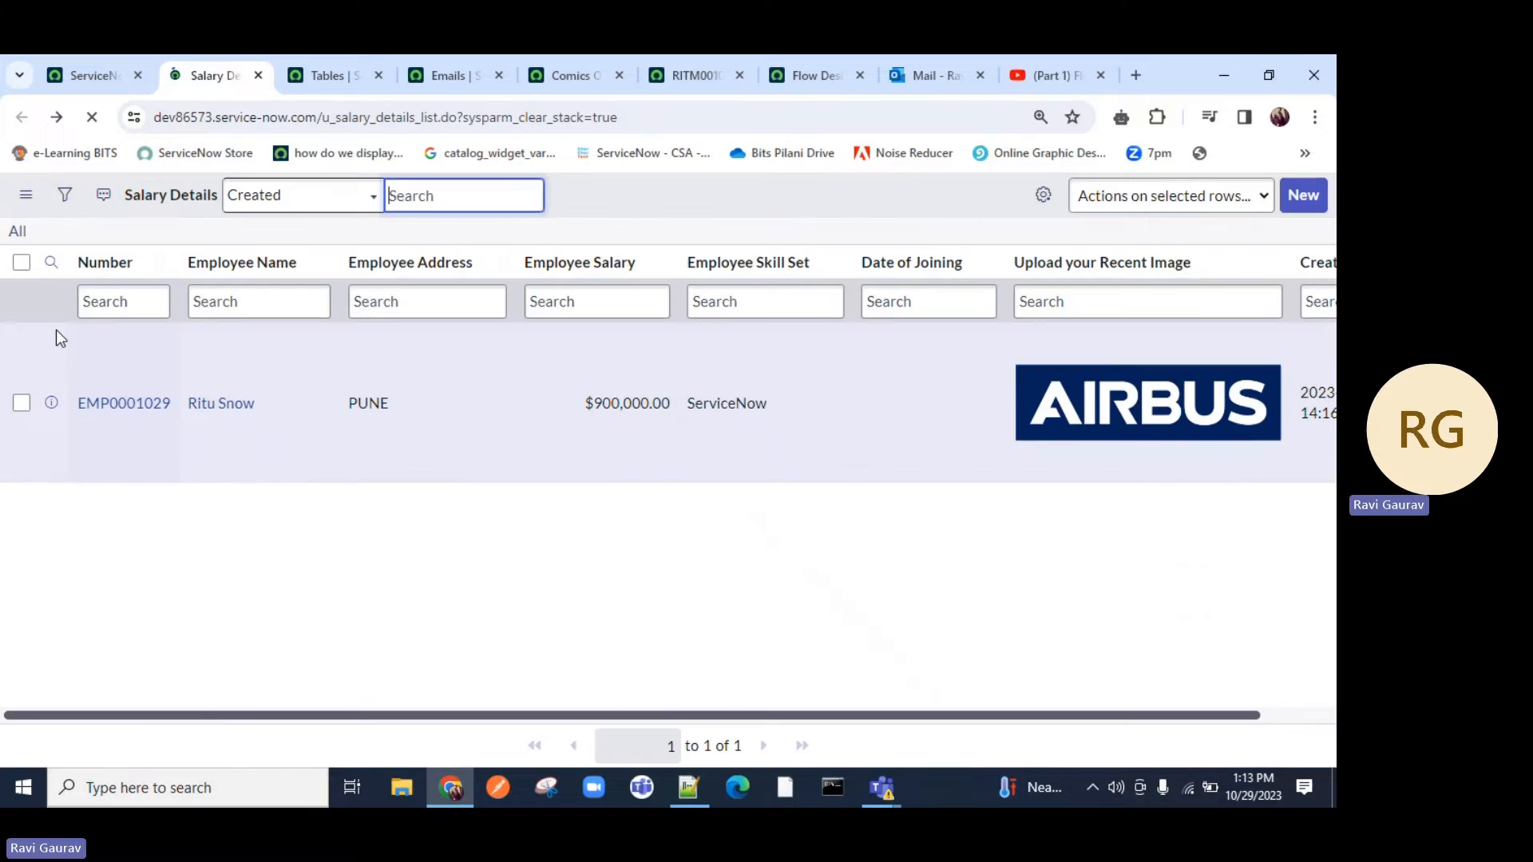
pyautogui.click(21, 264)
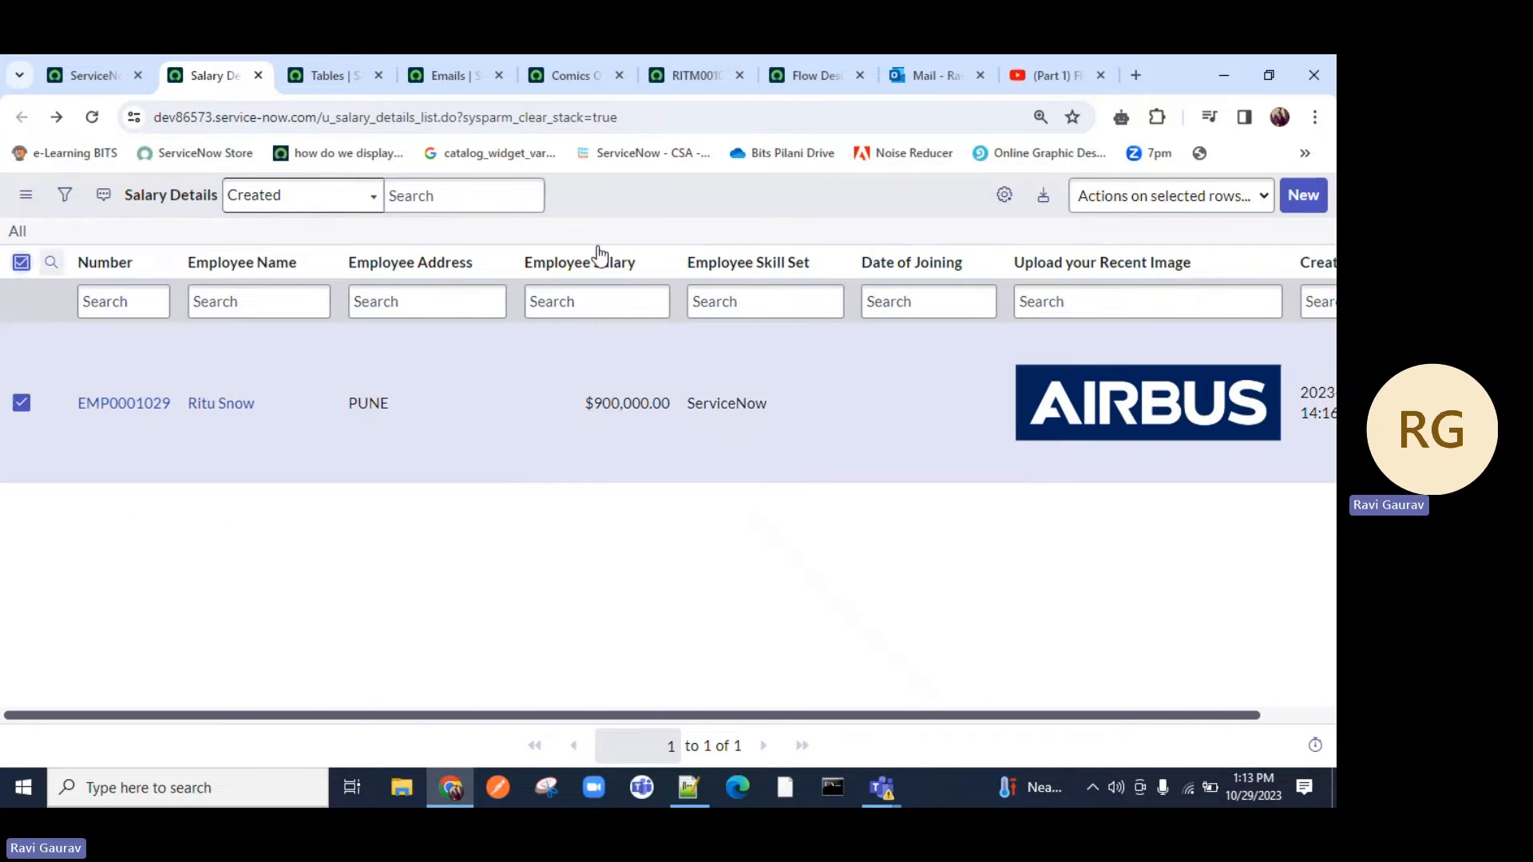
pyautogui.click(1199, 214)
pyautogui.click(1153, 250)
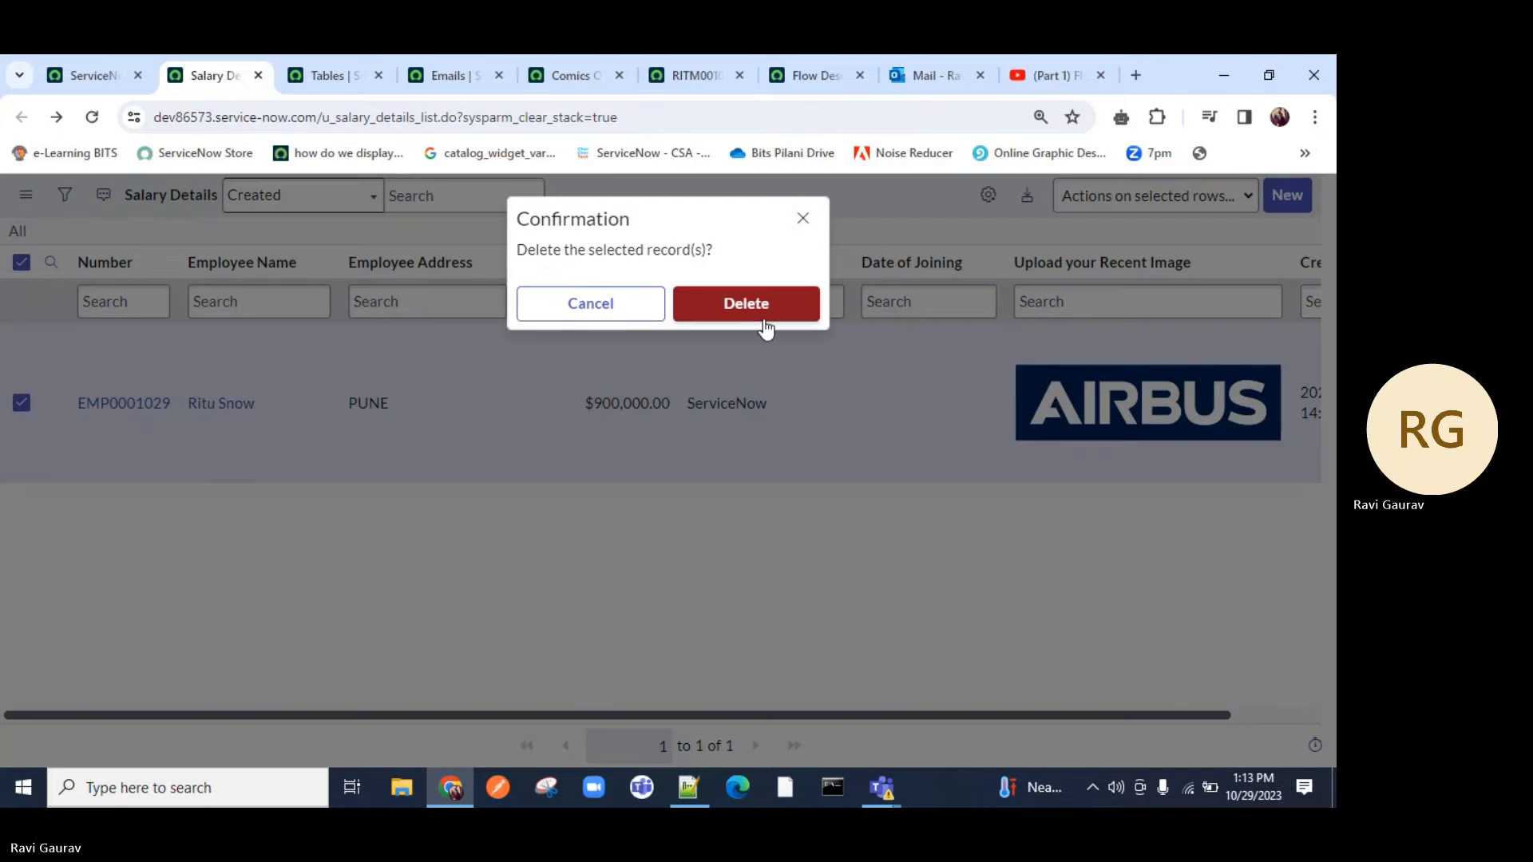
pyautogui.click(764, 321)
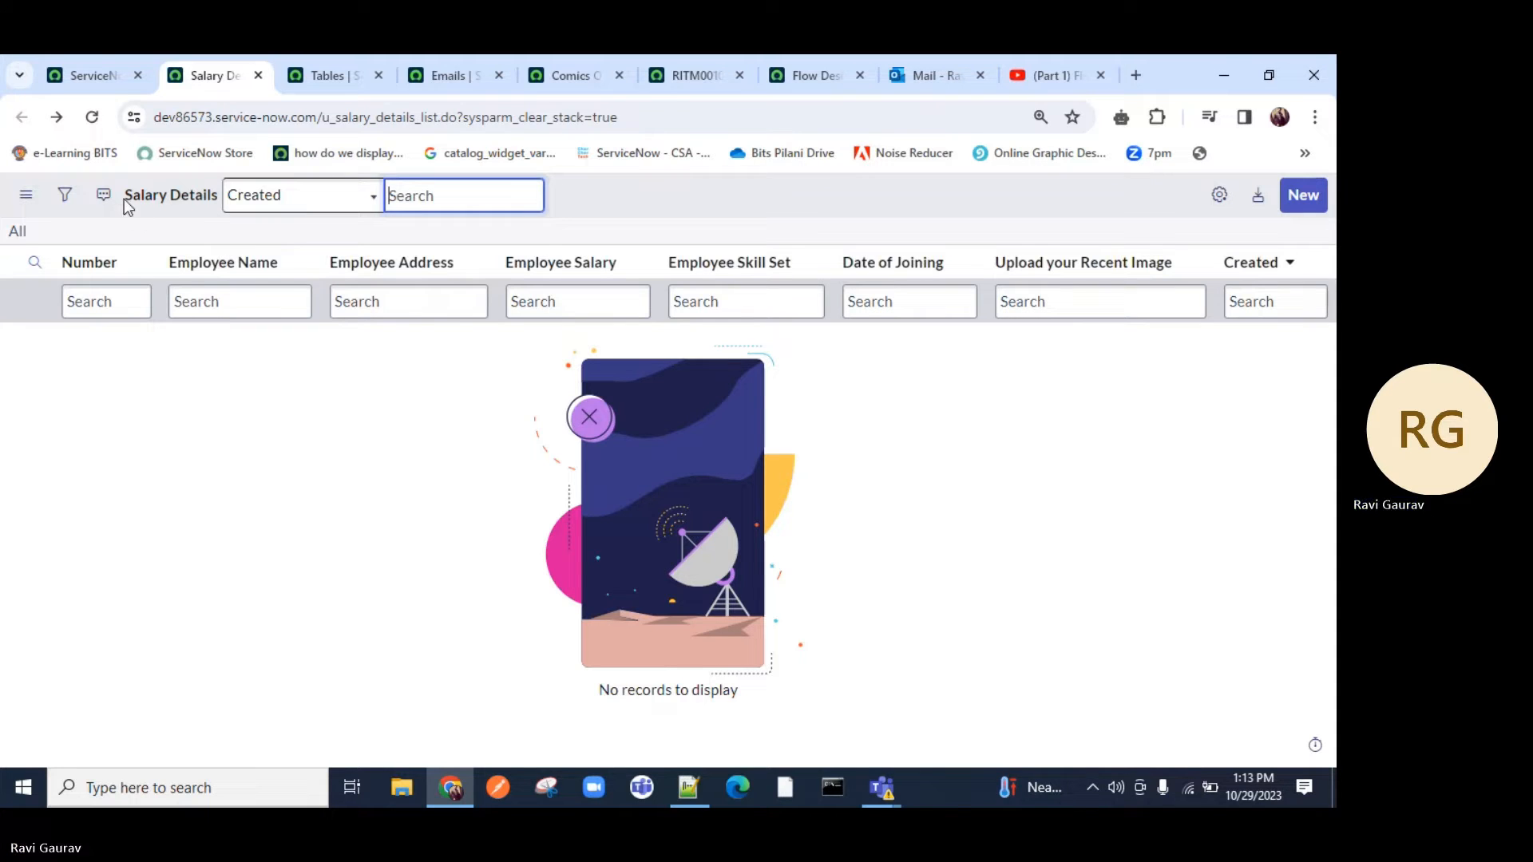
# Step: Copy the table label "Salary Details" into the new flow's name in Flow Designer and submit the flow properties
pyautogui.moveTo(125, 196); pyautogui.dragTo(214, 203)
pyautogui.hotkey('ctrl', 'c')
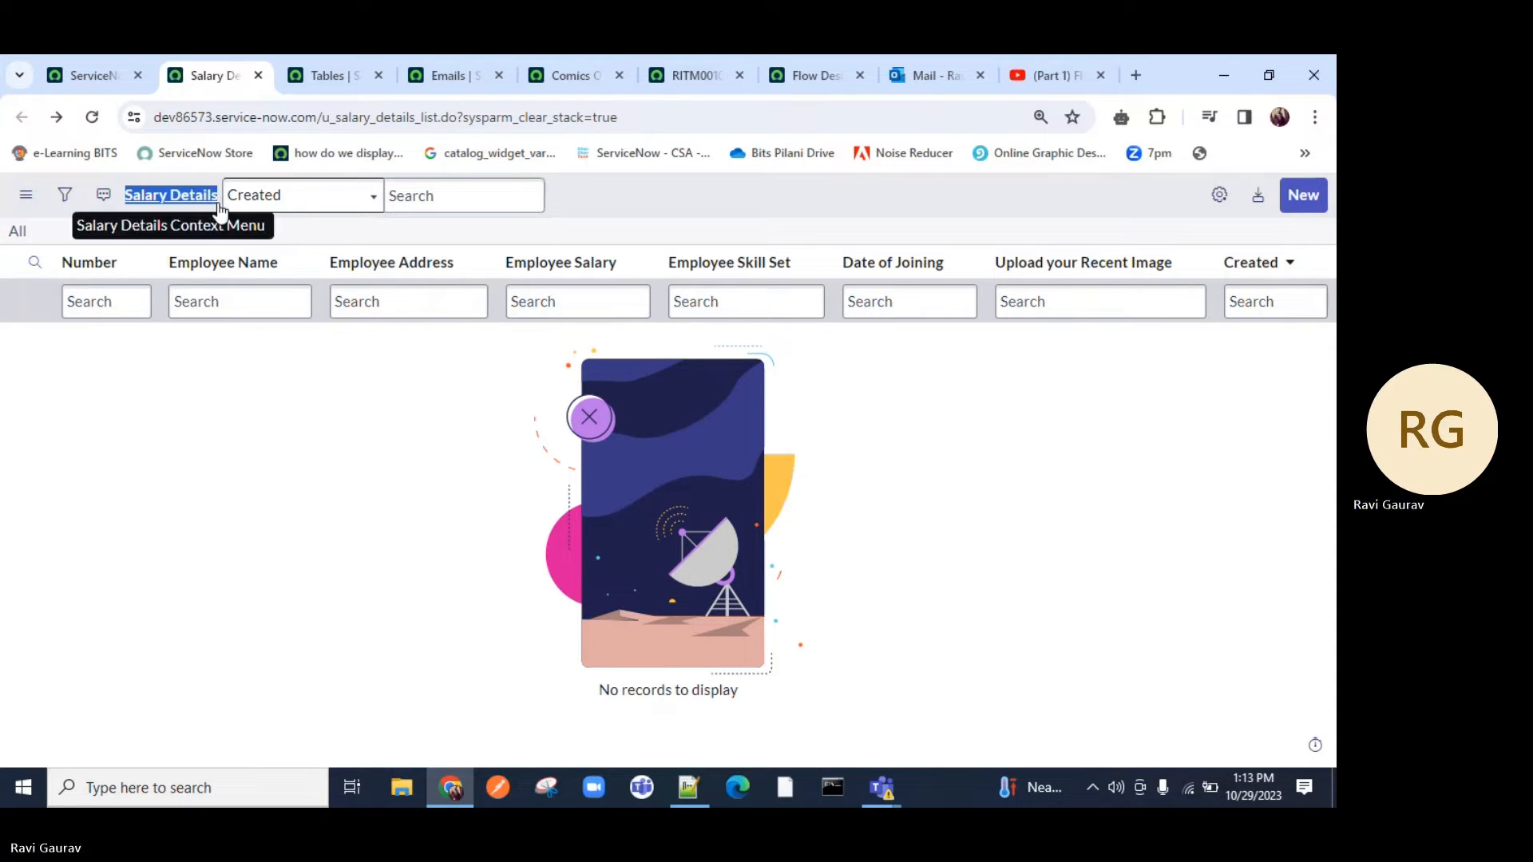
pyautogui.click(773, 79)
pyautogui.click(609, 312)
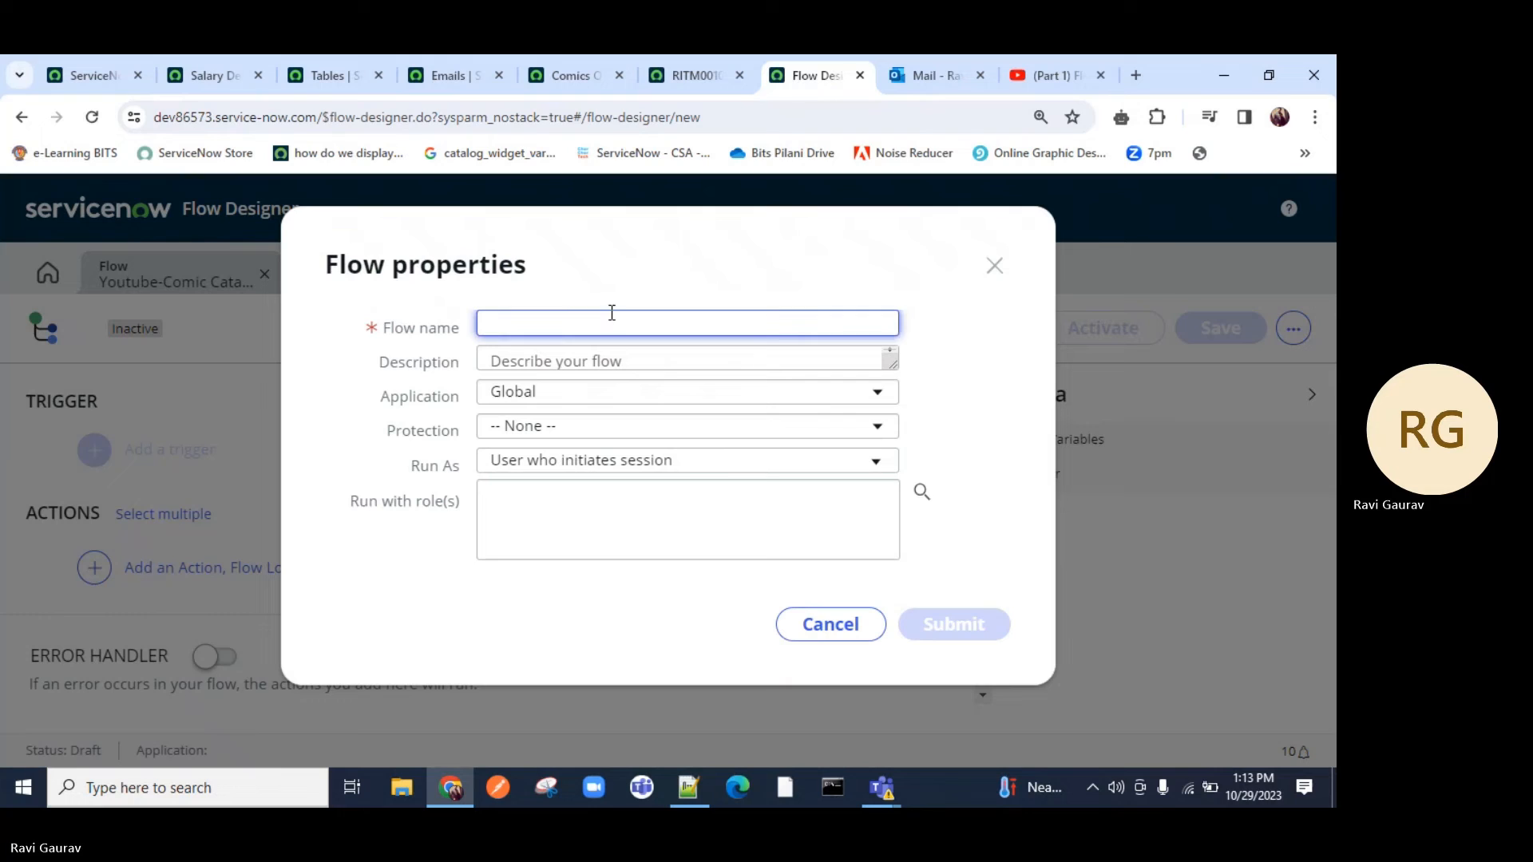
pyautogui.hotkey('ctrl', 'v')
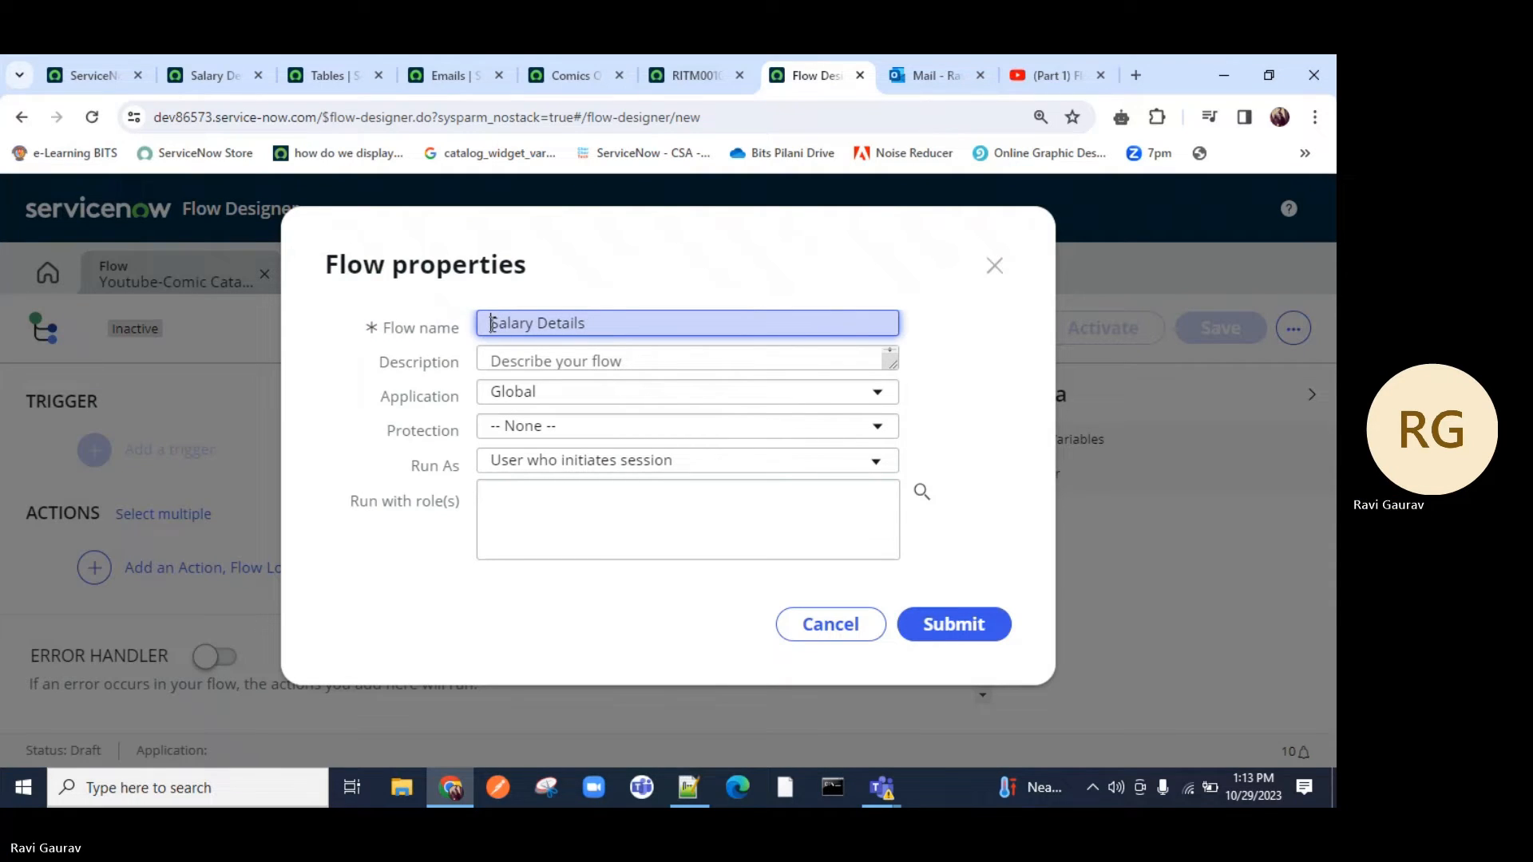
pyautogui.click(939, 639)
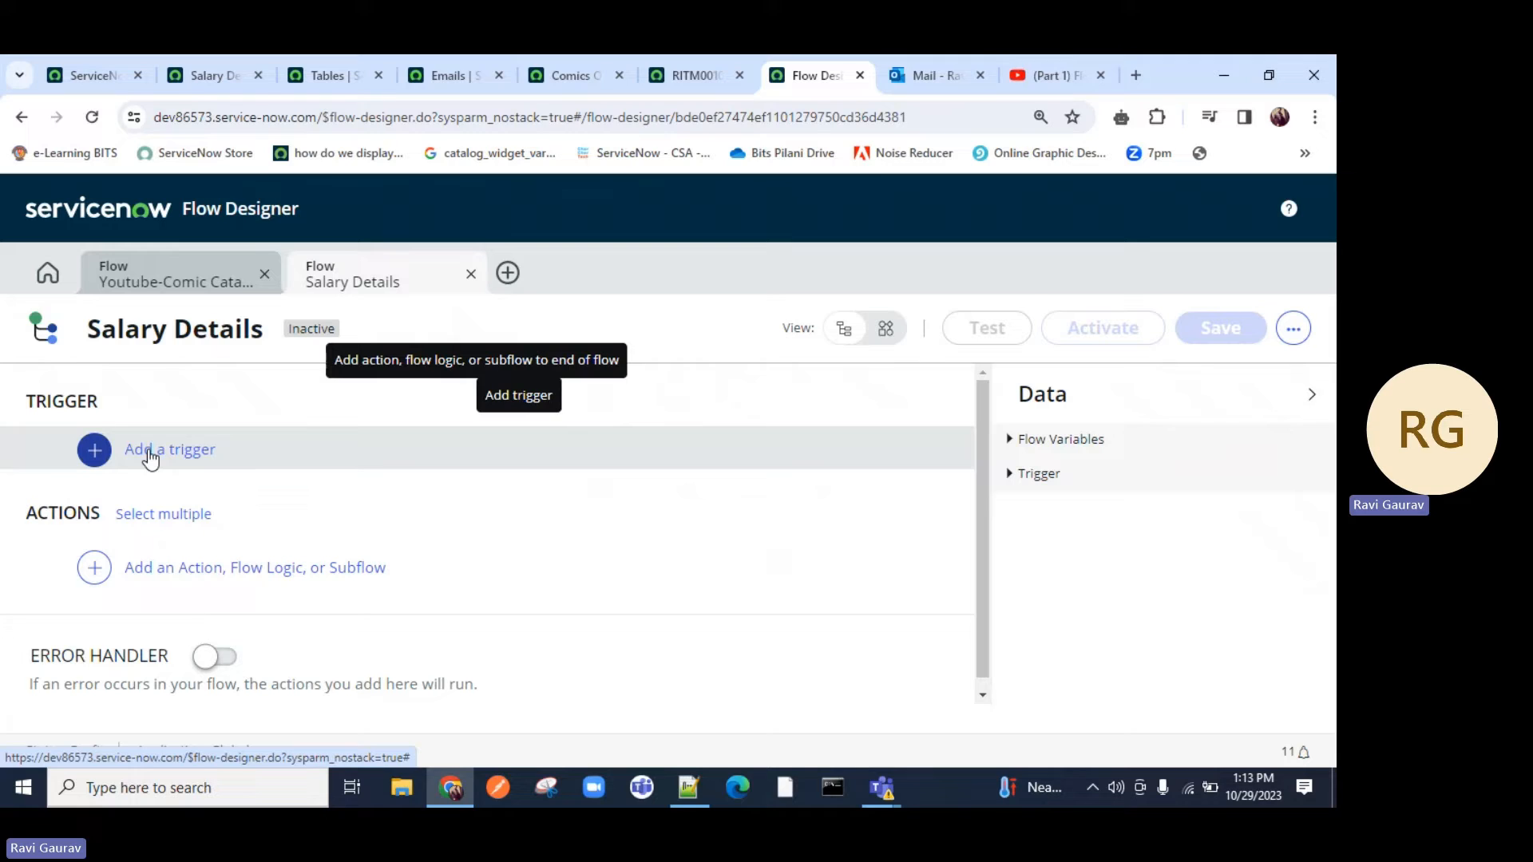
# Step: Add a record Created trigger to the flow on the Salary Details [u_salary_details] table
pyautogui.click(150, 458)
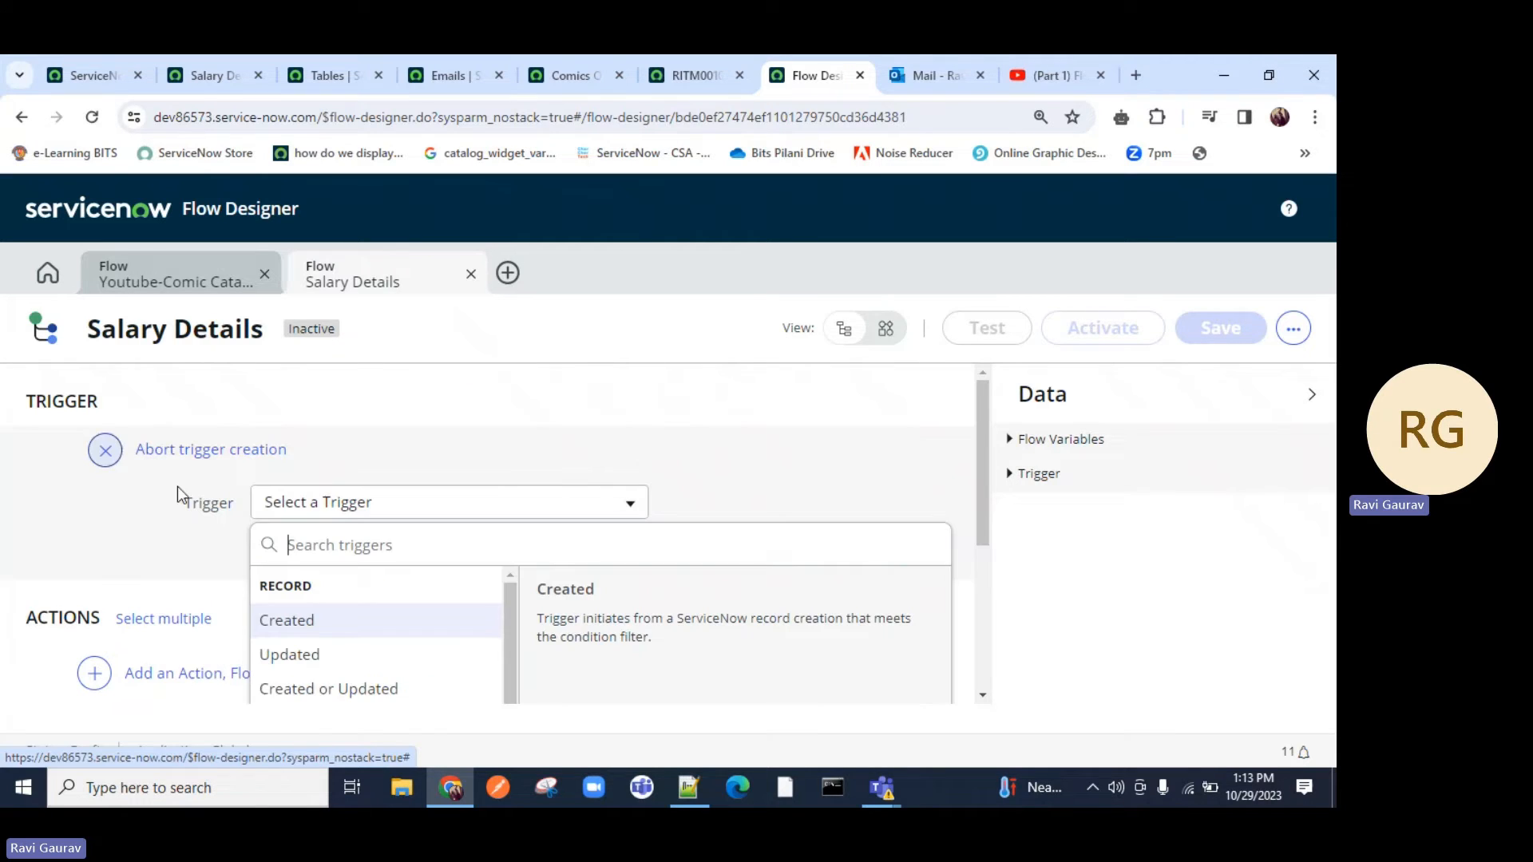
pyautogui.scroll(-2, 303, 627)
pyautogui.scroll(-5, 304, 639)
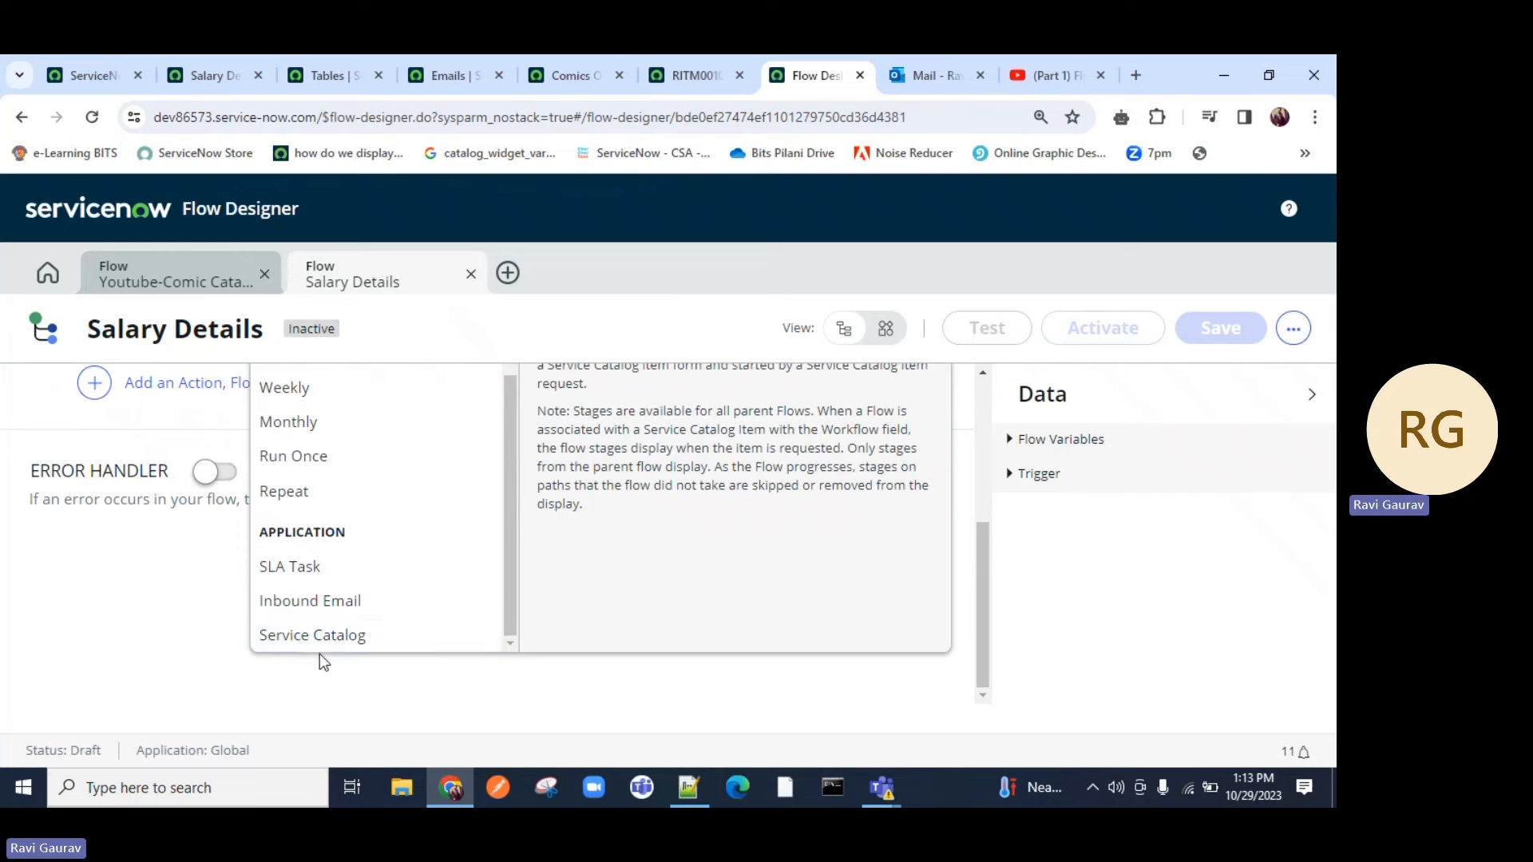
pyautogui.scroll(2, 364, 651)
pyautogui.scroll(5, 428, 636)
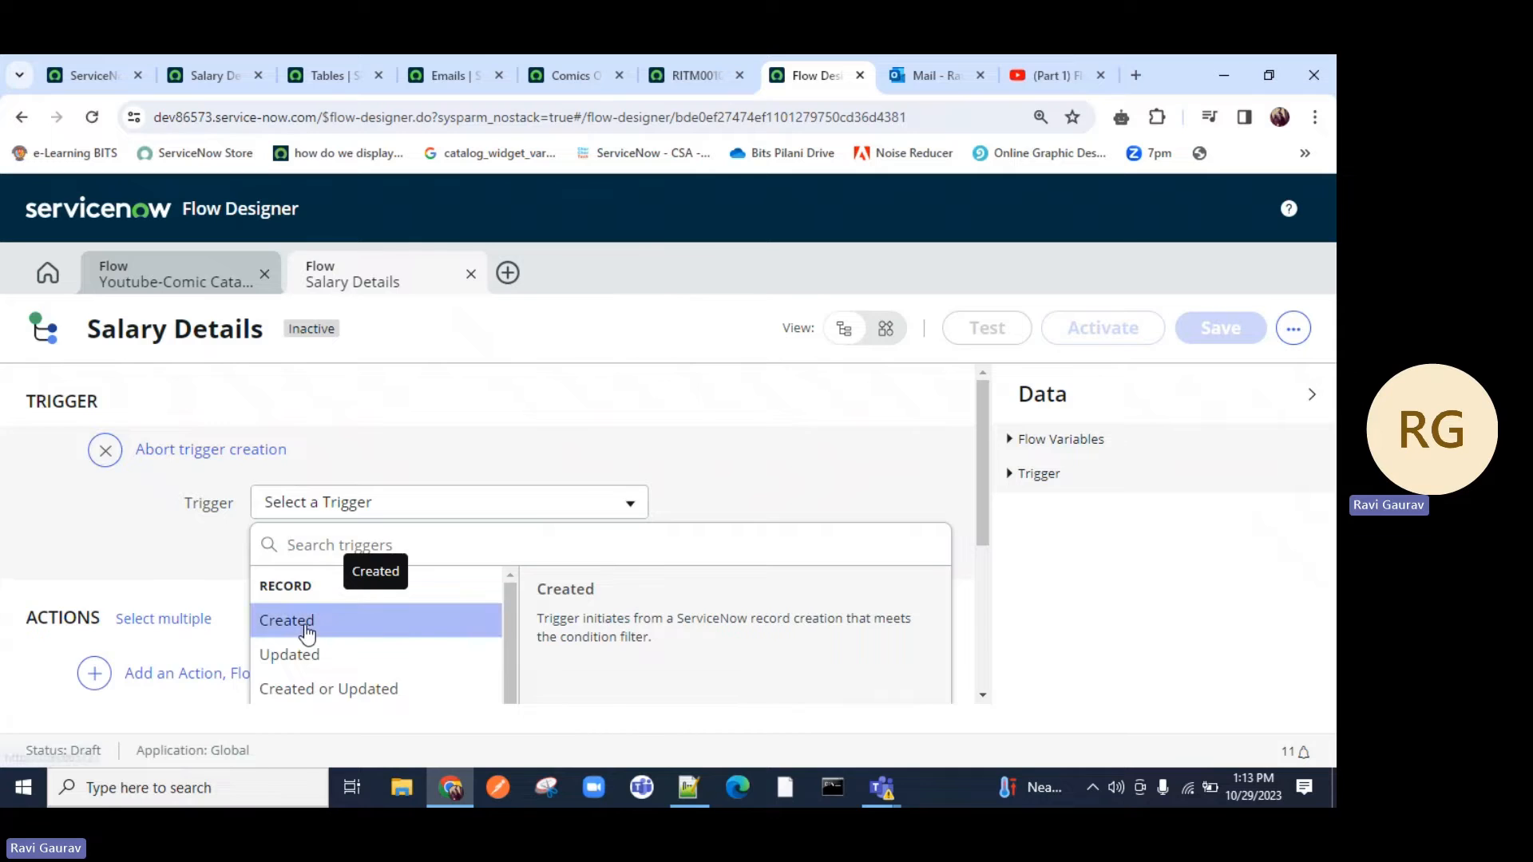
pyautogui.click(304, 631)
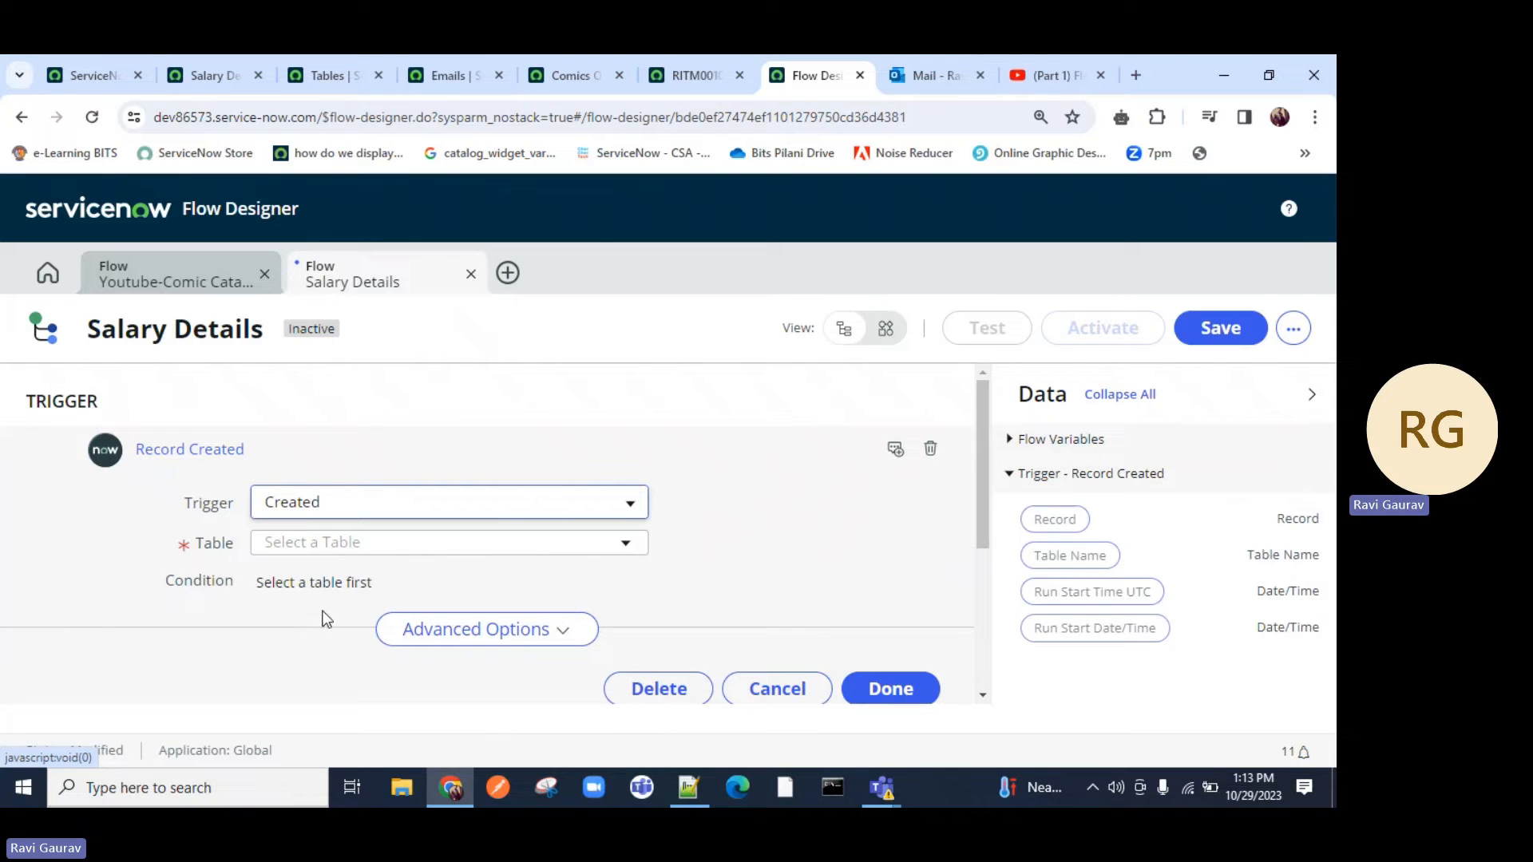
pyautogui.click(344, 544)
pyautogui.write('sa')
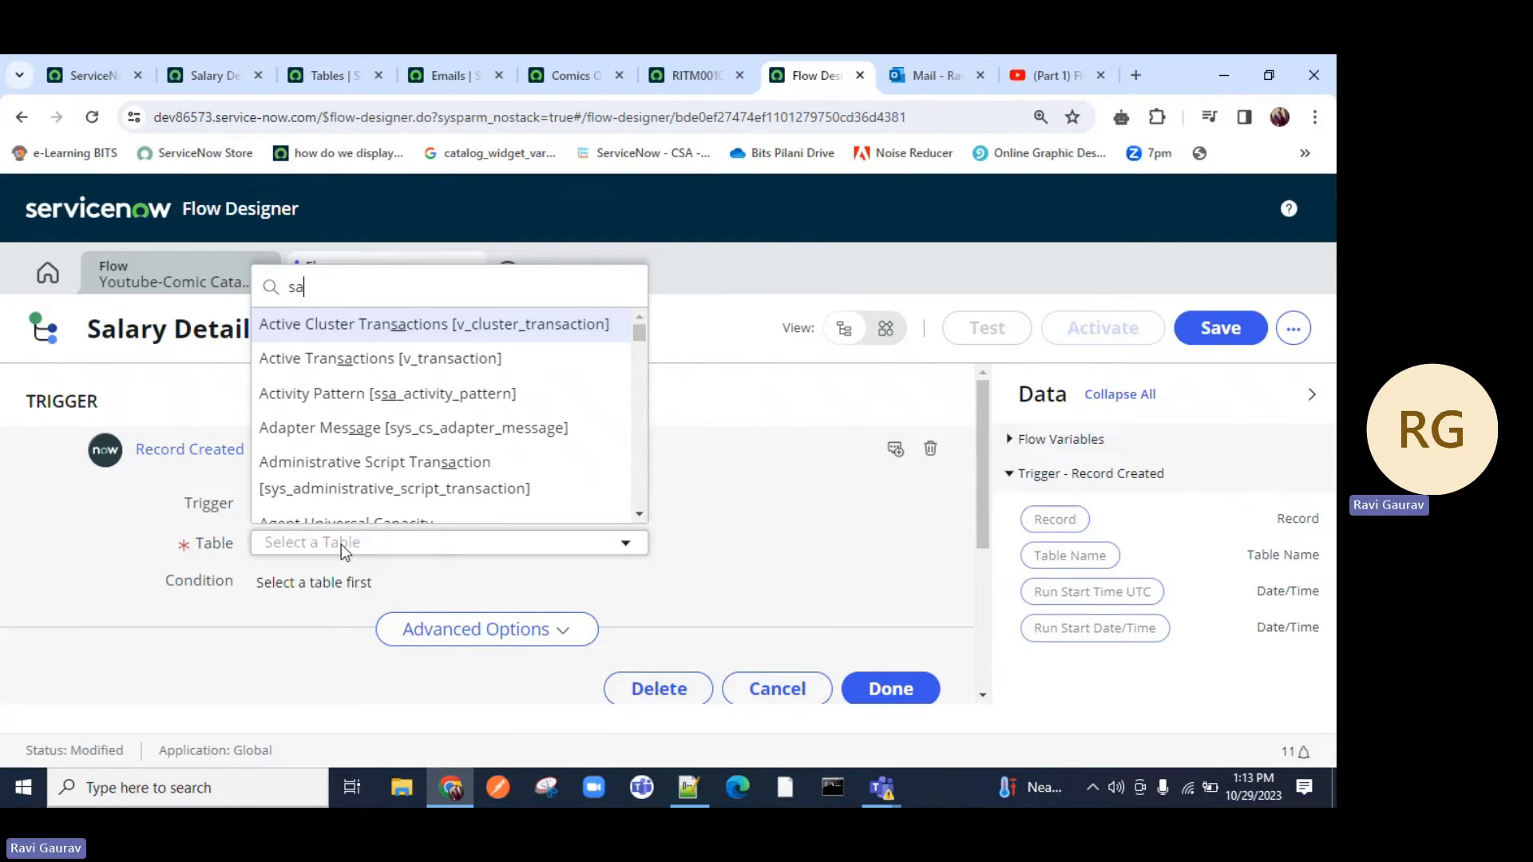
pyautogui.write('la')
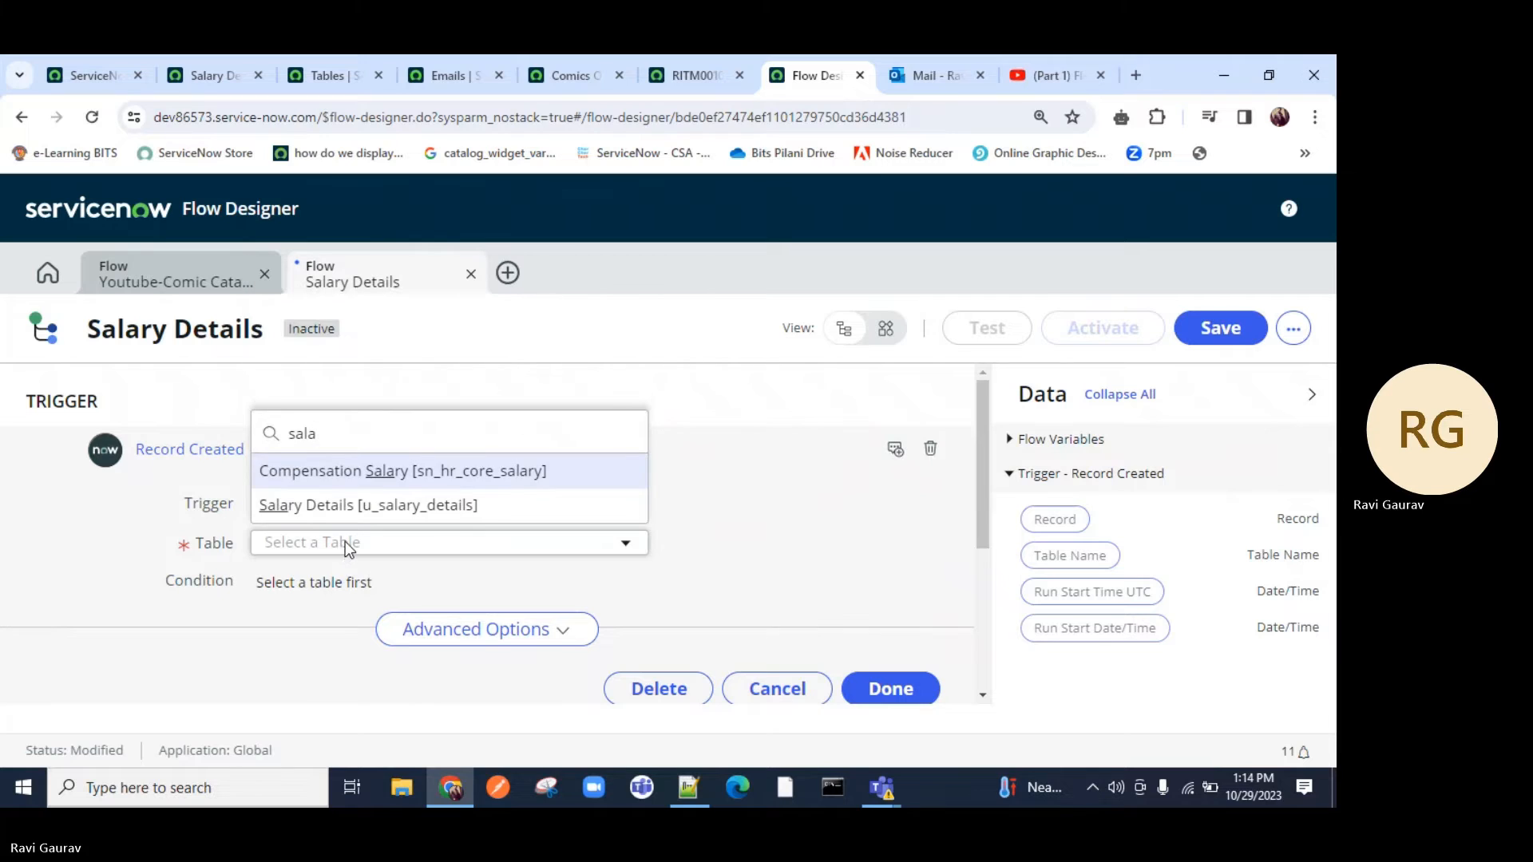
pyautogui.click(357, 521)
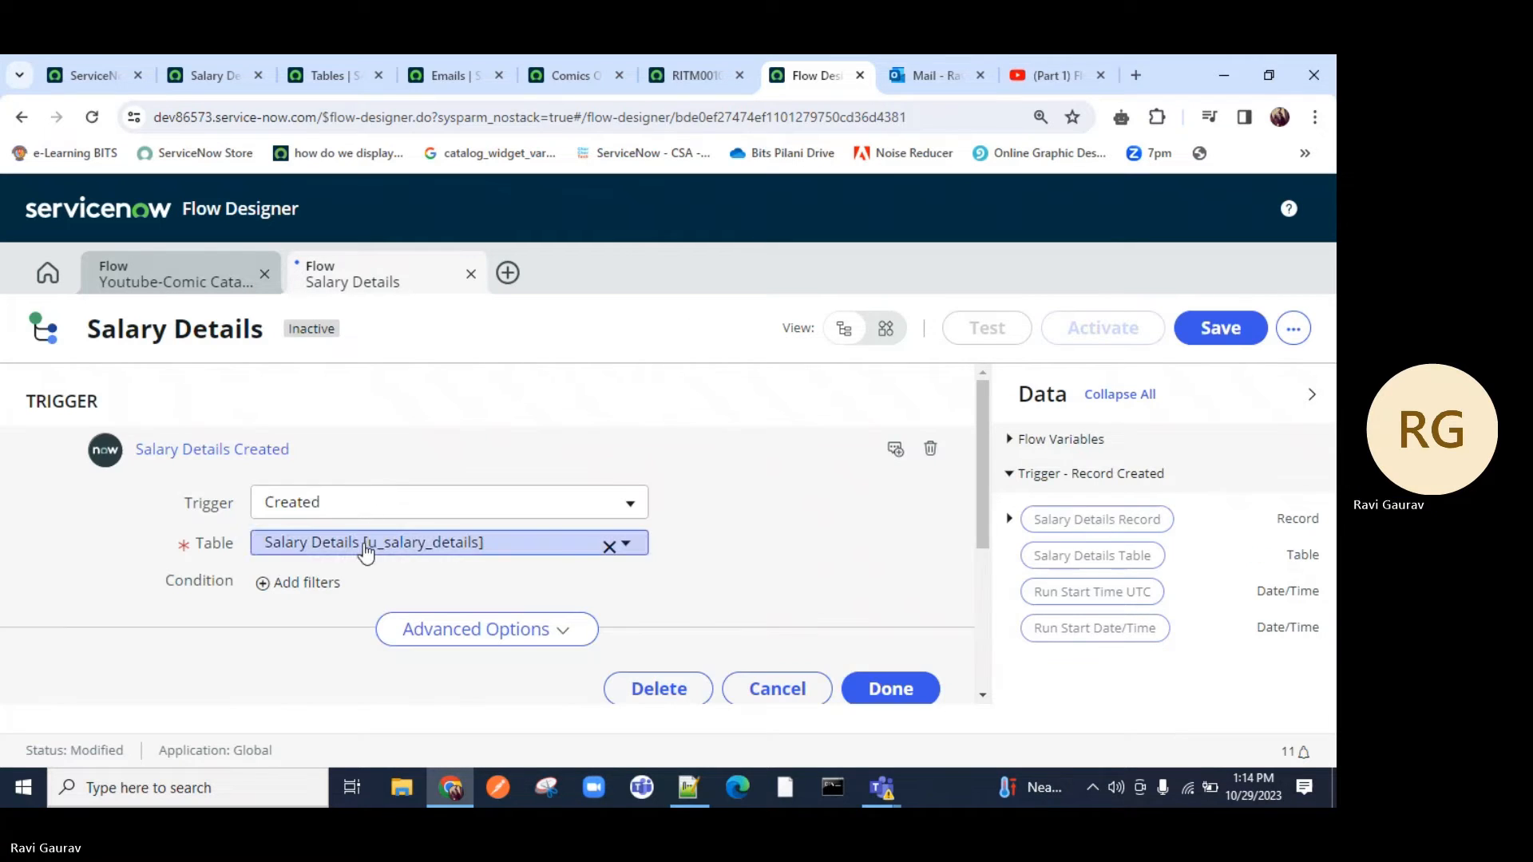
pyautogui.click(855, 690)
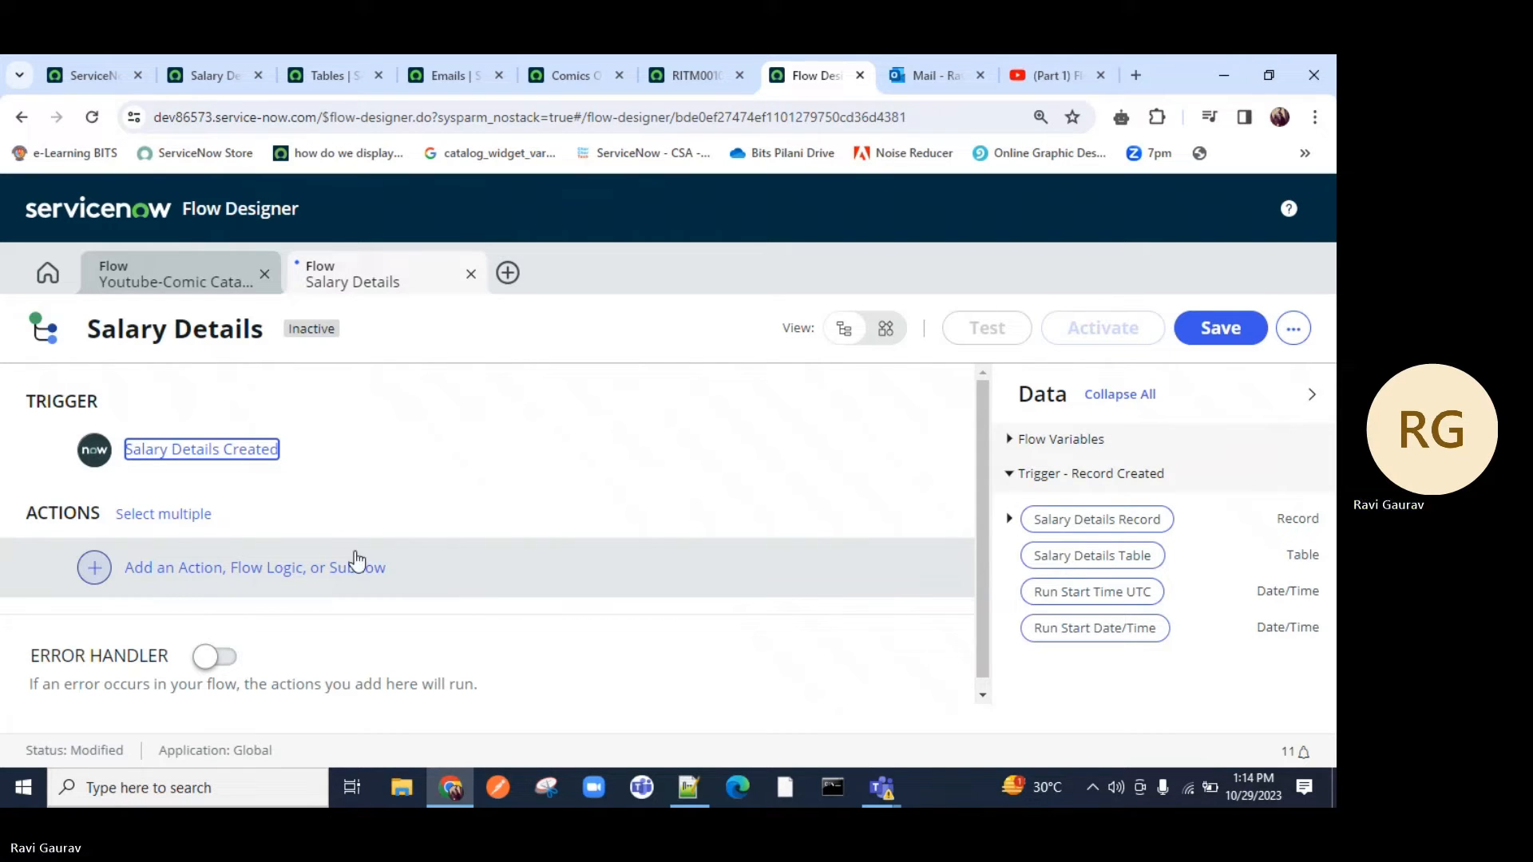
# Step: Add a Send Notification action to the Salary Details flow and look over its Record, Table and Notification inputs
pyautogui.click(171, 580)
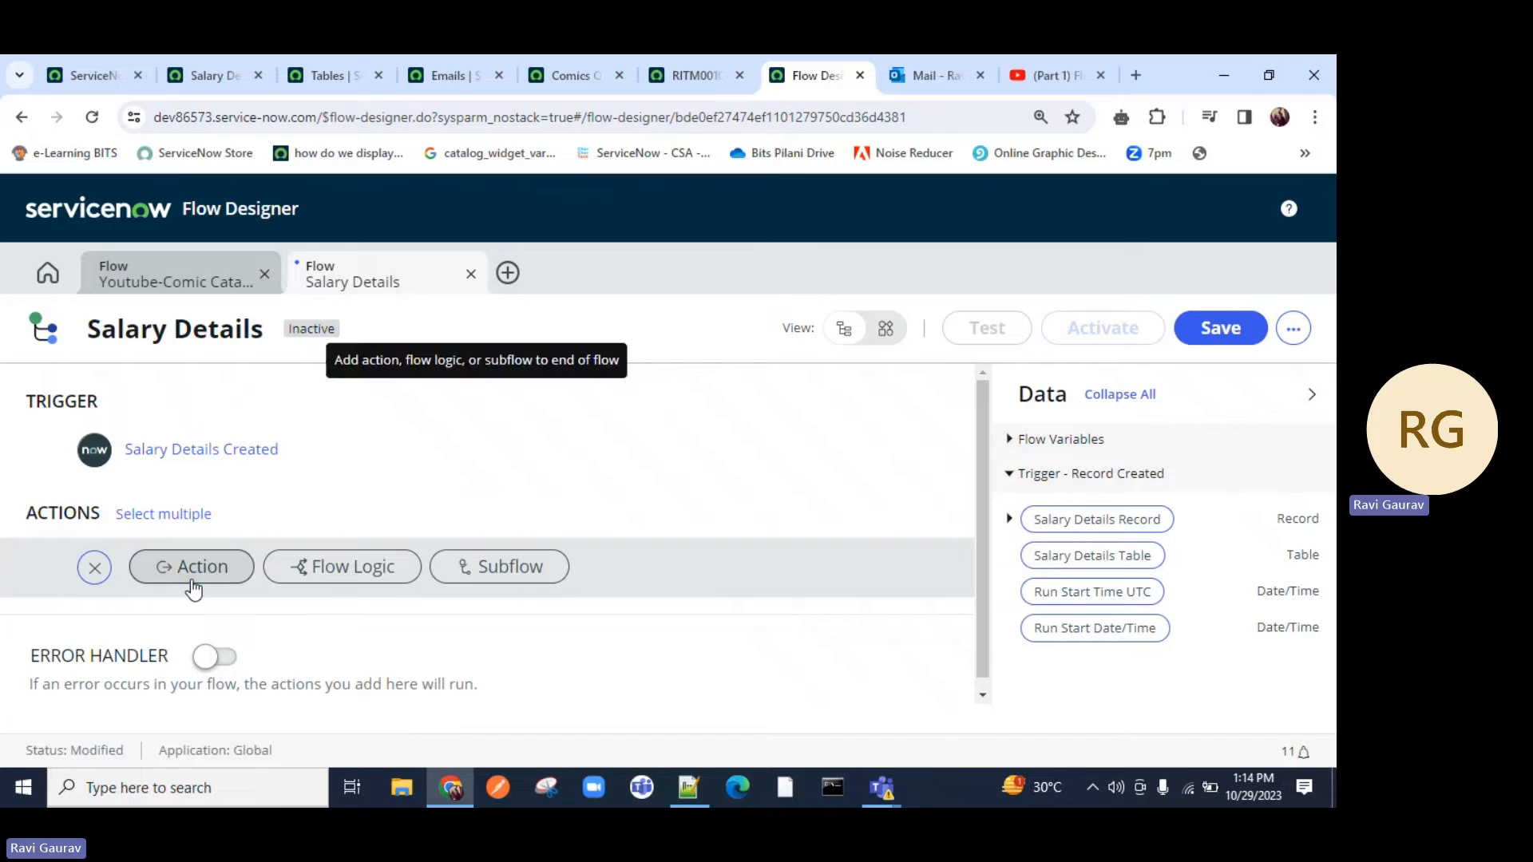
pyautogui.click(177, 582)
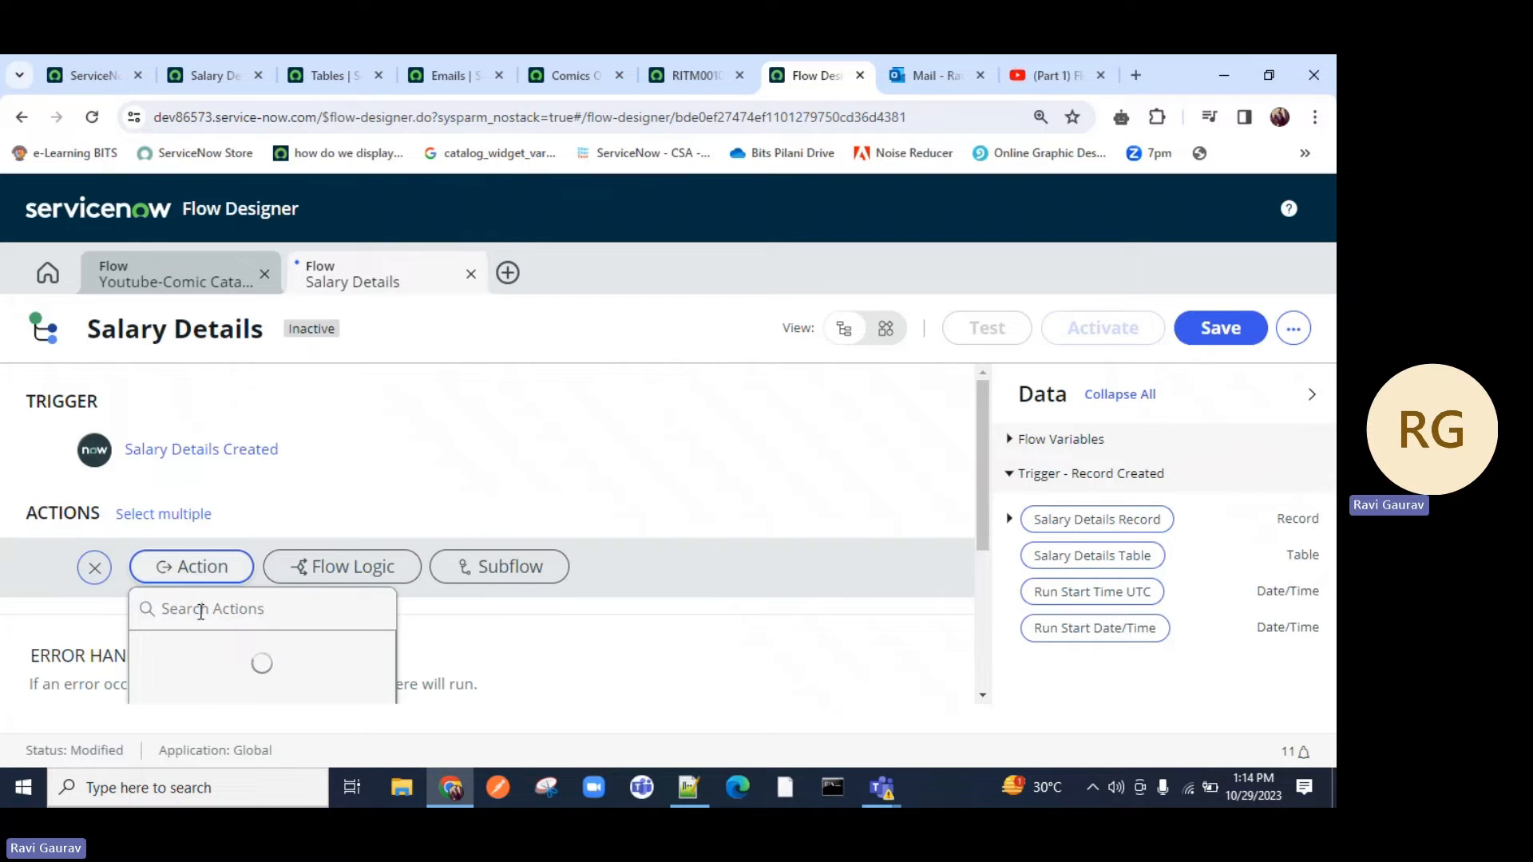
pyautogui.scroll(-3, 240, 496)
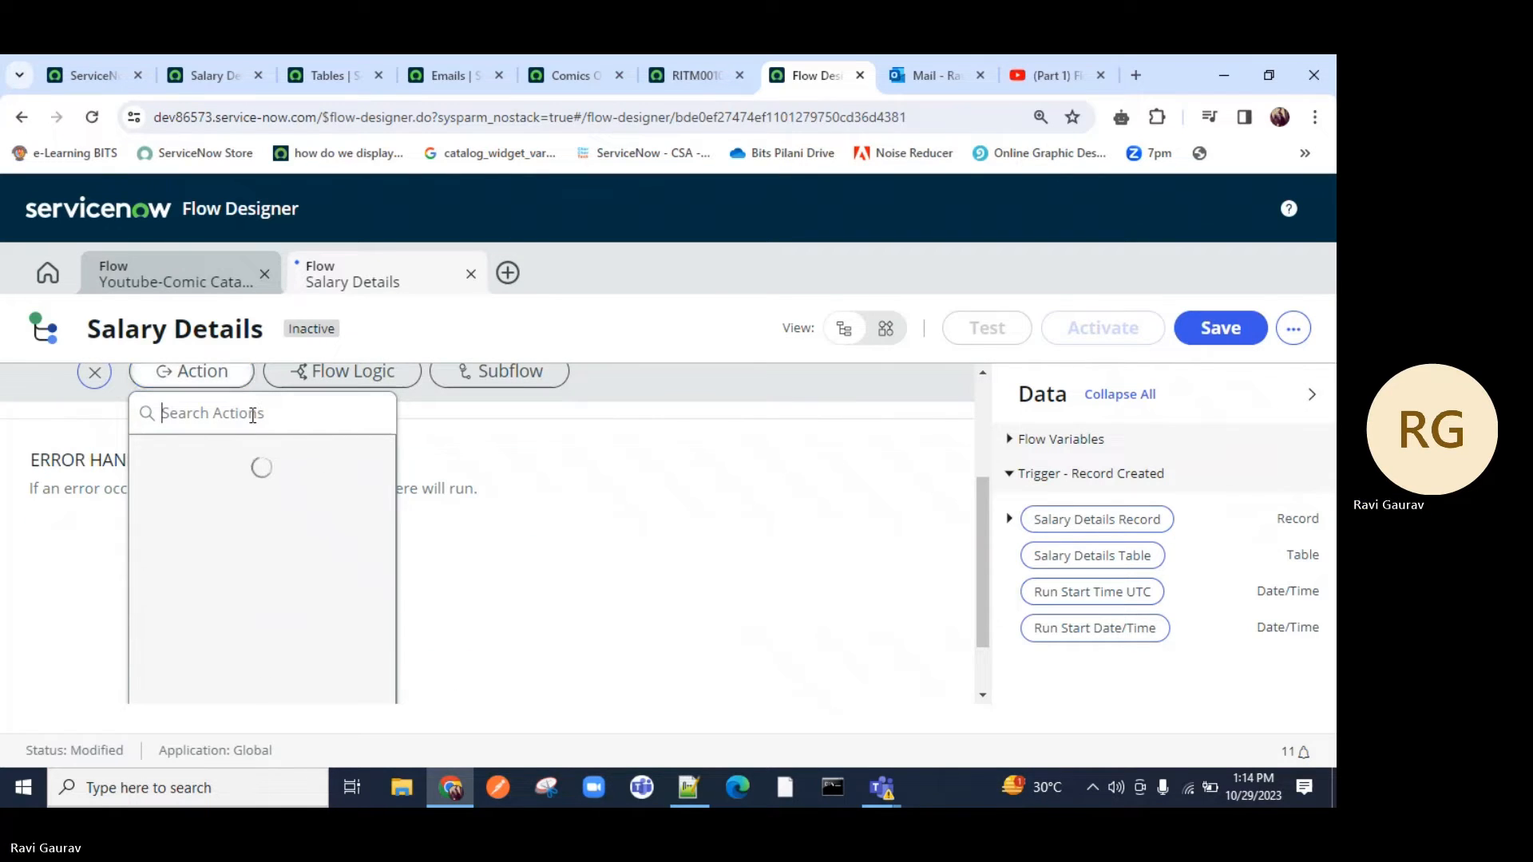
pyautogui.write('not')
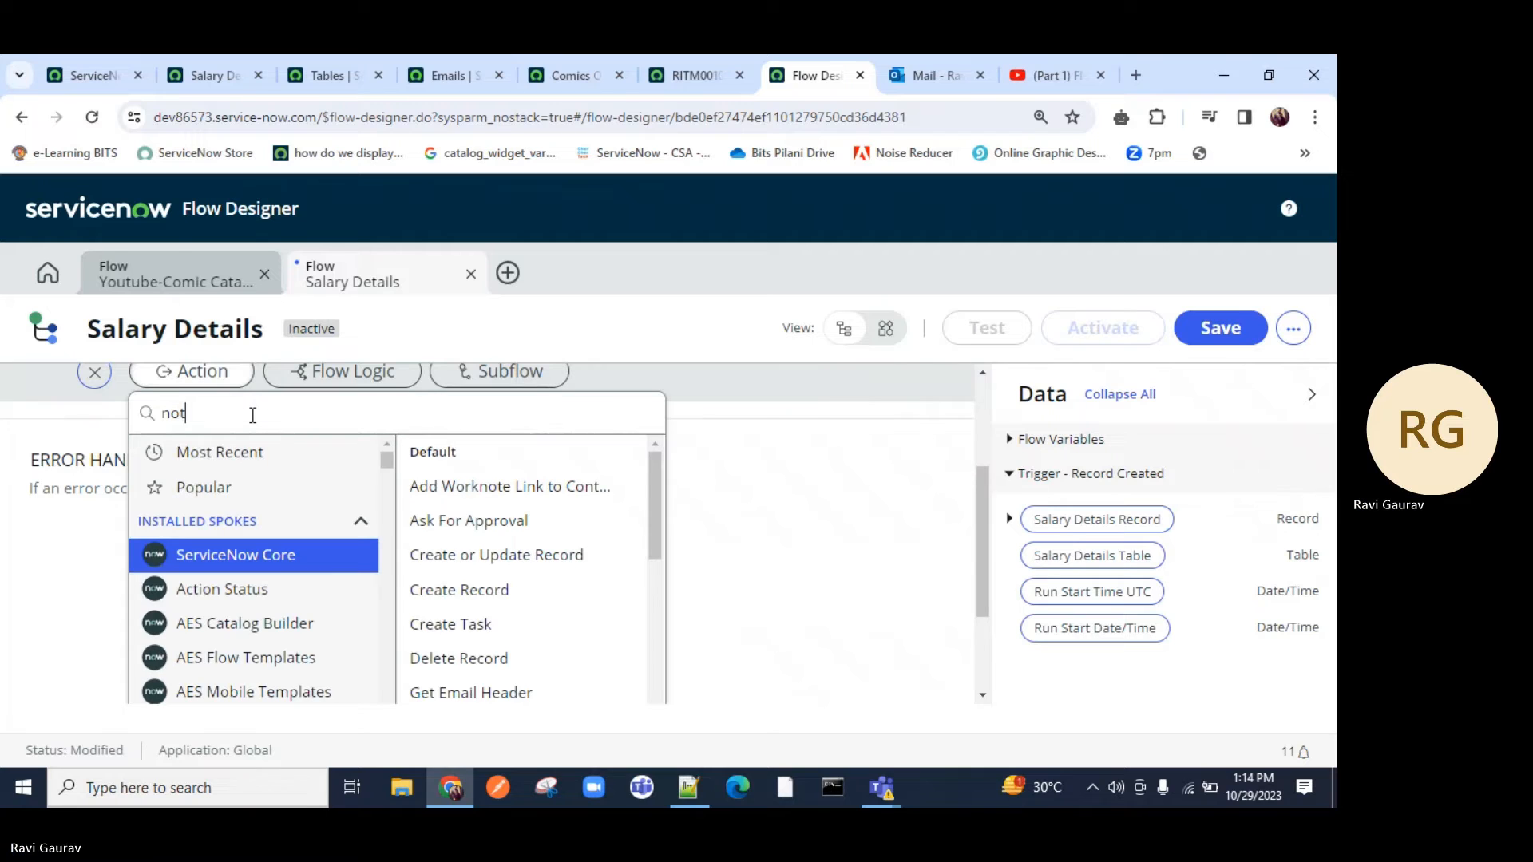
pyautogui.write('ific')
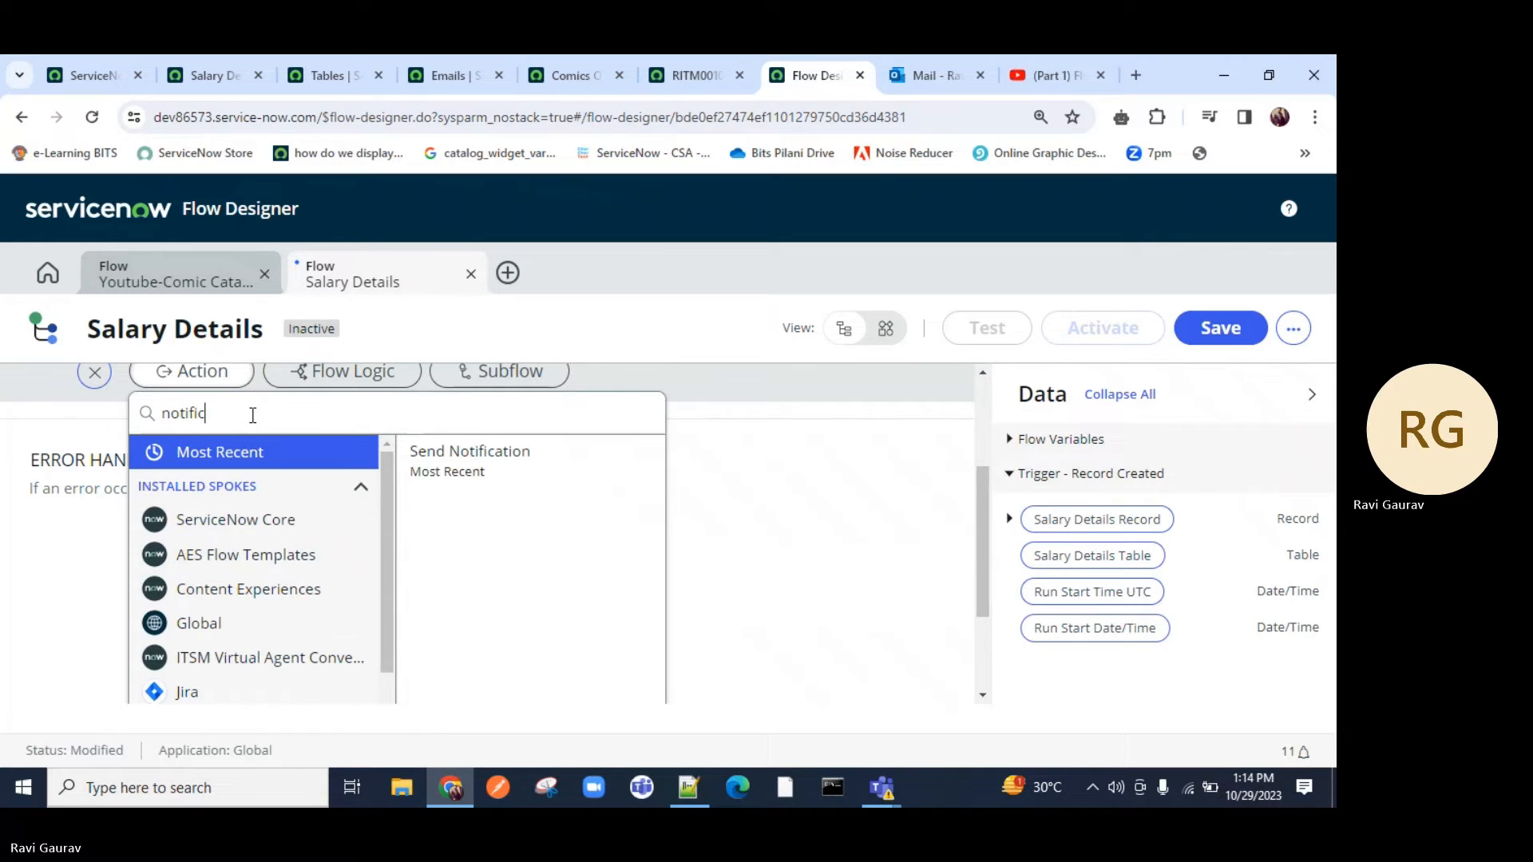
pyautogui.click(471, 474)
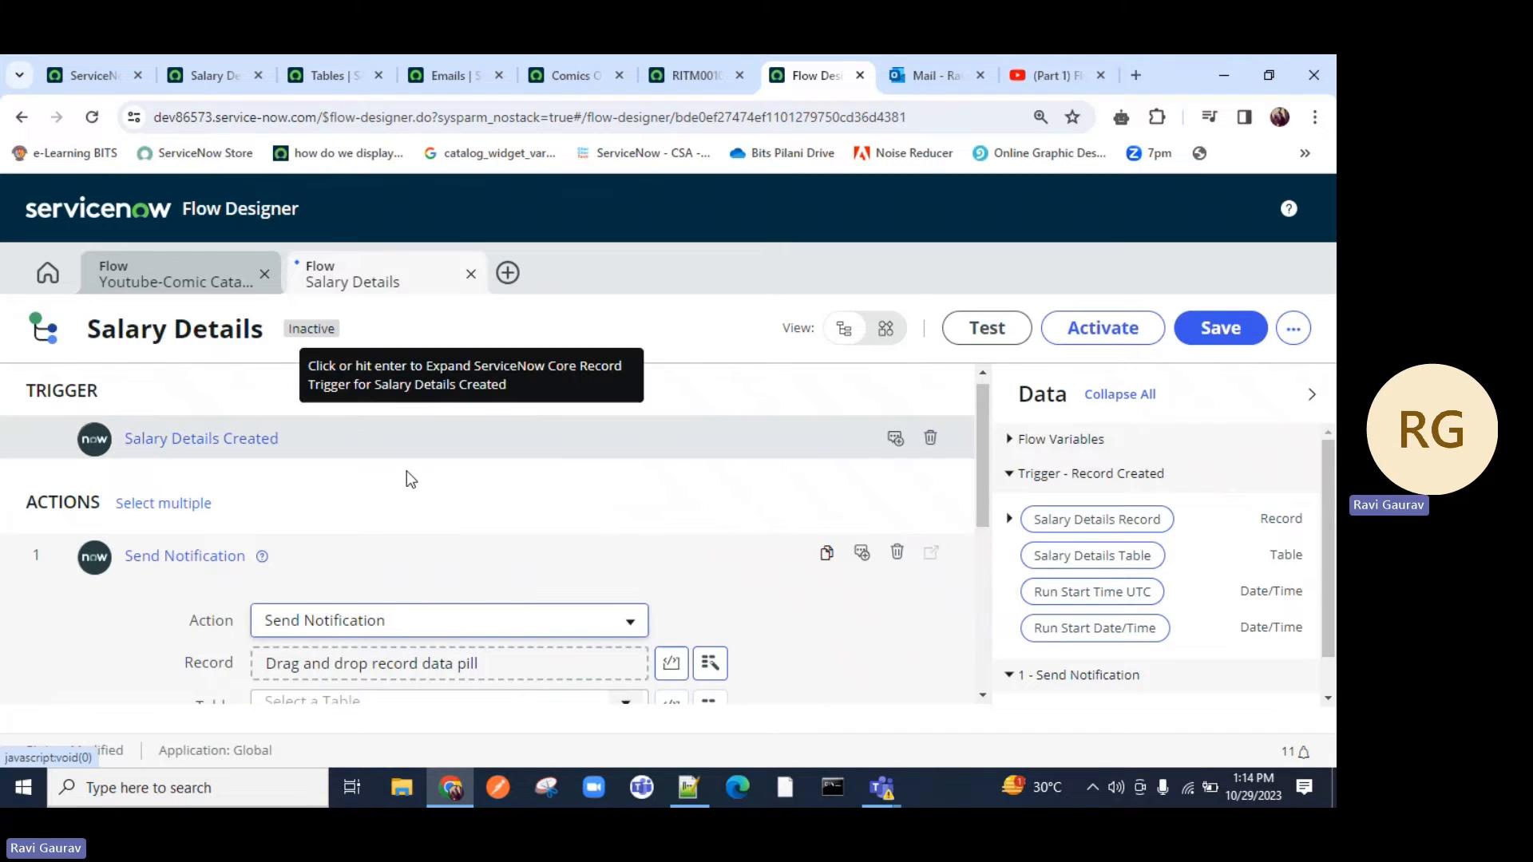
pyautogui.scroll(-1, 391, 551)
pyautogui.moveTo(148, 644); pyautogui.dragTo(251, 647)
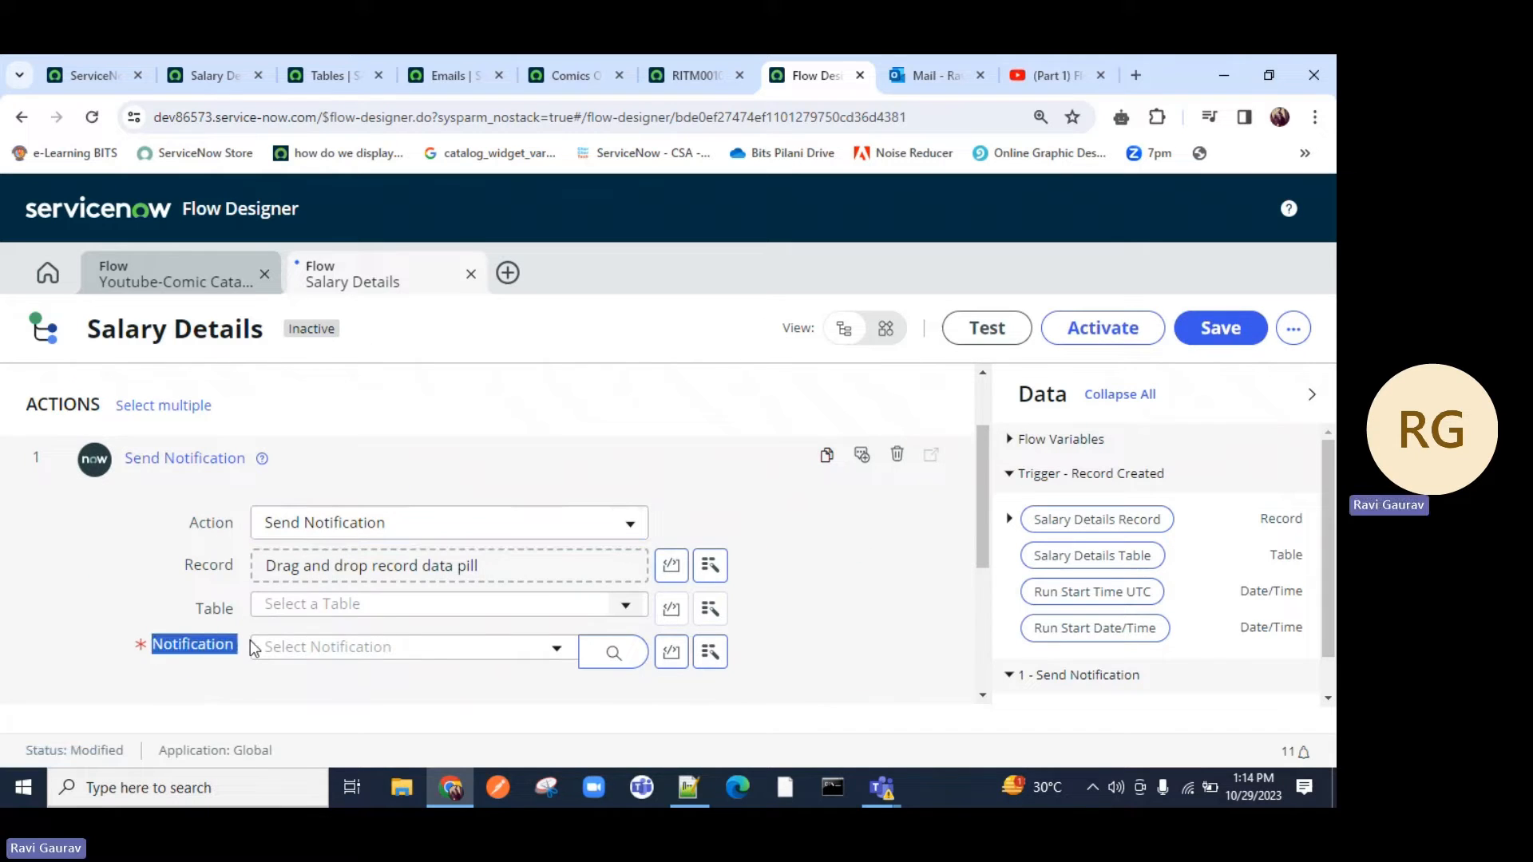
# Step: Fill the Send Notification action's Record input with the trigger's Salary Details Record data pill and check the available Notification choices
pyautogui.click(428, 655)
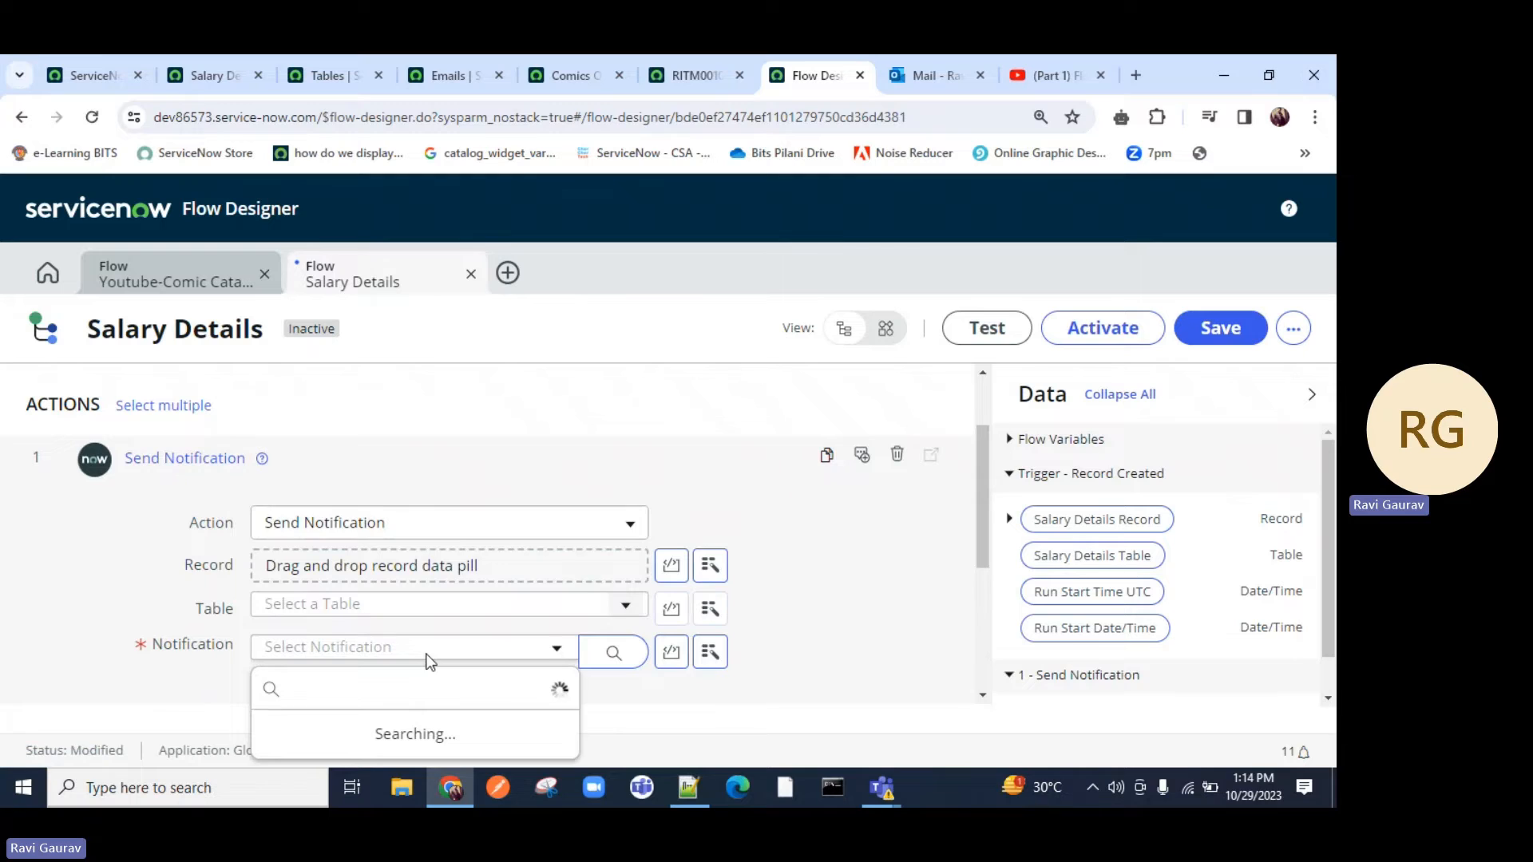
pyautogui.click(437, 691)
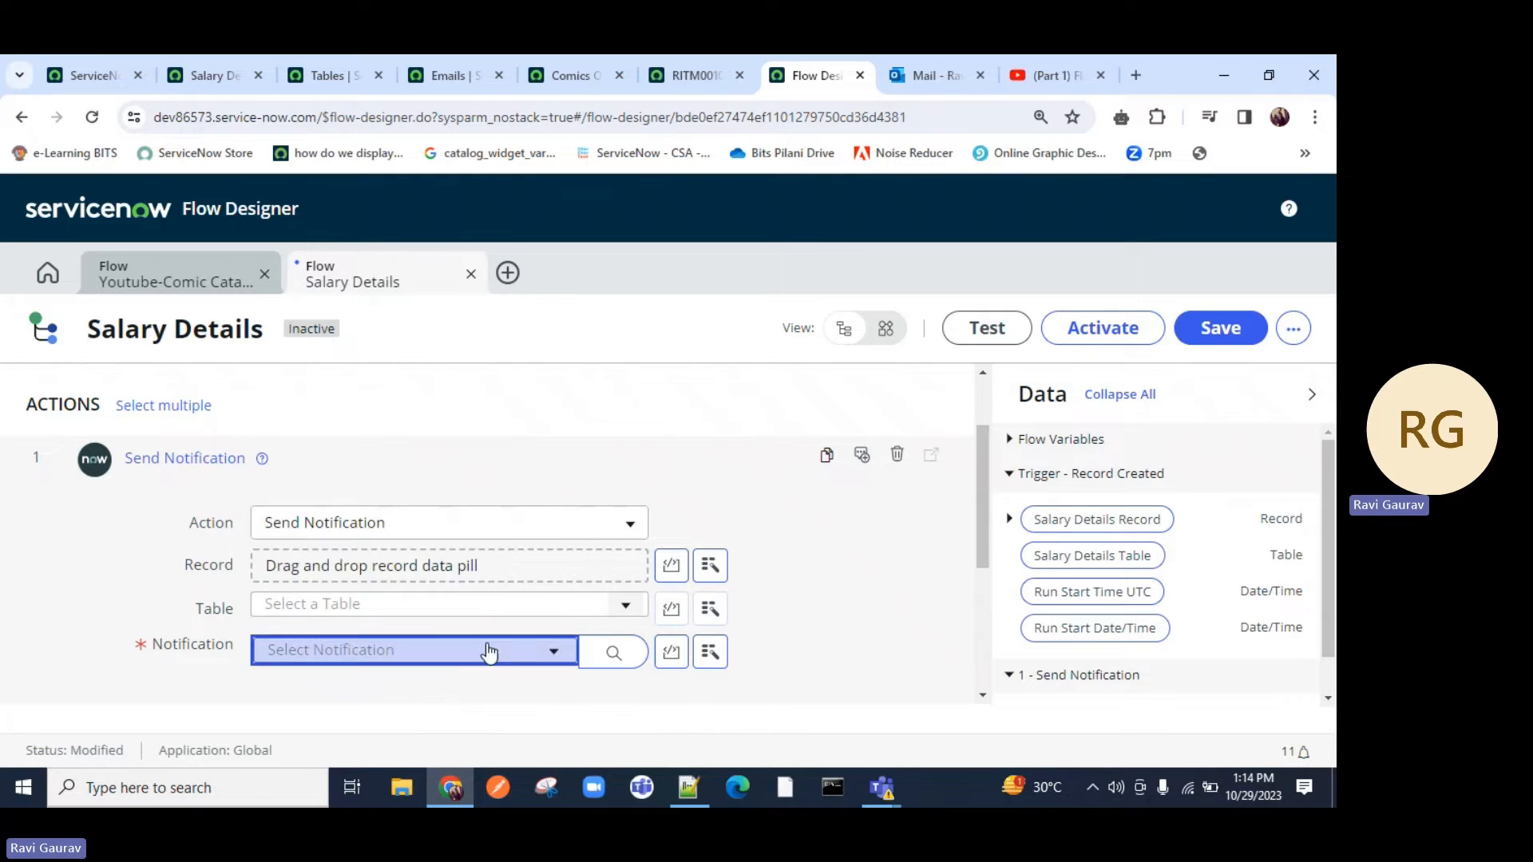
pyautogui.moveTo(1118, 520); pyautogui.dragTo(372, 560)
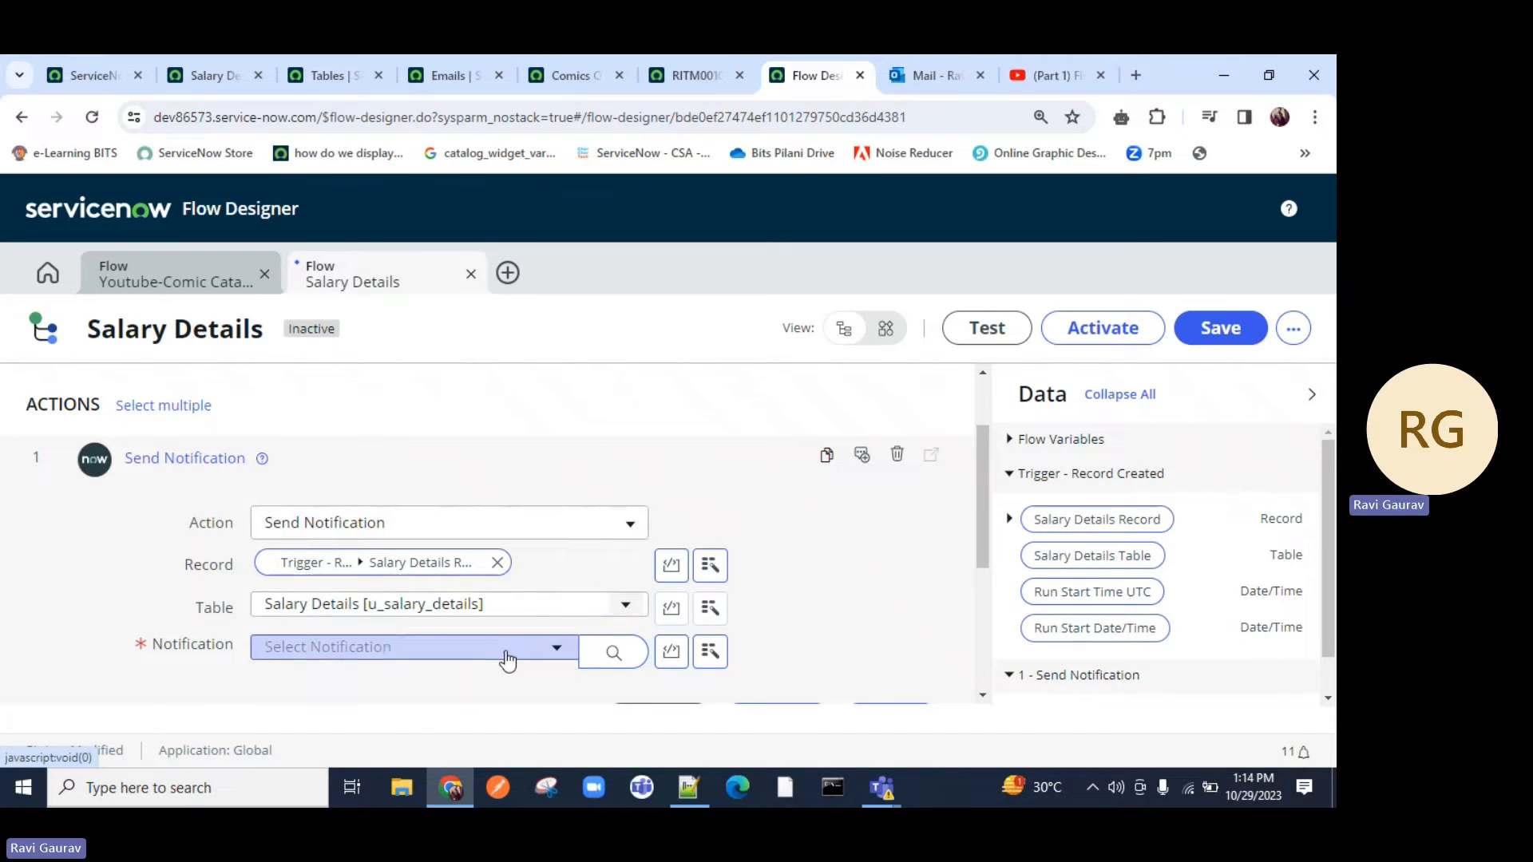
pyautogui.click(508, 654)
pyautogui.moveTo(316, 751); pyautogui.dragTo(531, 733)
pyautogui.click(859, 662)
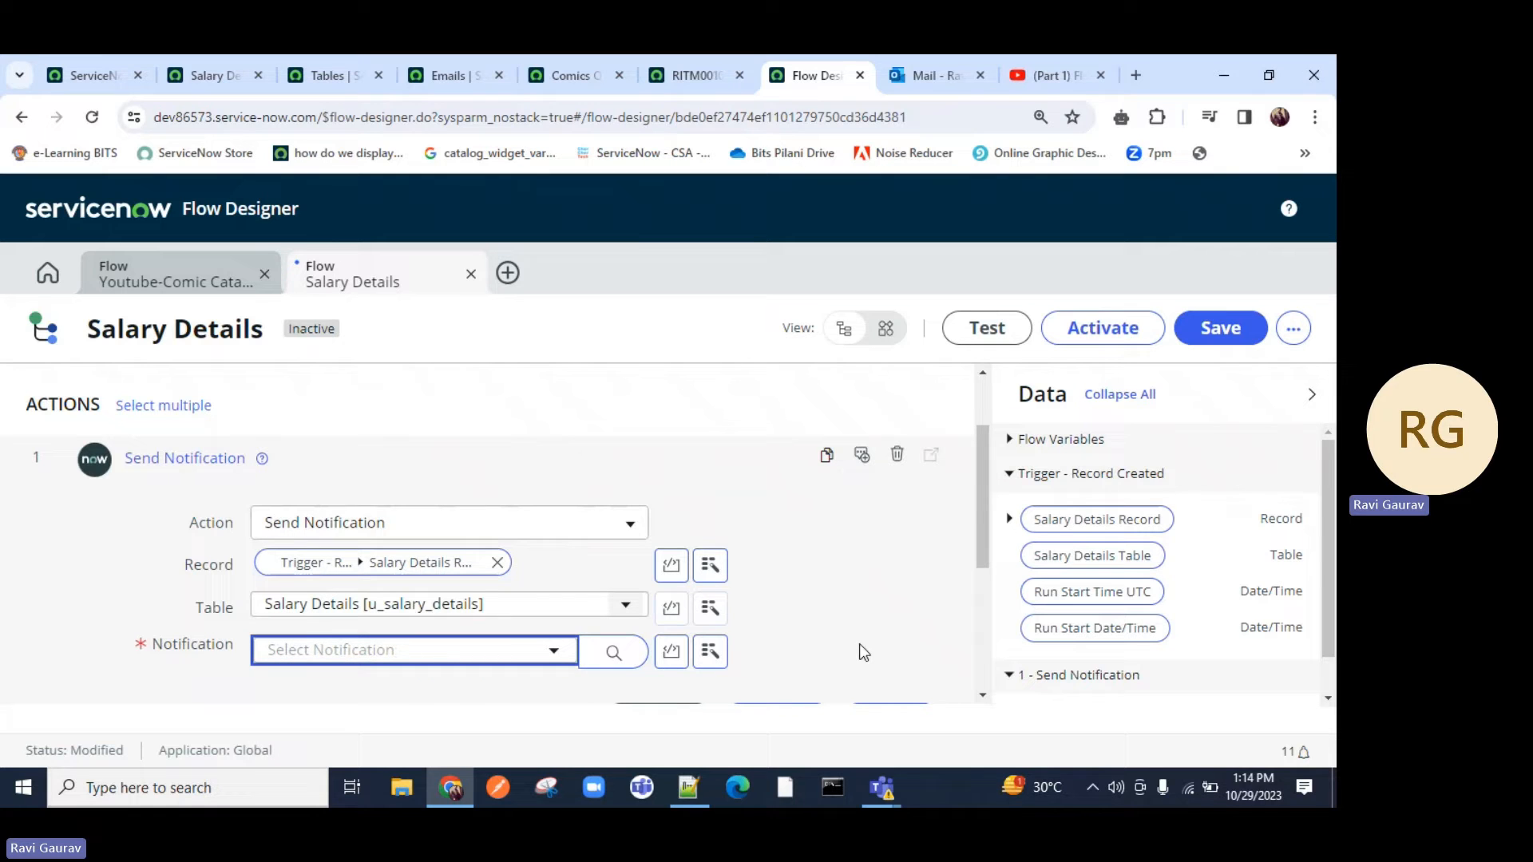
# Step: Find the System Notification - Notifications list through the navigator filter, open it separately and start a new notification record
pyautogui.click(97, 77)
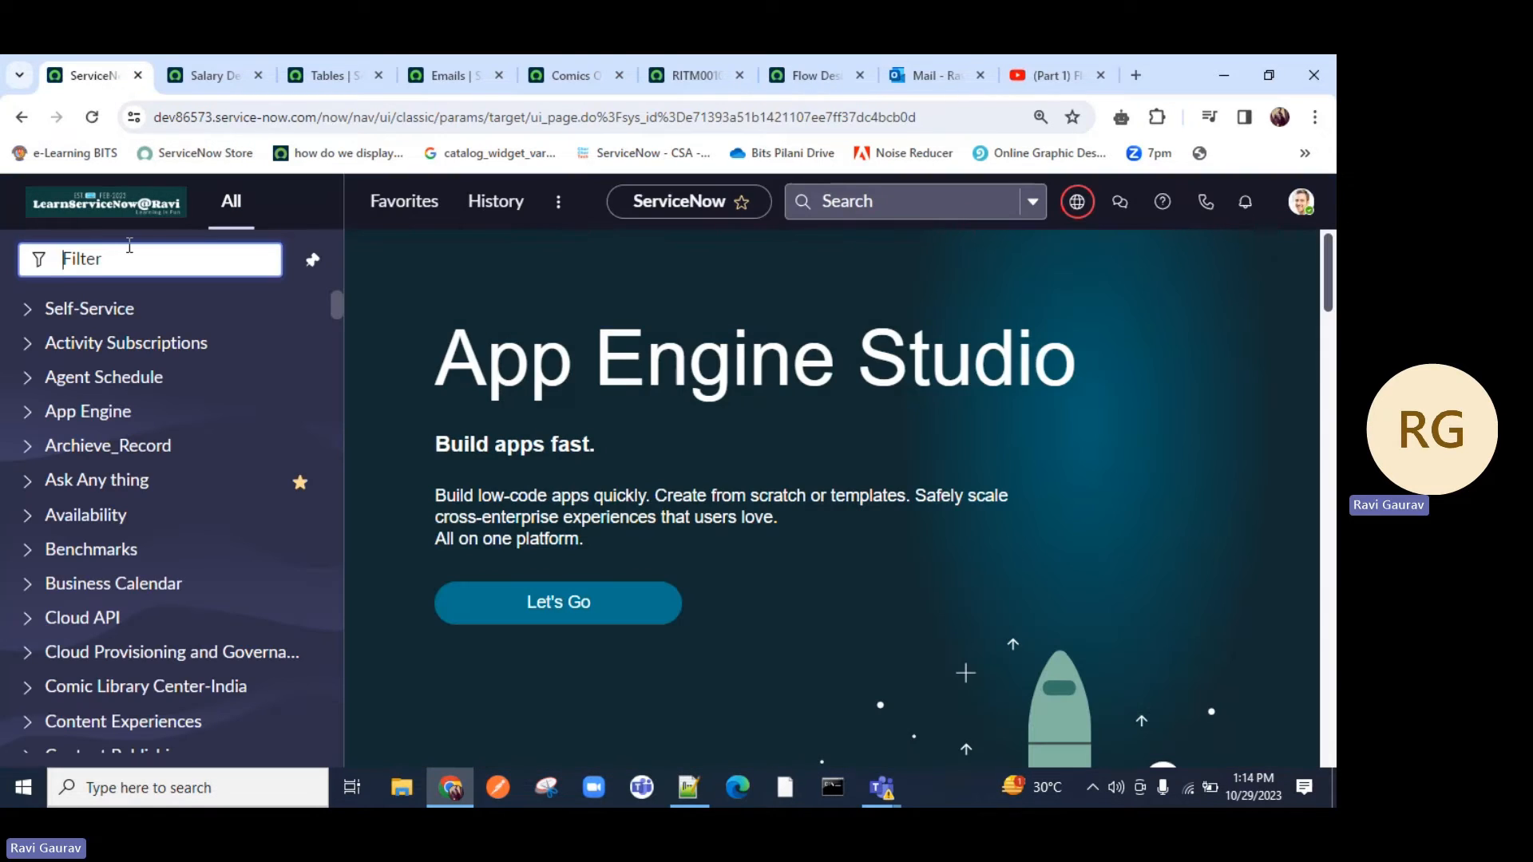
pyautogui.write('notification')
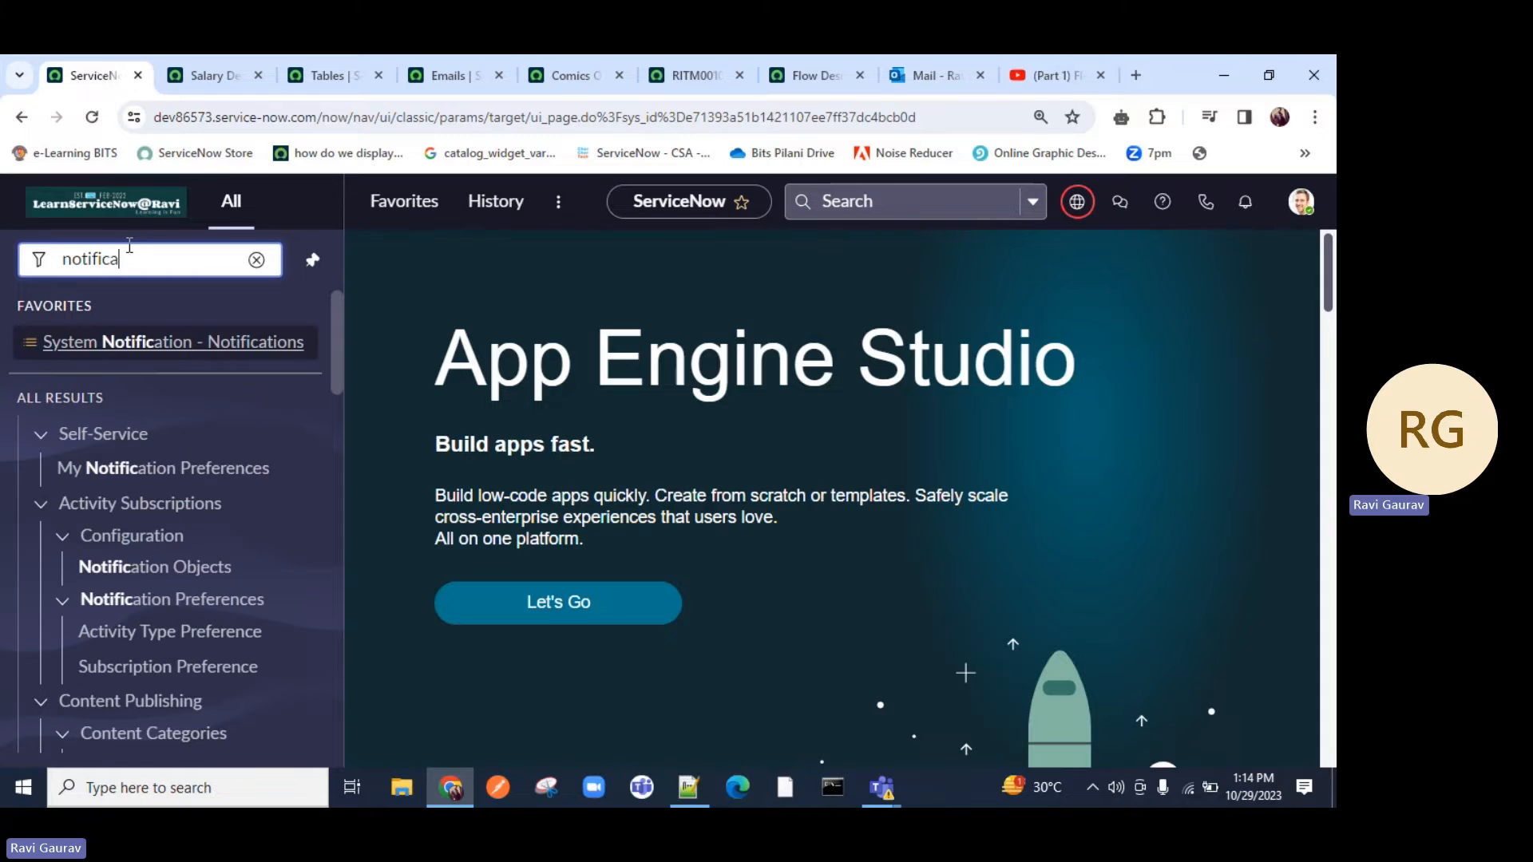
pyautogui.middleClick(112, 342)
pyautogui.click(184, 80)
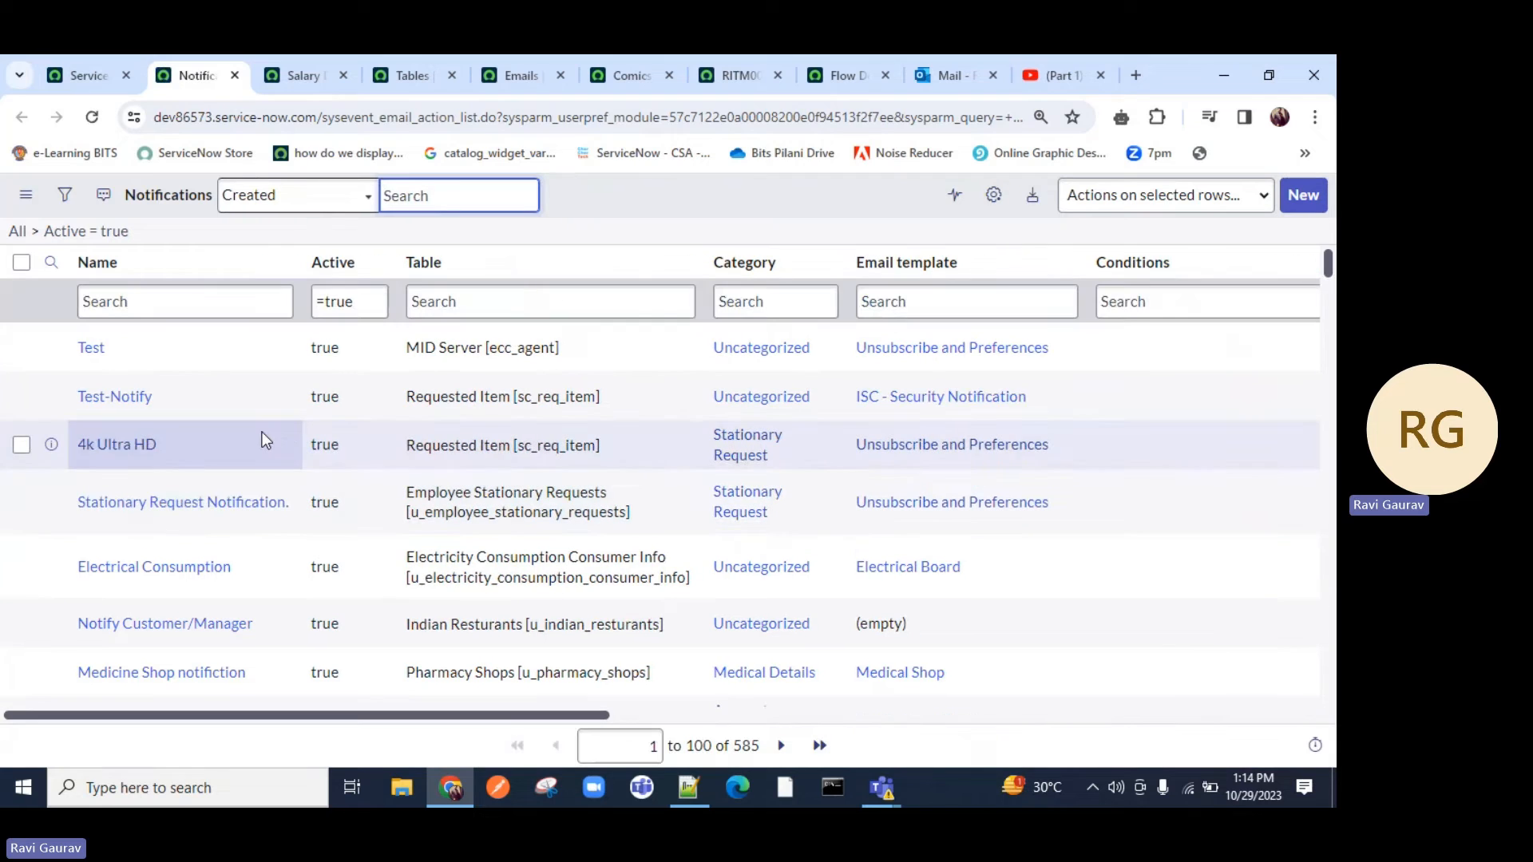
pyautogui.click(1310, 201)
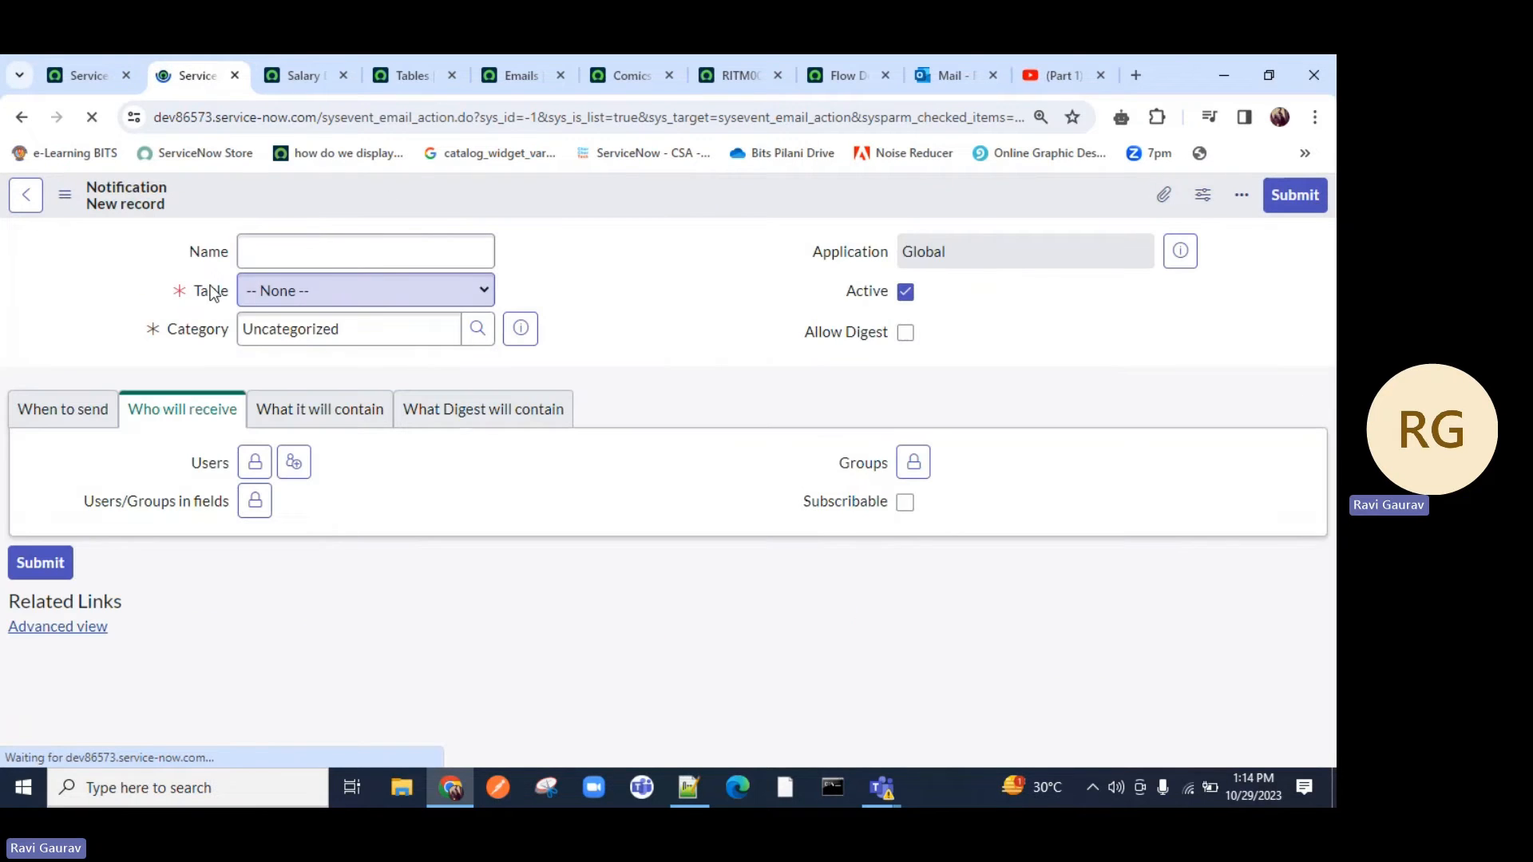
pyautogui.moveTo(210, 286); pyautogui.dragTo(211, 288)
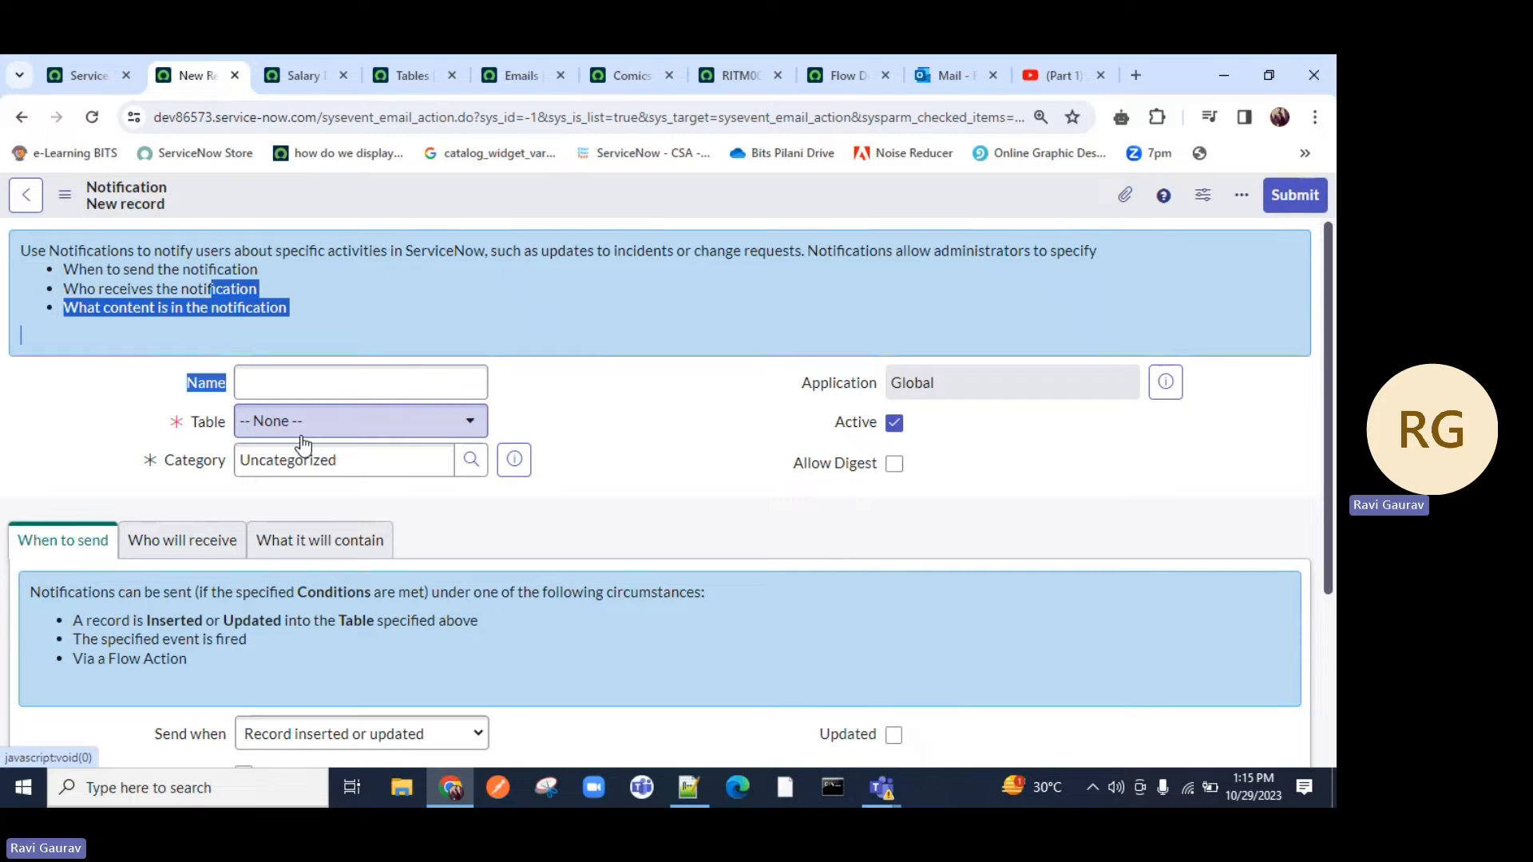
# Step: Name the notification "Salary Credited Notification" and set its table to Salary Details [u_salary_details]
pyautogui.click(309, 381)
pyautogui.write('Sala')
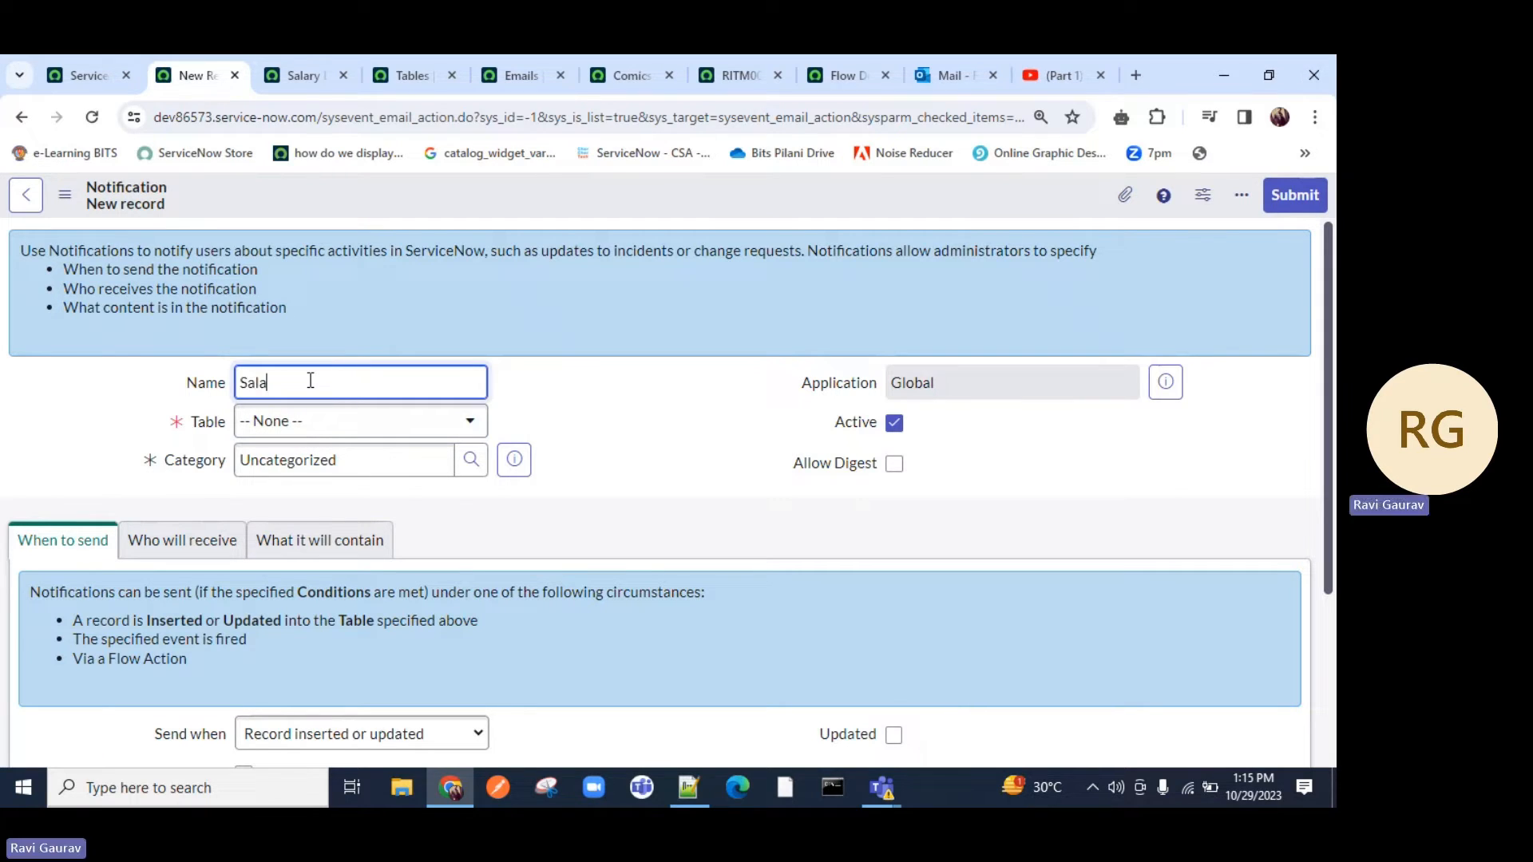
pyautogui.write('ry Credited Notification')
pyautogui.click(326, 423)
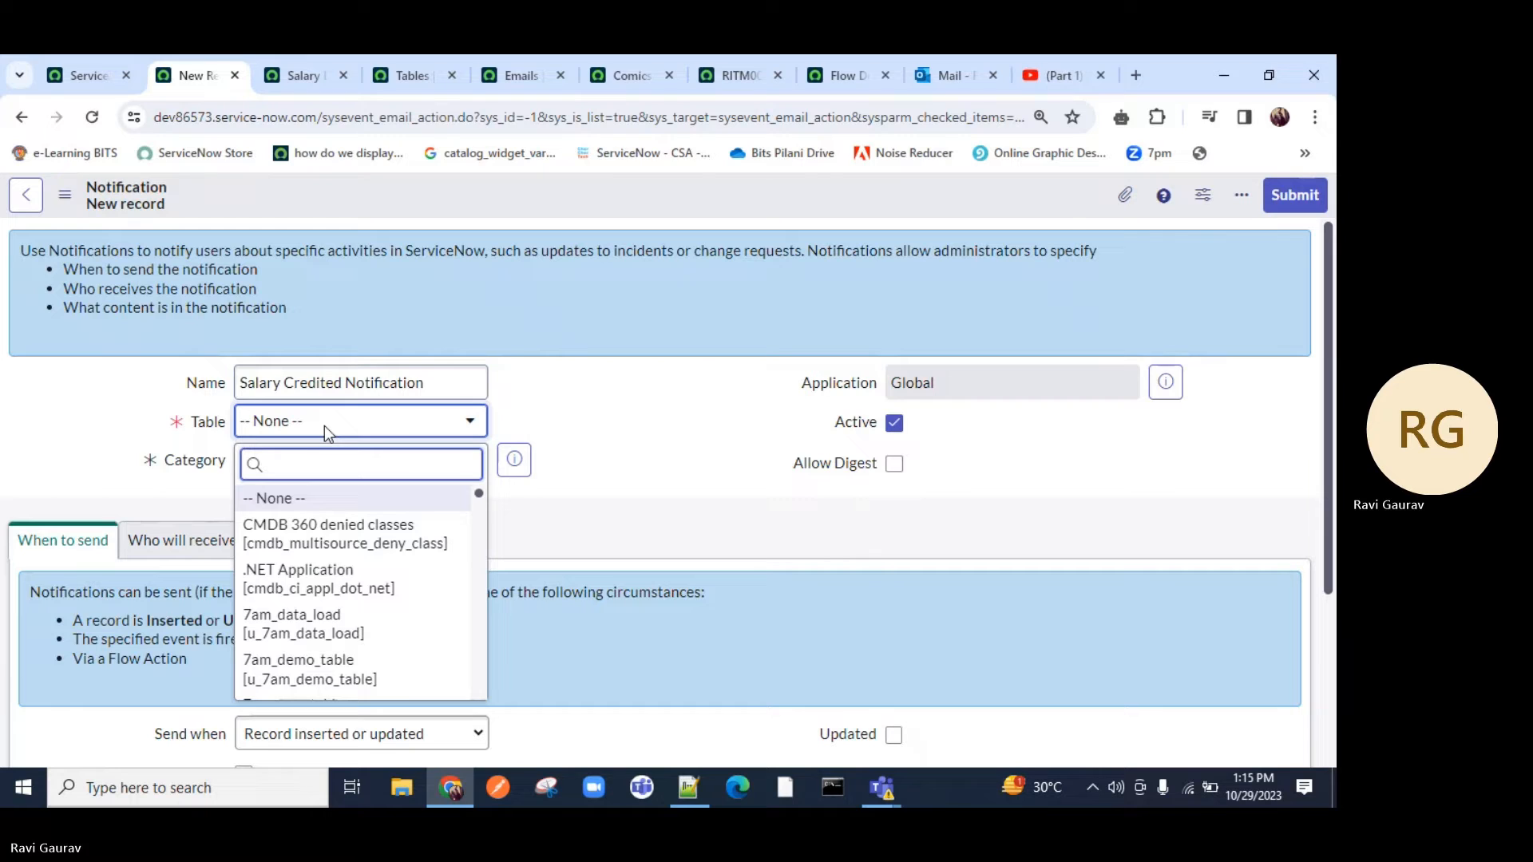
pyautogui.write('salary')
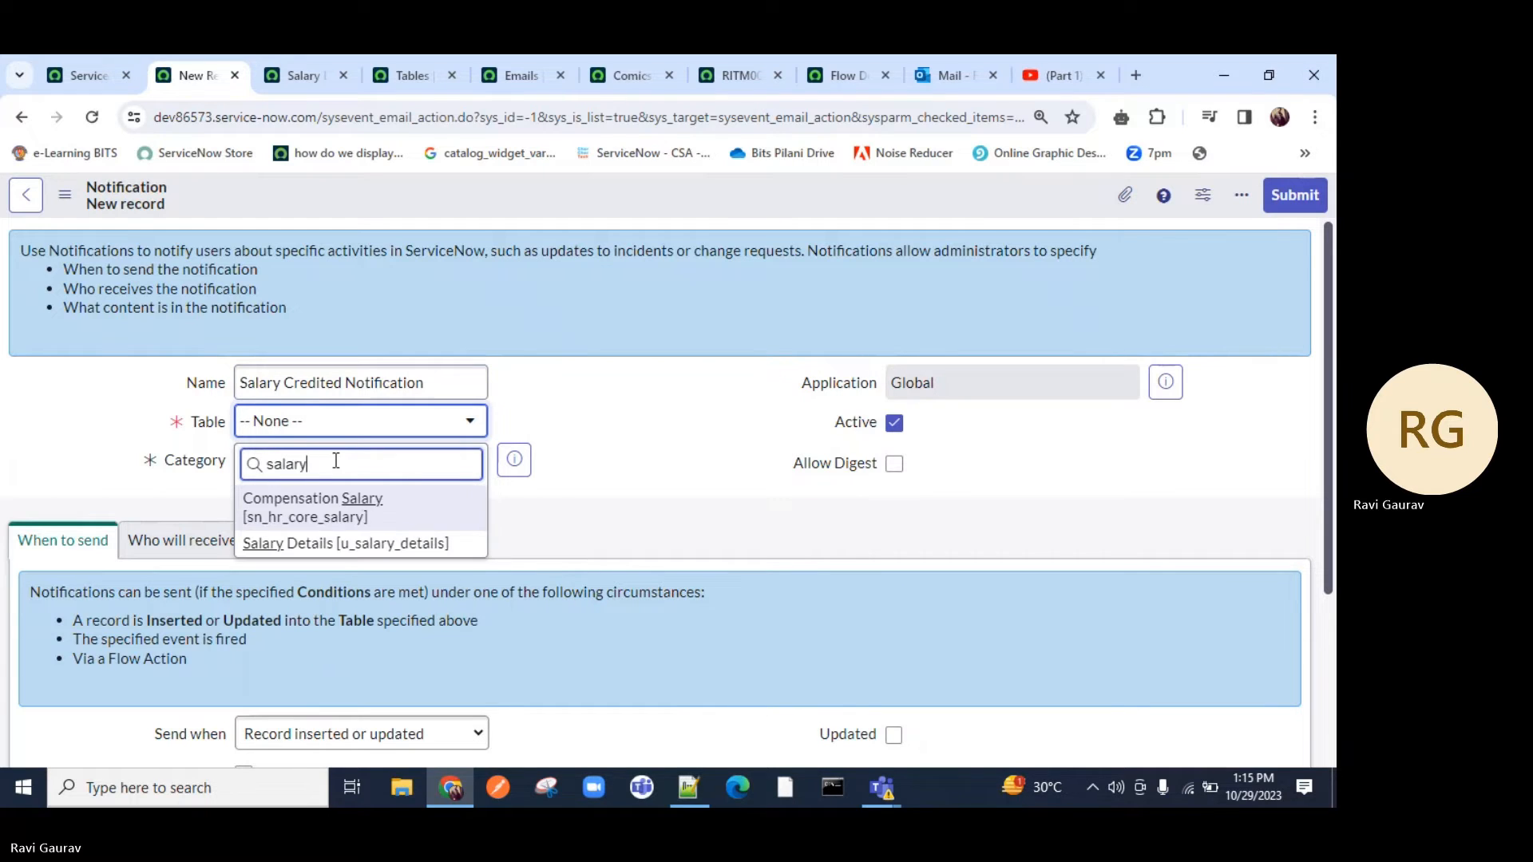
pyautogui.click(246, 540)
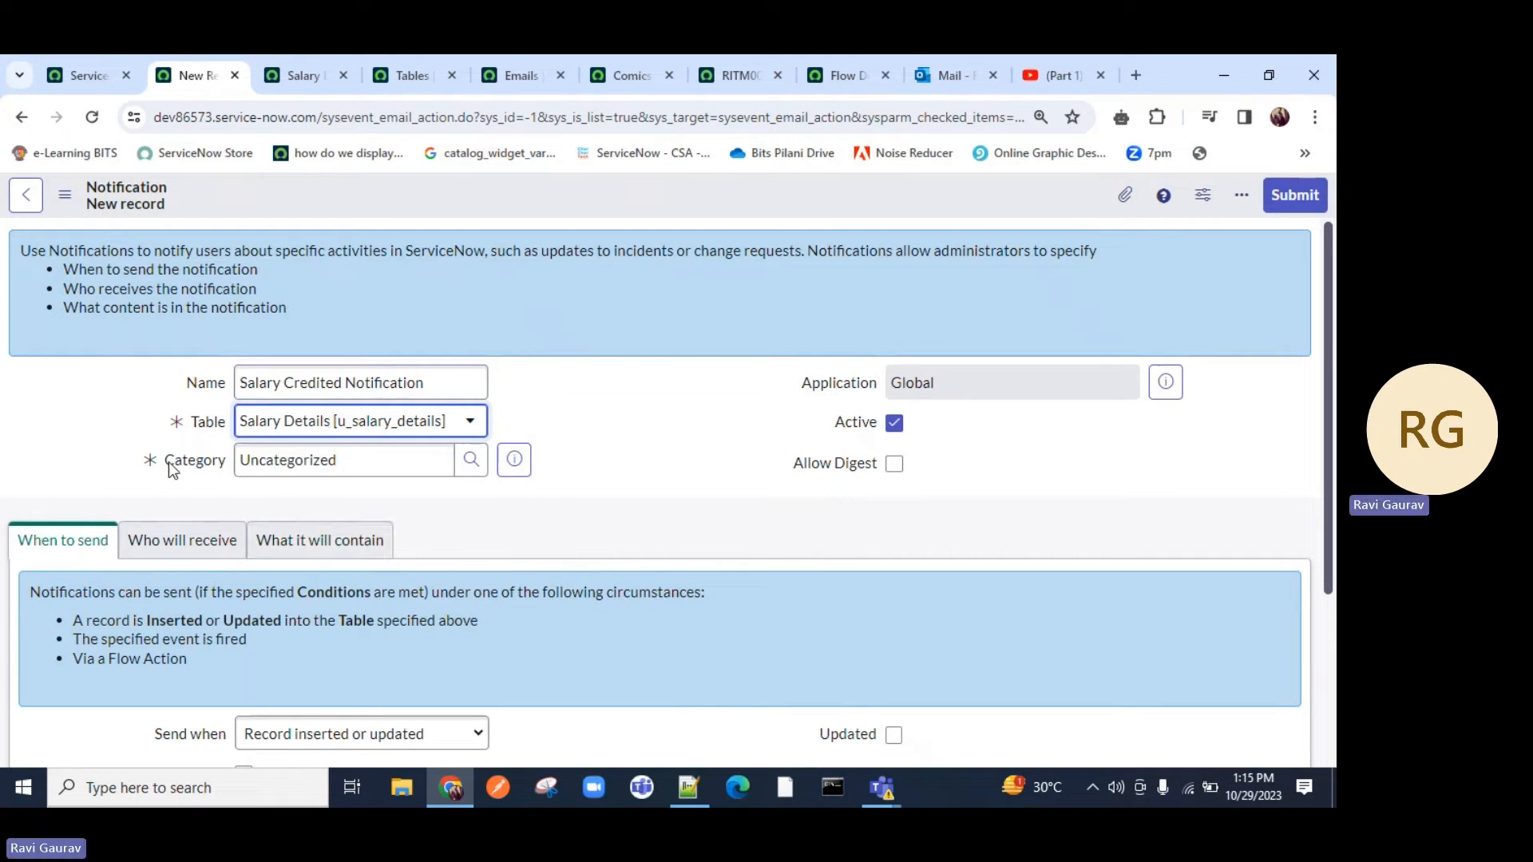
pyautogui.moveTo(230, 465); pyautogui.dragTo(146, 479)
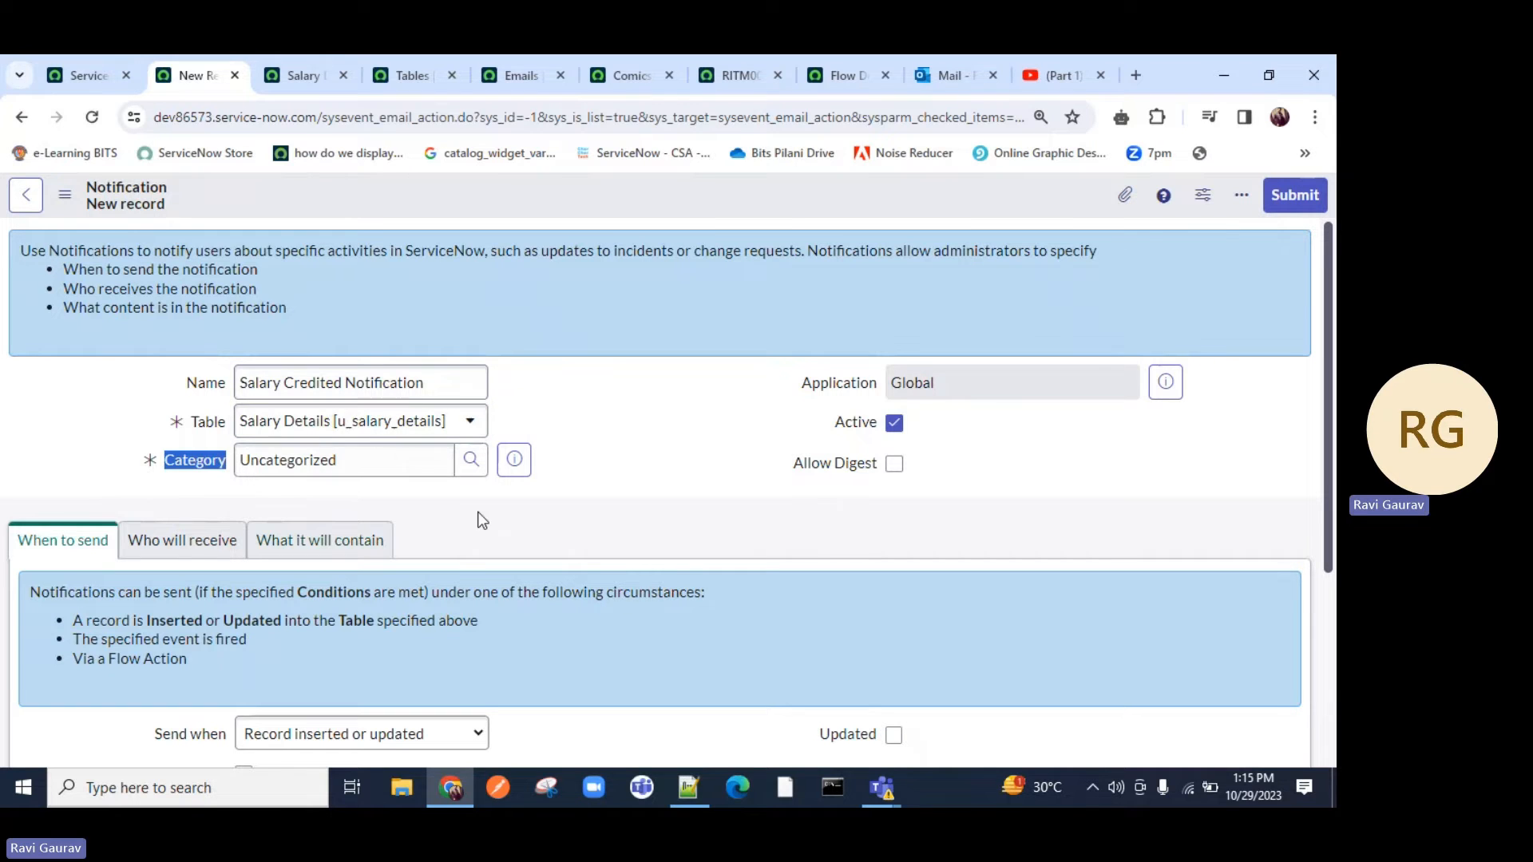
# Step: Create a new notification category named Salary Credited and assign it as the category of the Salary Credited Notification
pyautogui.click(472, 460)
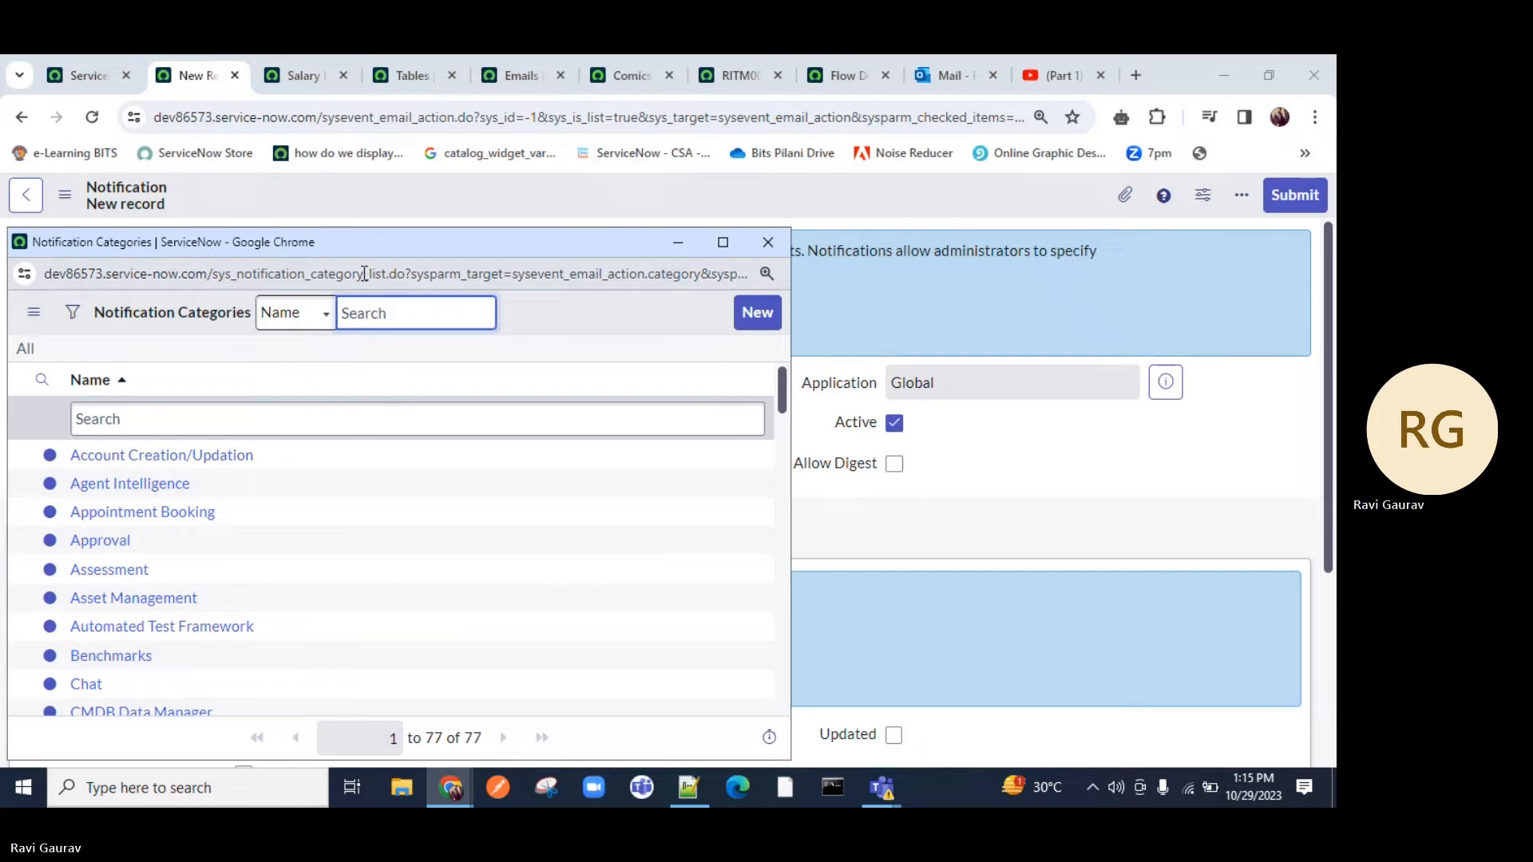
pyautogui.moveTo(364, 274); pyautogui.dragTo(211, 284)
pyautogui.scroll(-15, 102, 610)
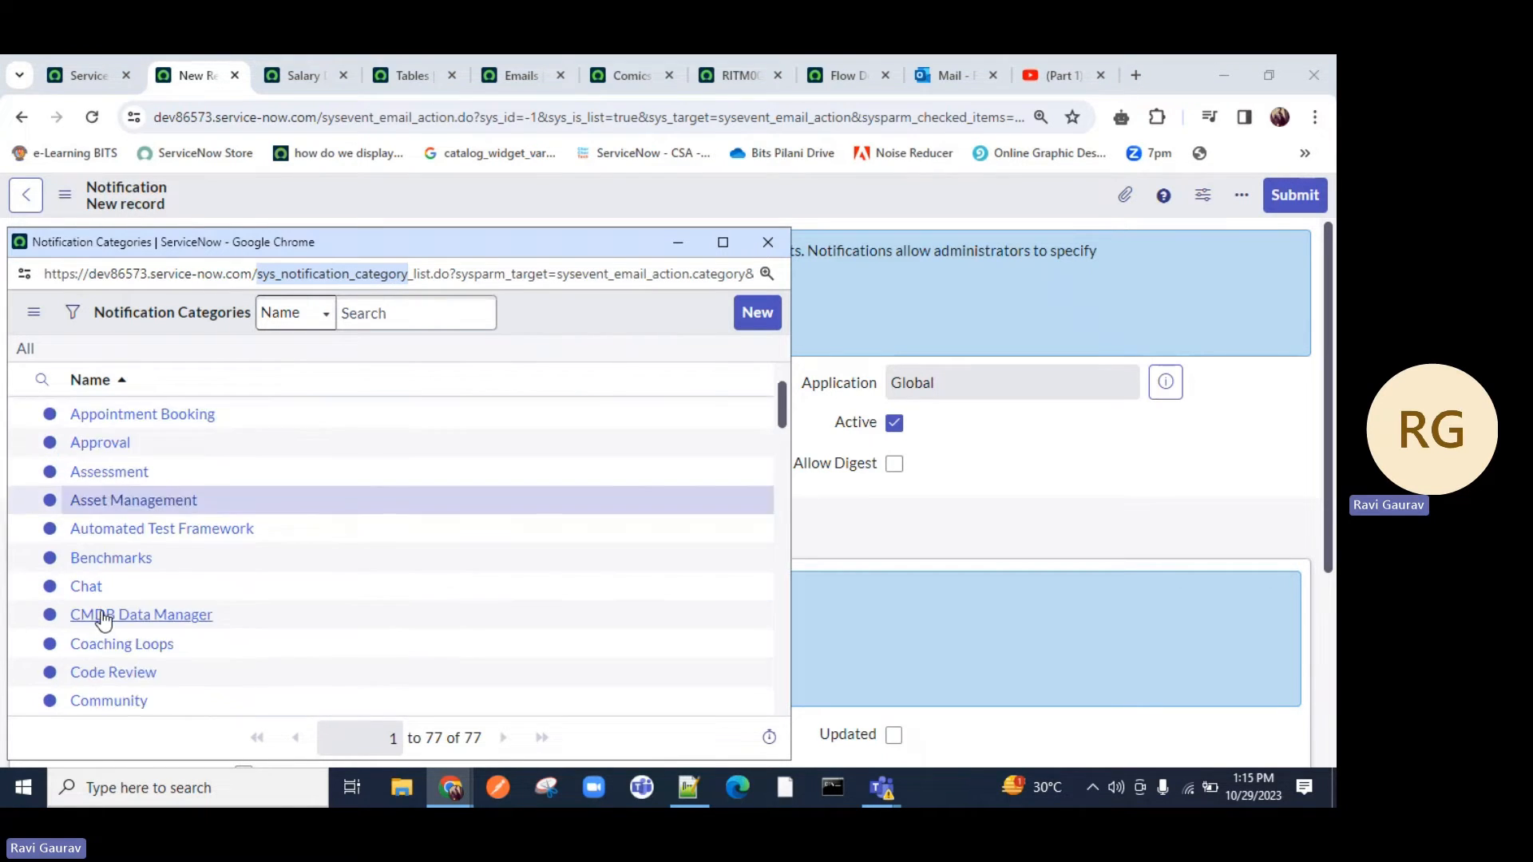
pyautogui.middleClick(104, 597)
pyautogui.scroll(15, 104, 597)
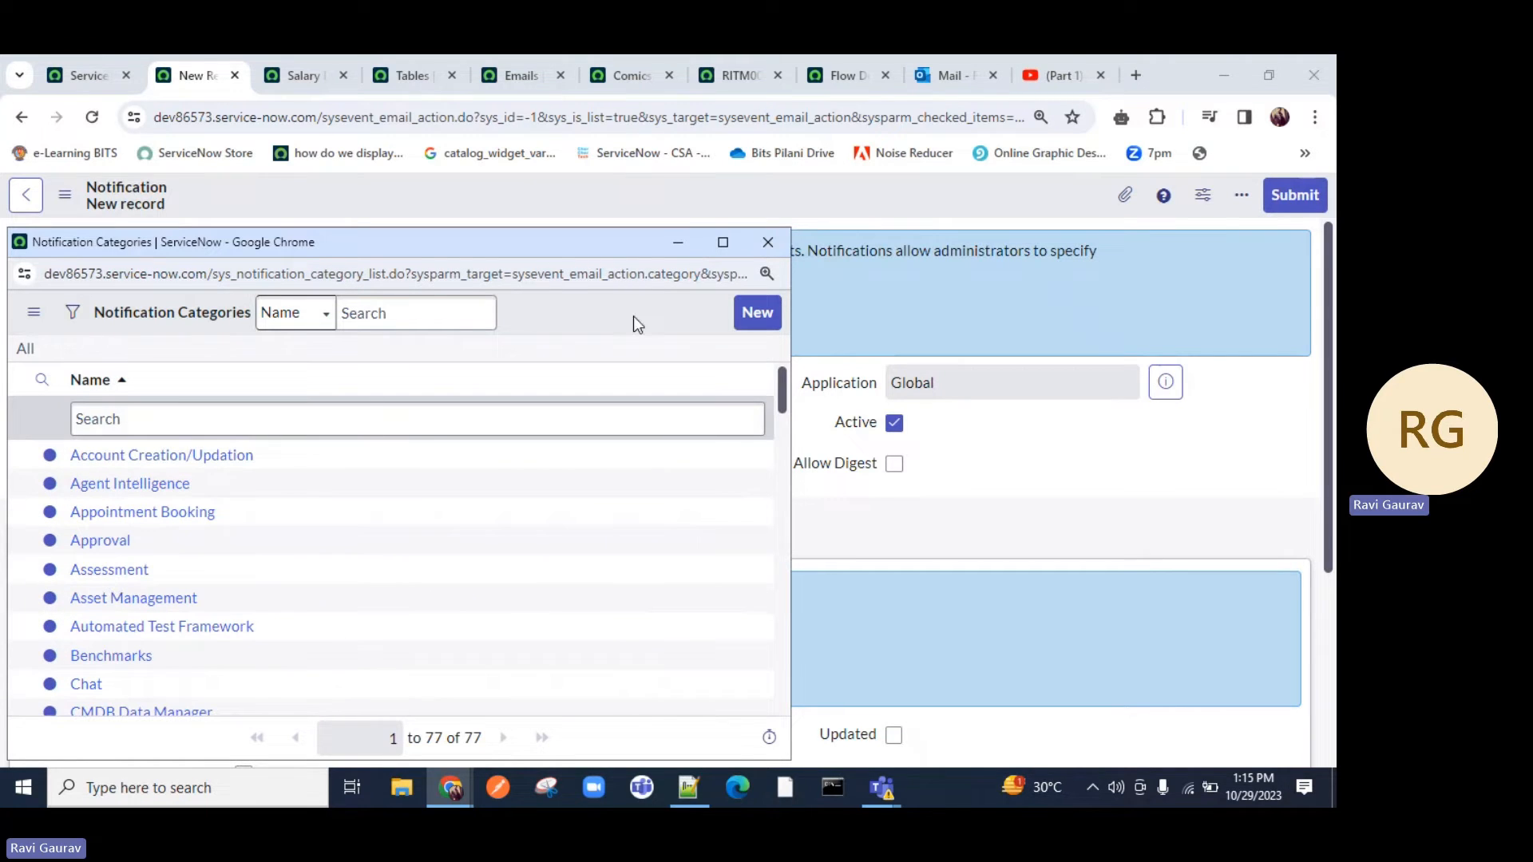
pyautogui.click(756, 312)
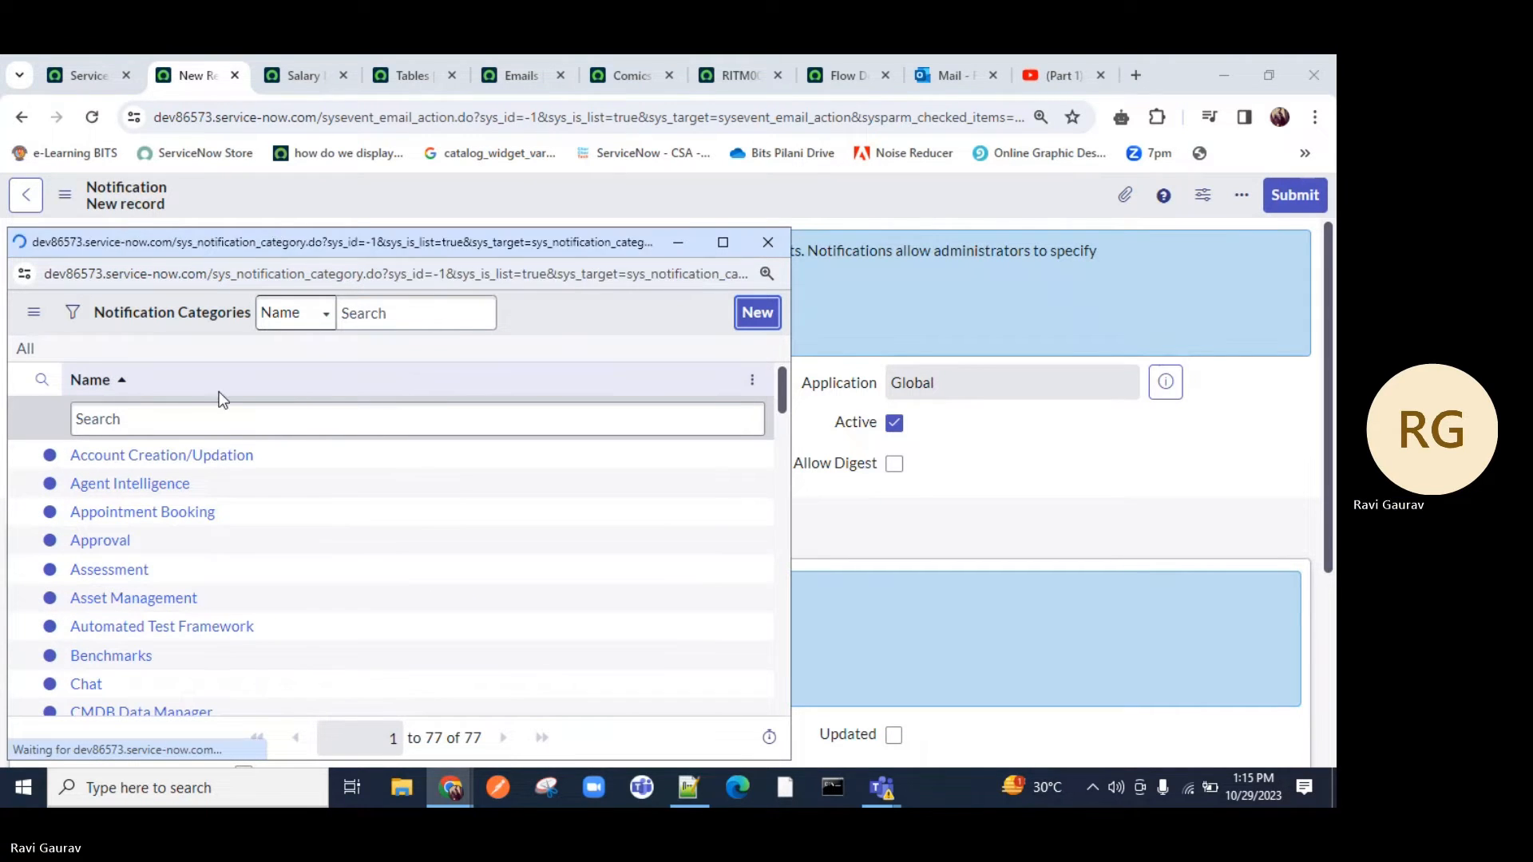
pyautogui.write('Sa')
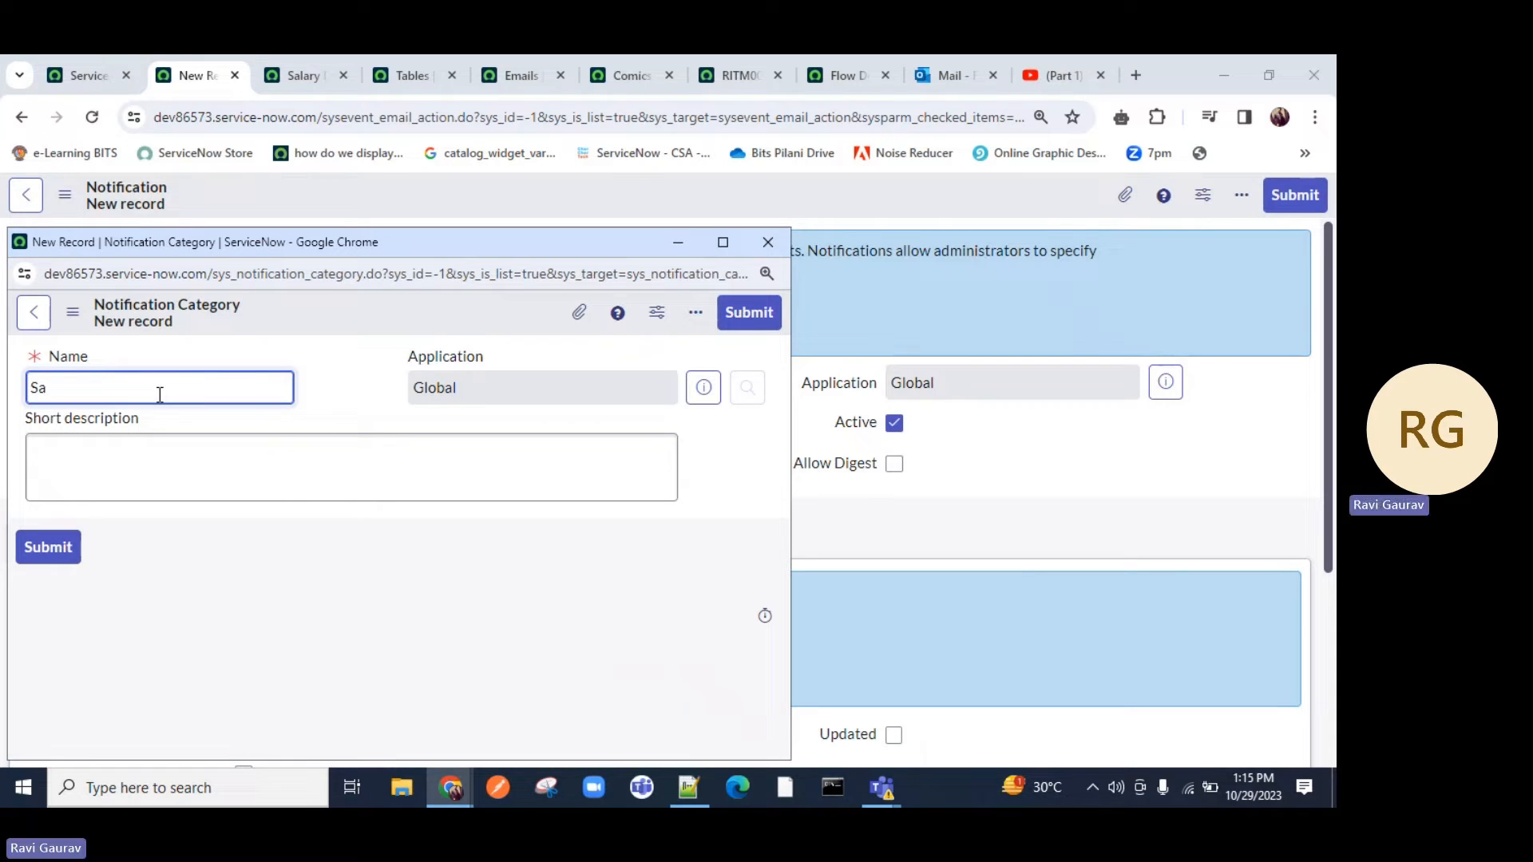
pyautogui.write('lary Credited')
pyautogui.press('Return')
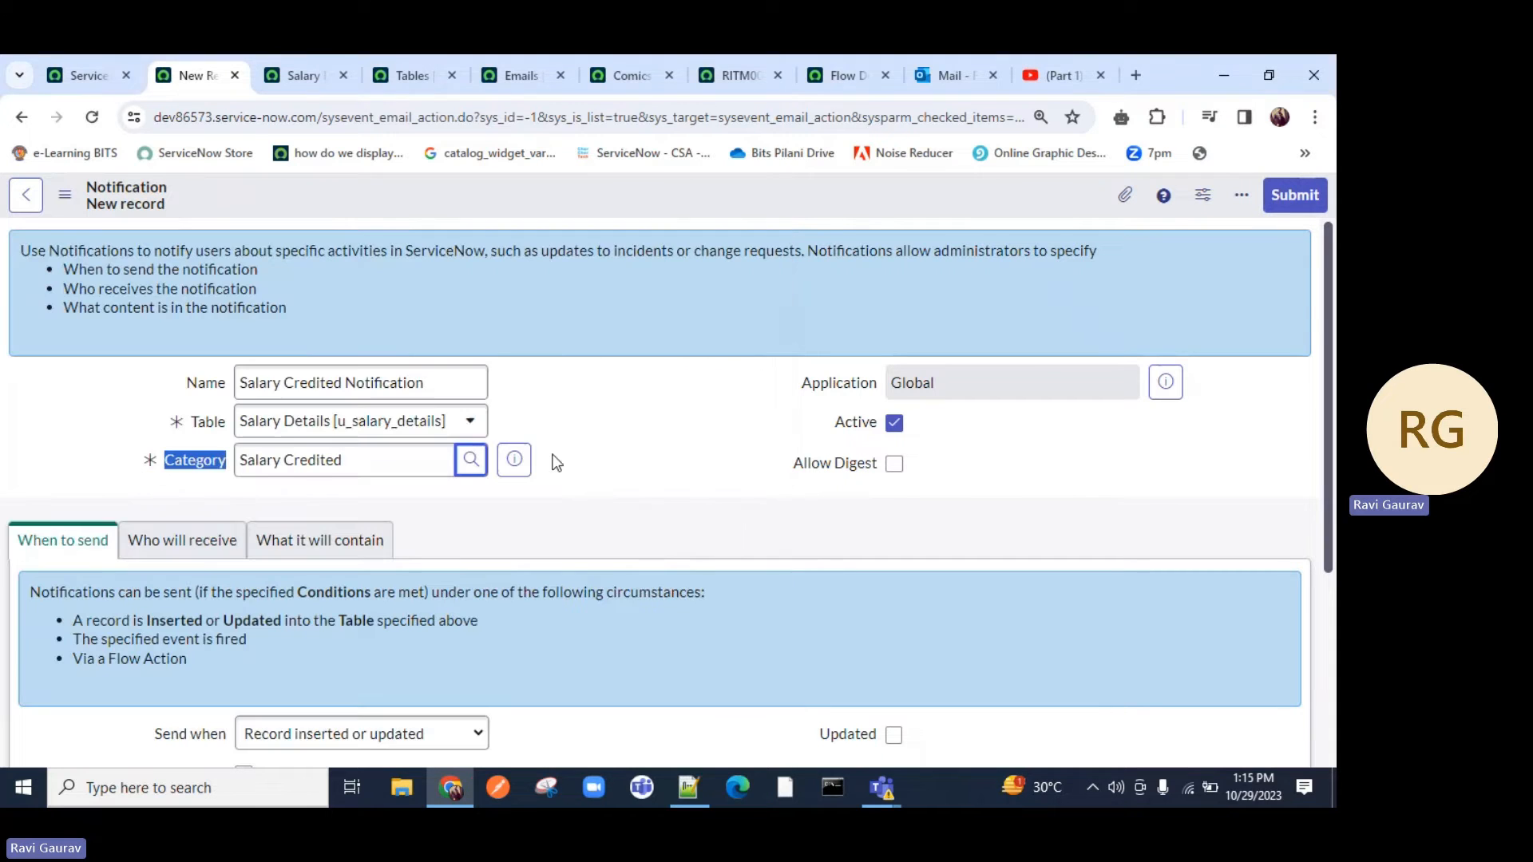
# Step: Review the notification's settings for when it is sent, who receives it and what it contains, including the email template
pyautogui.scroll(-2, 4, 376)
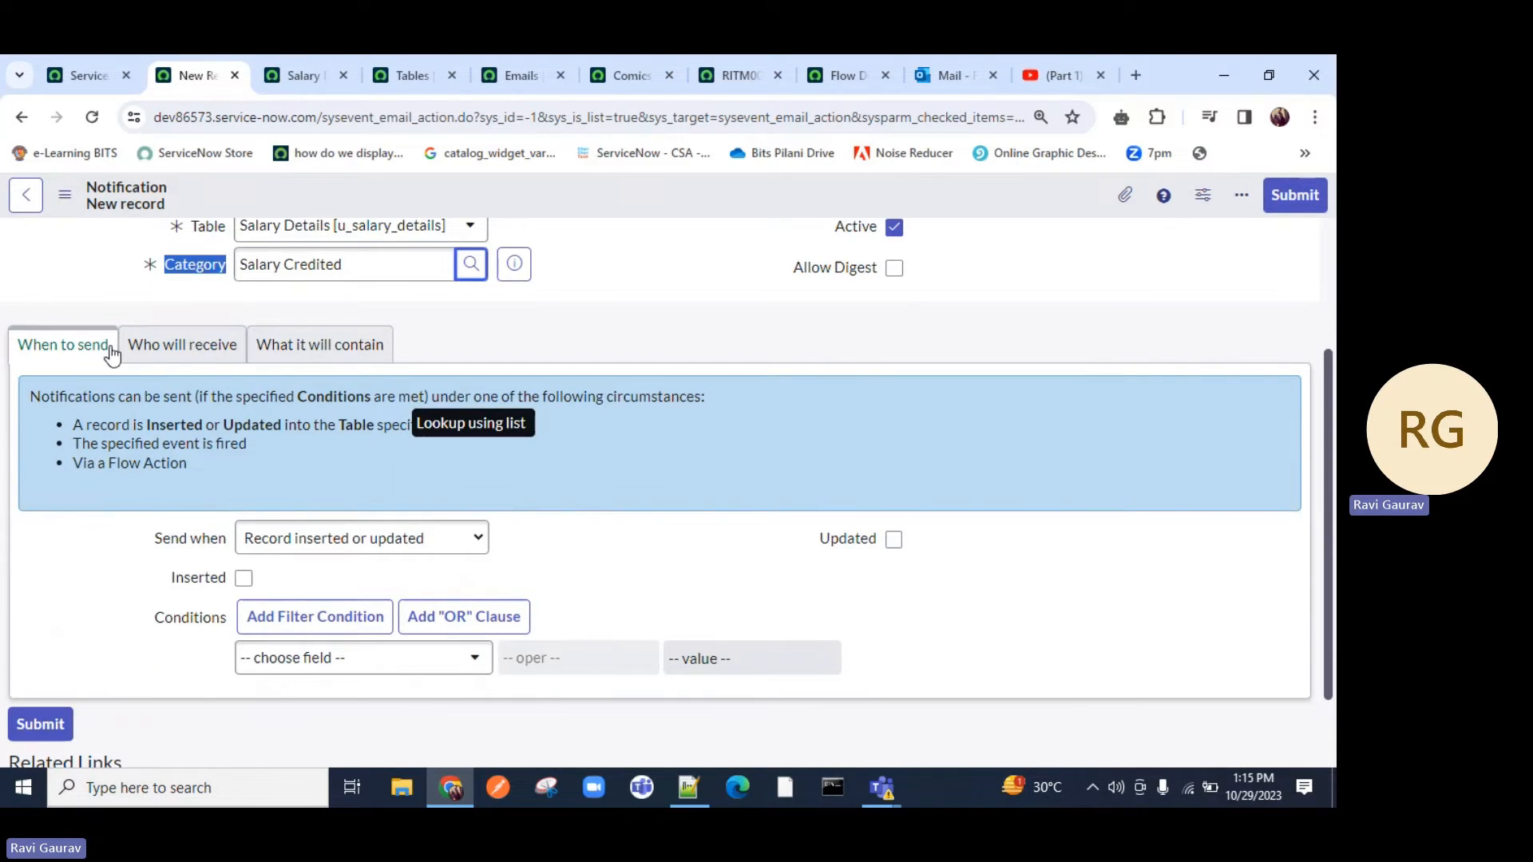
pyautogui.click(182, 344)
pyautogui.click(36, 431)
pyautogui.click(182, 428)
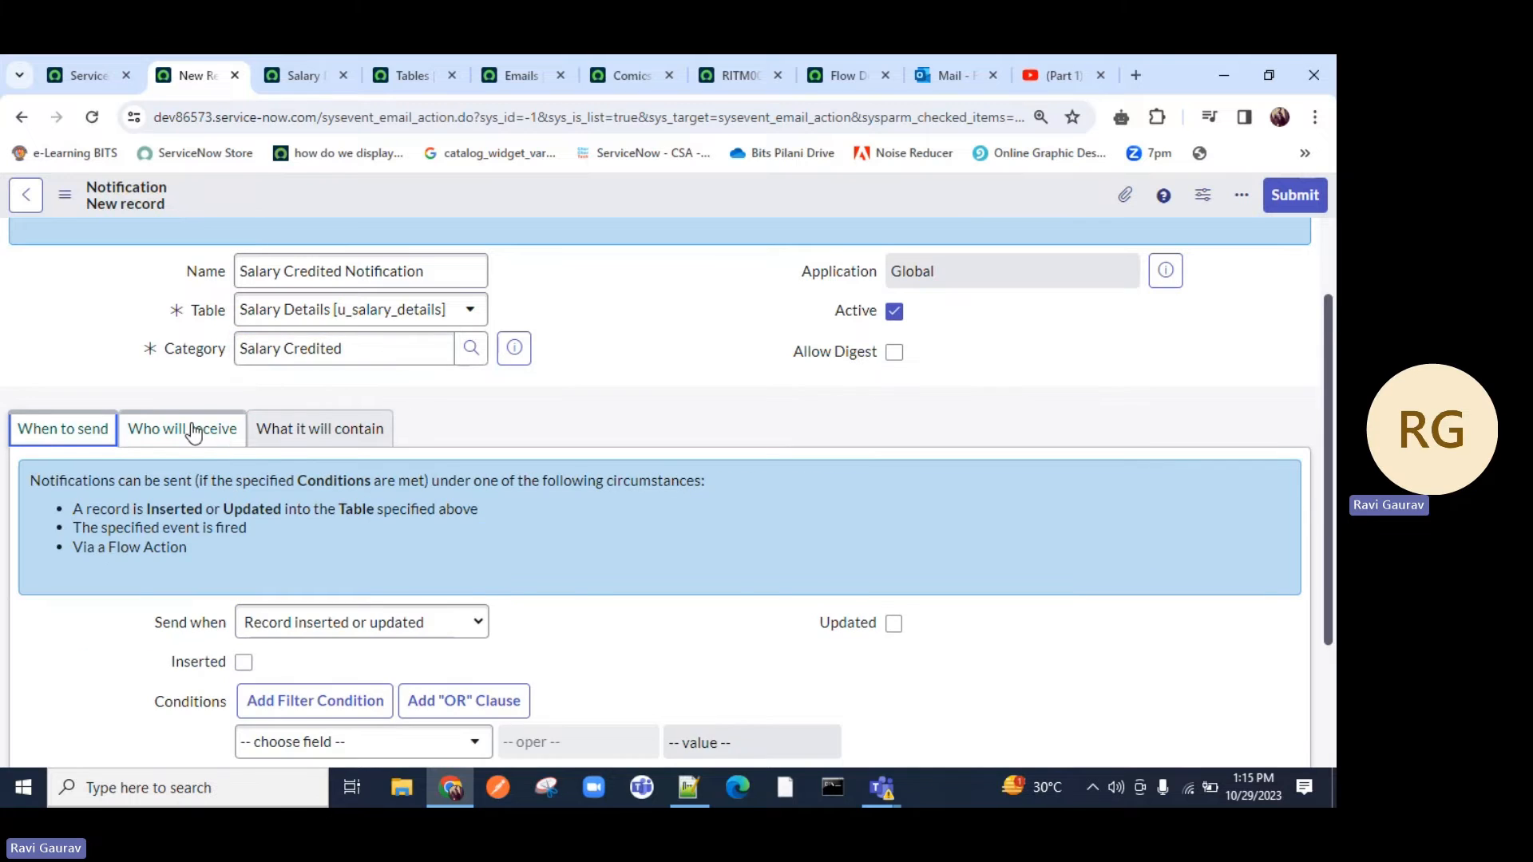
pyautogui.click(335, 432)
pyautogui.click(92, 439)
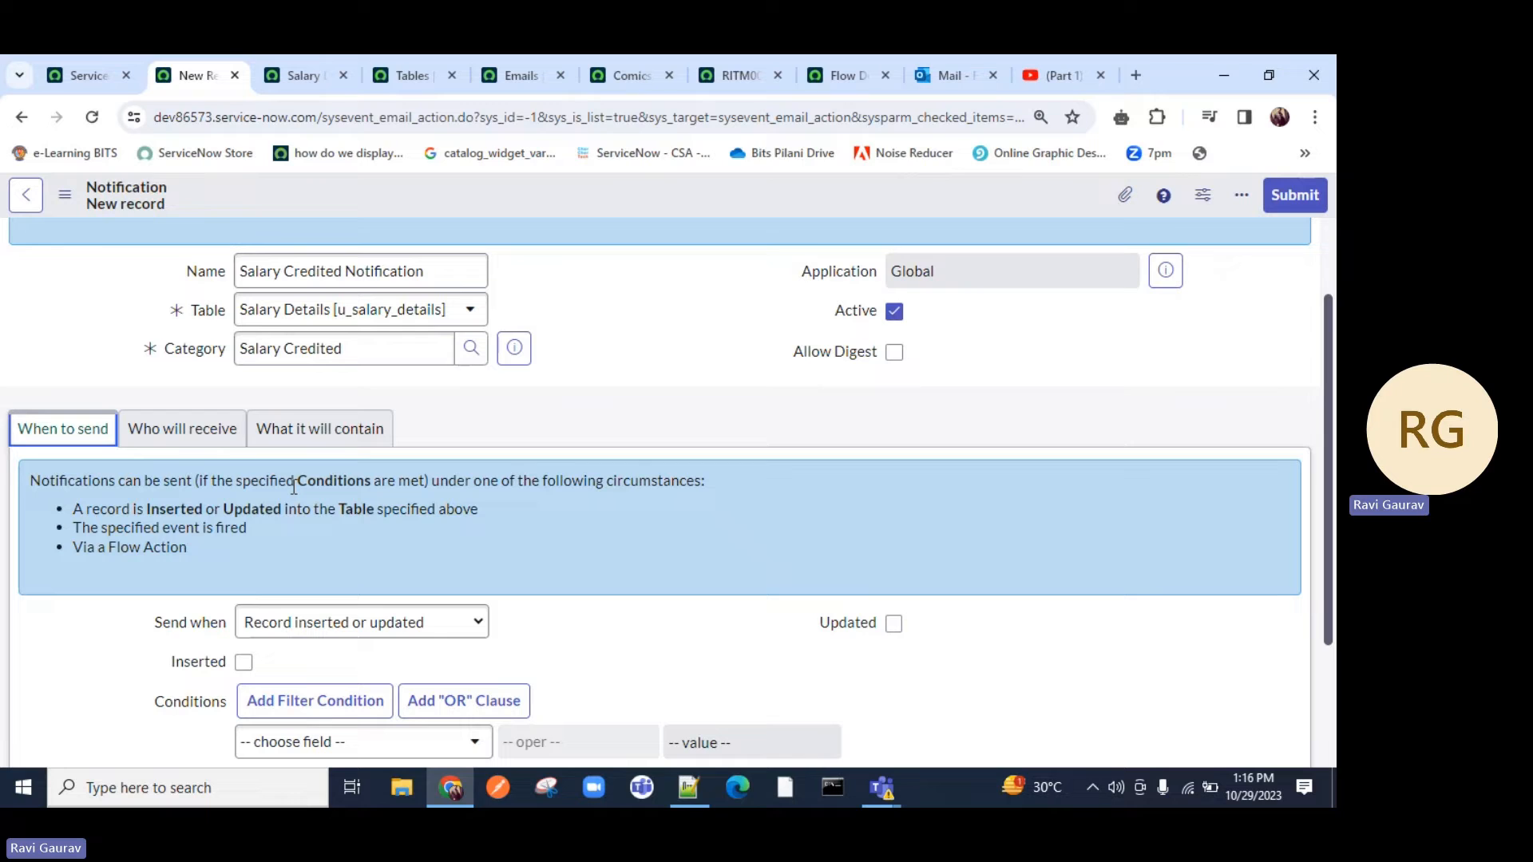
pyautogui.click(319, 429)
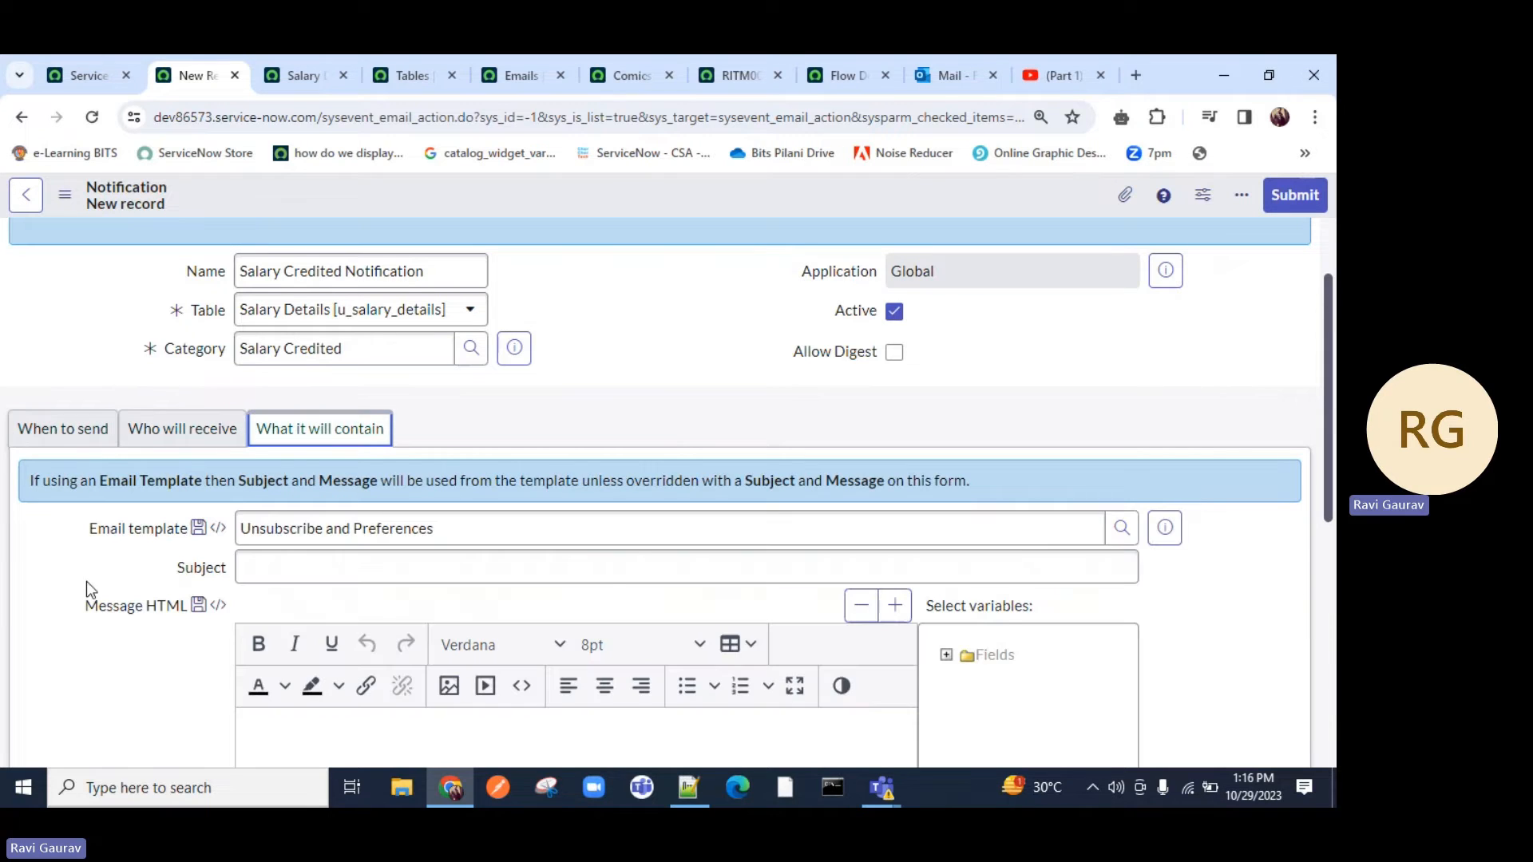
pyautogui.moveTo(88, 529); pyautogui.dragTo(166, 533)
pyautogui.click(166, 533)
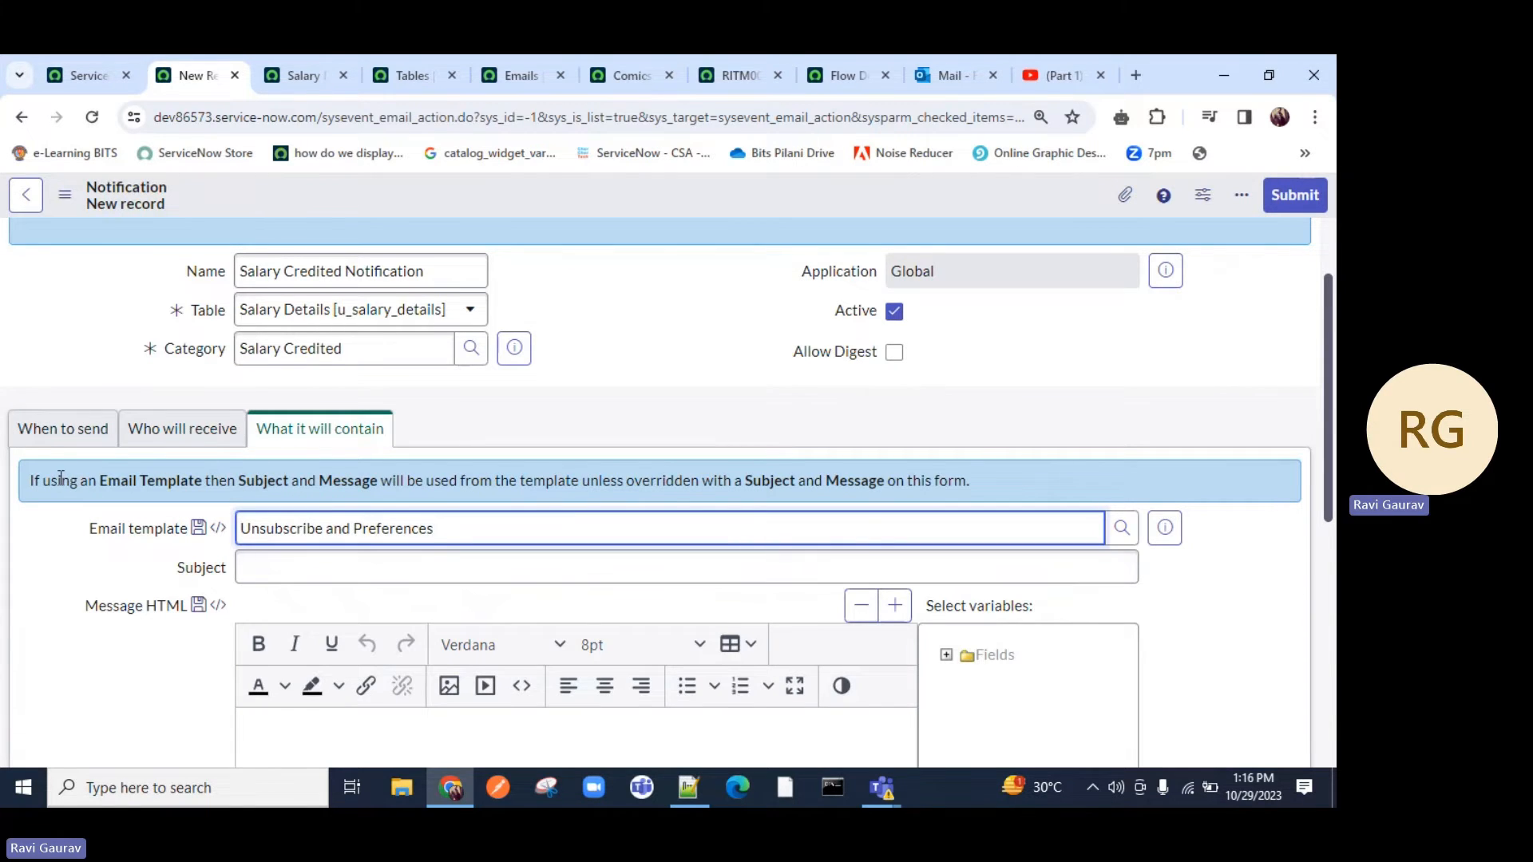
# Step: Try the Inserted and Updated options in the notification's sending conditions, then clear them again
pyautogui.click(63, 429)
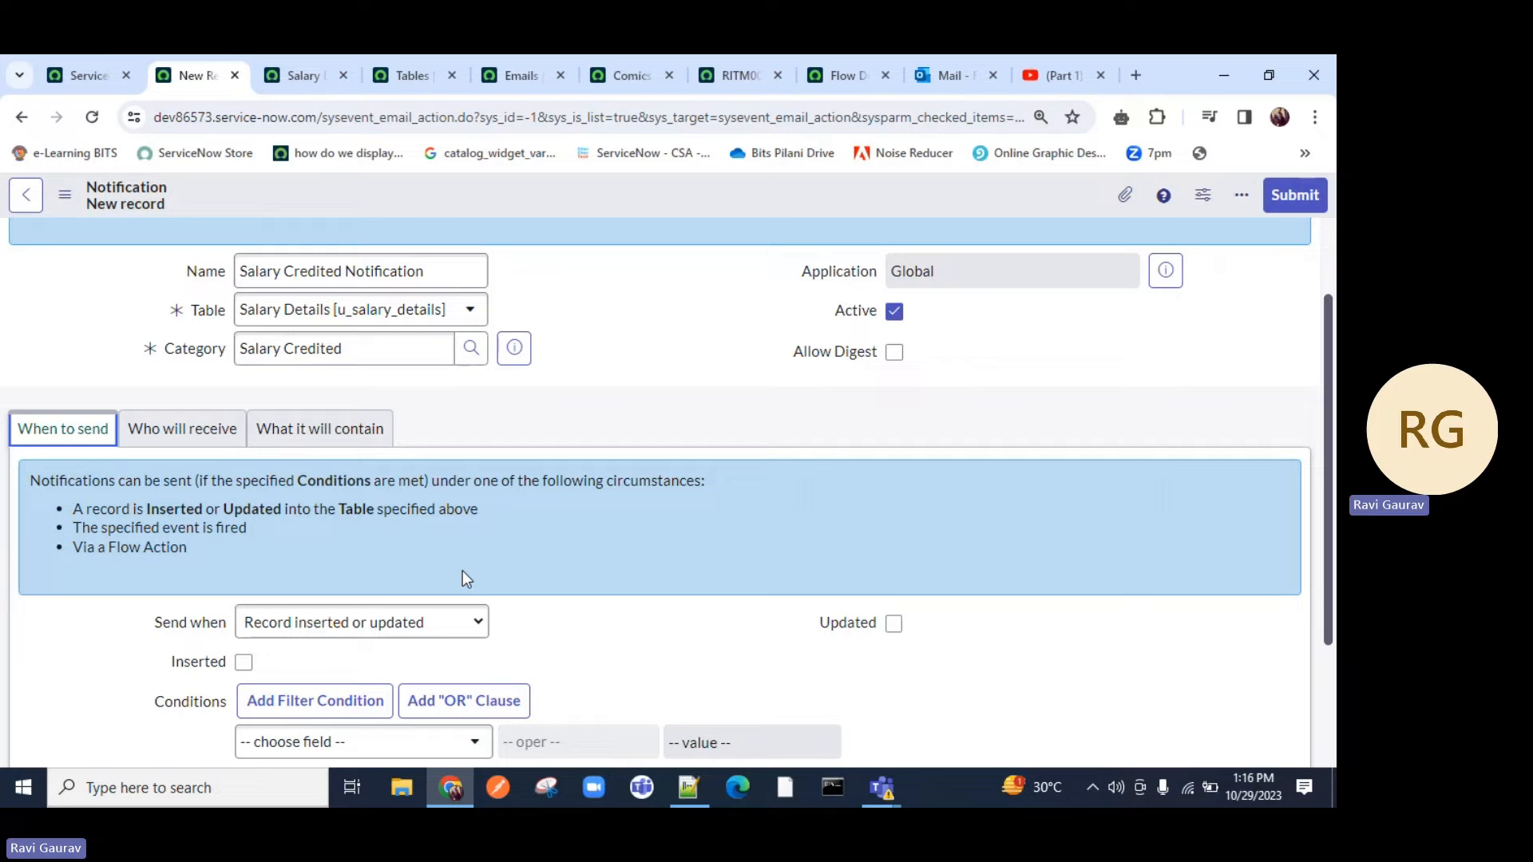
pyautogui.moveTo(102, 619); pyautogui.dragTo(214, 617)
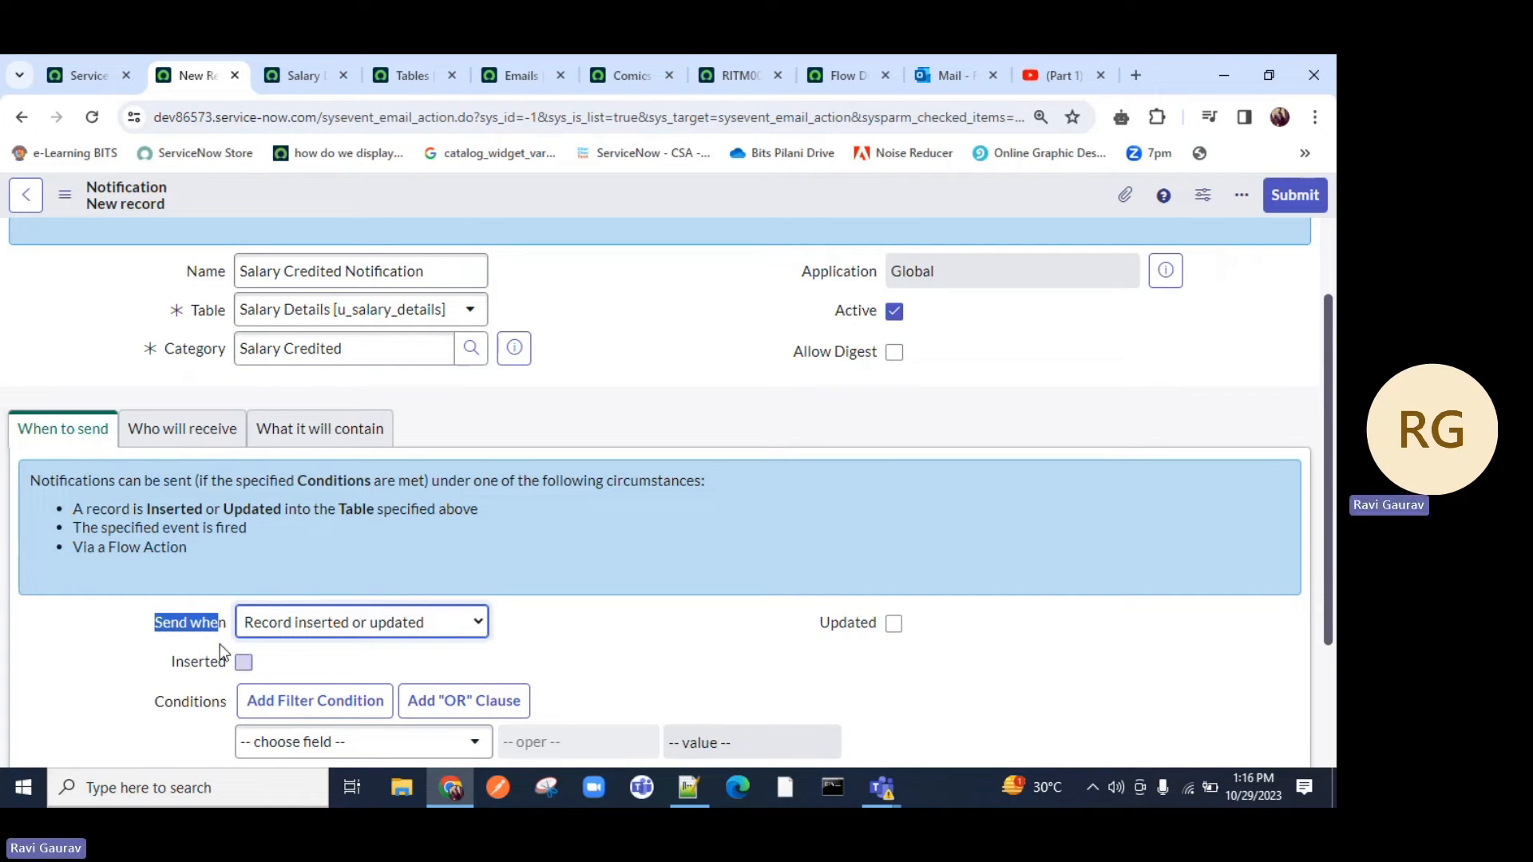
pyautogui.click(245, 664)
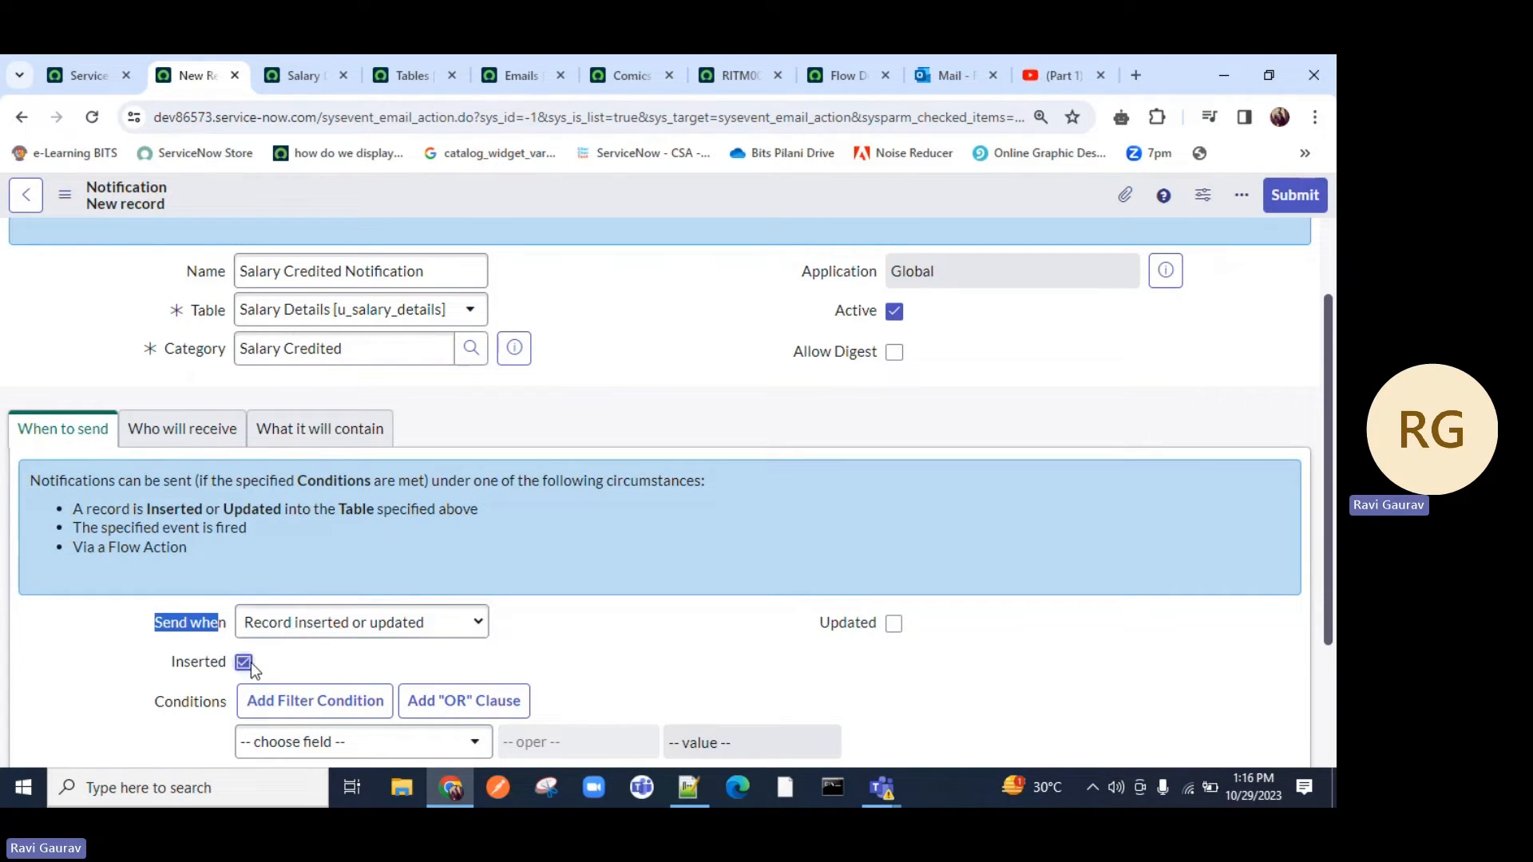
pyautogui.click(896, 625)
pyautogui.click(895, 625)
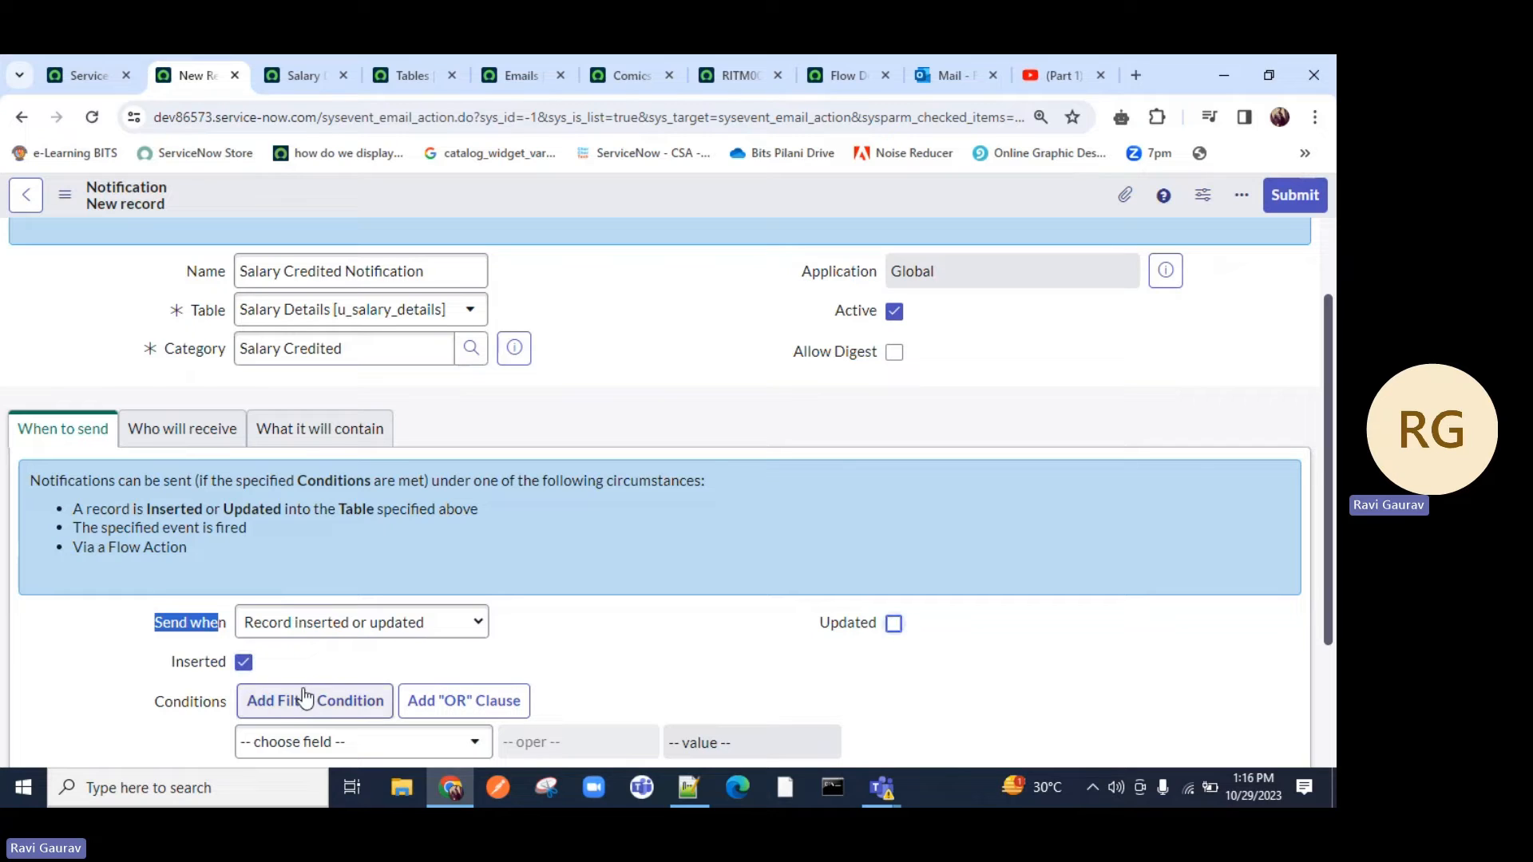
pyautogui.click(239, 660)
pyautogui.click(241, 662)
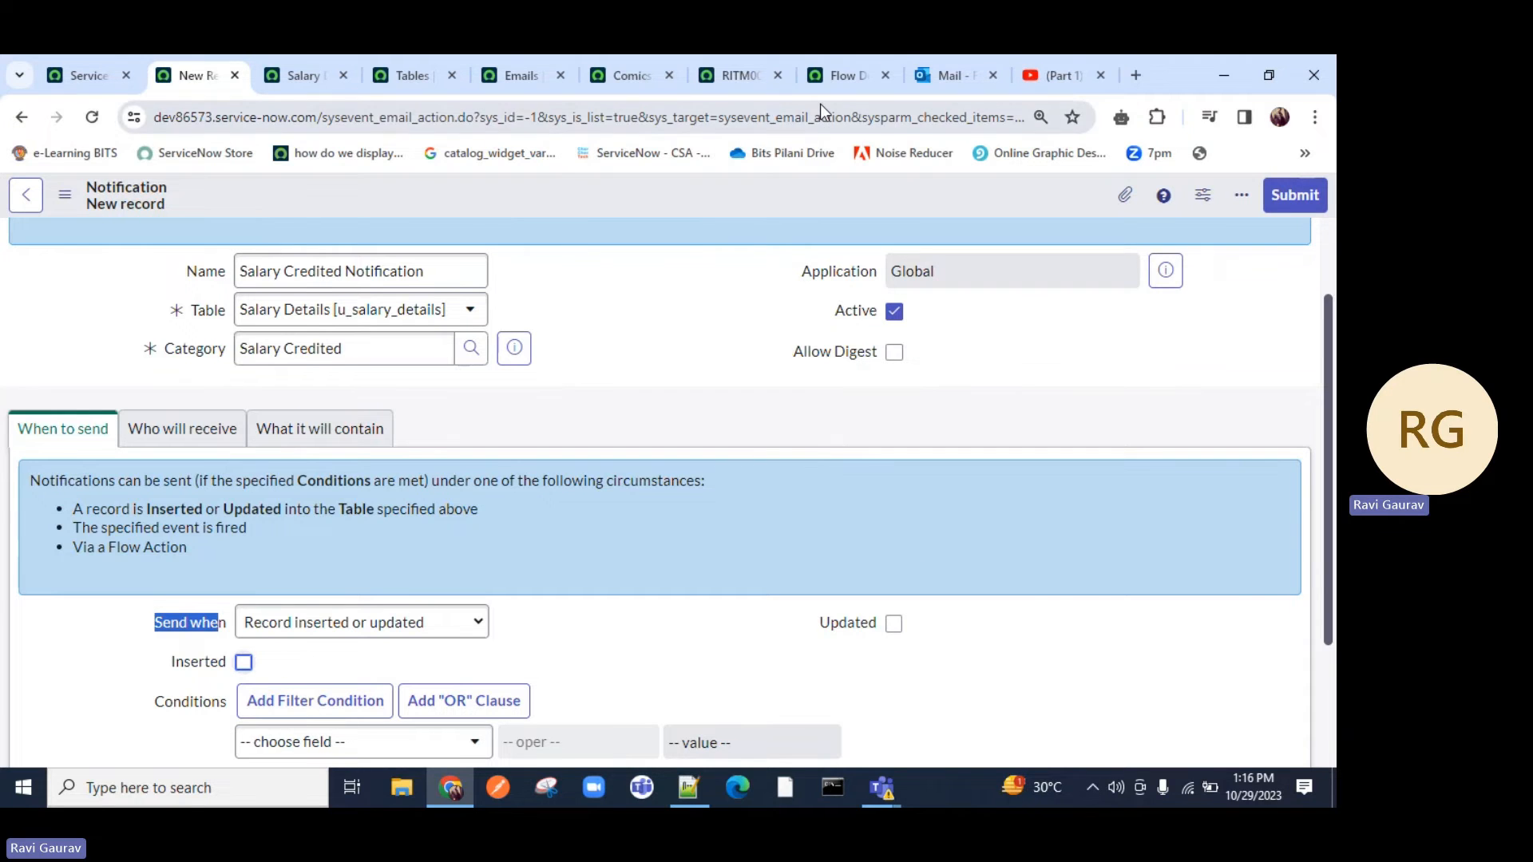
# Step: Check the Salary Details flow's trigger and set the notification's Send when option to Triggered
pyautogui.click(840, 75)
pyautogui.scroll(2, 171, 485)
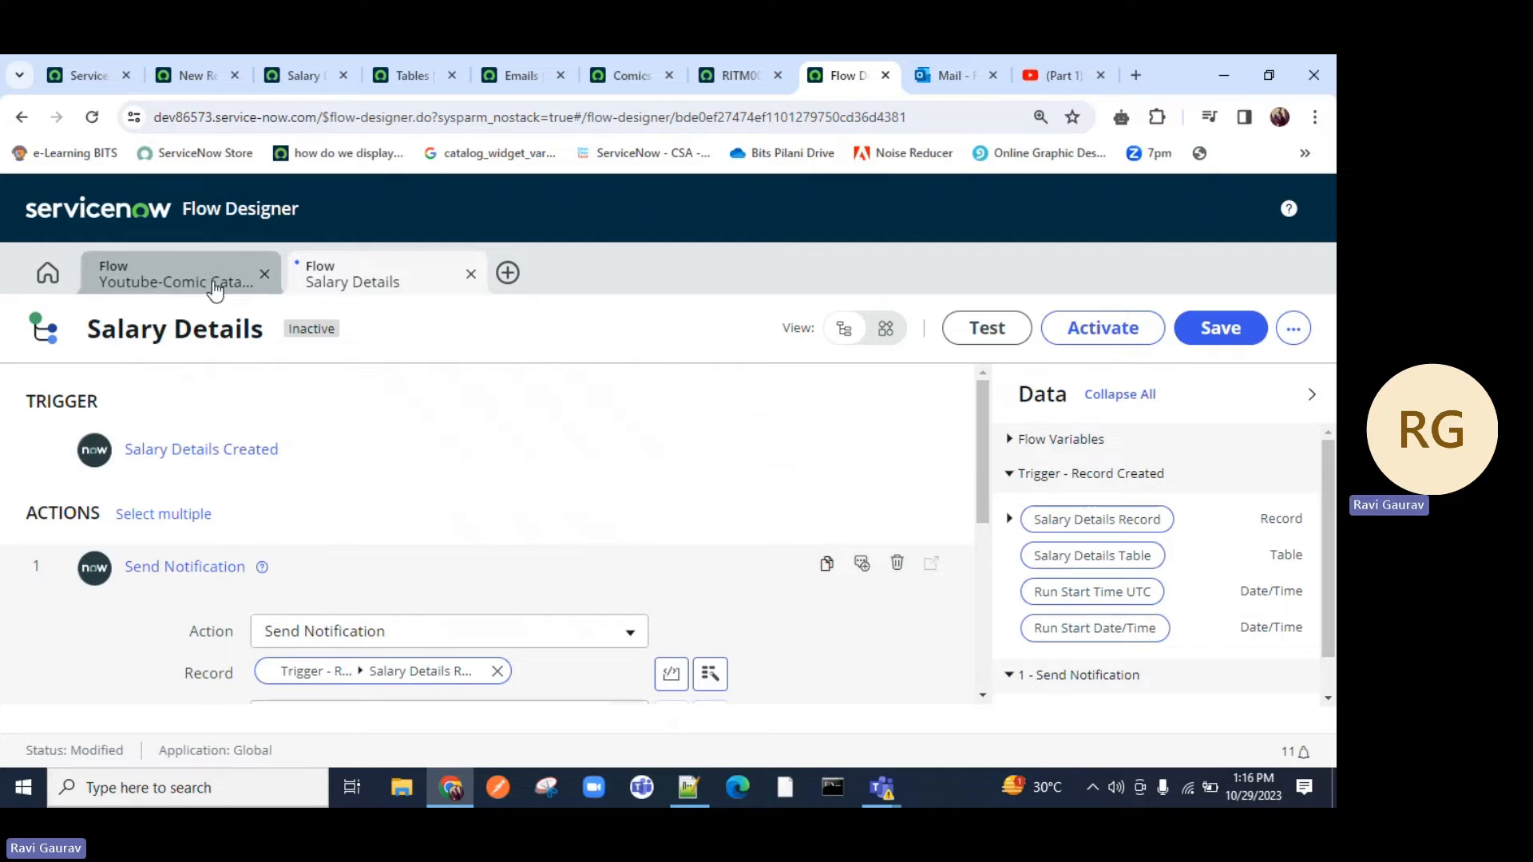
pyautogui.click(184, 70)
pyautogui.click(268, 621)
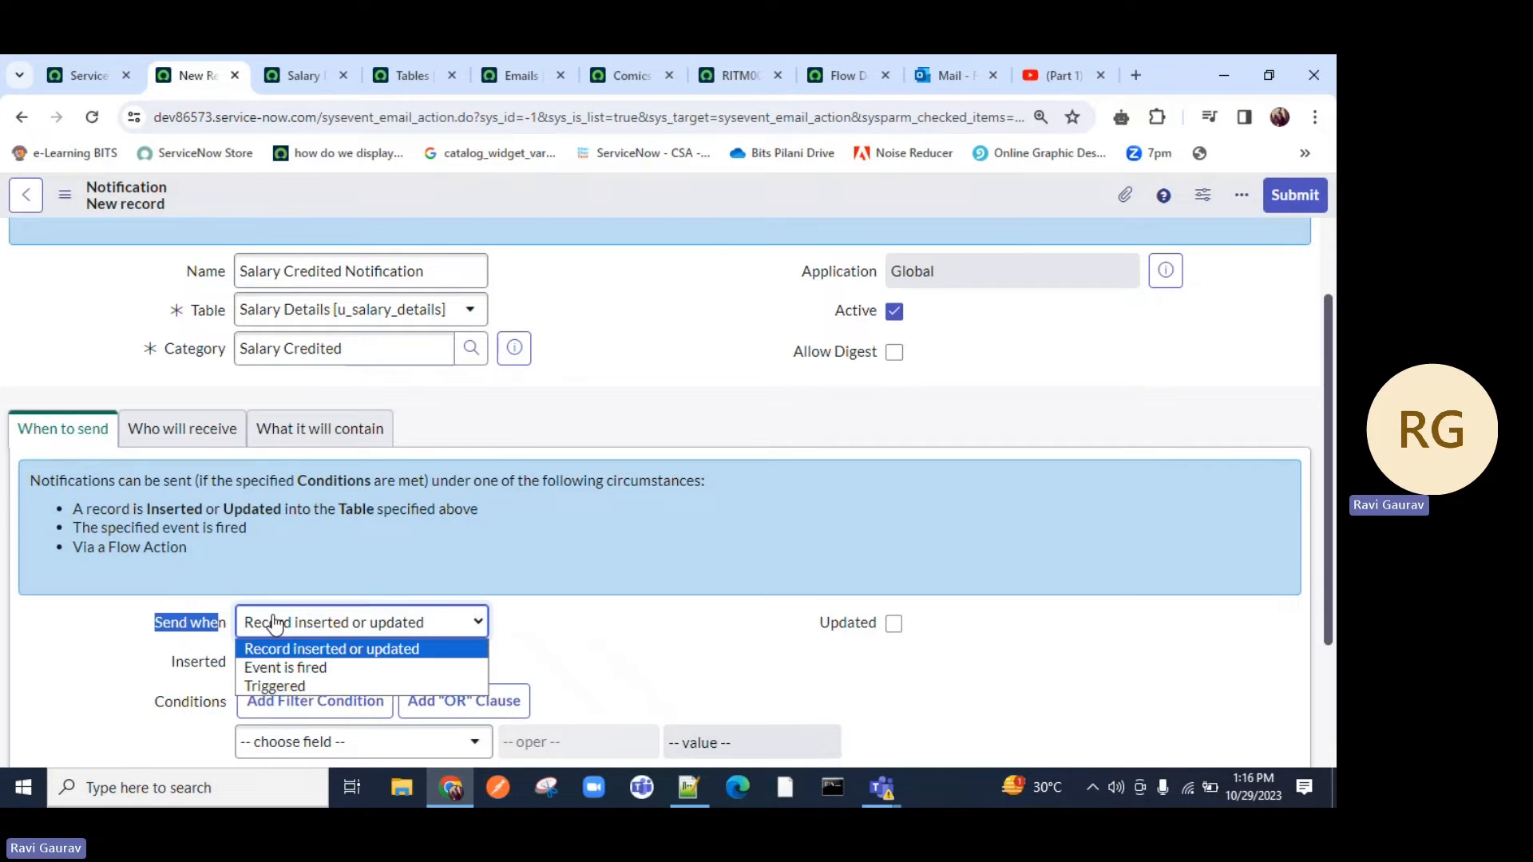
pyautogui.click(270, 669)
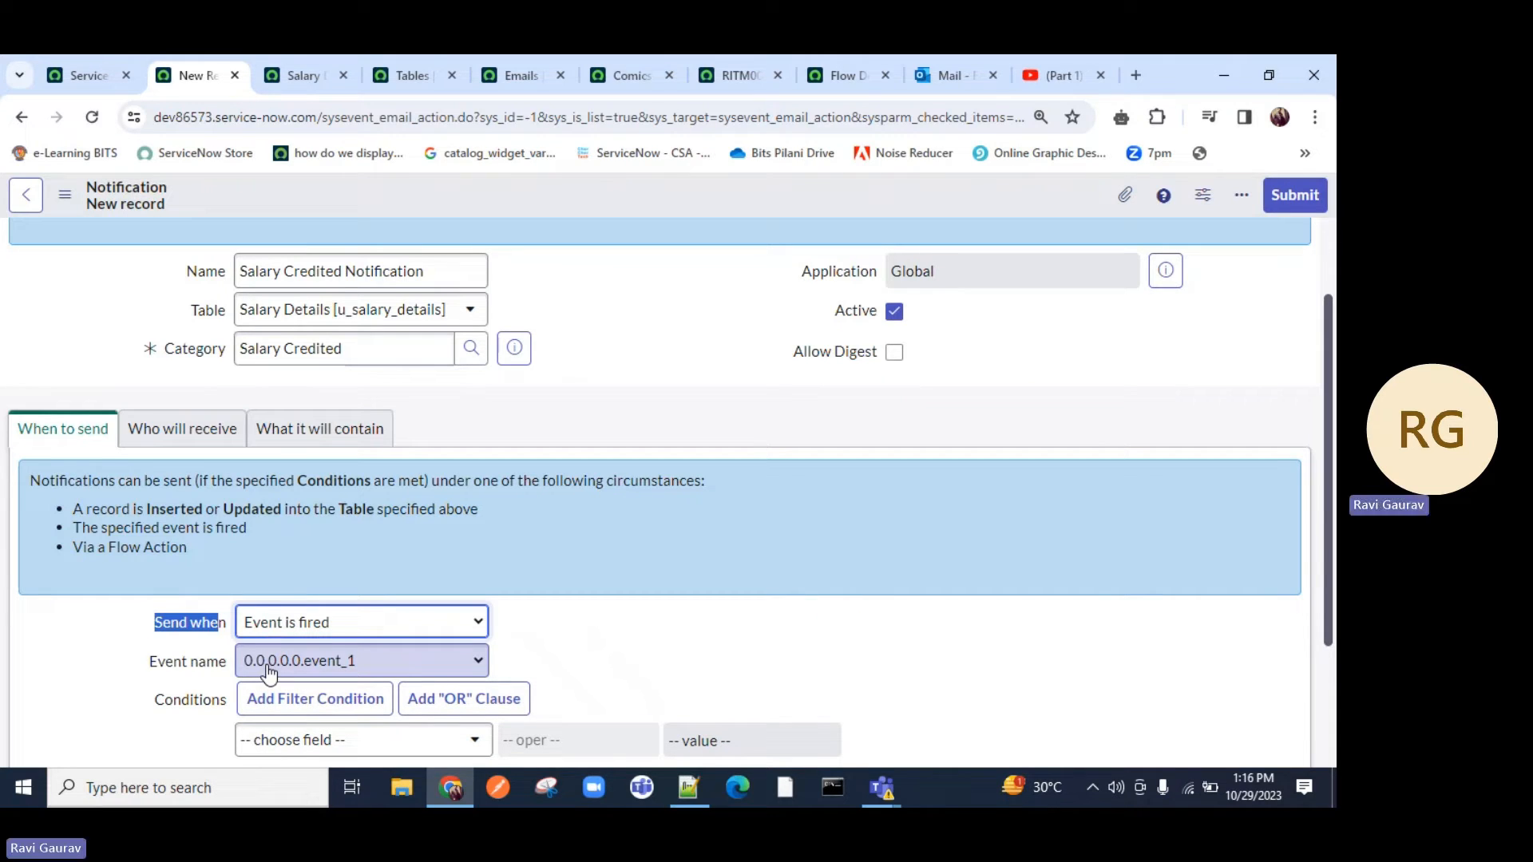
pyautogui.click(305, 630)
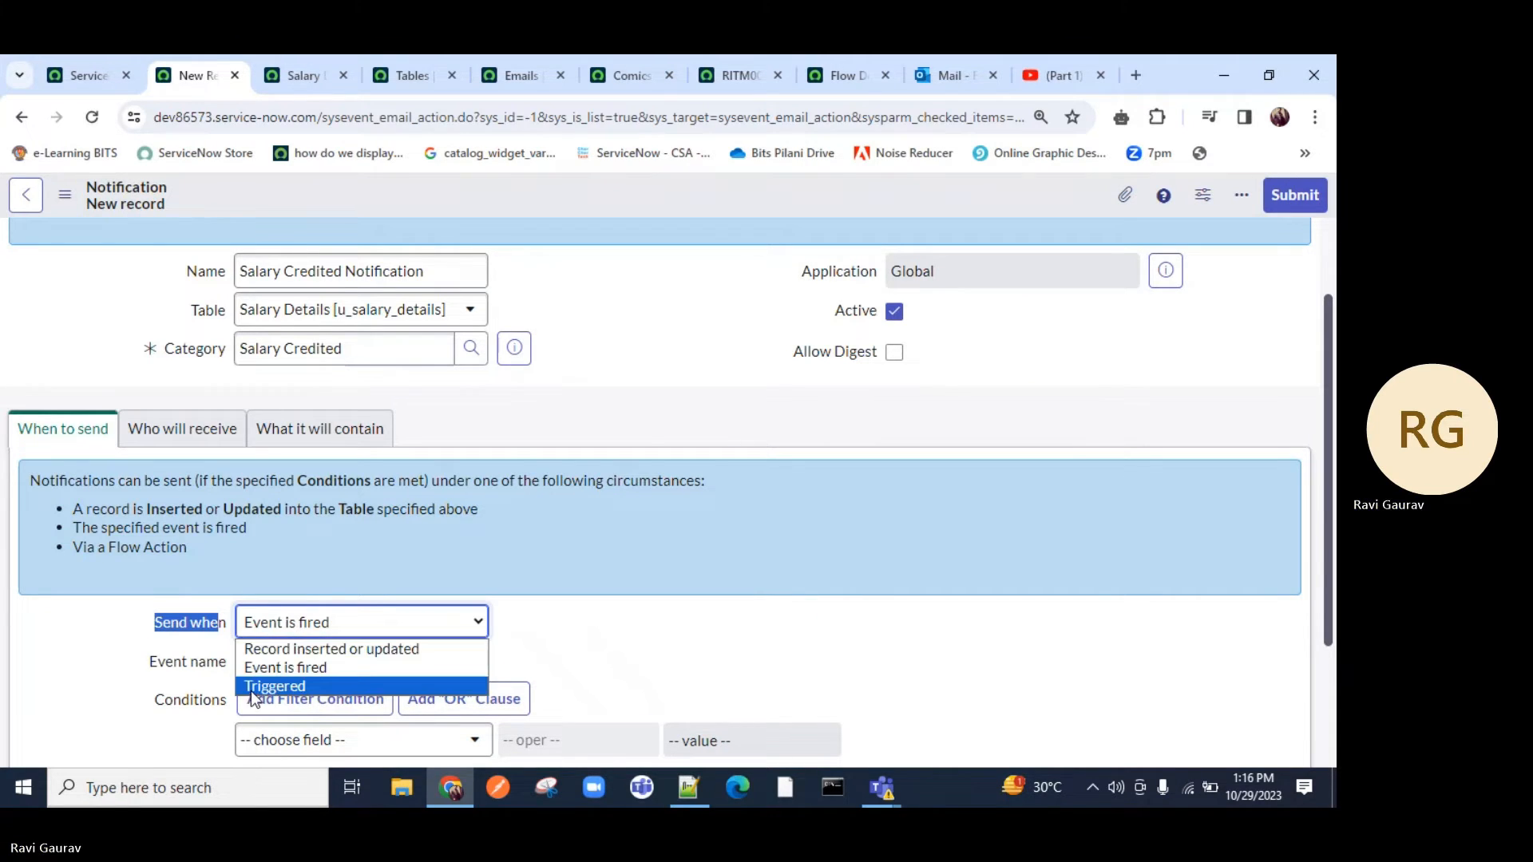
pyautogui.click(251, 690)
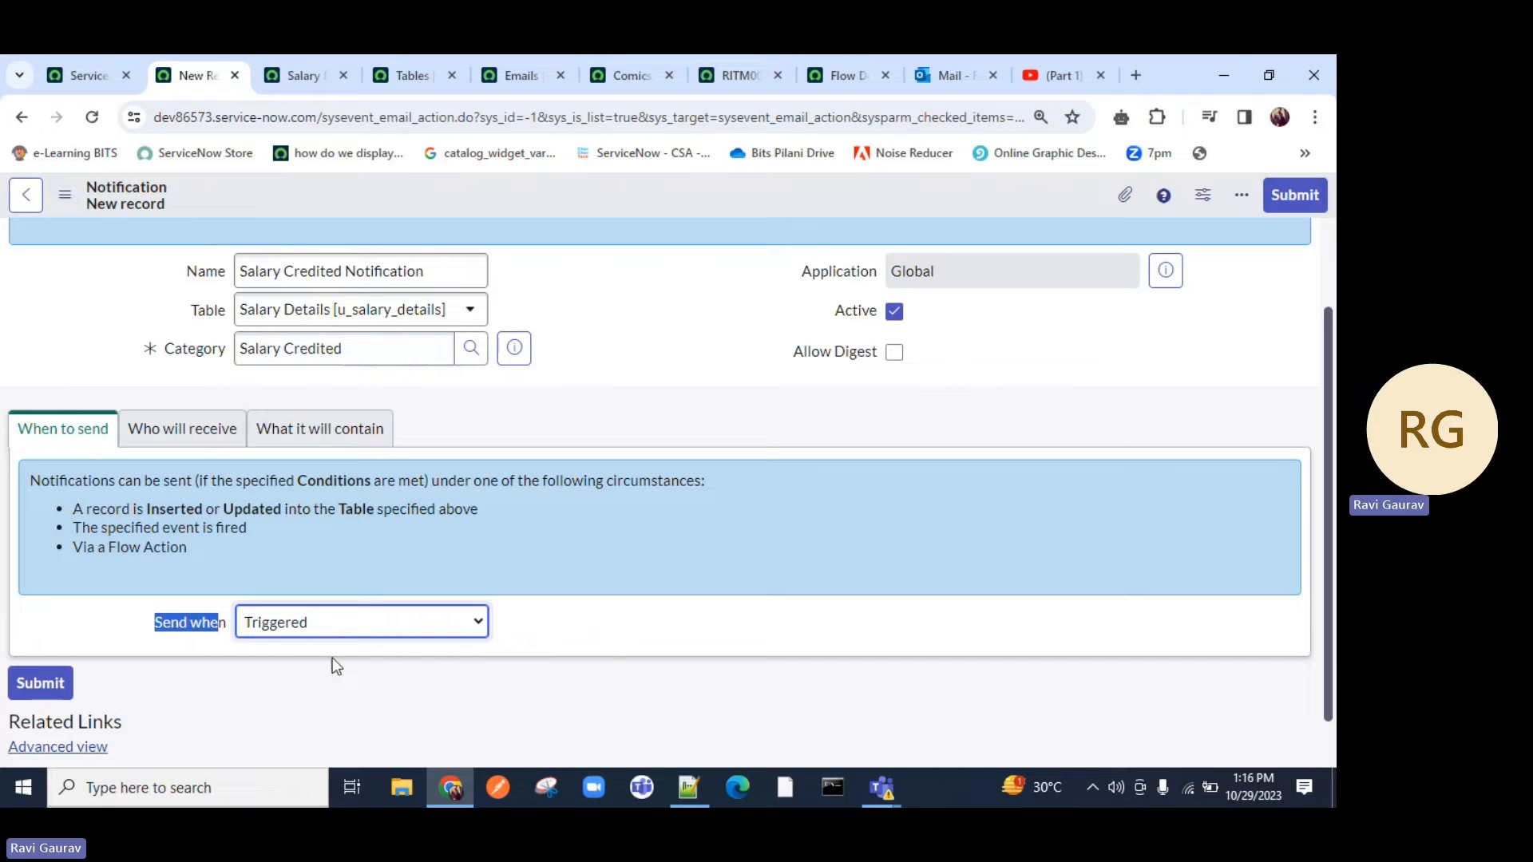
# Step: Examine the Send Notification action in the Salary Details flow and the Employee Name column in the Salary Details list
pyautogui.click(825, 74)
pyautogui.scroll(-3, 303, 678)
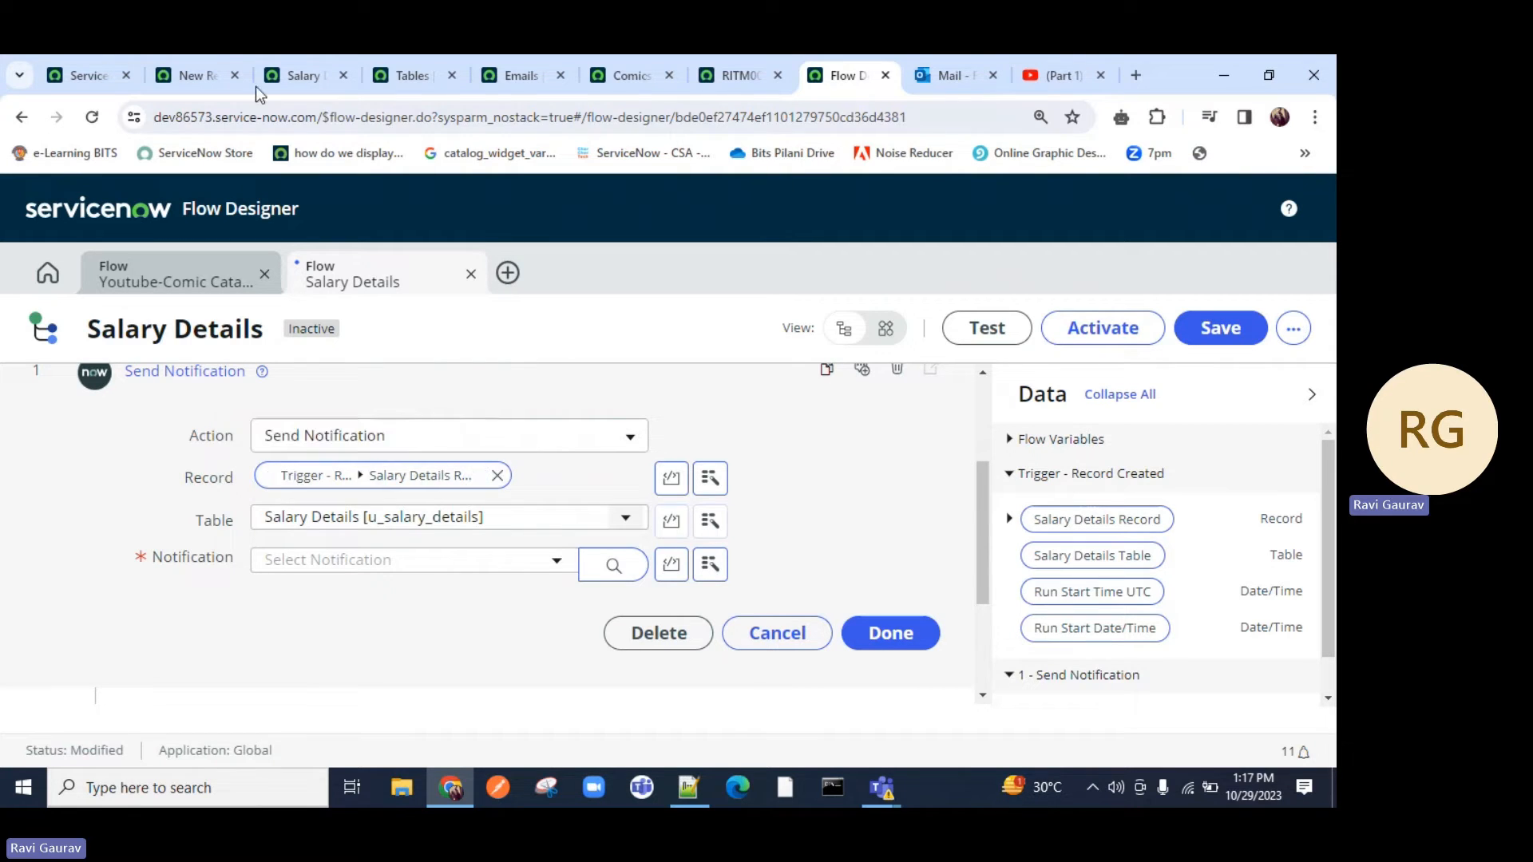
pyautogui.click(196, 75)
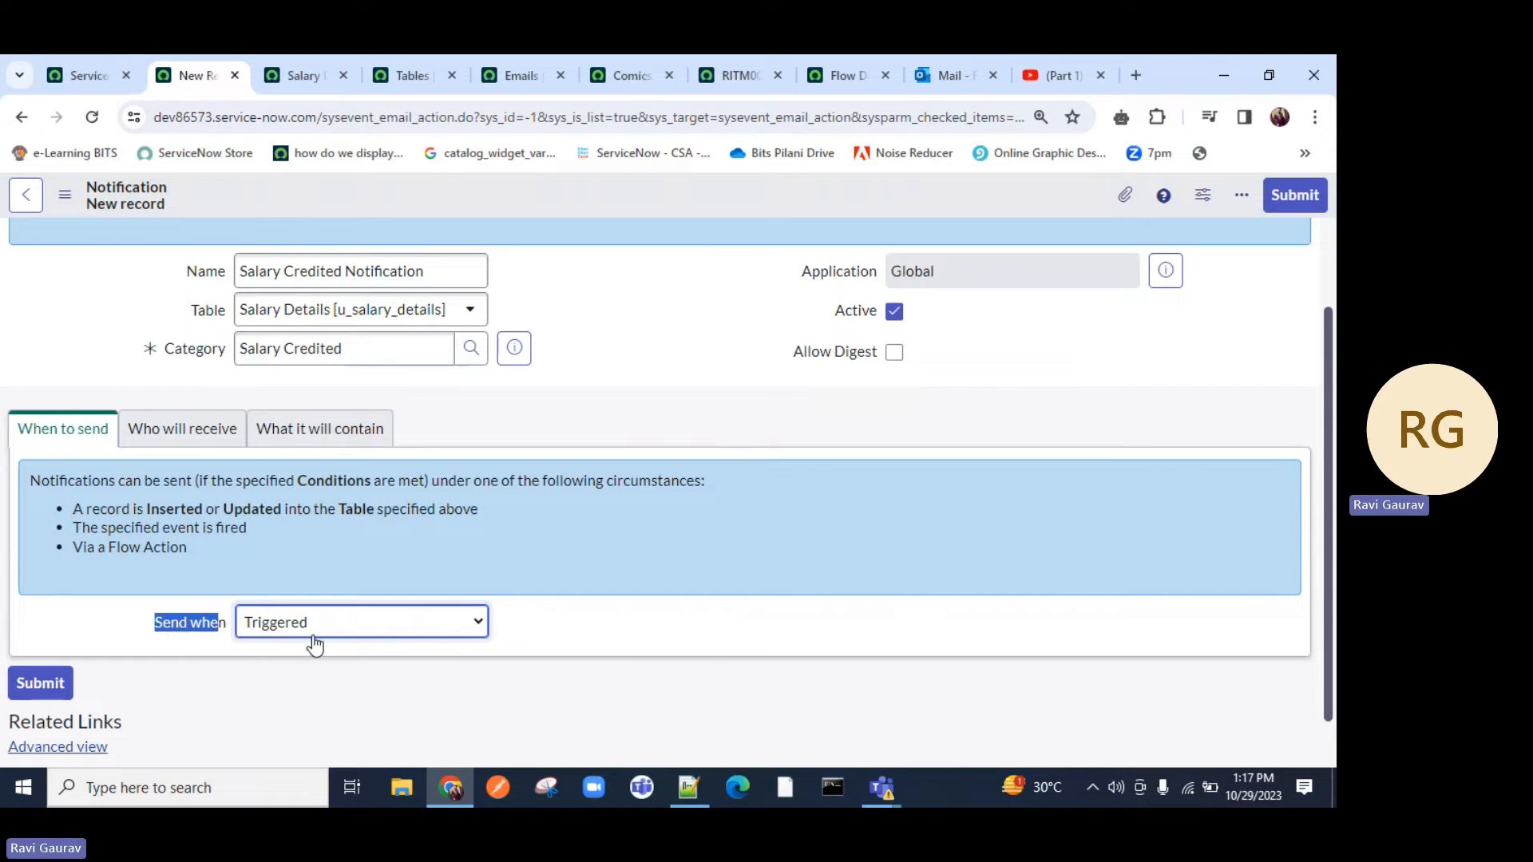
pyautogui.click(144, 429)
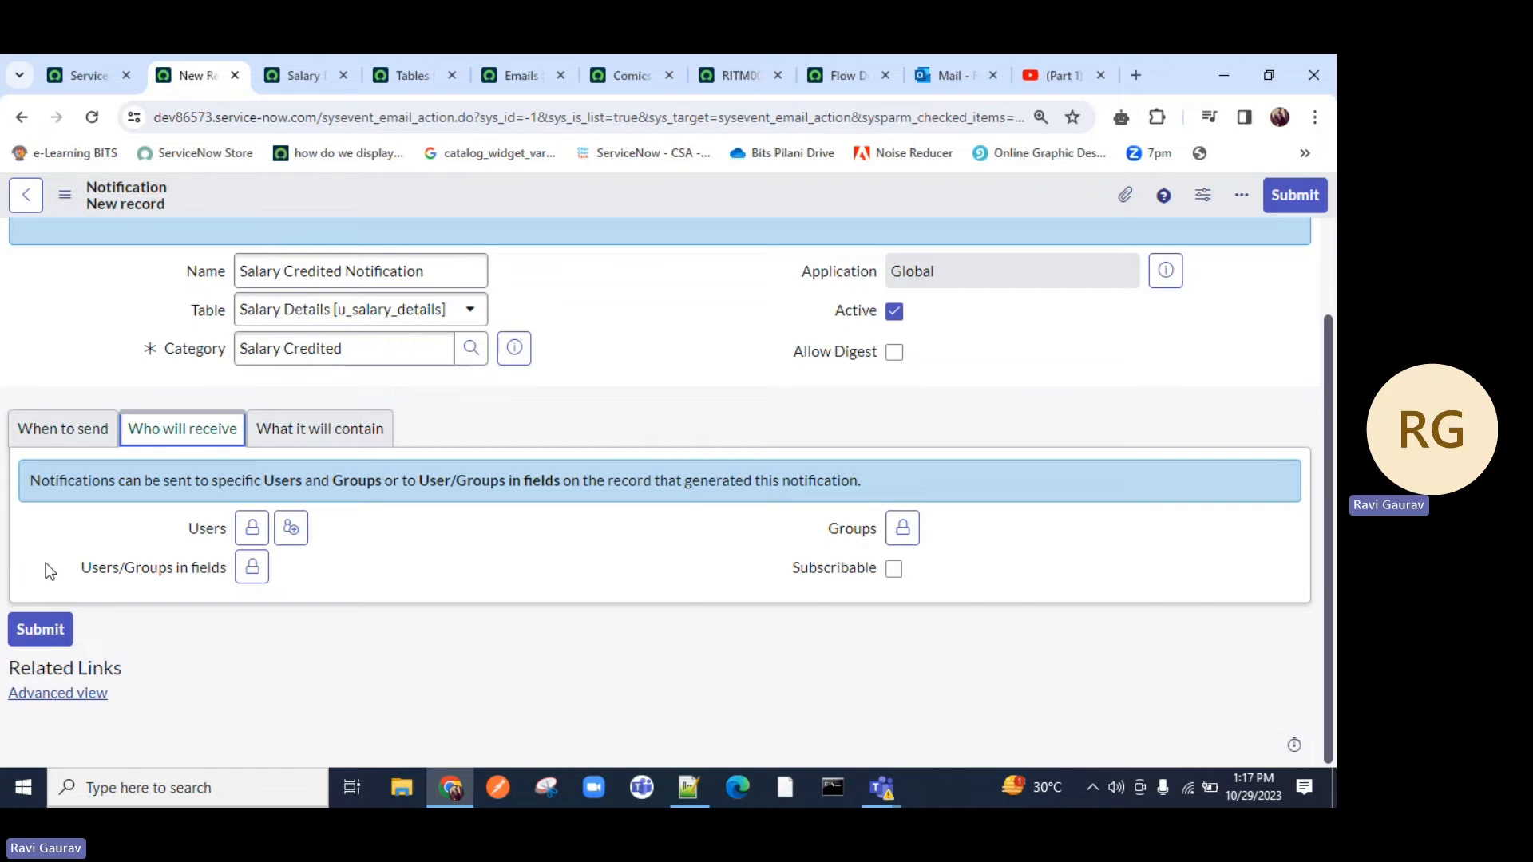
pyautogui.click(303, 76)
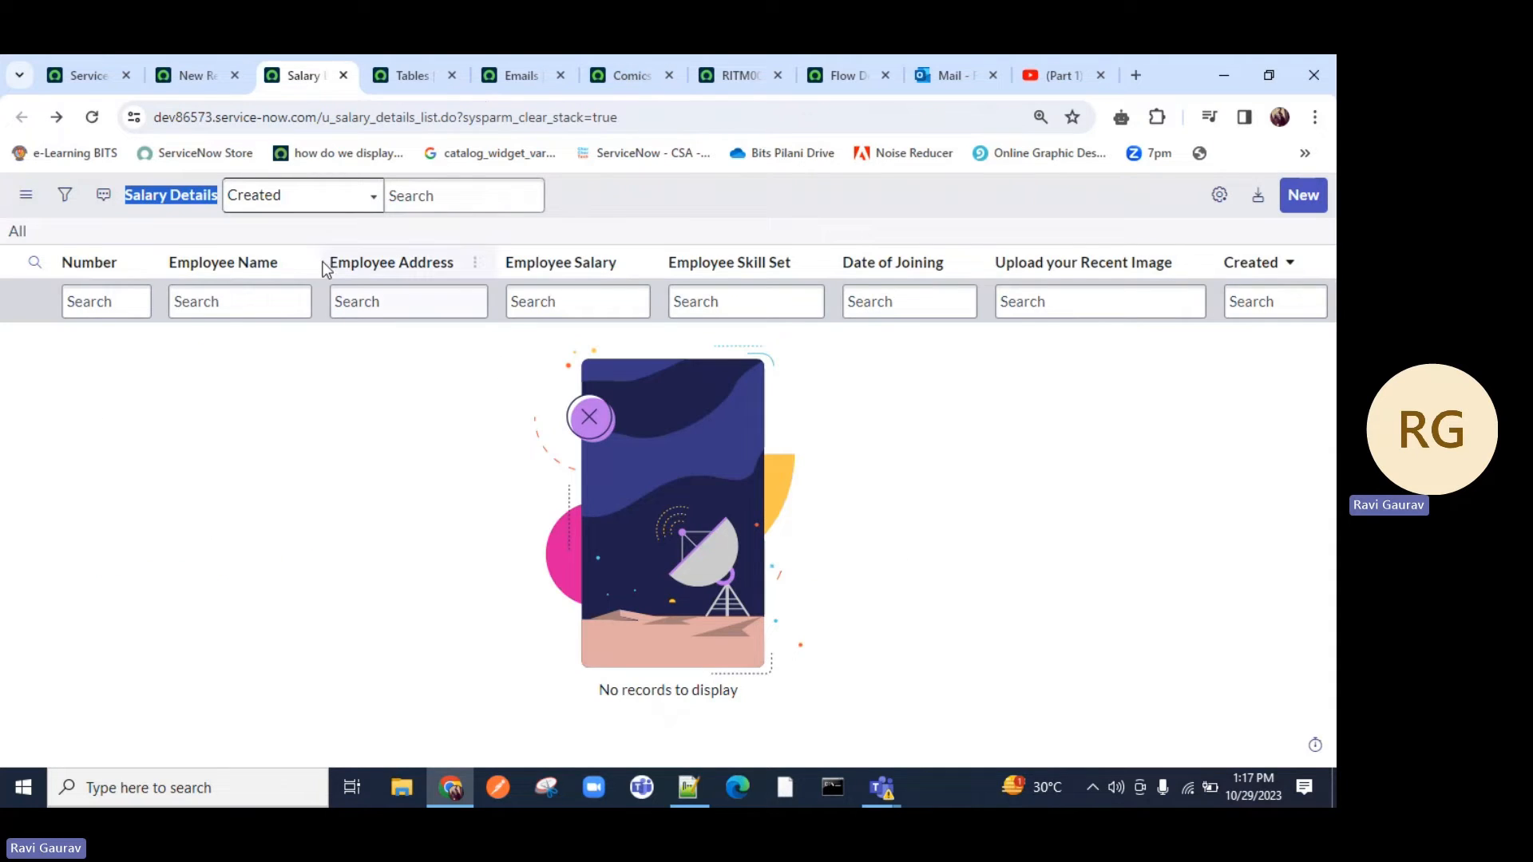
pyautogui.tripleClick(285, 276)
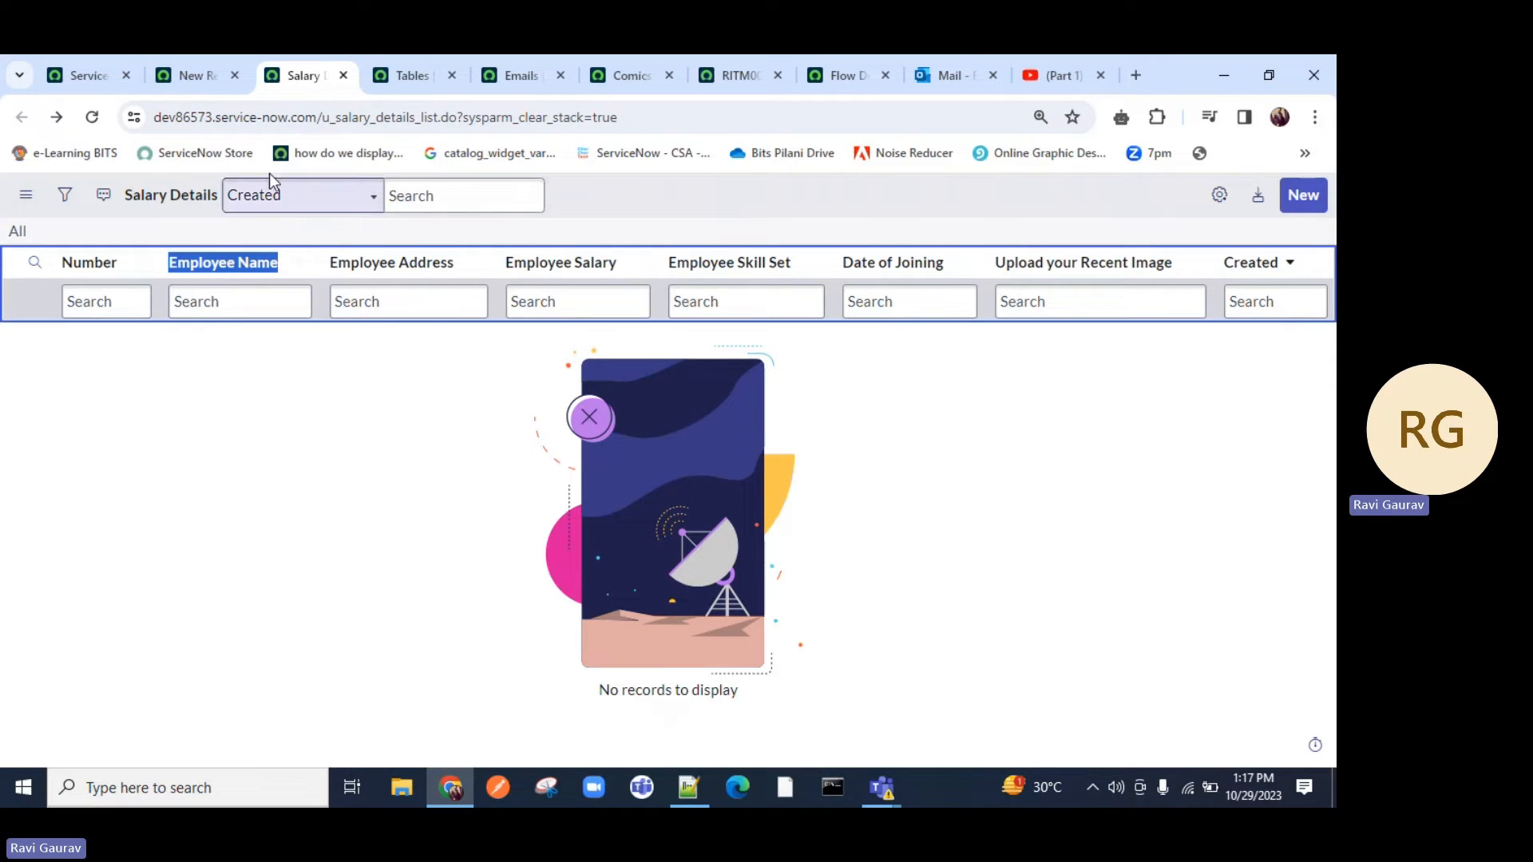
pyautogui.click(186, 74)
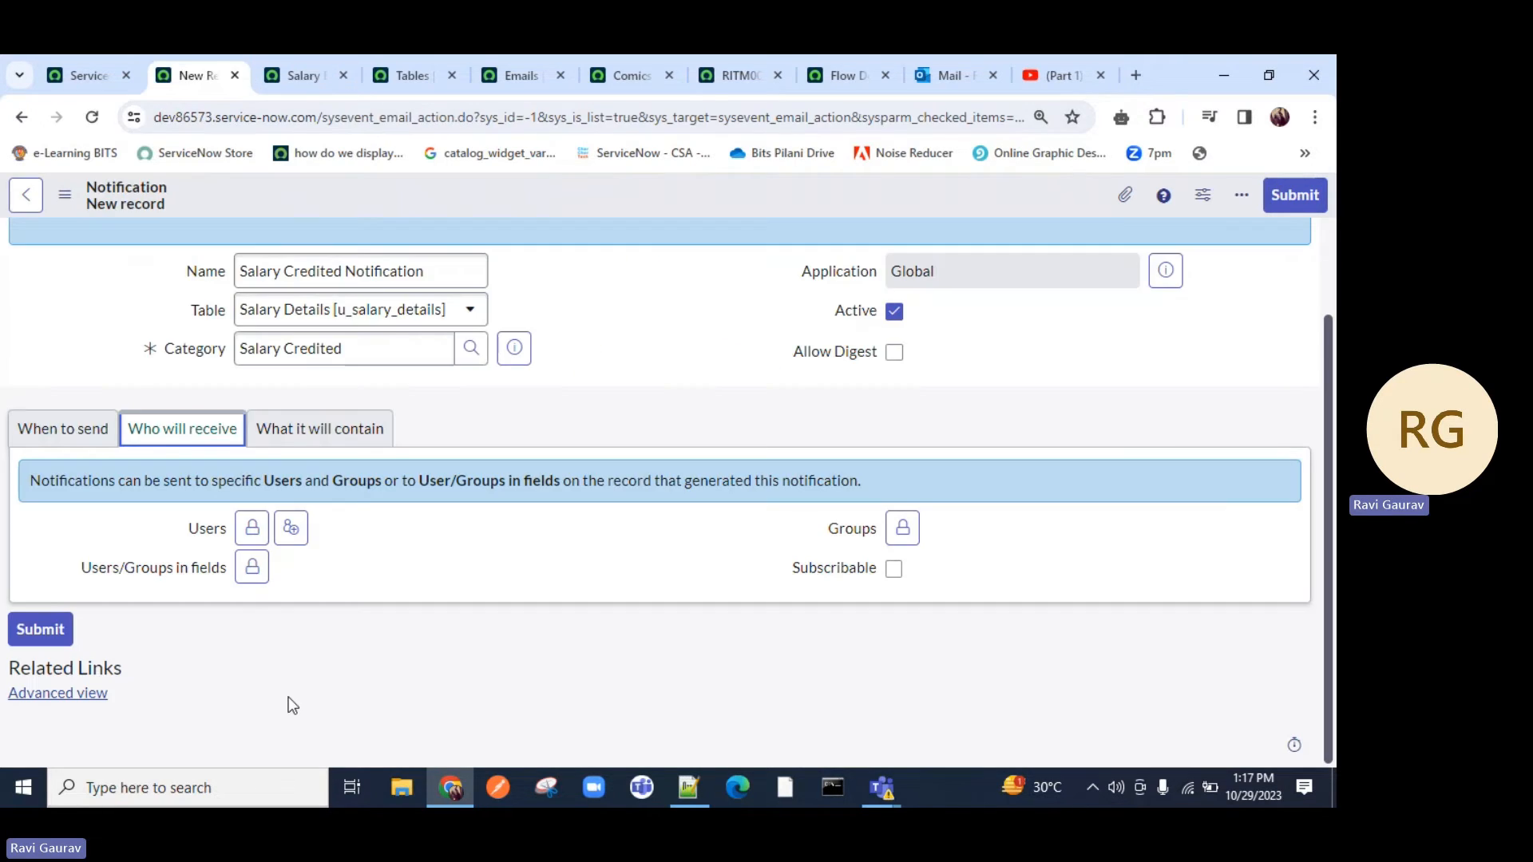
# Step: Try adding a specific user from the user list as a notification recipient, then remove that user and lock the Users field
pyautogui.doubleClick(205, 531)
pyautogui.click(251, 527)
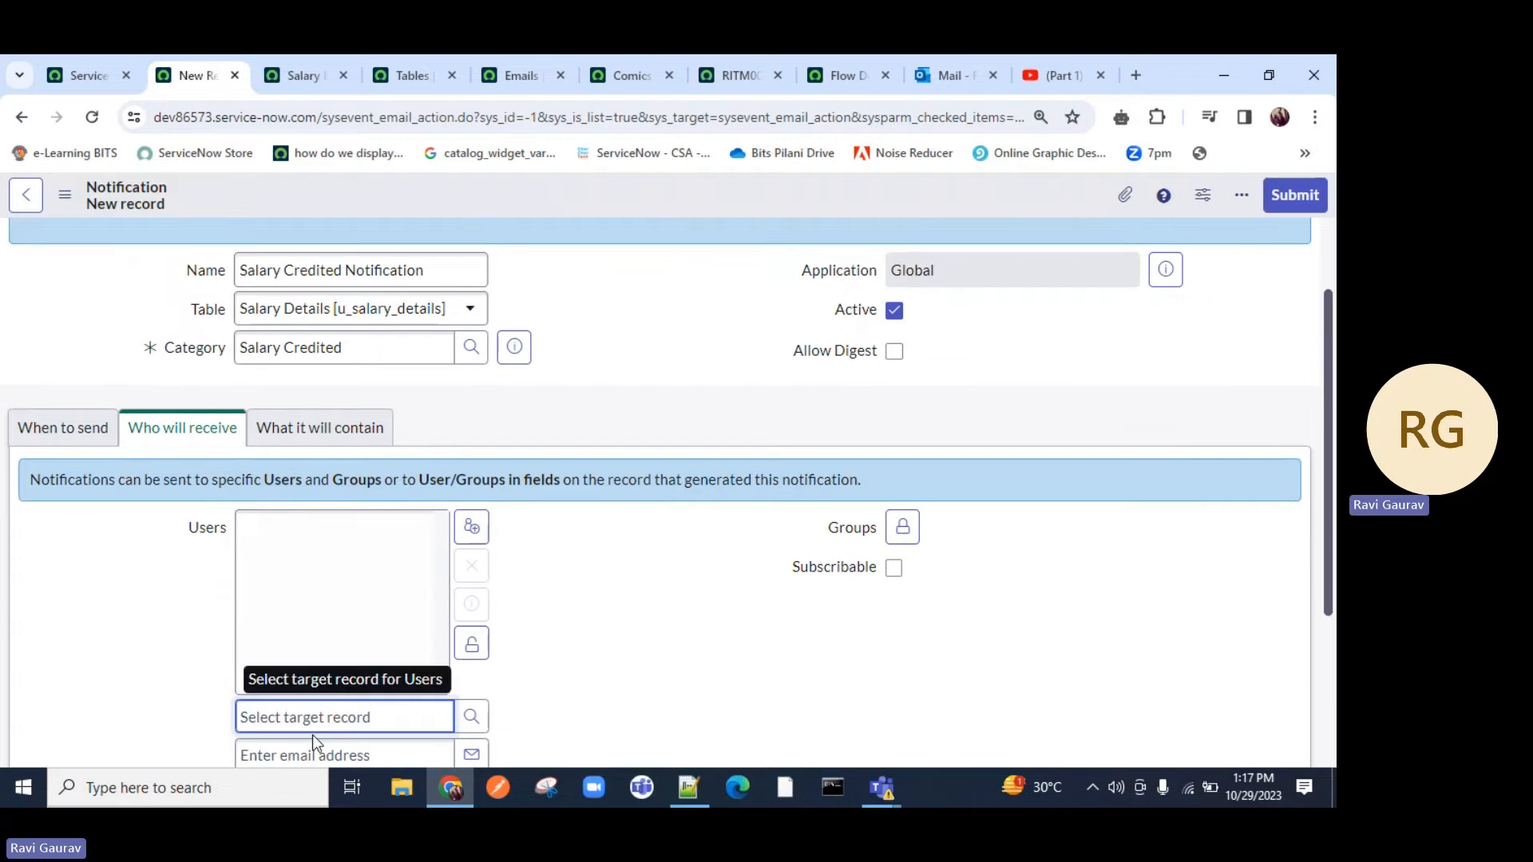
pyautogui.scroll(-3, 479, 559)
pyautogui.click(479, 521)
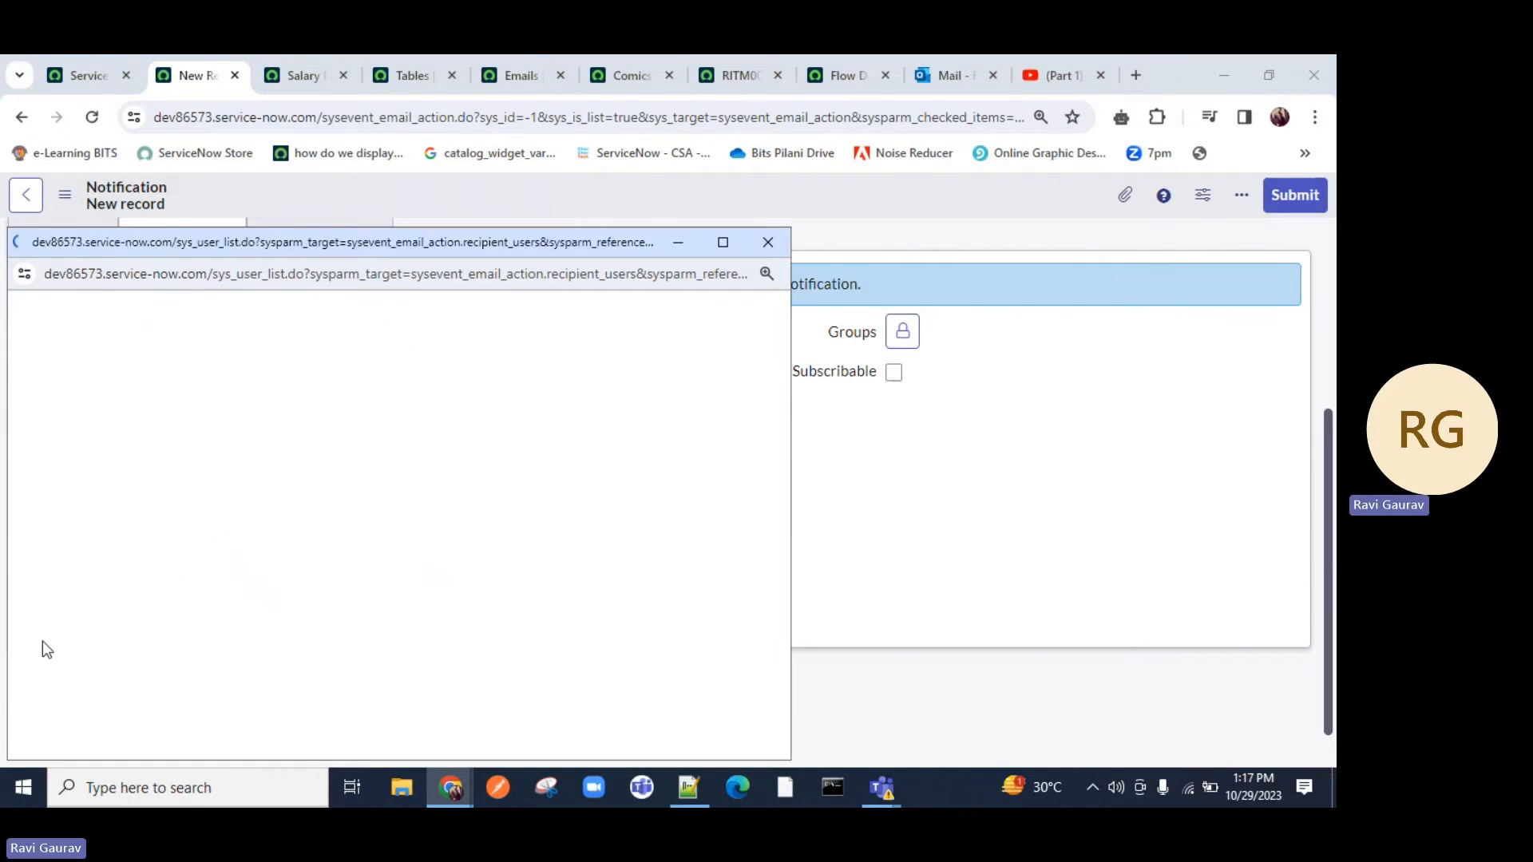
pyautogui.click(95, 551)
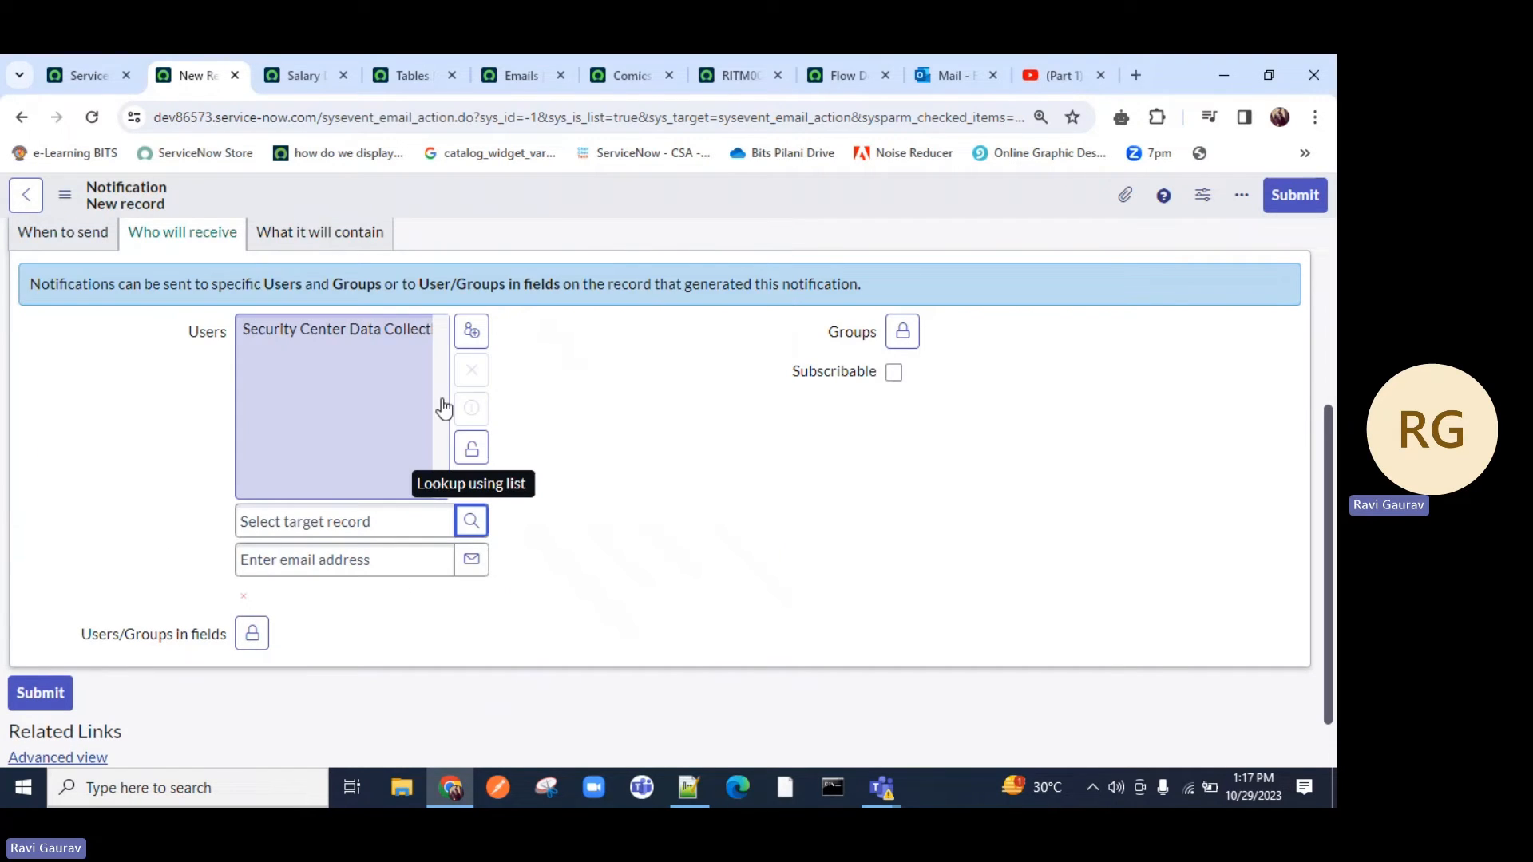
pyautogui.click(410, 330)
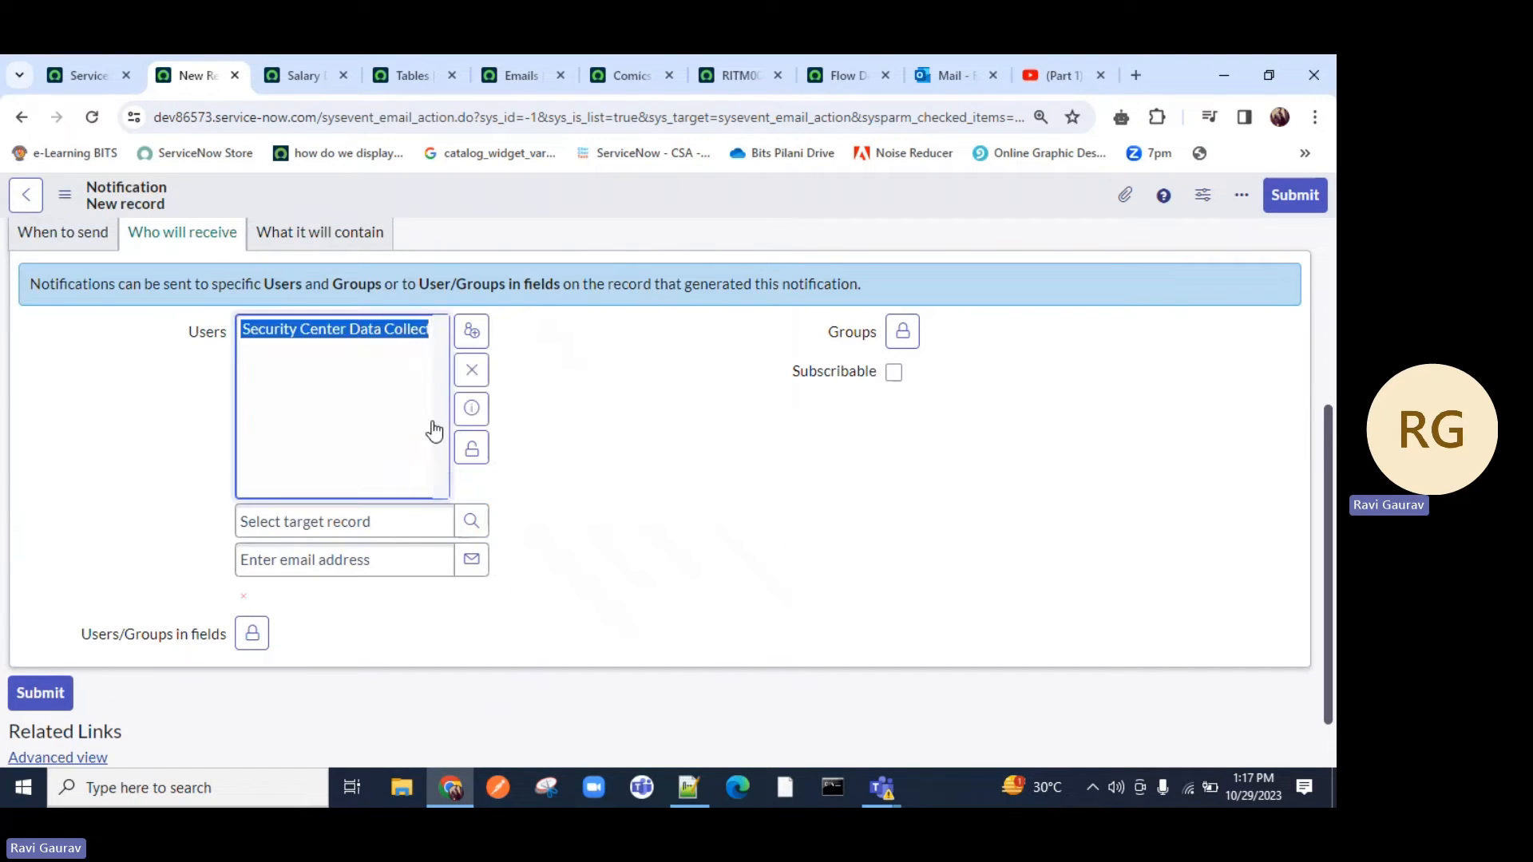
pyautogui.click(471, 371)
pyautogui.click(477, 462)
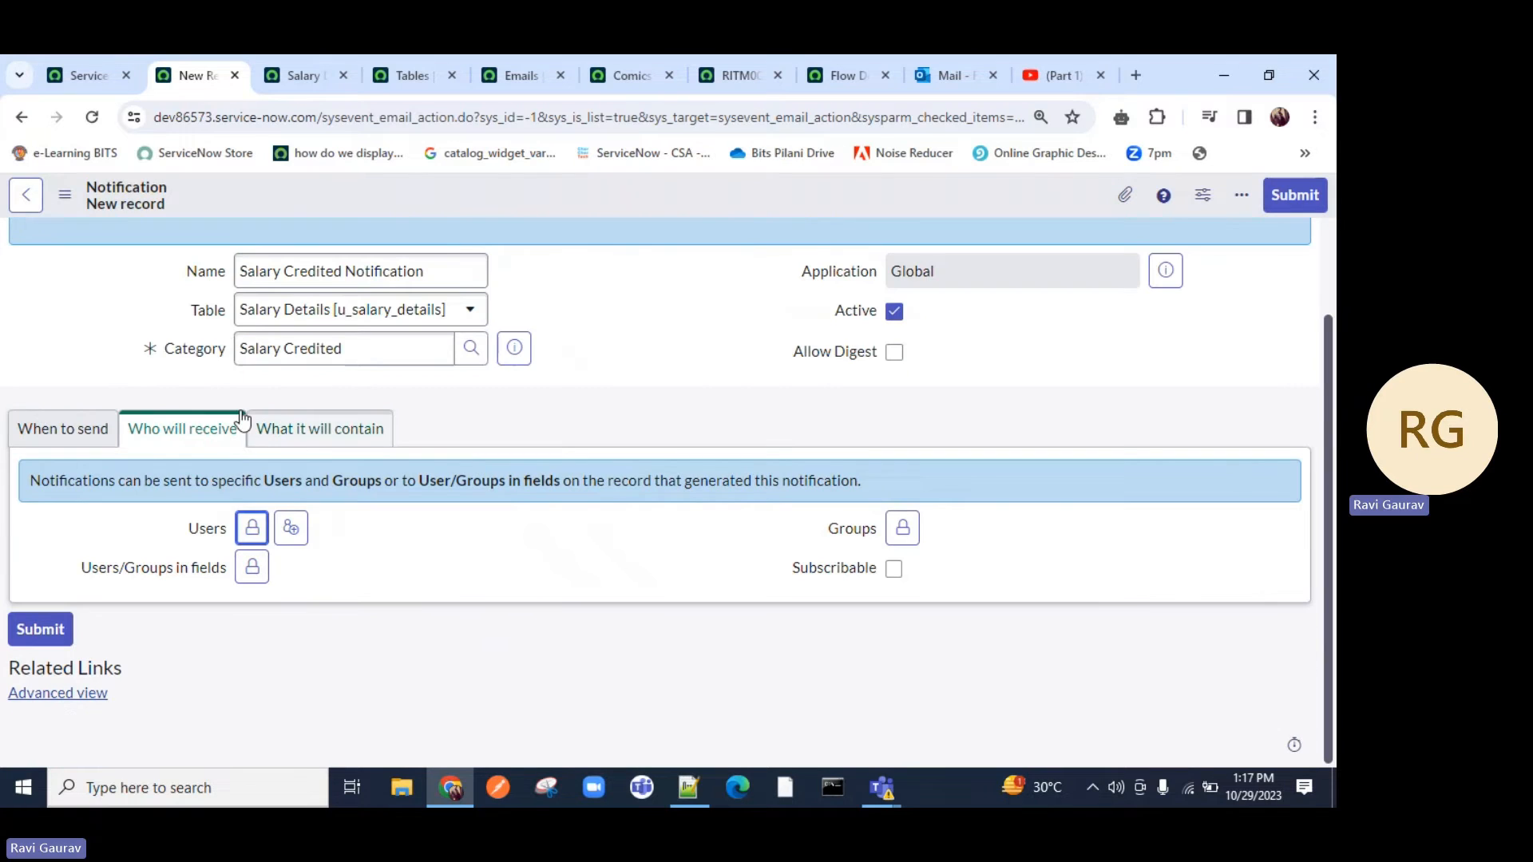
# Step: Compare the Salary Details list columns with the notification's recipient options, including Groups
pyautogui.click(297, 64)
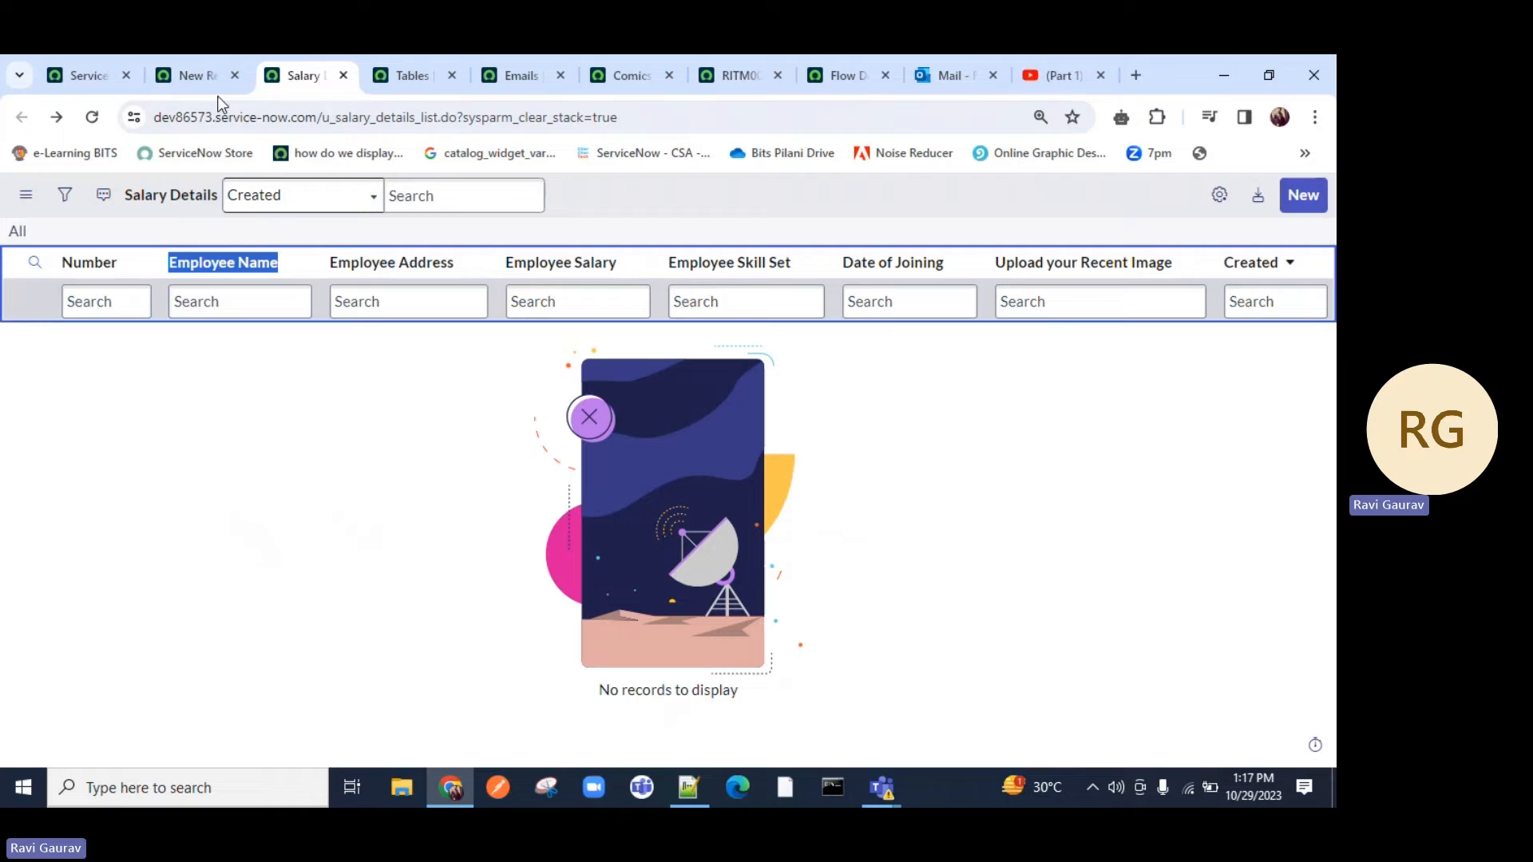
pyautogui.click(191, 74)
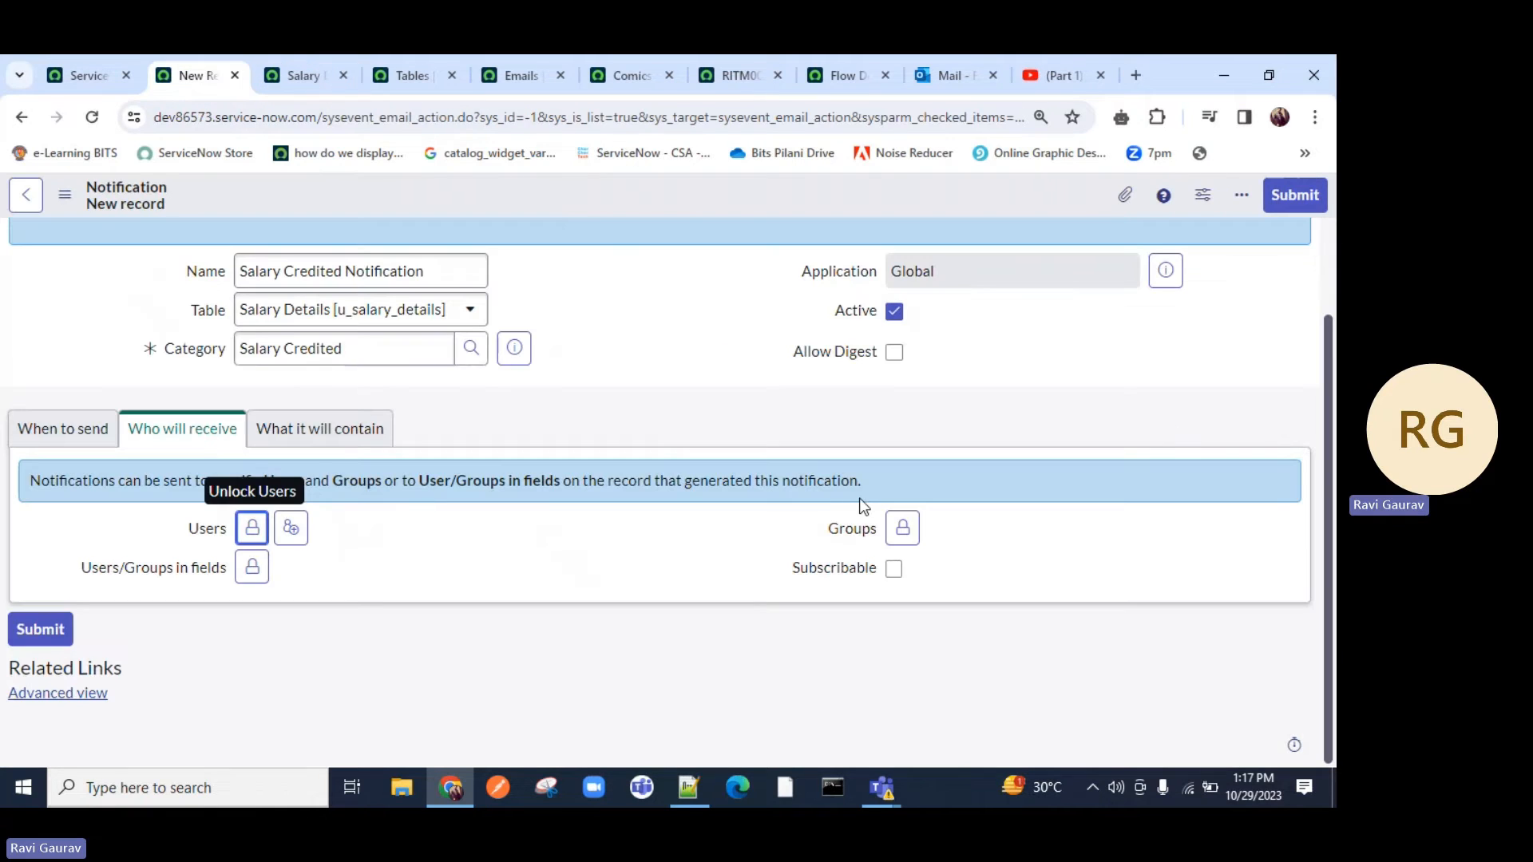
pyautogui.click(1122, 607)
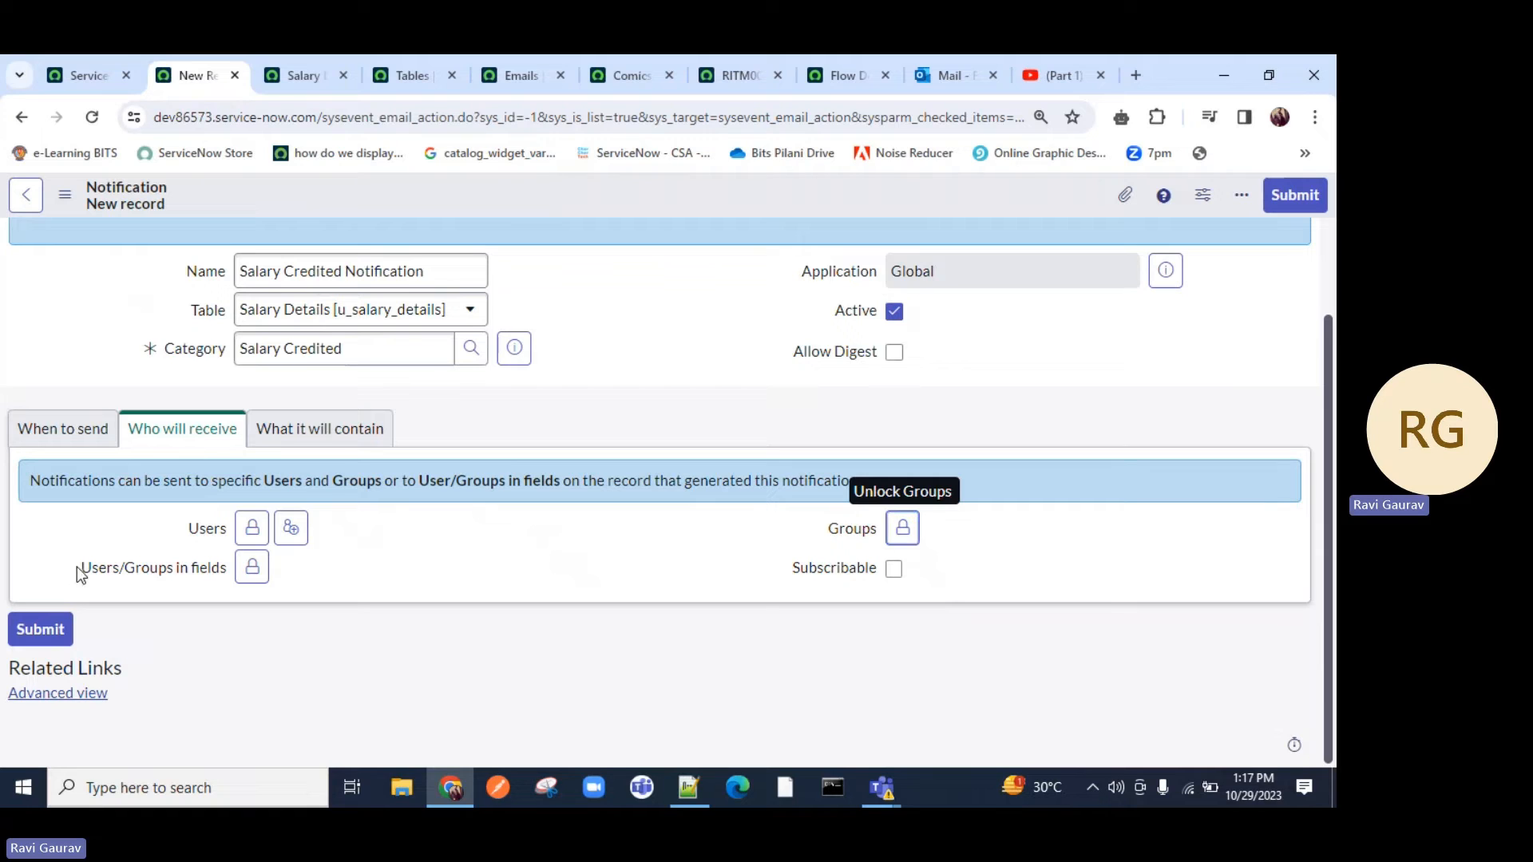
# Step: Unlock the notification's Users/Groups in fields recipient selection
pyautogui.moveTo(77, 570); pyautogui.dragTo(180, 573)
pyautogui.click(244, 578)
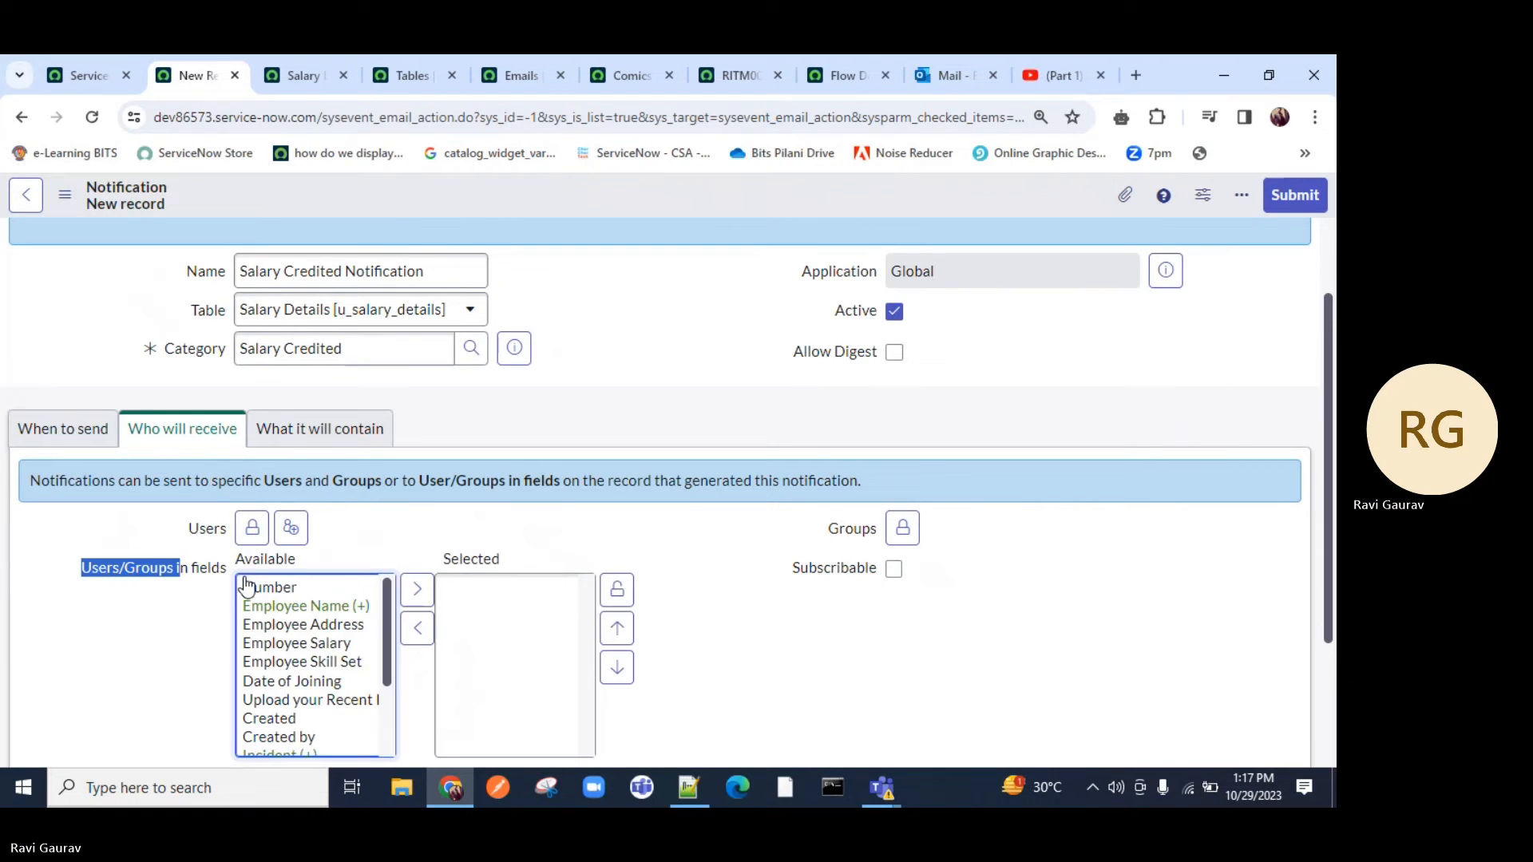
pyautogui.scroll(-2, 237, 640)
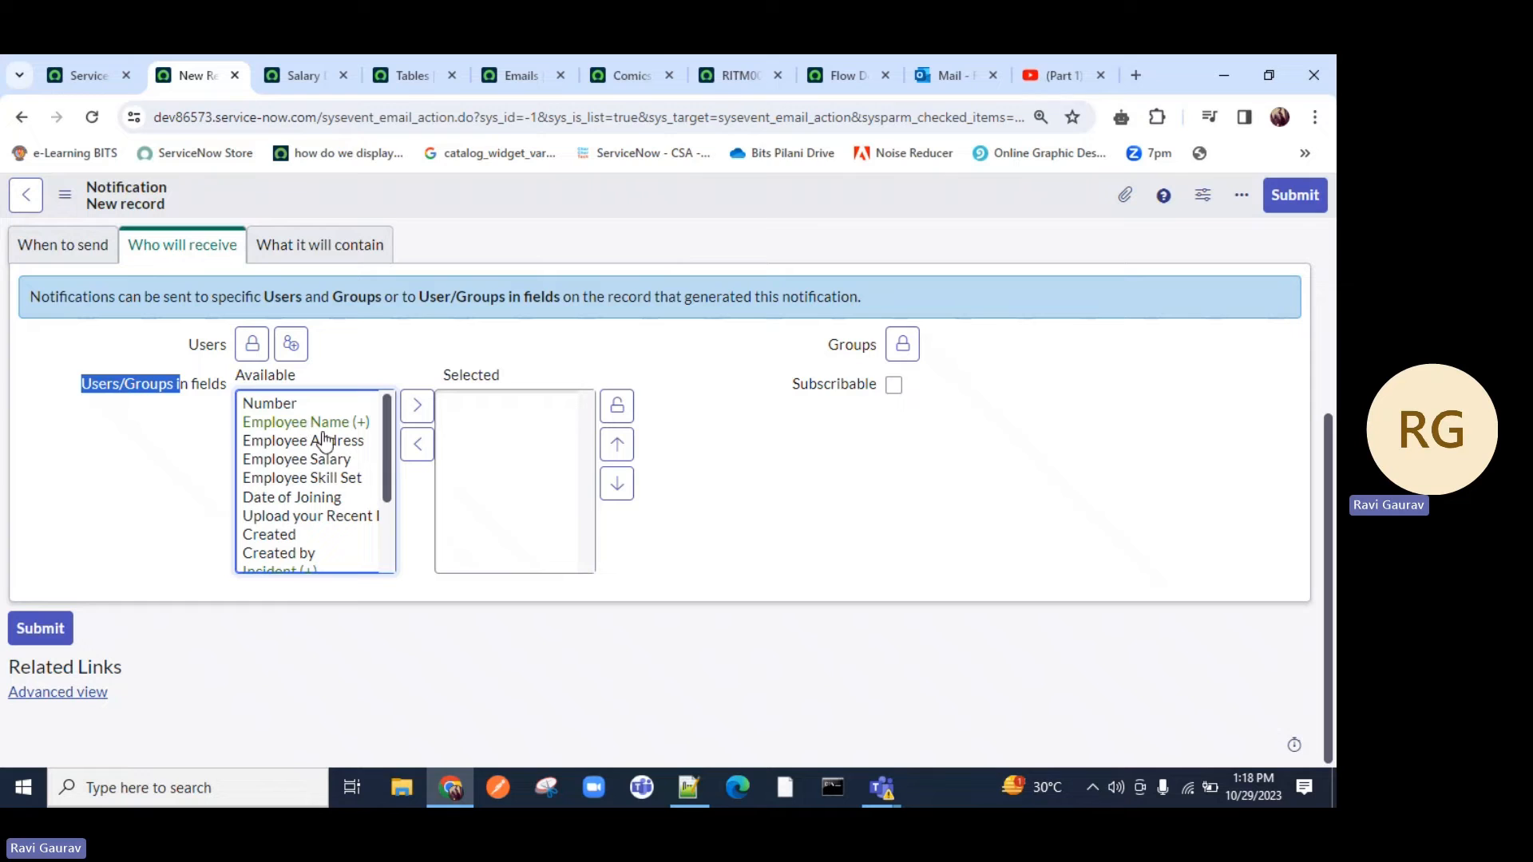
# Step: Check which table the Employee Name field references by opening its lookup on a new Salary Details record
pyautogui.click(302, 75)
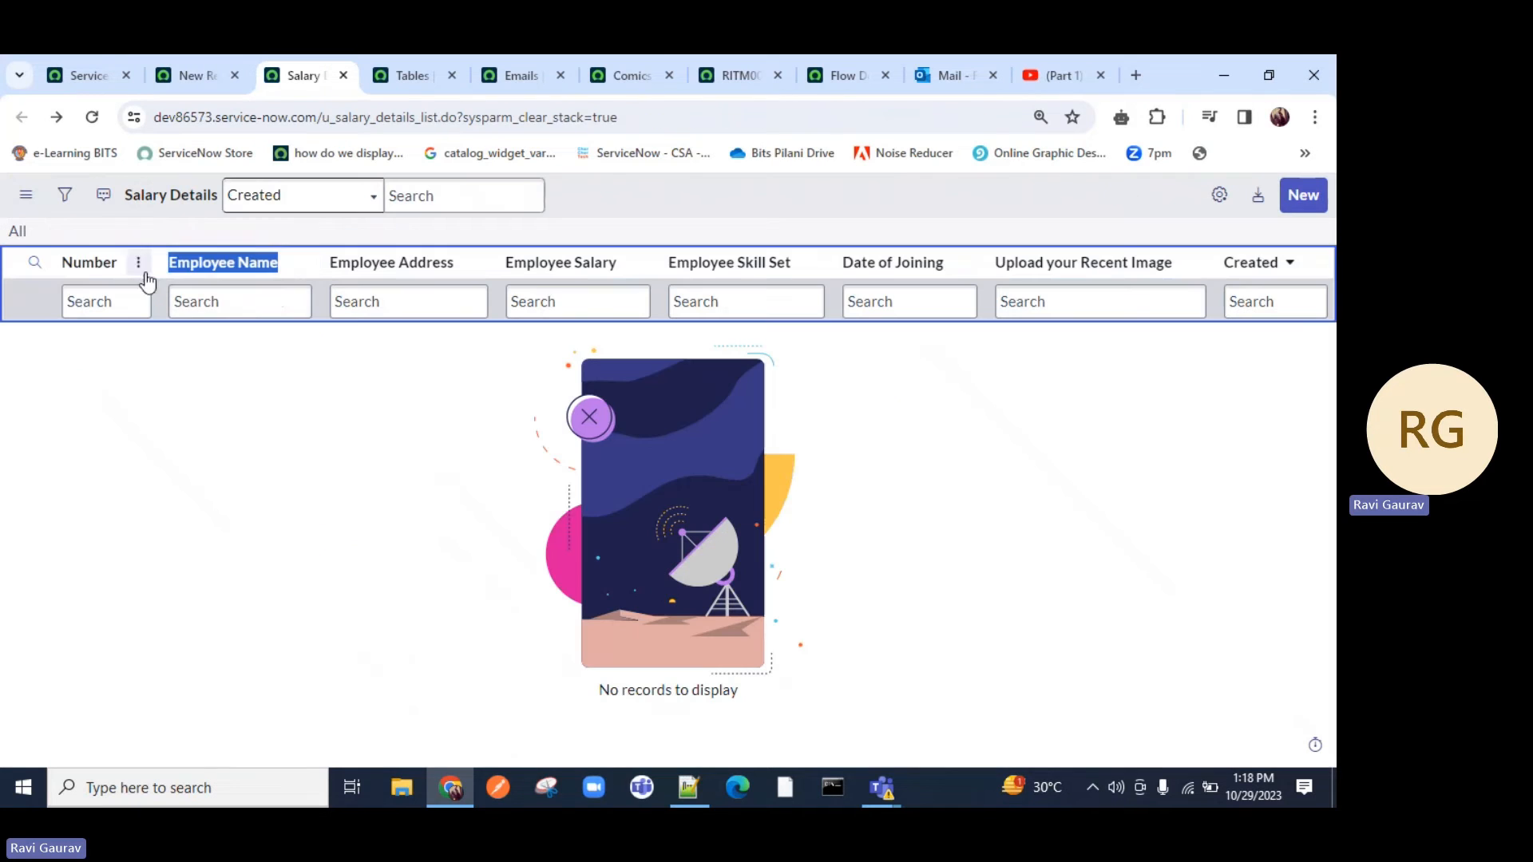
pyautogui.click(1300, 198)
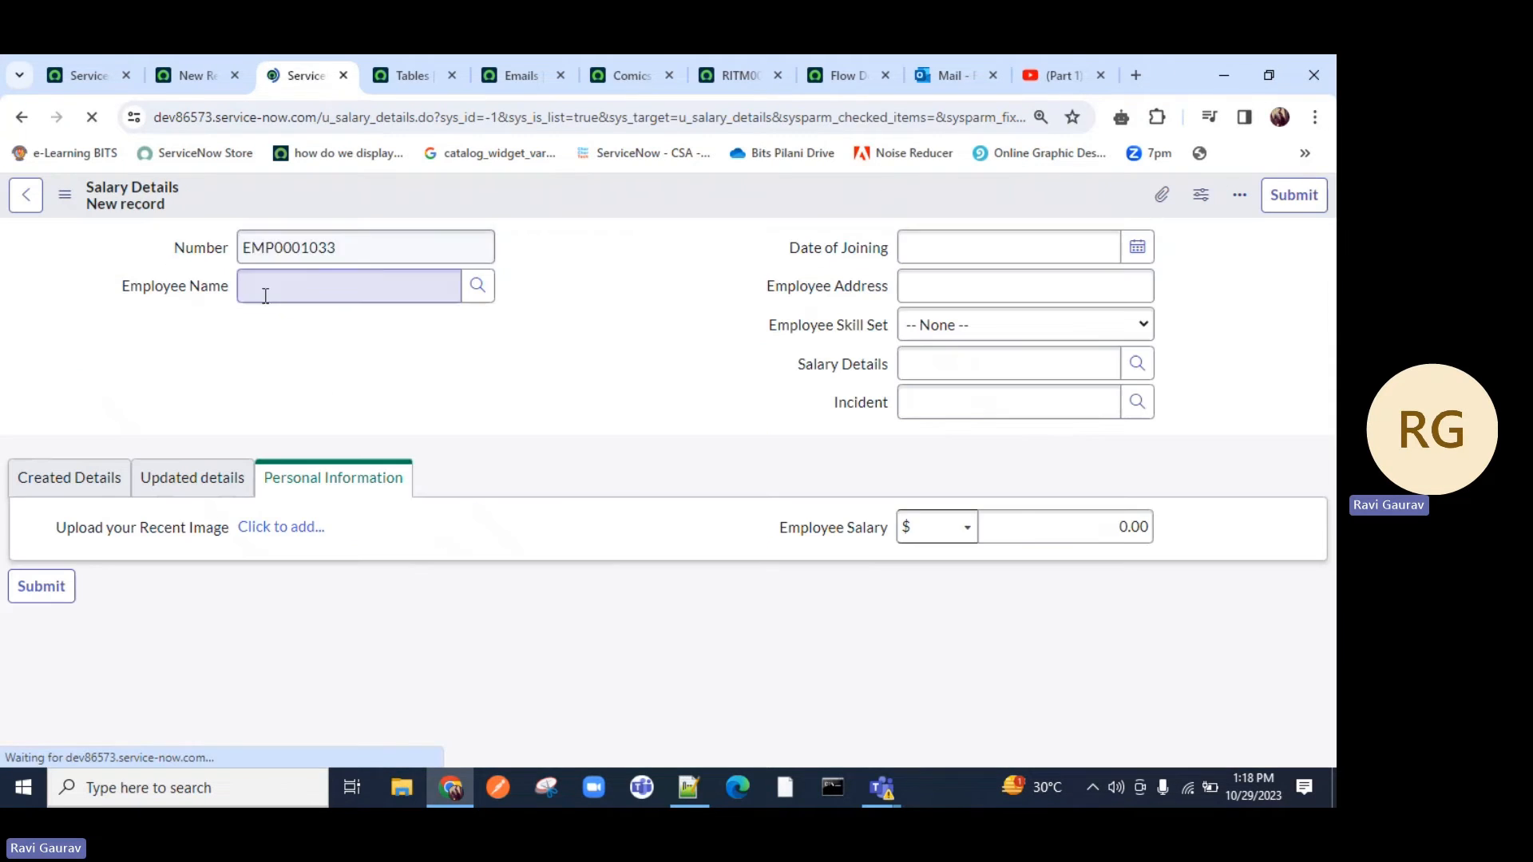
pyautogui.click(477, 286)
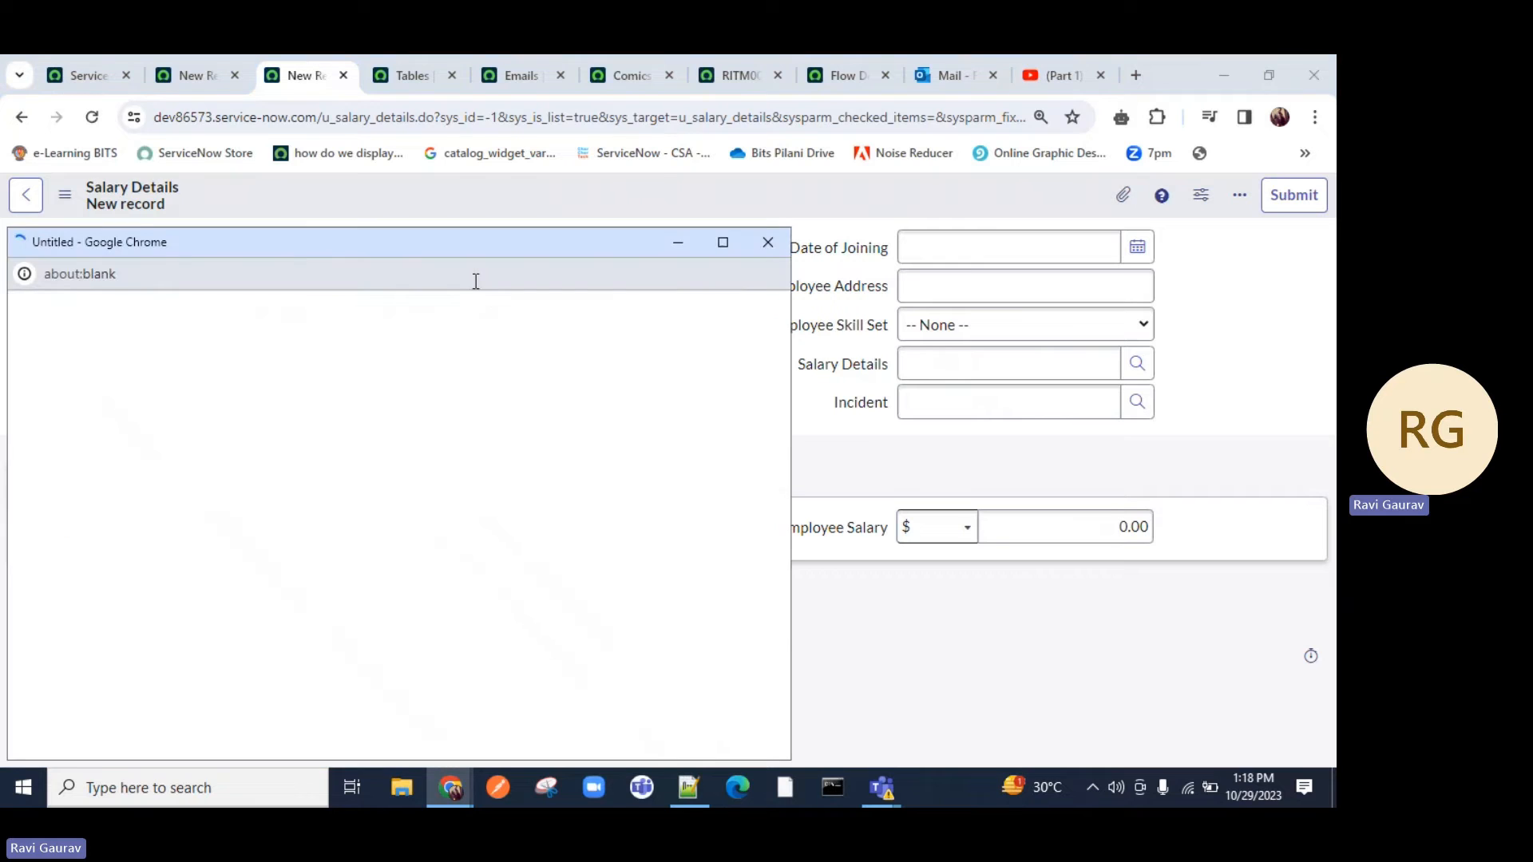
pyautogui.moveTo(211, 274); pyautogui.dragTo(276, 274)
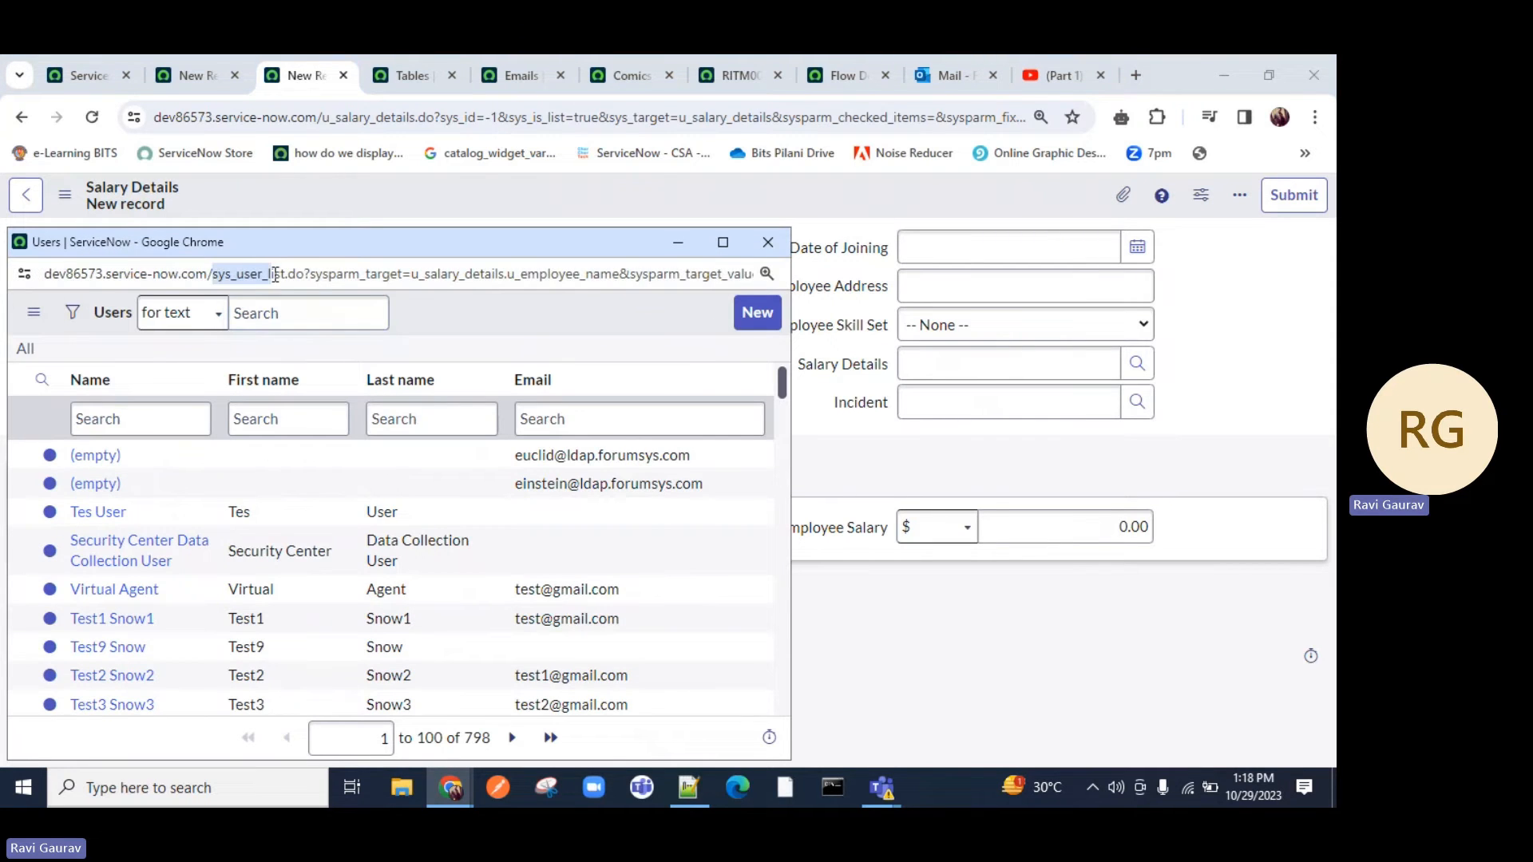
pyautogui.click(764, 245)
pyautogui.click(200, 78)
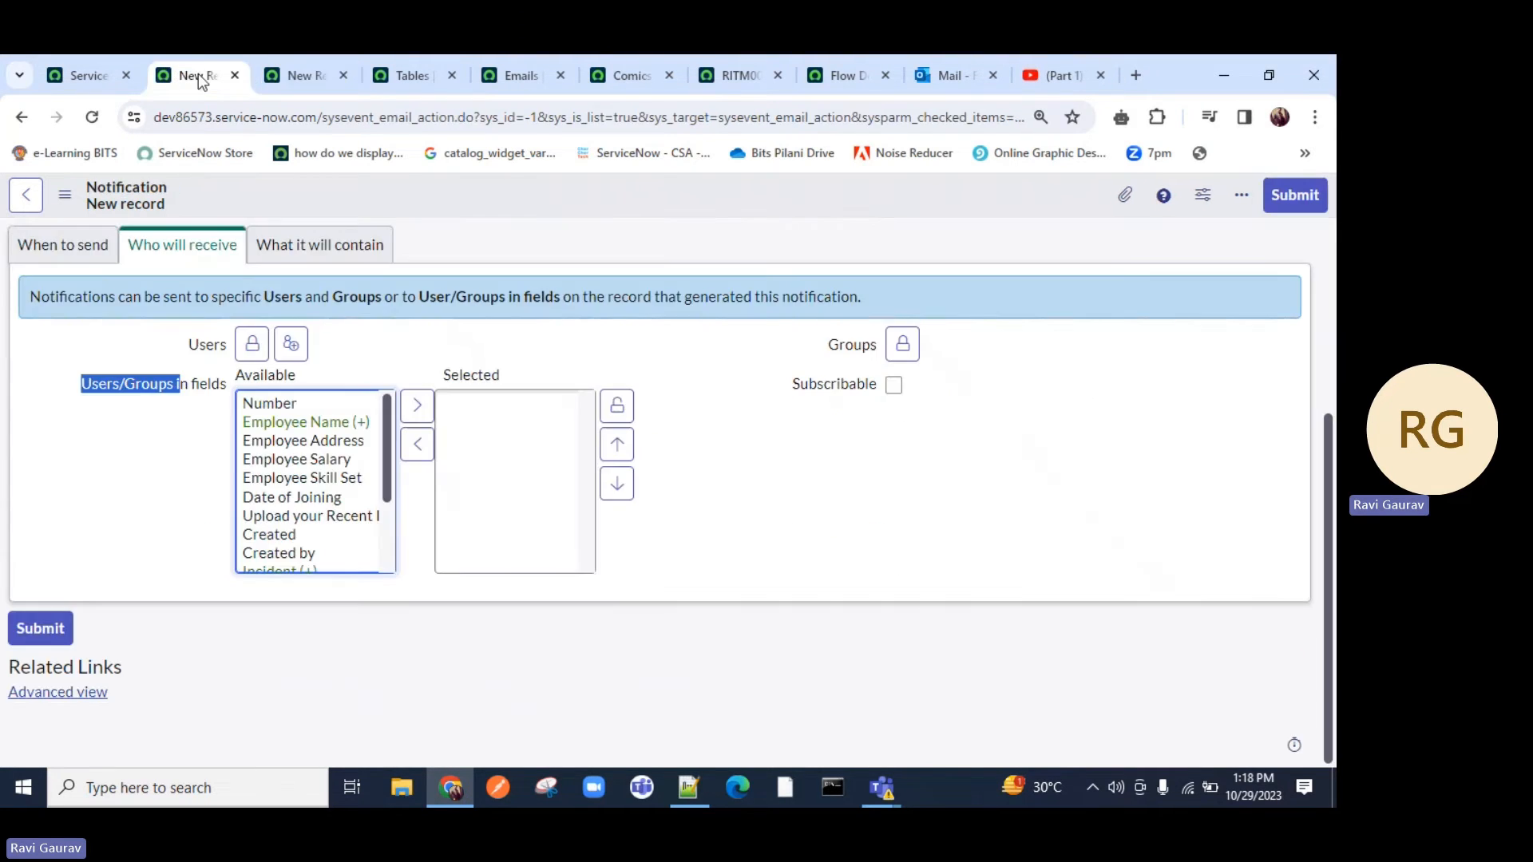
# Step: Add the Employee Name field to the selected Users/Groups in fields recipients of the notification
pyautogui.click(318, 429)
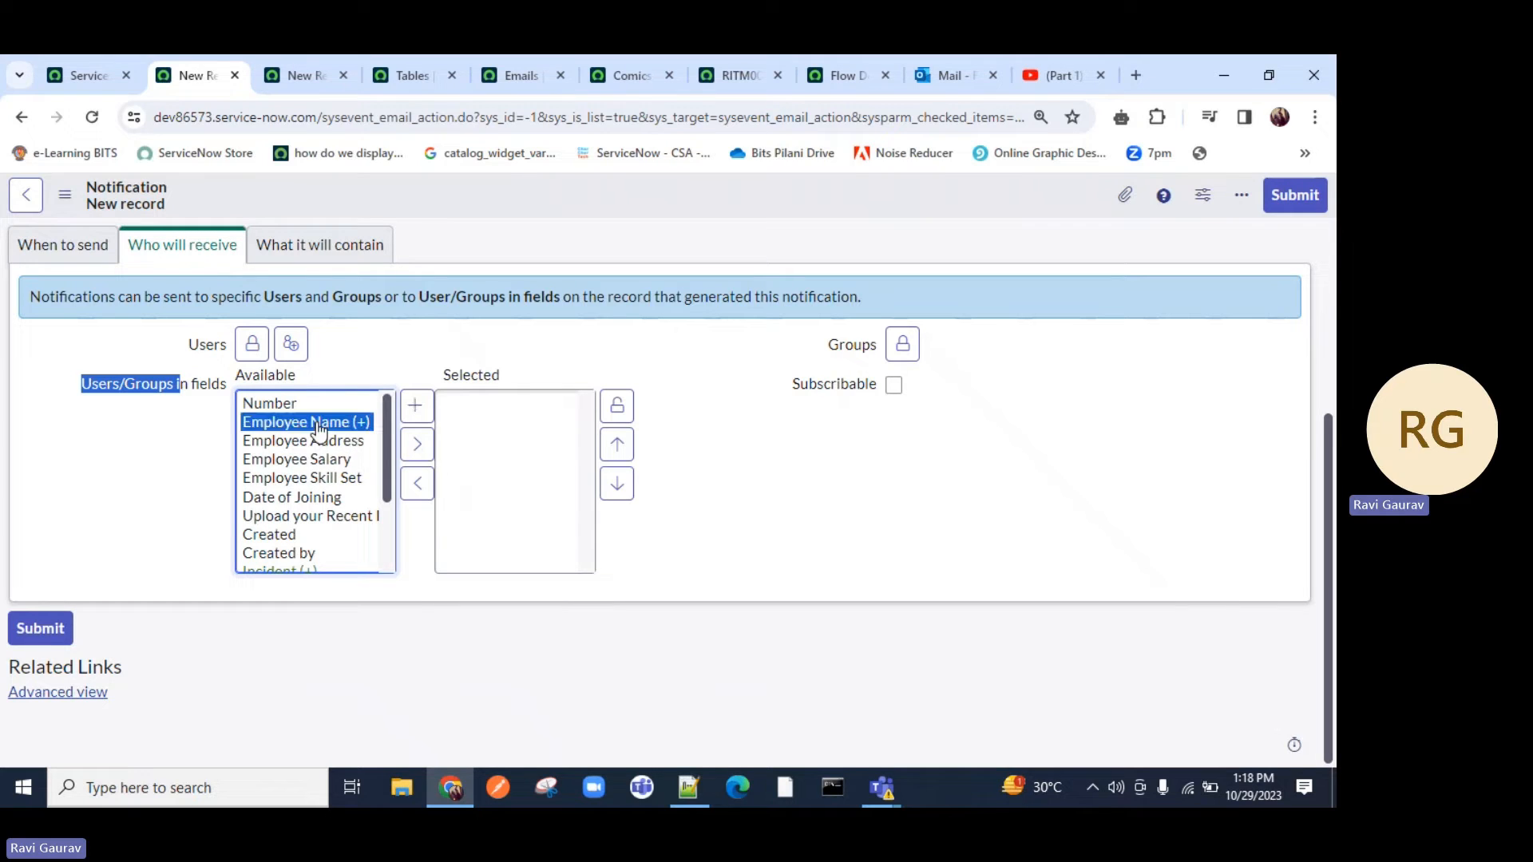
pyautogui.click(419, 409)
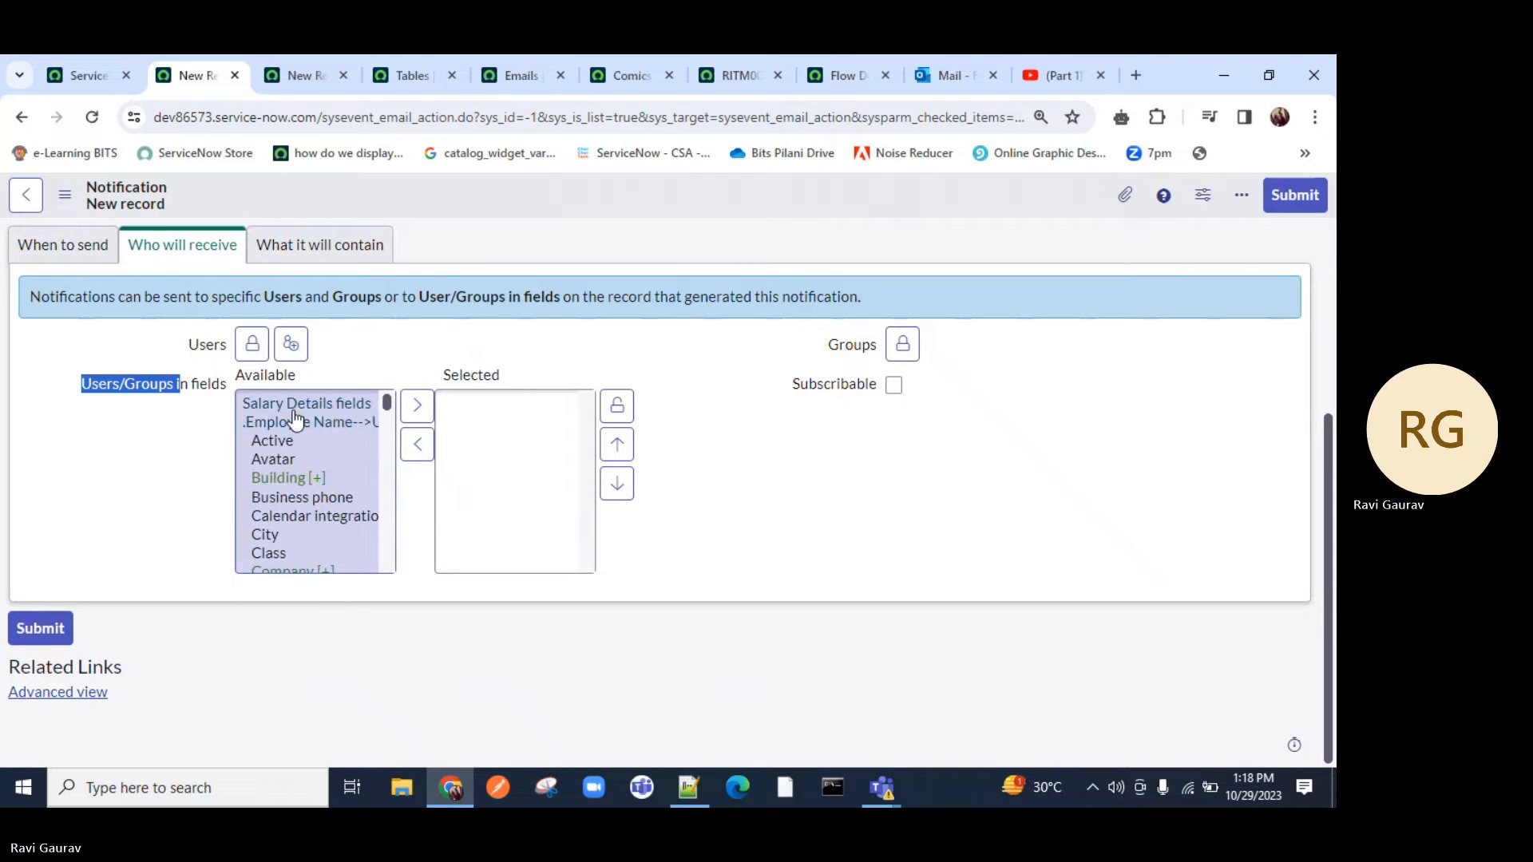
pyautogui.click(345, 424)
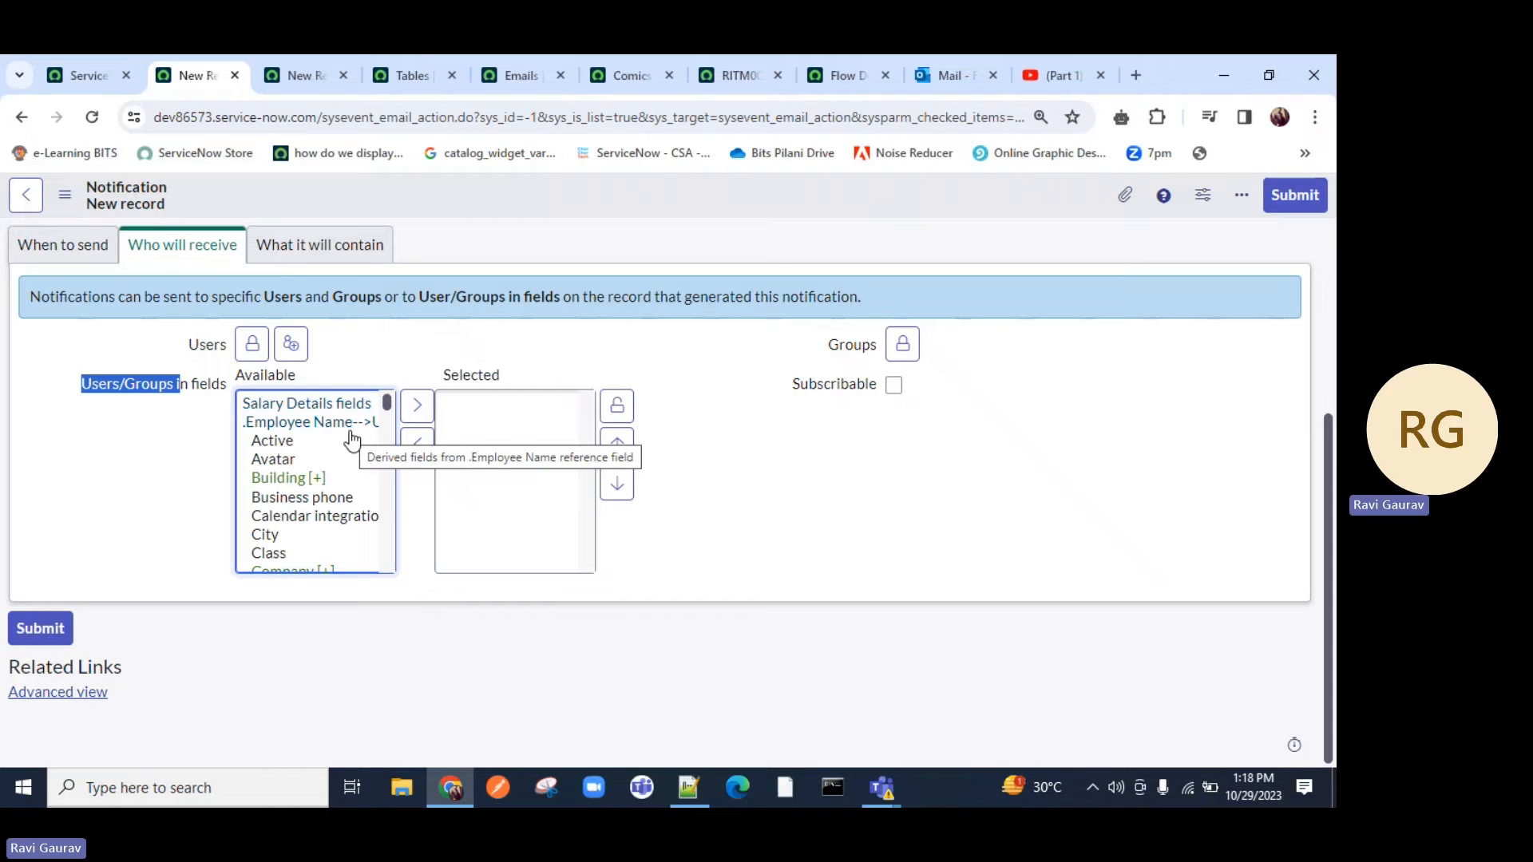
pyautogui.click(297, 405)
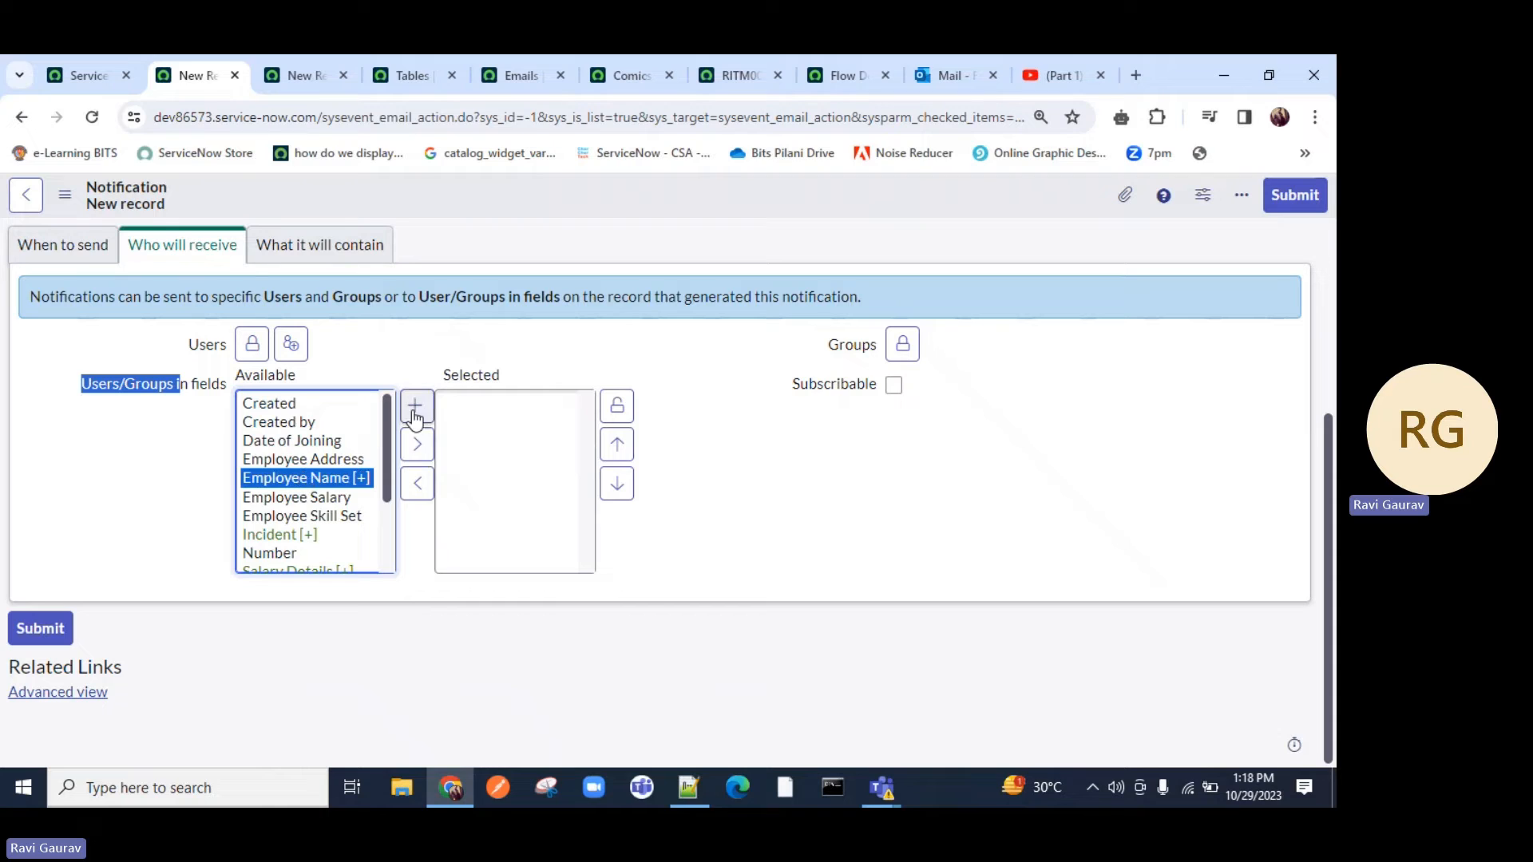
pyautogui.click(417, 444)
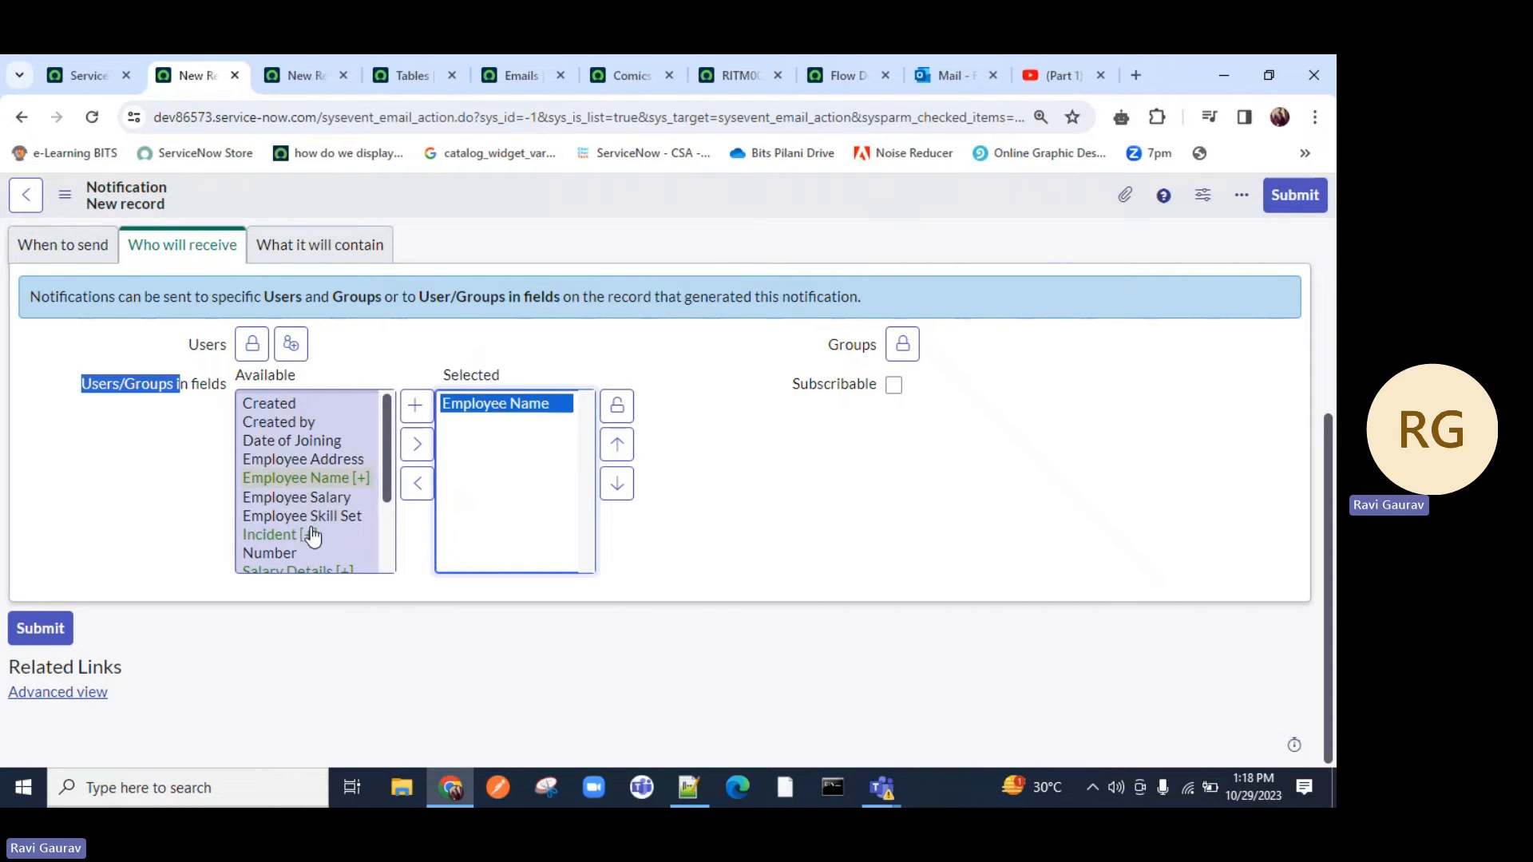
# Step: Try adding the Manager field under Employee Name as a notification recipient, then remove it from the selection
pyautogui.click(333, 480)
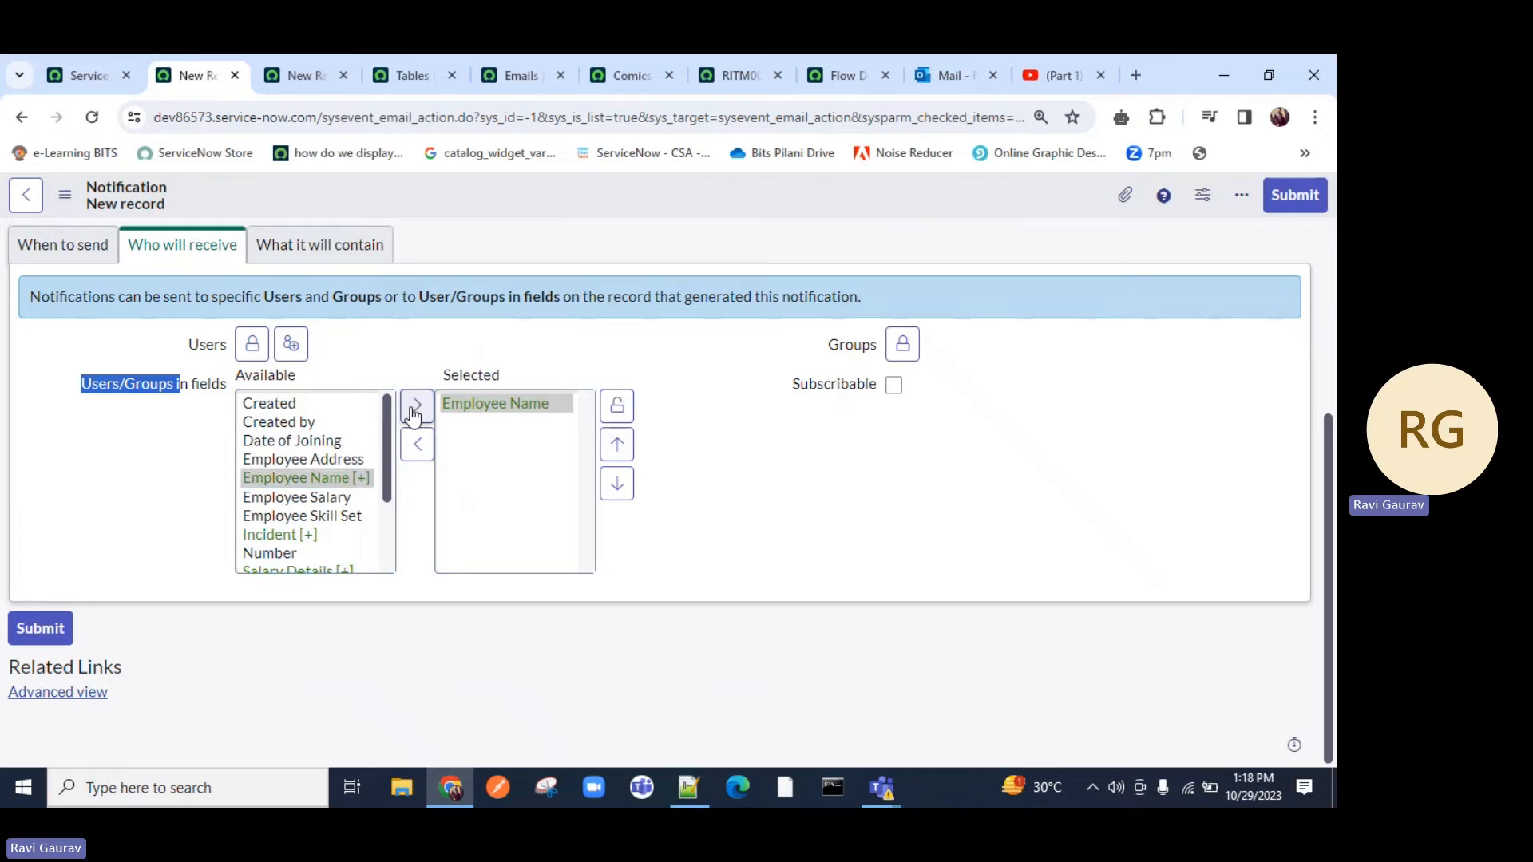
pyautogui.click(416, 409)
pyautogui.scroll(-15, 288, 499)
pyautogui.scroll(2, 287, 489)
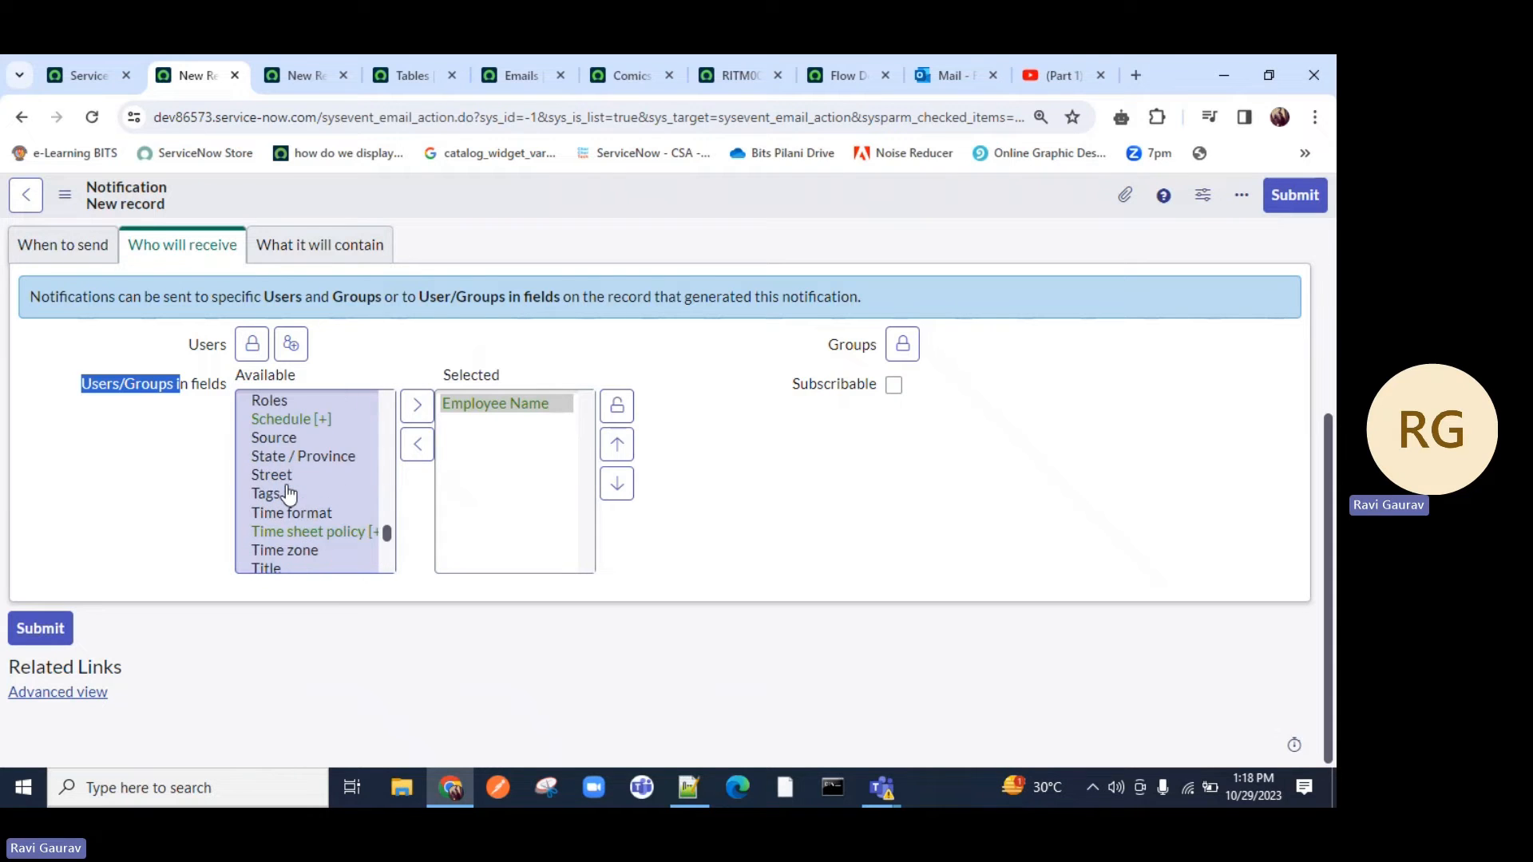
pyautogui.scroll(1, 280, 472)
pyautogui.scroll(2, 274, 466)
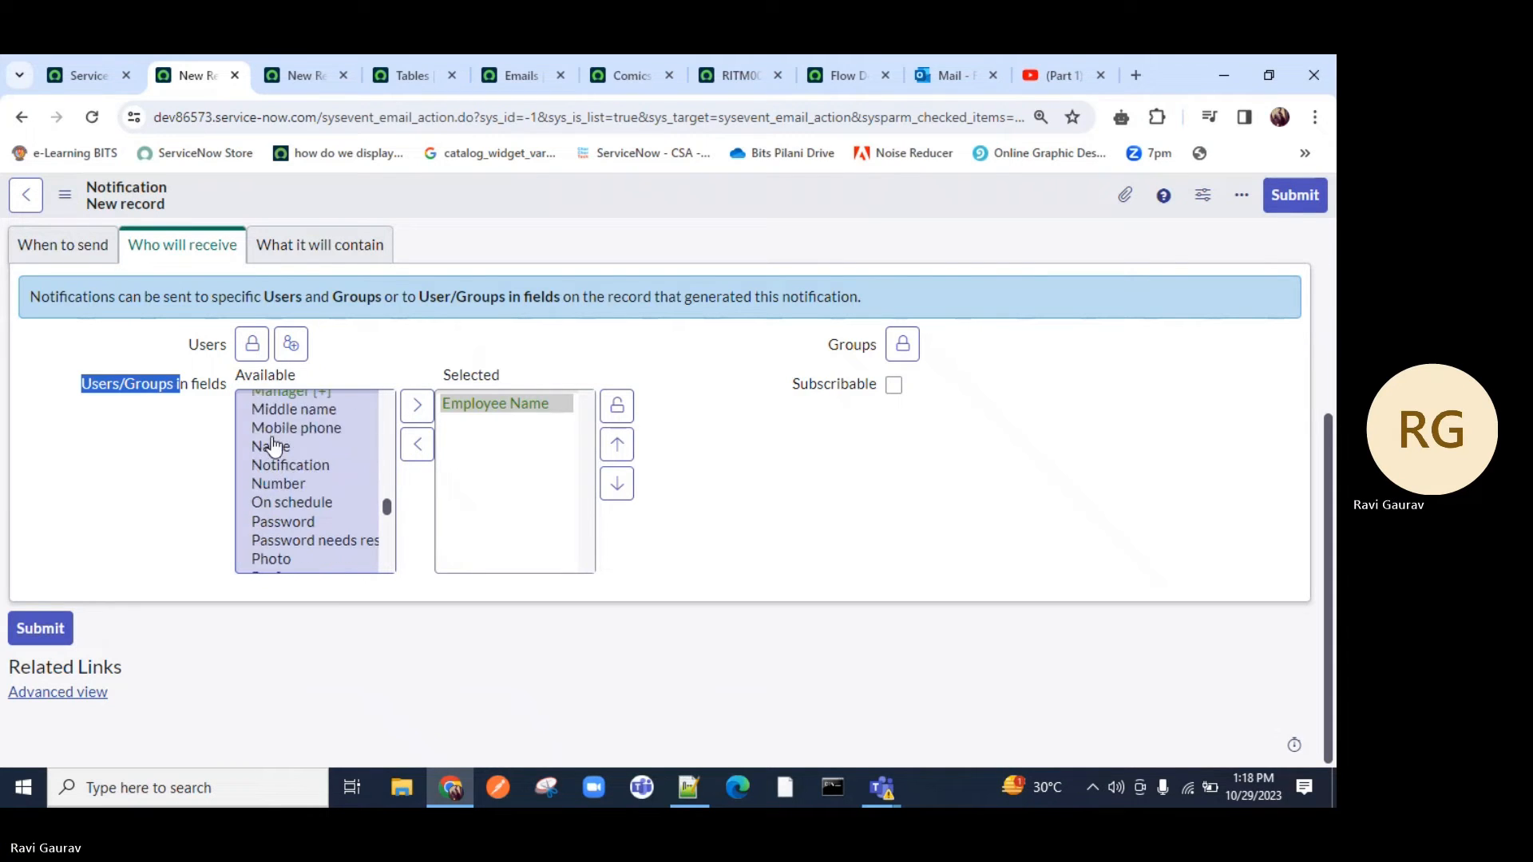
pyautogui.scroll(2, 264, 466)
pyautogui.click(281, 488)
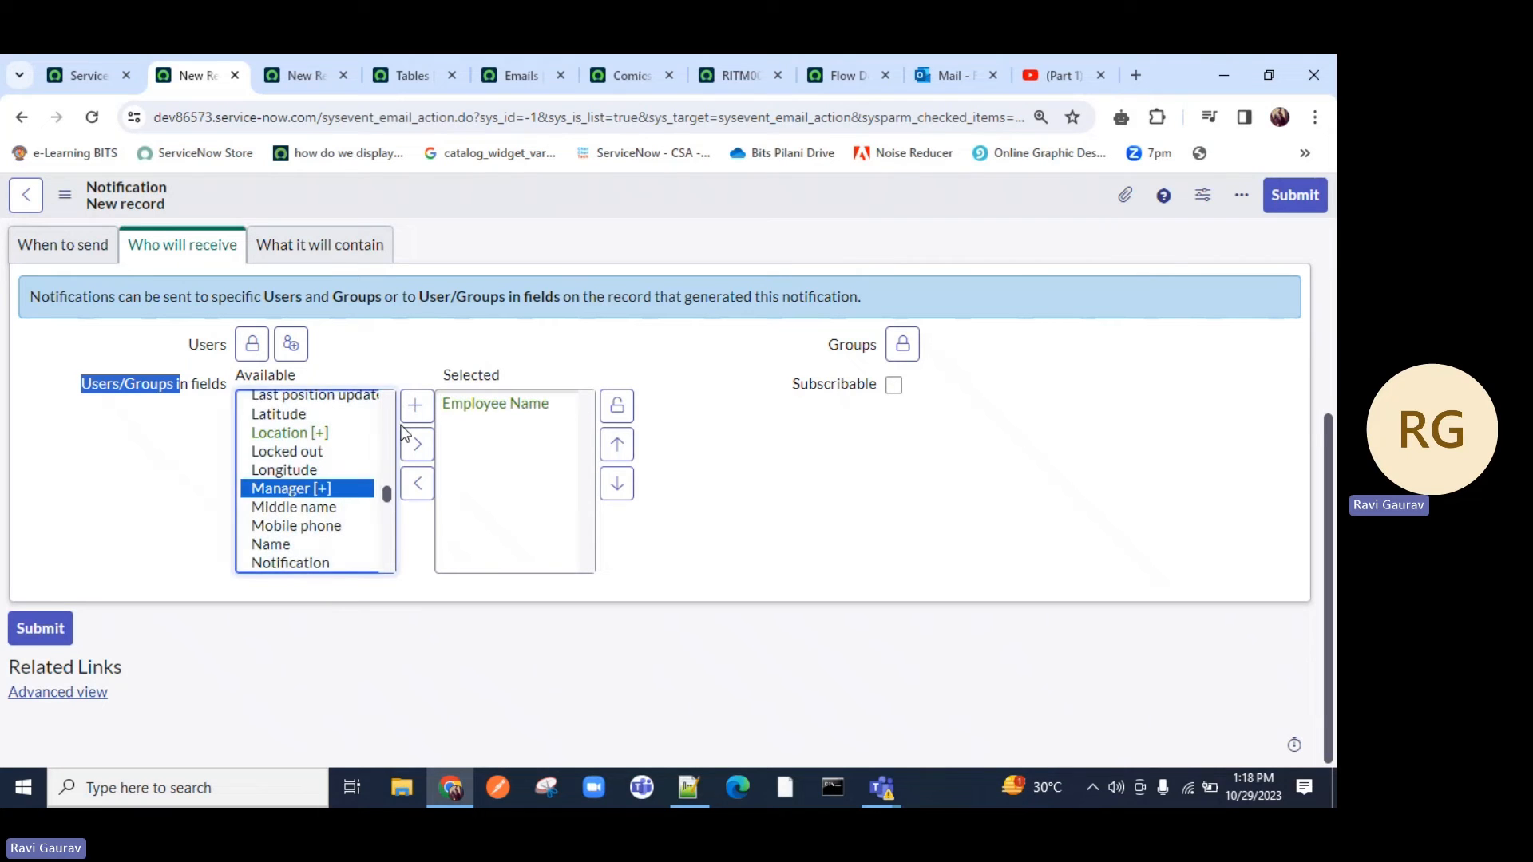
pyautogui.click(413, 441)
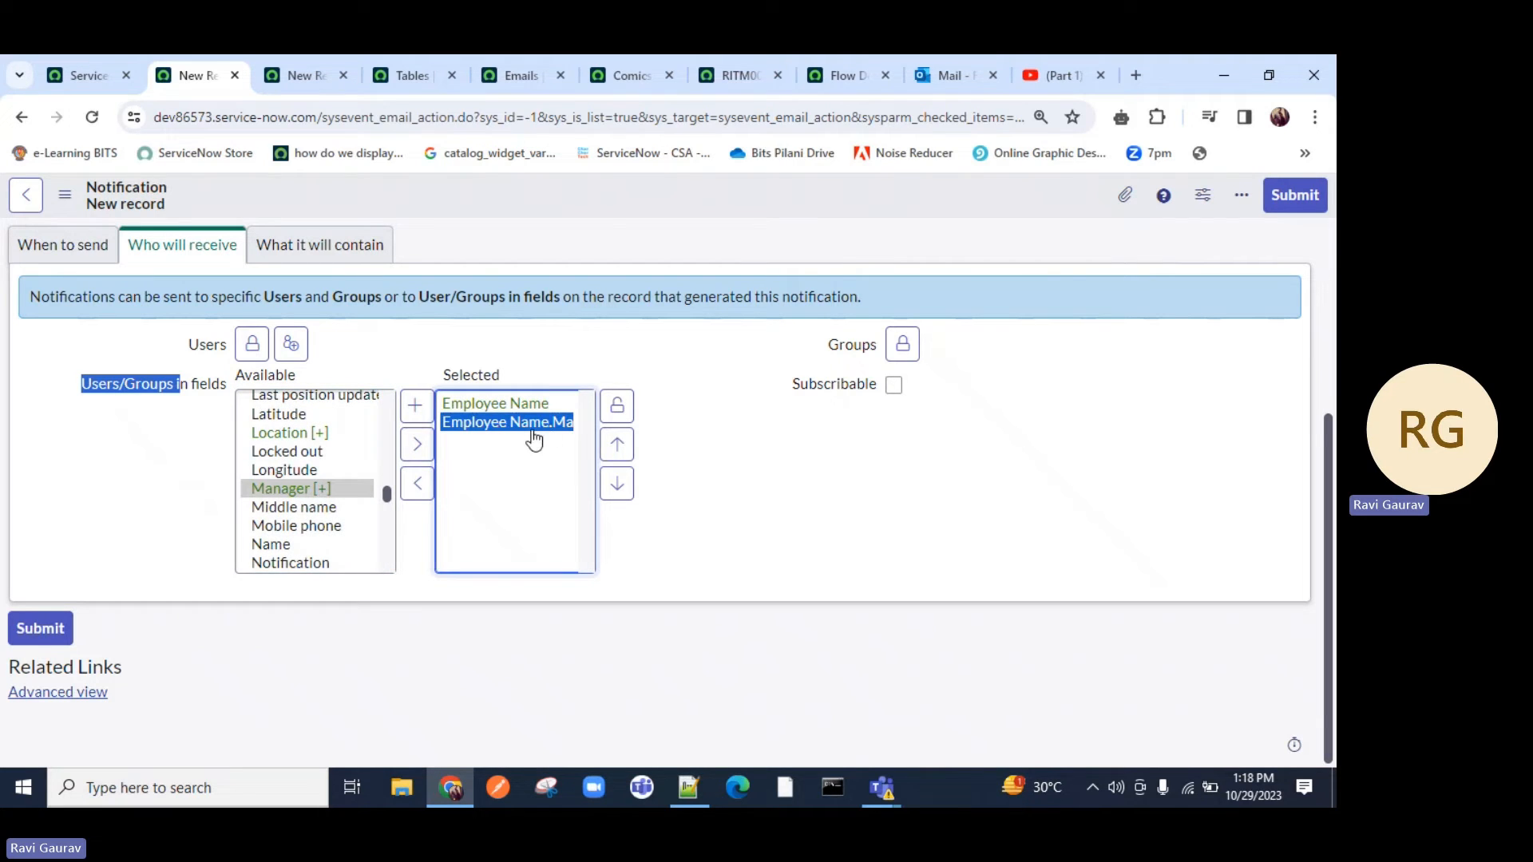
pyautogui.click(415, 484)
# Step: Lock the Users/Groups in fields selection with Employee Name as the recipient
pyautogui.click(618, 405)
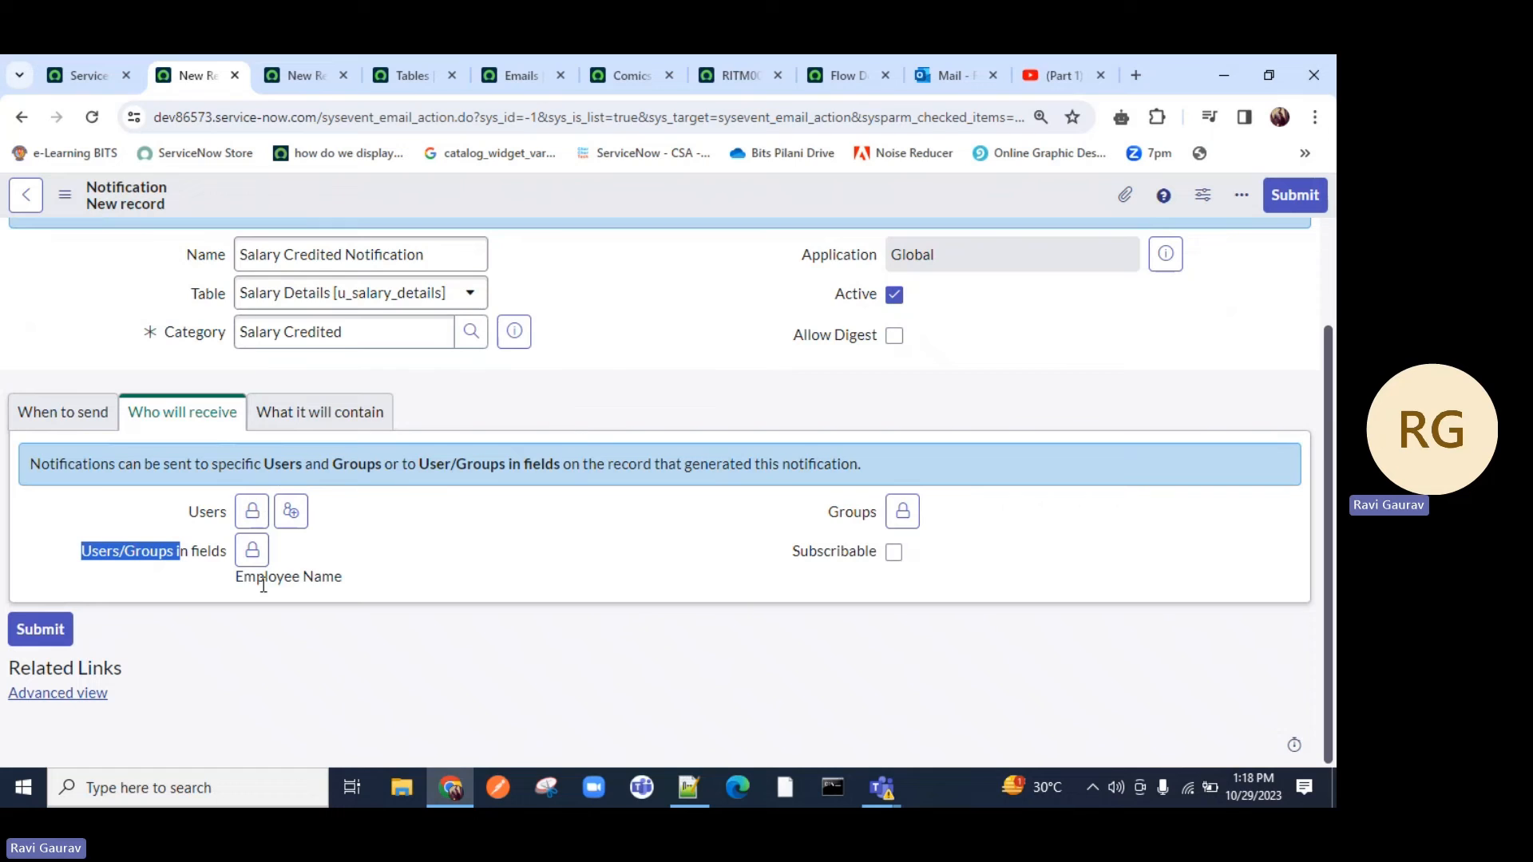
pyautogui.moveTo(368, 582); pyautogui.dragTo(235, 579)
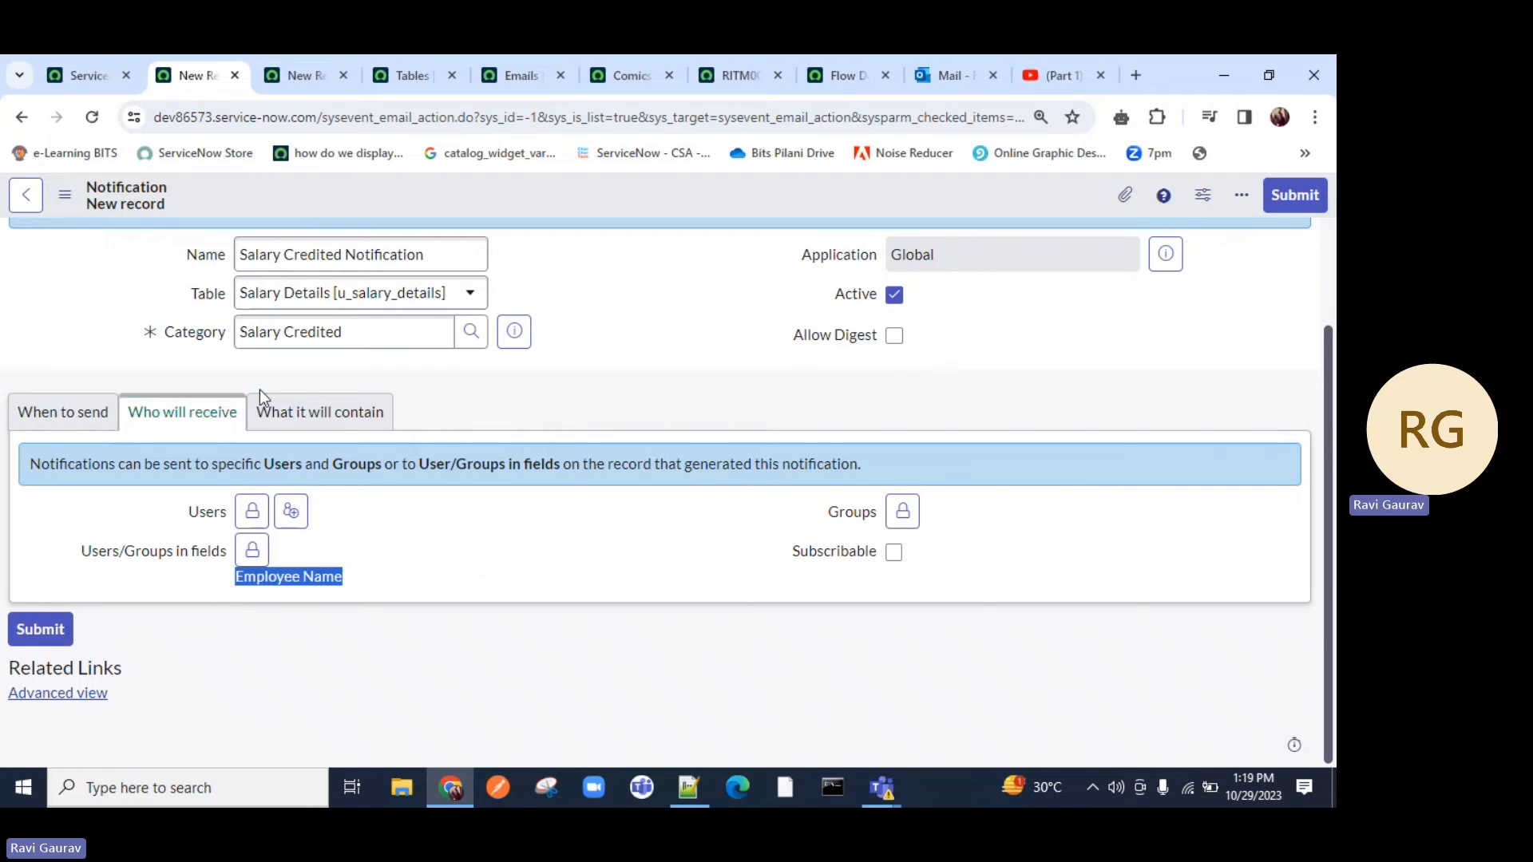
# Step: Set the notification content's email template to ISC - Security Notification
pyautogui.click(310, 413)
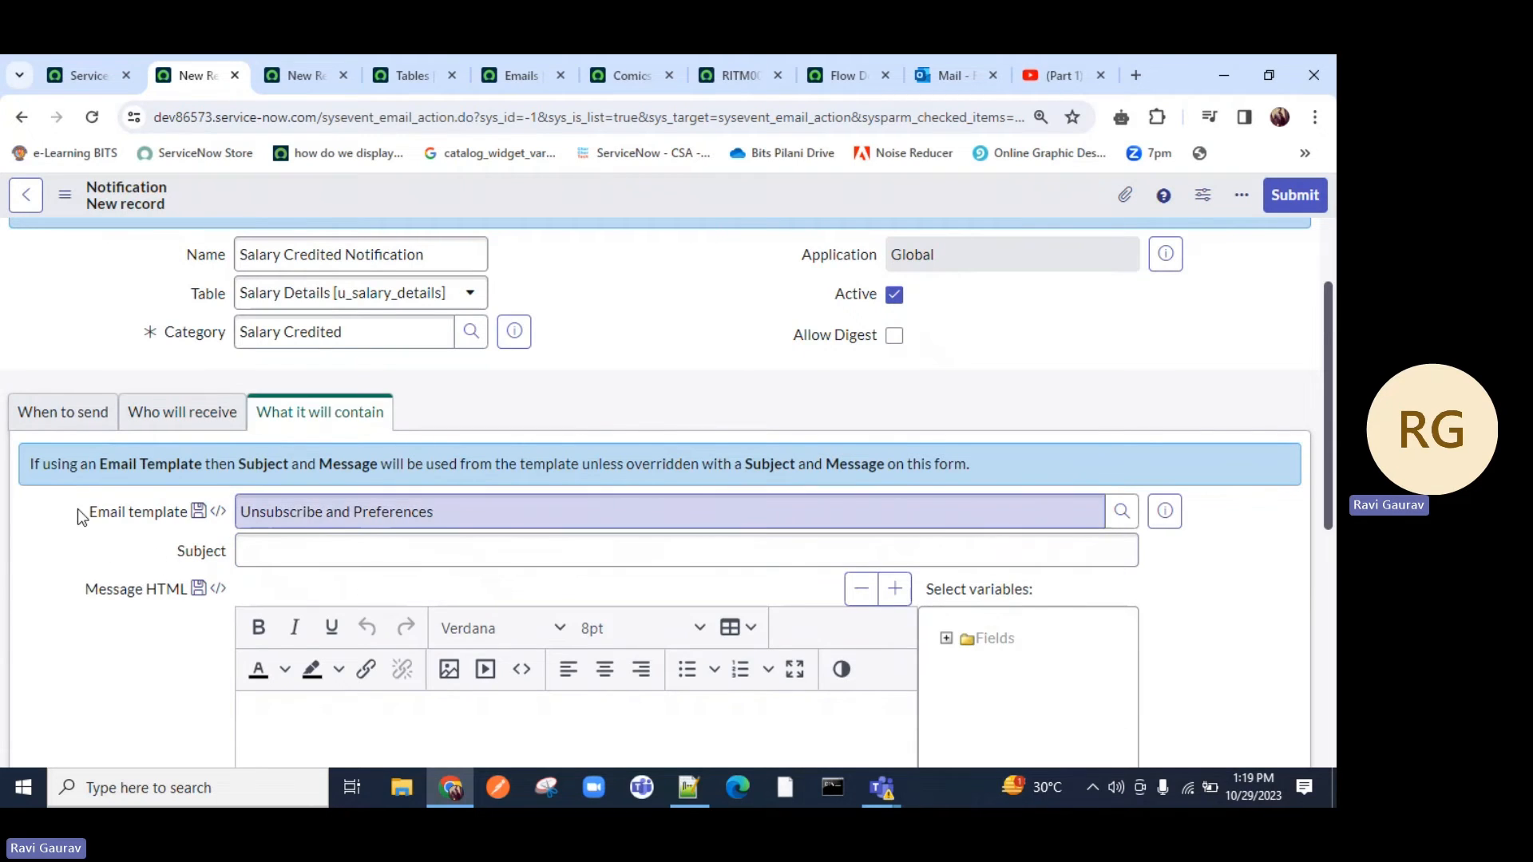
pyautogui.moveTo(78, 517); pyautogui.dragTo(192, 516)
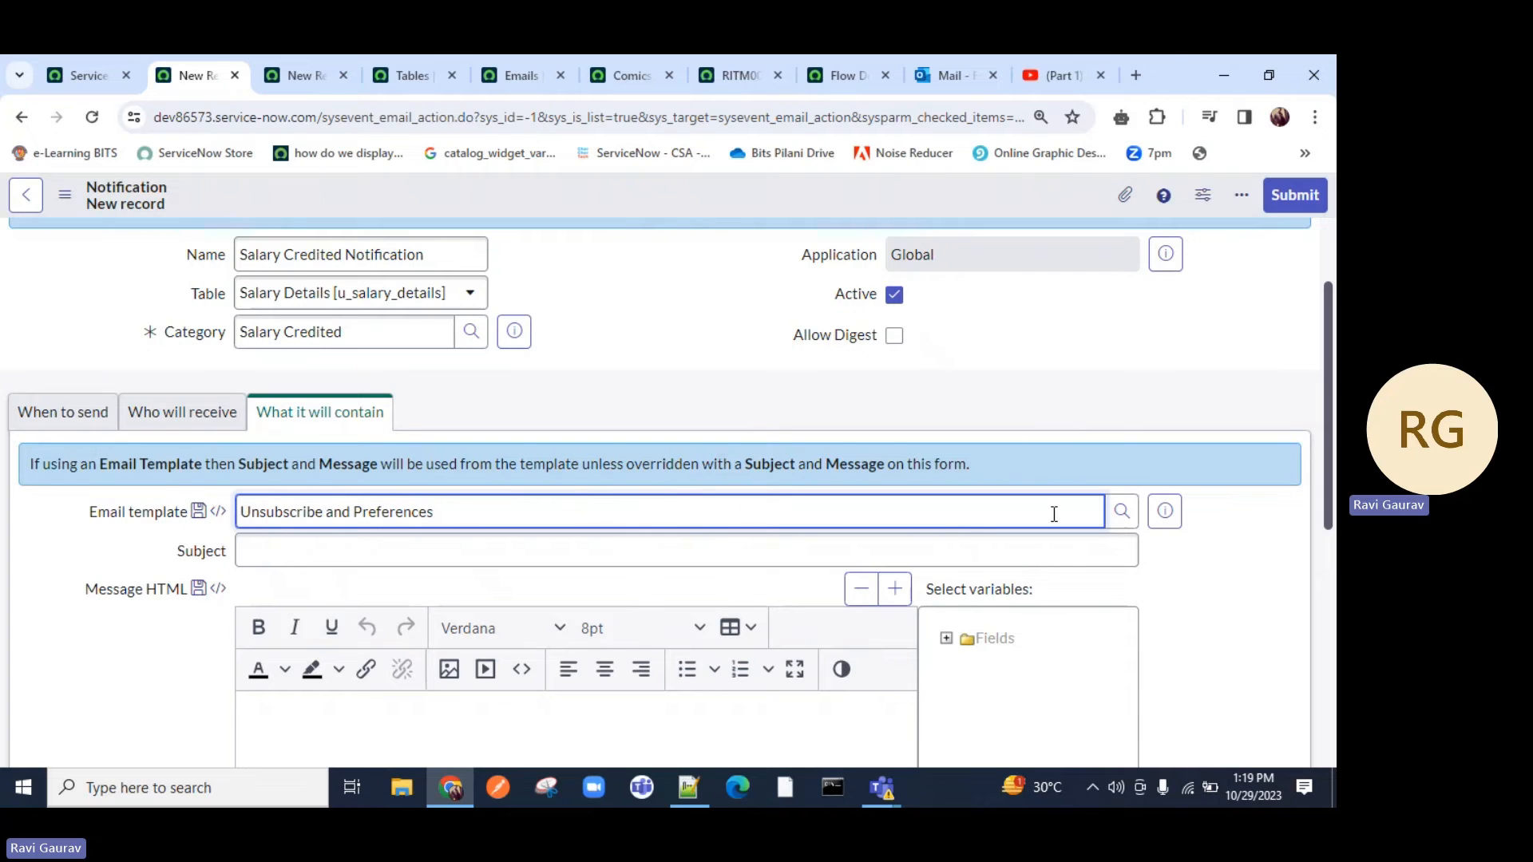
pyautogui.click(1122, 512)
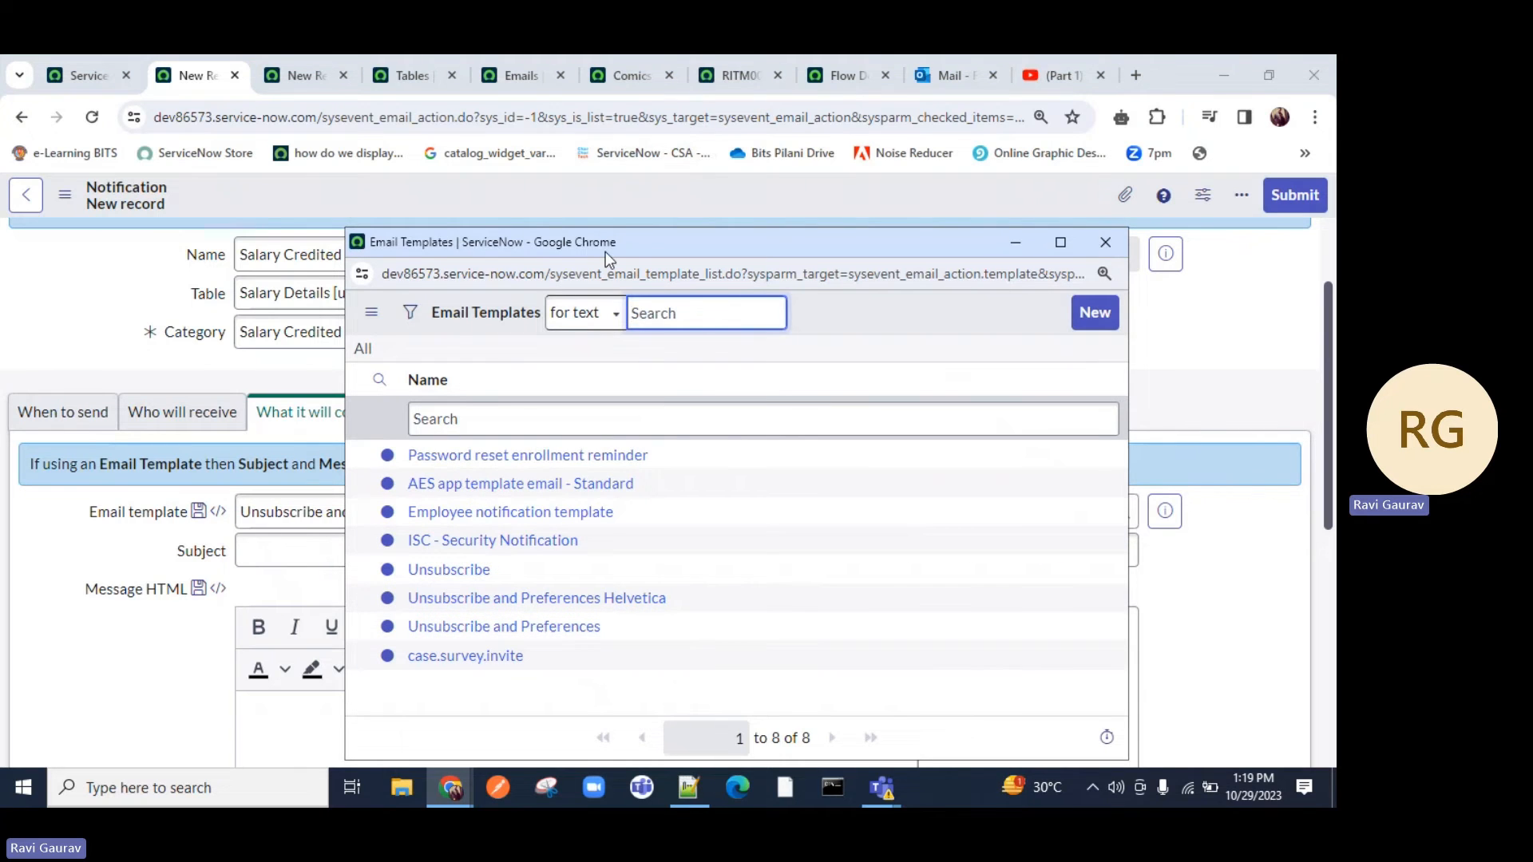
pyautogui.moveTo(606, 251); pyautogui.dragTo(803, 149)
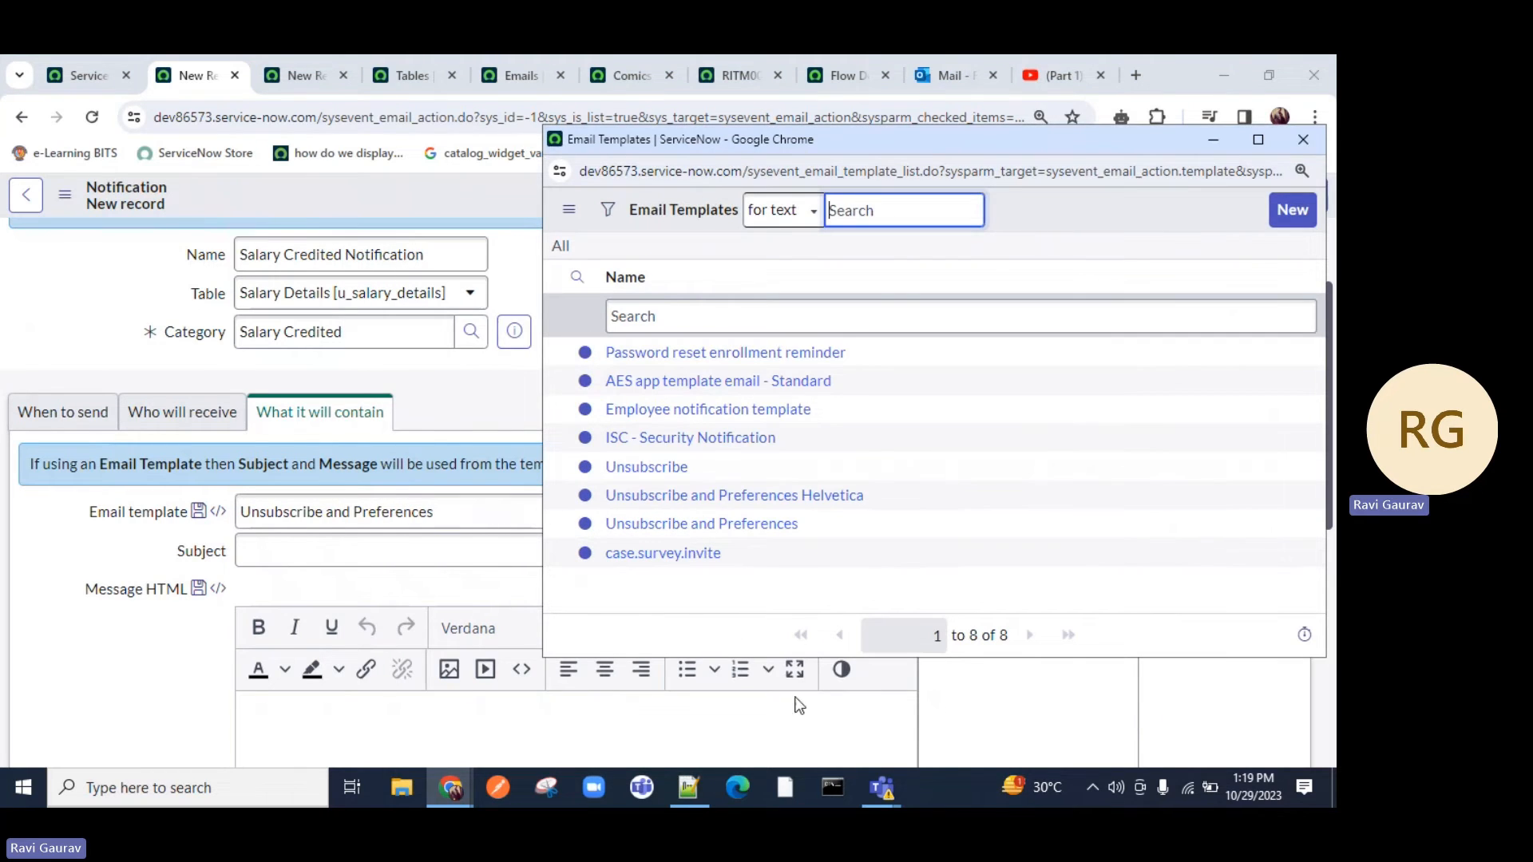
pyautogui.click(648, 444)
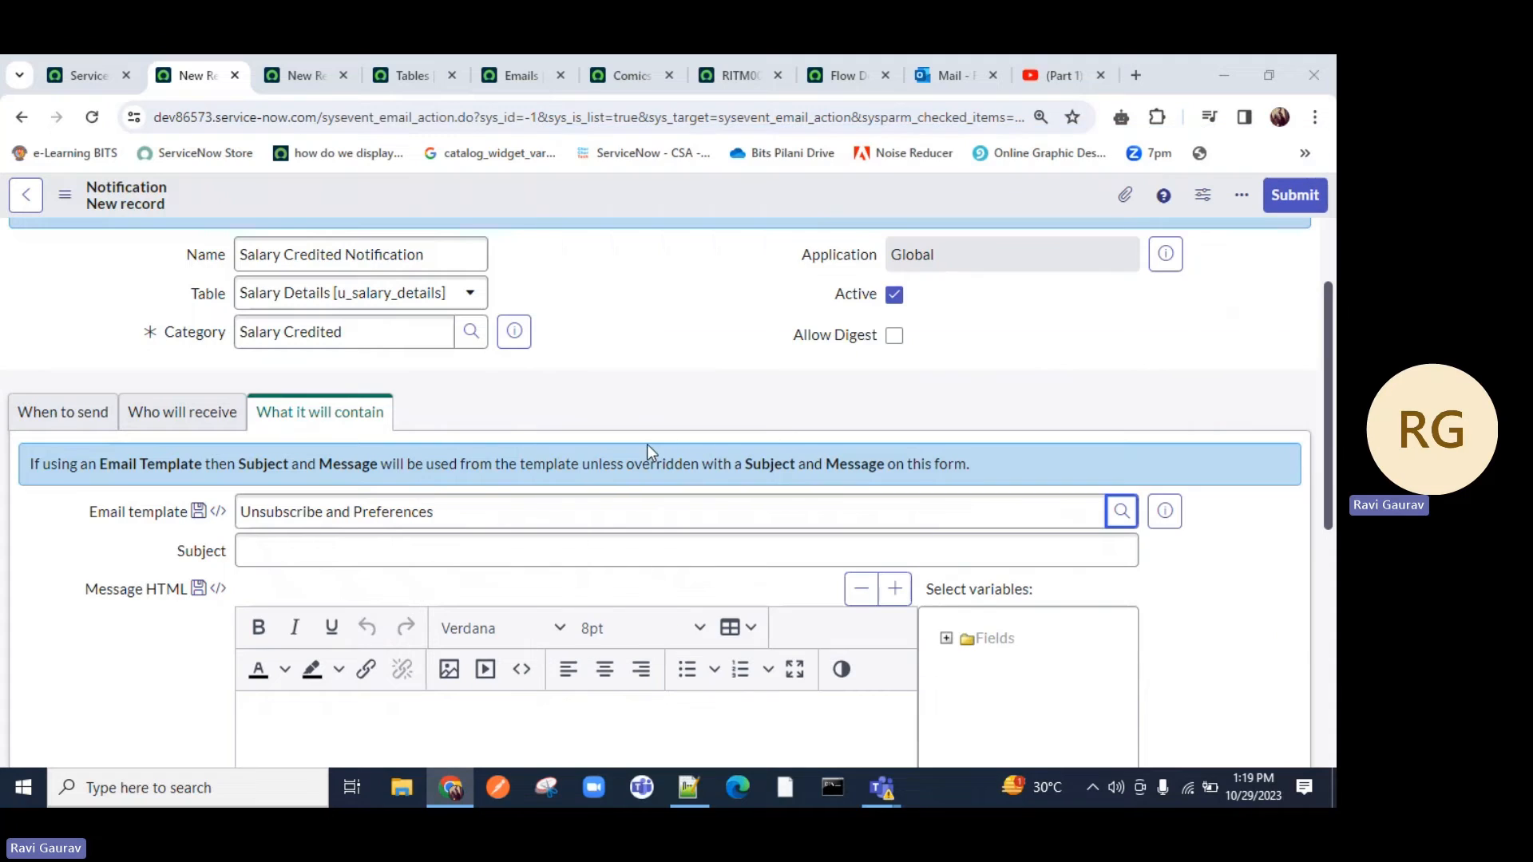
pyautogui.moveTo(428, 511); pyautogui.dragTo(249, 507)
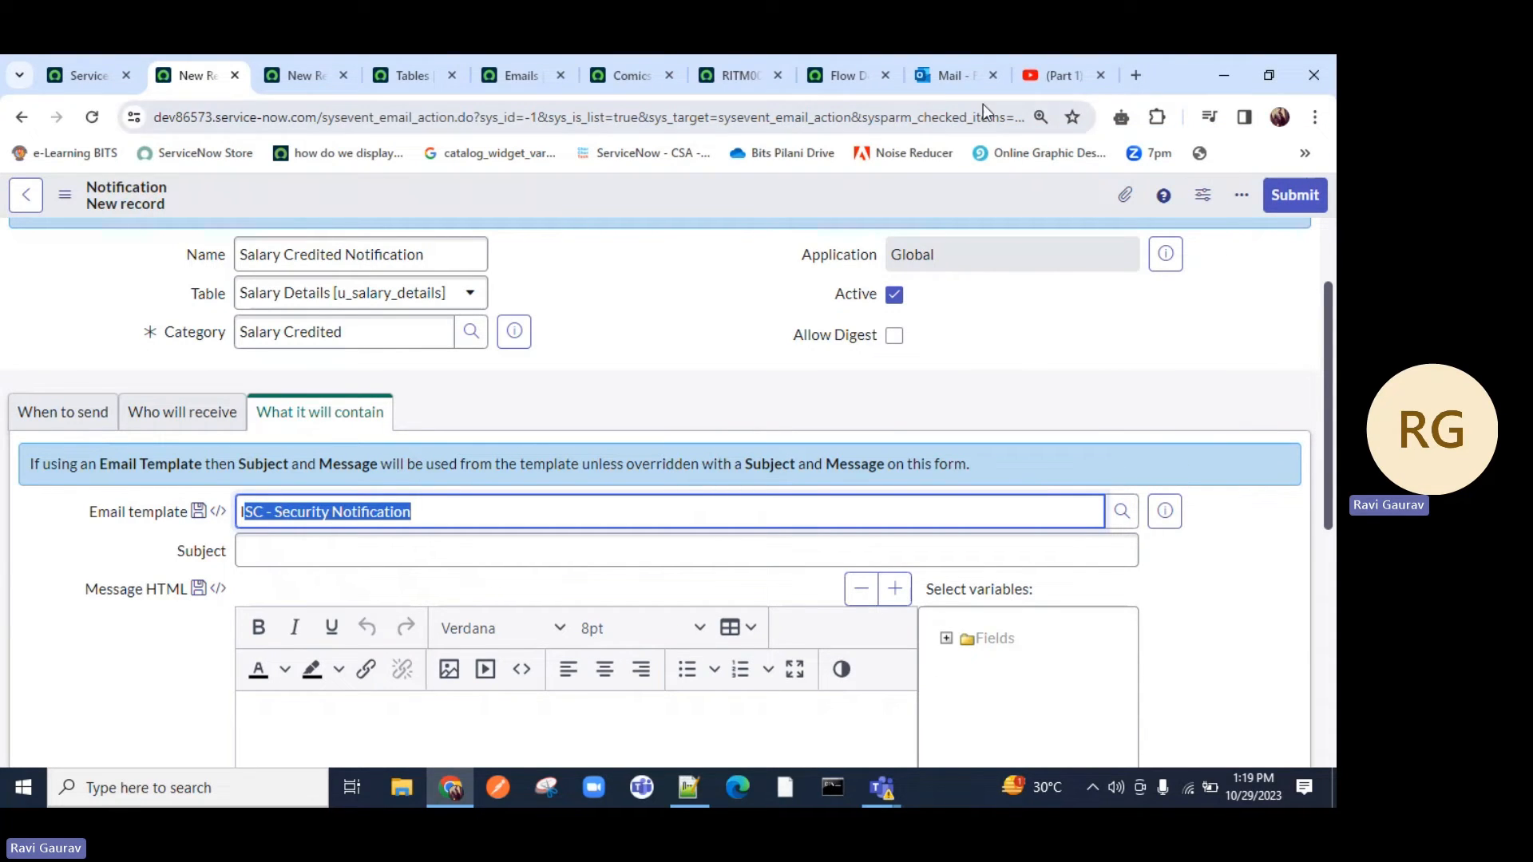
# Step: Switch to the Outlook mailbox and examine the layout of the Microsoft OneDrive email and the inbox contents
pyautogui.click(971, 73)
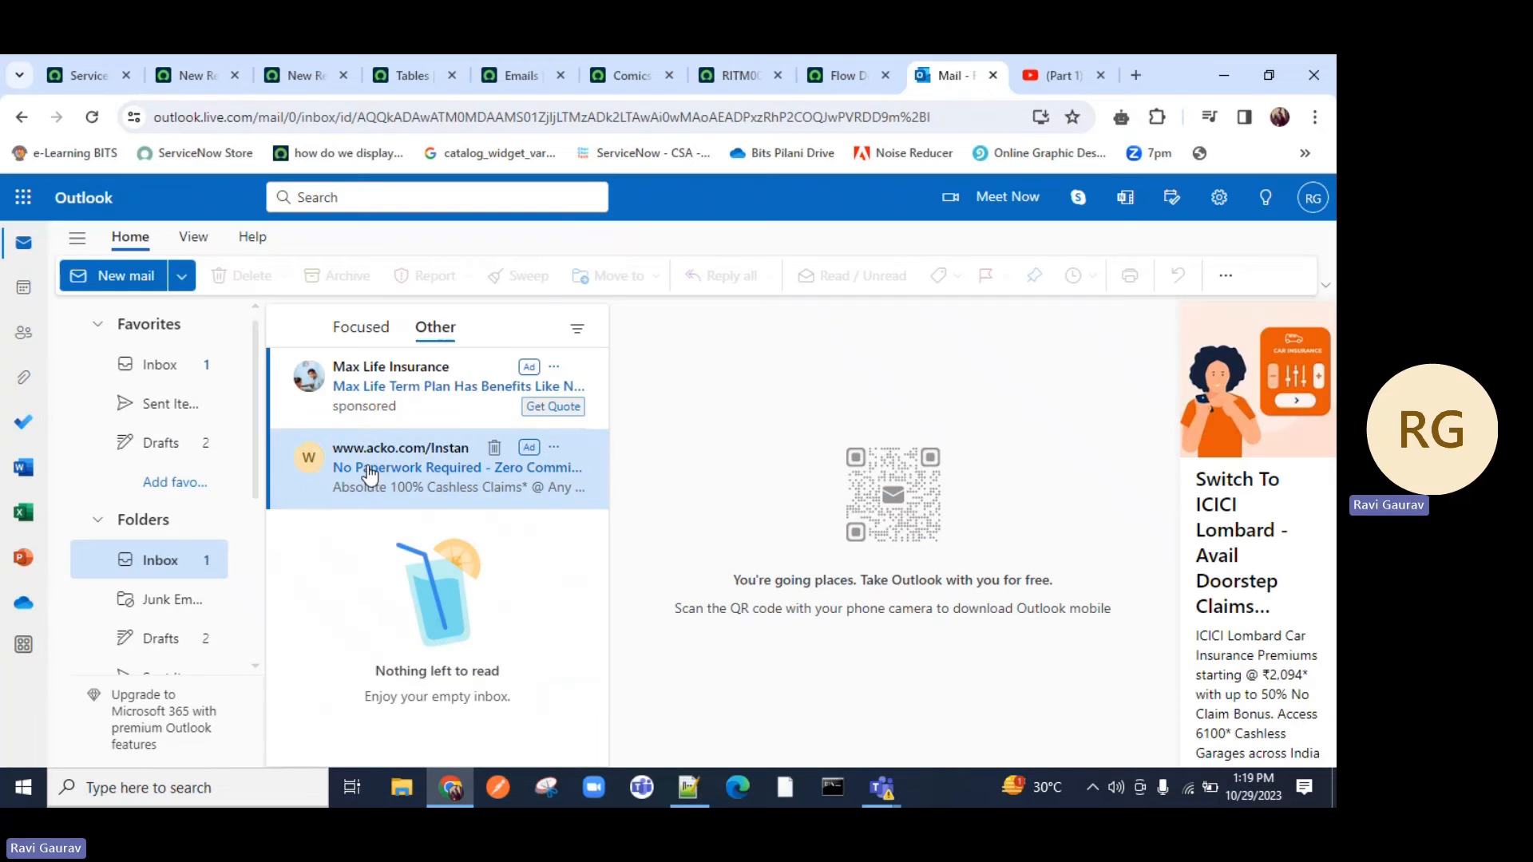
pyautogui.click(376, 395)
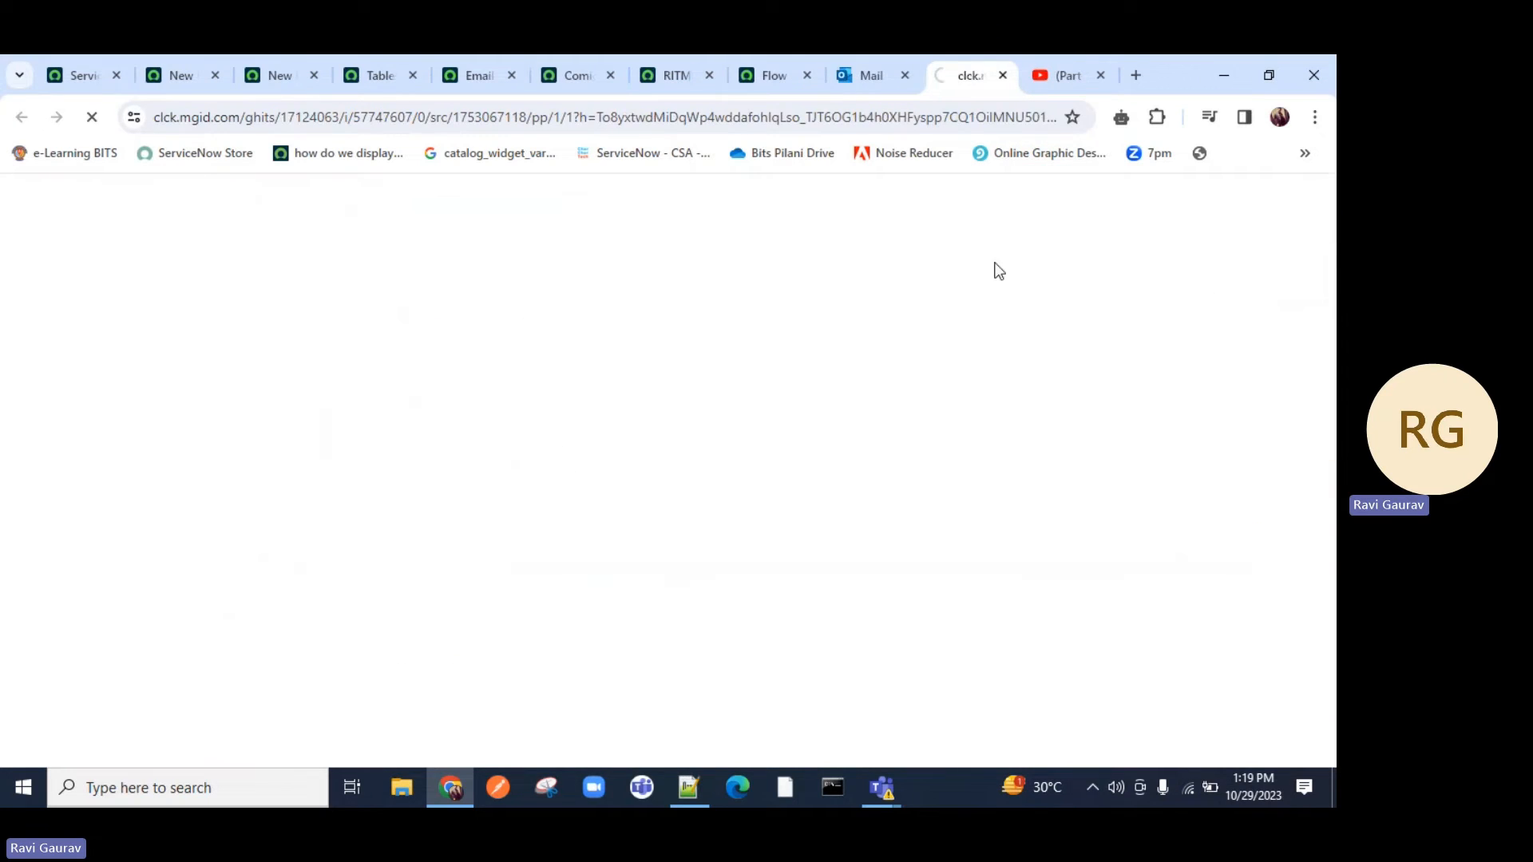
pyautogui.click(1003, 75)
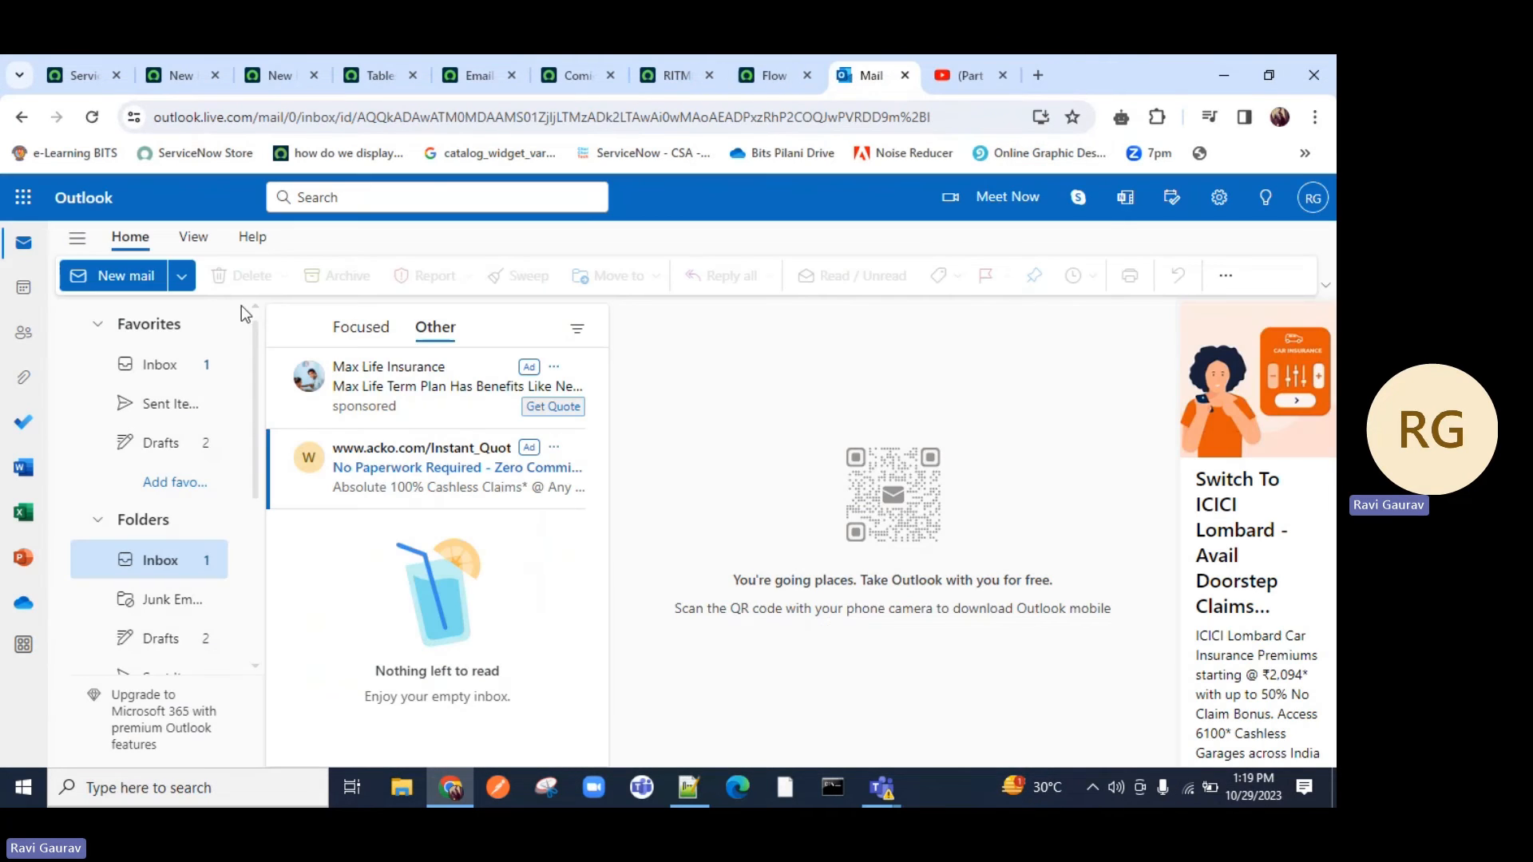
pyautogui.click(158, 383)
pyautogui.click(351, 328)
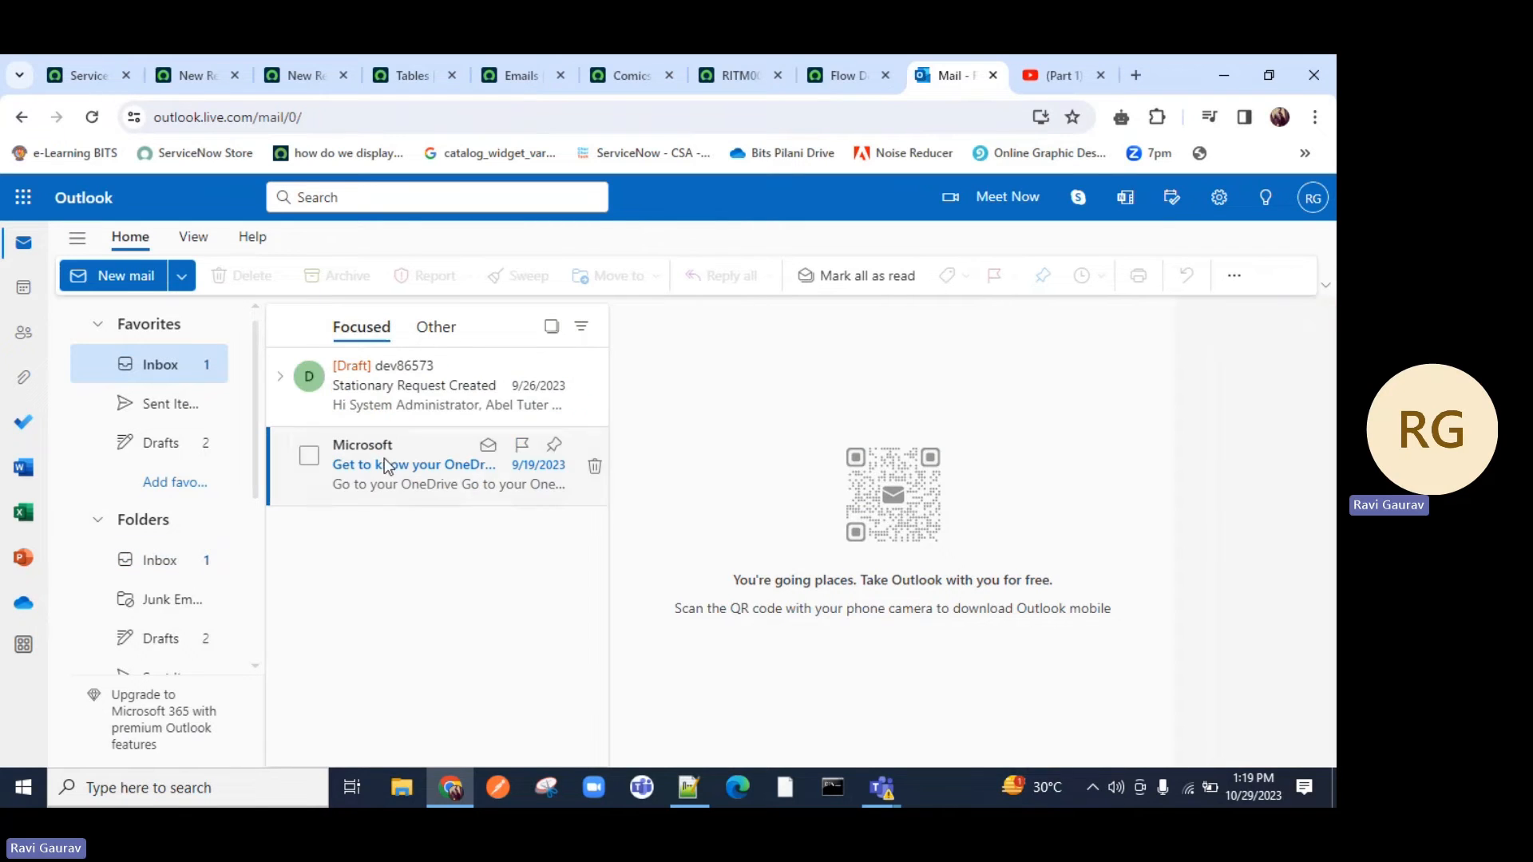
pyautogui.click(372, 490)
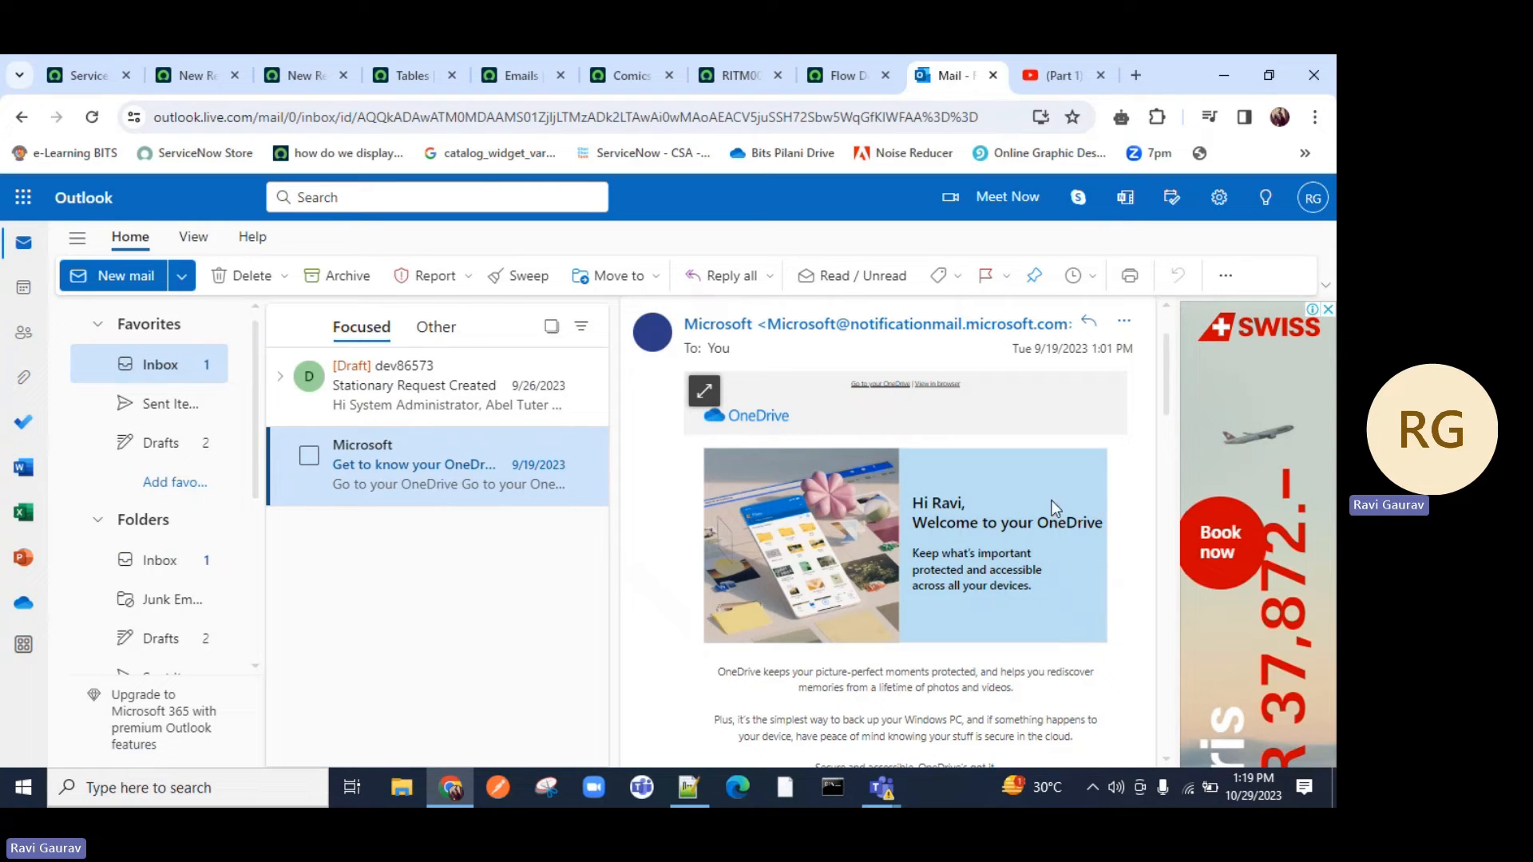
pyautogui.click(428, 333)
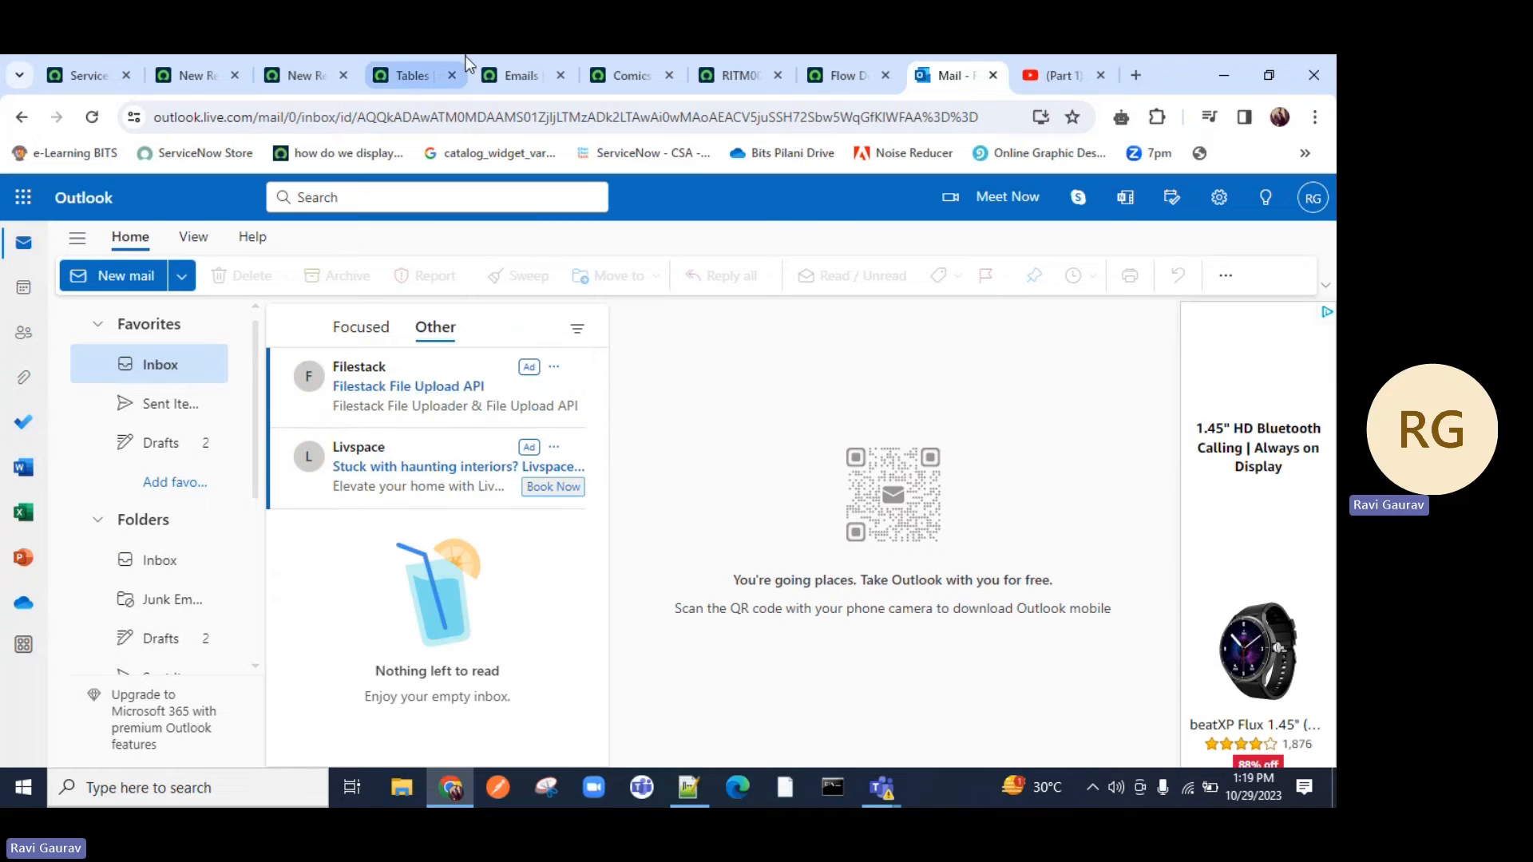
# Step: Return to the Salary Credited Notification and set its subject to "Salary Credited!!!"
pyautogui.click(209, 80)
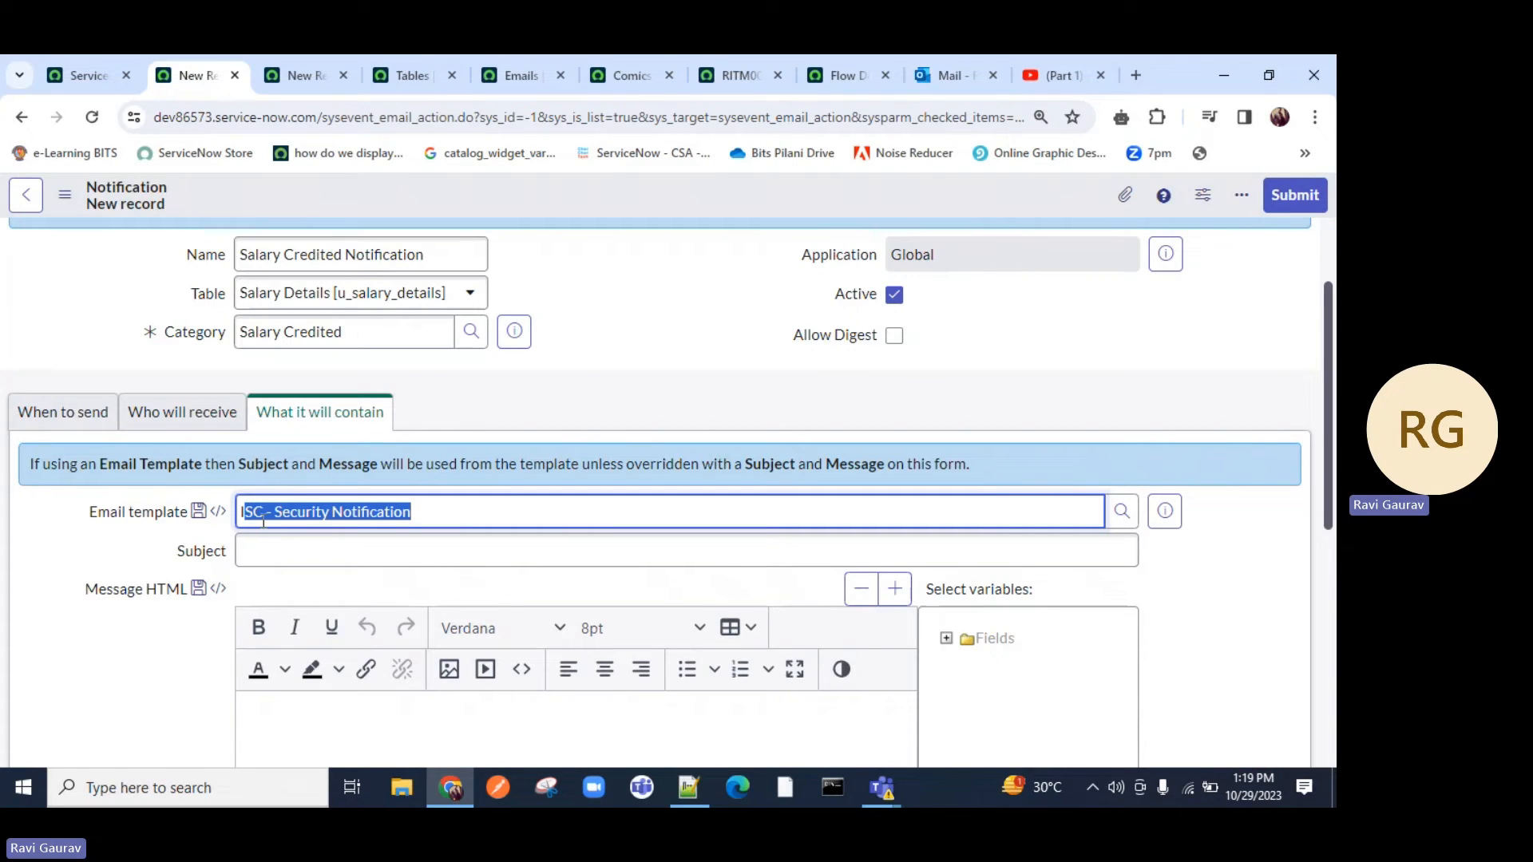
pyautogui.click(305, 541)
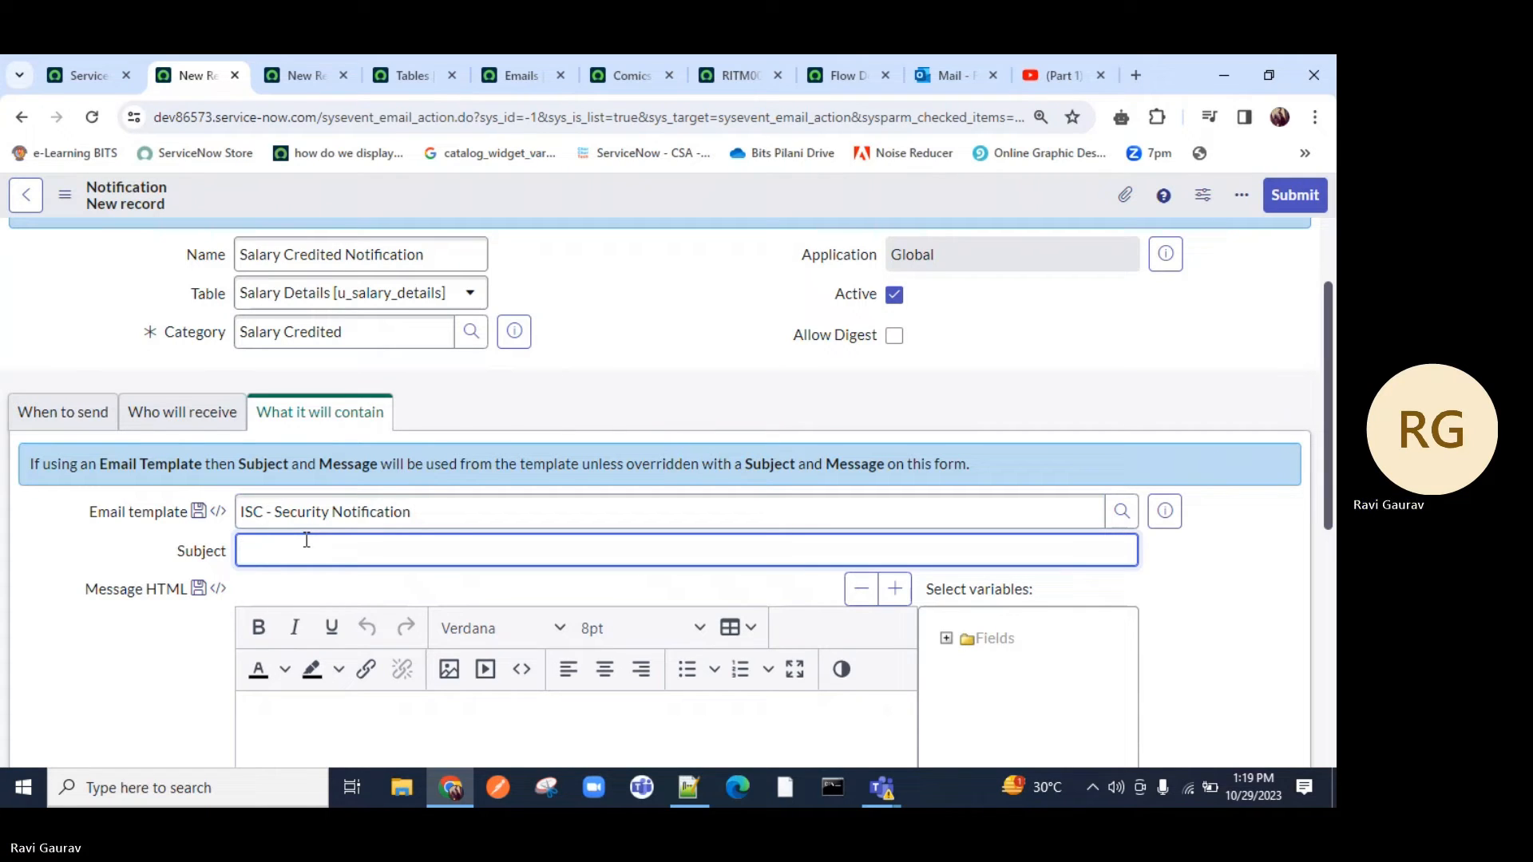
pyautogui.write('Salary Credited!!')
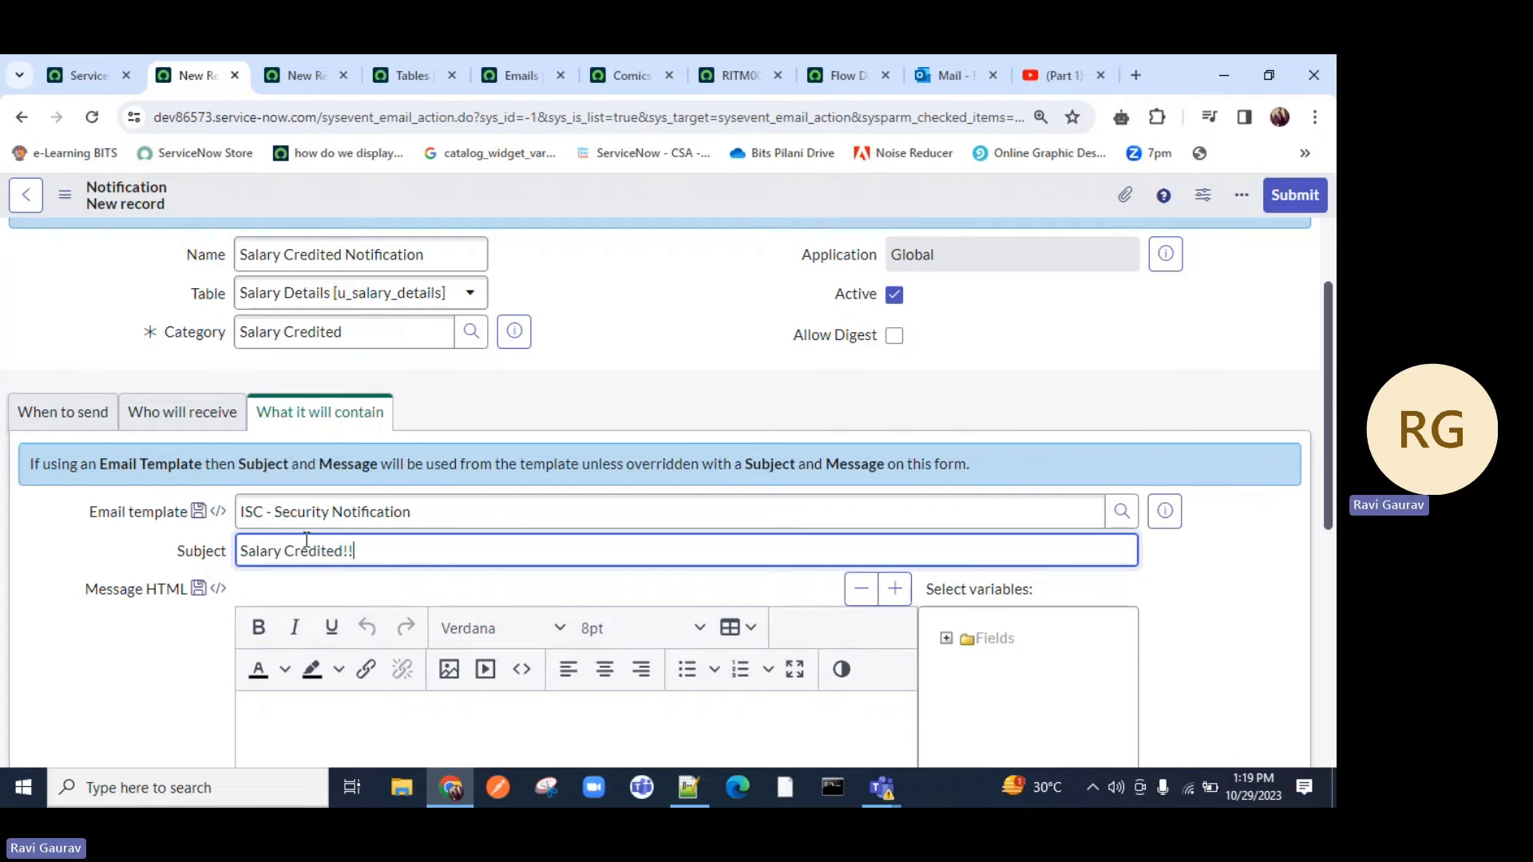
pyautogui.write('!')
pyautogui.scroll(-3, 487, 303)
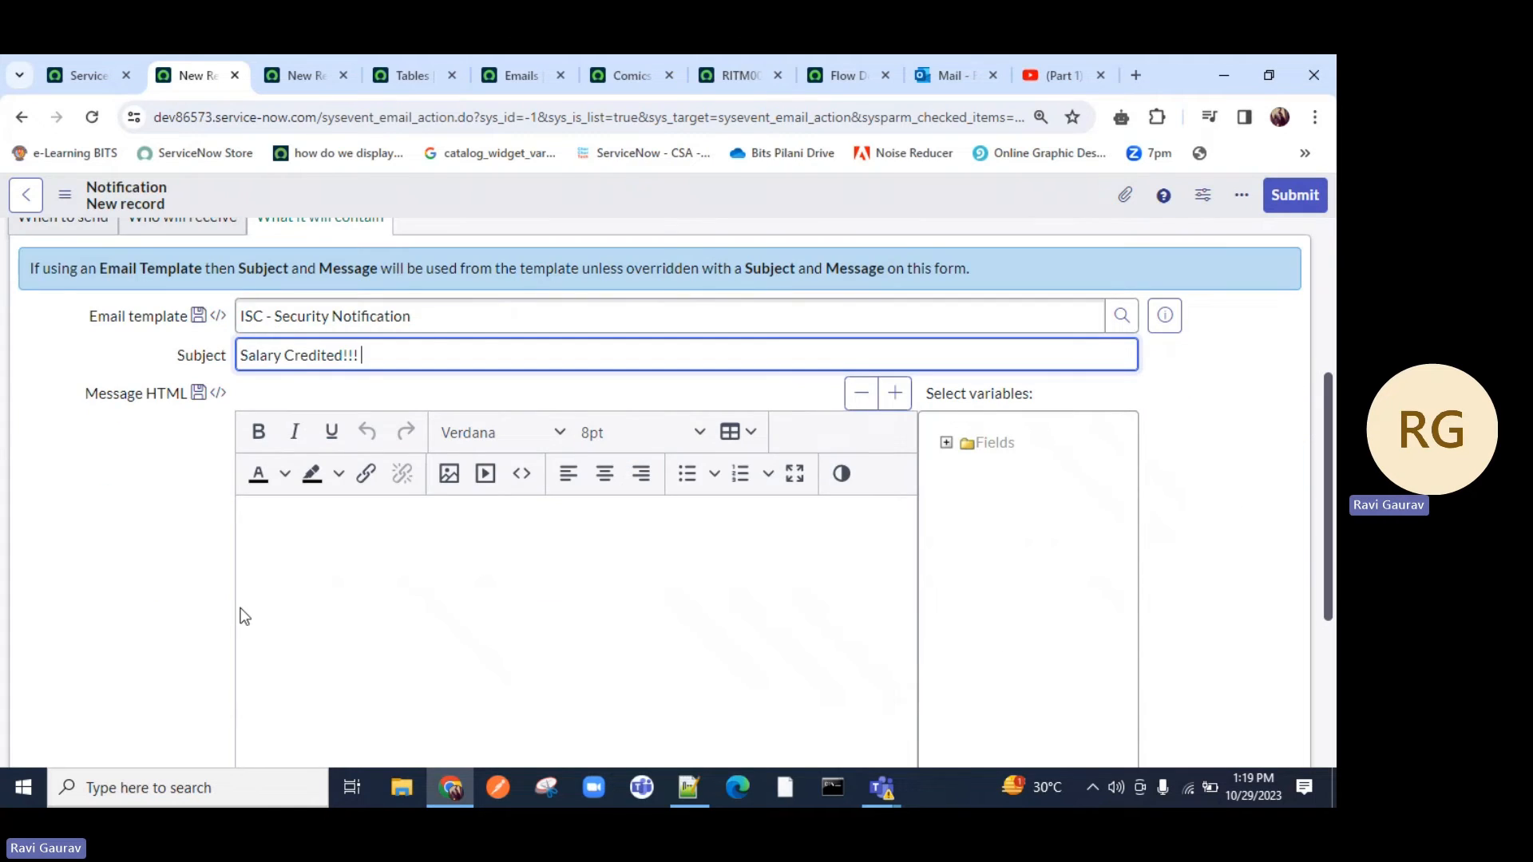
# Step: Start the notification's message body with "Hi ${}", checking the Employee Name field on the Salary Details form
pyautogui.click(258, 517)
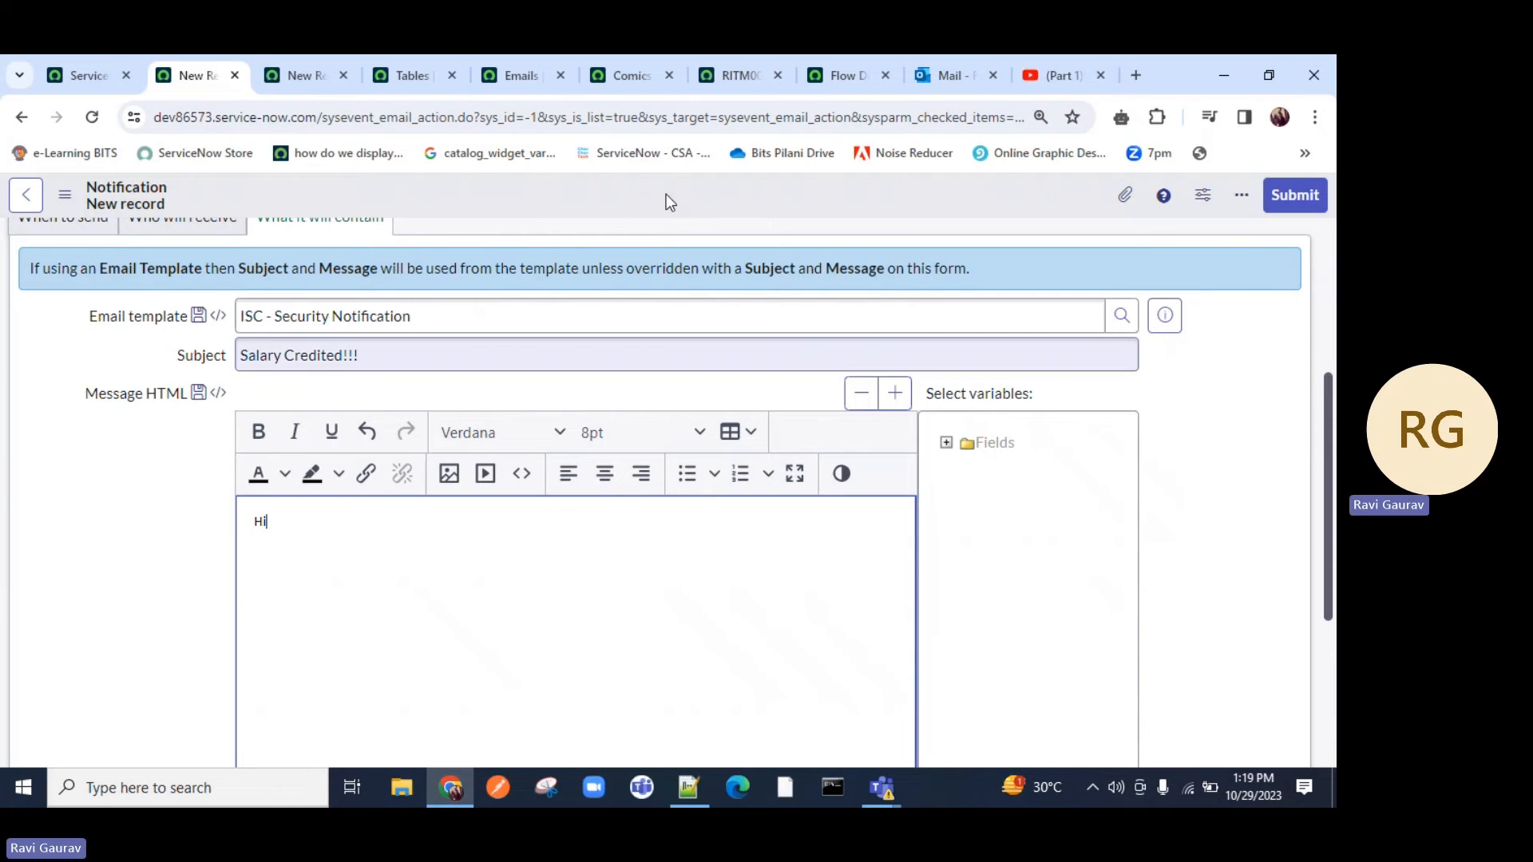
pyautogui.click(326, 78)
pyautogui.moveTo(95, 289); pyautogui.dragTo(228, 284)
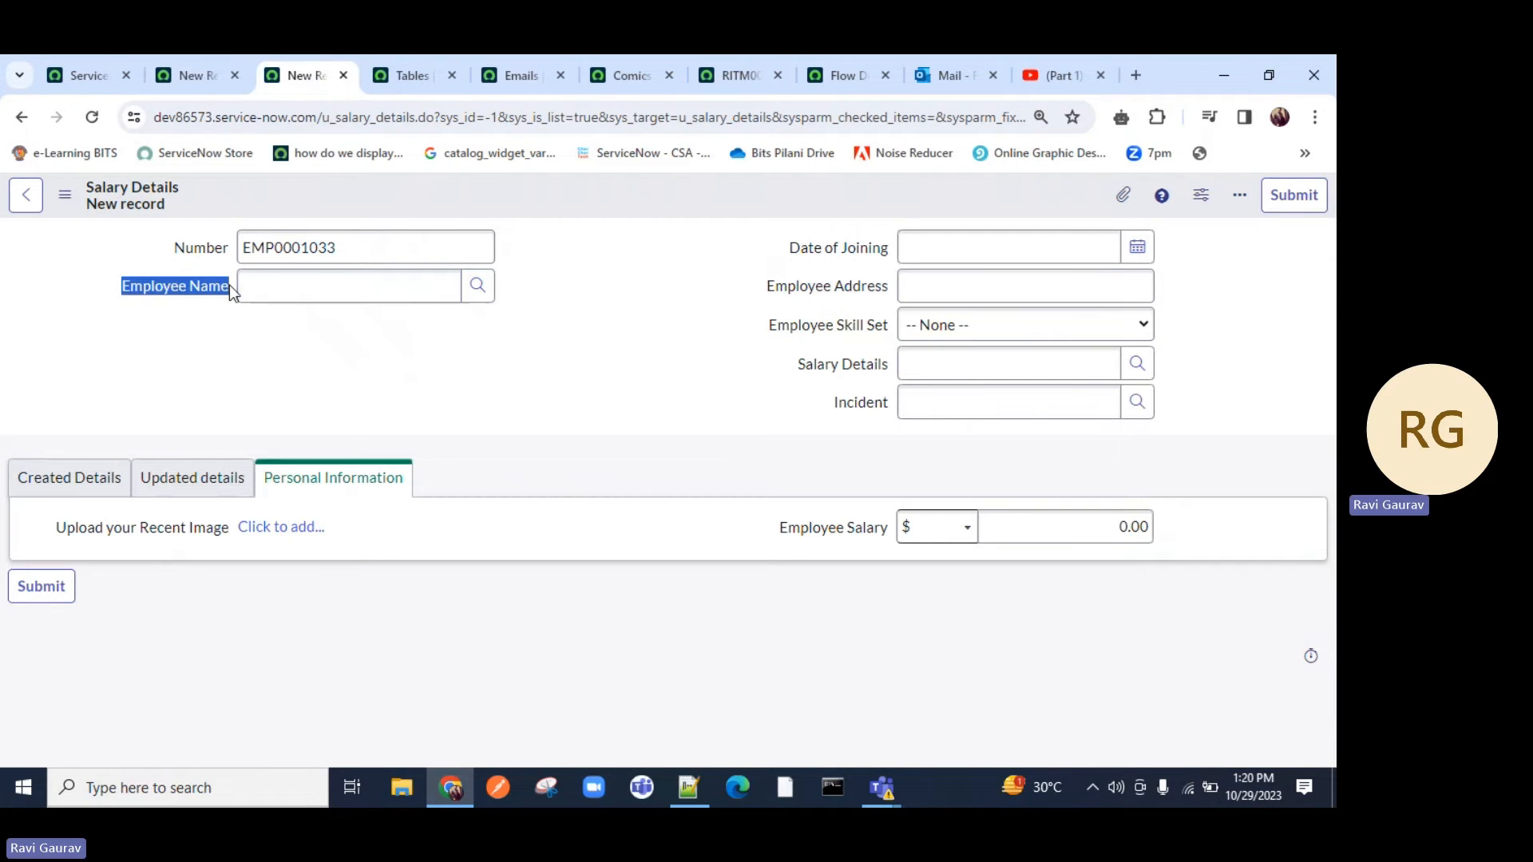
pyautogui.click(185, 74)
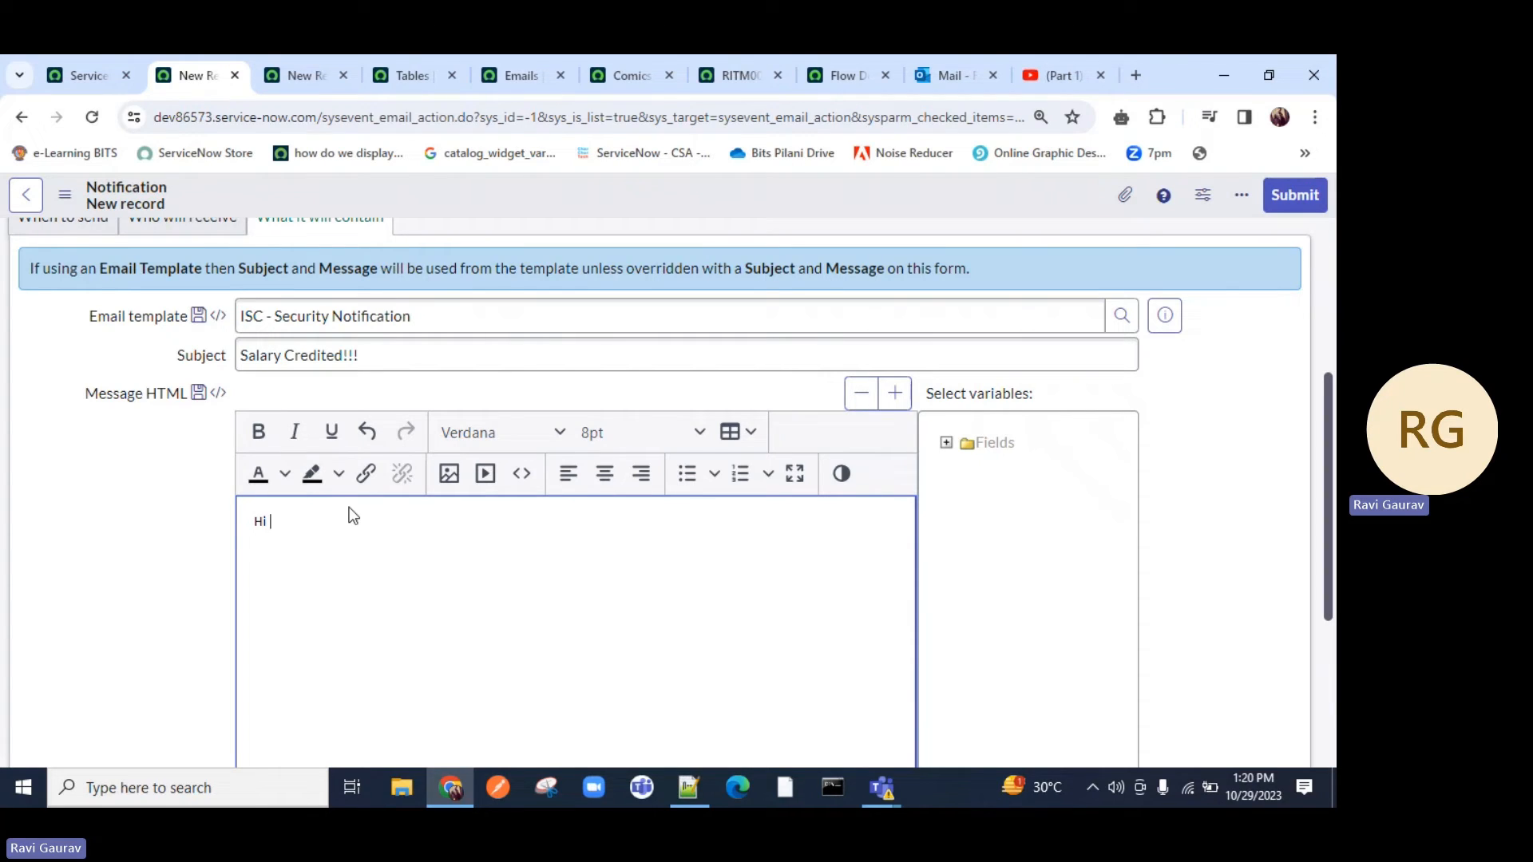
pyautogui.write('${}')
# Step: Look up the technical name of the Employee Name field on the Salary Details form
pyautogui.click(294, 76)
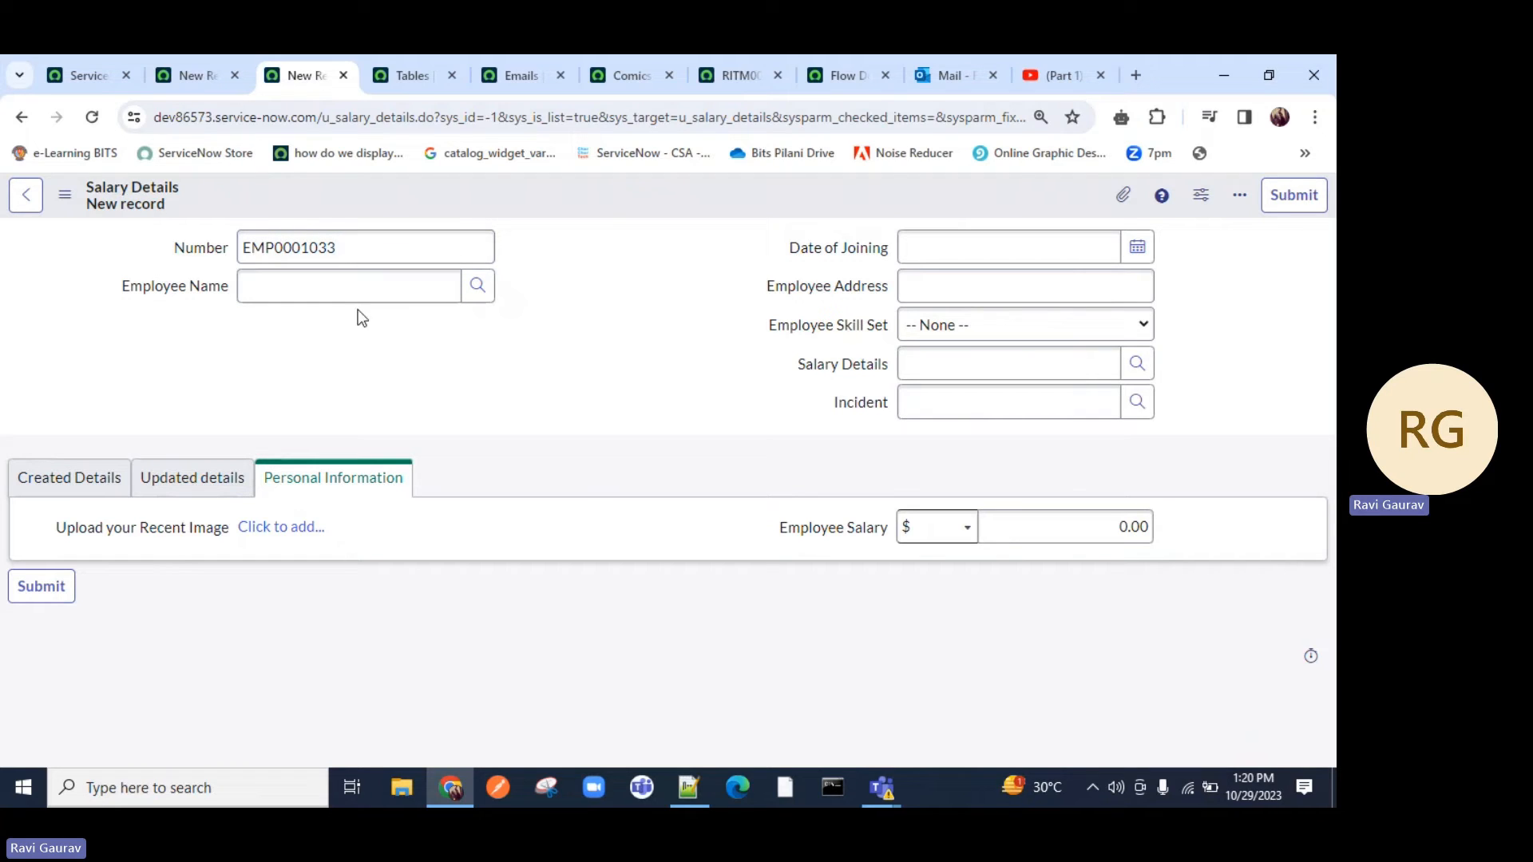
pyautogui.rightClick(166, 290)
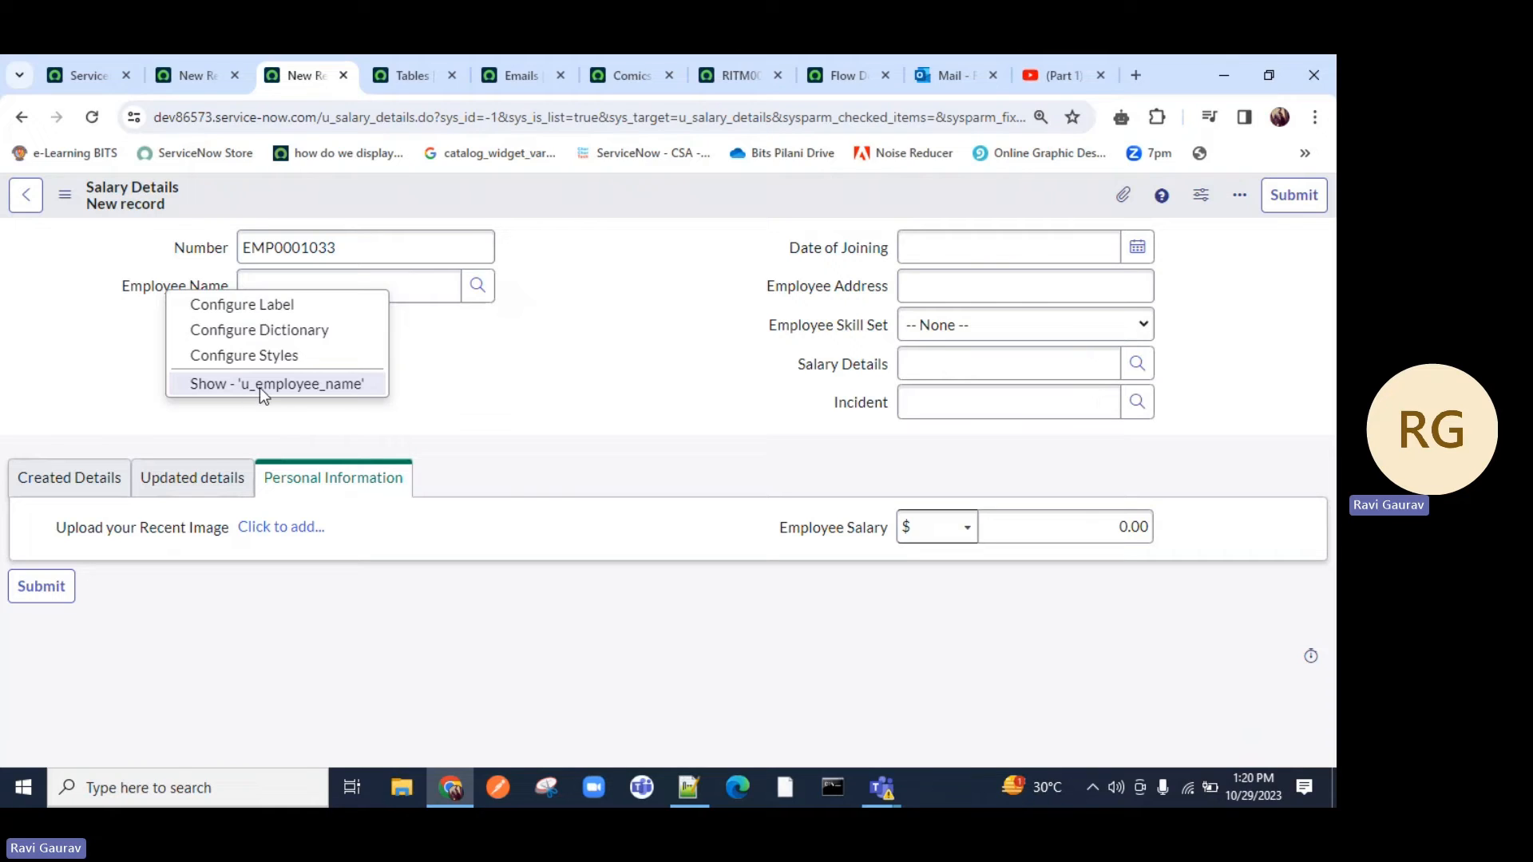
pyautogui.click(432, 392)
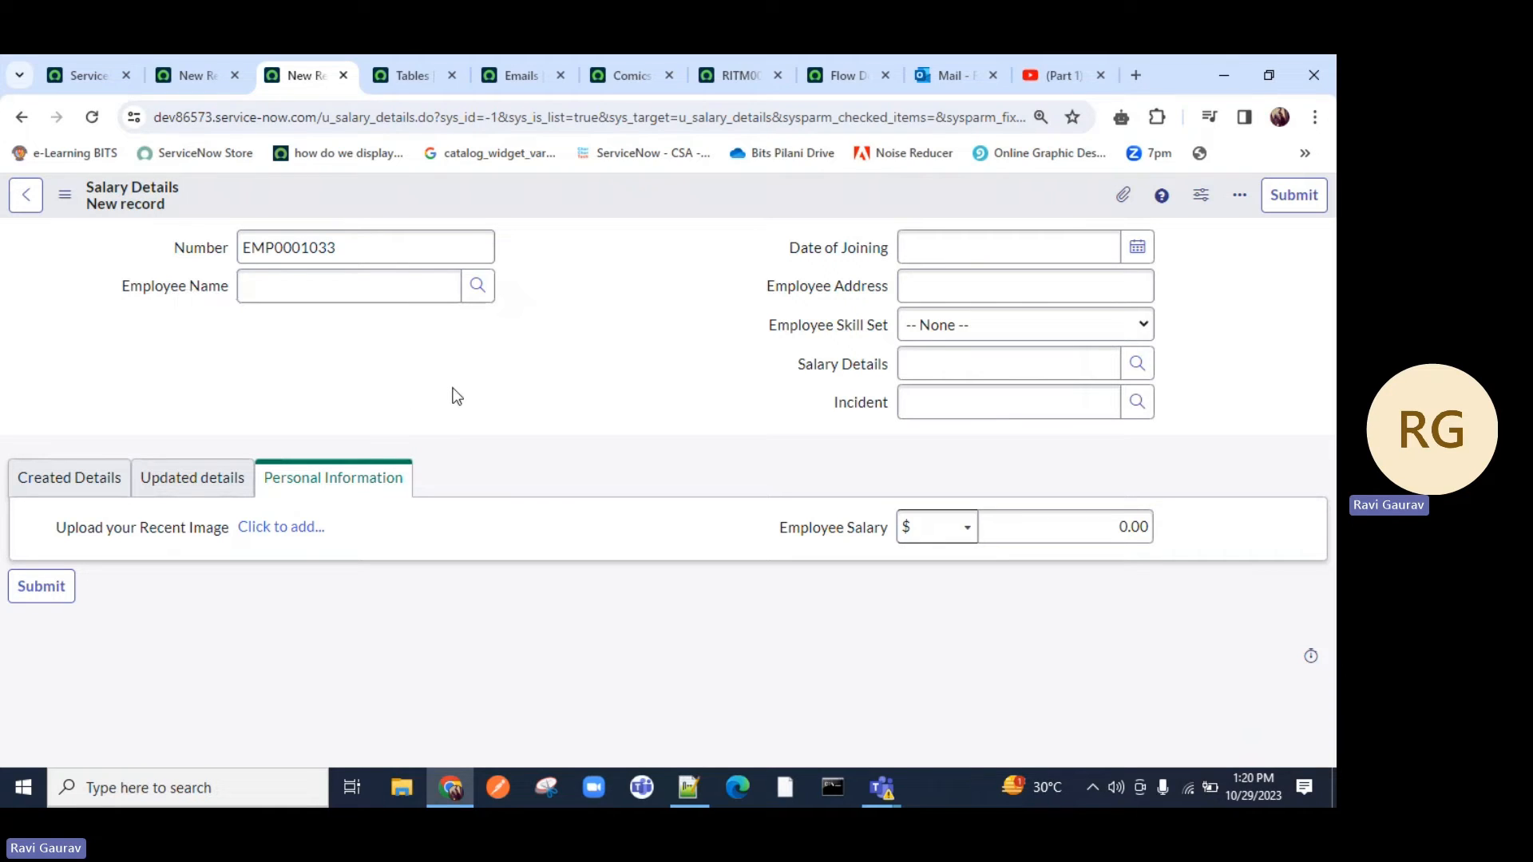
# Step: Examine the SN Utils - Tools for ServiceNow entry among the browser's installed extensions and return to the Salary Details form
pyautogui.click(1315, 118)
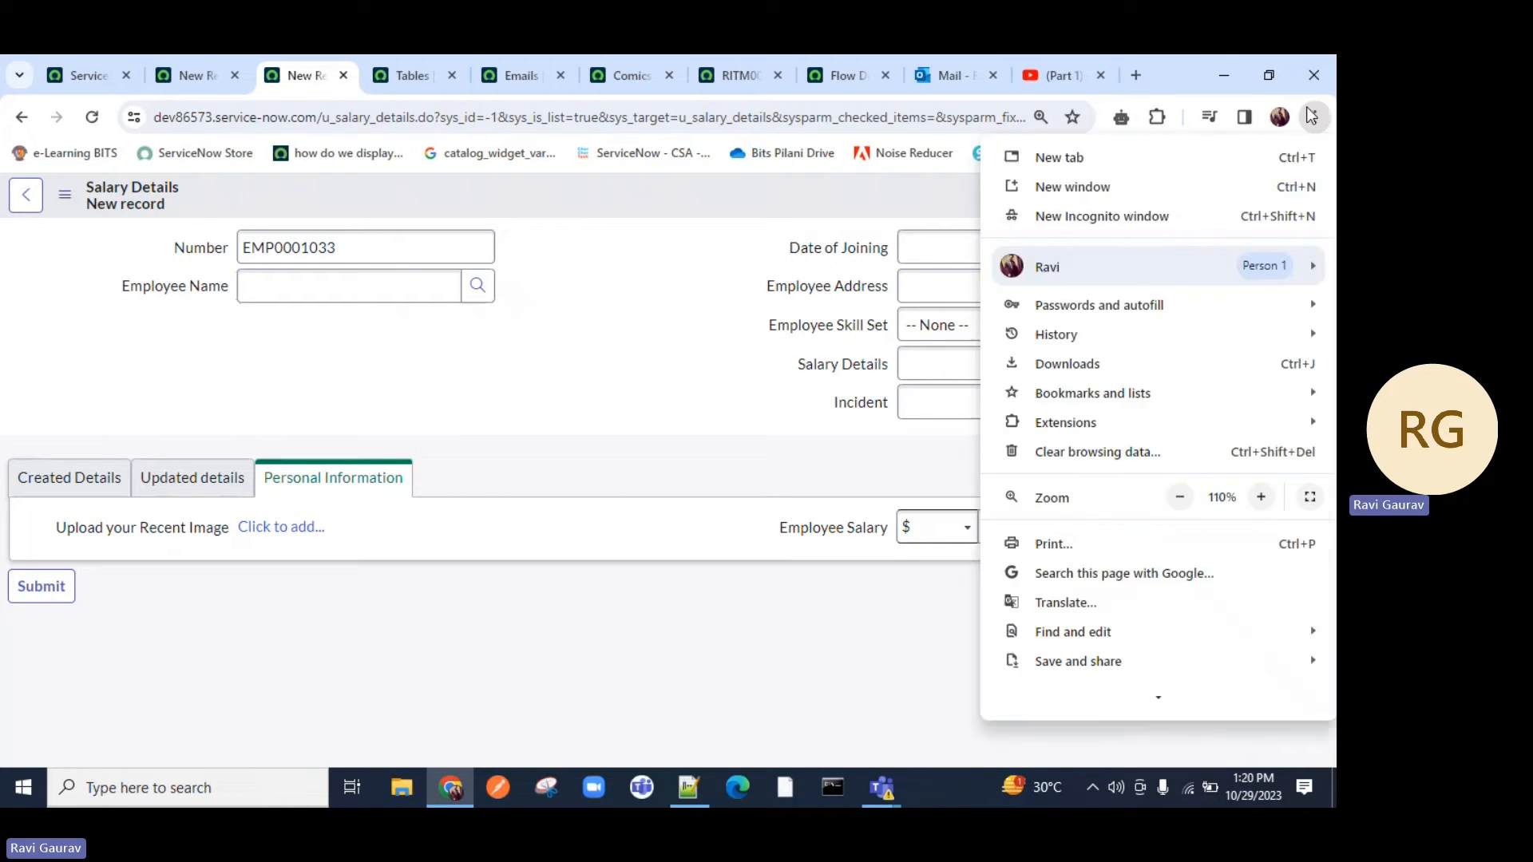
pyautogui.moveTo(1118, 419)
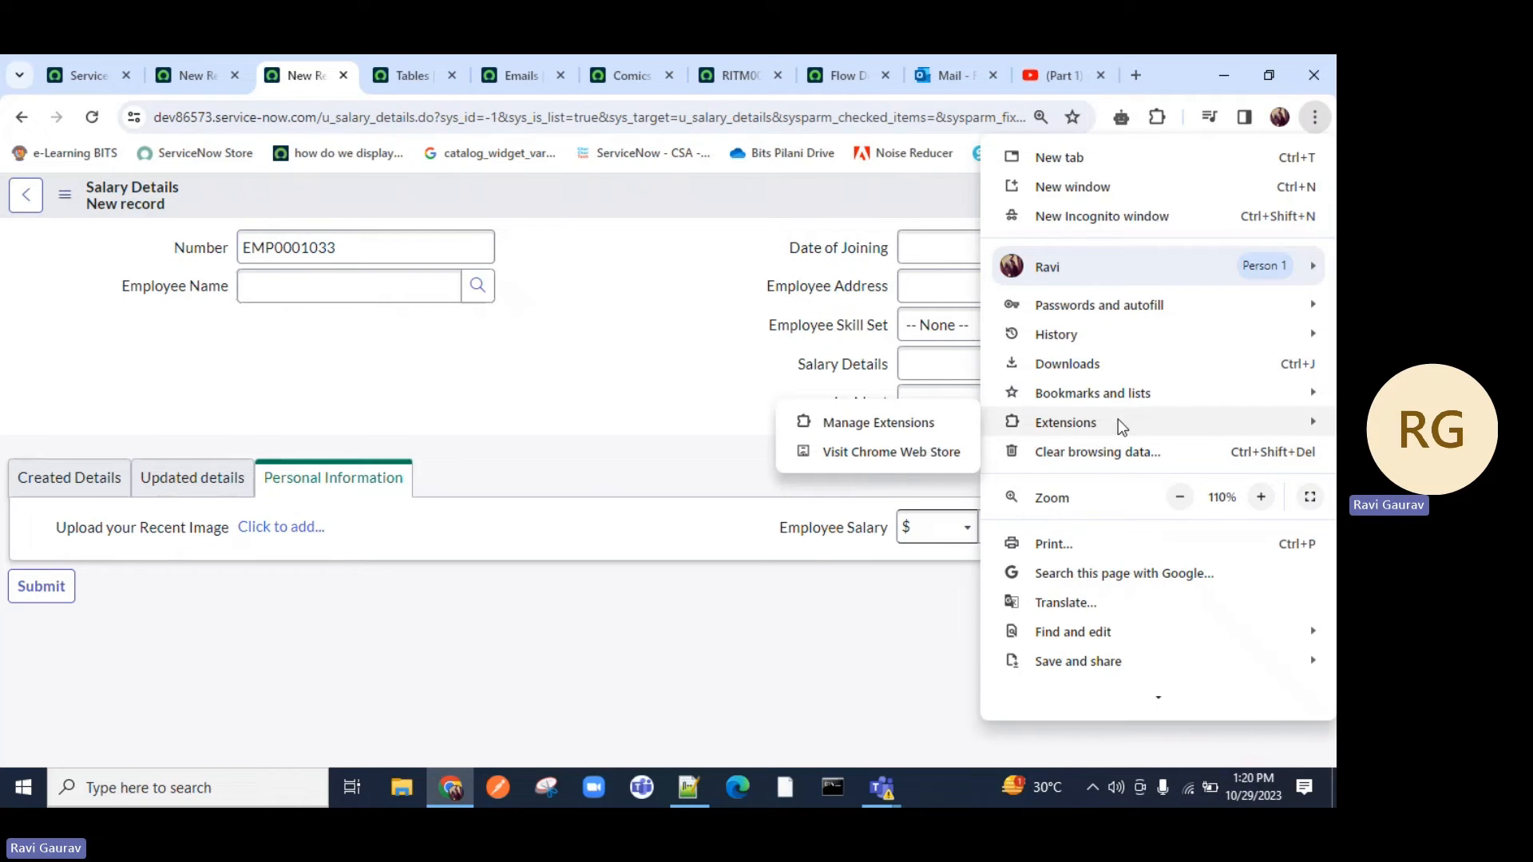
pyautogui.click(949, 428)
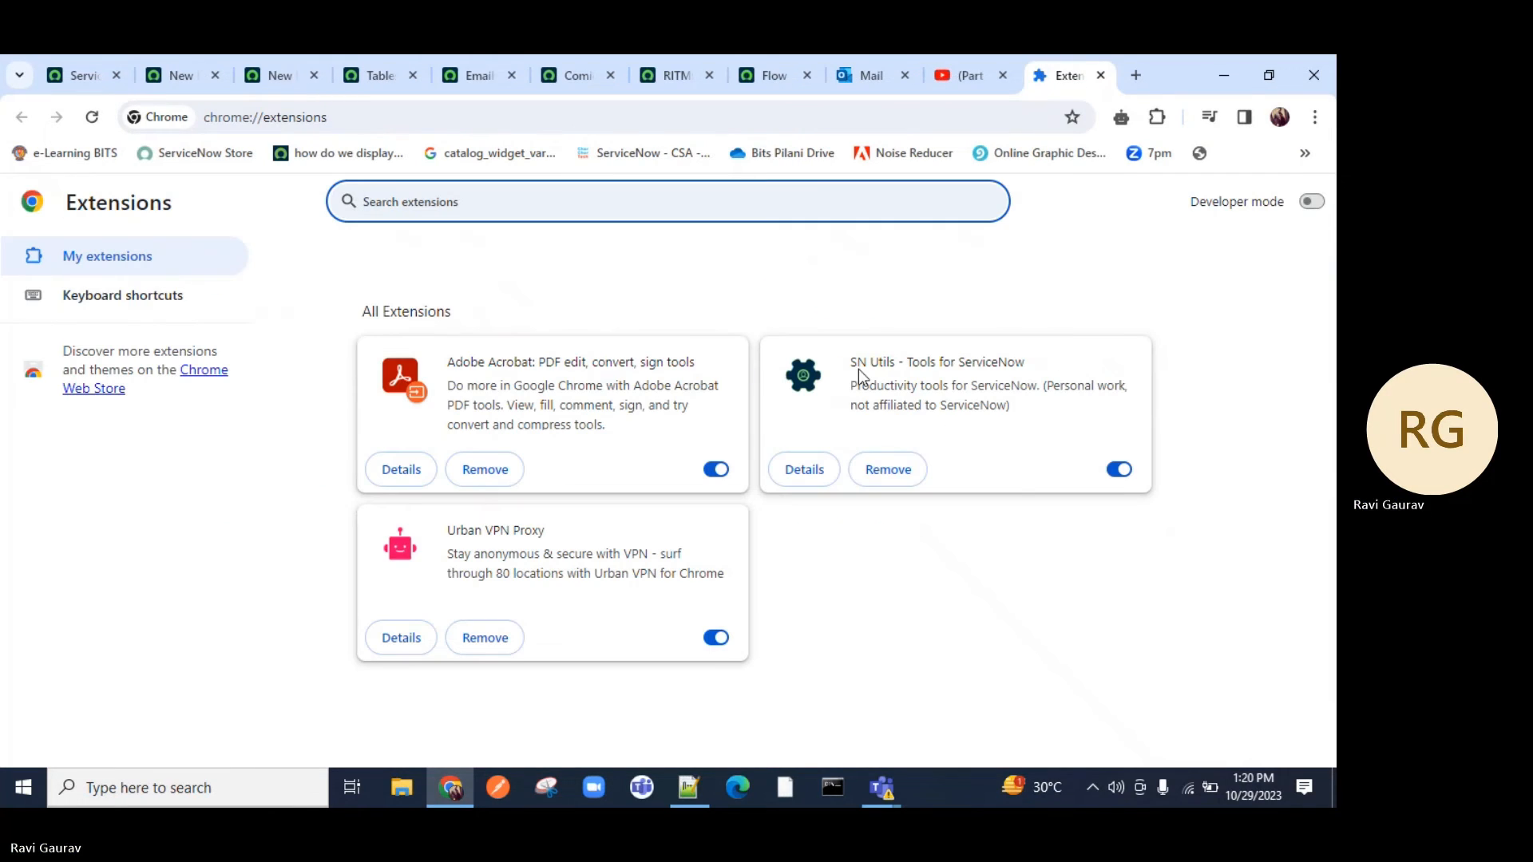
pyautogui.moveTo(851, 363); pyautogui.dragTo(1042, 376)
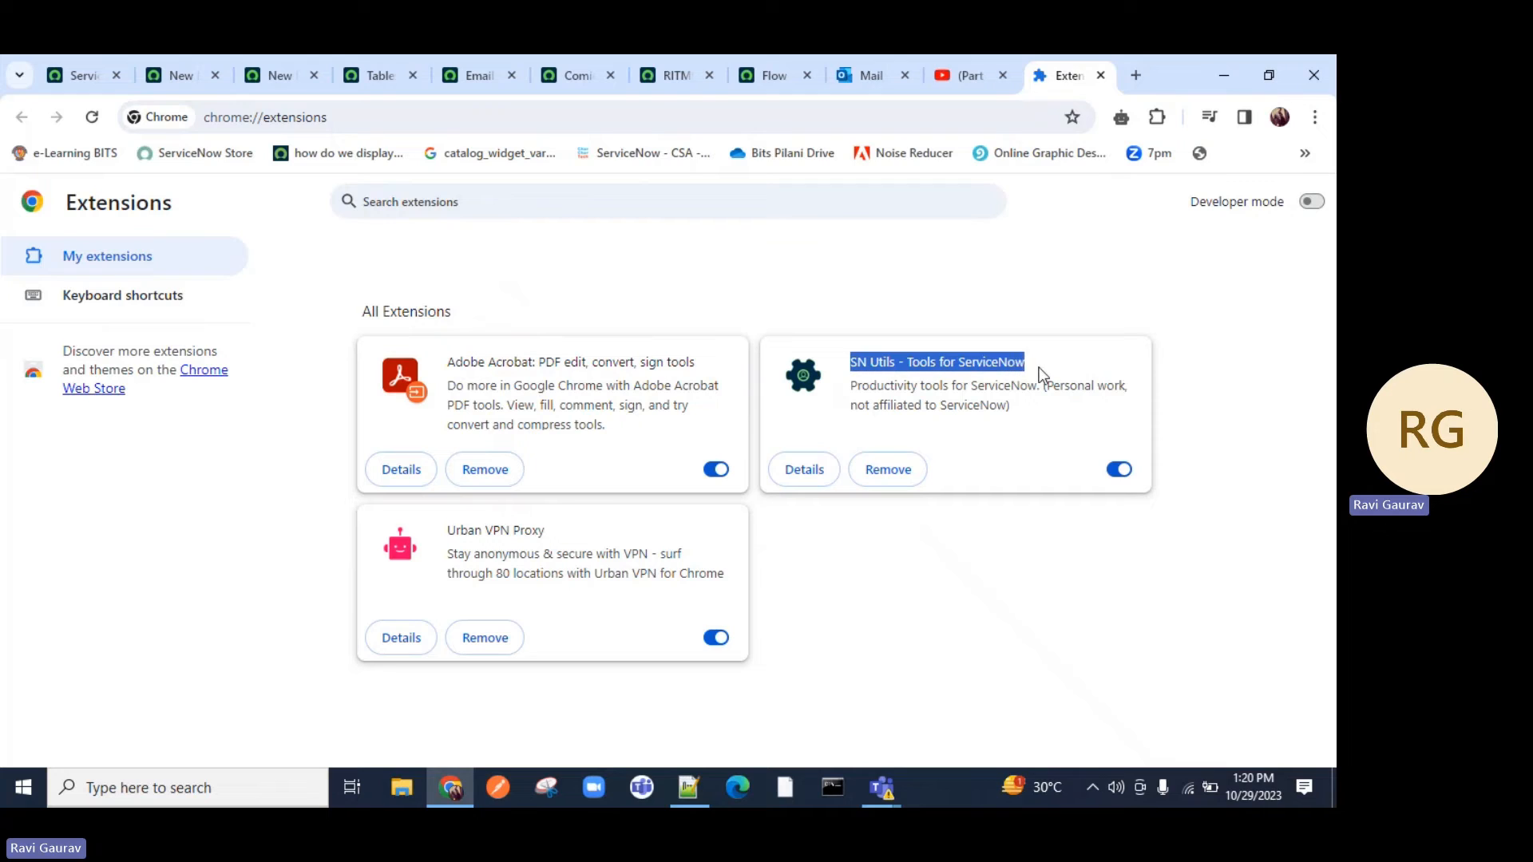
pyautogui.click(1101, 75)
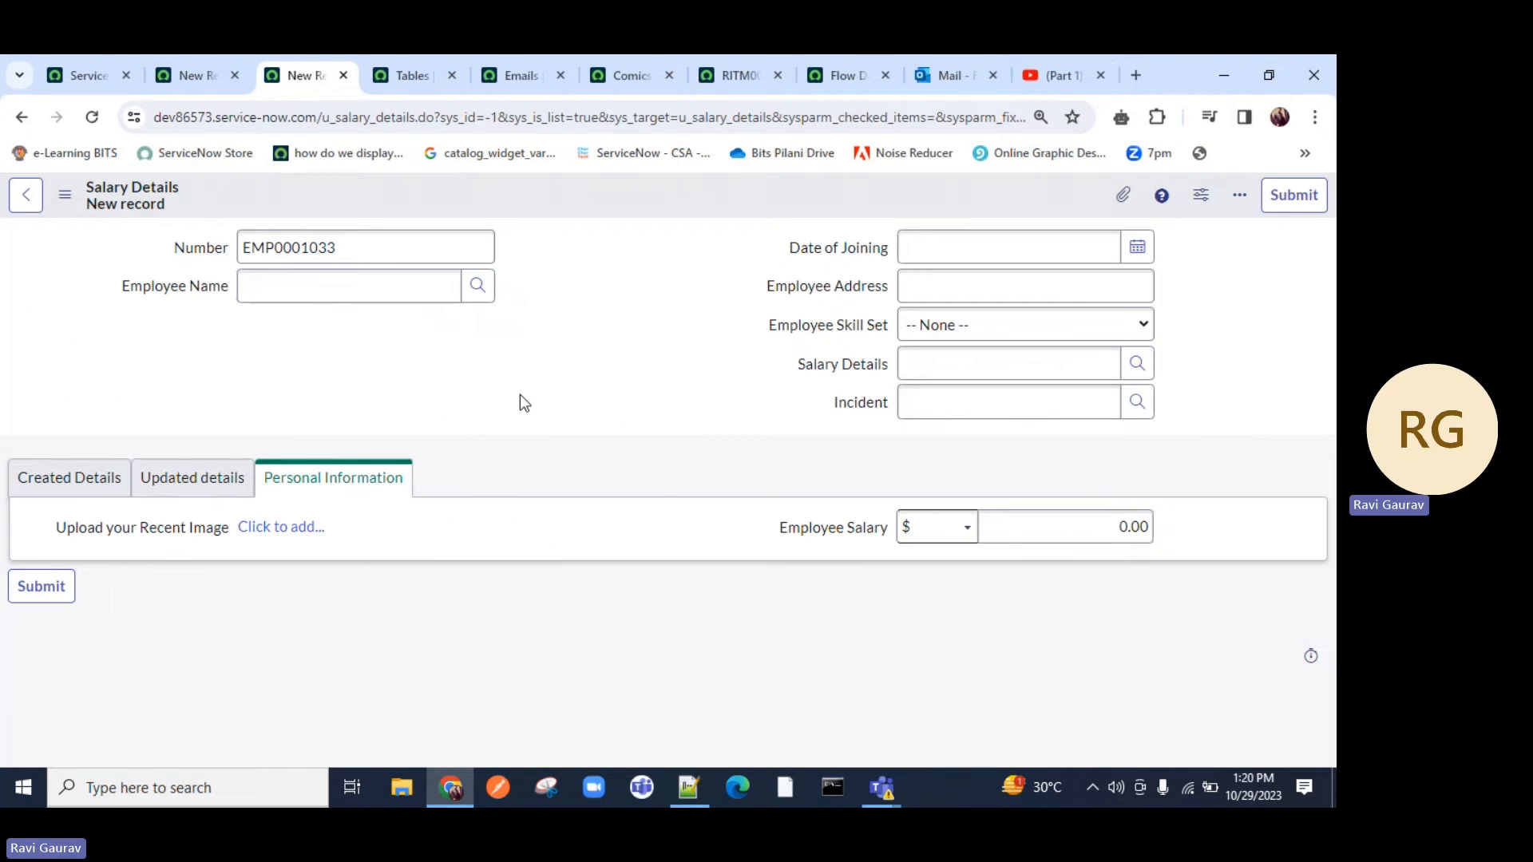
# Step: Show the Salary Details form's technical names with the /tn slash command and copy u_employee_name
pyautogui.press('/')
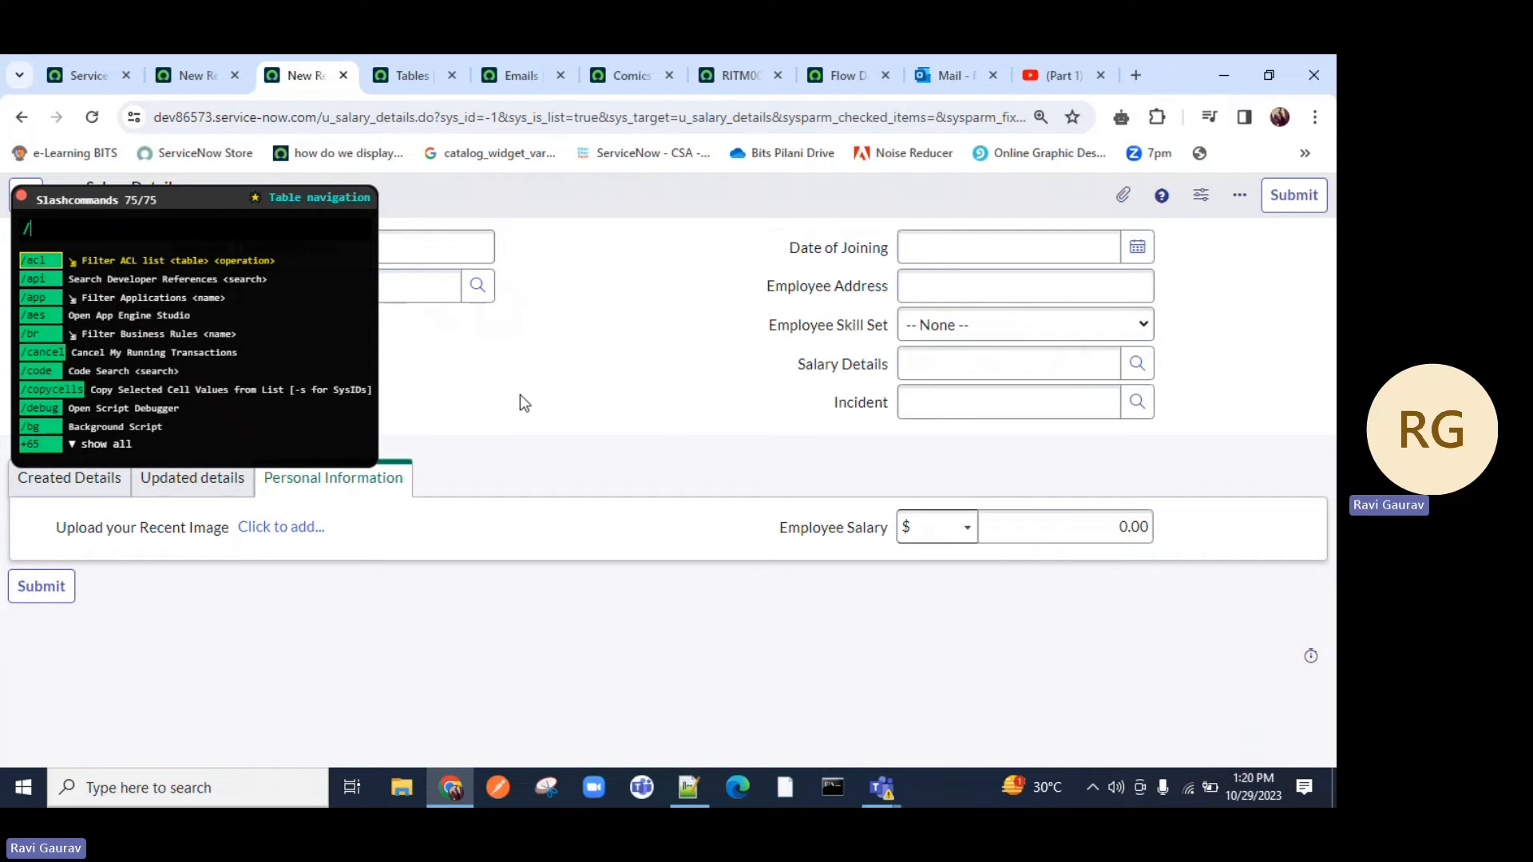
pyautogui.write('tn')
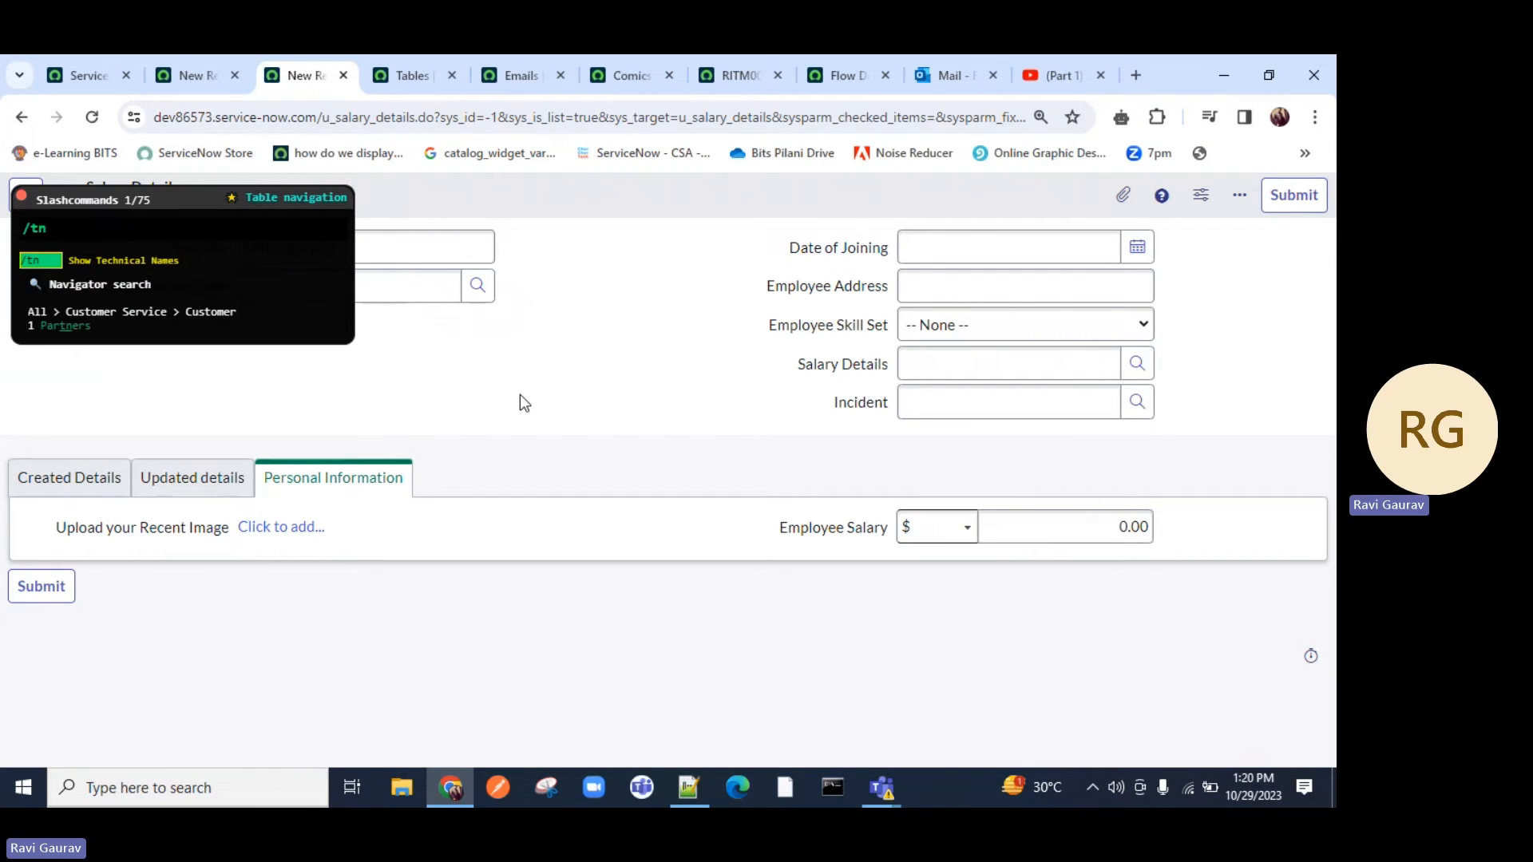
pyautogui.press('Return')
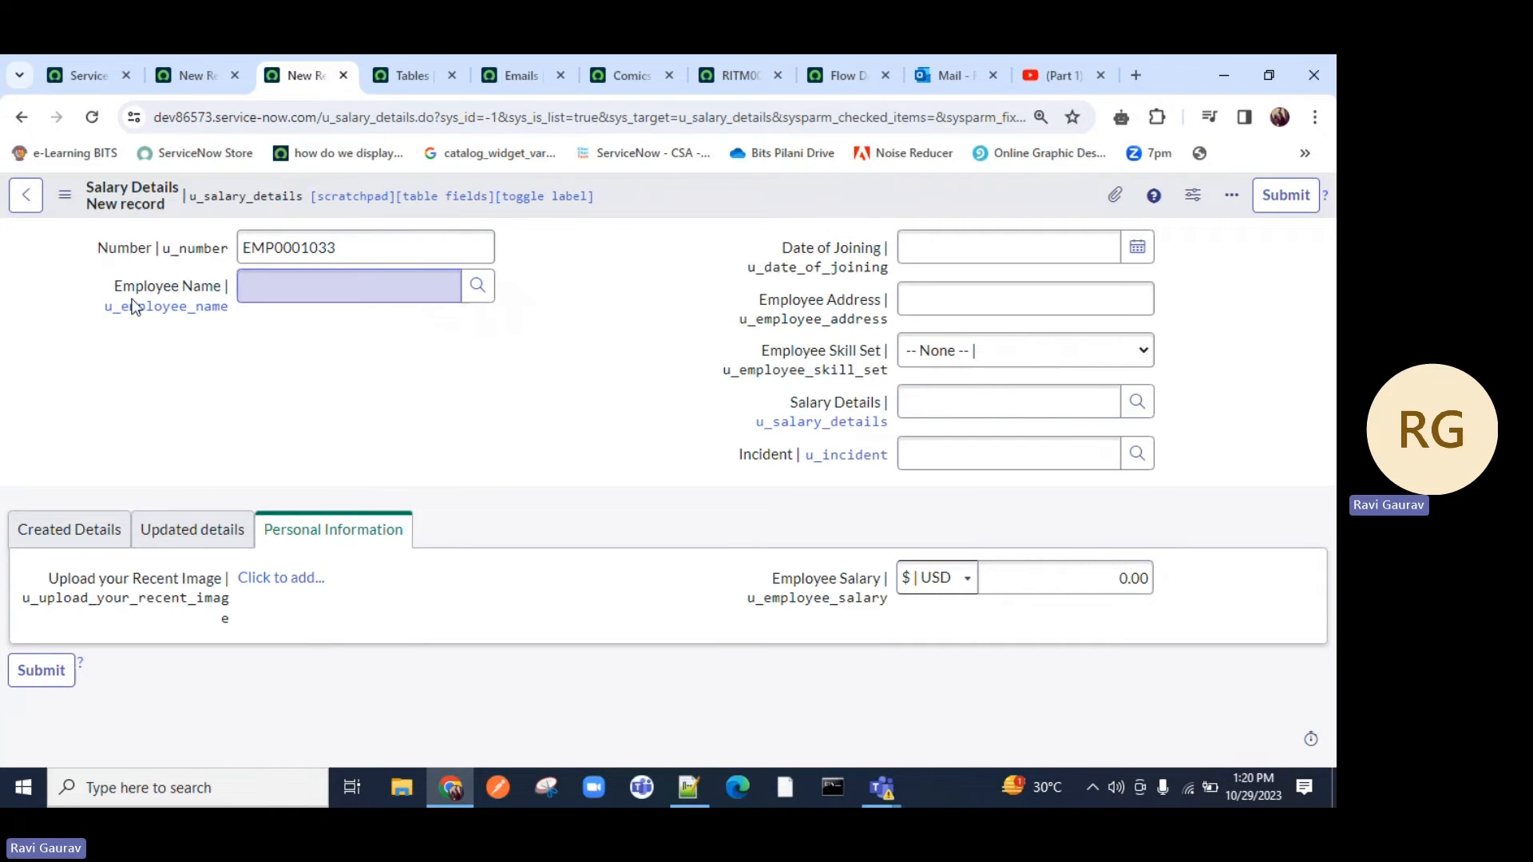
pyautogui.doubleClick(228, 318)
pyautogui.hotkey('ctrl', 'c')
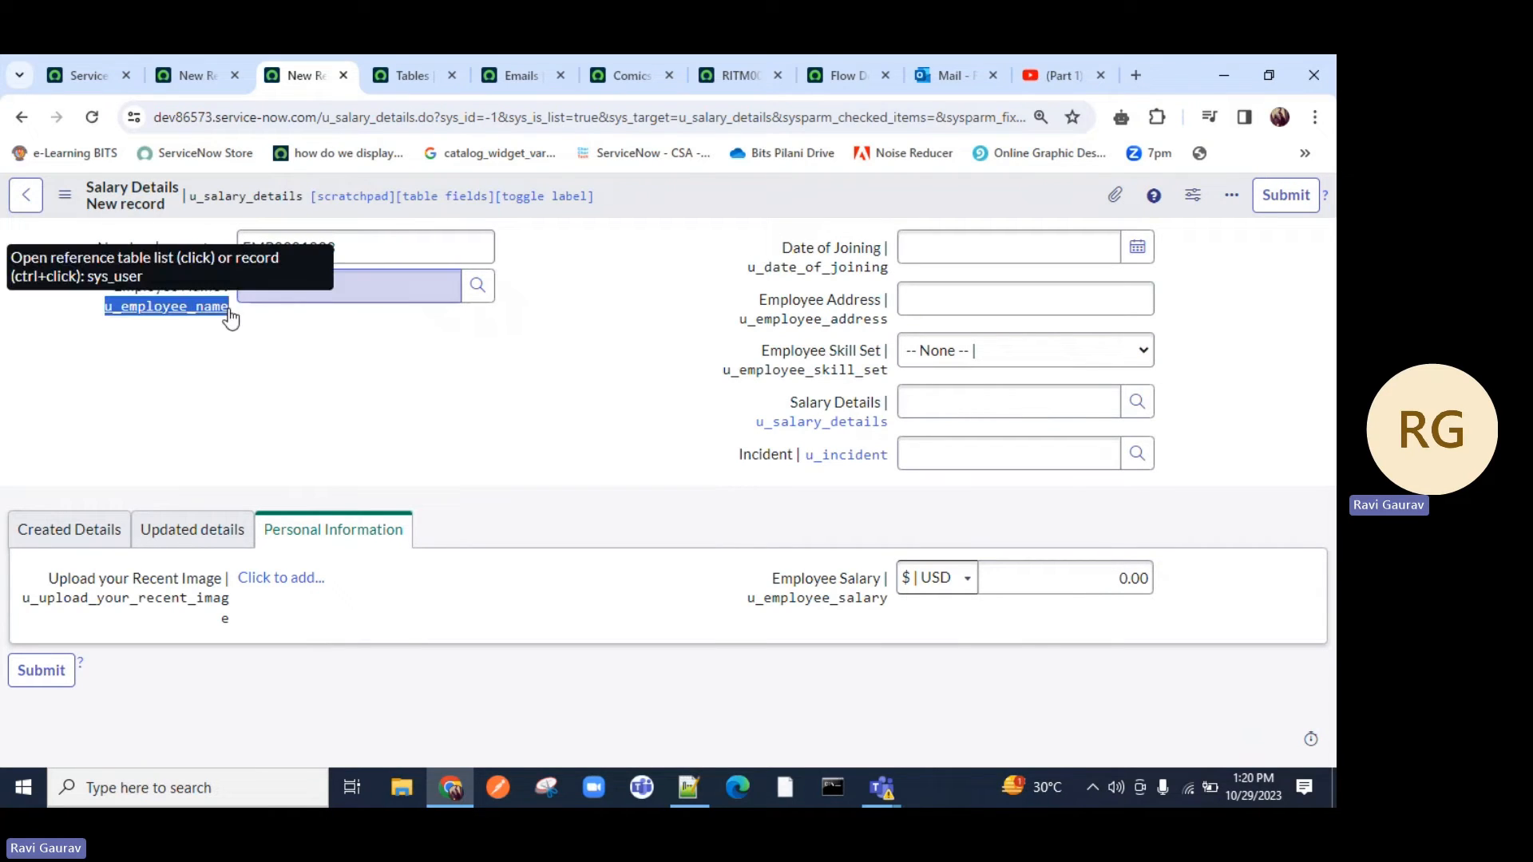
# Step: Paste u_employee_name between the greeting's braces in the message body and delete the hand-built variable after "Hi"
pyautogui.click(201, 78)
pyautogui.hotkey('ctrl', 'v')
pyautogui.scroll(-1, 274, 508)
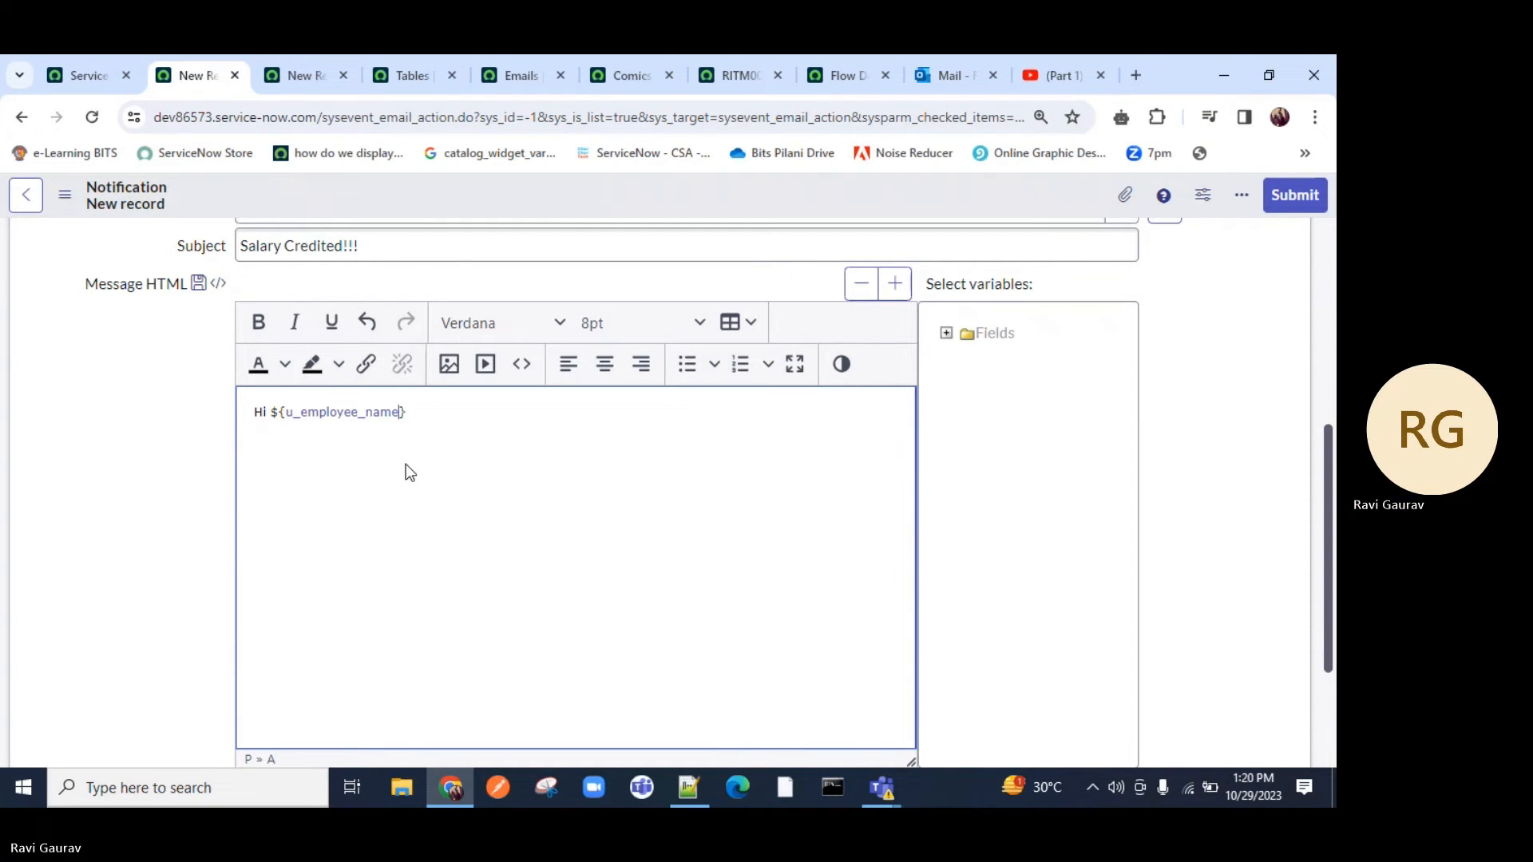
pyautogui.moveTo(456, 411); pyautogui.dragTo(272, 410)
pyautogui.press('BackSpace')
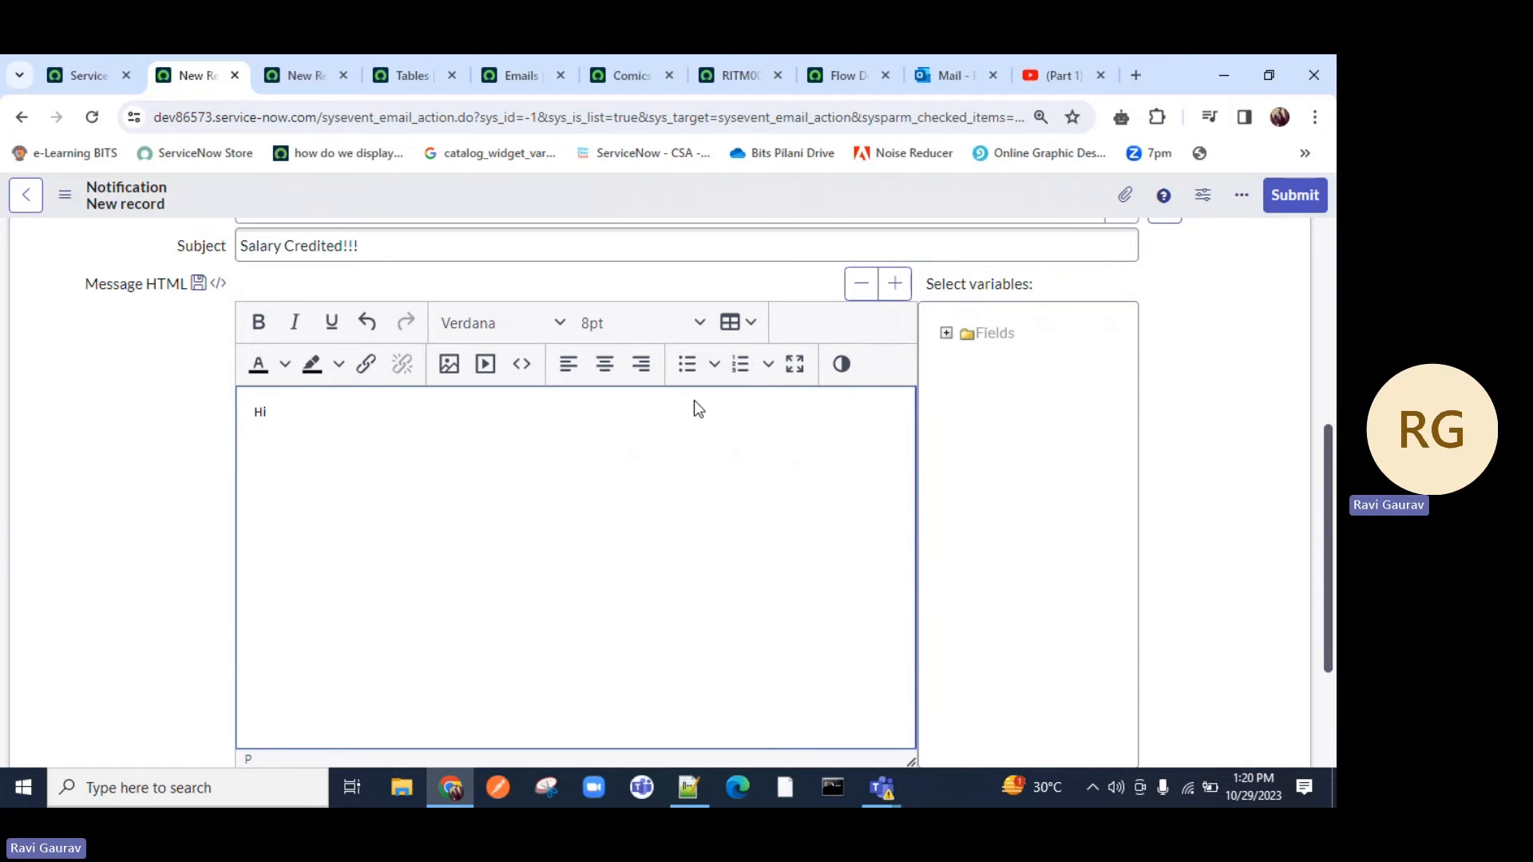
# Step: Insert the Employee Name field variable after "Hi" in the message and remove its "Employee Name:" label
pyautogui.scroll(5, 693, 400)
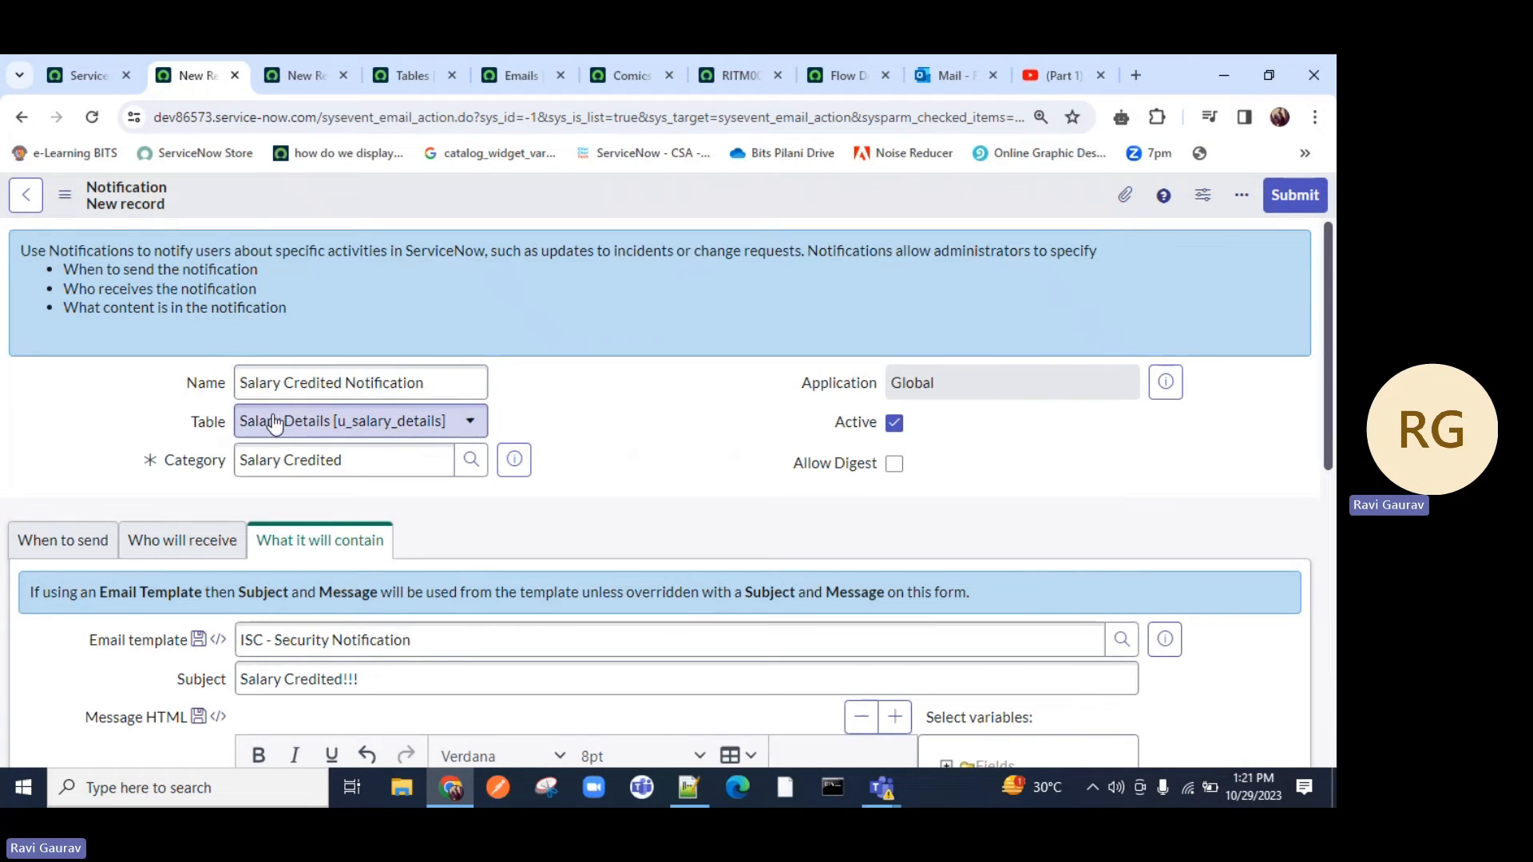
pyautogui.scroll(-2, 735, 409)
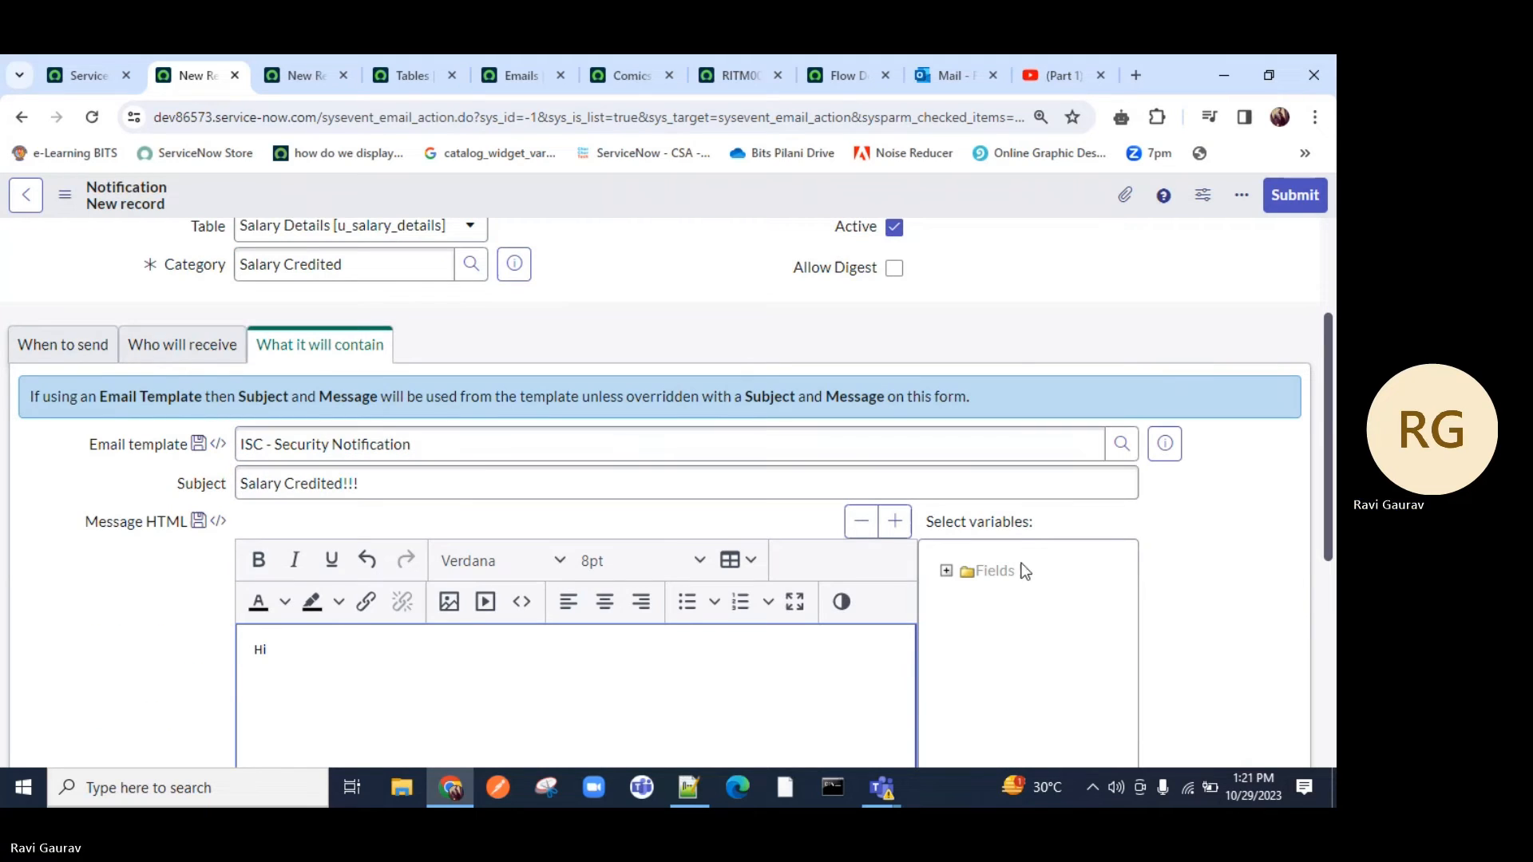
pyautogui.click(947, 572)
pyautogui.scroll(-2, 1029, 479)
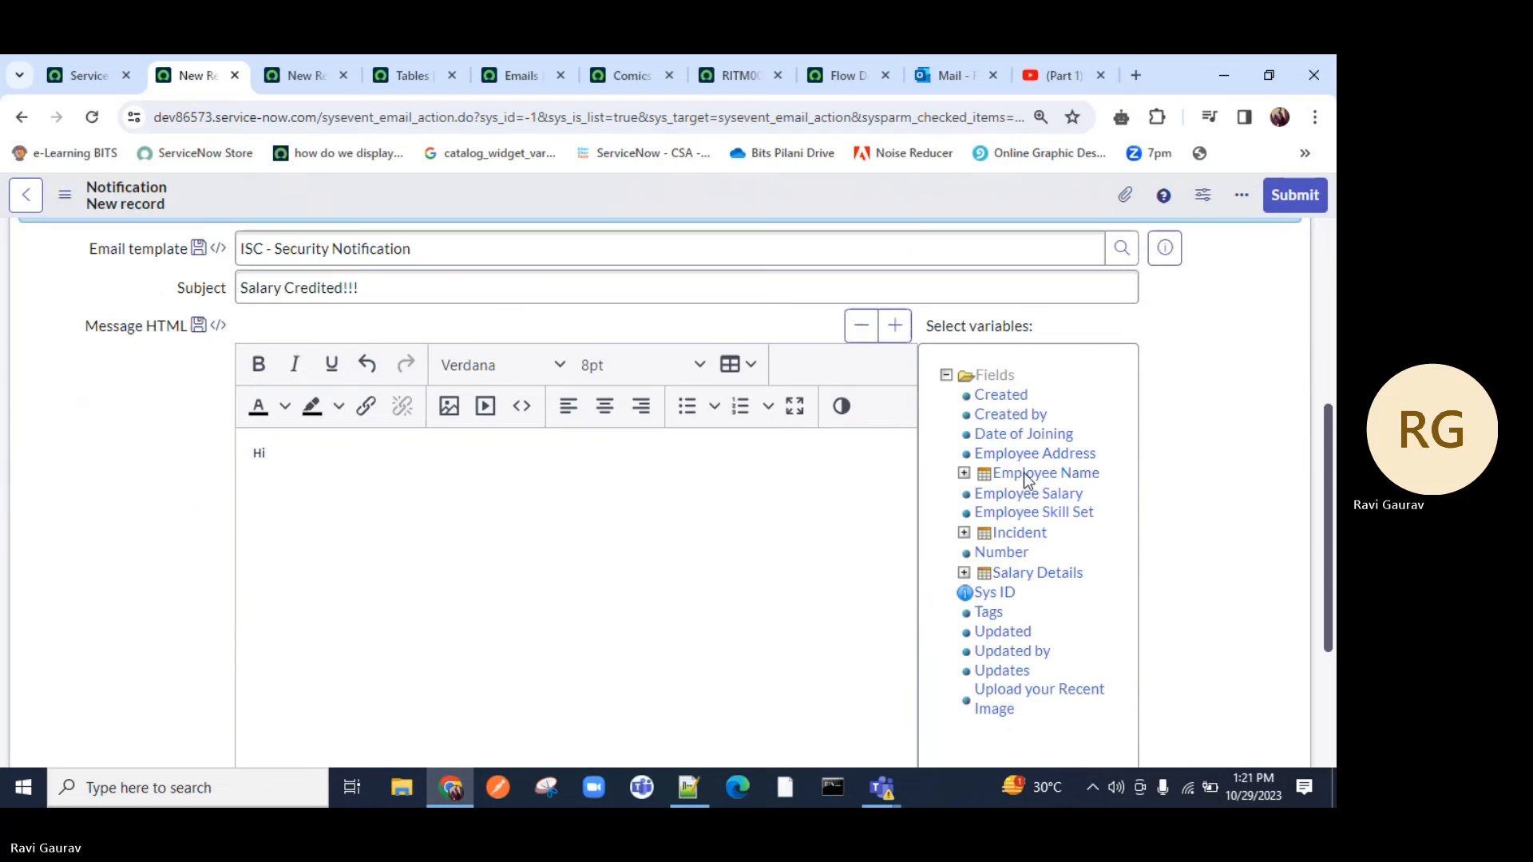
pyautogui.click(1041, 476)
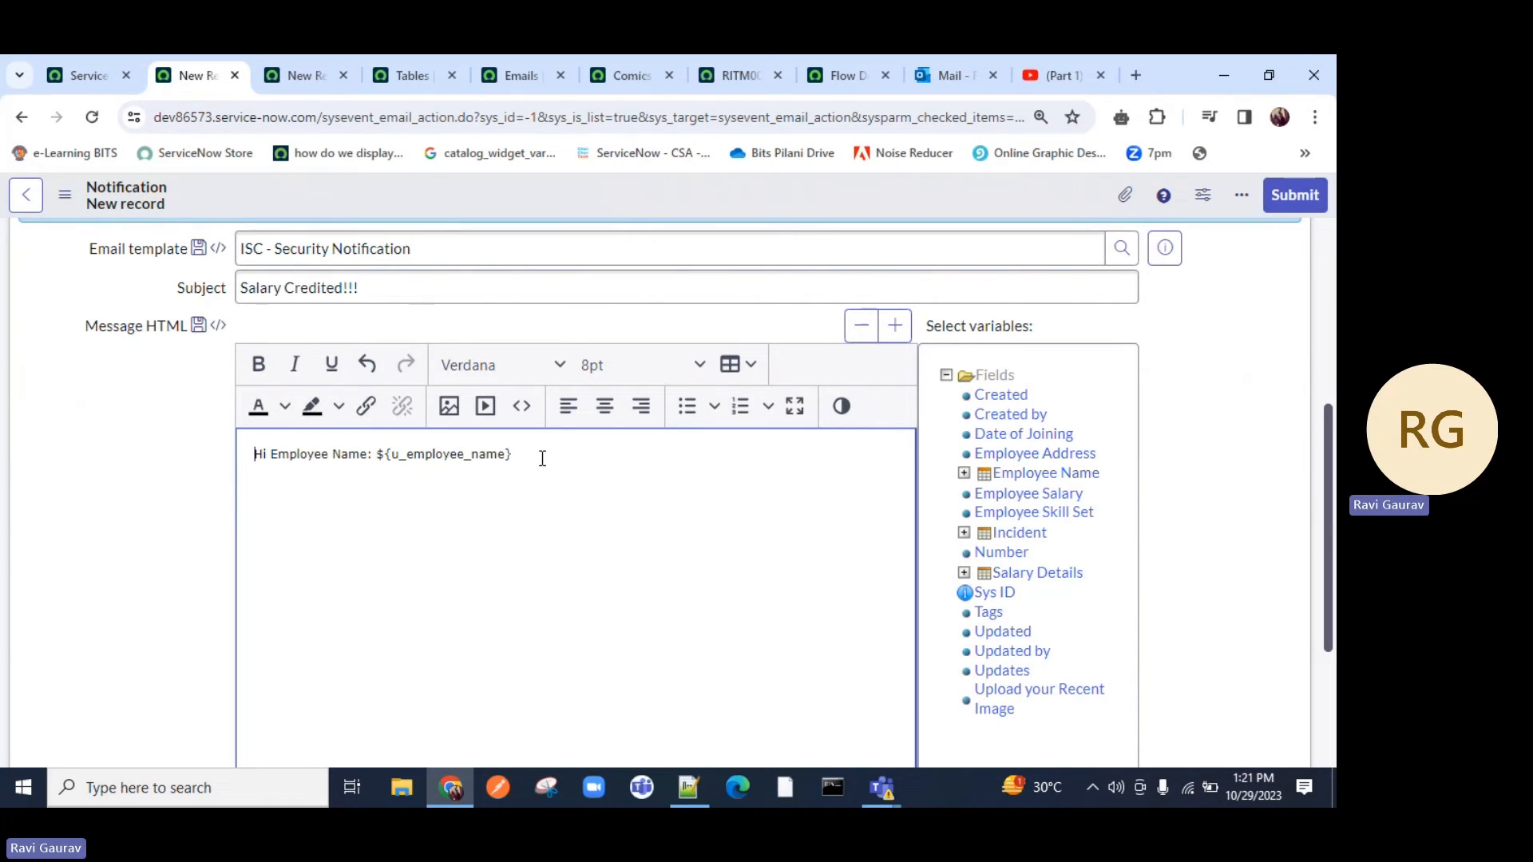
pyautogui.moveTo(372, 455); pyautogui.dragTo(272, 455)
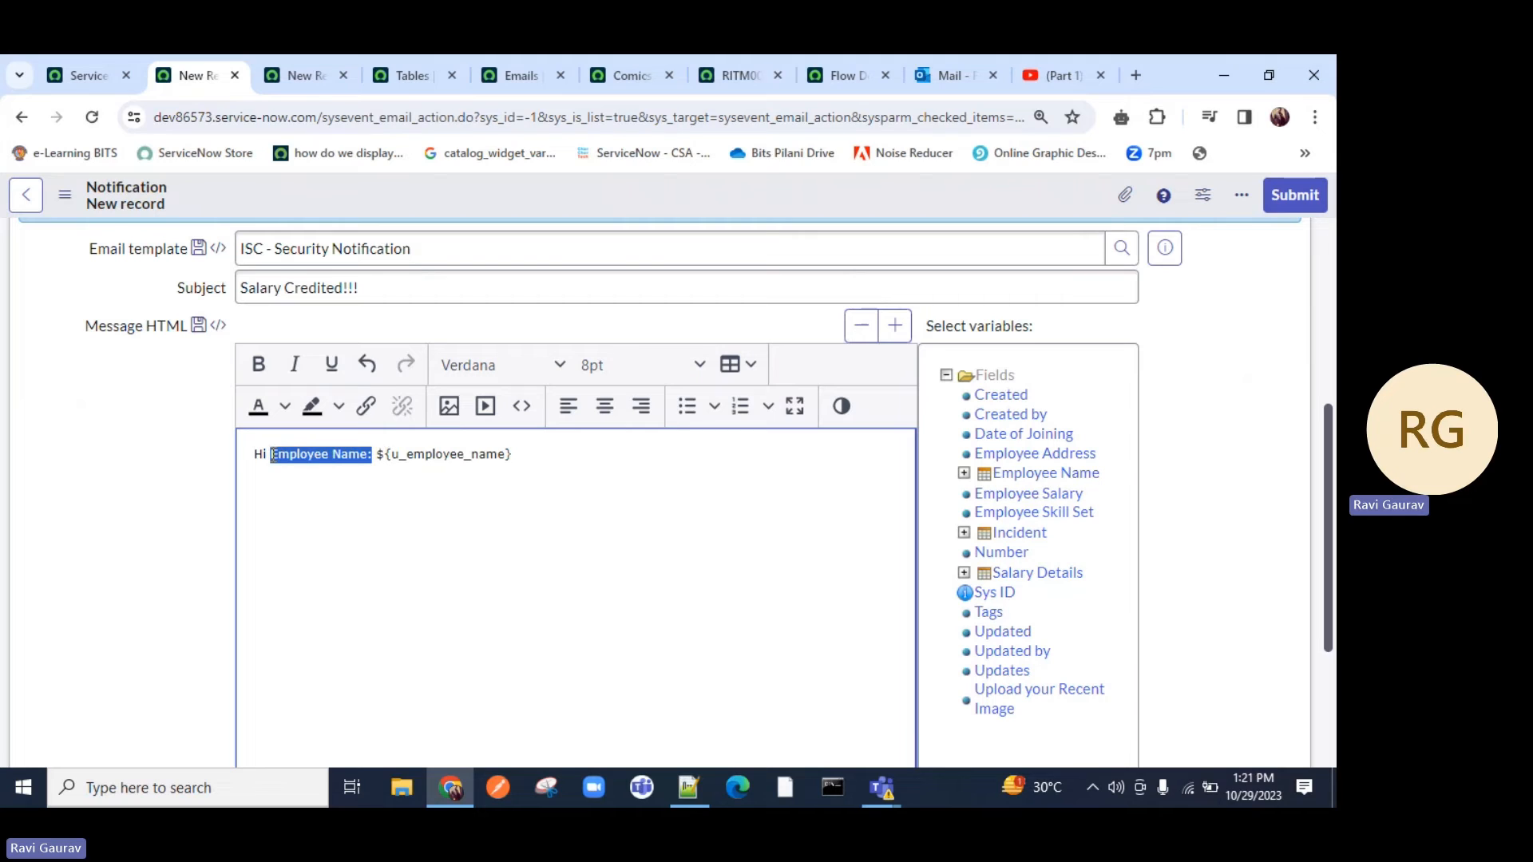
pyautogui.press('BackSpace')
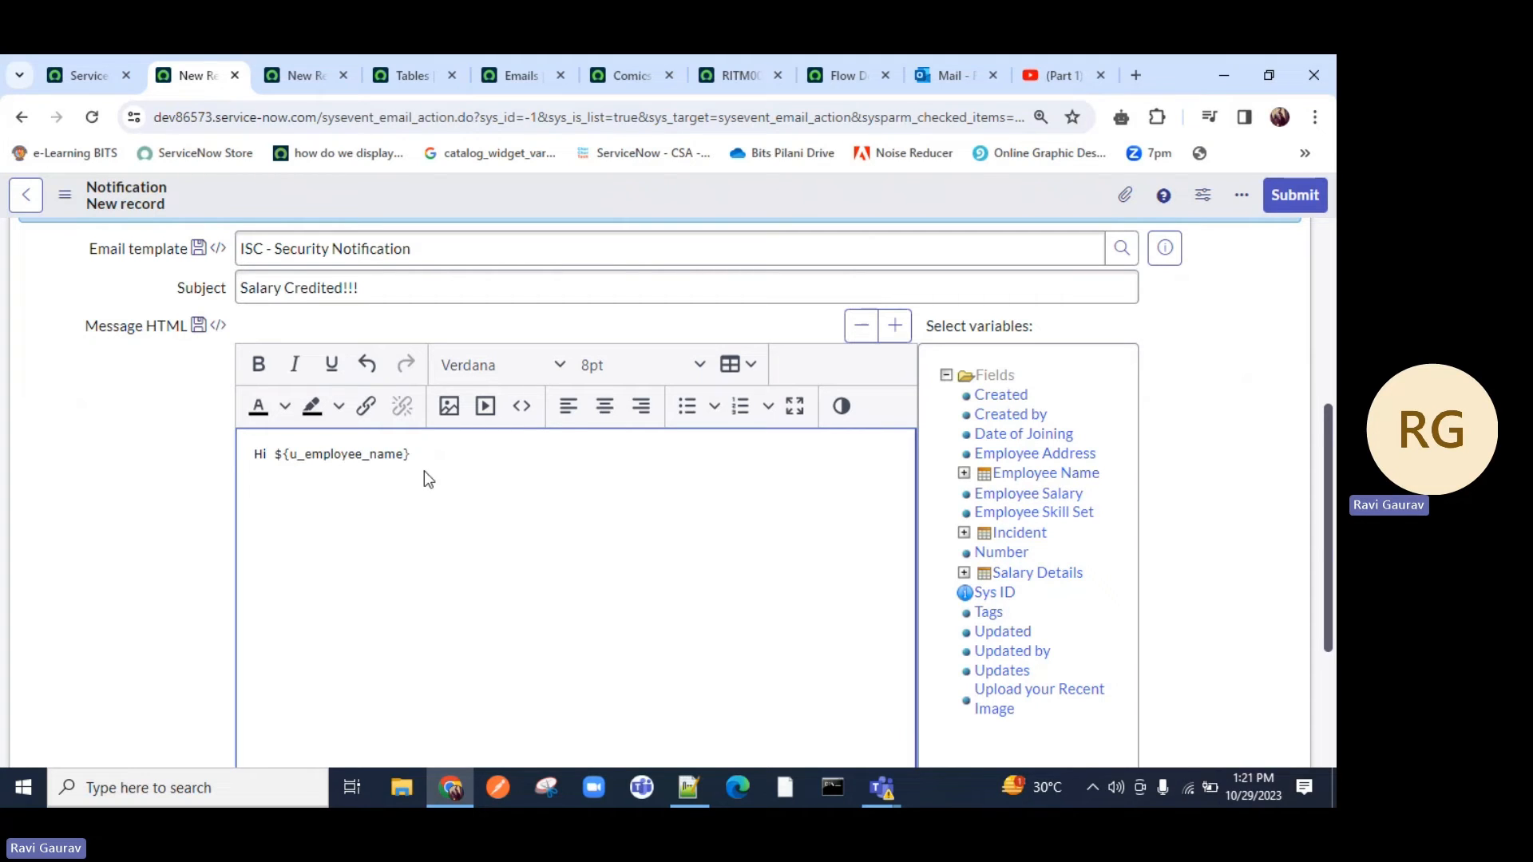
# Step: End the greeting with a comma and add the lines "Congratualations !! Salary has been credited to your Account." and "Please find the below details:-"
pyautogui.press('Return')
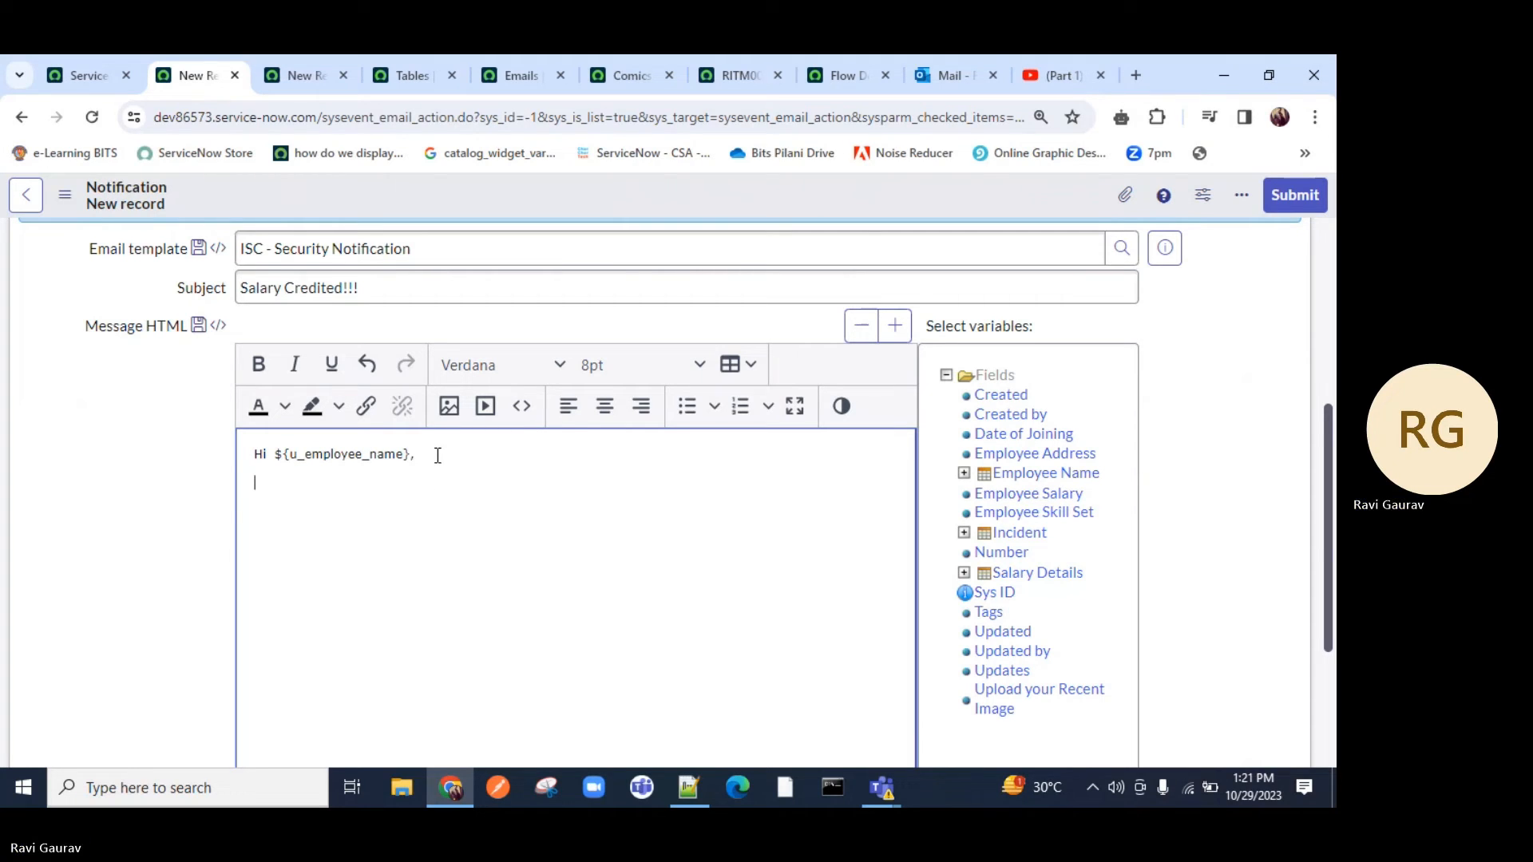
pyautogui.write('Cong')
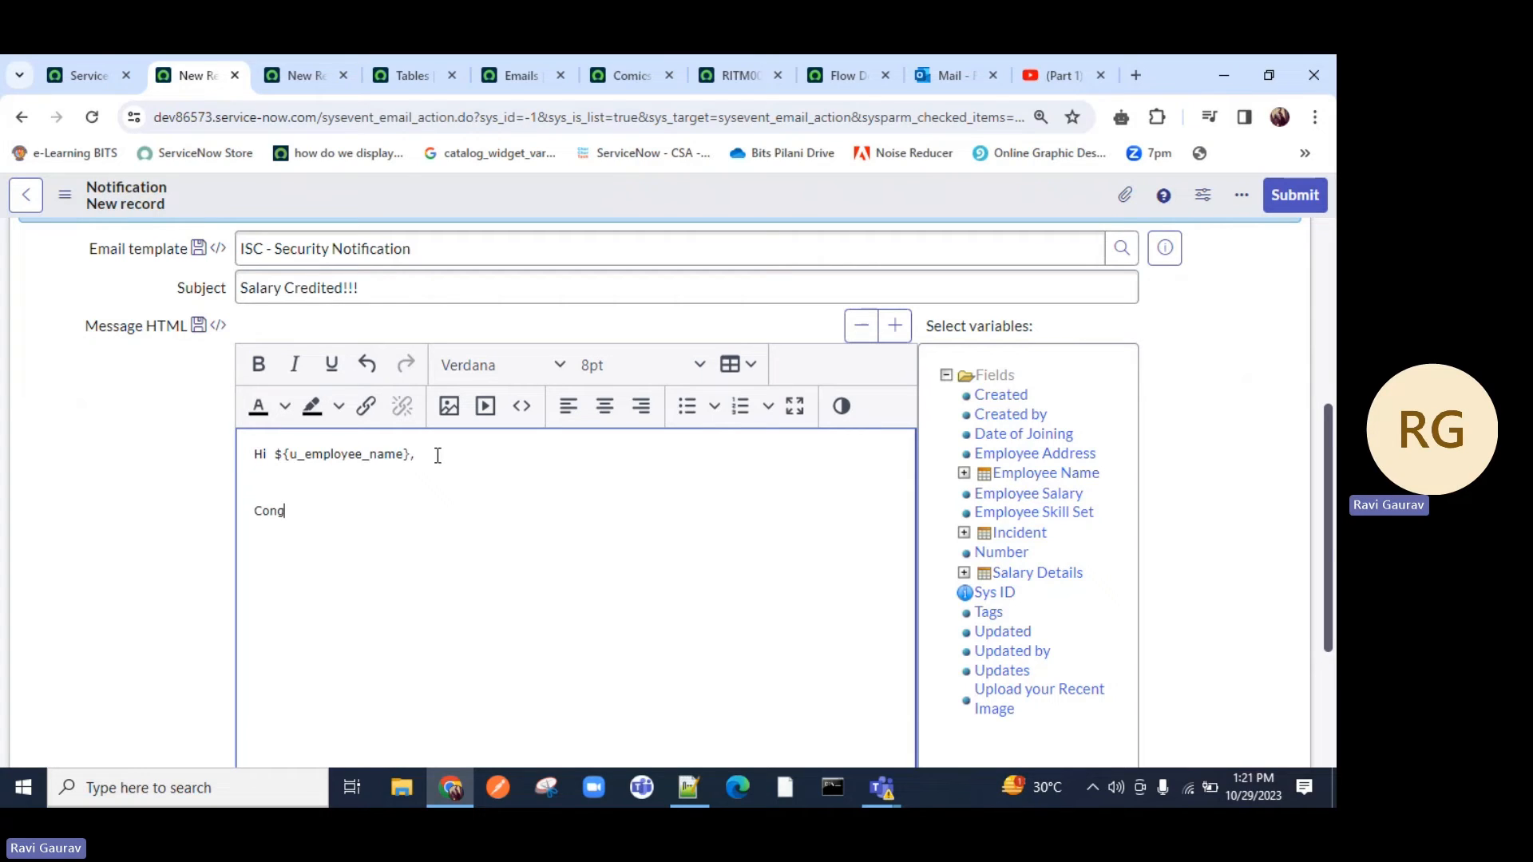
pyautogui.write('ratual')
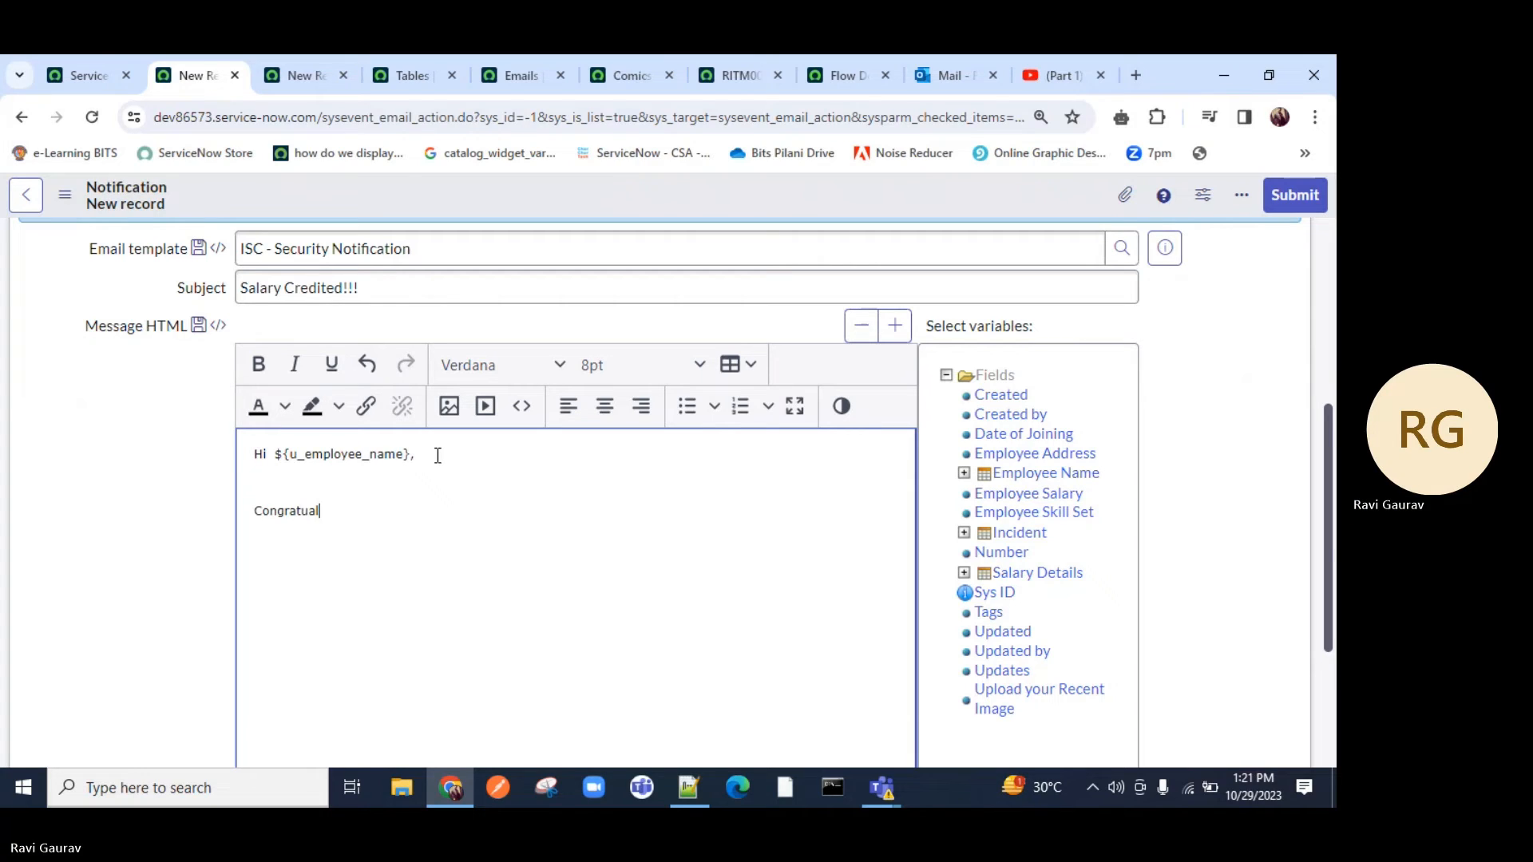
pyautogui.write('ations !! Salary has b')
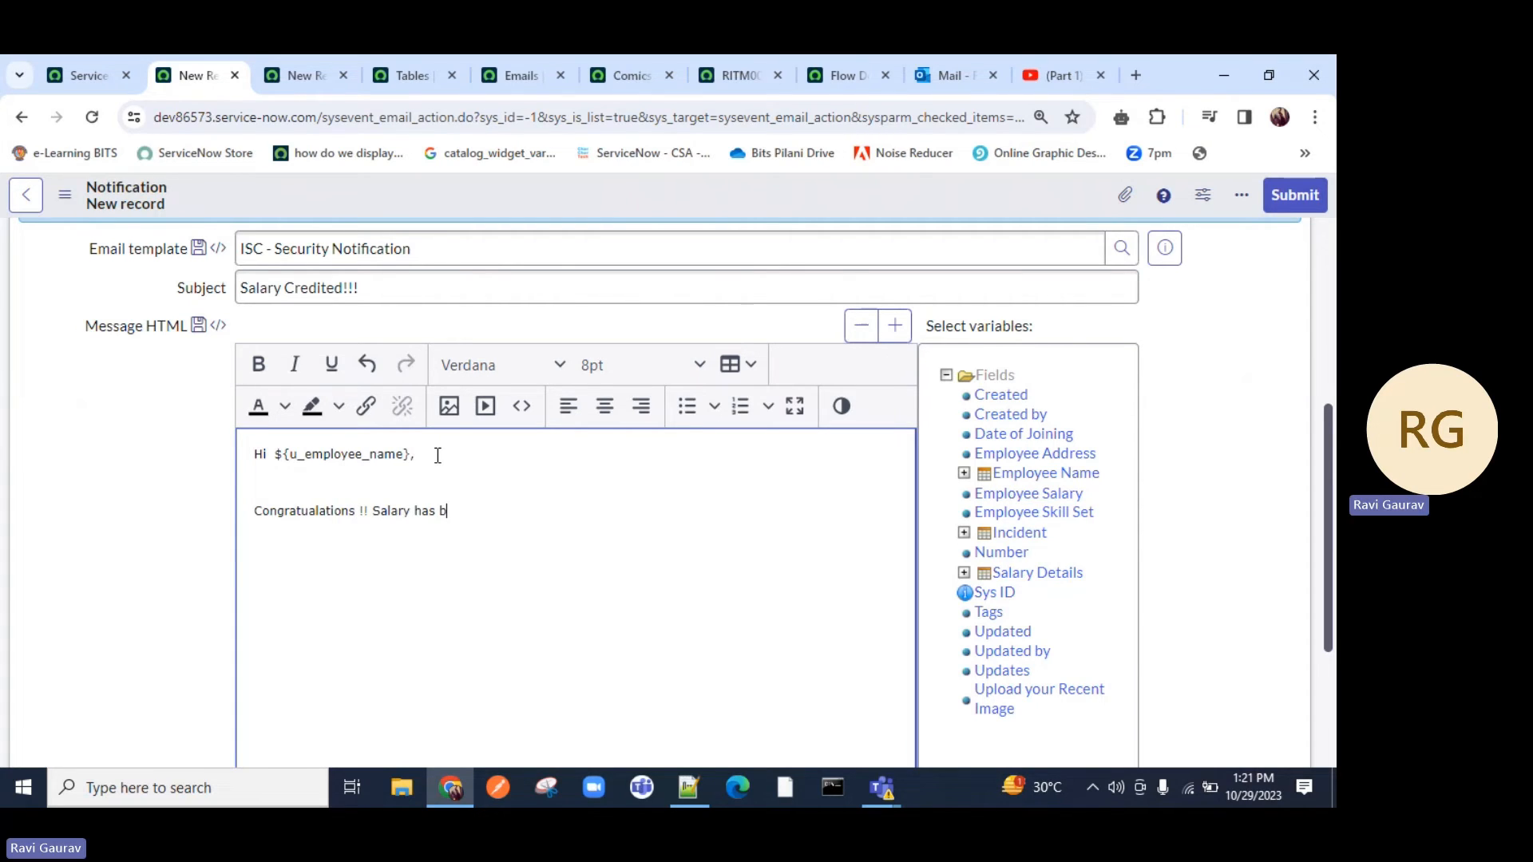
pyautogui.write('een credited to you')
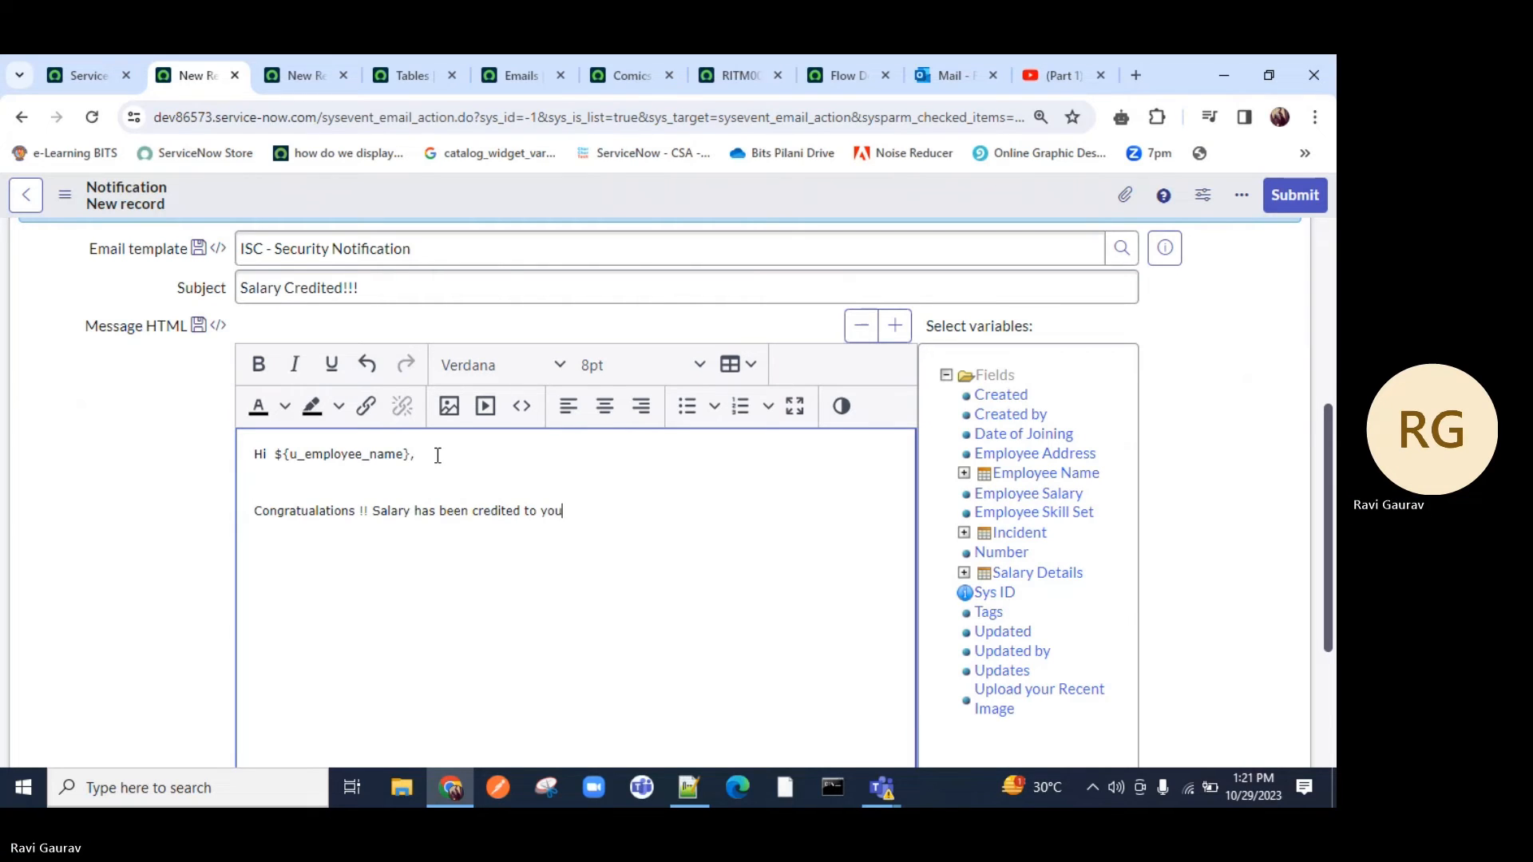
pyautogui.write('r Account. ')
pyautogui.write('Please')
pyautogui.write(' find the be')
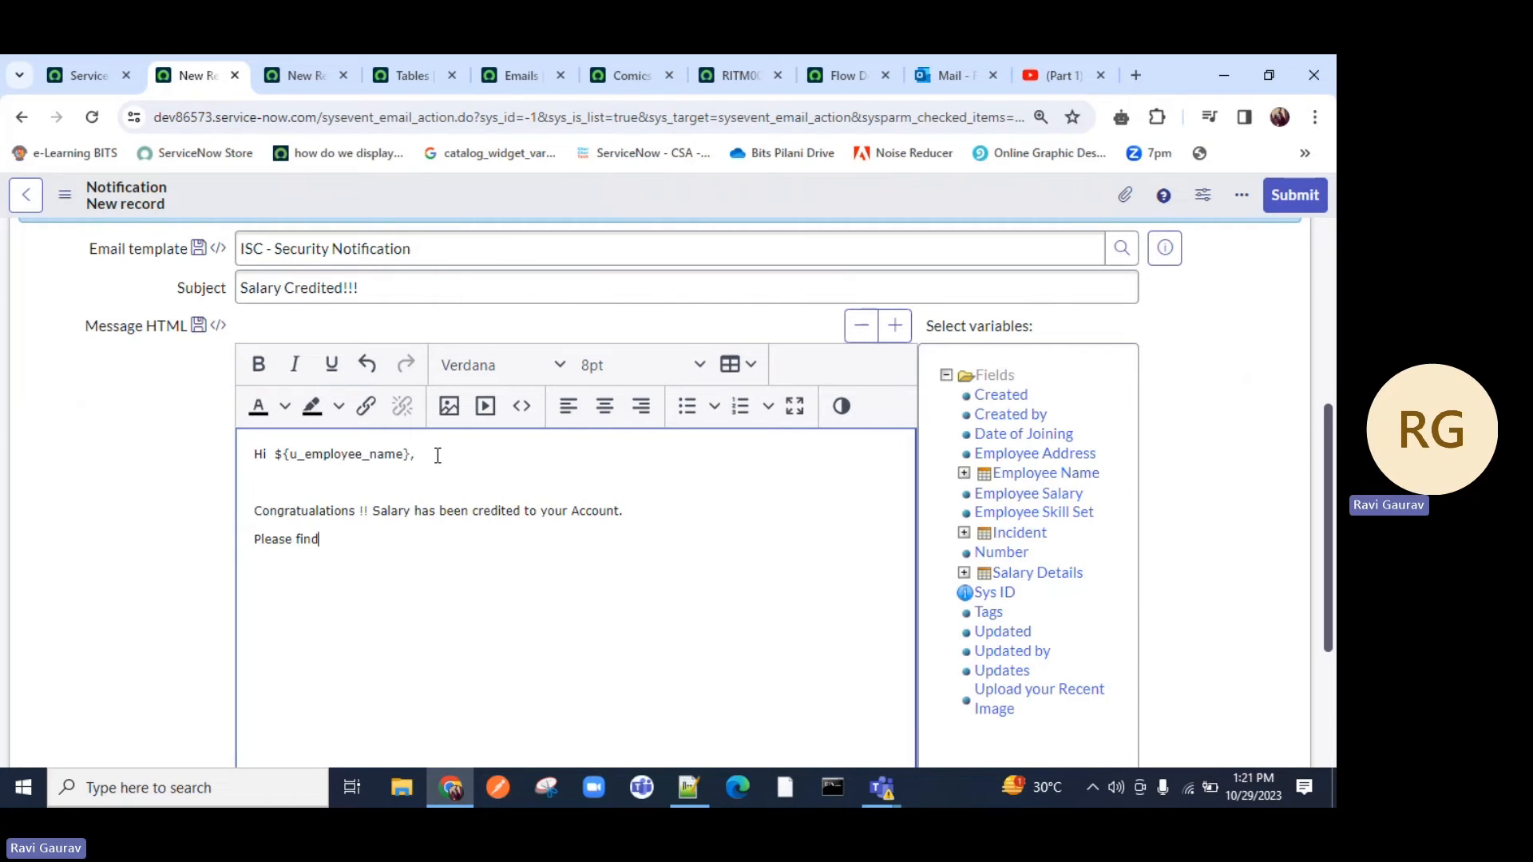
pyautogui.write('low details:-')
# Step: Insert the Date of Joining, Employee Address, Employee Salary and Employee Skill Set variables on separate lines below the details heading
pyautogui.click(1016, 441)
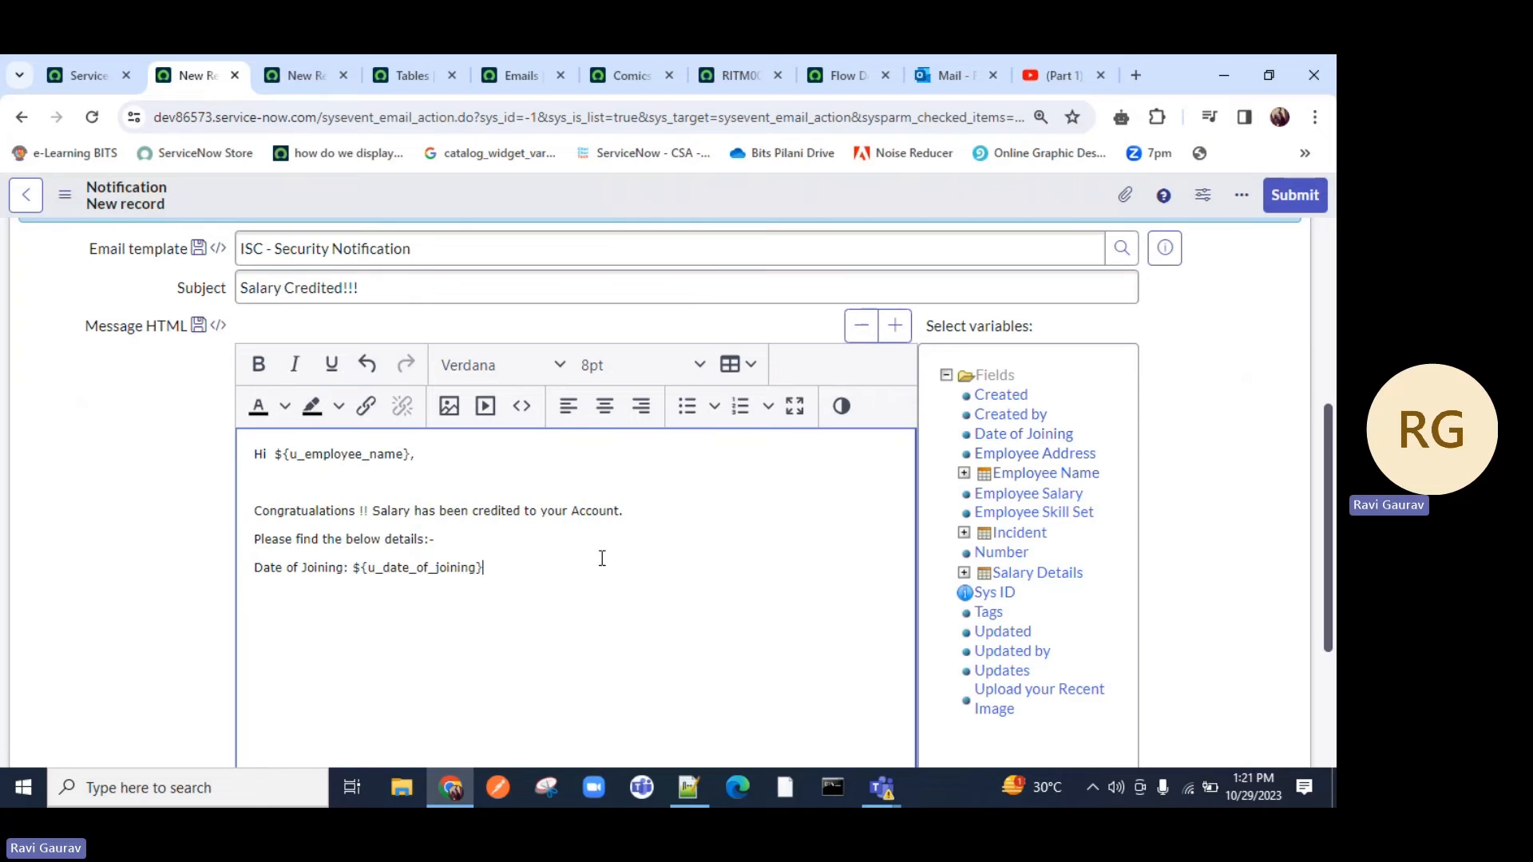
pyautogui.press('Return')
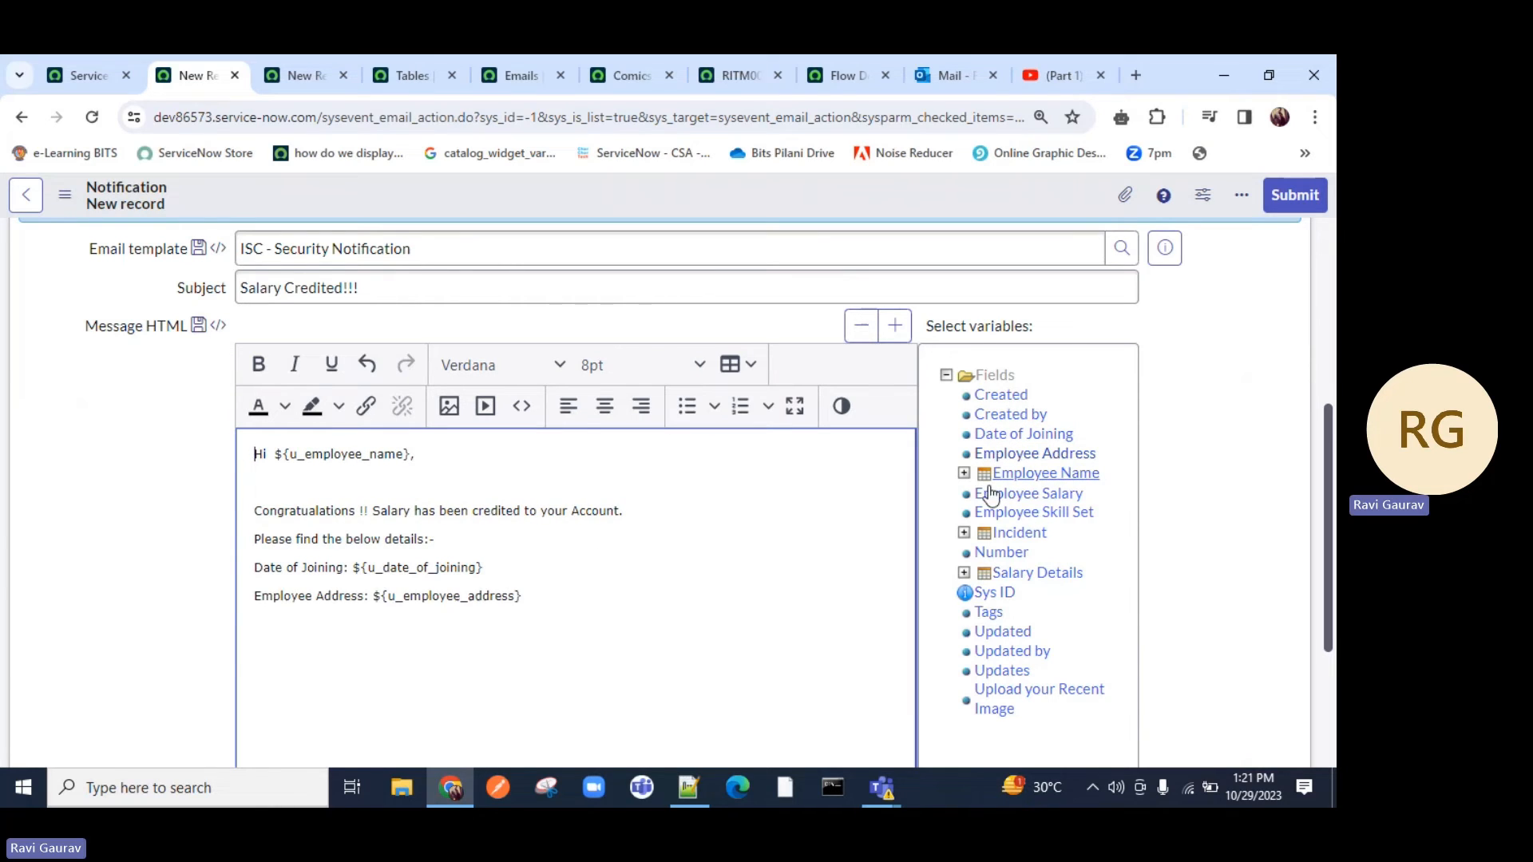
pyautogui.click(1029, 494)
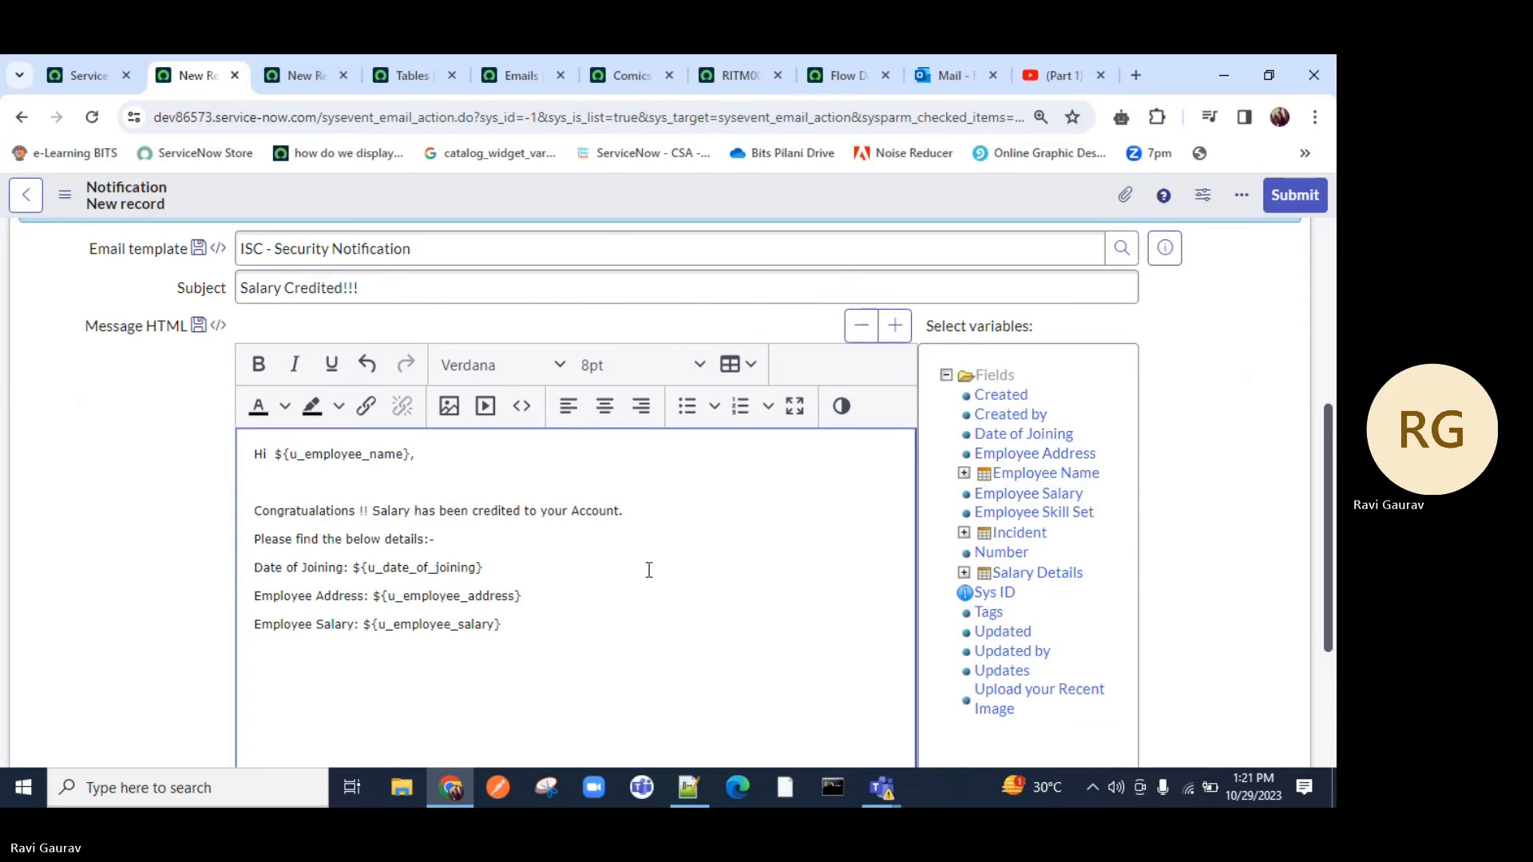
pyautogui.click(573, 643)
pyautogui.press('Return')
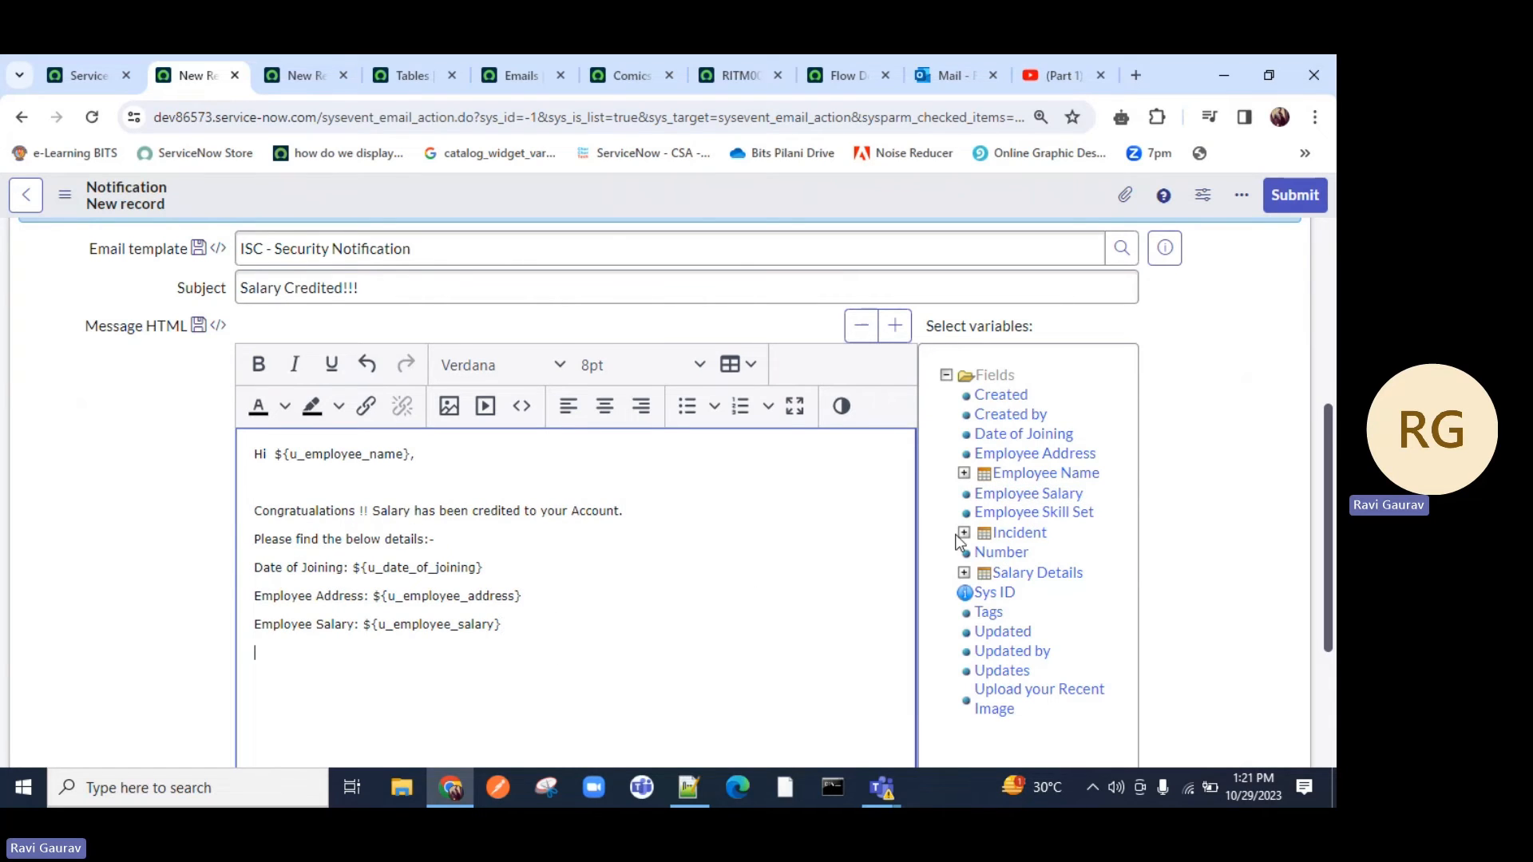
pyautogui.click(1042, 515)
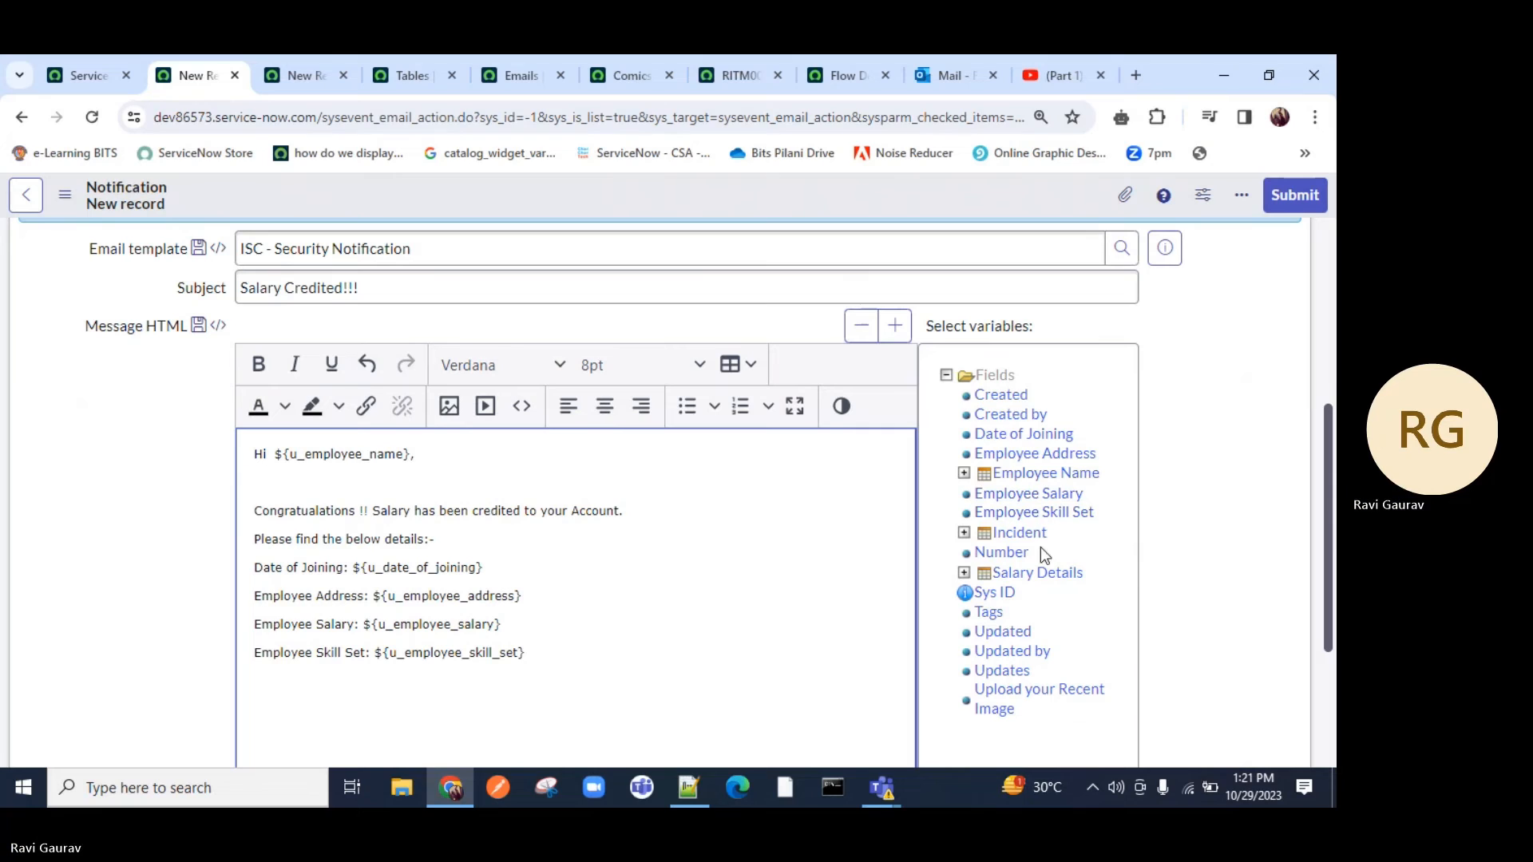
pyautogui.press('Return')
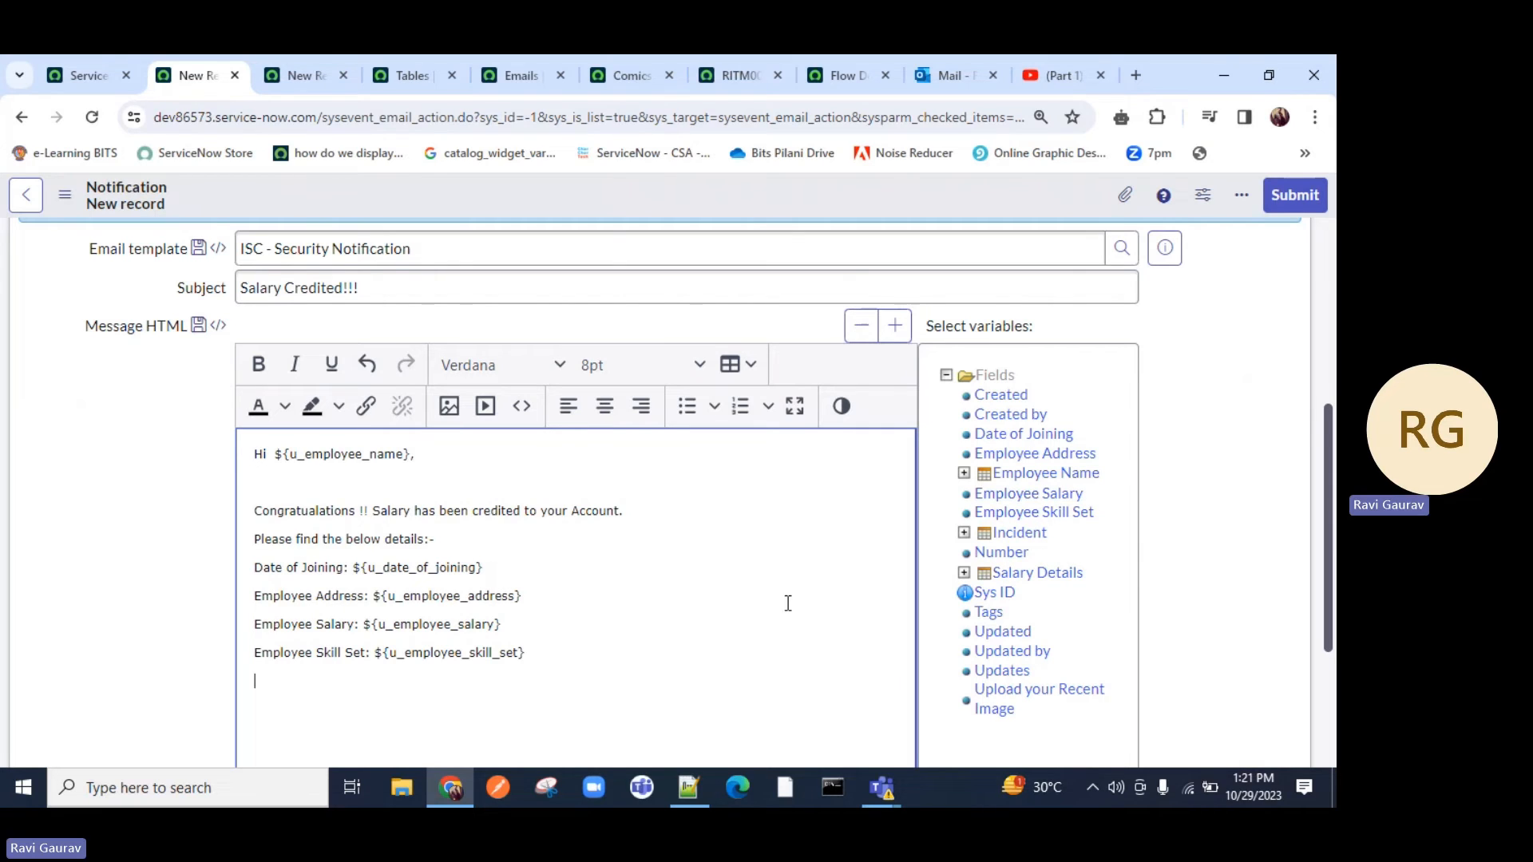
# Step: Insert the Number variable below the Employee Skill Set line, and check the Salary Details lookup on the new Salary Details record
pyautogui.click(1002, 553)
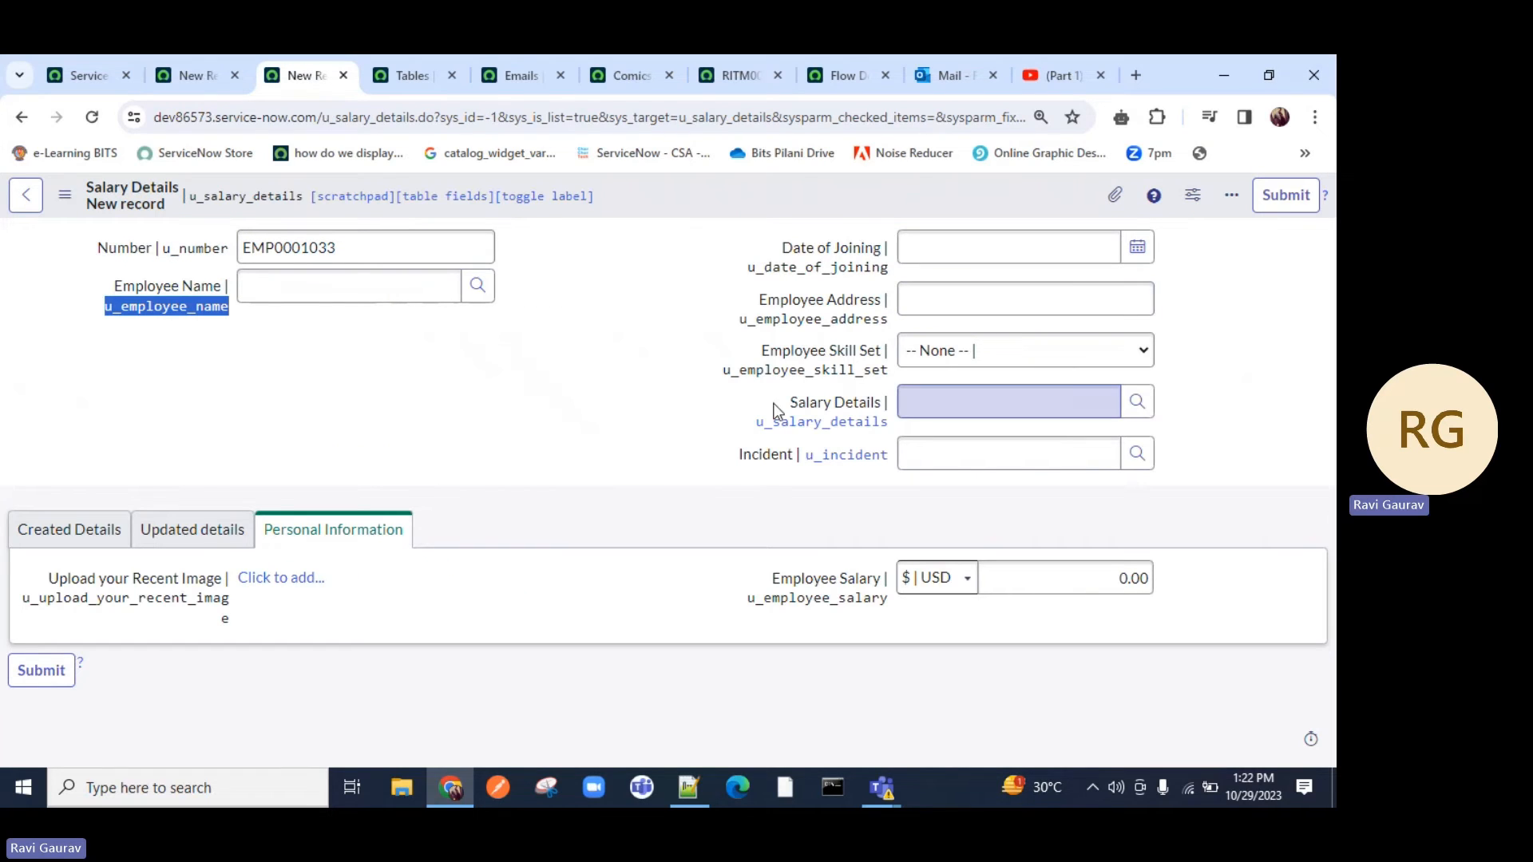
pyautogui.click(1137, 401)
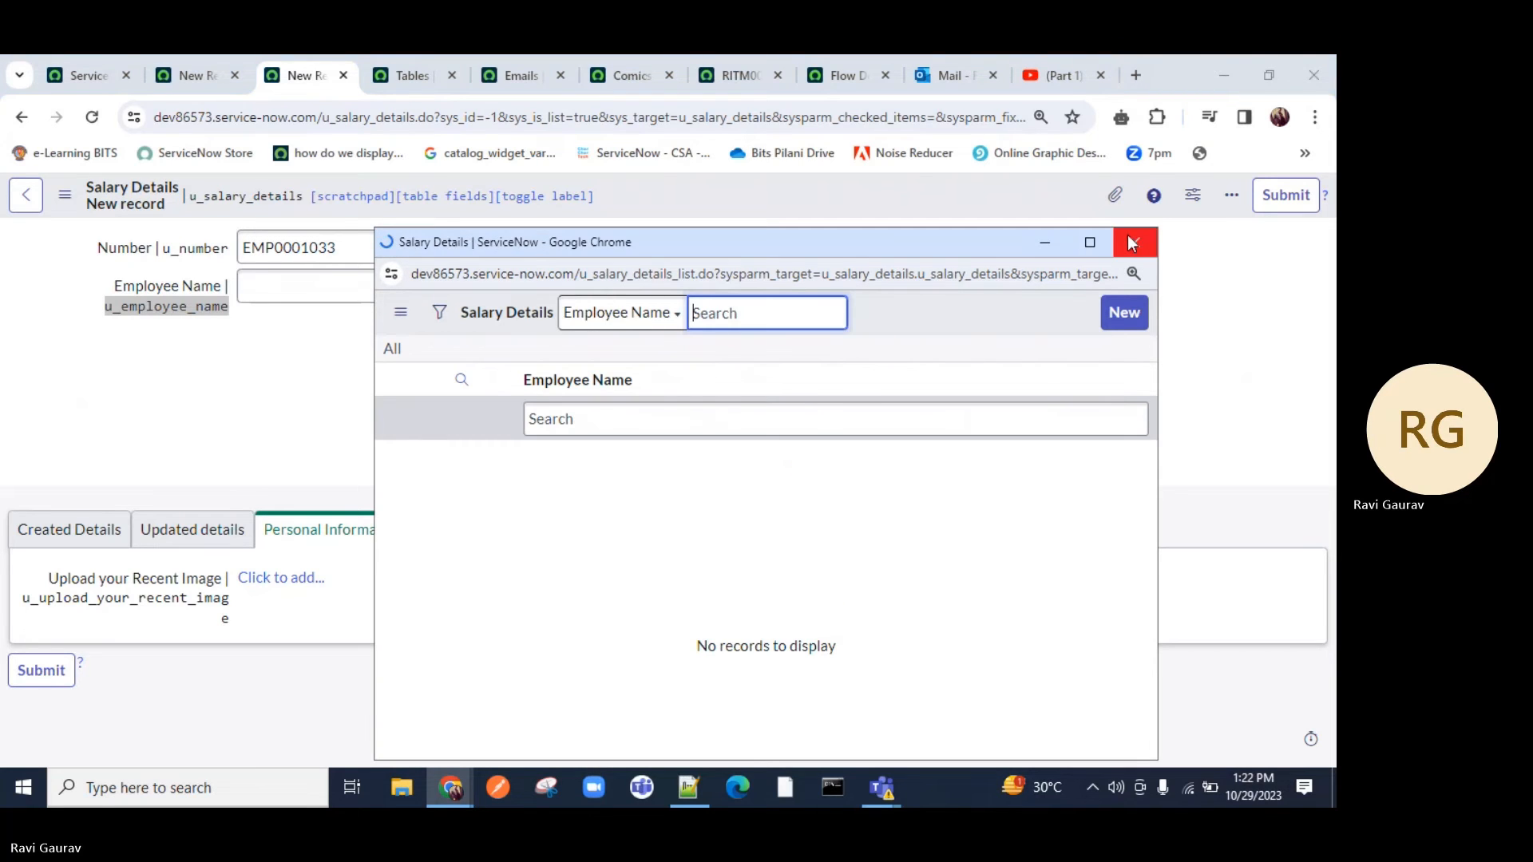
pyautogui.click(1125, 241)
pyautogui.click(200, 72)
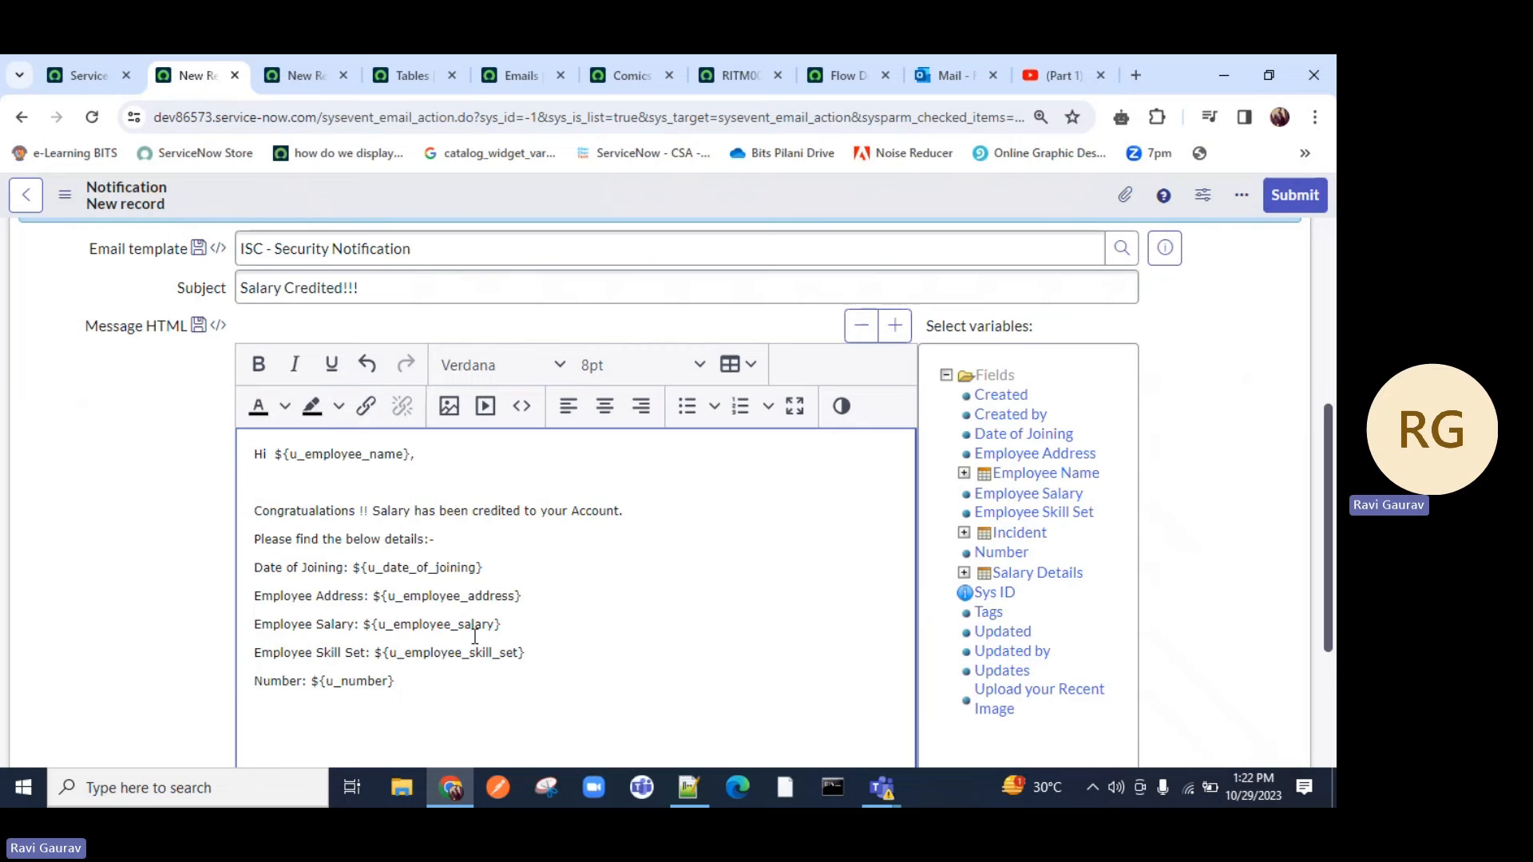
# Step: Append ${u_employee_salary} to the subject without its "Employee Salary:" label, keeping the full Employee Salary line in the message body
pyautogui.moveTo(501, 625); pyautogui.dragTo(250, 624)
pyautogui.hotkey('ctrl', 'c')
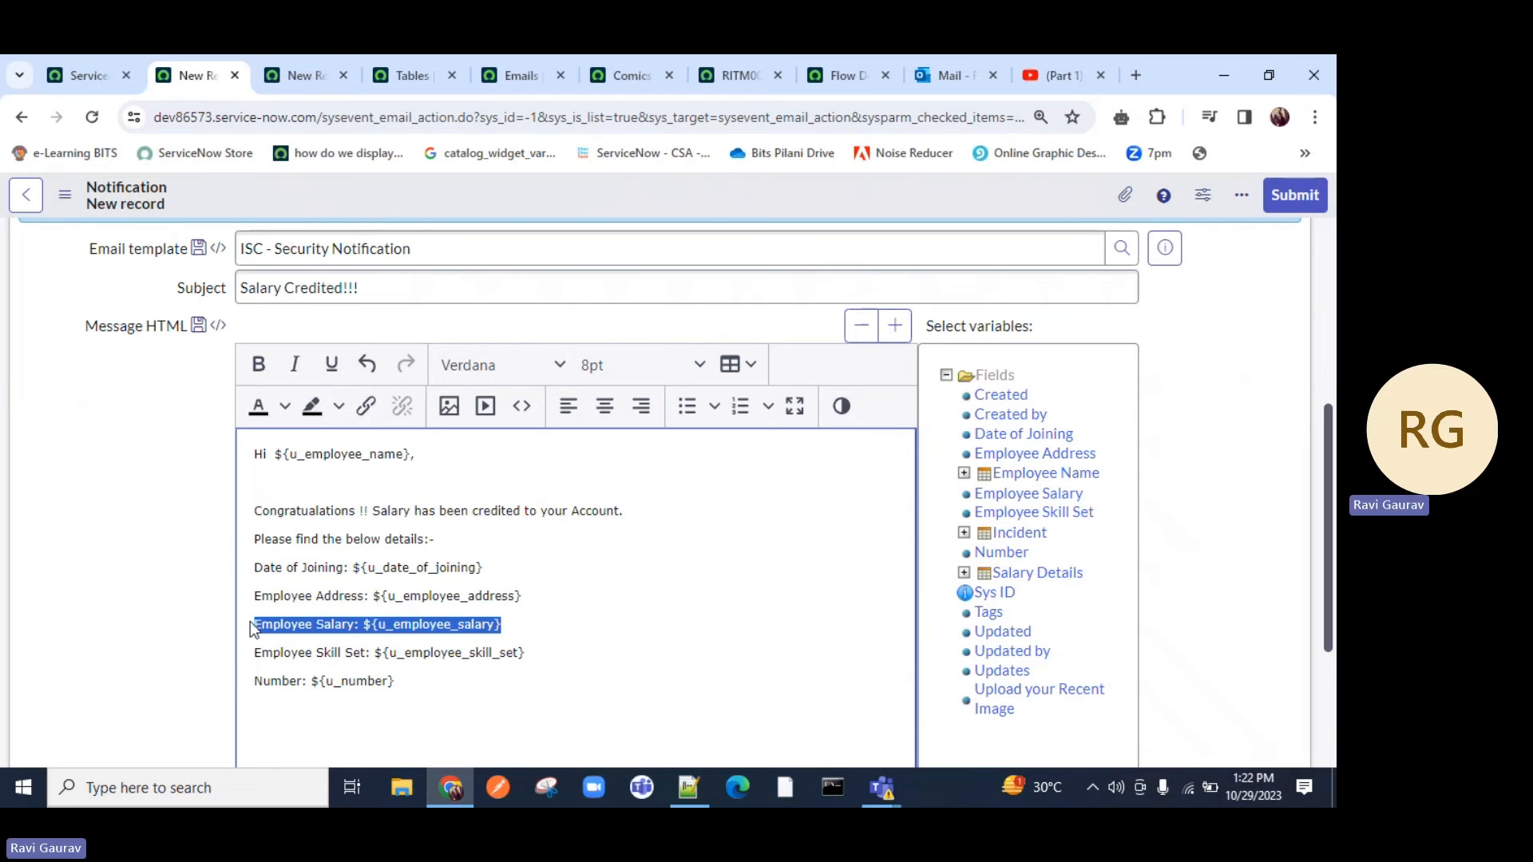
pyautogui.press('Delete')
pyautogui.click(448, 294)
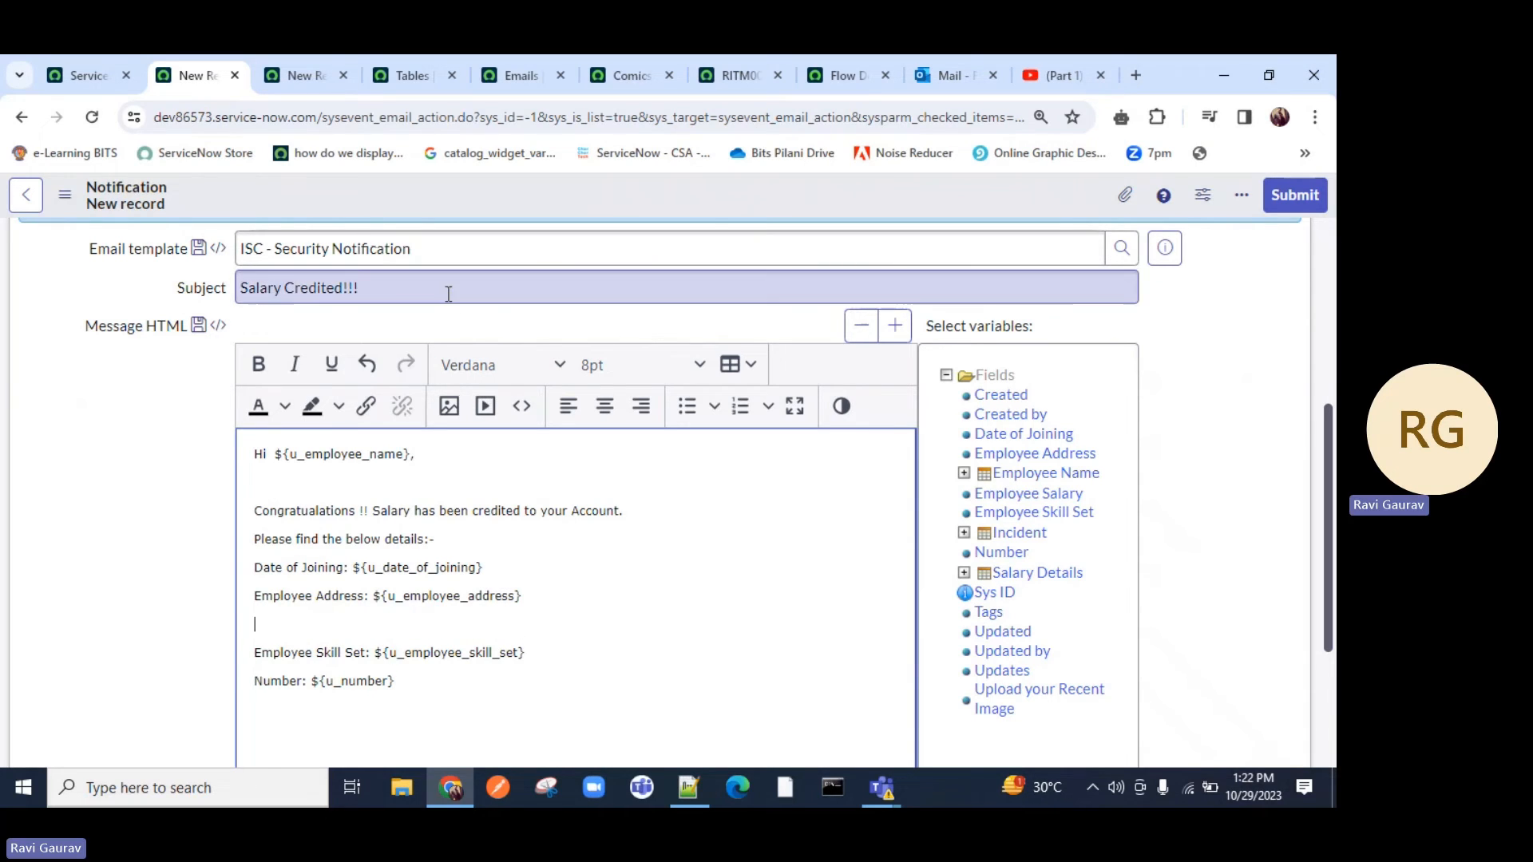
pyautogui.hotkey('ctrl', 'v')
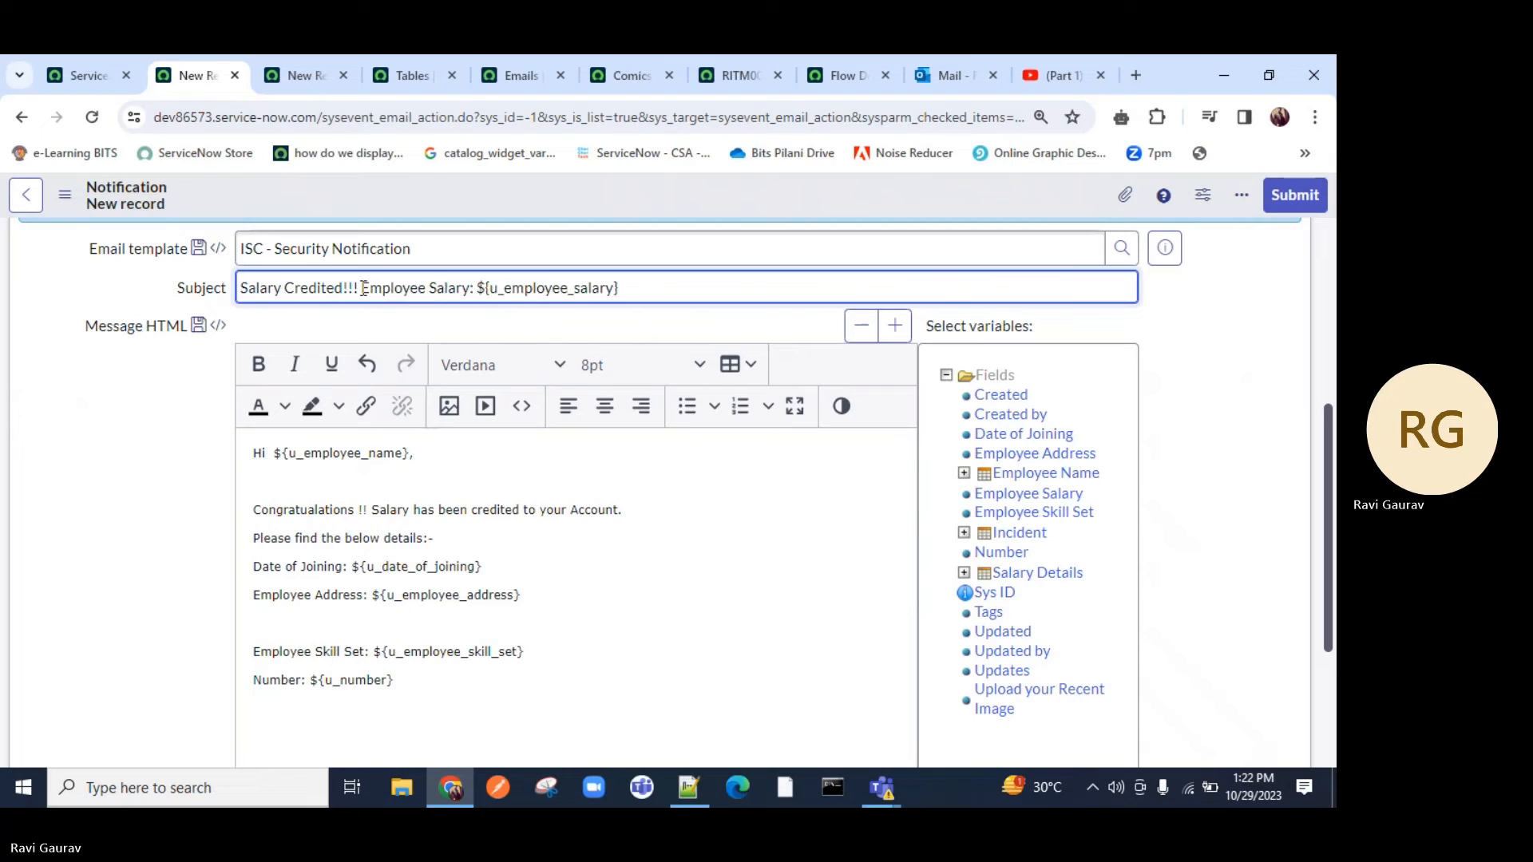
pyautogui.moveTo(360, 289); pyautogui.dragTo(469, 293)
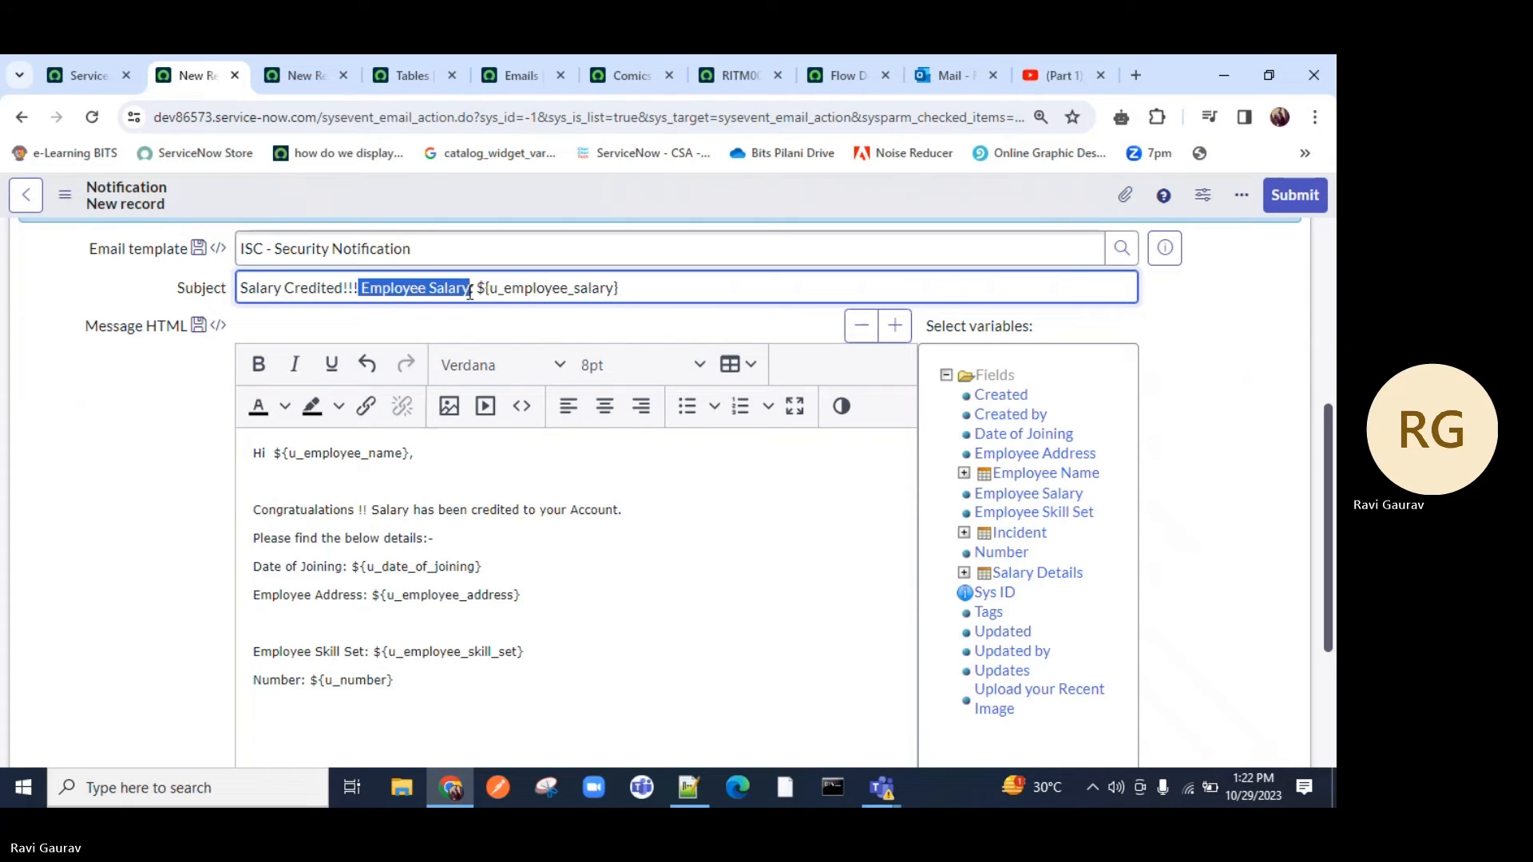
pyautogui.press('BackSpace')
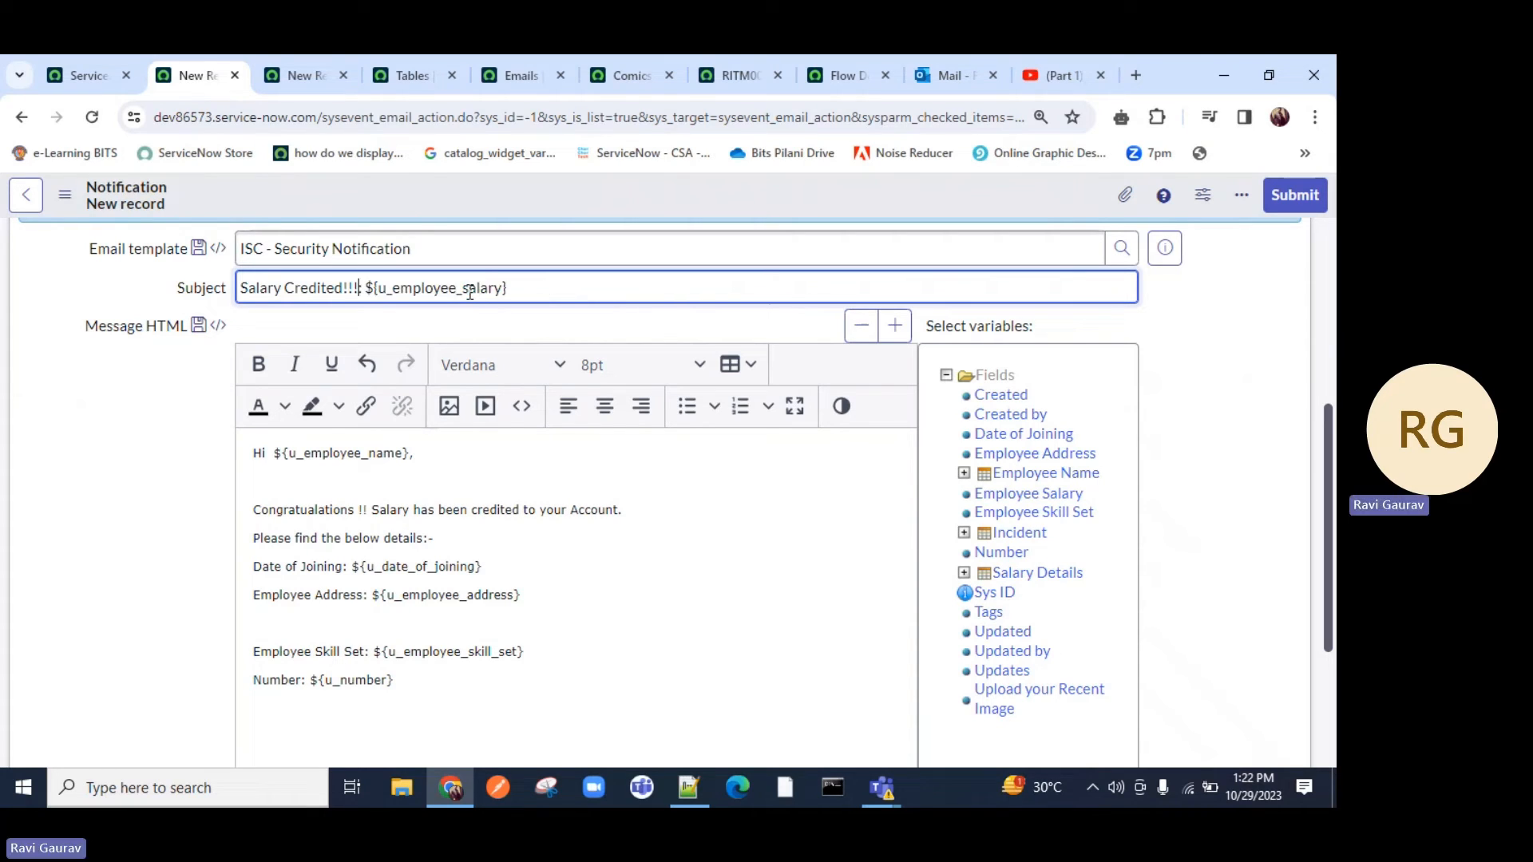
pyautogui.press('BackSpace')
pyautogui.click(291, 626)
pyautogui.hotkey('ctrl', 'v')
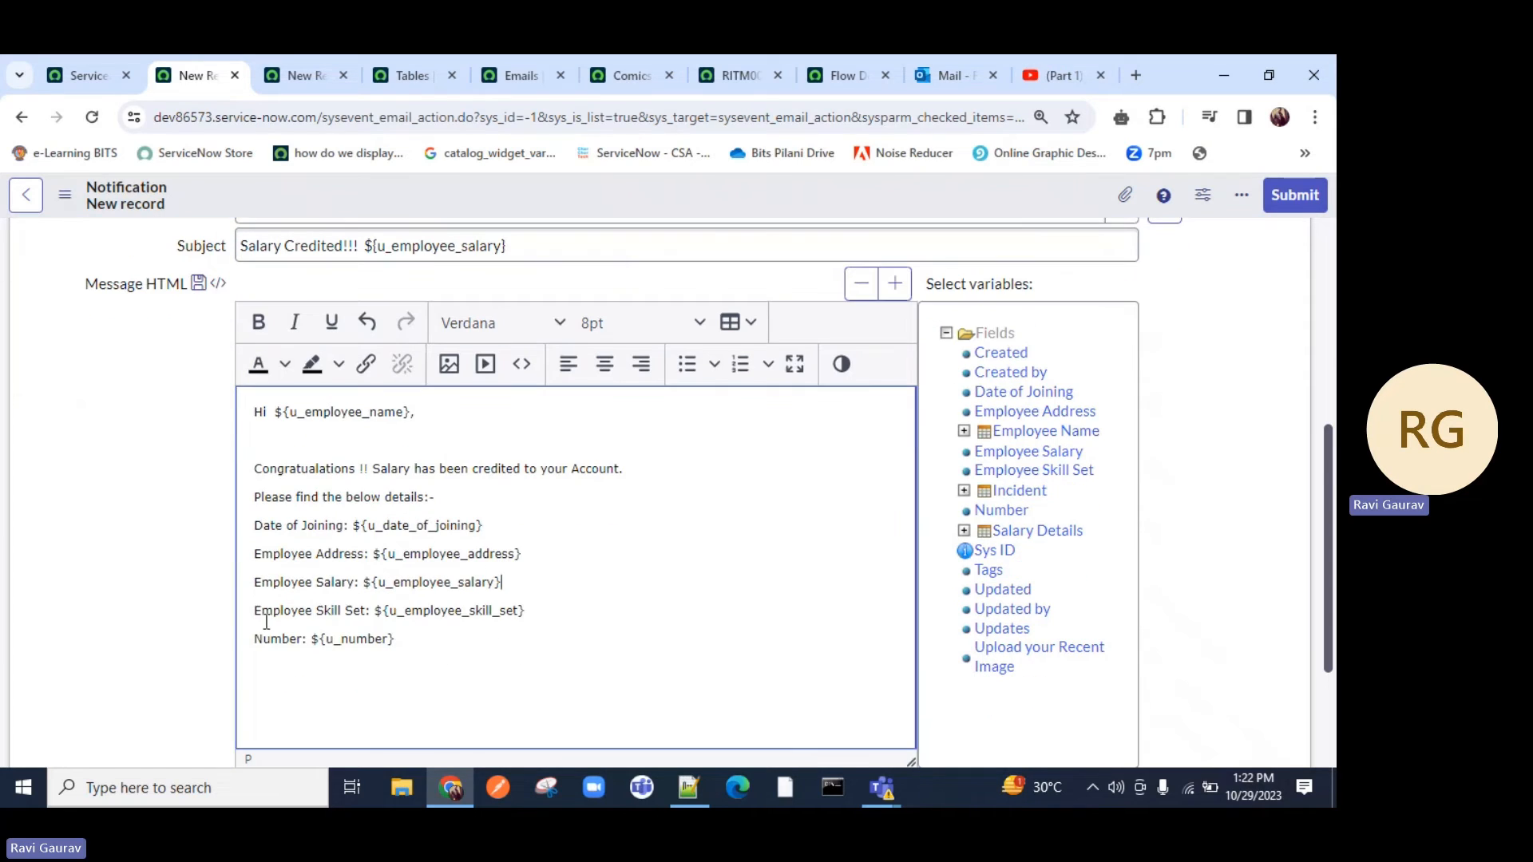
# Step: Format the greeting line "Hi ${u_employee_name}," as bold italic text at 12pt
pyautogui.moveTo(502, 582); pyautogui.dragTo(299, 583)
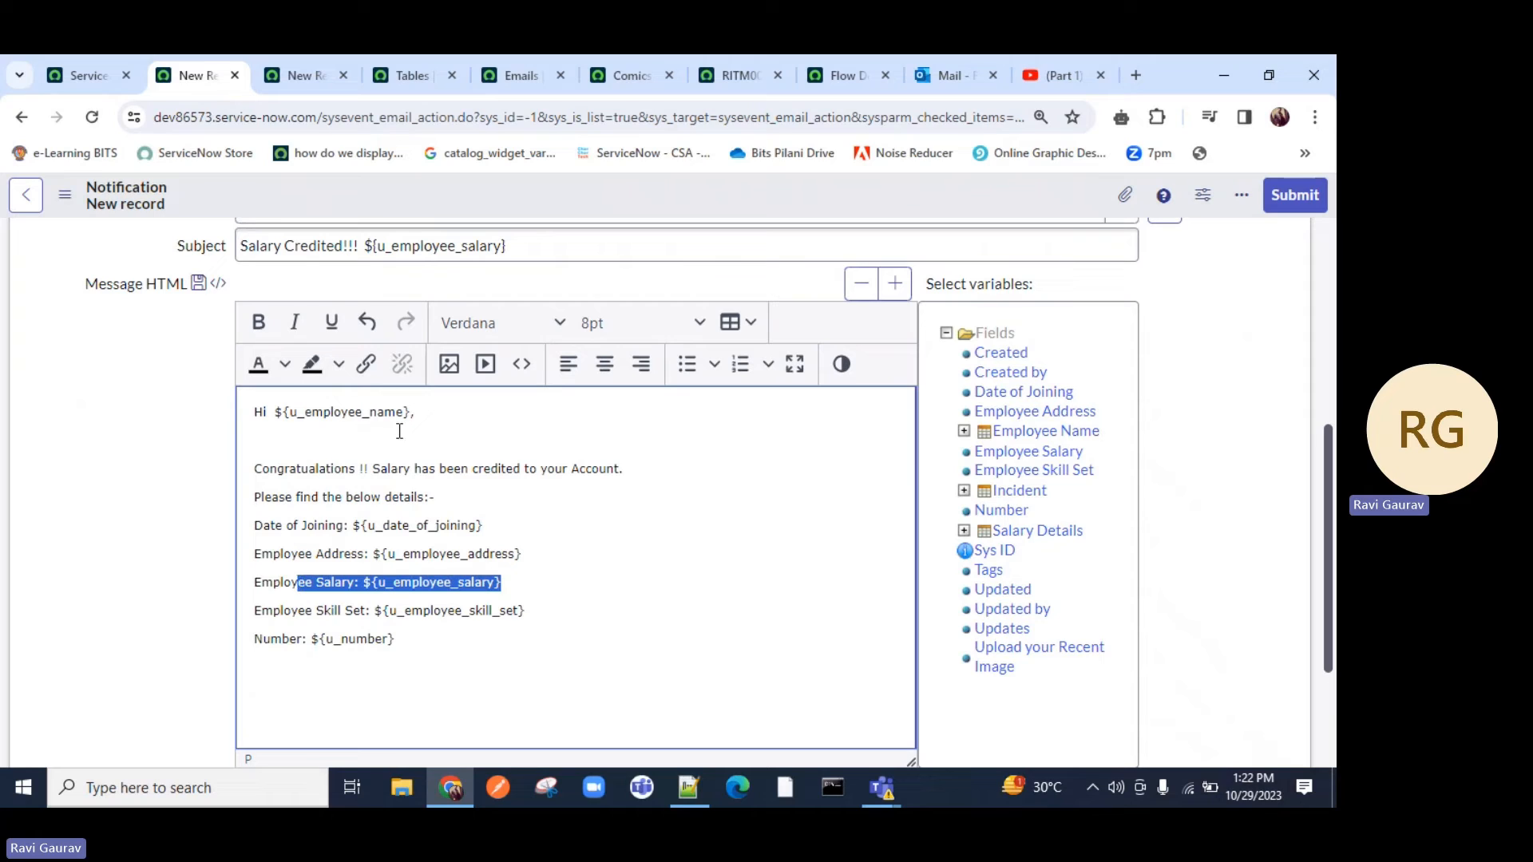
pyautogui.moveTo(414, 412); pyautogui.dragTo(276, 409)
pyautogui.click(258, 322)
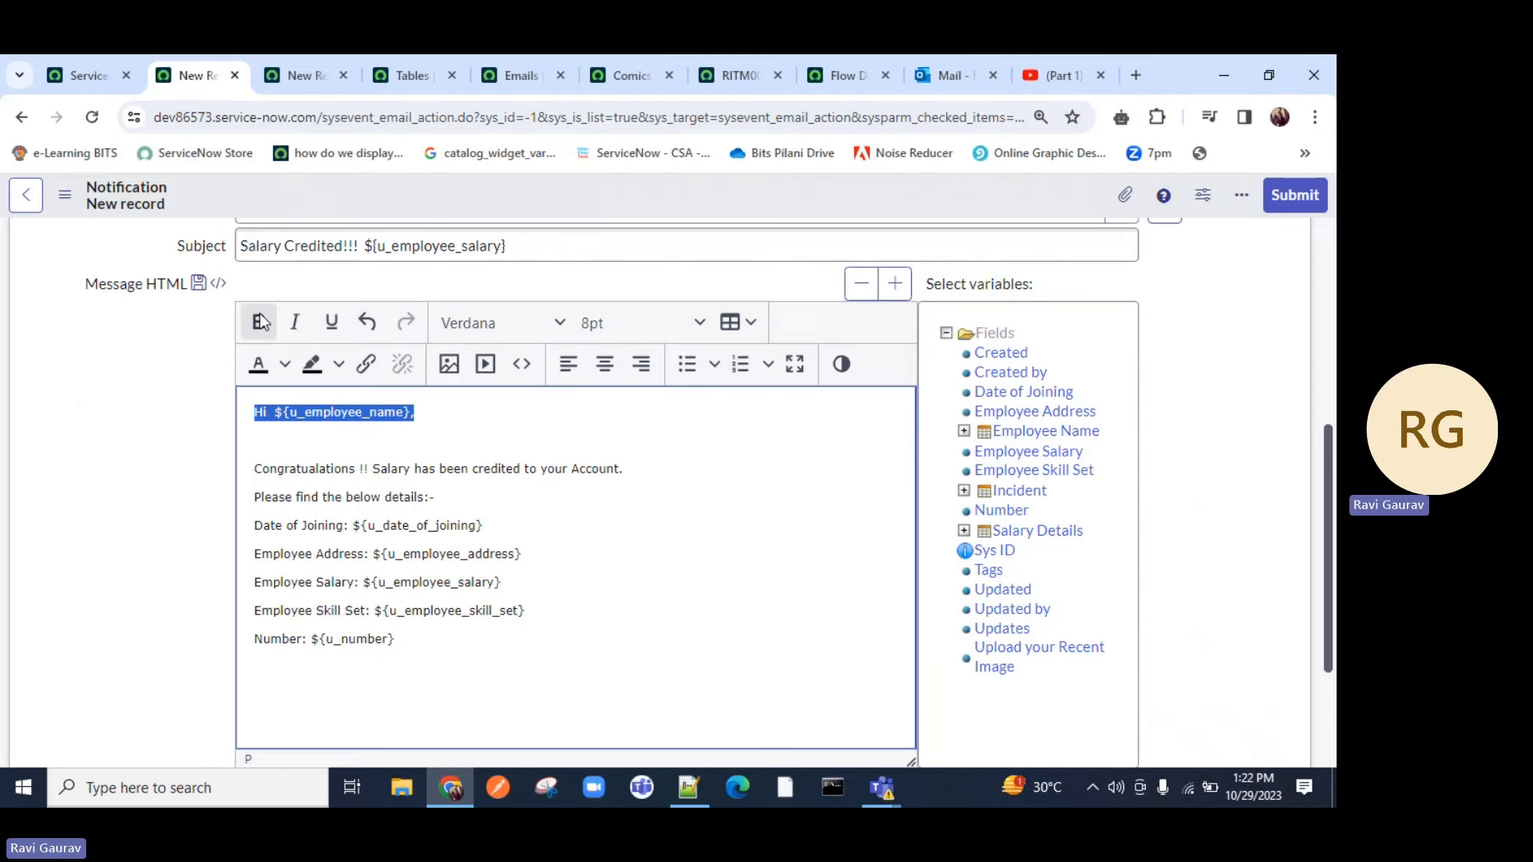
pyautogui.click(294, 321)
pyautogui.click(589, 335)
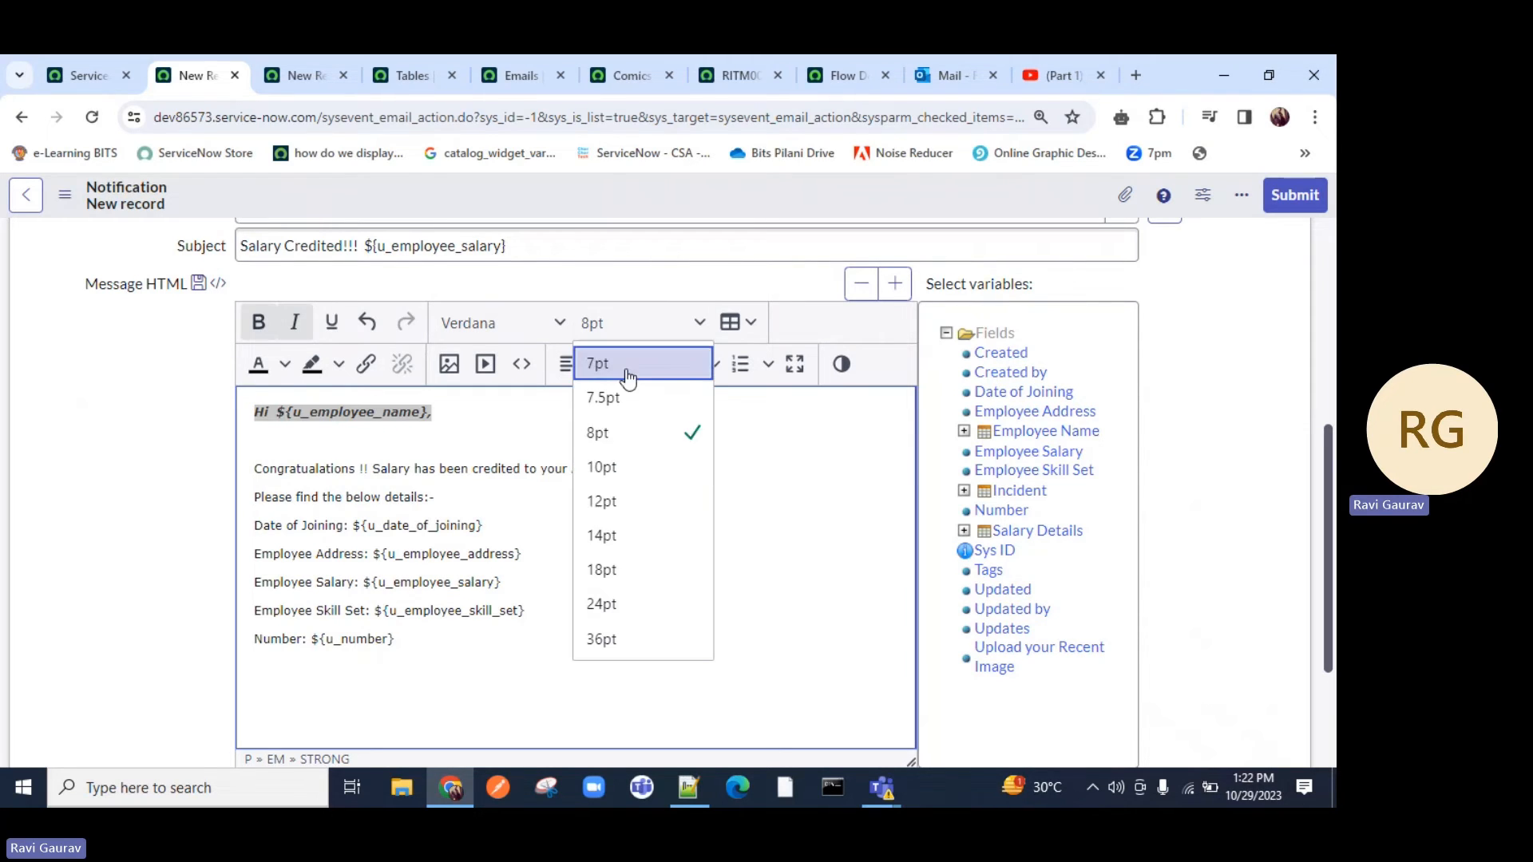
pyautogui.click(619, 501)
pyautogui.click(562, 548)
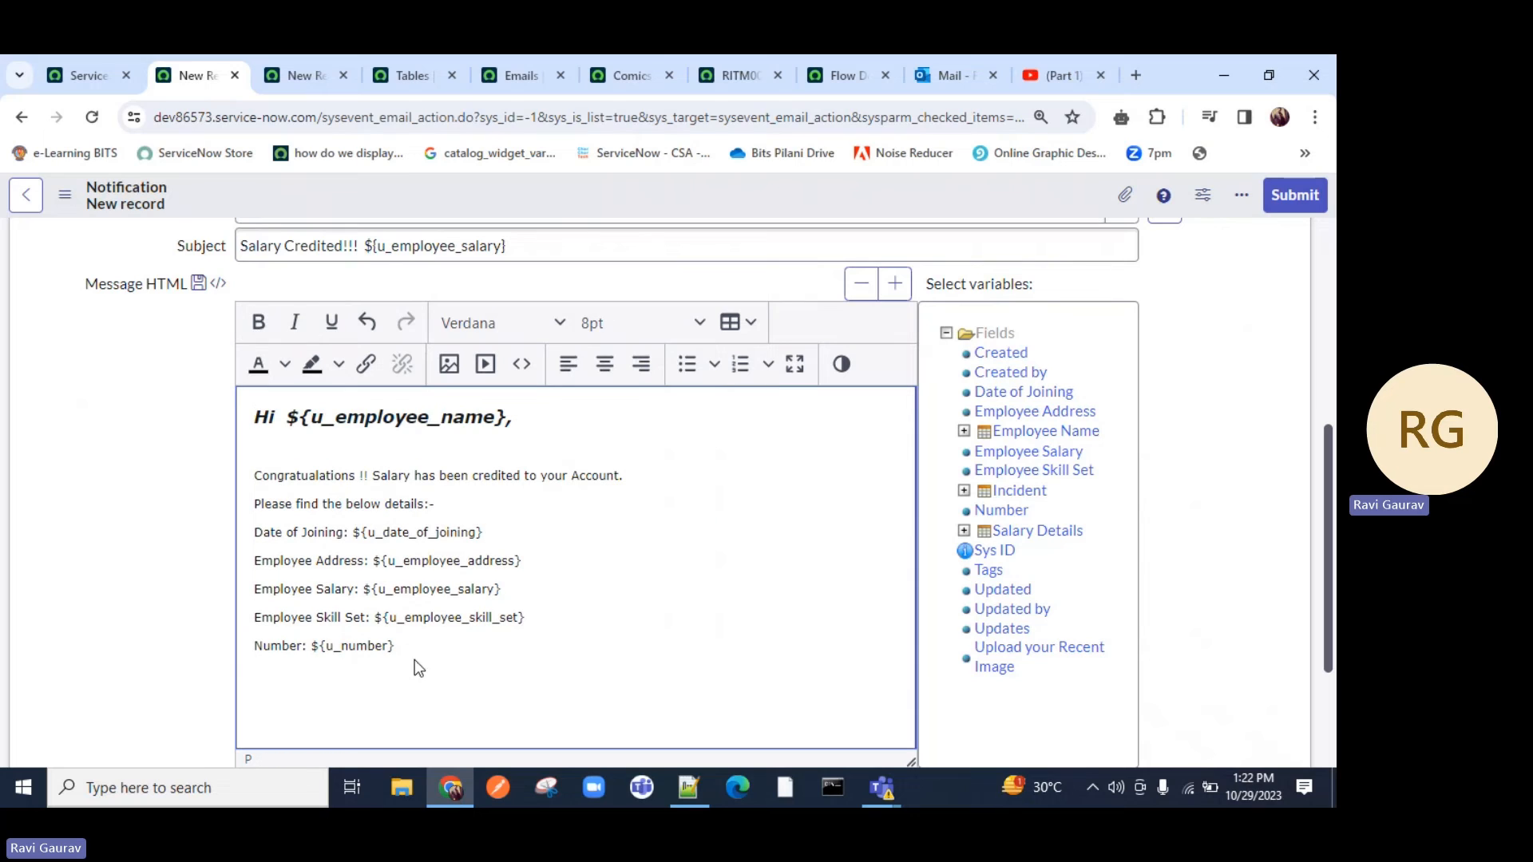
# Step: Color all message lines below the greeting yellow and give them a light green highlight
pyautogui.moveTo(256, 475); pyautogui.dragTo(449, 665)
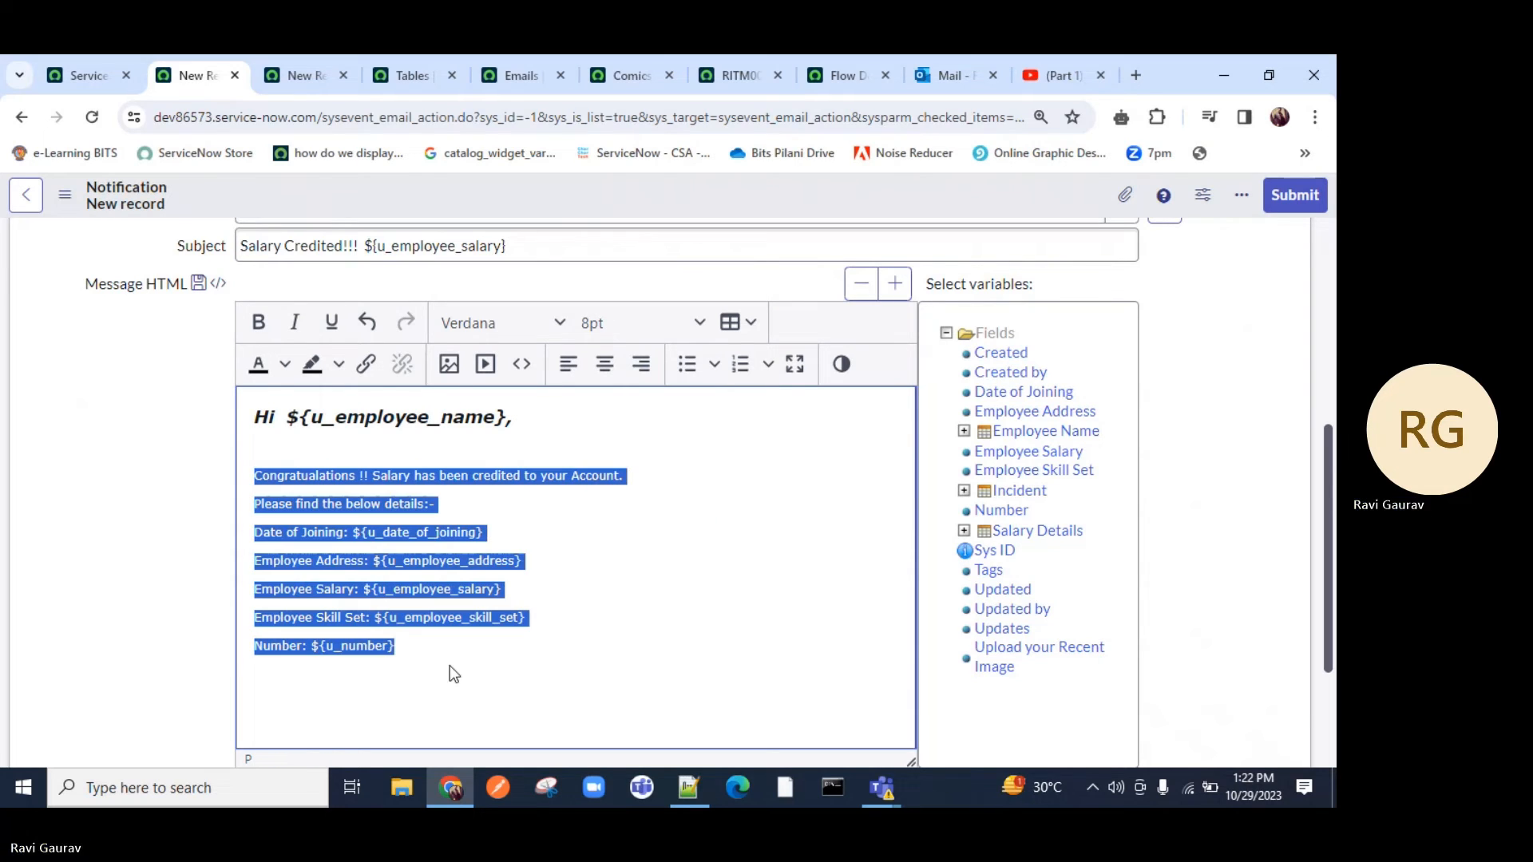
pyautogui.click(283, 365)
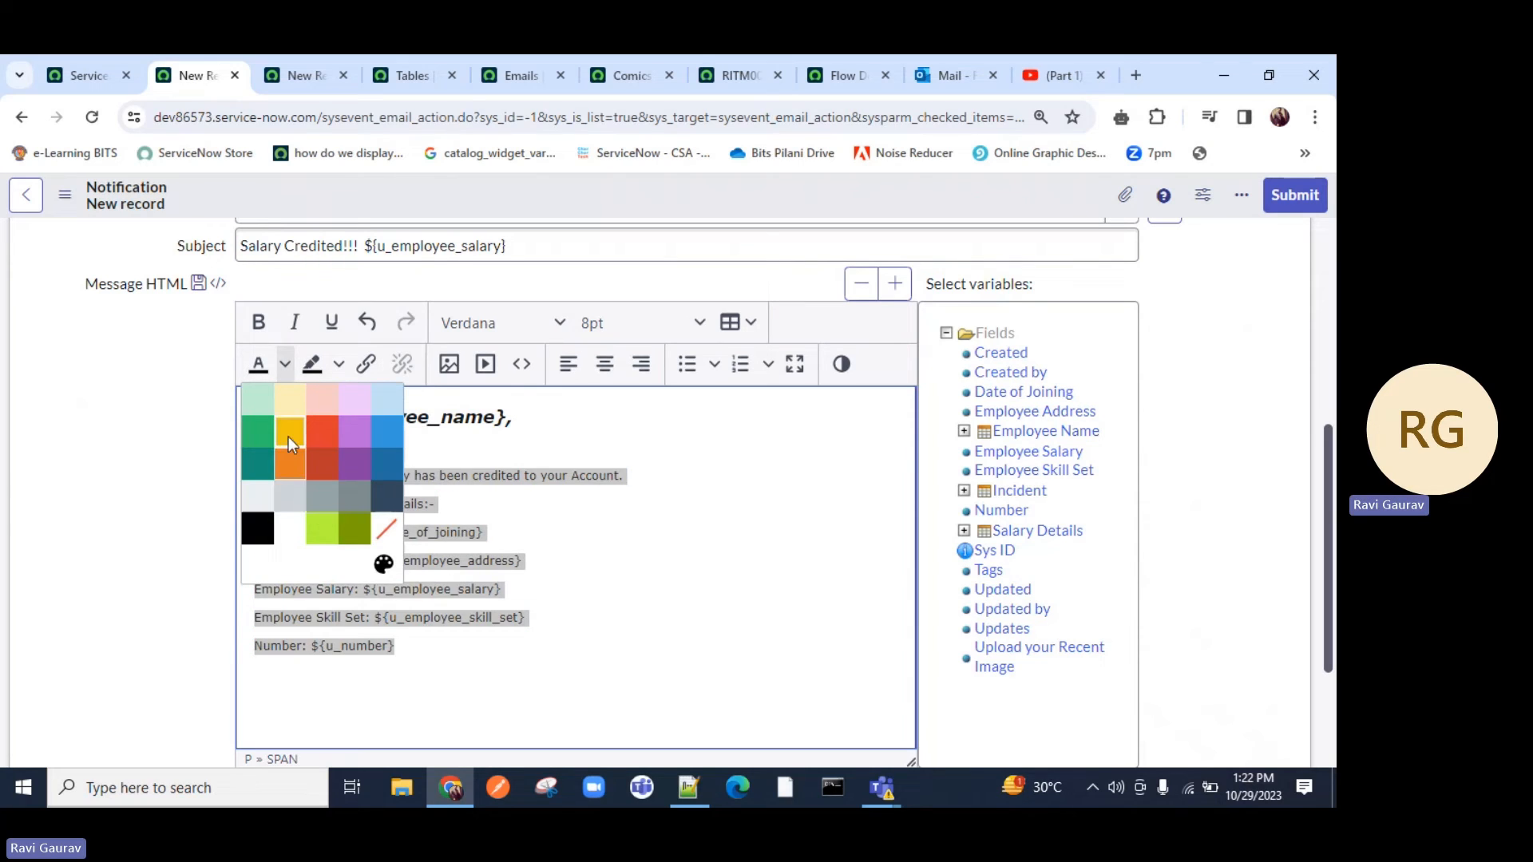
pyautogui.click(289, 438)
pyautogui.click(633, 548)
pyautogui.moveTo(438, 643); pyautogui.dragTo(254, 474)
pyautogui.click(338, 364)
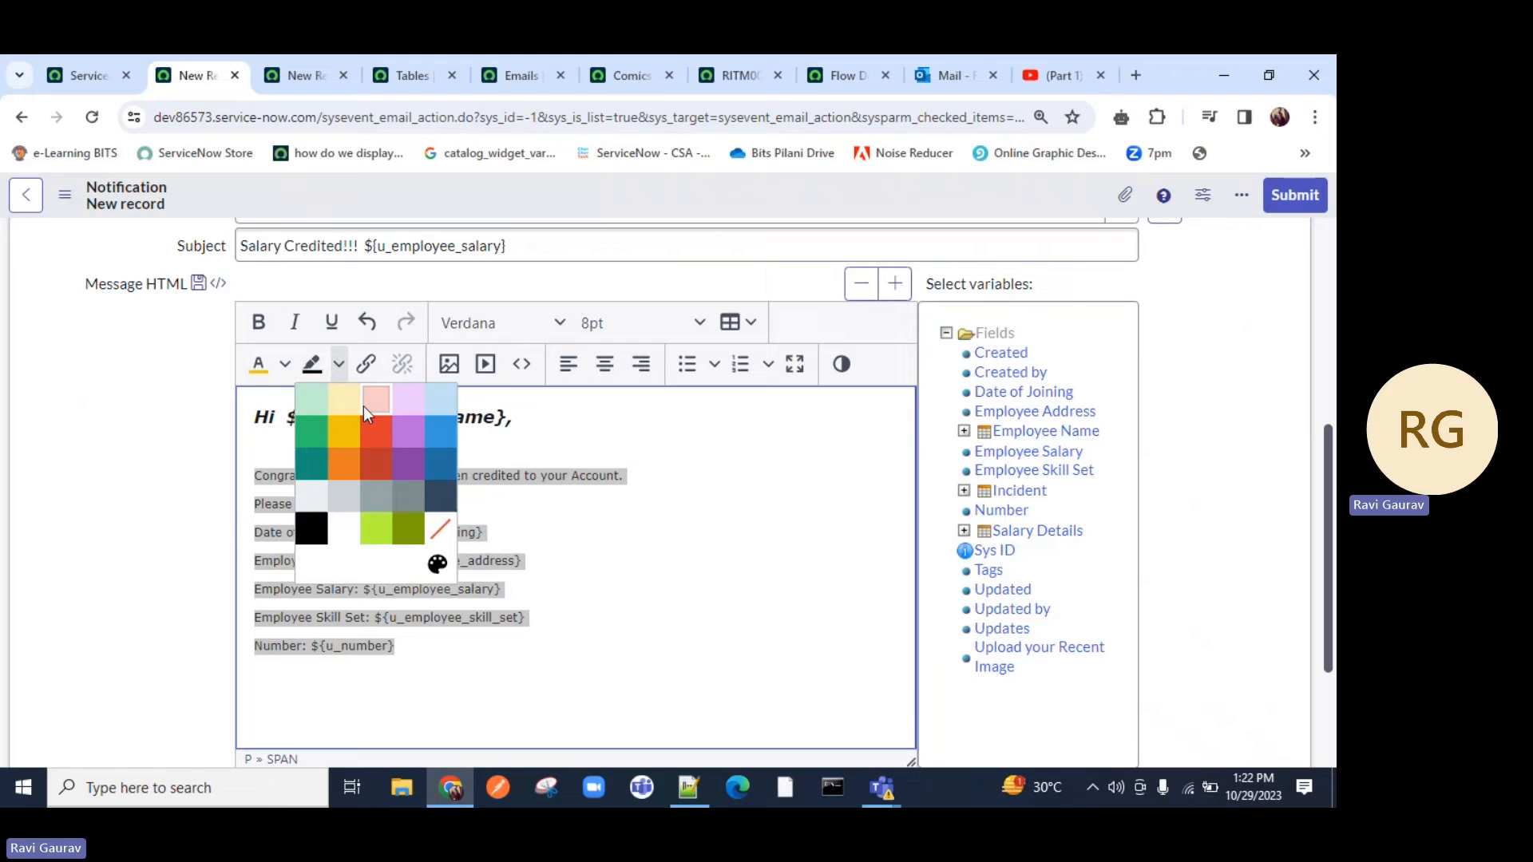
pyautogui.click(319, 403)
pyautogui.click(646, 588)
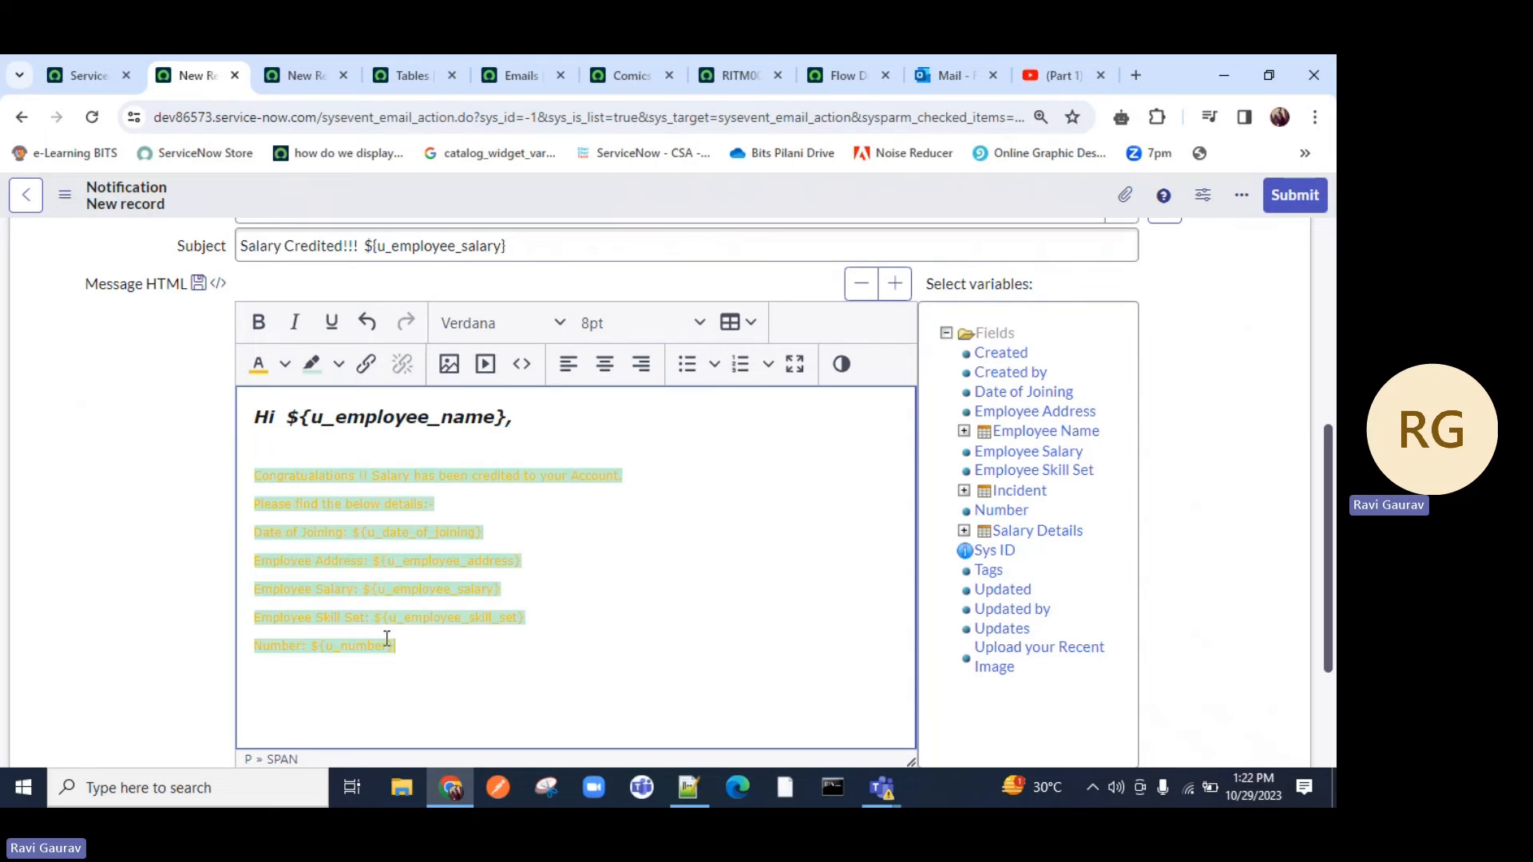
# Step: Change the highlight of the message lines below the greeting to white
pyautogui.moveTo(386, 639); pyautogui.dragTo(241, 476)
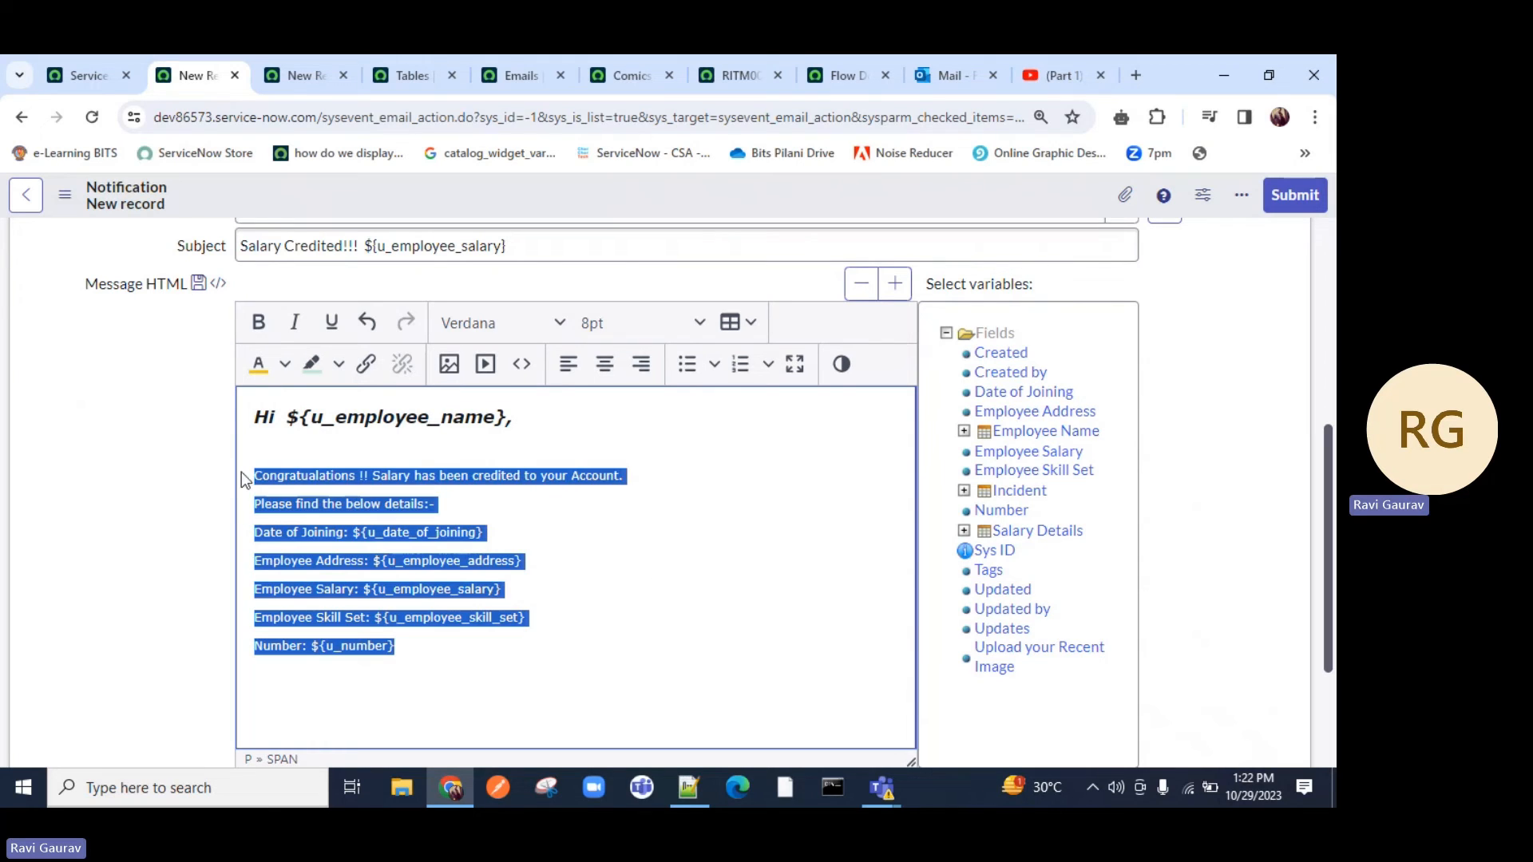
pyautogui.click(338, 364)
pyautogui.click(345, 529)
pyautogui.click(431, 619)
# Step: Give the message lines below the greeting a dark blue highlight and light green text
pyautogui.moveTo(422, 651); pyautogui.dragTo(256, 404)
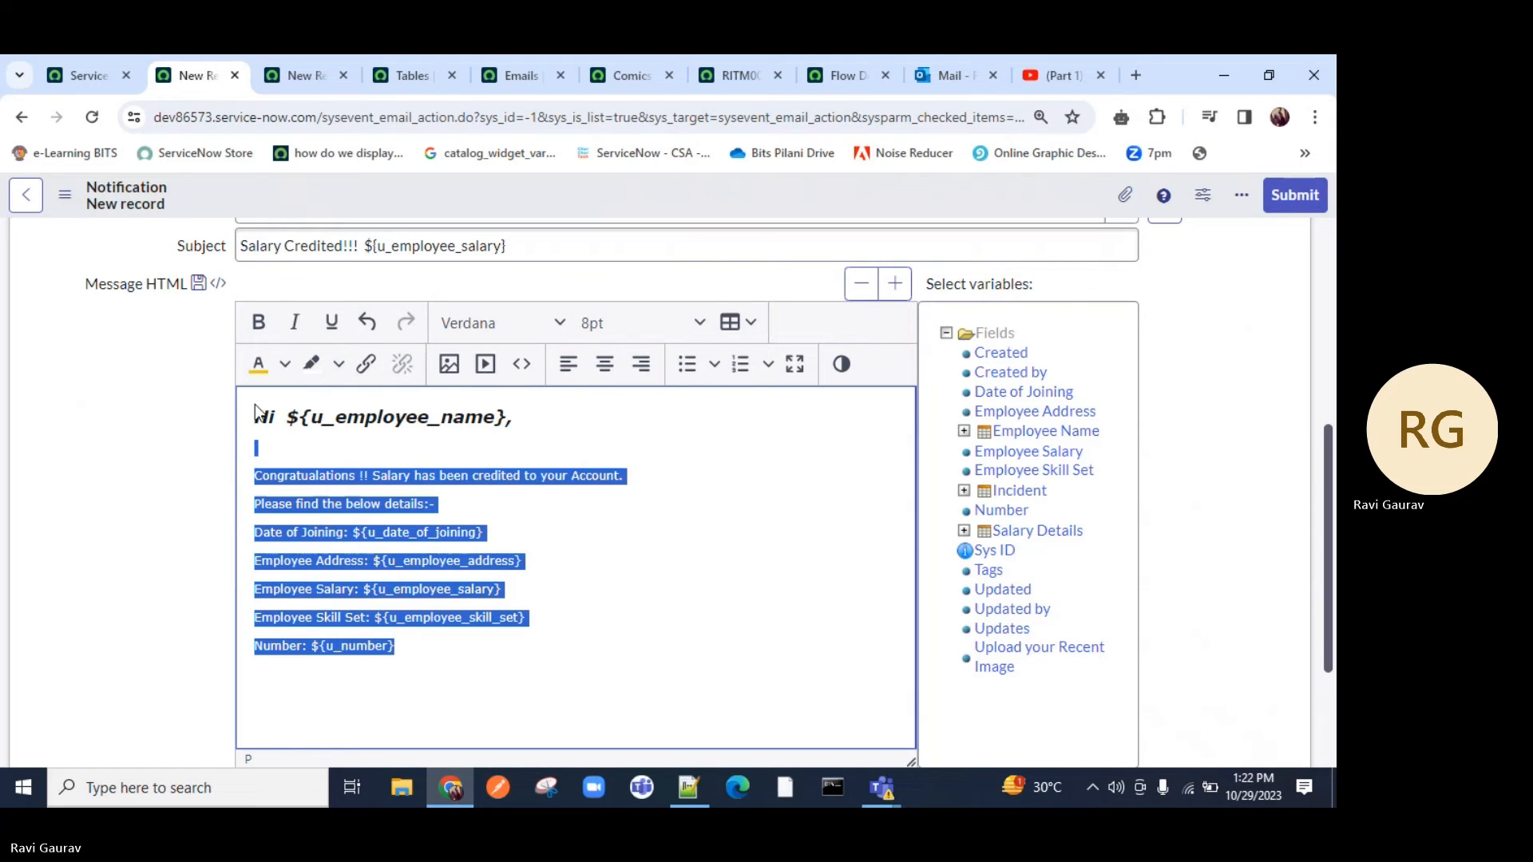
pyautogui.click(336, 365)
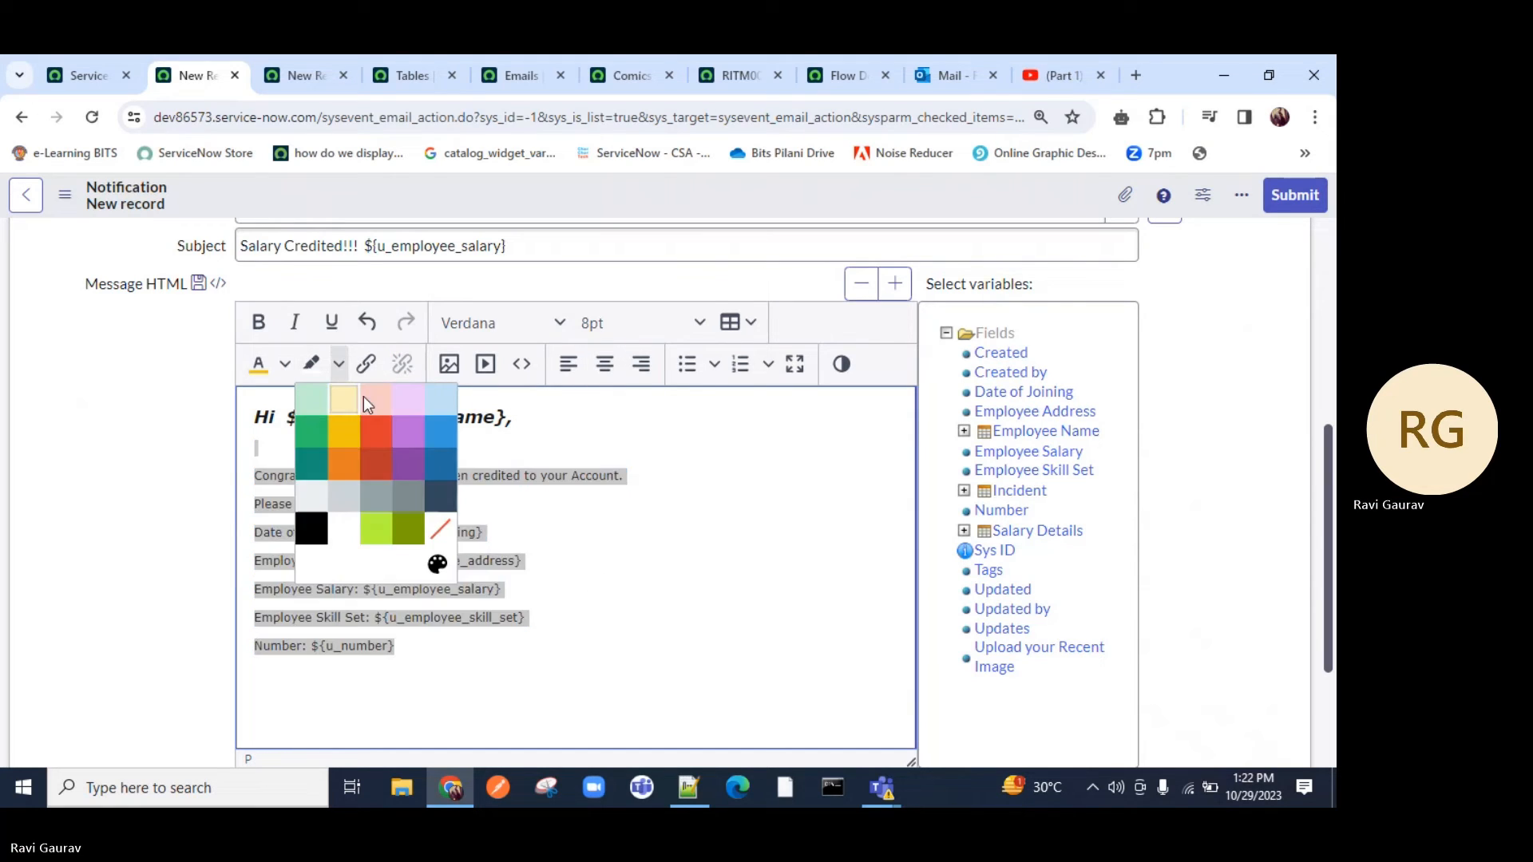
pyautogui.click(431, 499)
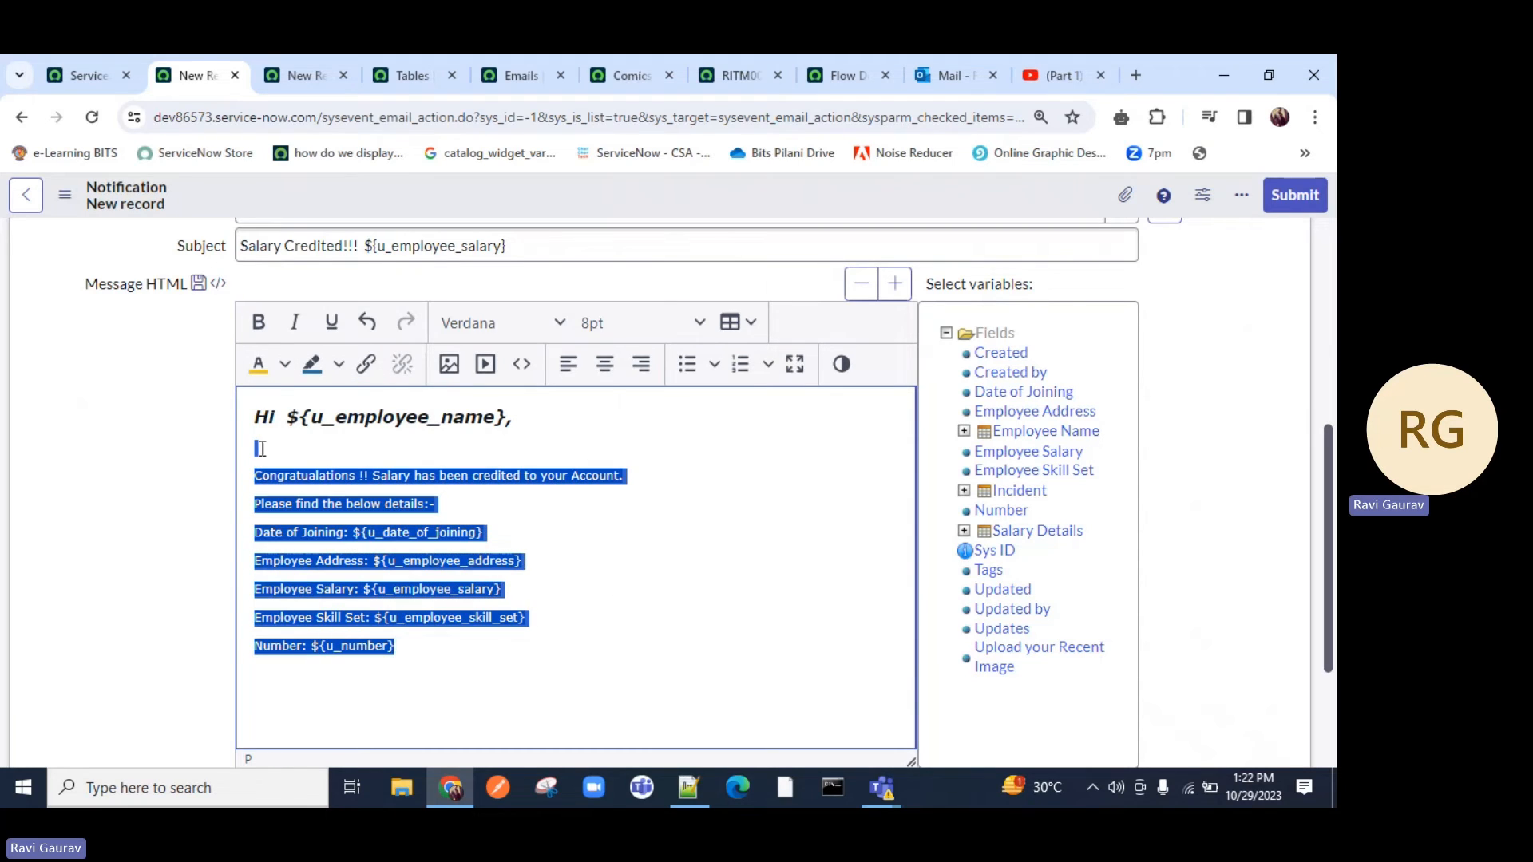
pyautogui.click(285, 364)
pyautogui.click(257, 399)
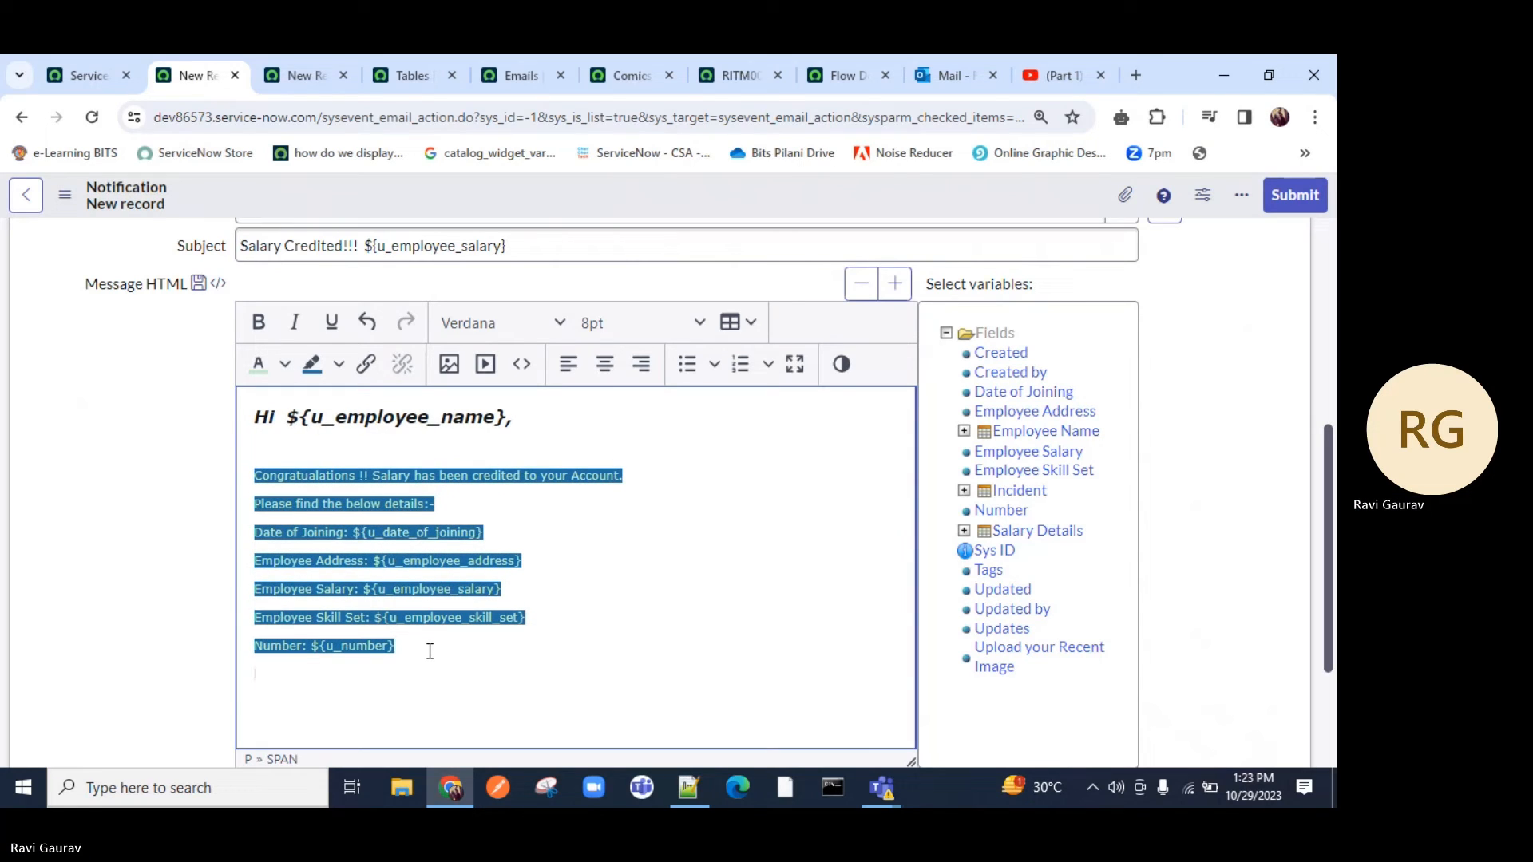
# Step: Add the sign-off lines "Thanks" and "Admin" below the Number line, separated by a blank line
pyautogui.press('Return')
pyautogui.press('Return')
pyautogui.write('Than')
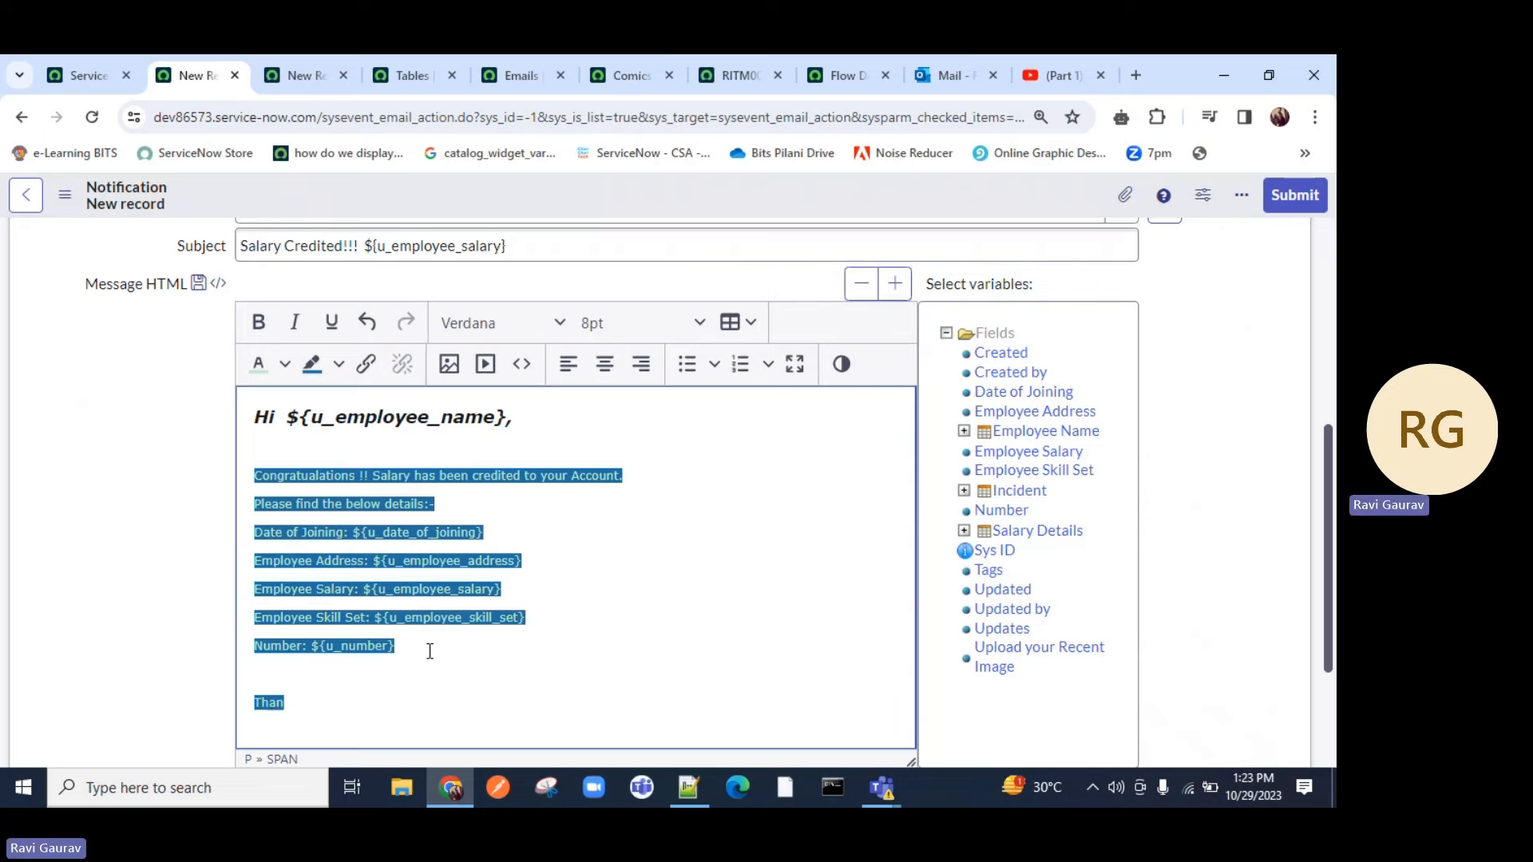
pyautogui.write('ks')
pyautogui.press('Return')
pyautogui.write('Admin')
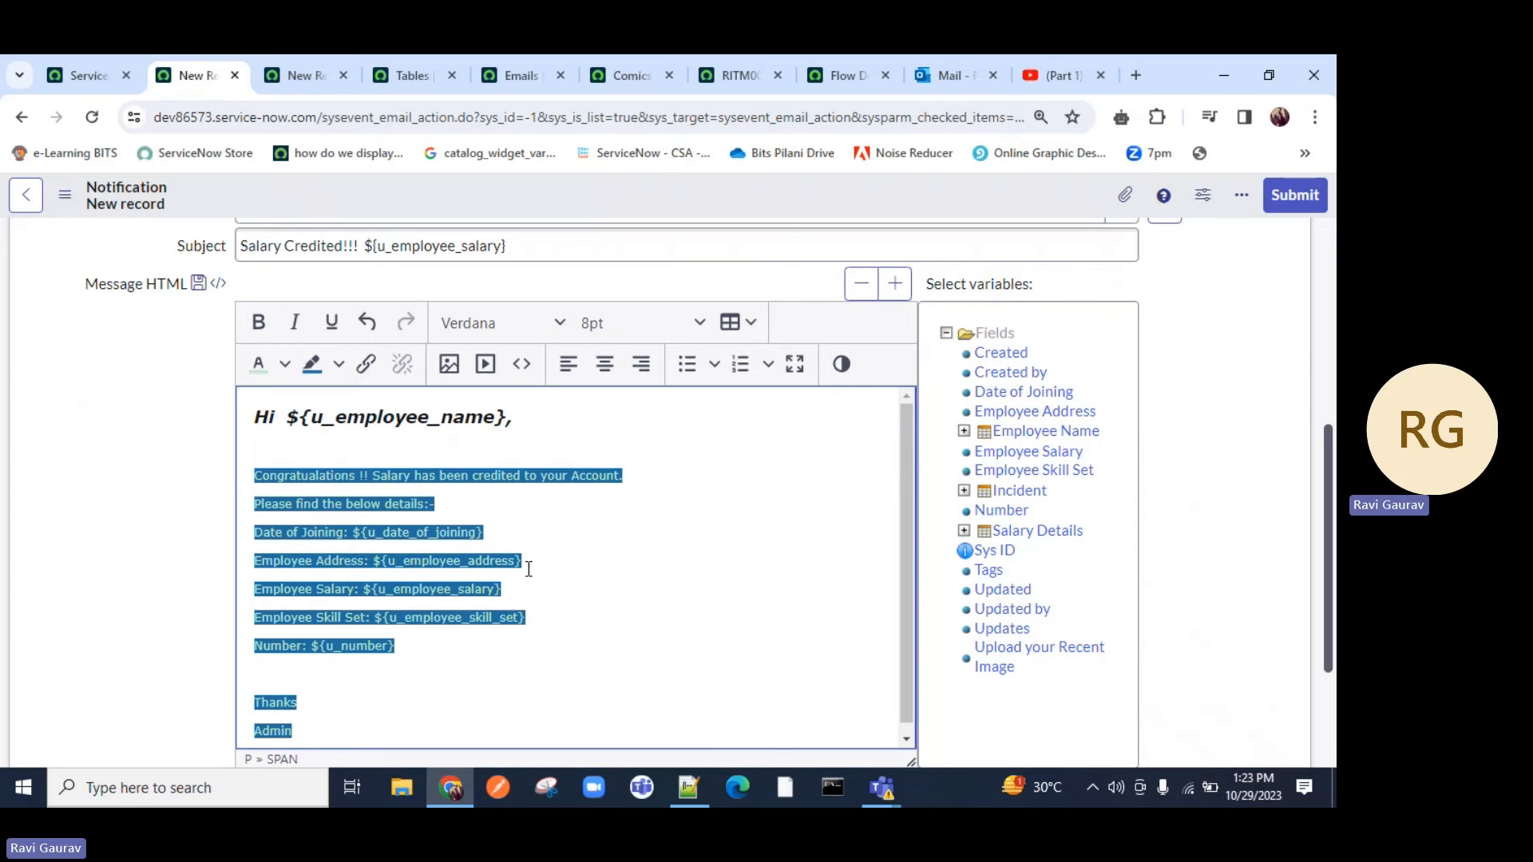
# Step: Save the new notification record and stay on its form
pyautogui.scroll(3, 528, 569)
pyautogui.rightClick(714, 189)
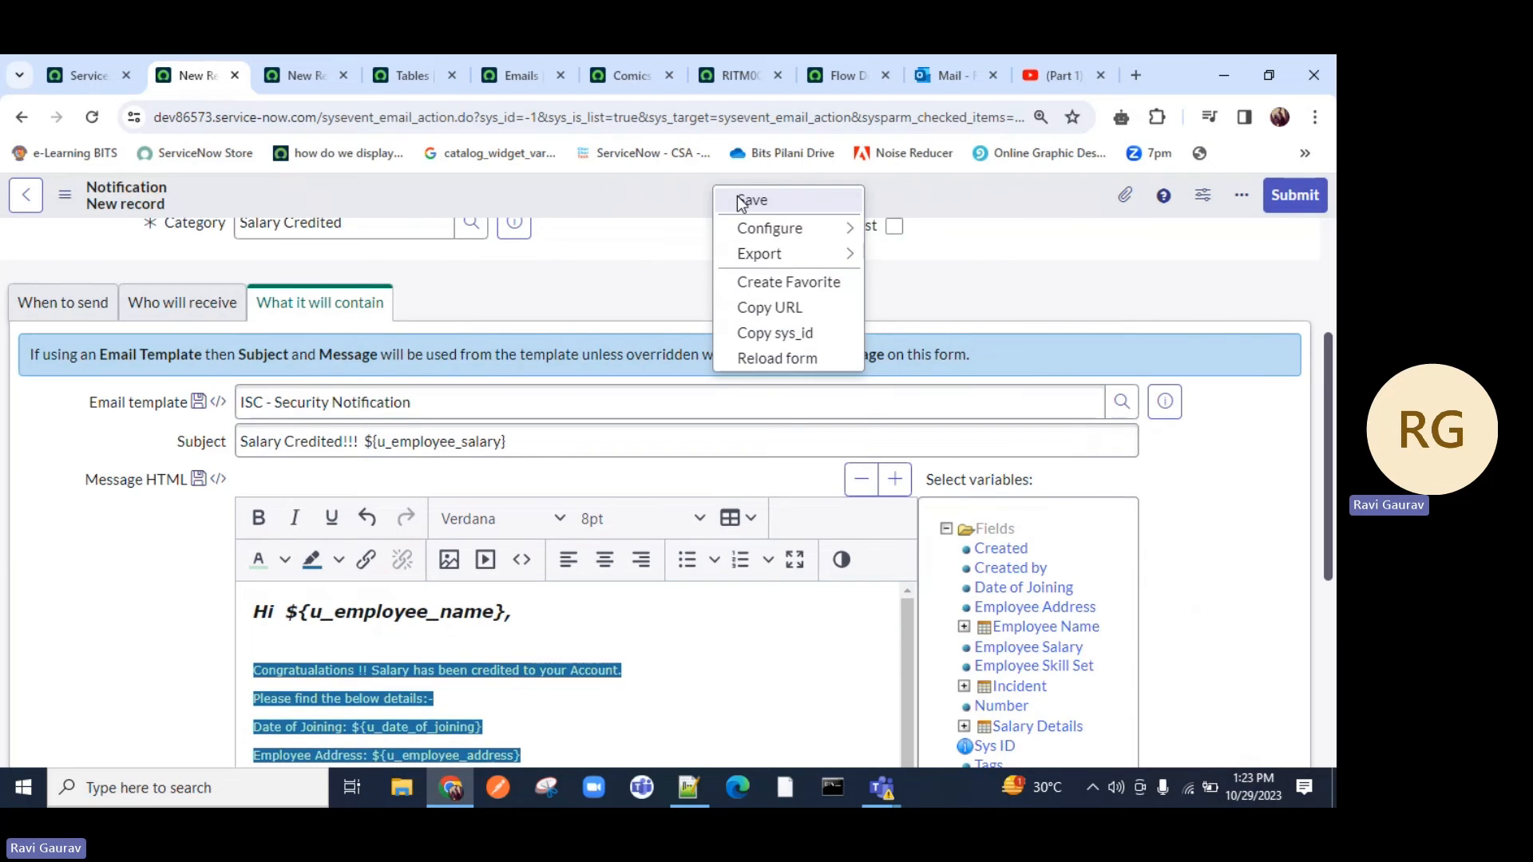
pyautogui.click(735, 196)
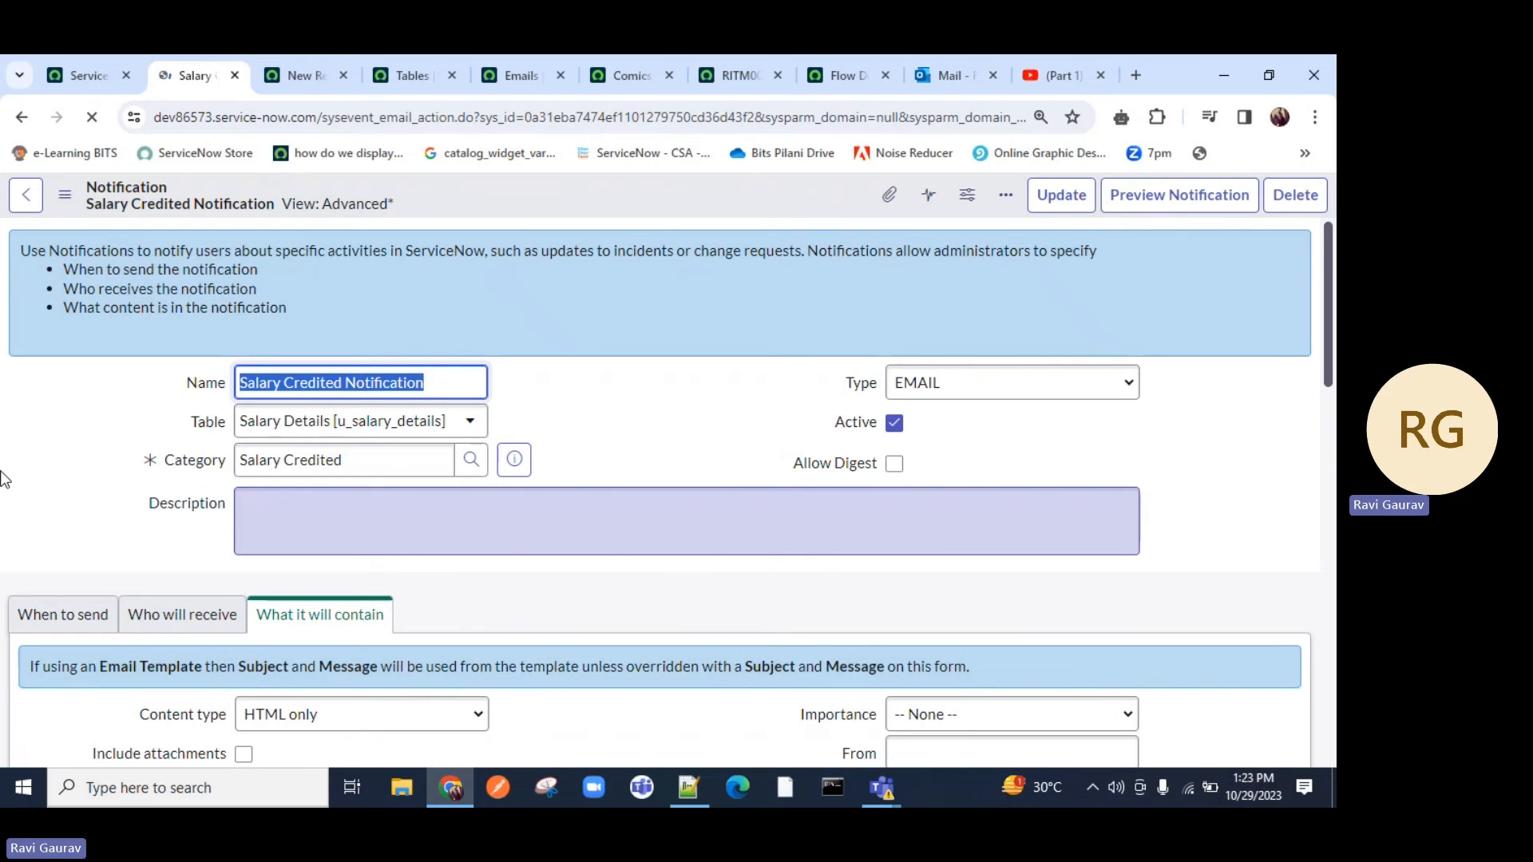
# Step: Review the saved notification's send timing, its recipient field, and its email template, subject and message
pyautogui.click(63, 615)
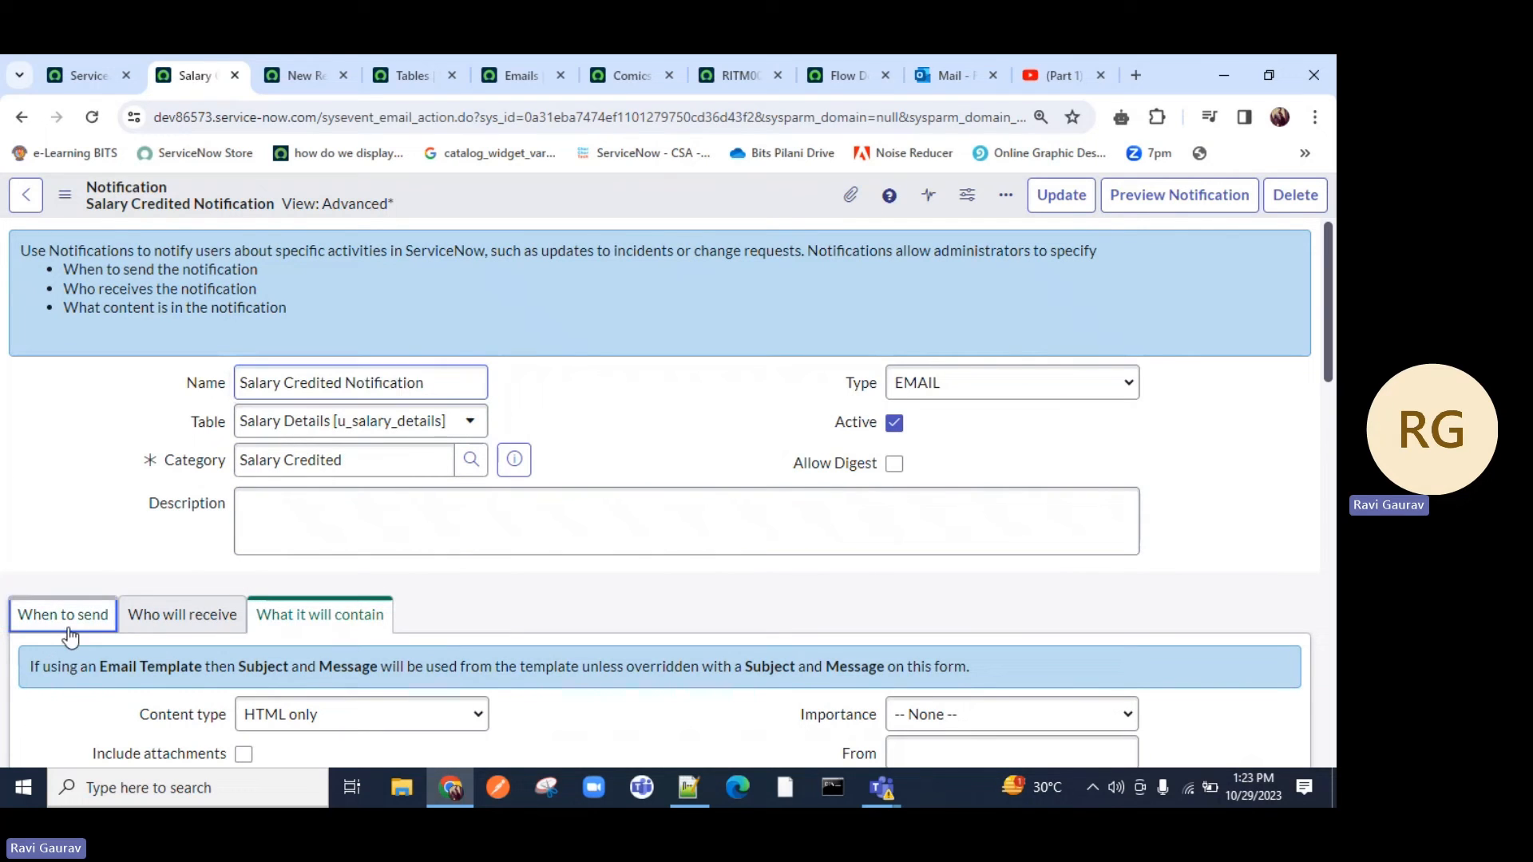
pyautogui.scroll(-5, 338, 511)
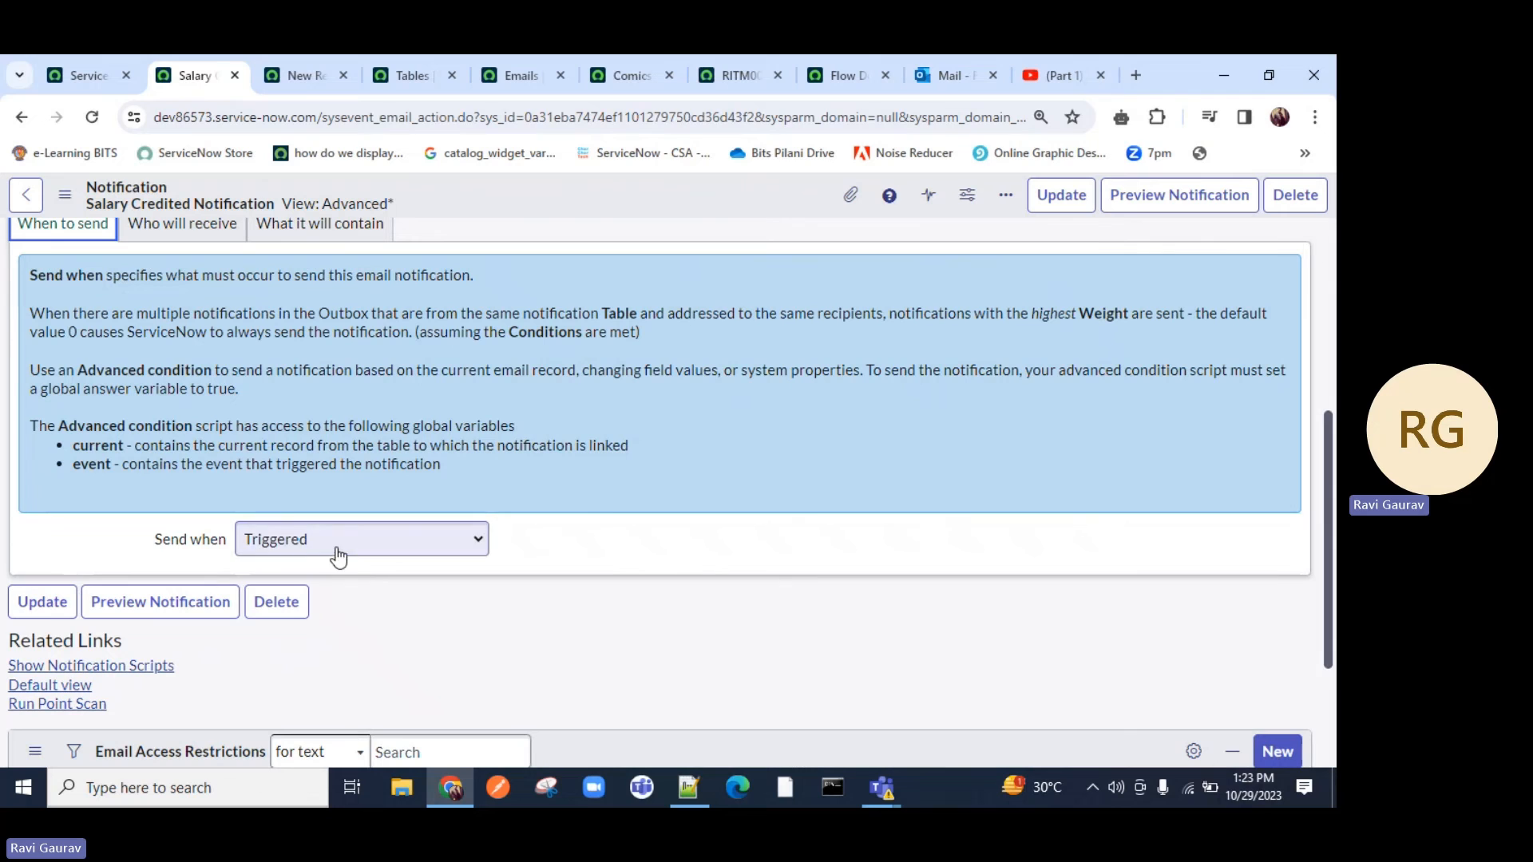
pyautogui.scroll(1, 137, 477)
pyautogui.click(153, 322)
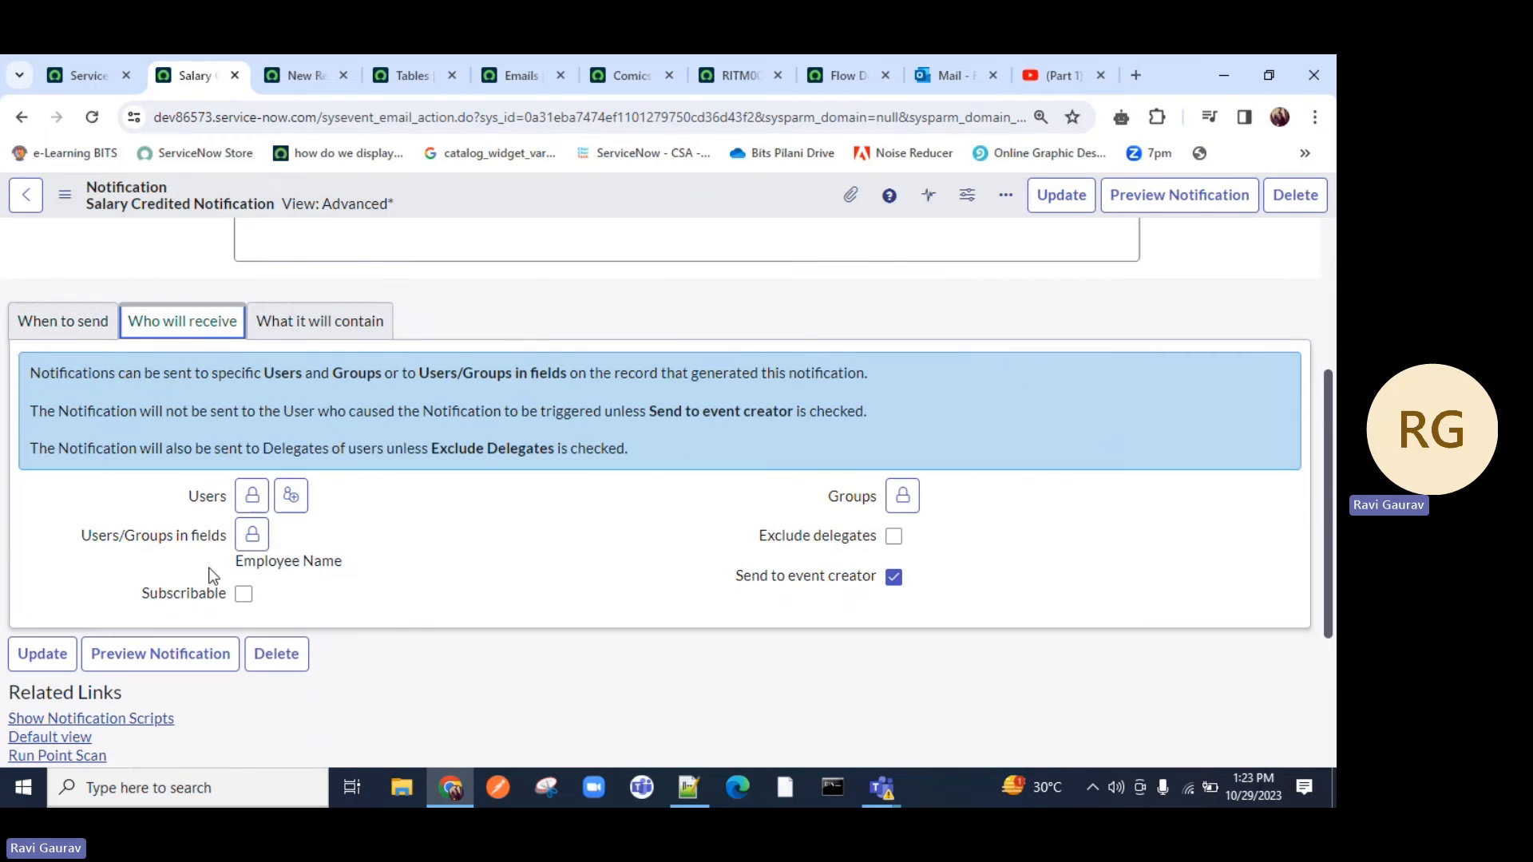
pyautogui.moveTo(233, 562); pyautogui.dragTo(343, 562)
pyautogui.scroll(4, 257, 467)
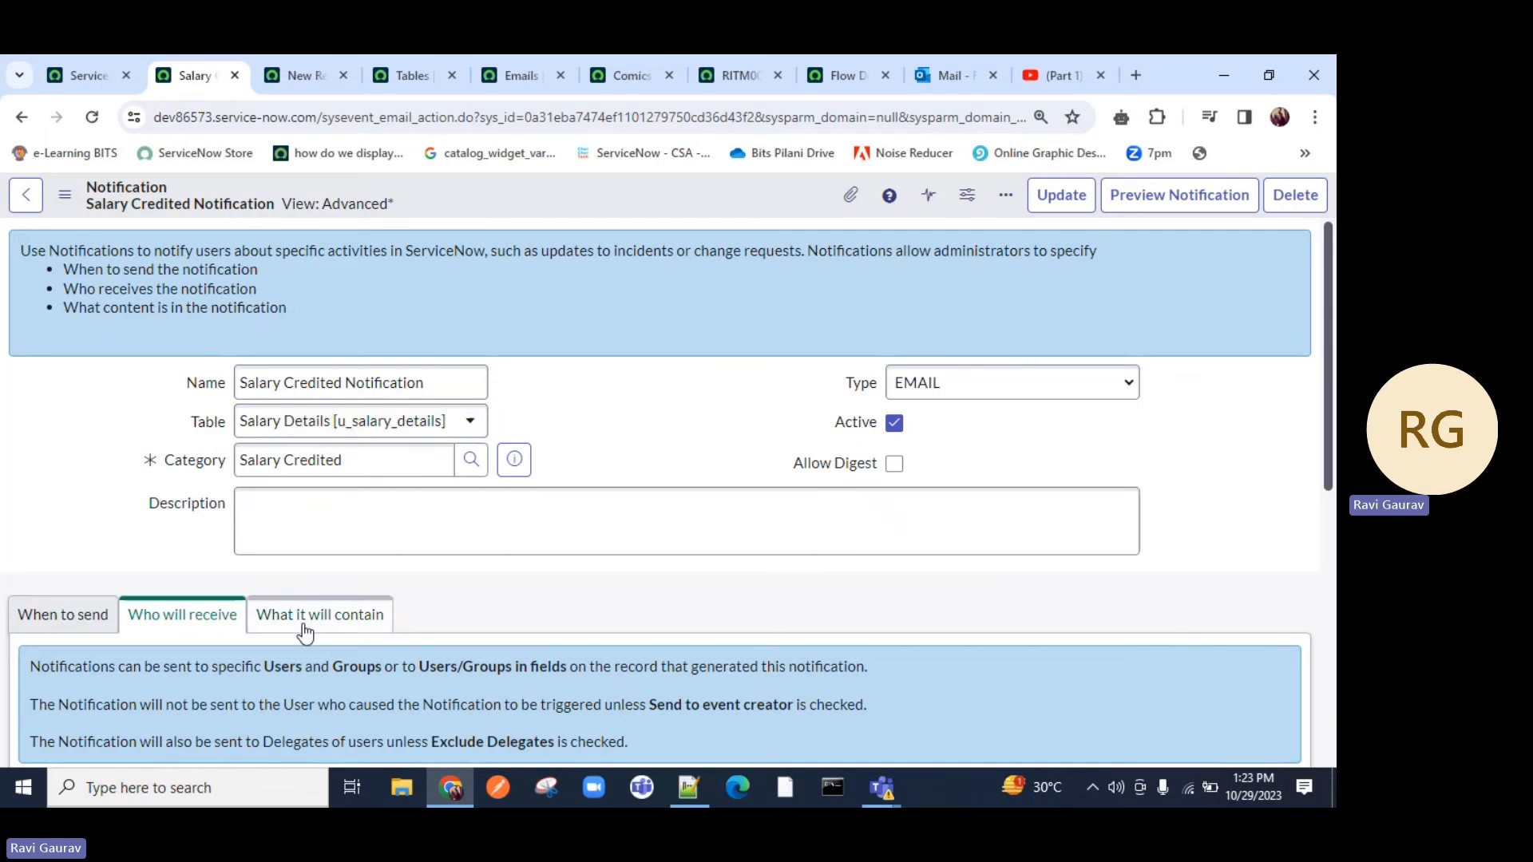
pyautogui.click(343, 615)
pyautogui.scroll(-3, 384, 606)
pyautogui.moveTo(435, 583); pyautogui.dragTo(163, 617)
pyautogui.moveTo(592, 624); pyautogui.dragTo(89, 643)
pyautogui.scroll(-1, 89, 646)
pyautogui.scroll(-1, 88, 646)
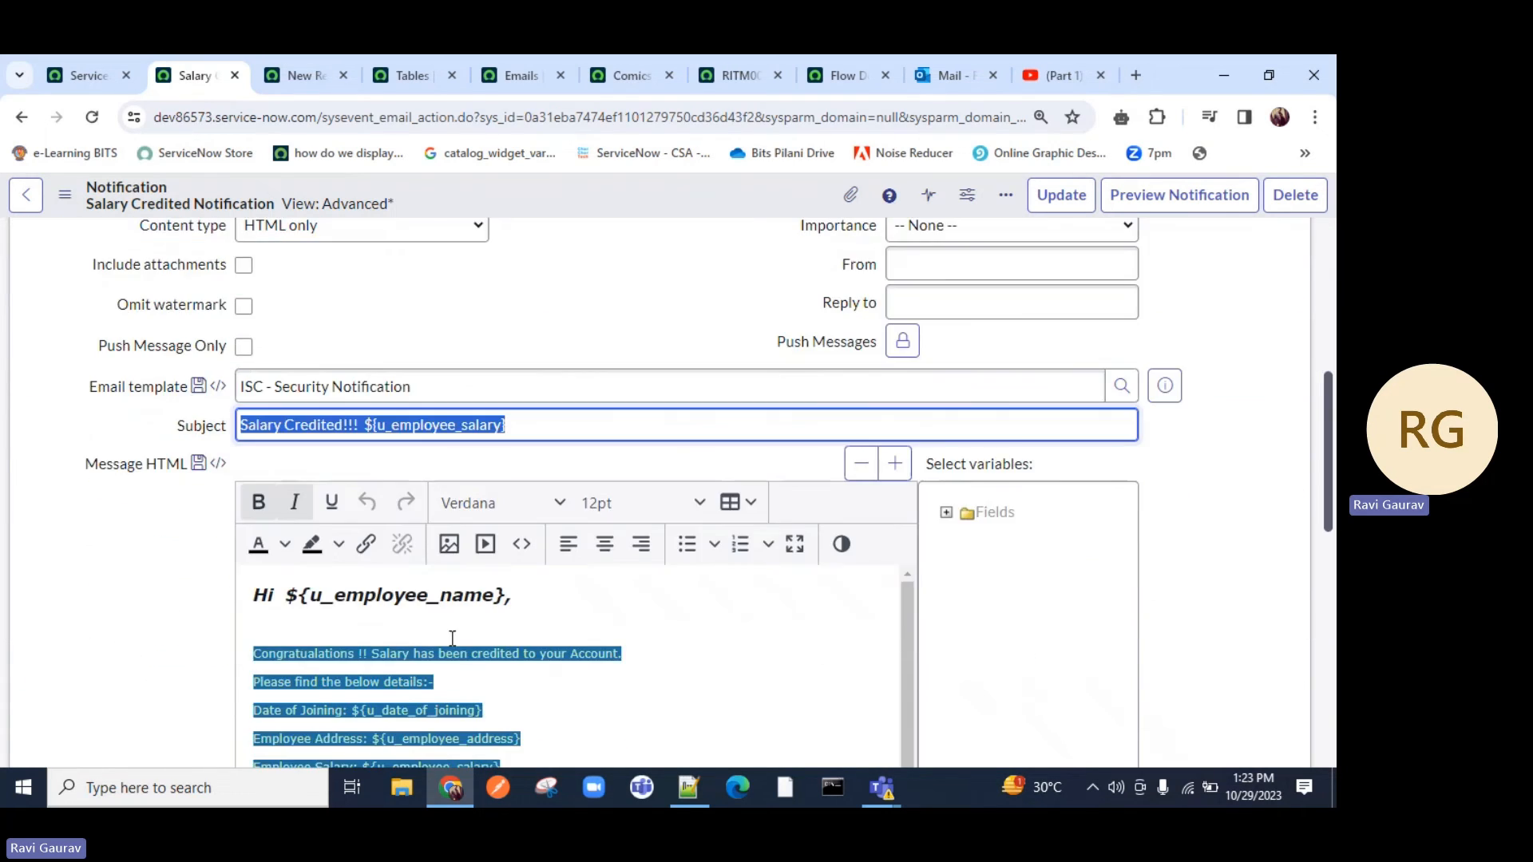
# Step: Preview the notification and examine its rendered subject and body
pyautogui.click(1179, 194)
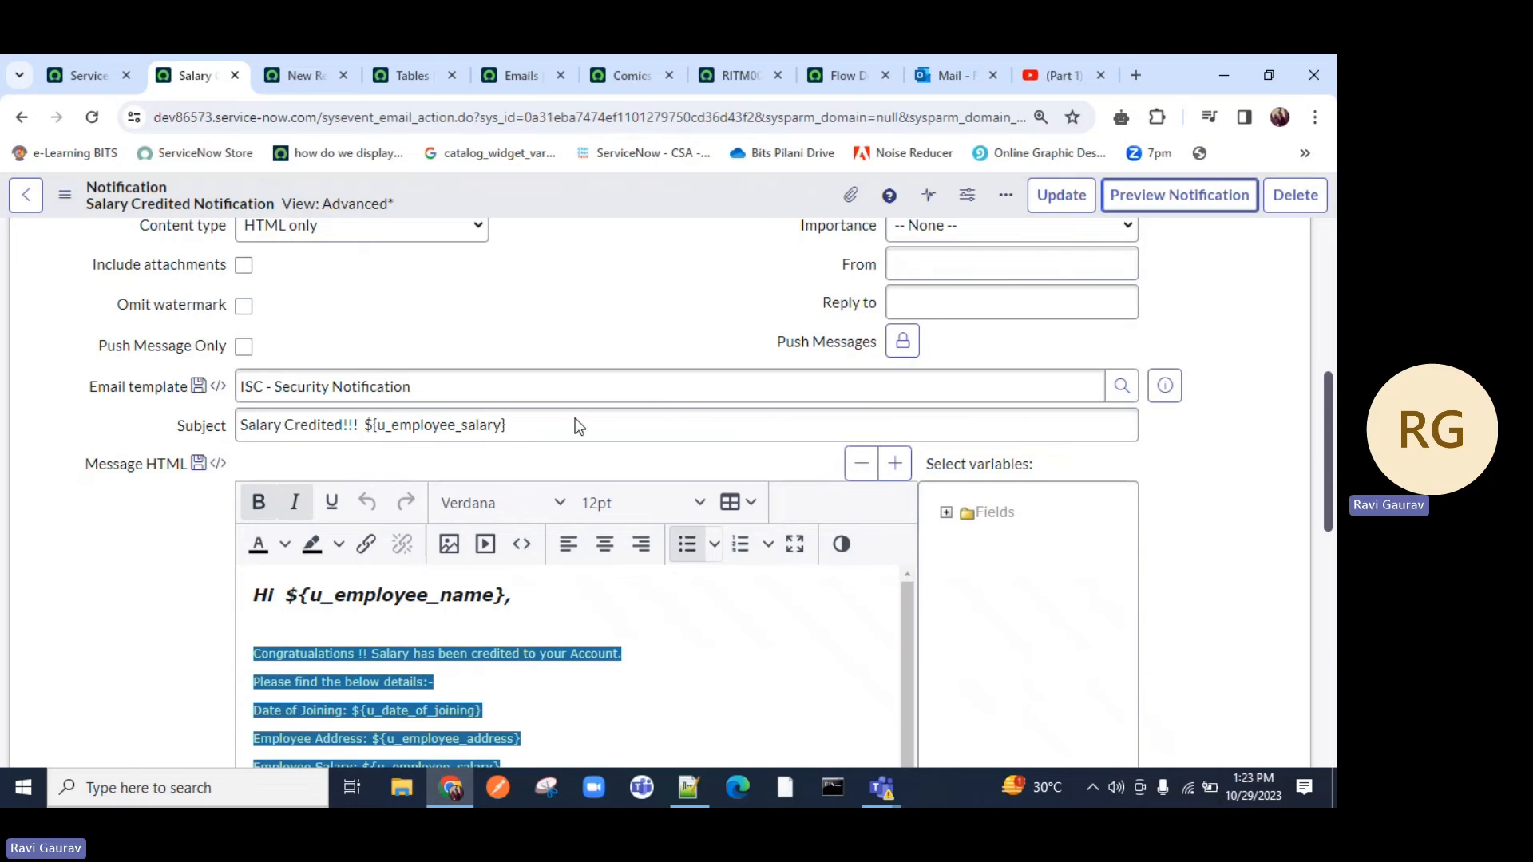
pyautogui.scroll(-2, 639, 539)
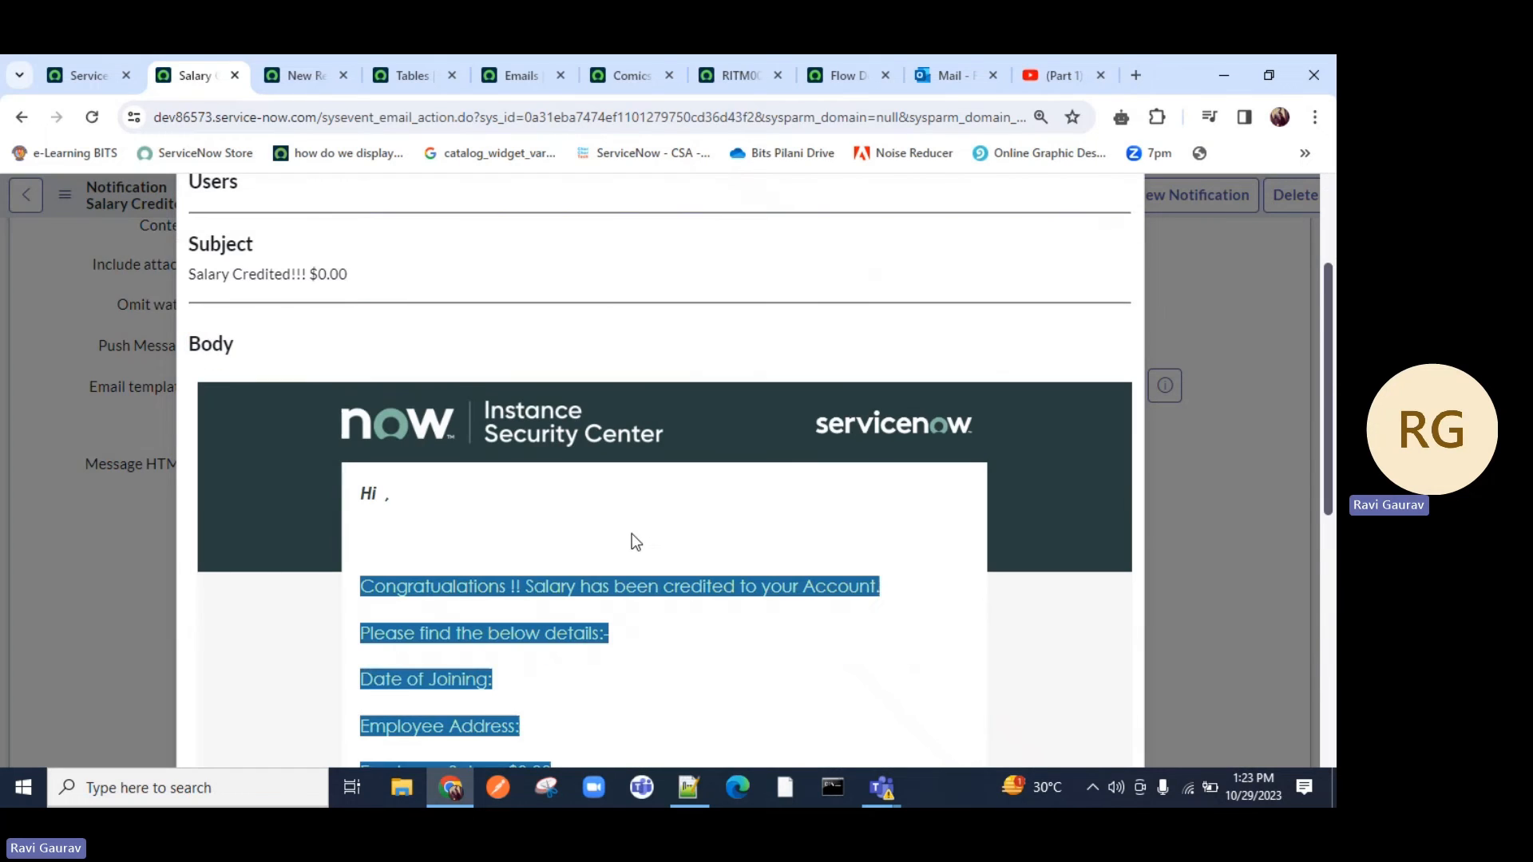
pyautogui.scroll(-2, 635, 542)
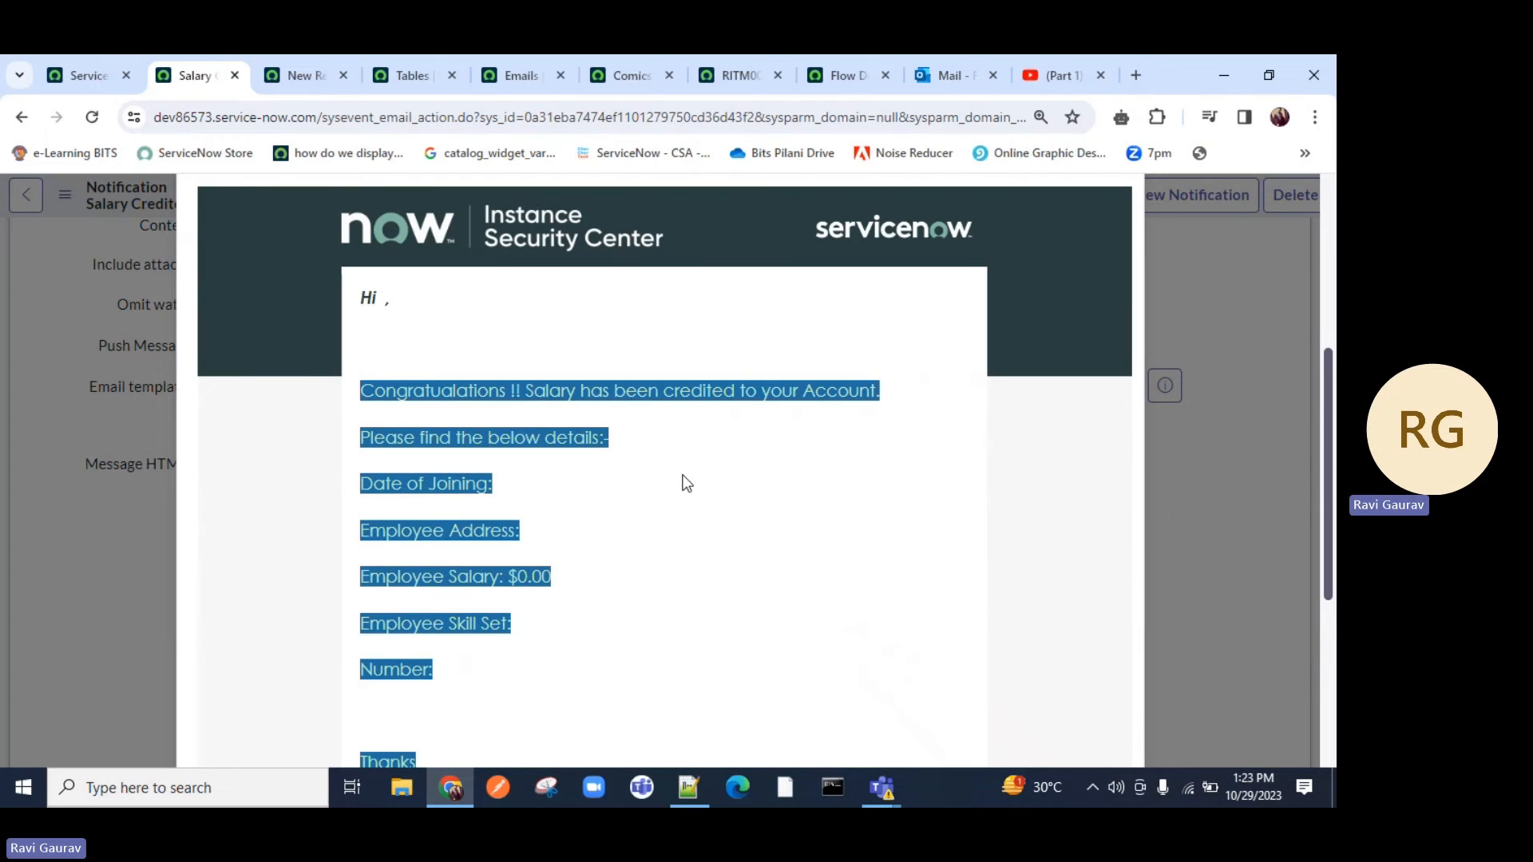
pyautogui.scroll(2, 687, 486)
pyautogui.scroll(-3, 688, 489)
pyautogui.scroll(5, 690, 493)
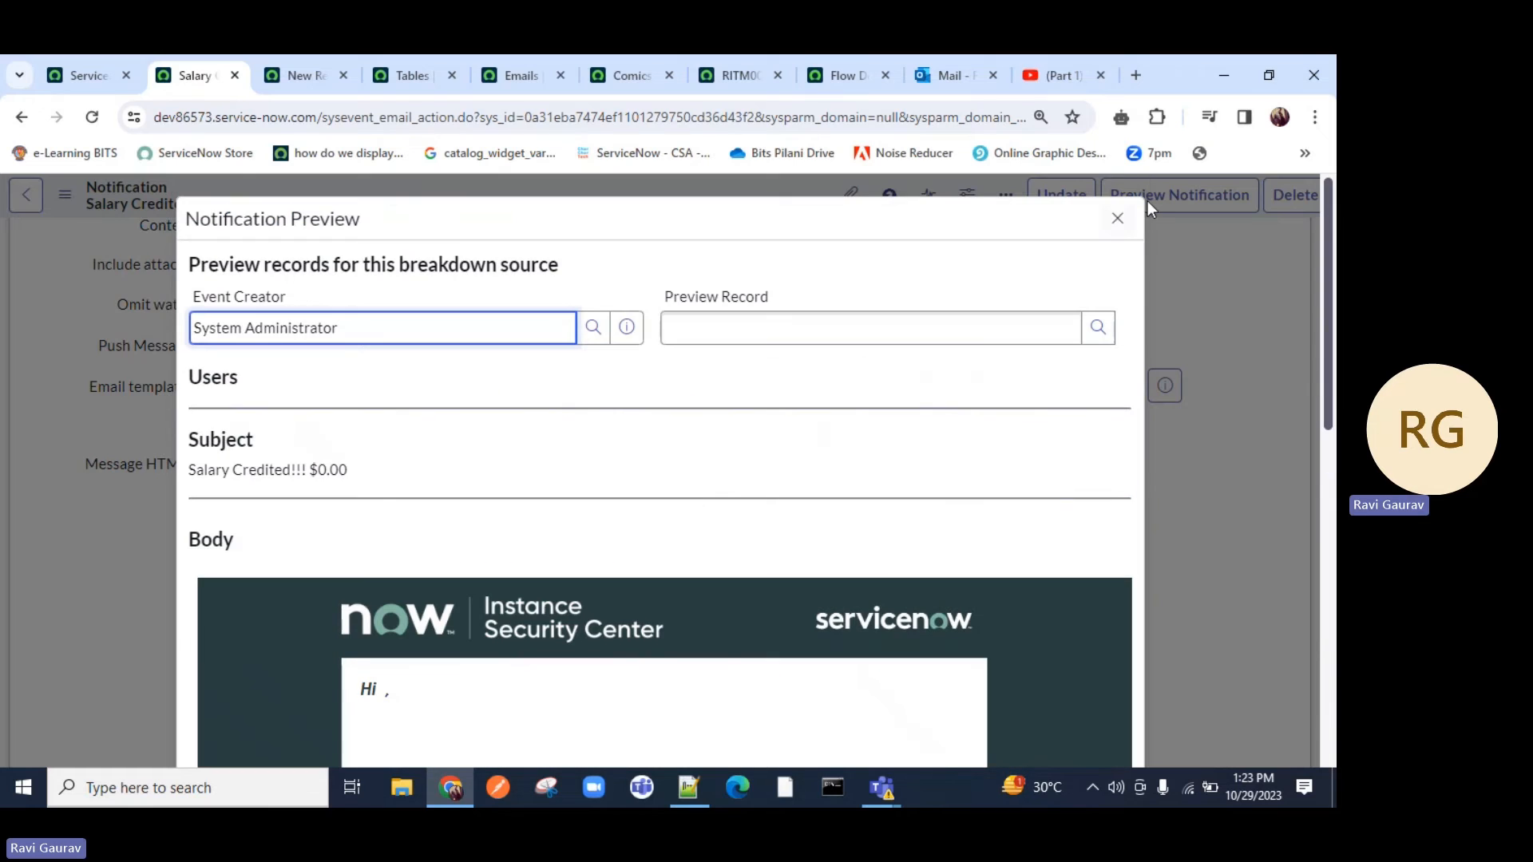
# Step: Close the notification preview and the leftover browser tabs for Tables, the Comics Ordered email and the requested item
pyautogui.click(1117, 218)
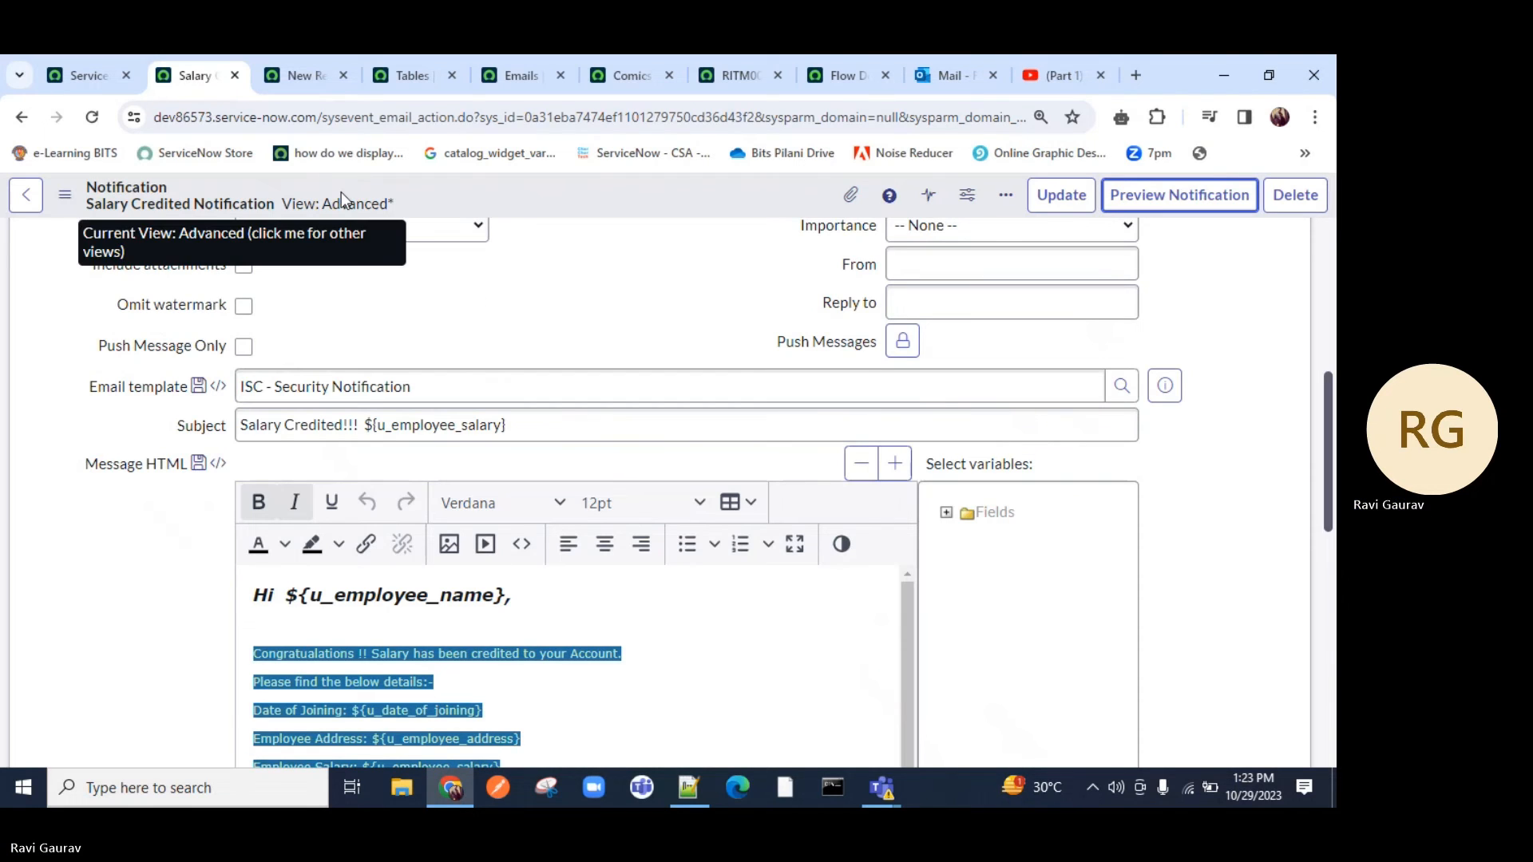
pyautogui.click(388, 72)
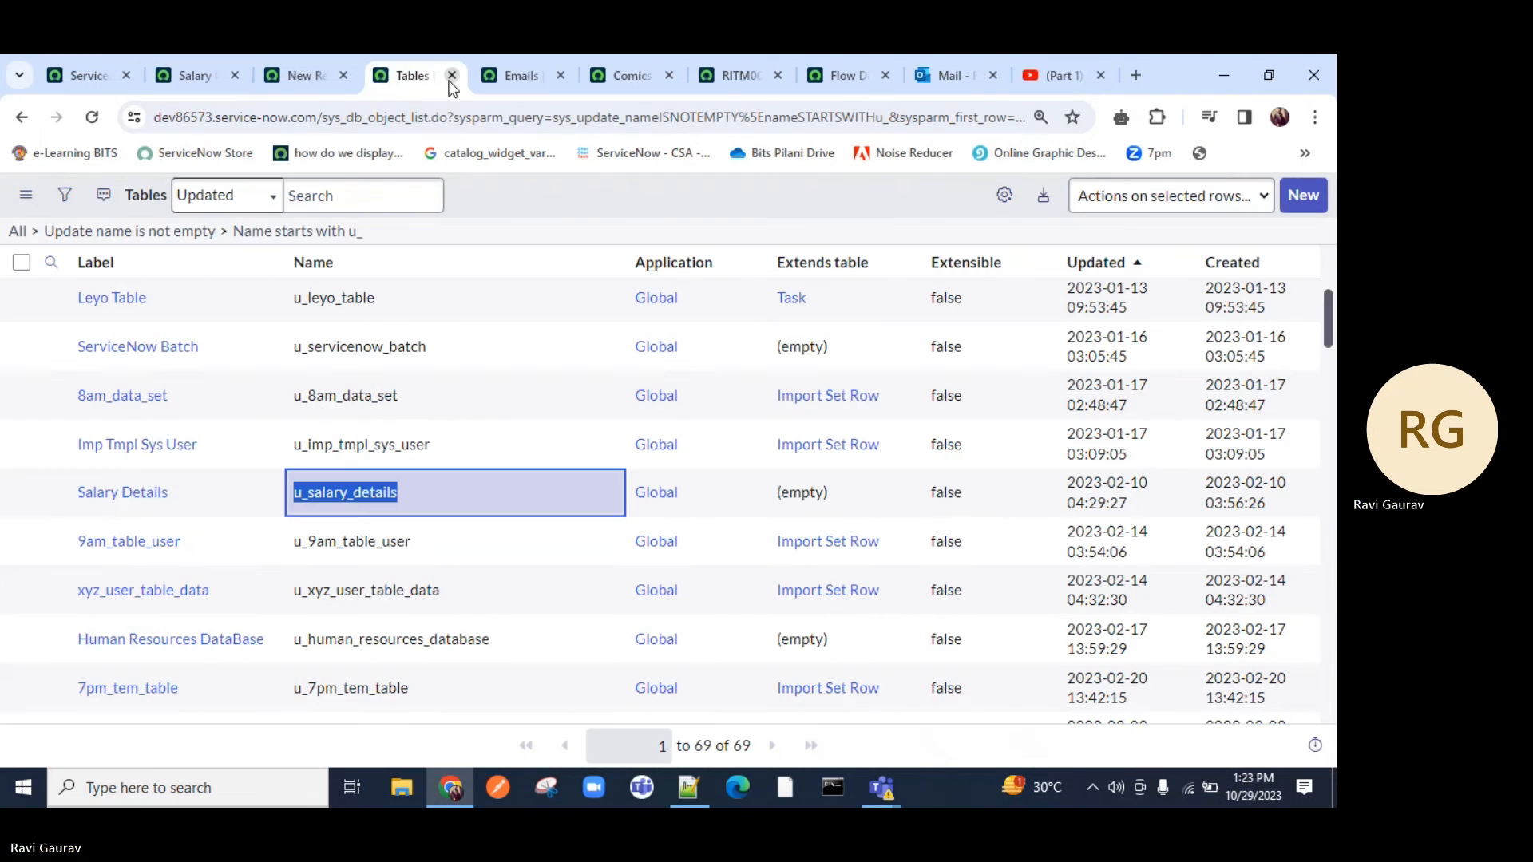
pyautogui.click(452, 77)
pyautogui.click(535, 80)
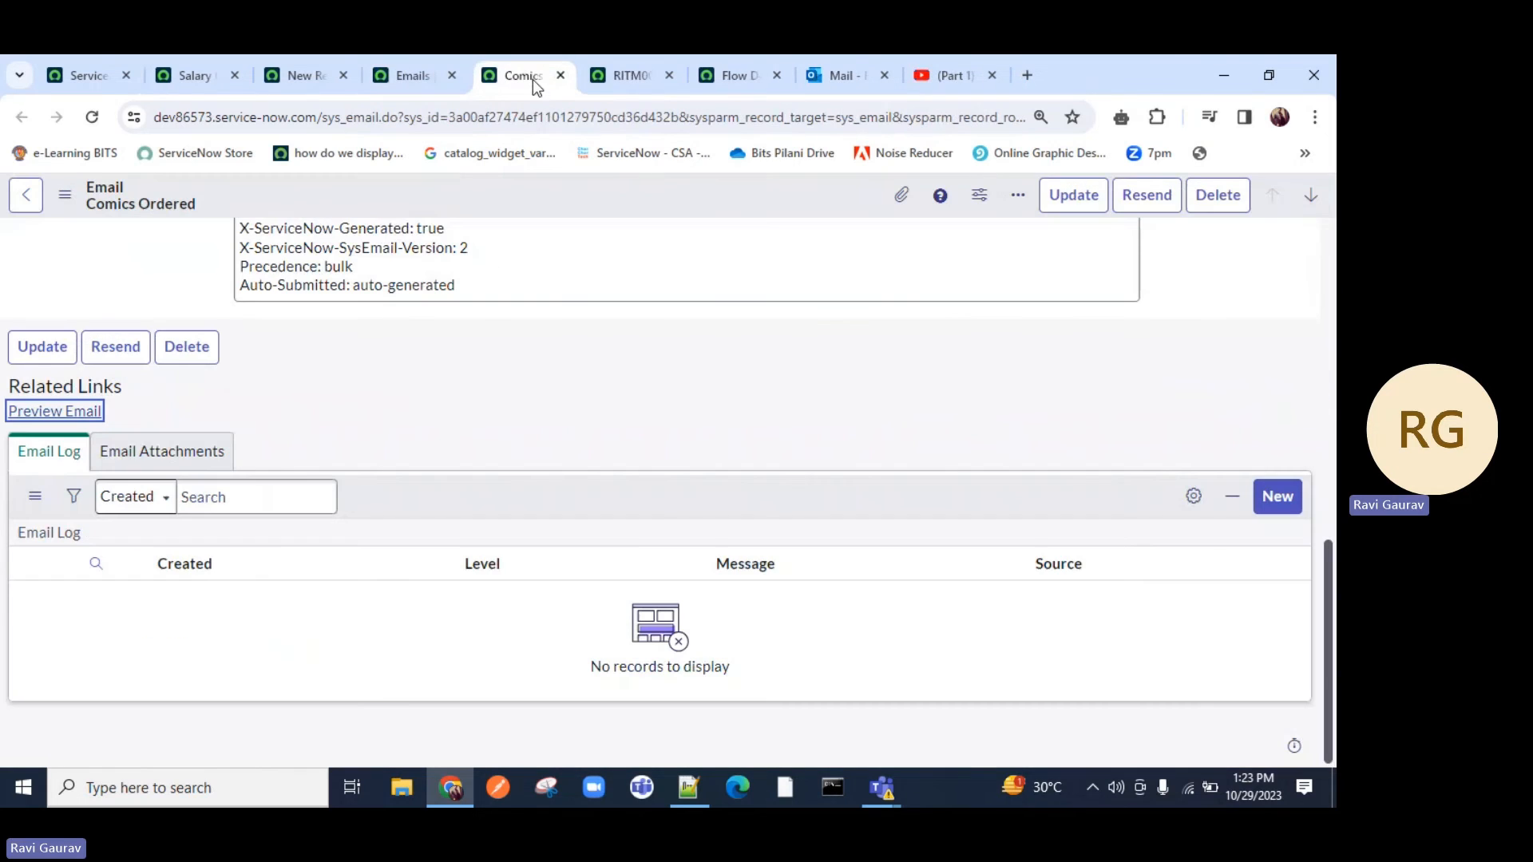
pyautogui.click(560, 75)
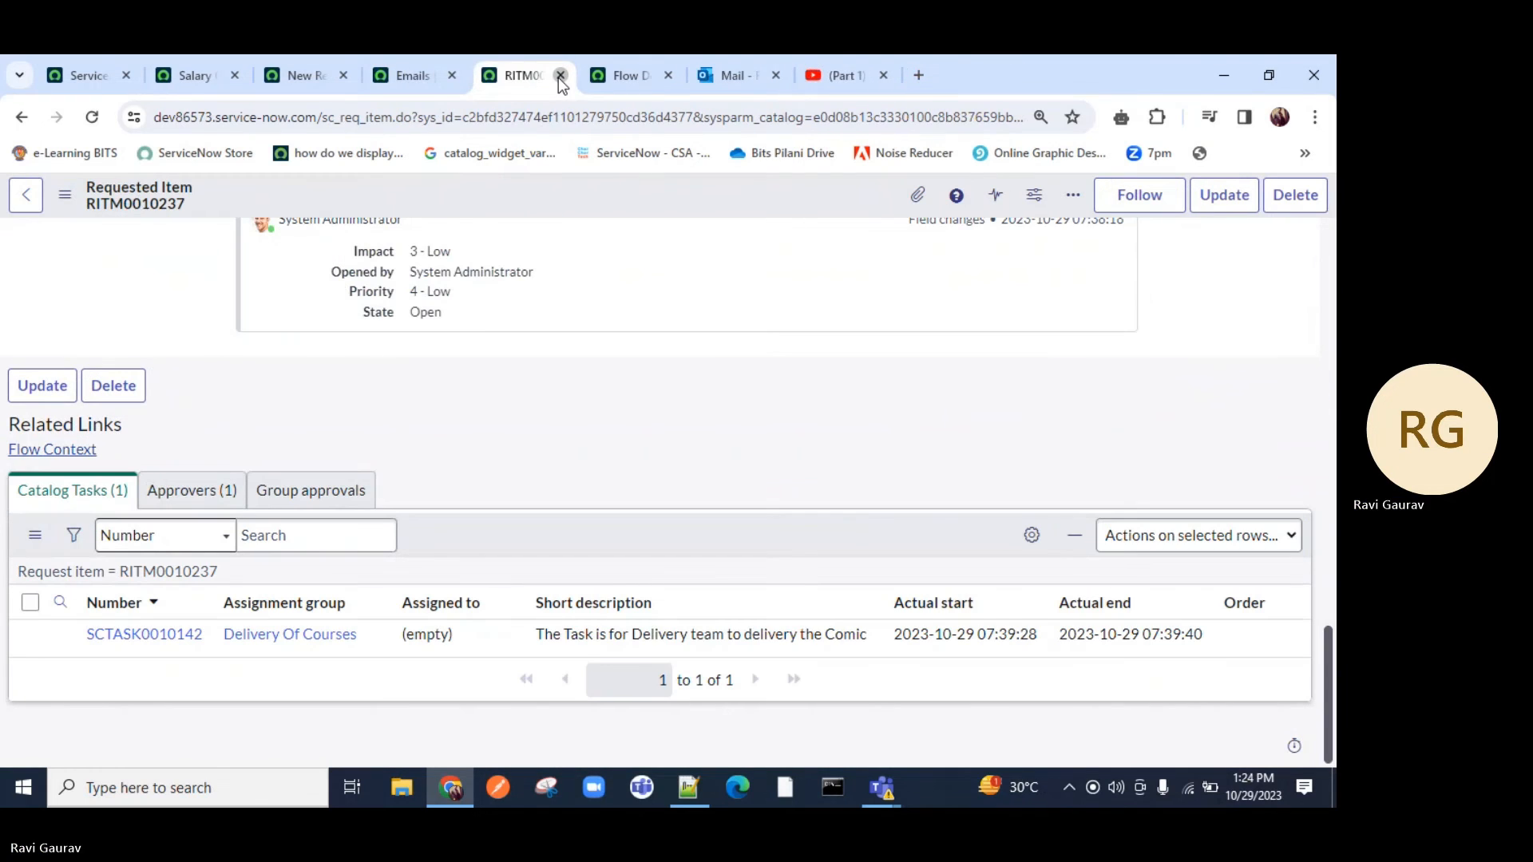
pyautogui.click(560, 76)
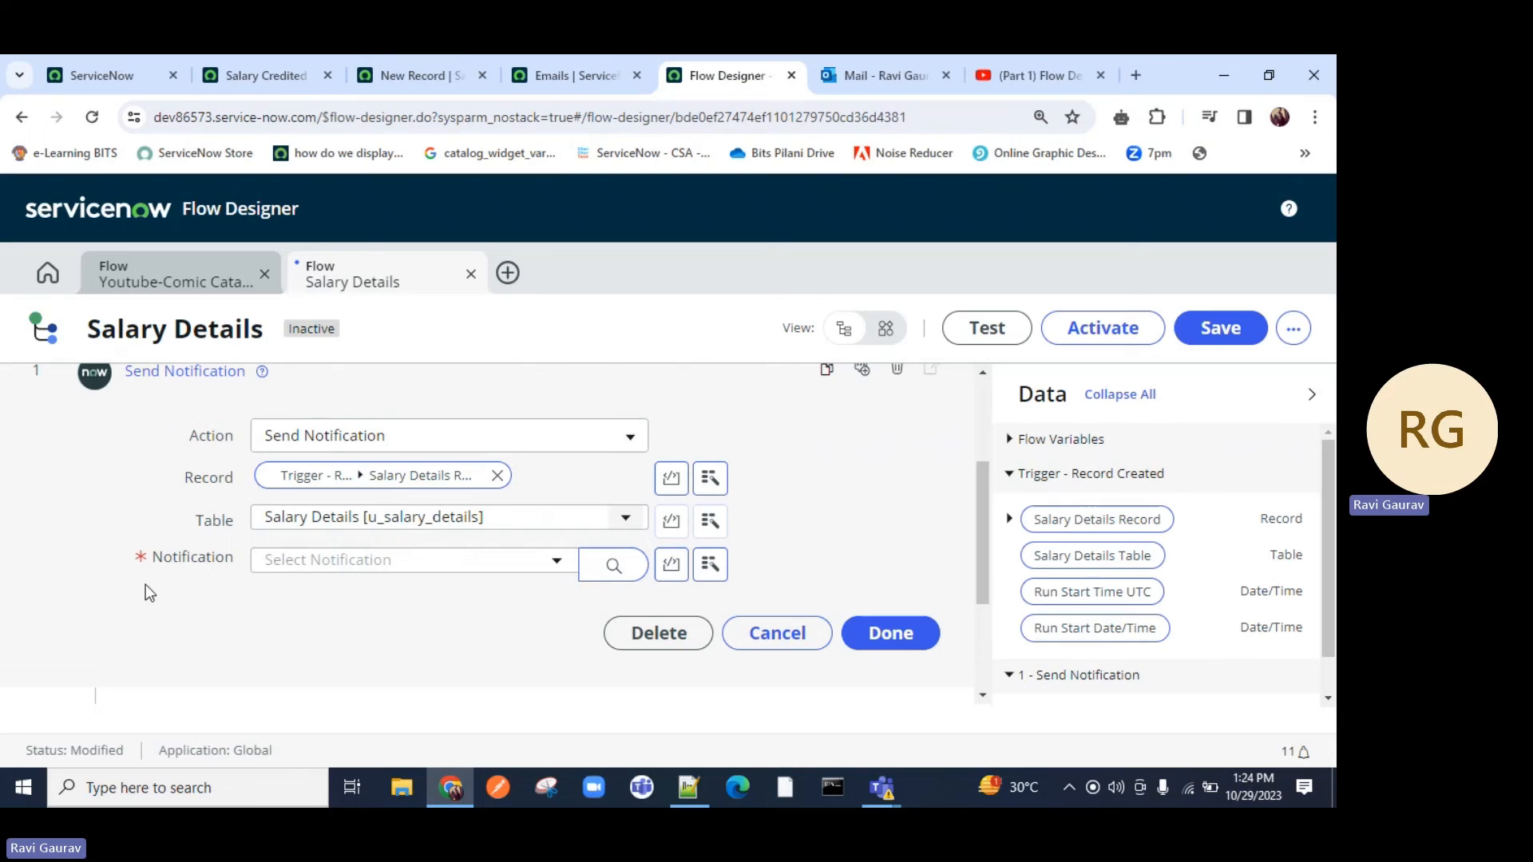
# Step: Choose Salary Credited Notification as the notification in the flow's Send Notification action
pyautogui.click(341, 566)
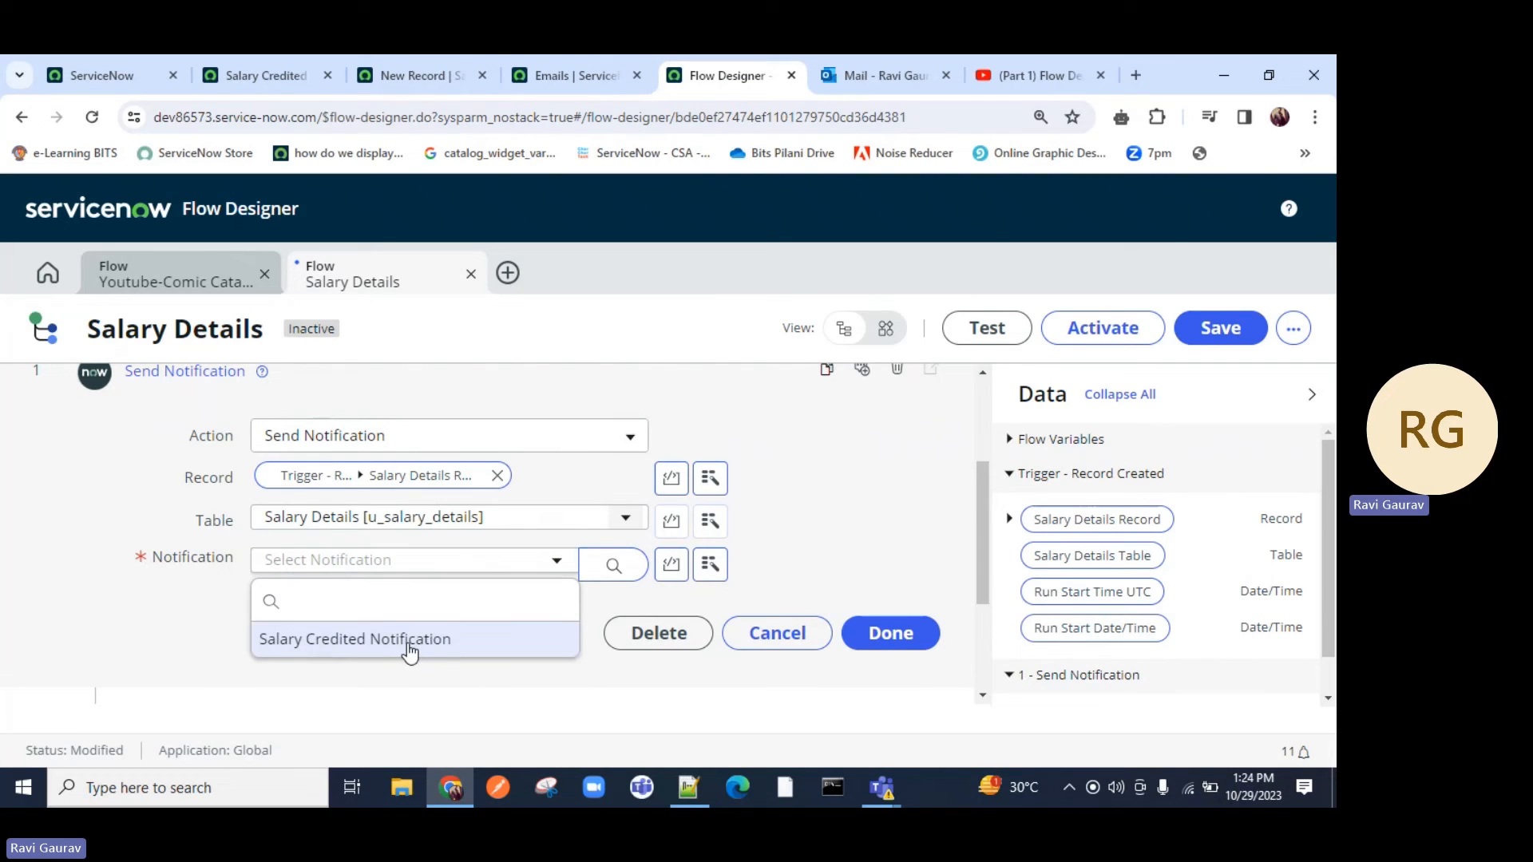
pyautogui.click(309, 645)
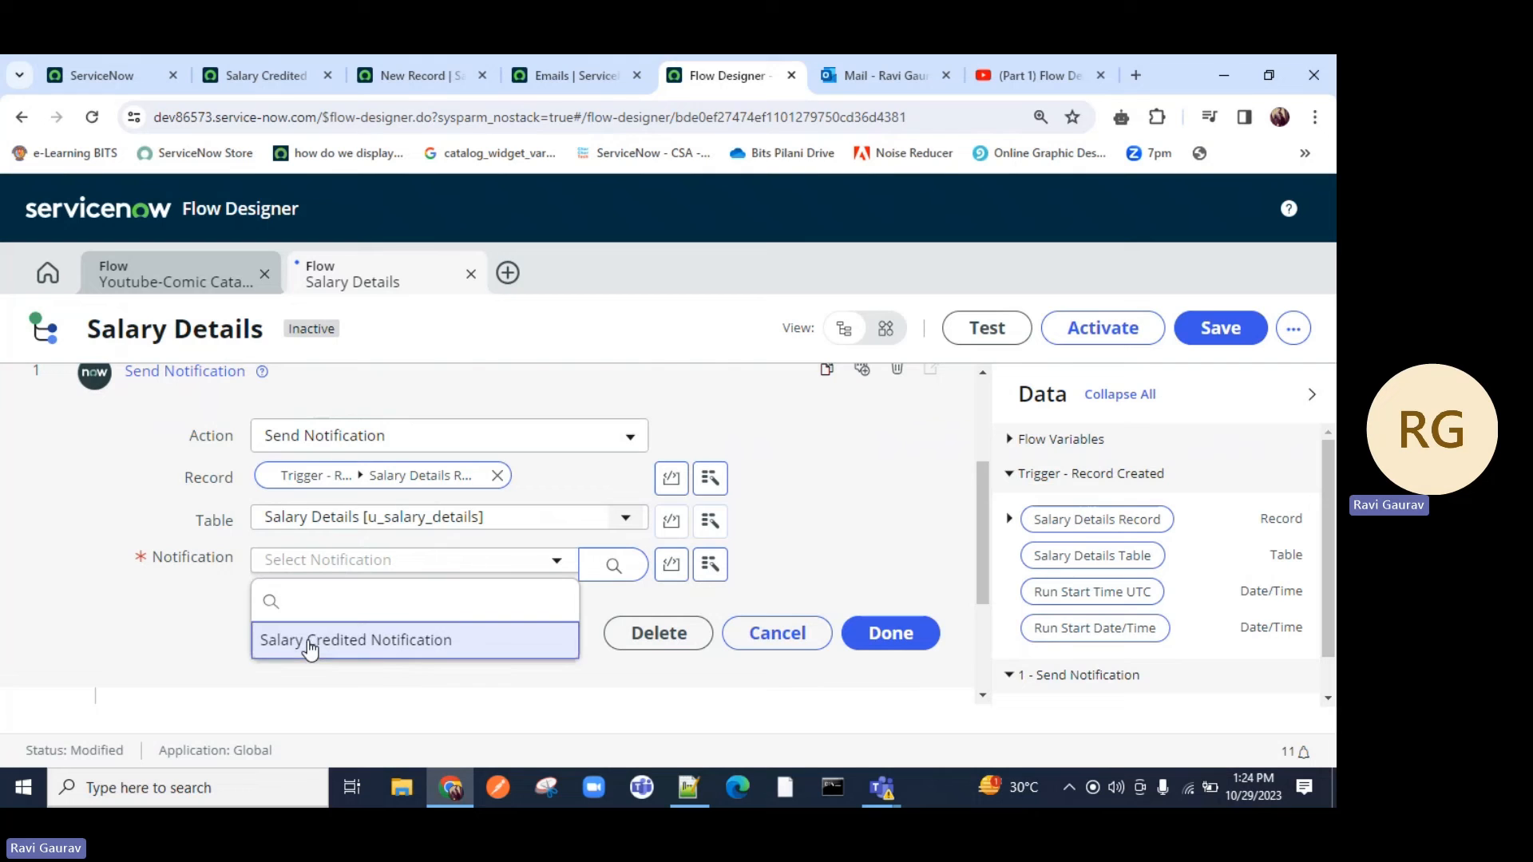
# Step: Review the Salary Credited Notification record's name and its Send when setting against the flow
pyautogui.click(270, 75)
pyautogui.scroll(10, 285, 323)
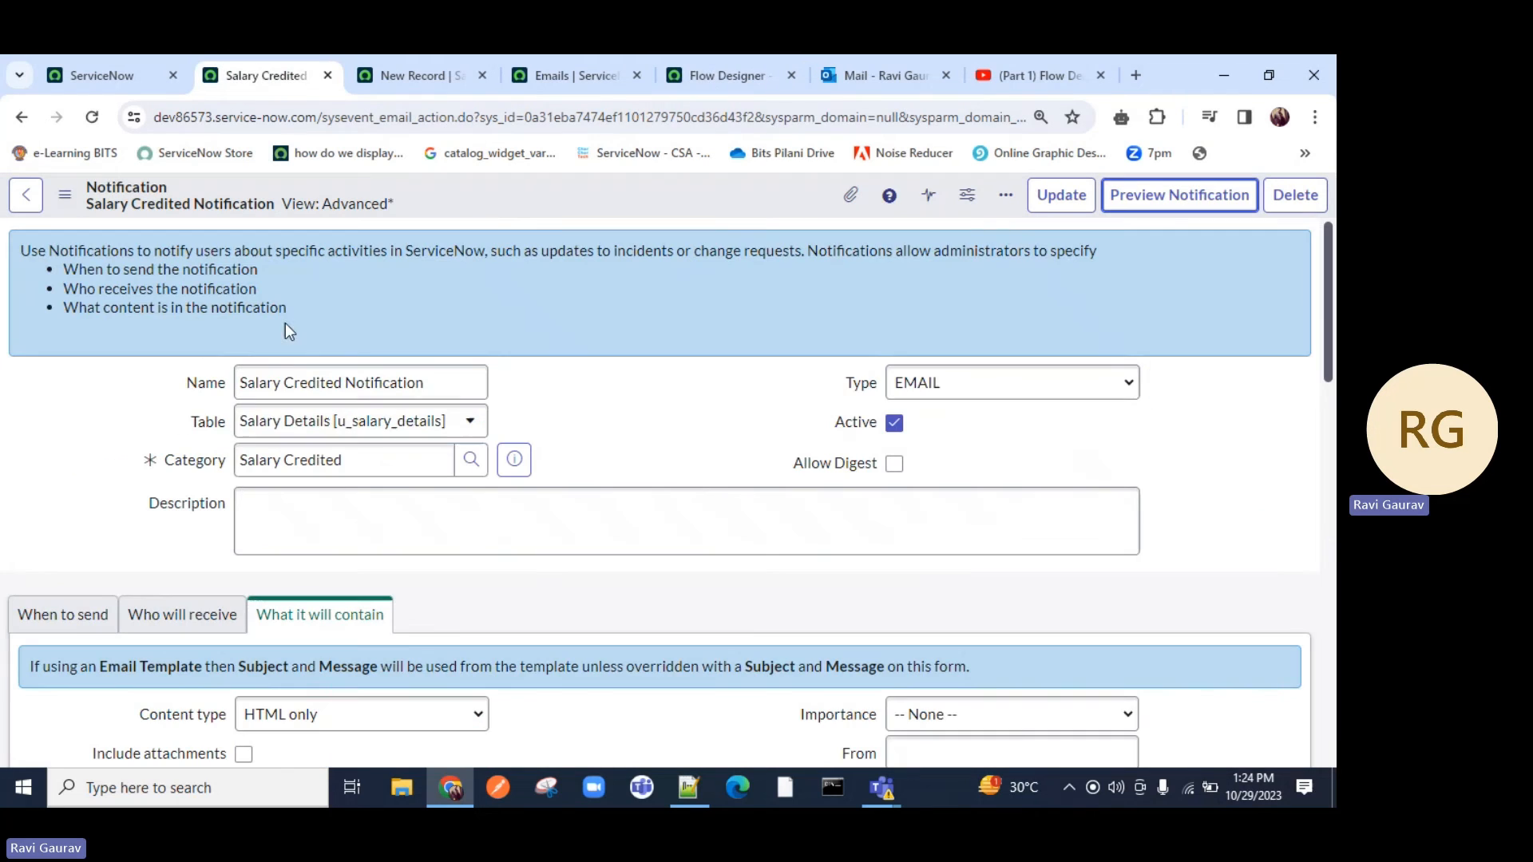
pyautogui.click(177, 382)
pyautogui.click(398, 75)
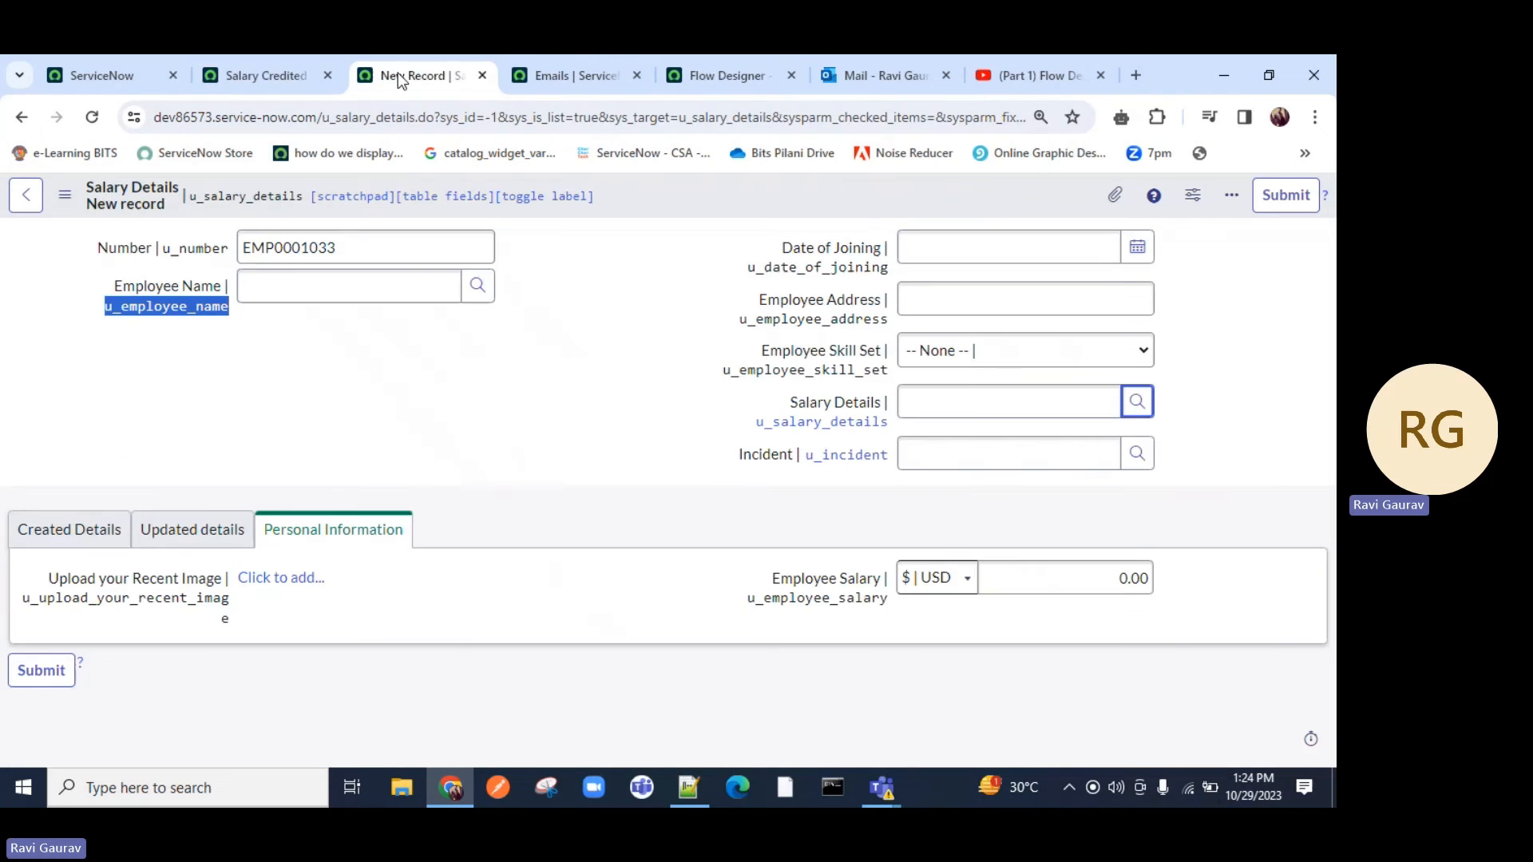
pyautogui.click(559, 75)
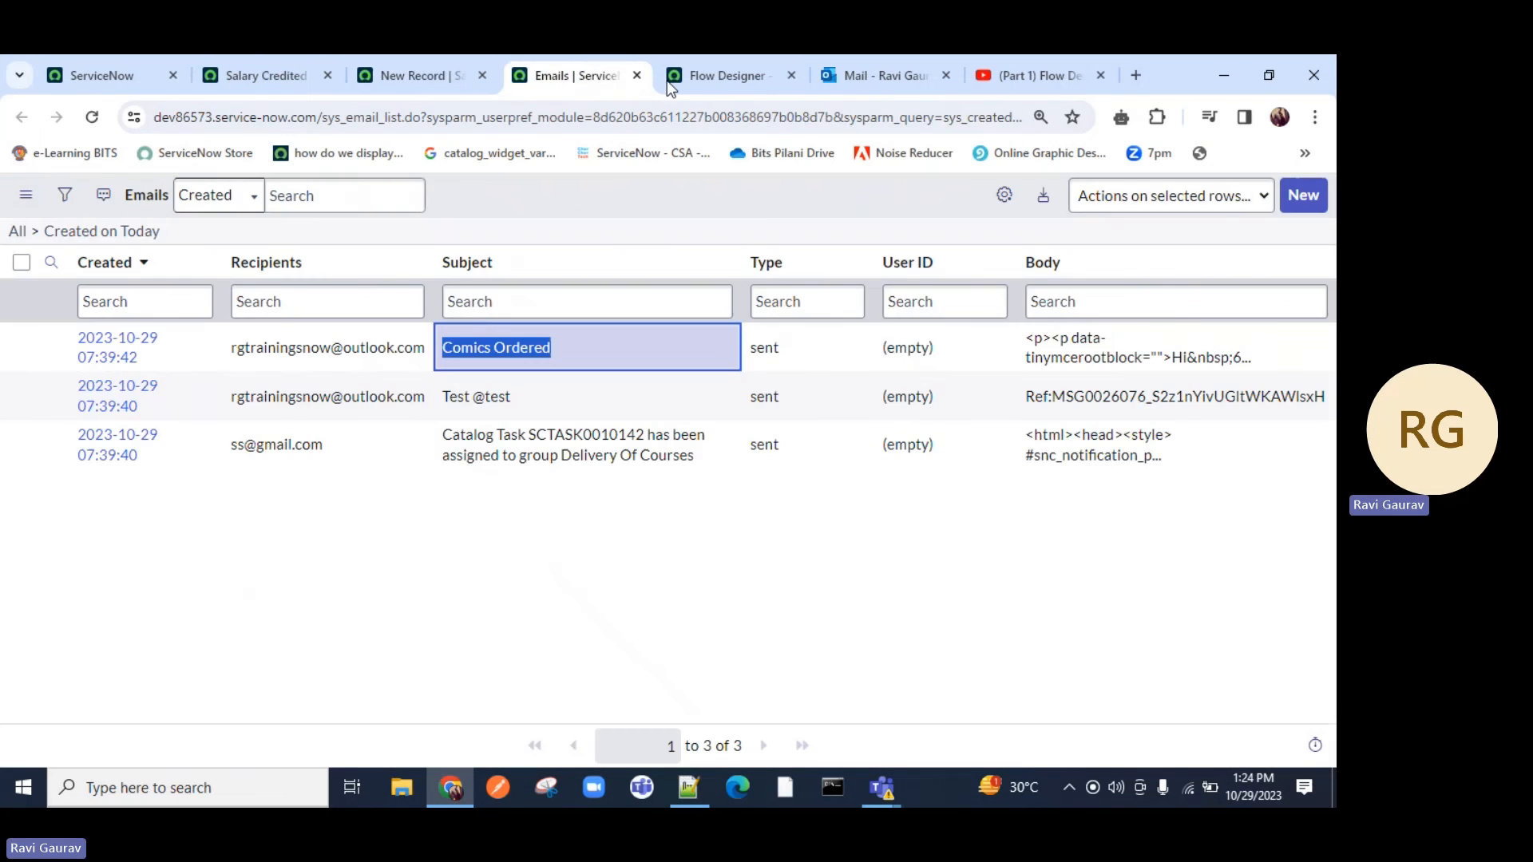
pyautogui.click(671, 76)
pyautogui.click(263, 75)
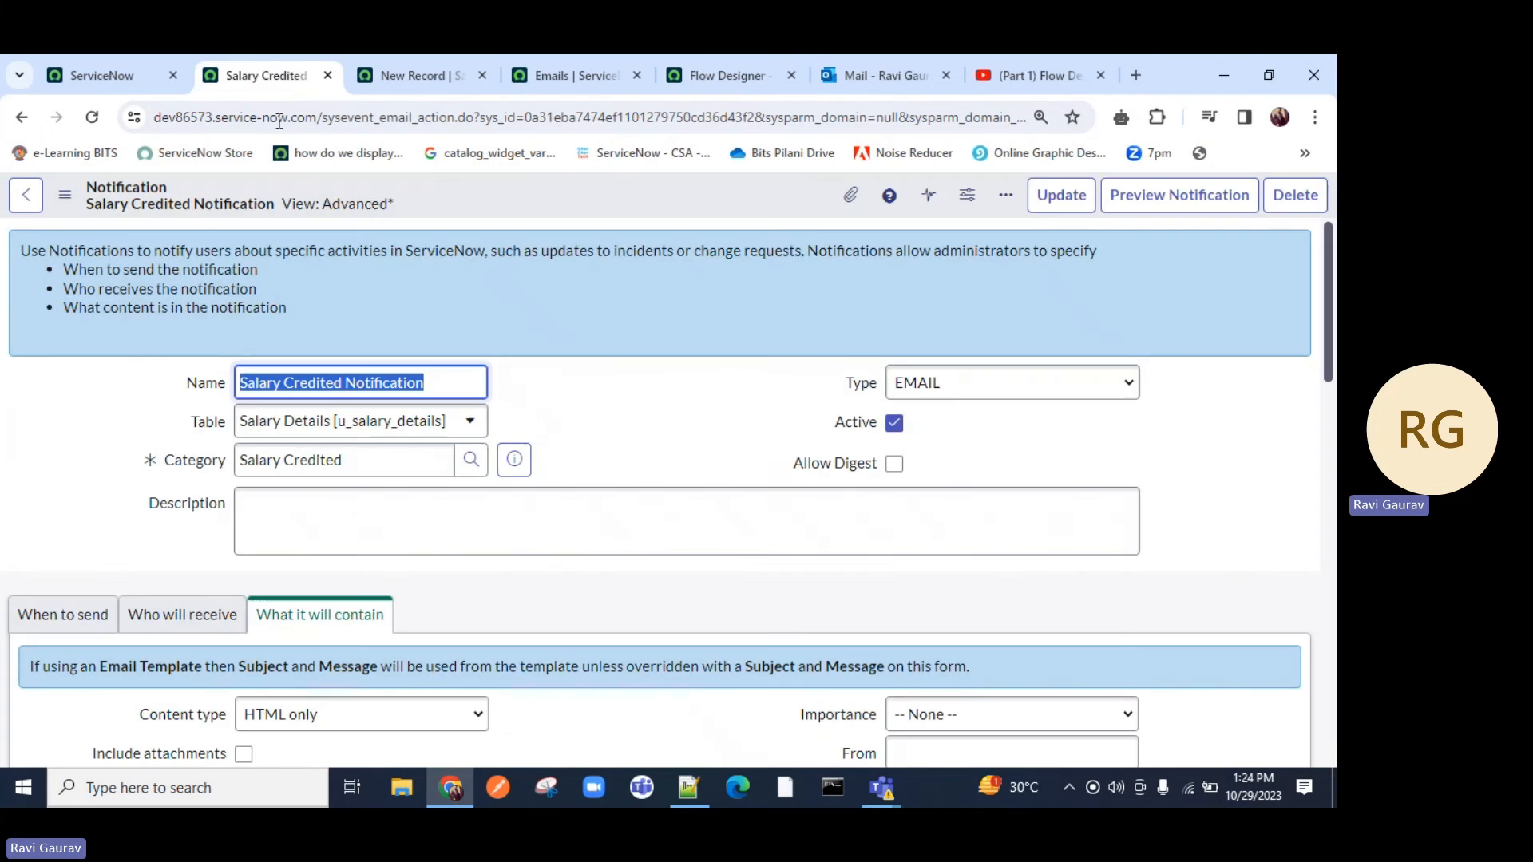
pyautogui.click(64, 616)
pyautogui.scroll(-4, 242, 630)
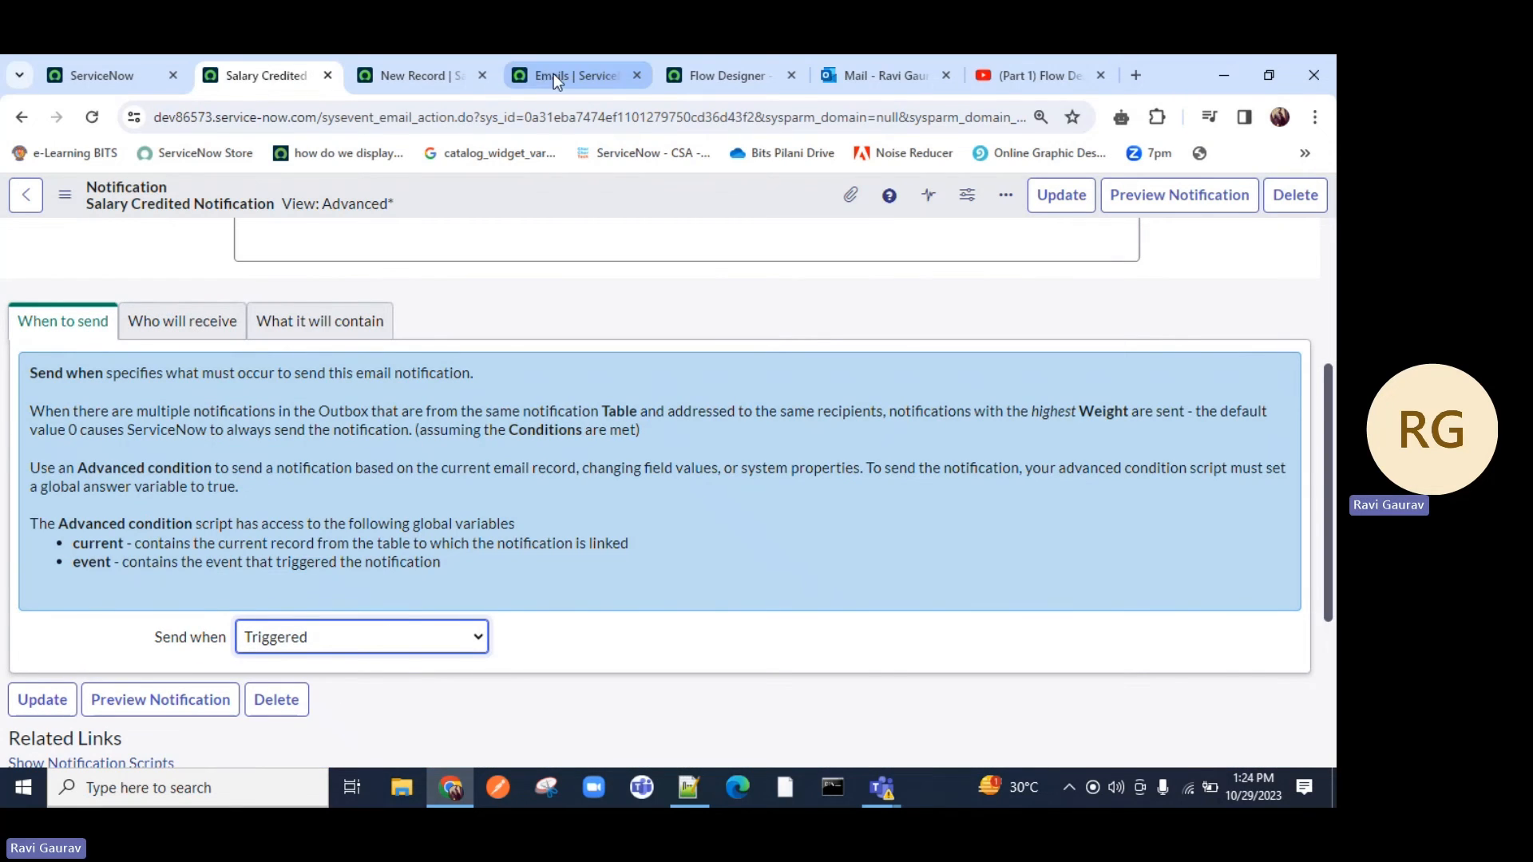
pyautogui.click(423, 77)
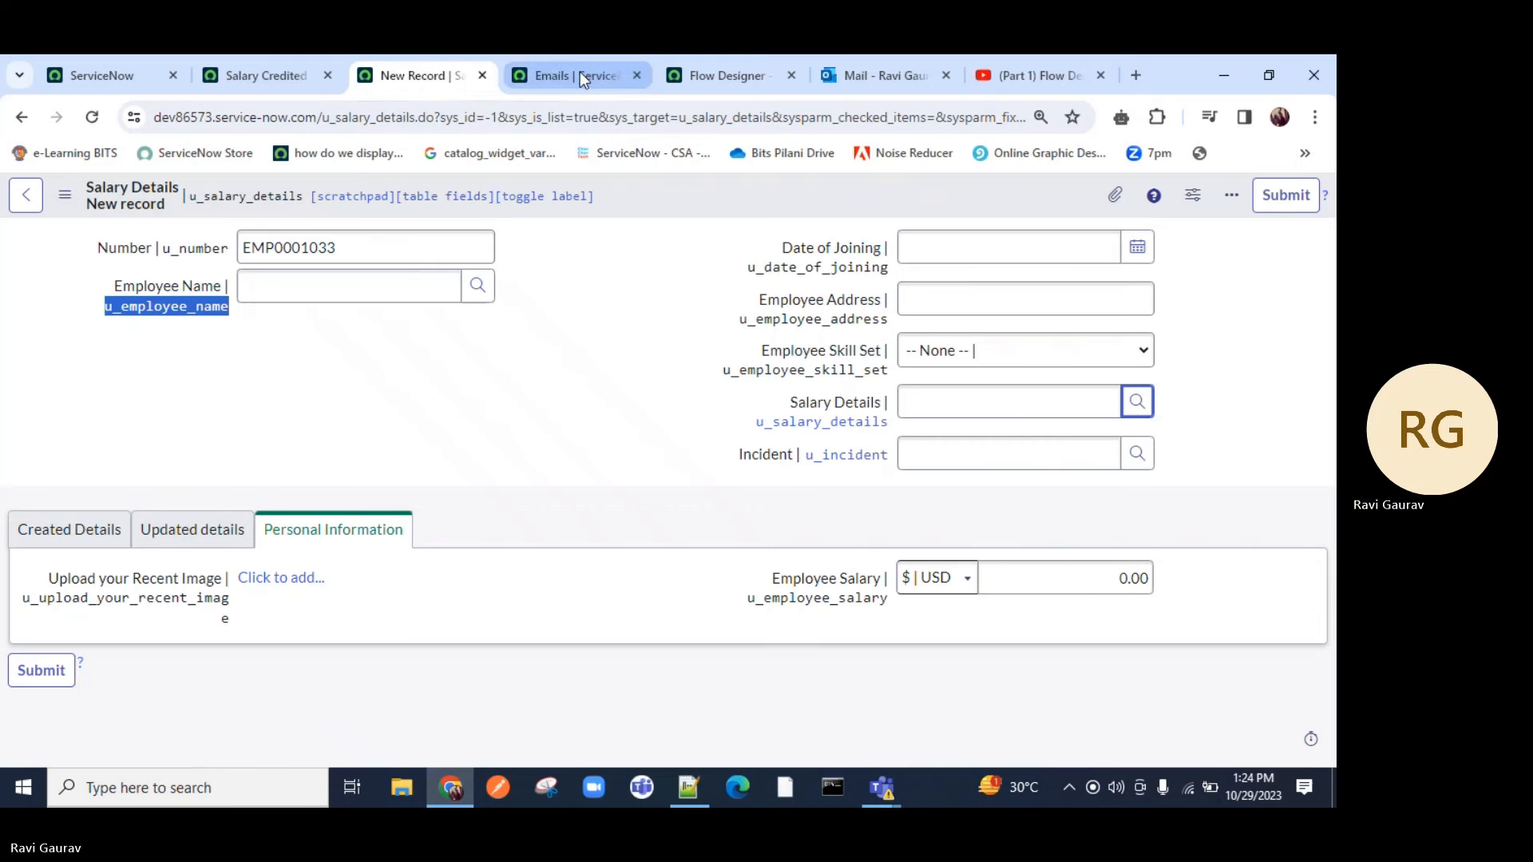
# Step: Finish the flow's Send Notification action and add an Update Record action after it
pyautogui.click(717, 75)
pyautogui.click(883, 638)
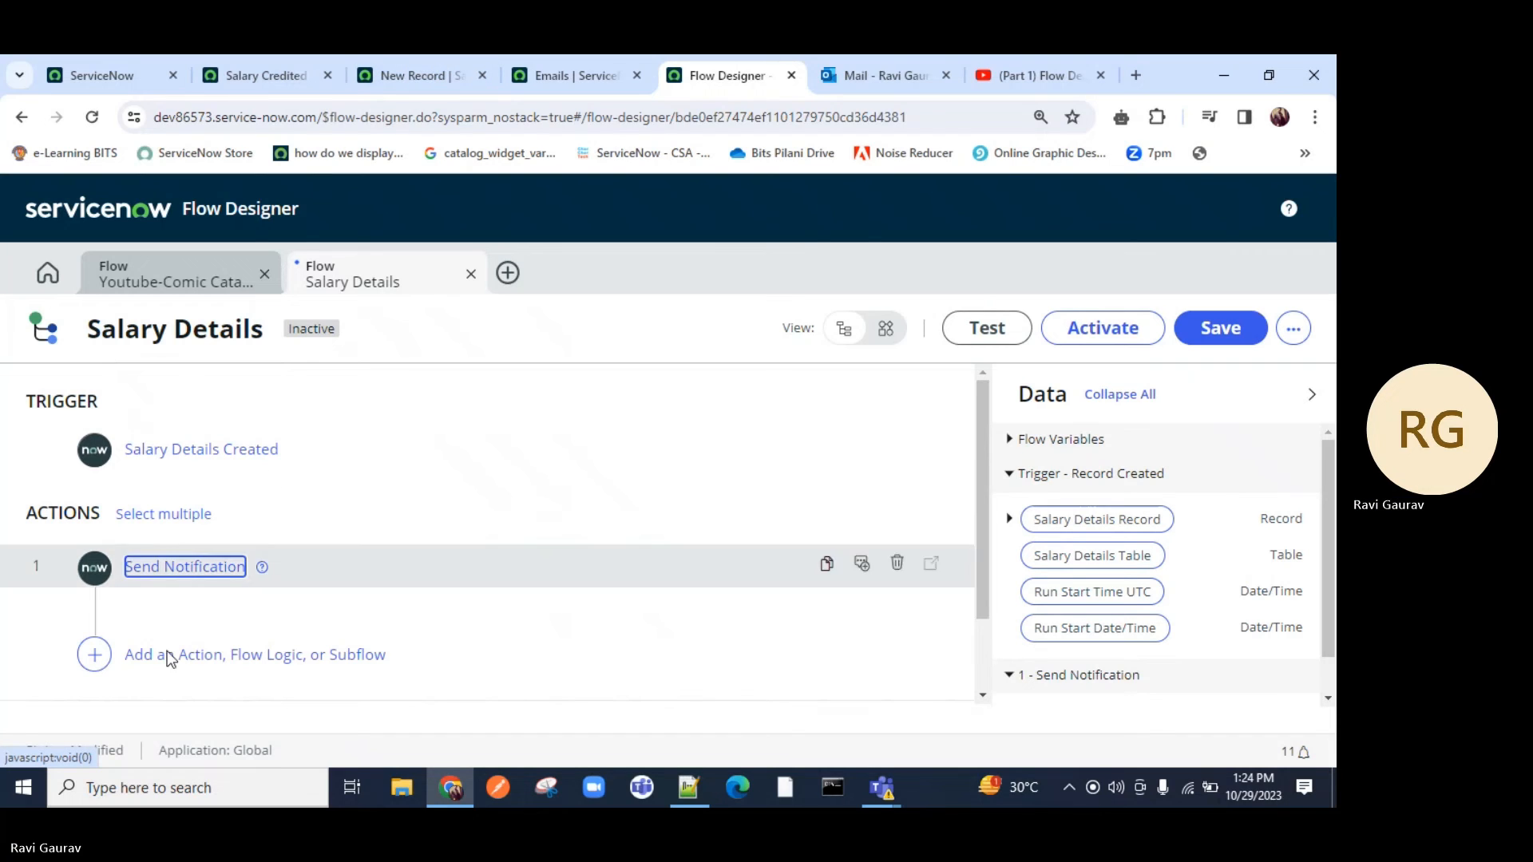
pyautogui.click(95, 653)
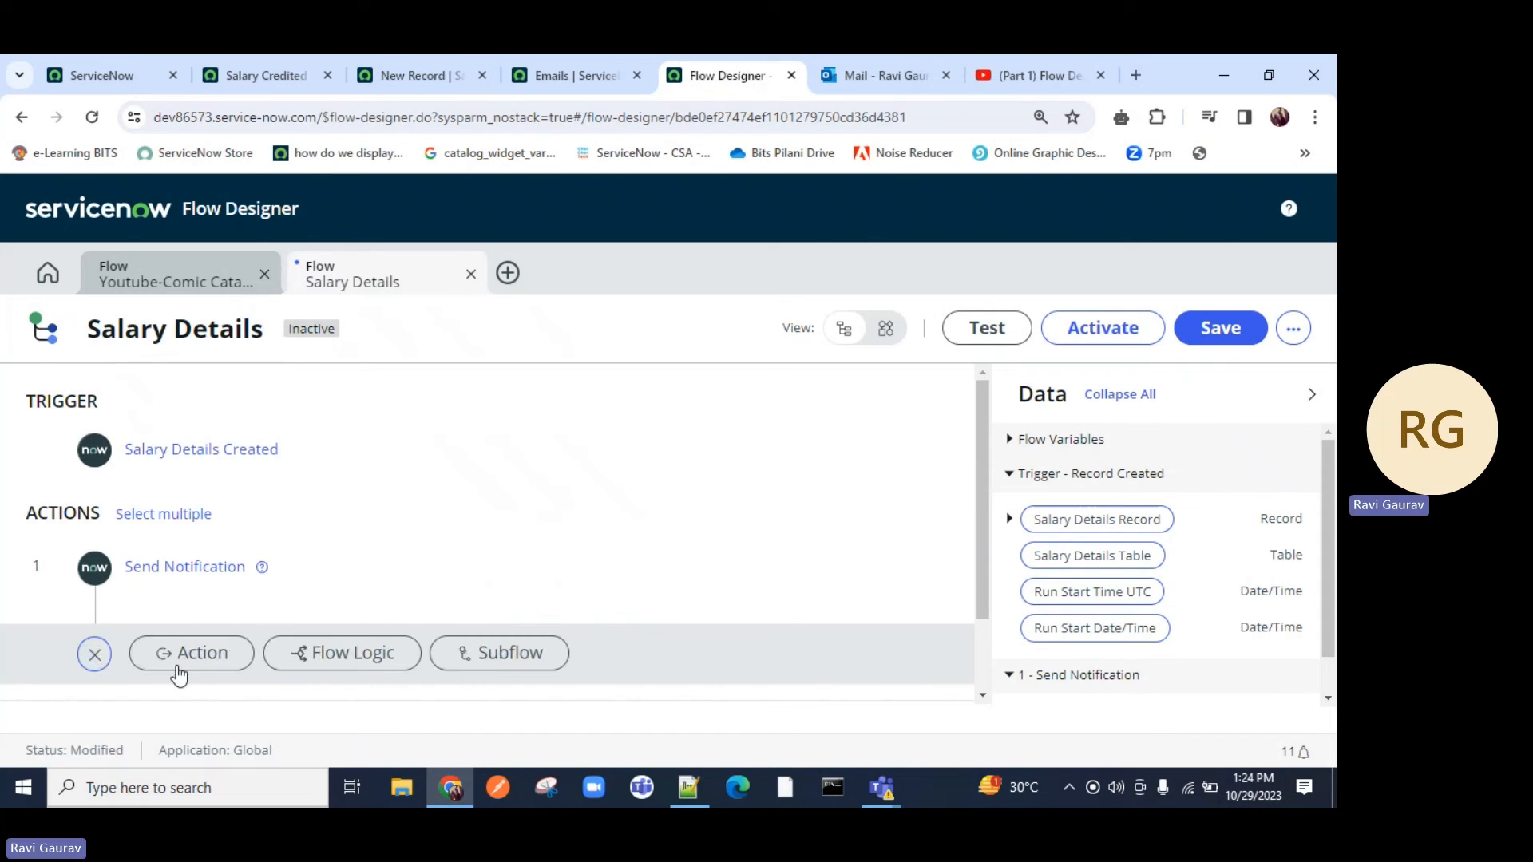
pyautogui.click(181, 655)
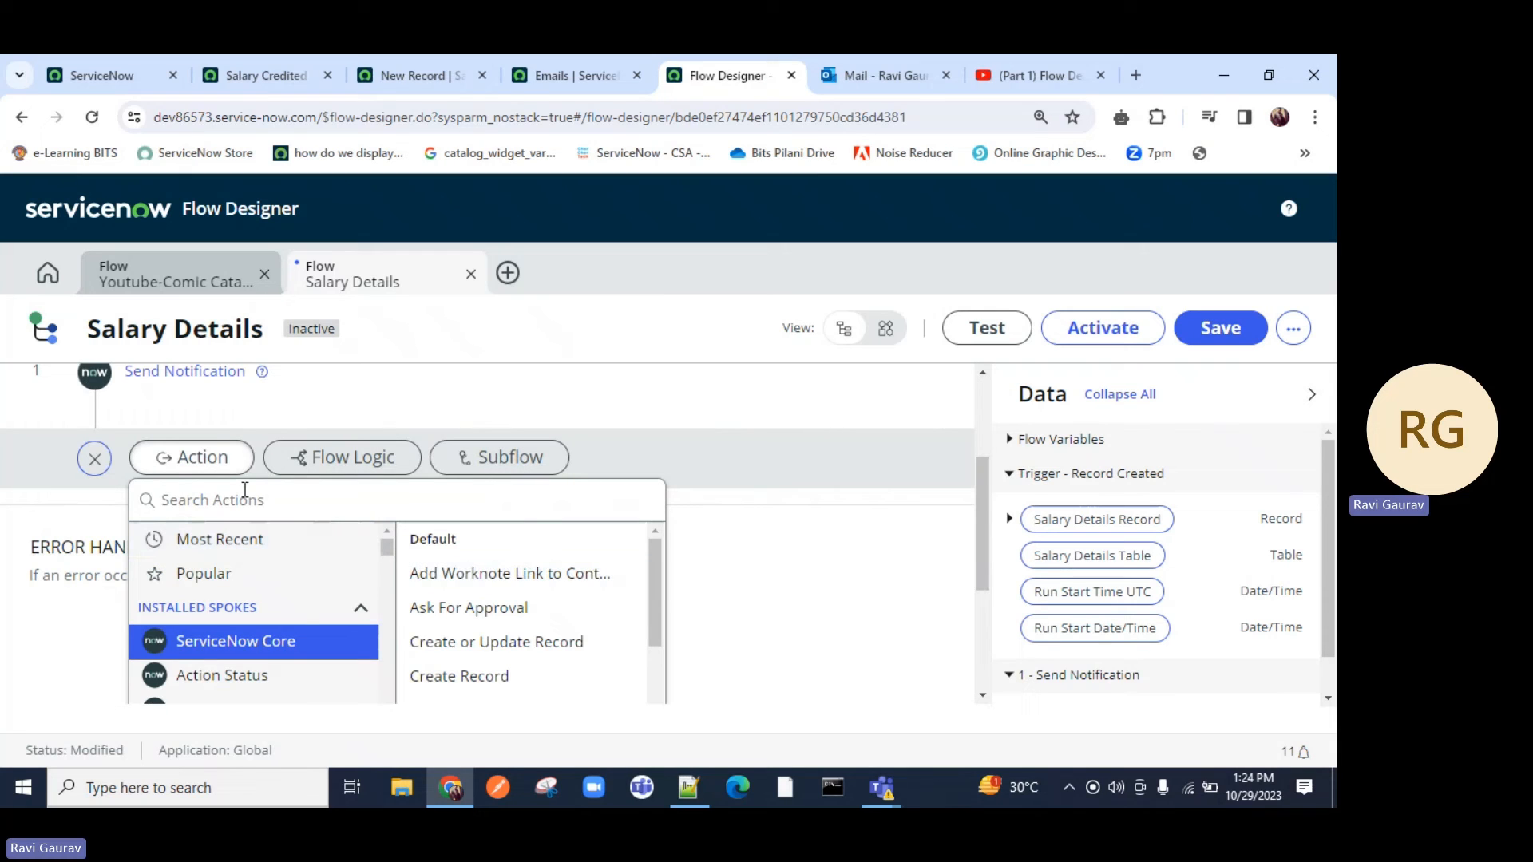
pyautogui.write('update')
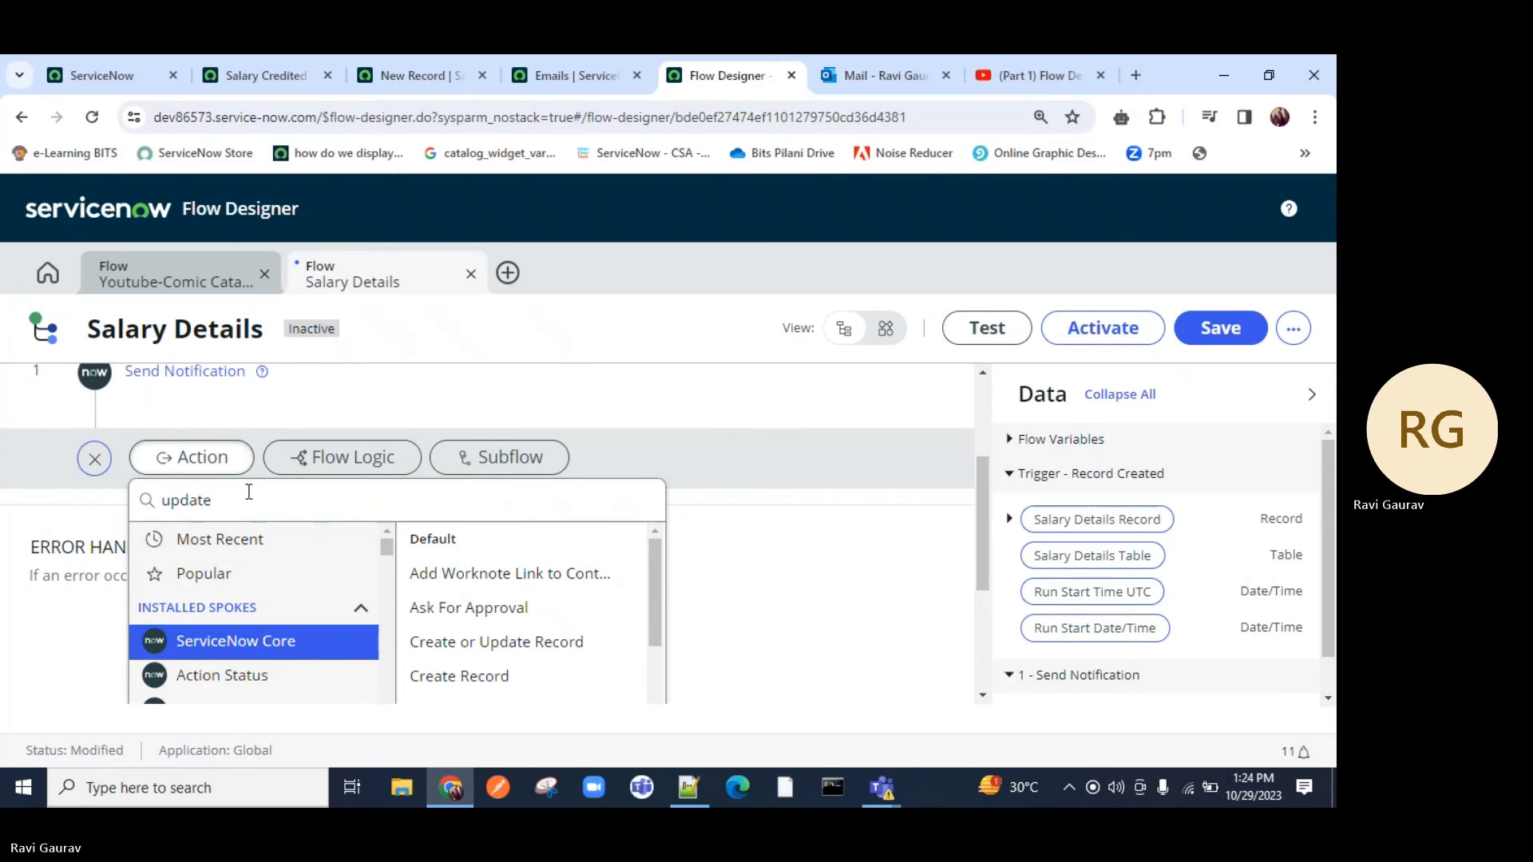
pyautogui.click(231, 438)
pyautogui.click(505, 502)
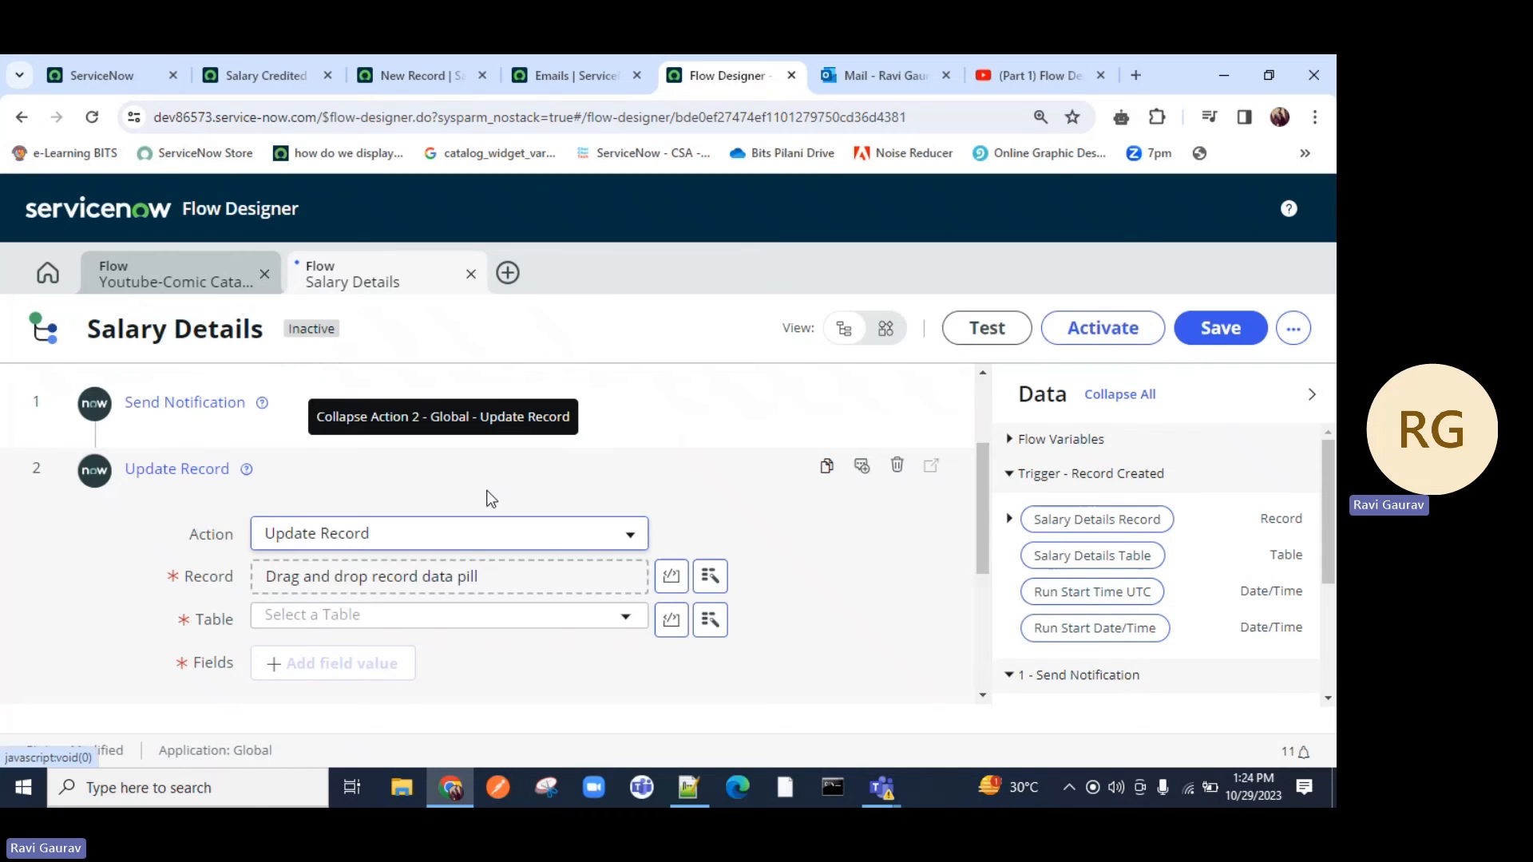
# Step: Set the Update Record action's record to the trigger's Salary Details Record on the Salary Details table
pyautogui.click(333, 623)
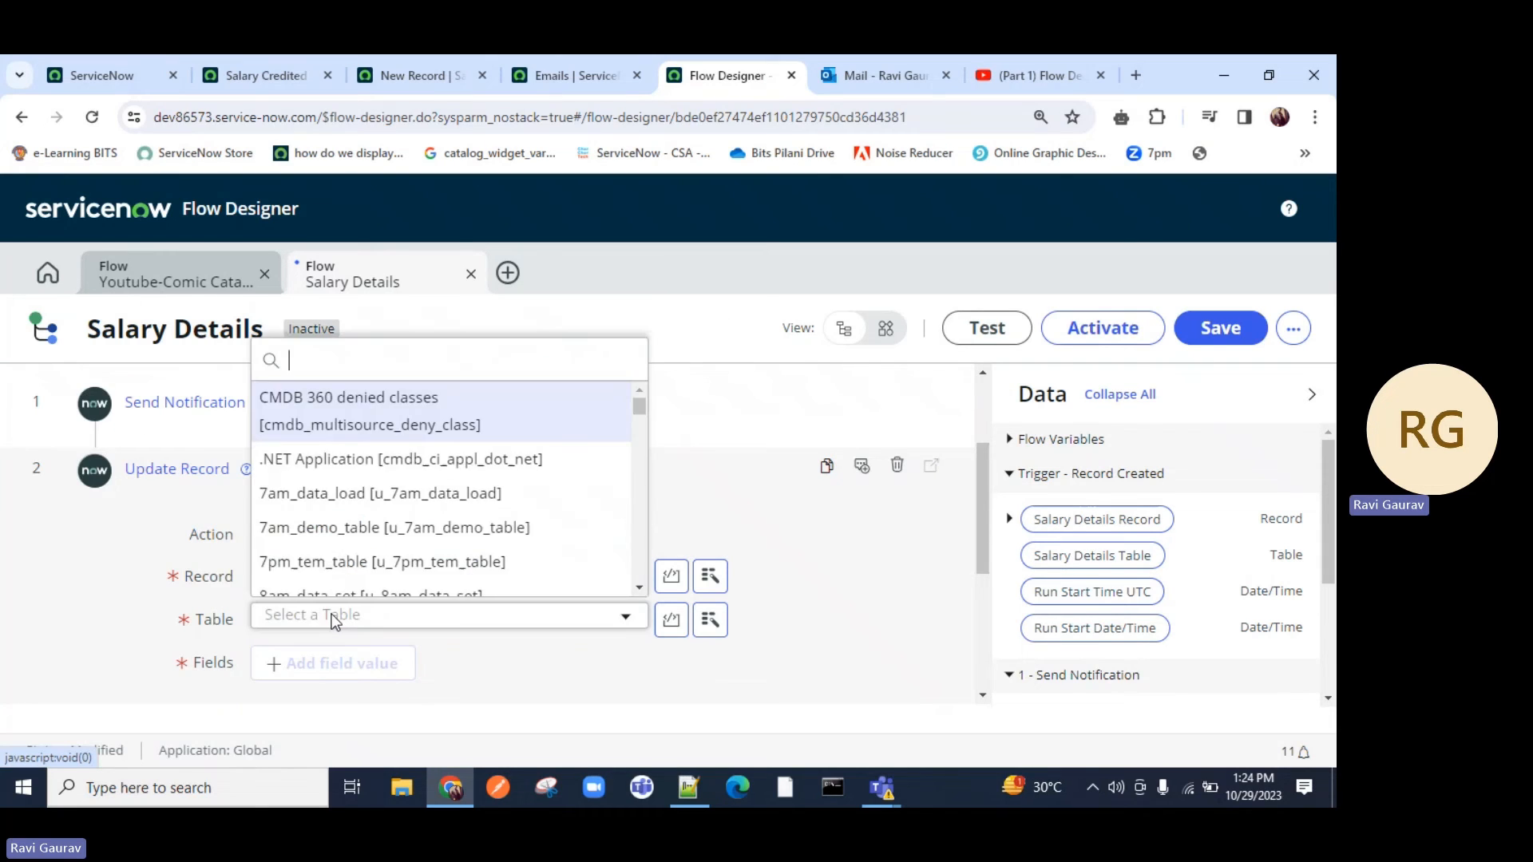
pyautogui.scroll(-2, 329, 611)
pyautogui.click(948, 551)
pyautogui.moveTo(1038, 521); pyautogui.dragTo(416, 579)
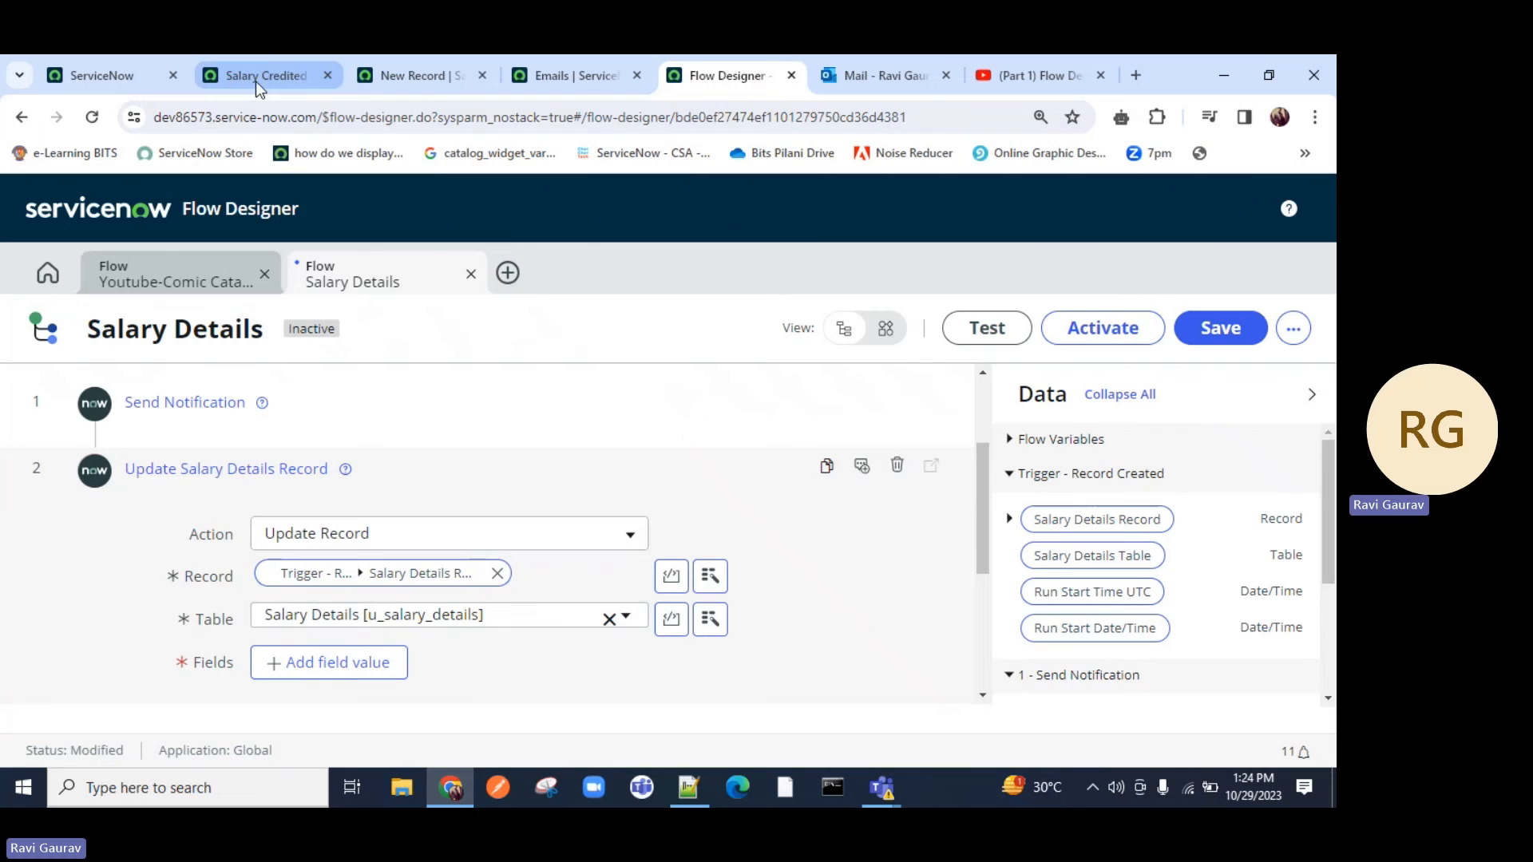
# Step: Check the sections of the new Salary Details record form and open its form layout configuration
pyautogui.click(428, 75)
pyautogui.click(587, 374)
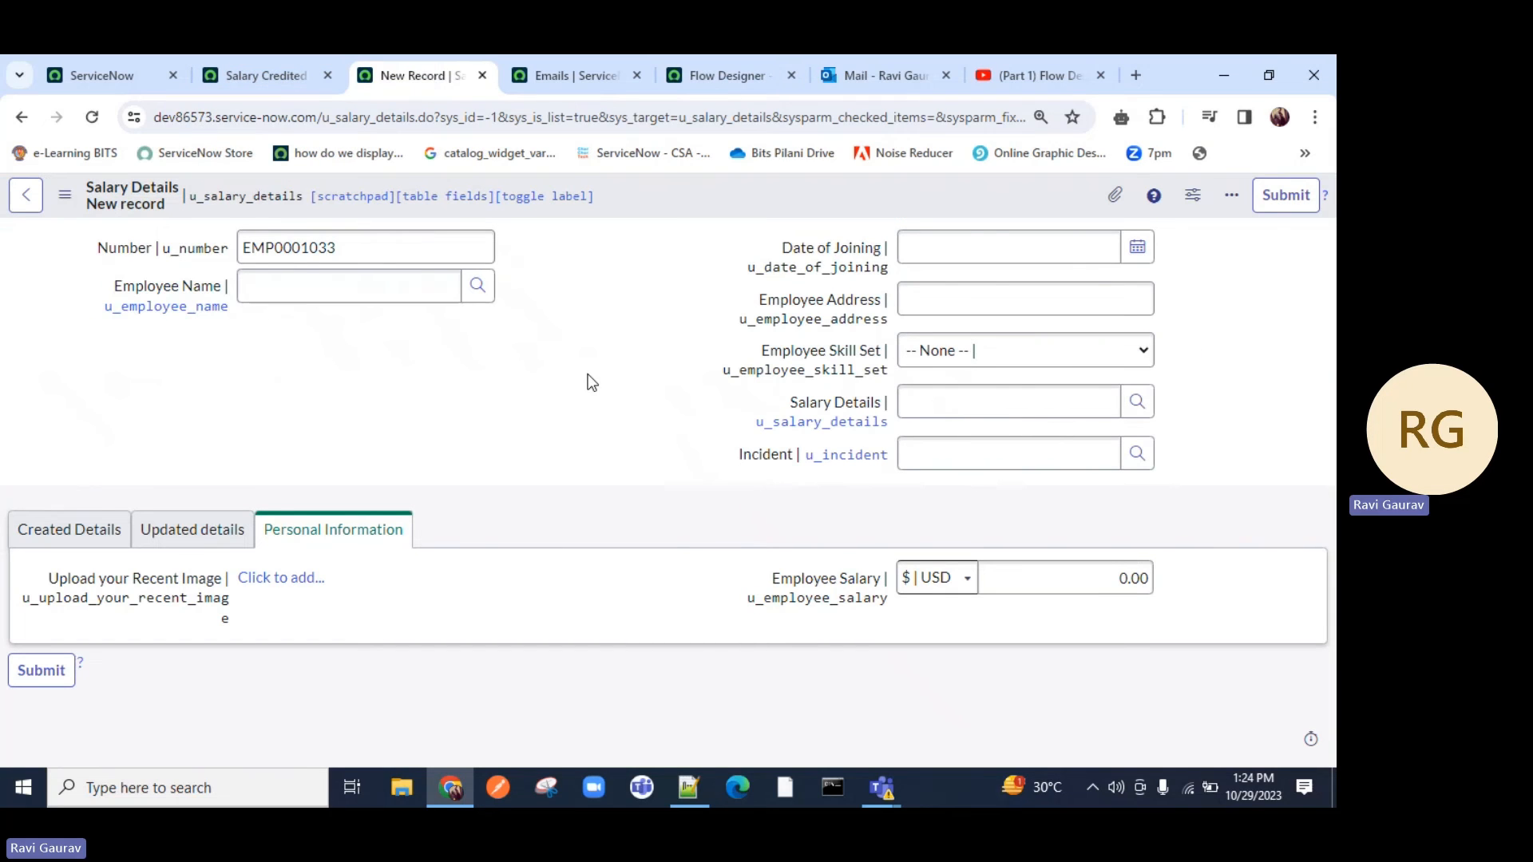
pyautogui.click(171, 531)
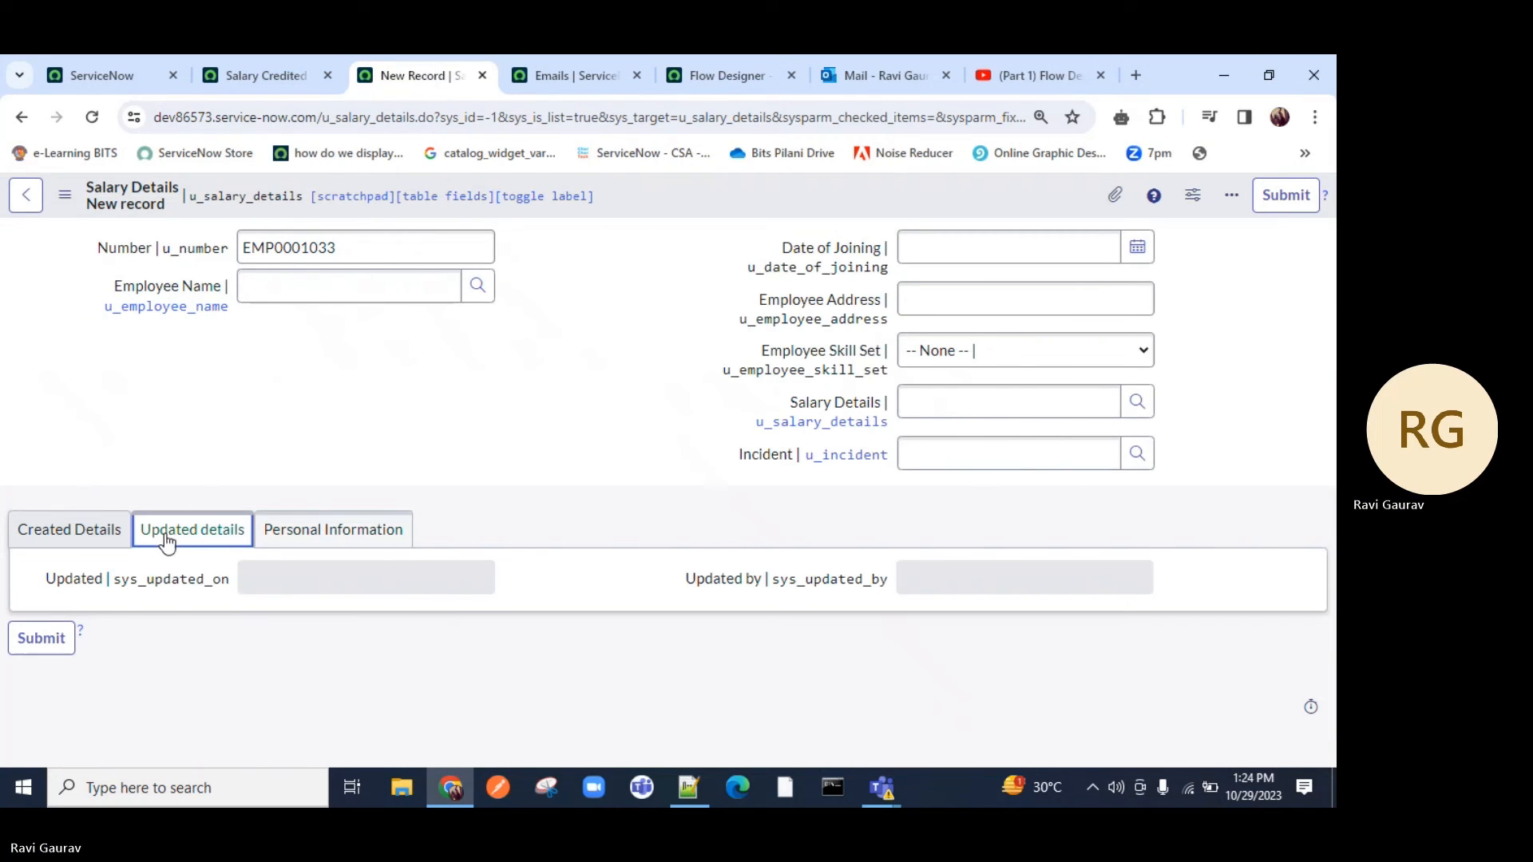
pyautogui.click(69, 534)
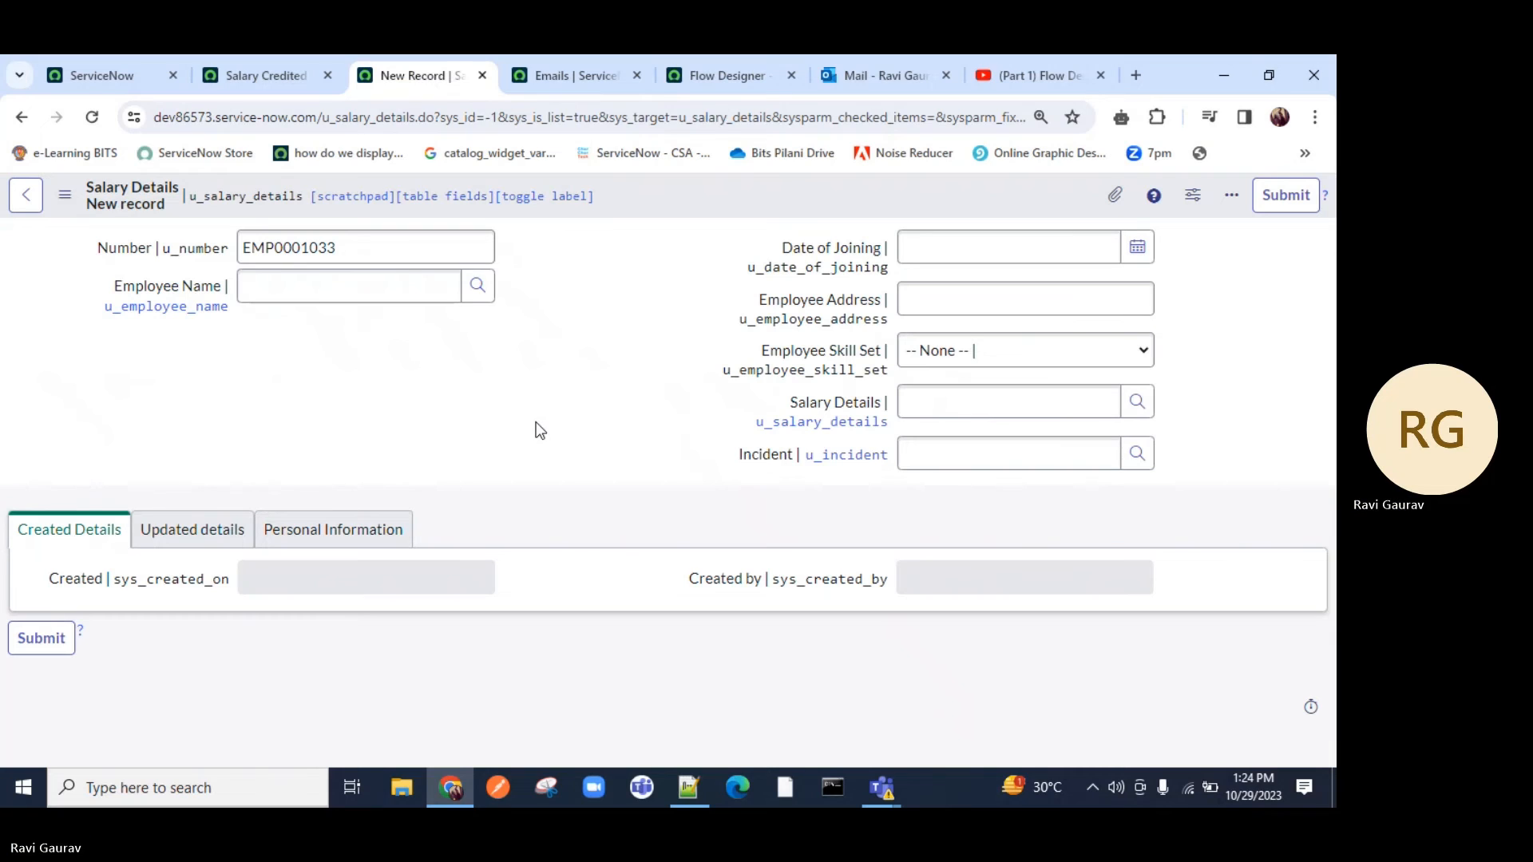
pyautogui.rightClick(637, 198)
pyautogui.moveTo(712, 243)
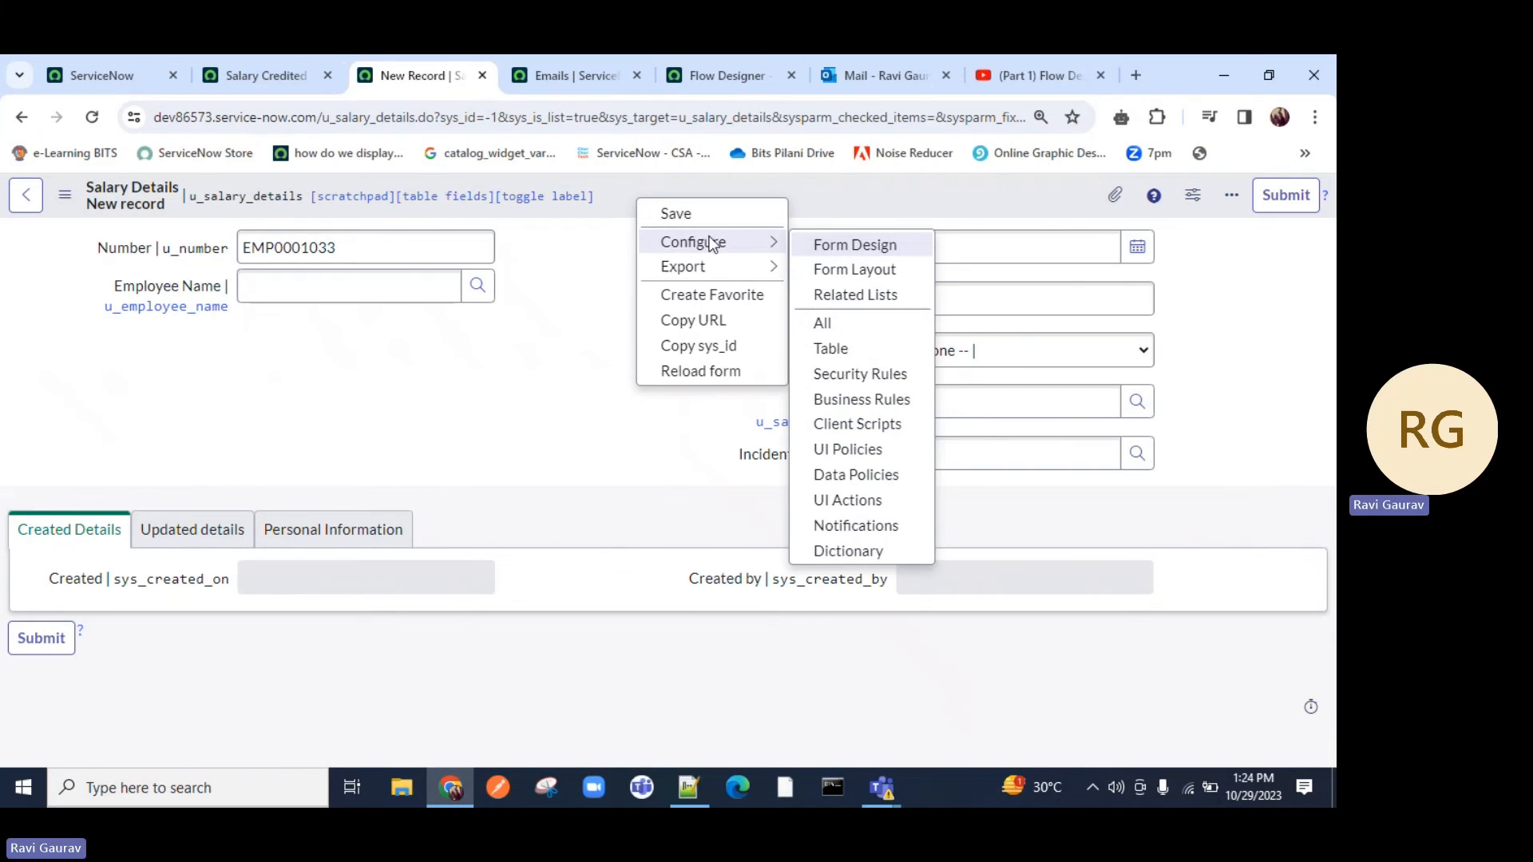
pyautogui.click(834, 273)
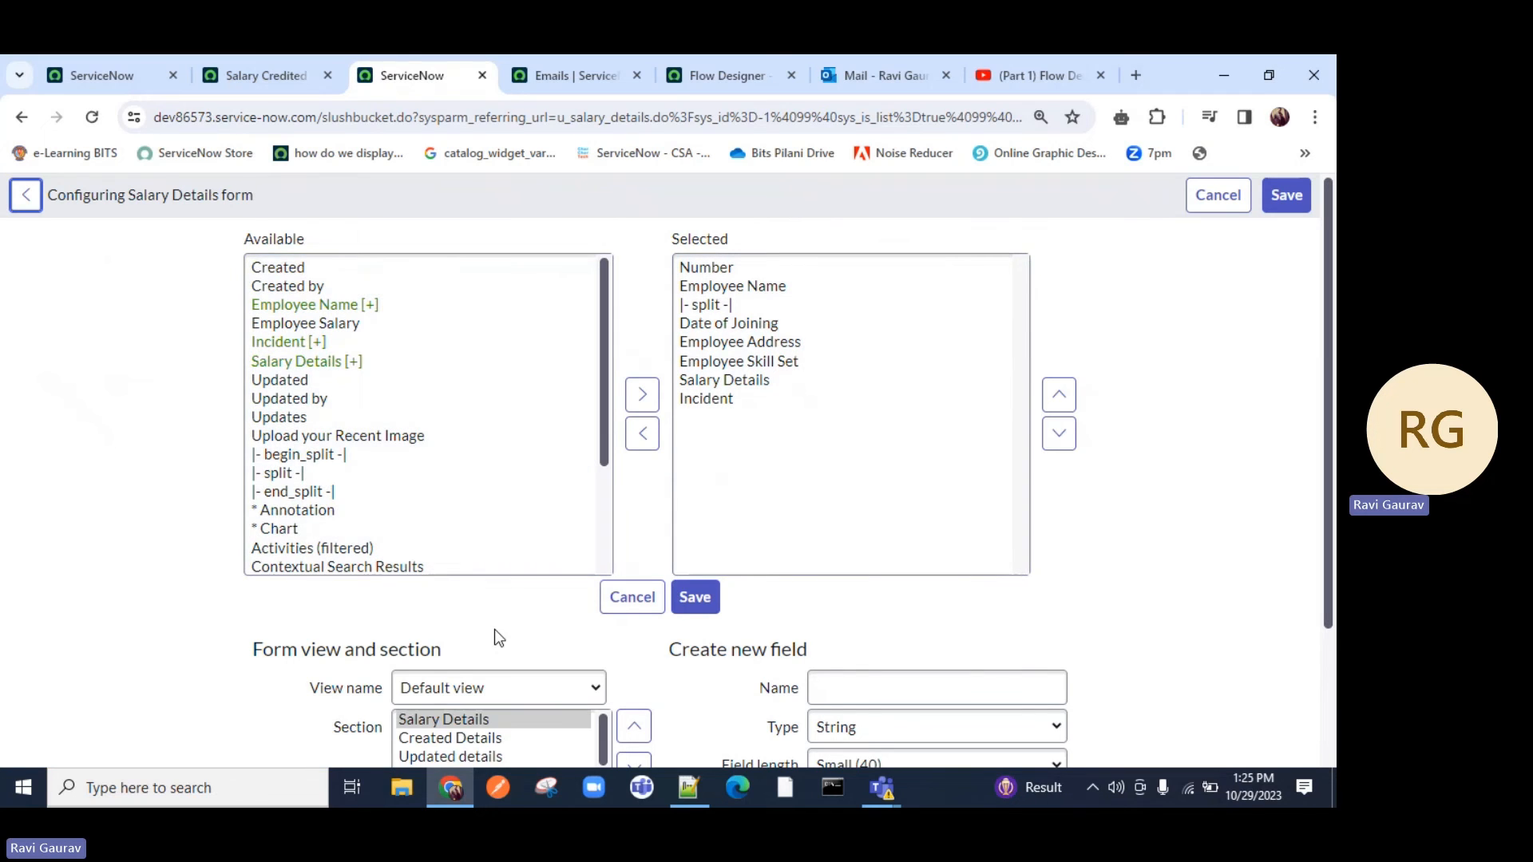
# Step: Create a String field named "Email Sent details" with field length Medium (100) on the Salary Details form
pyautogui.scroll(-1, 493, 631)
pyautogui.scroll(1, 755, 452)
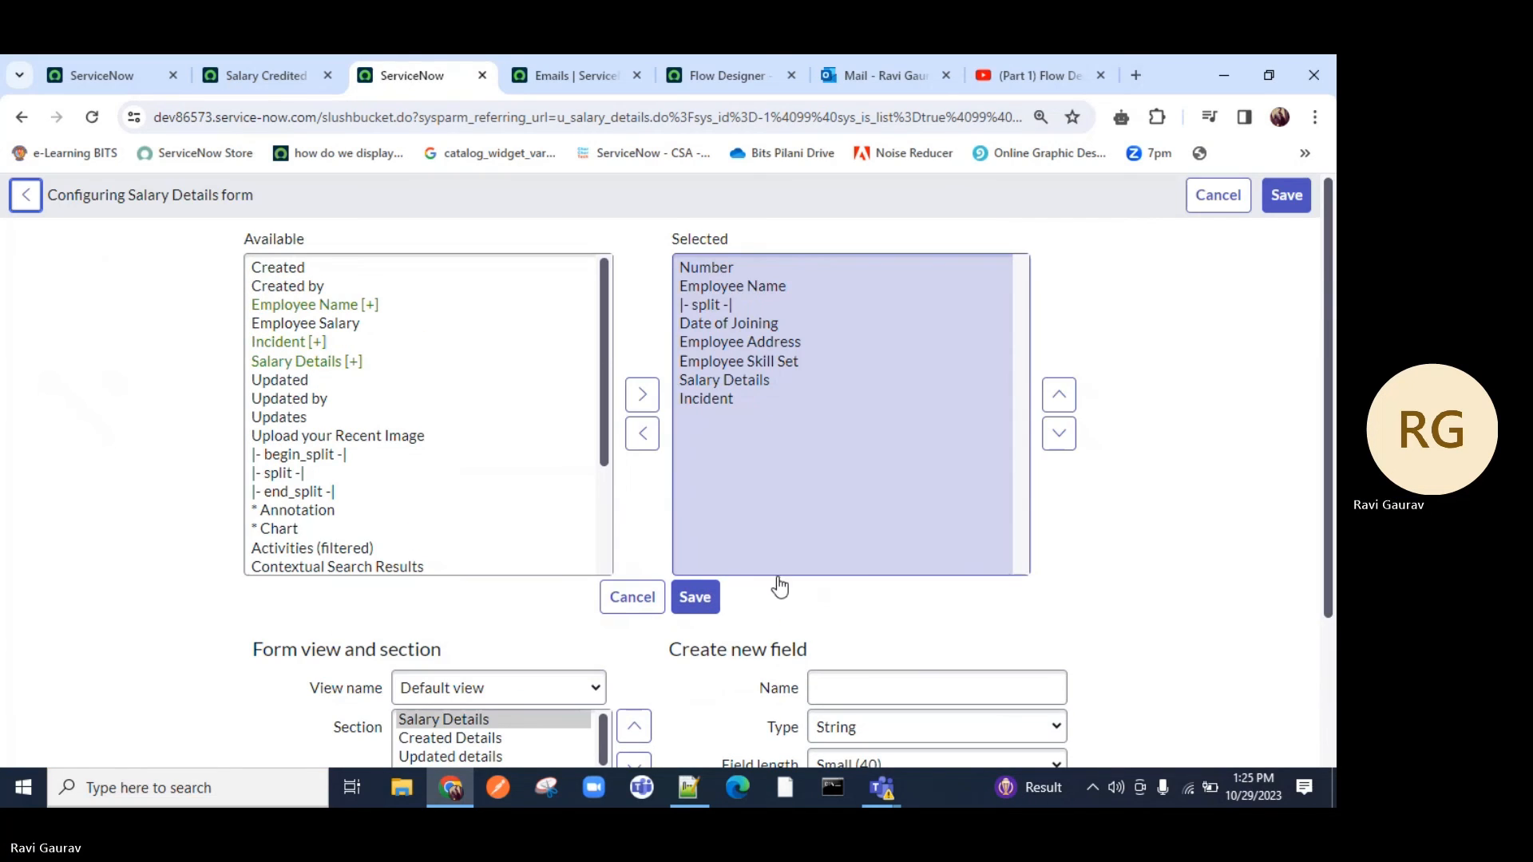
pyautogui.scroll(-2, 837, 617)
pyautogui.click(849, 489)
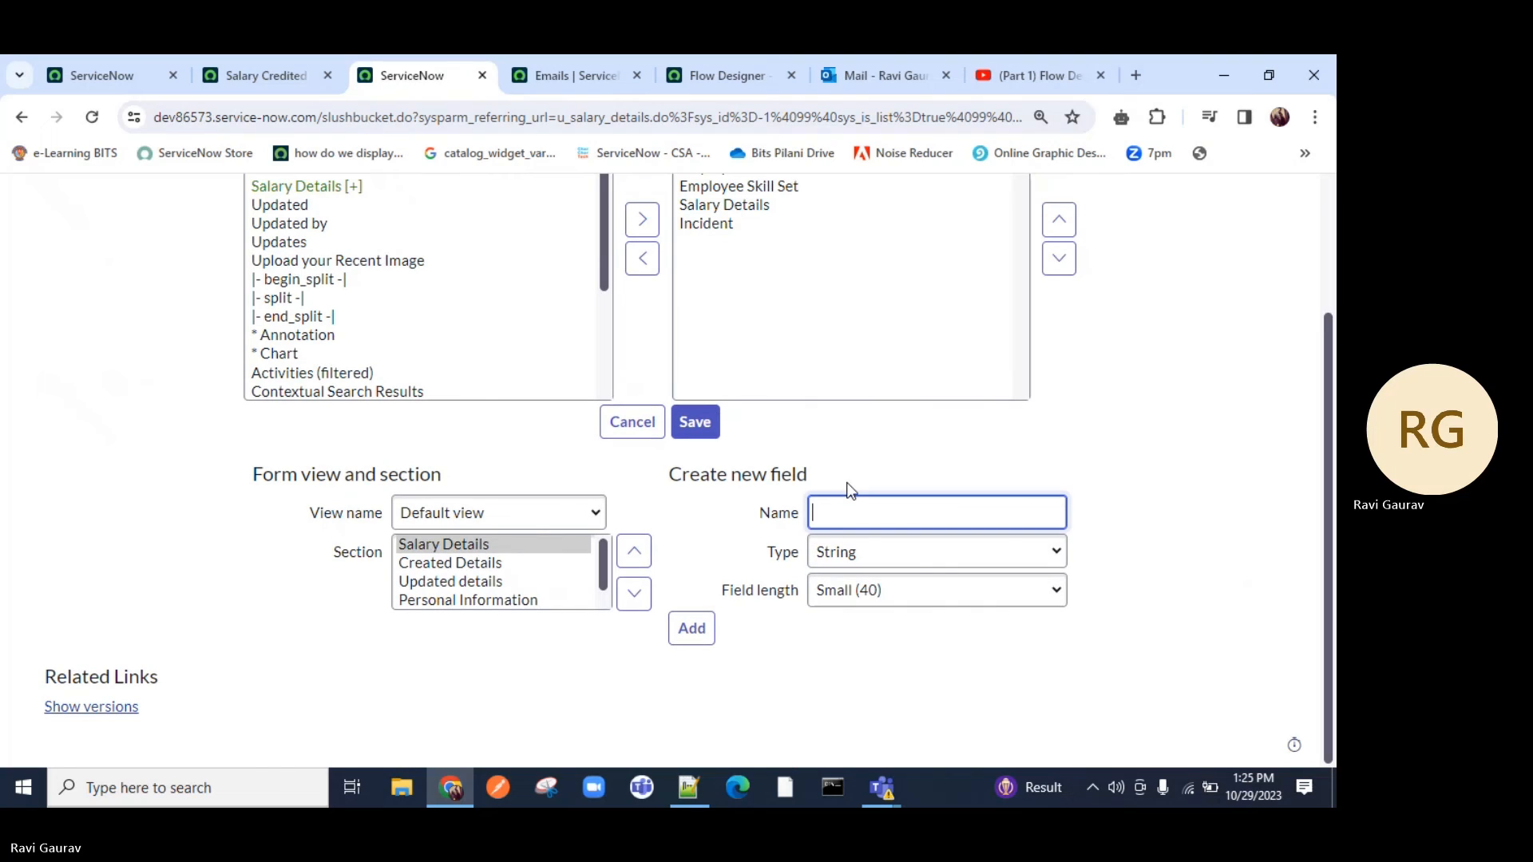
pyautogui.write('Email Sent details')
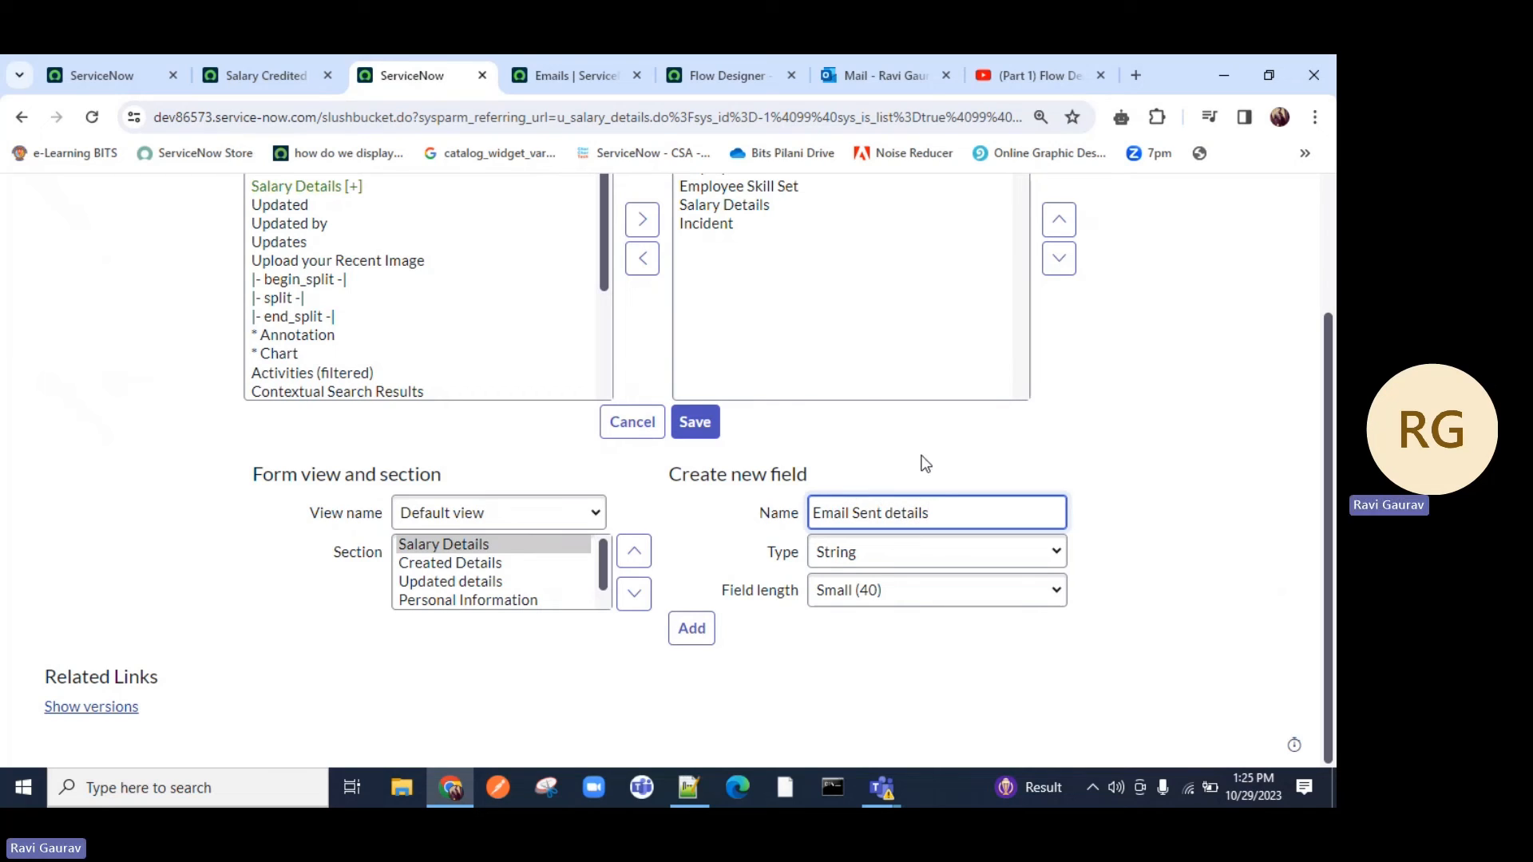
pyautogui.click(925, 597)
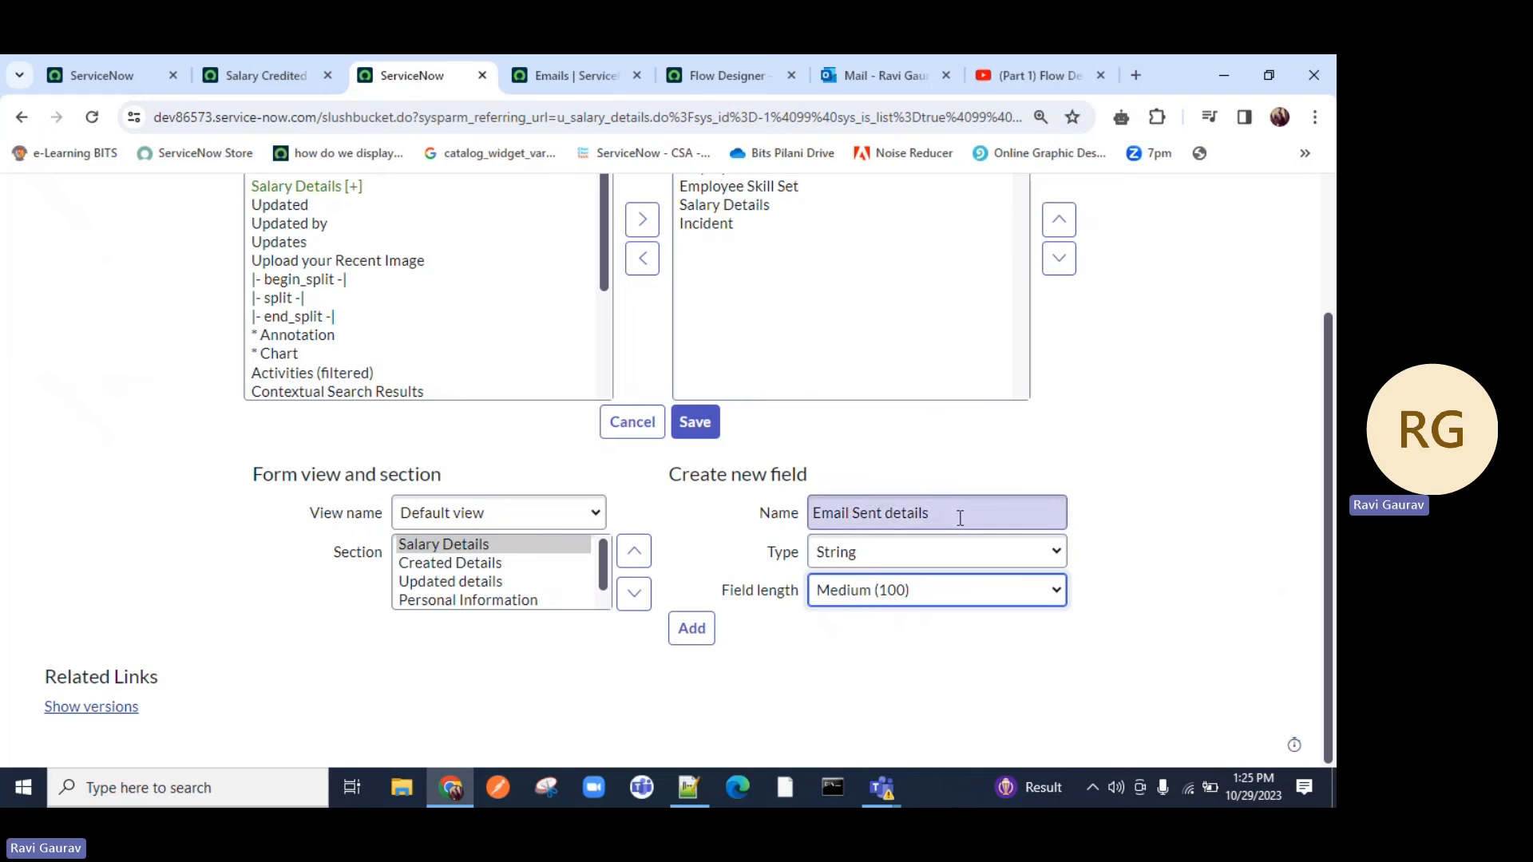
pyautogui.click(700, 638)
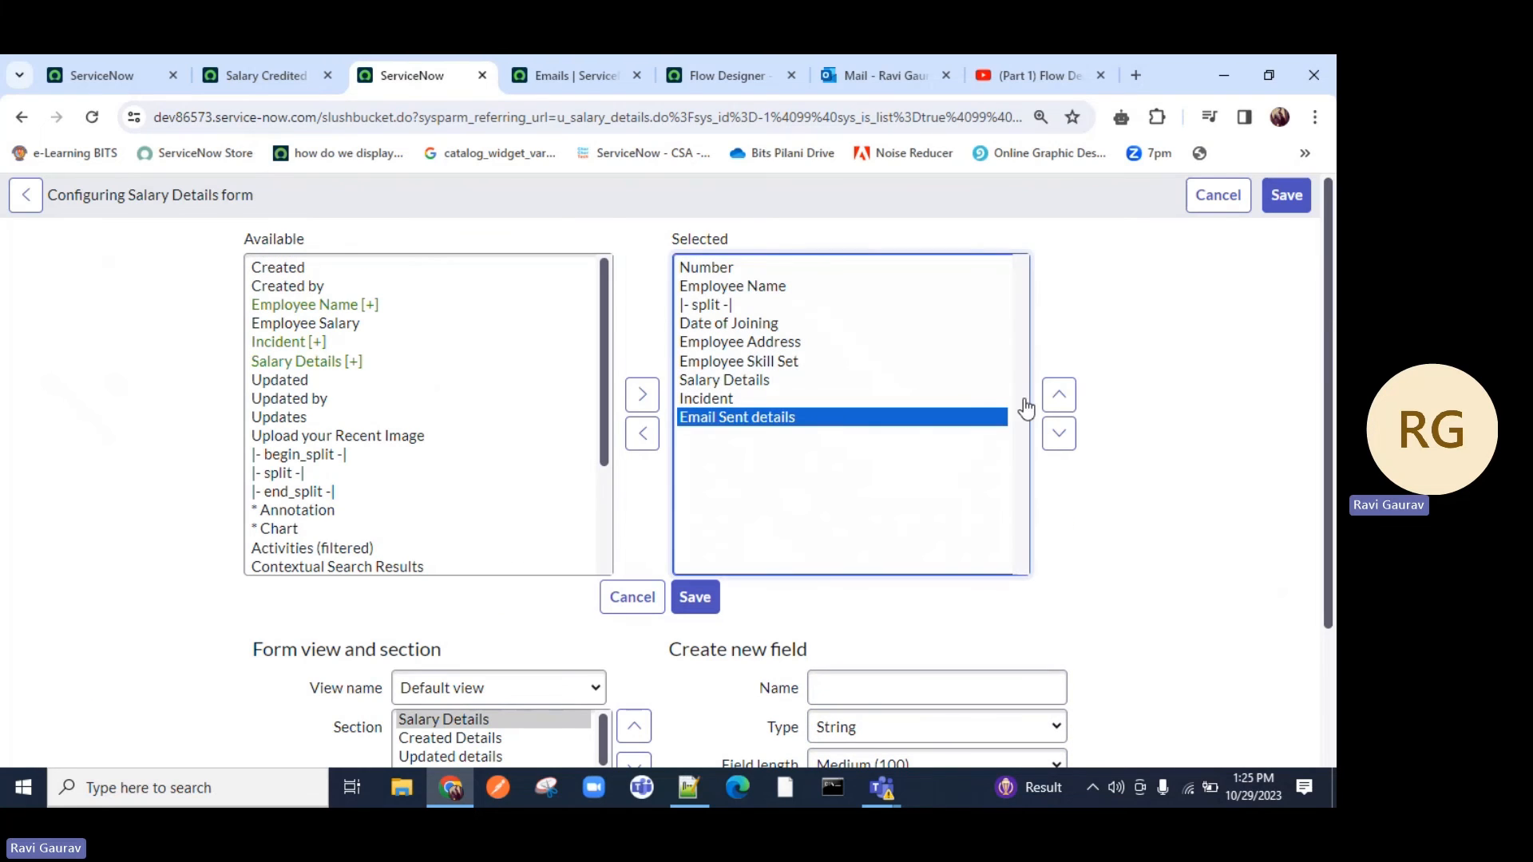
# Step: Move Email Sent details directly below Employee Name, before the split, and save the form layout
pyautogui.click(1059, 394)
pyautogui.click(1059, 394)
pyautogui.click(1059, 395)
pyautogui.click(1058, 395)
pyautogui.click(1059, 394)
pyautogui.click(1058, 395)
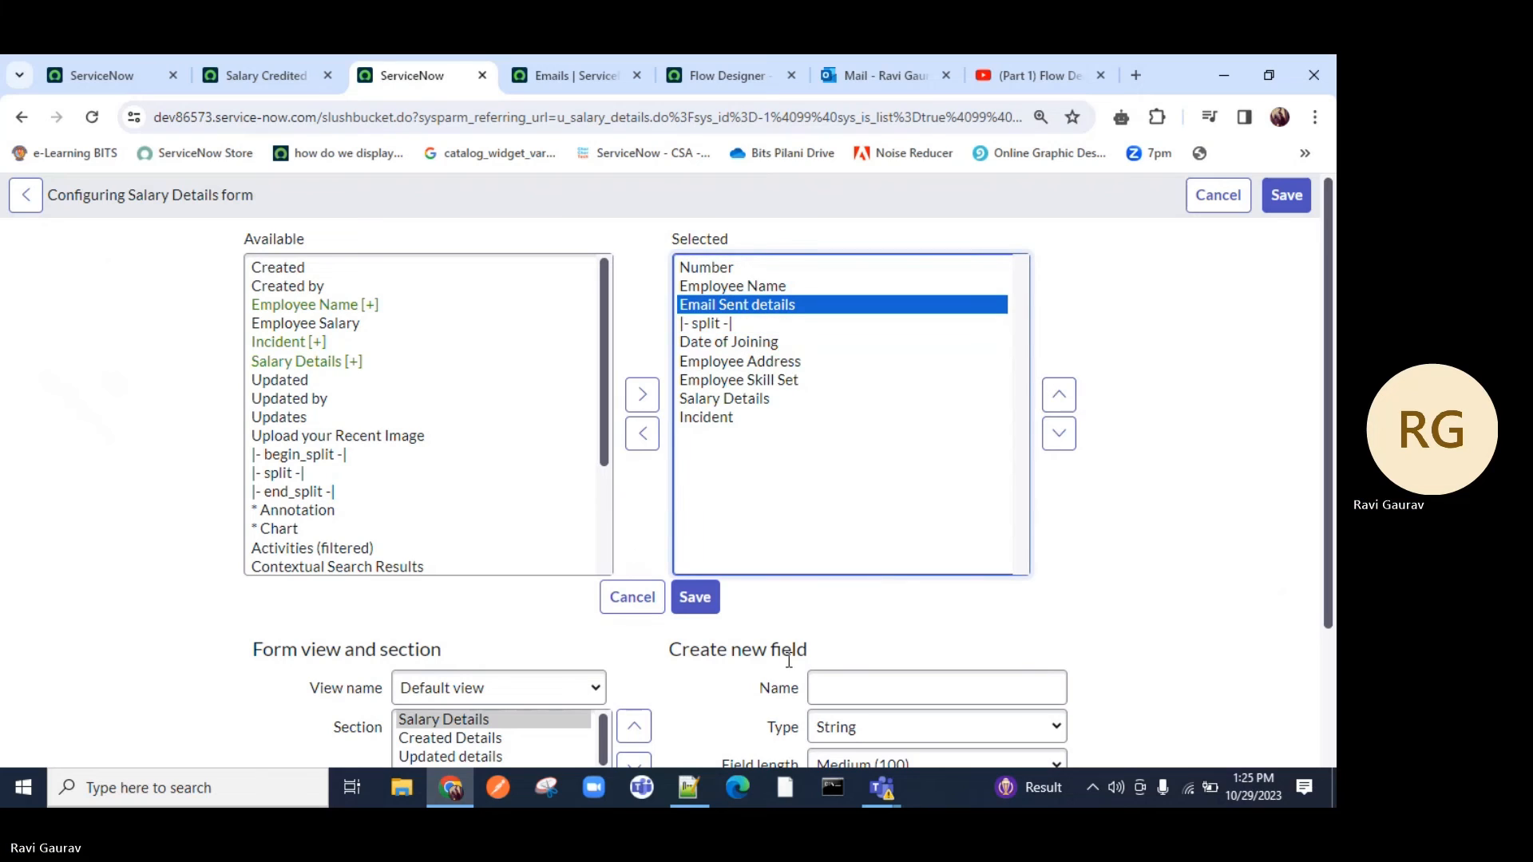
pyautogui.click(695, 599)
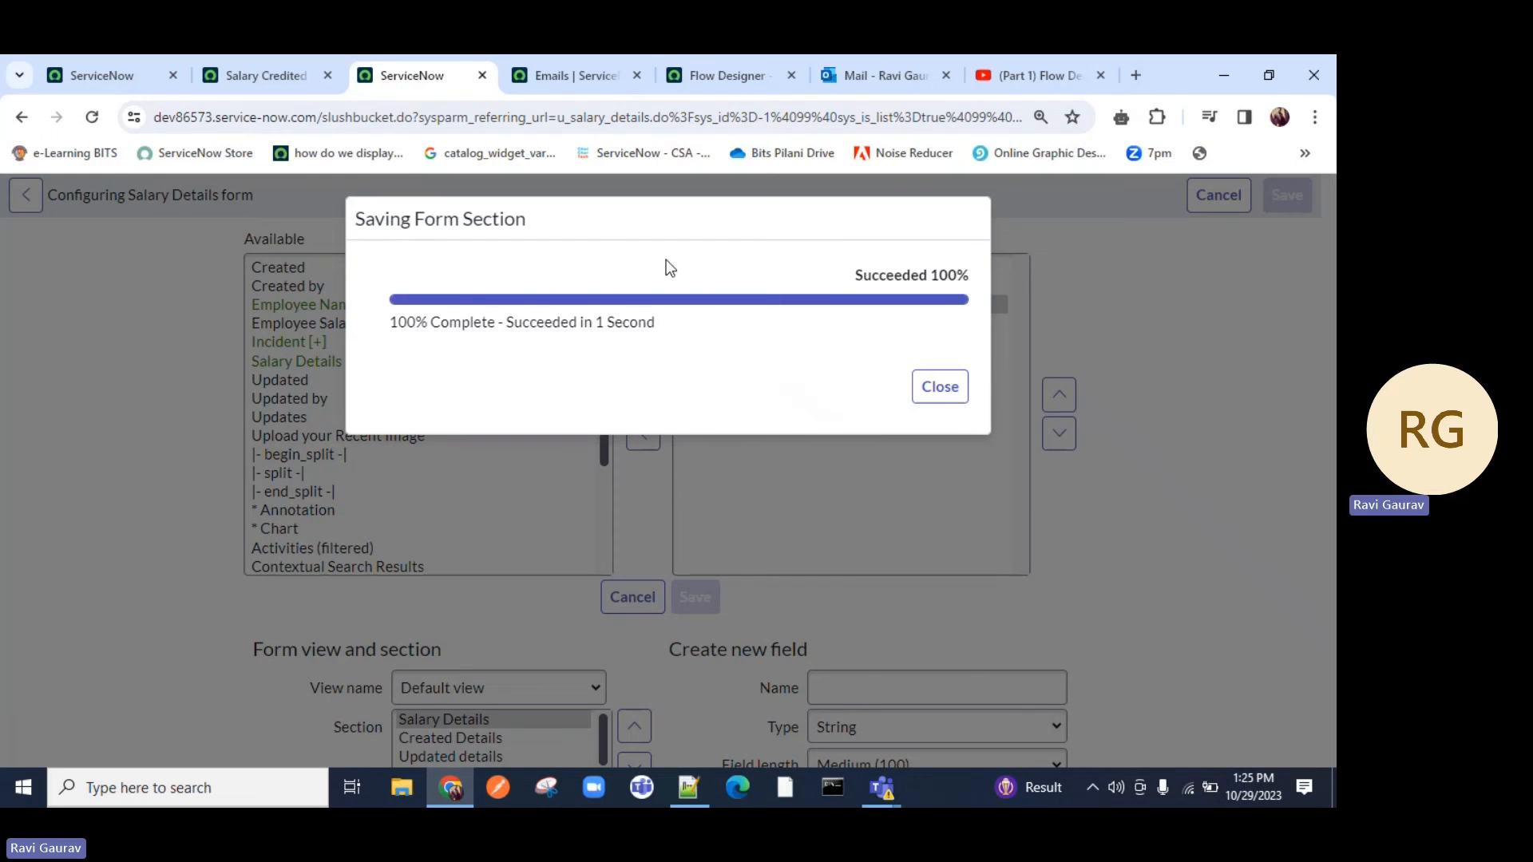
pyautogui.click(939, 386)
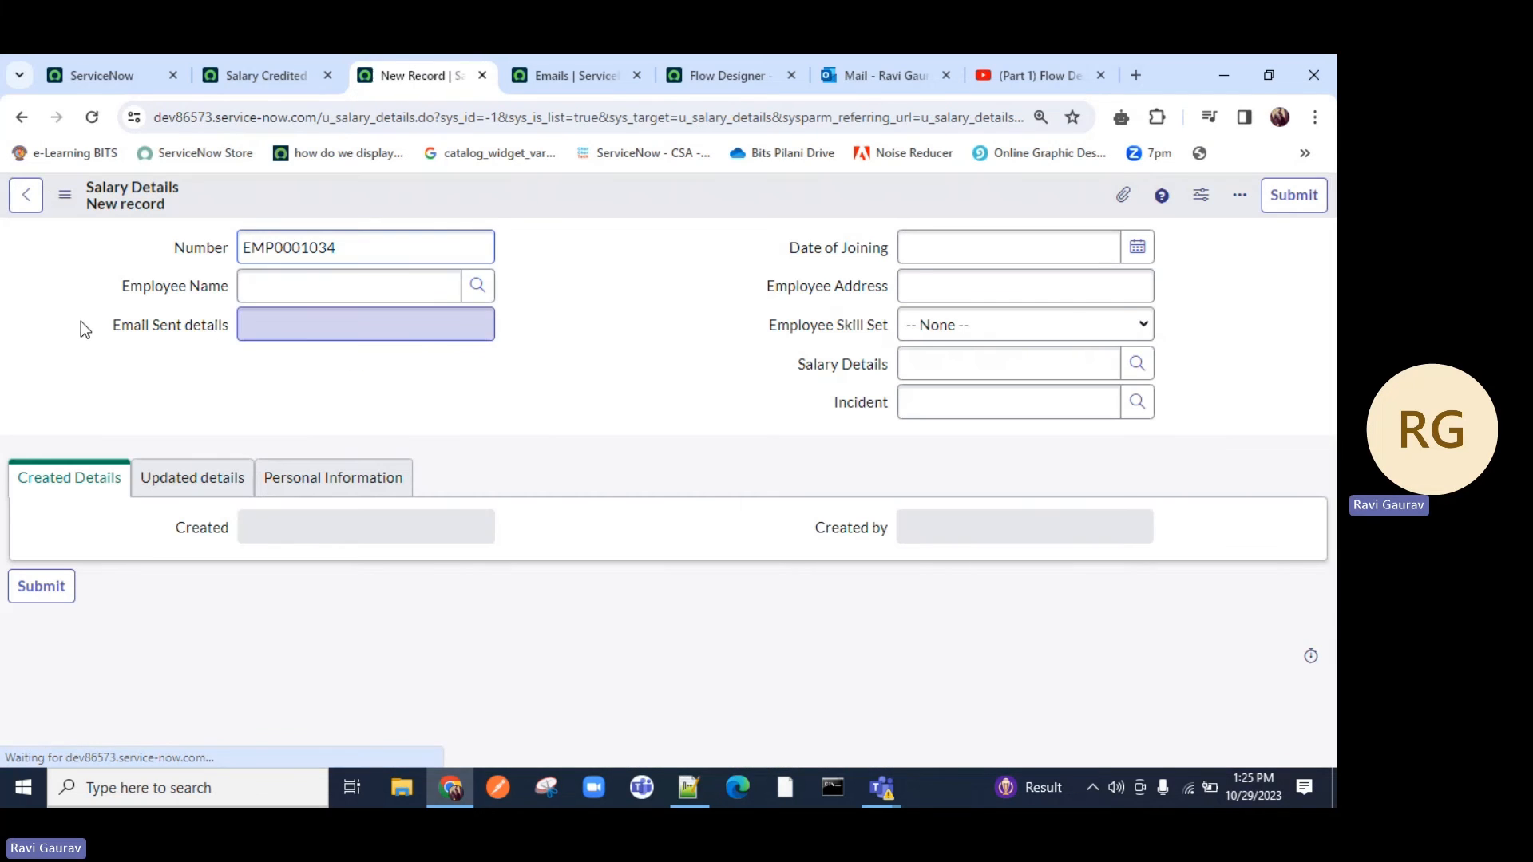
# Step: Check the Email Sent details field on the new Salary Details record form
pyautogui.moveTo(82, 327); pyautogui.dragTo(222, 332)
pyautogui.click(410, 396)
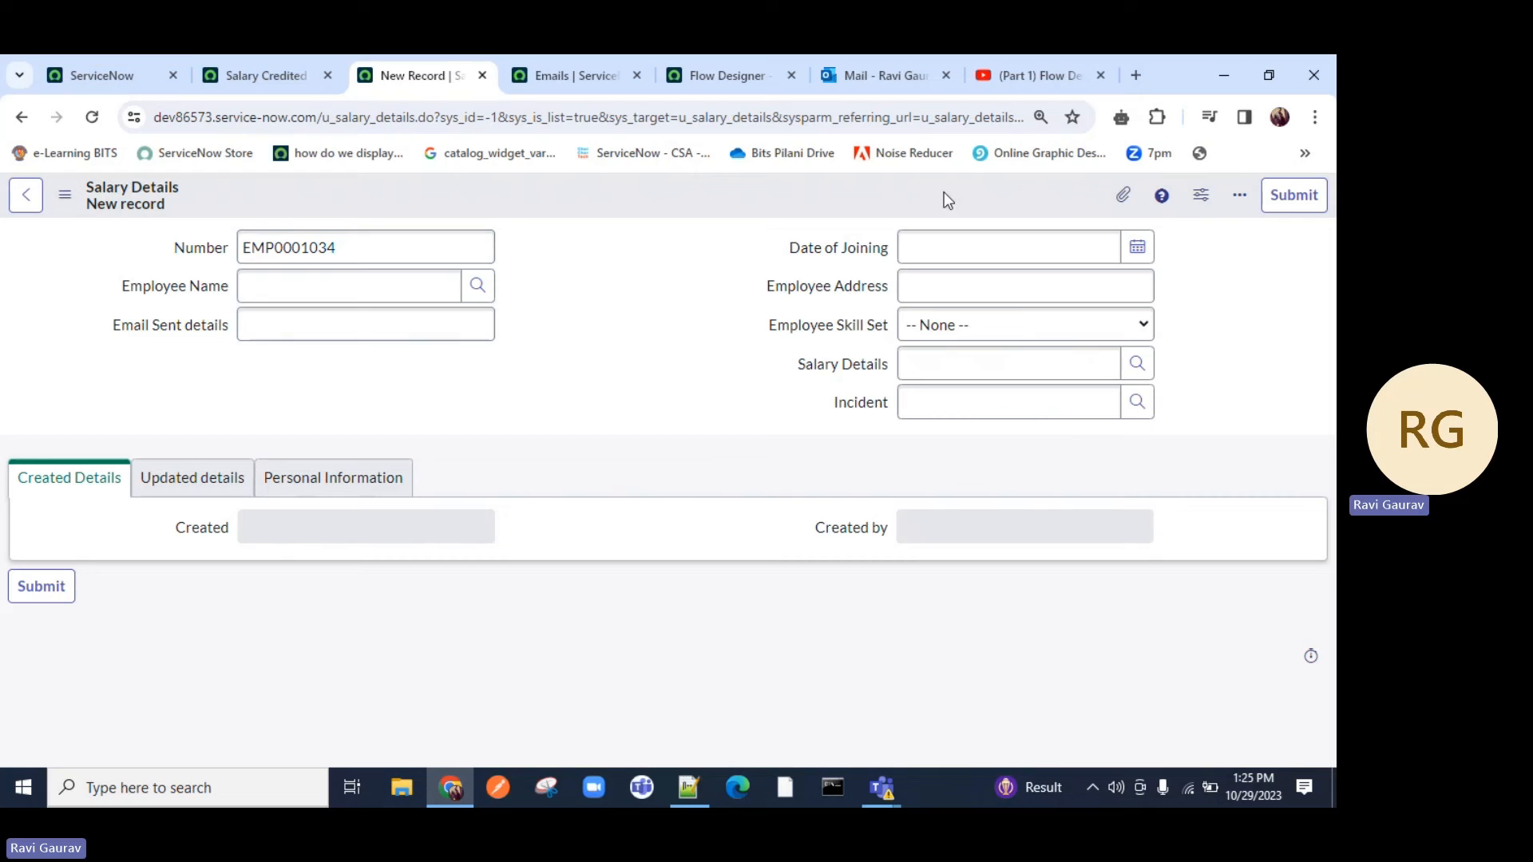
pyautogui.click(306, 323)
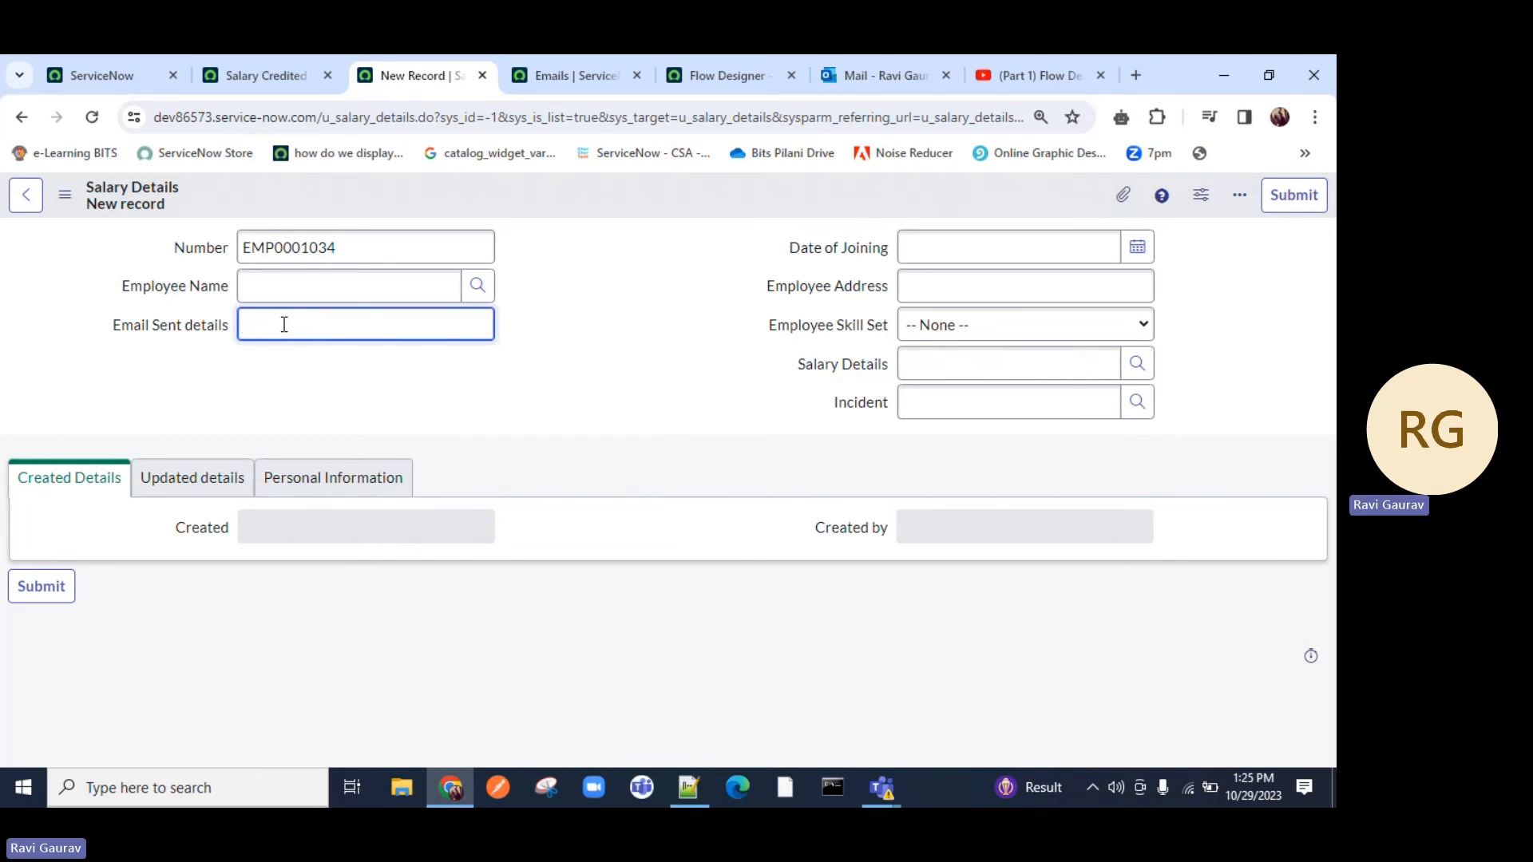
# Step: Add Email Sent details as the field to update in the Salary Details flow's Update Record action
pyautogui.click(537, 78)
pyautogui.click(719, 77)
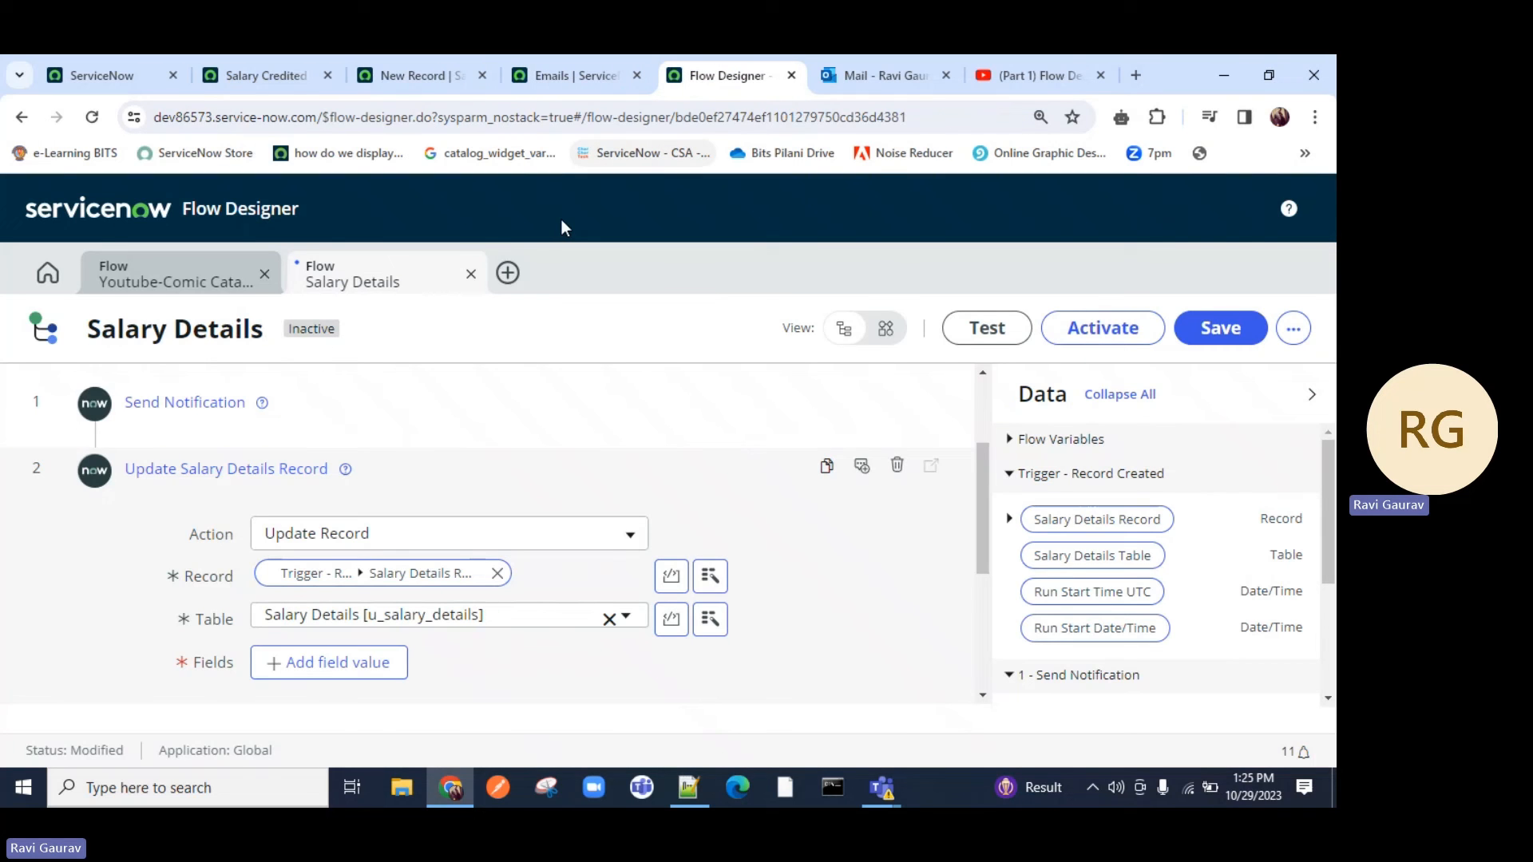
pyautogui.click(329, 661)
pyautogui.click(392, 663)
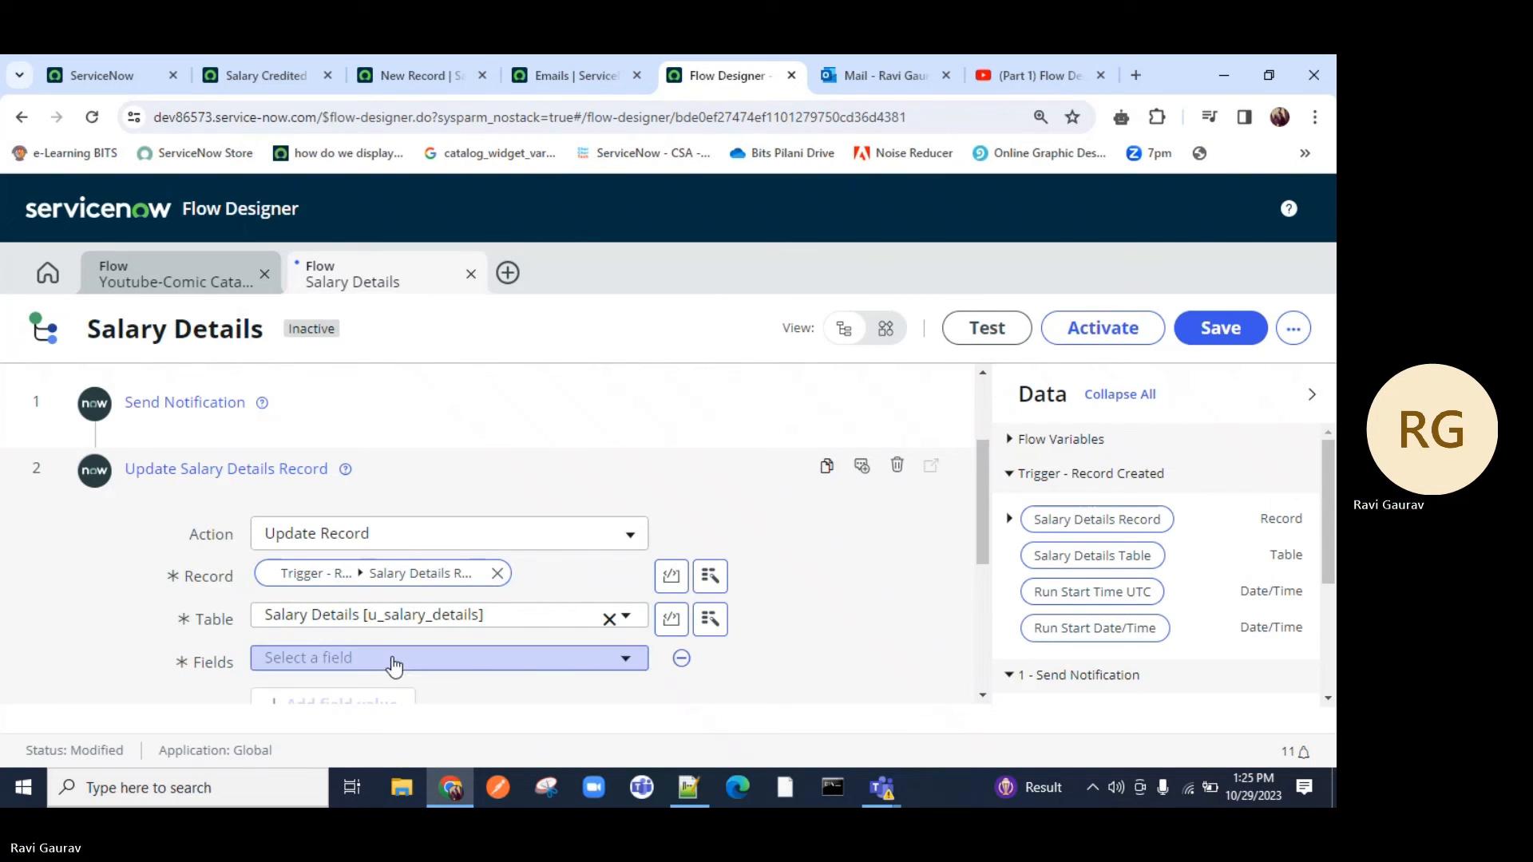
pyautogui.click(318, 522)
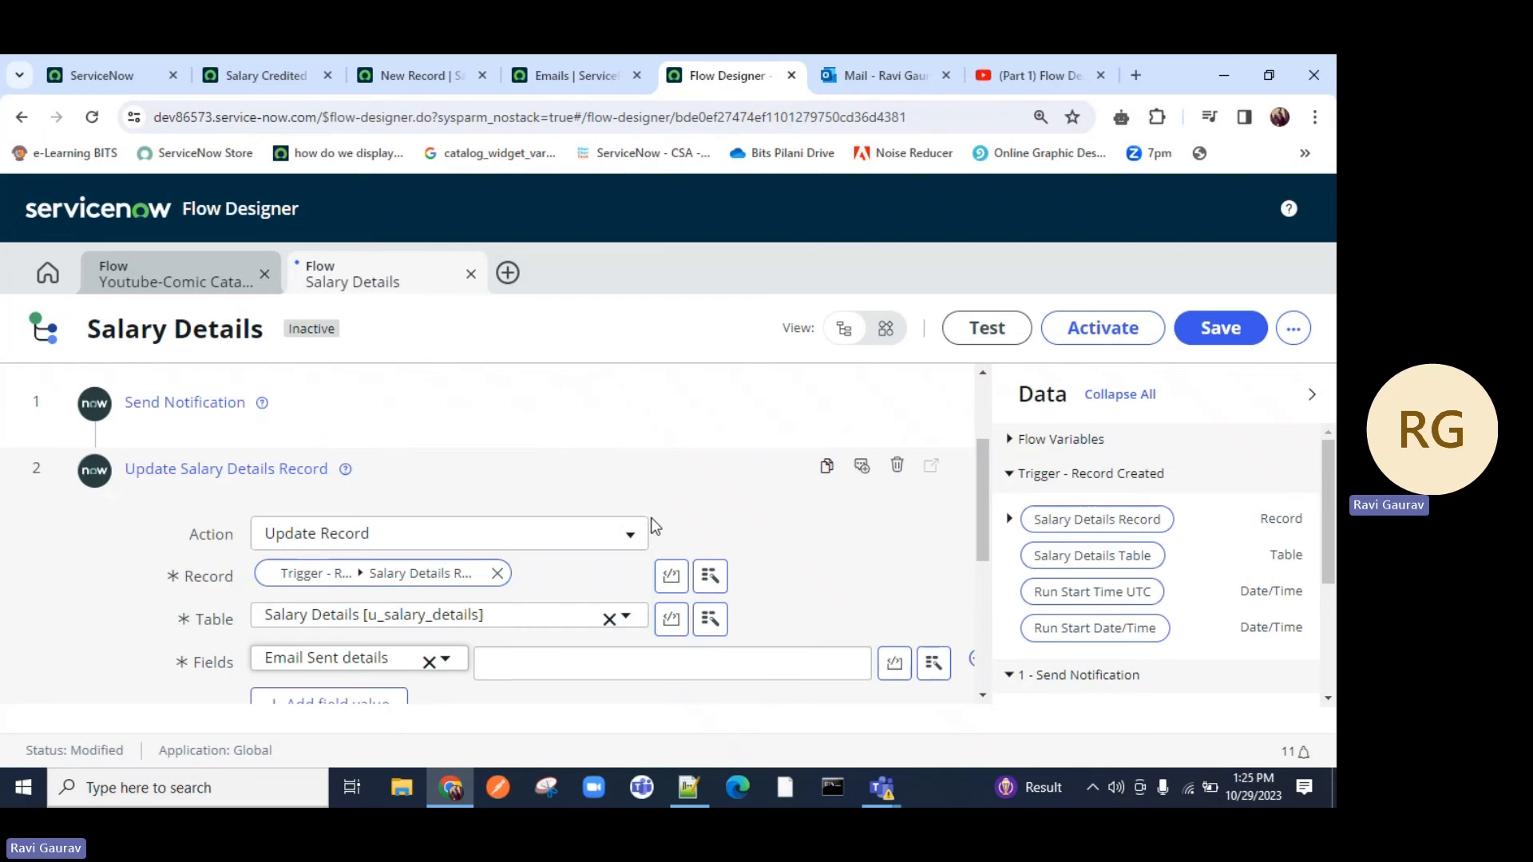
pyautogui.scroll(-1, 632, 592)
pyautogui.click(527, 565)
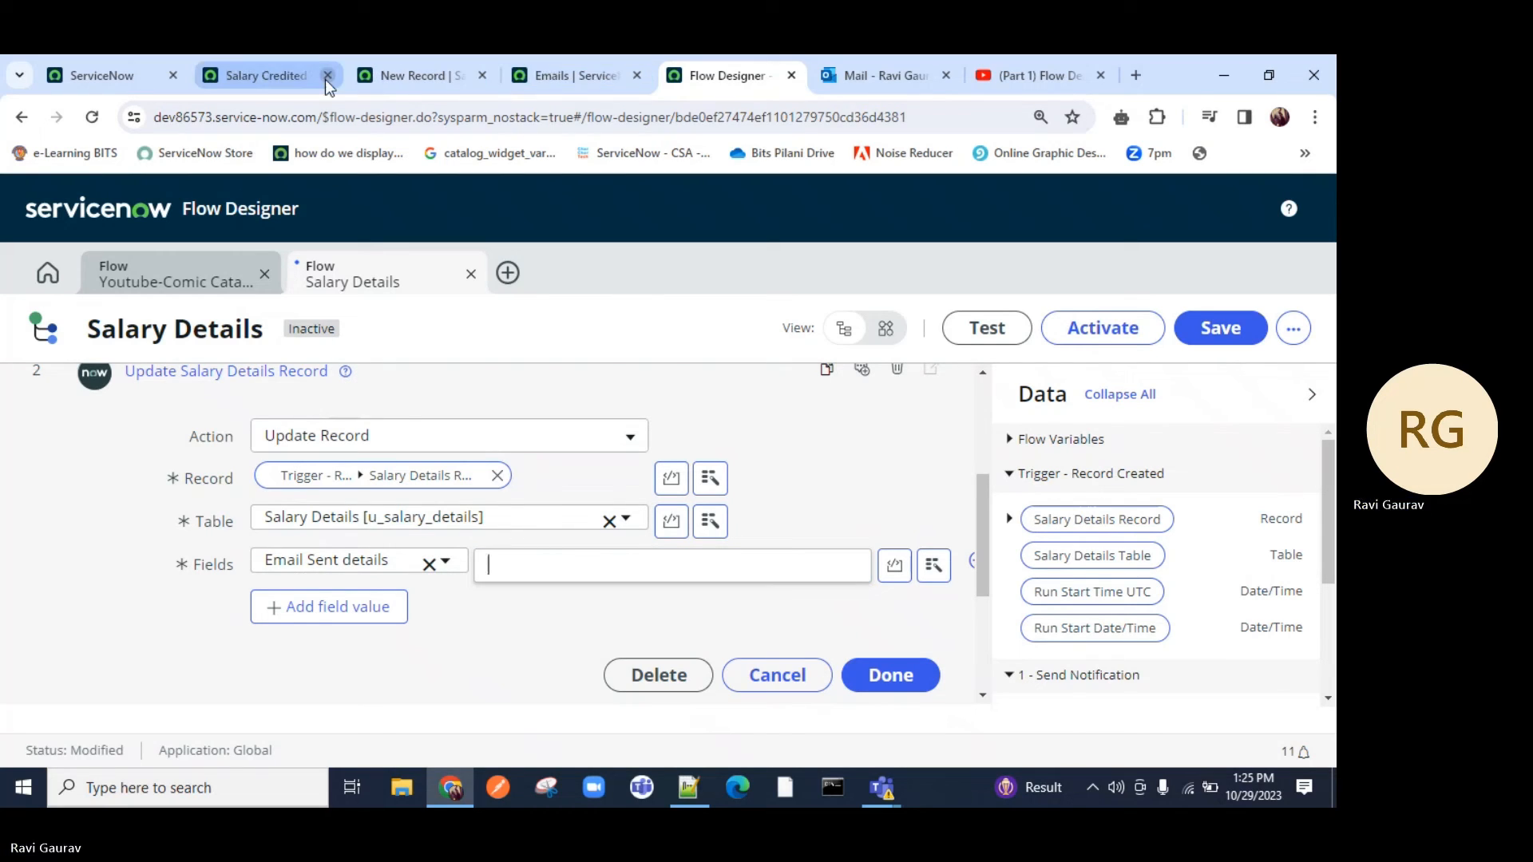
# Step: Select System Administrator as Employee Name on the new Salary Details record and check that user's email in the record preview
pyautogui.click(409, 77)
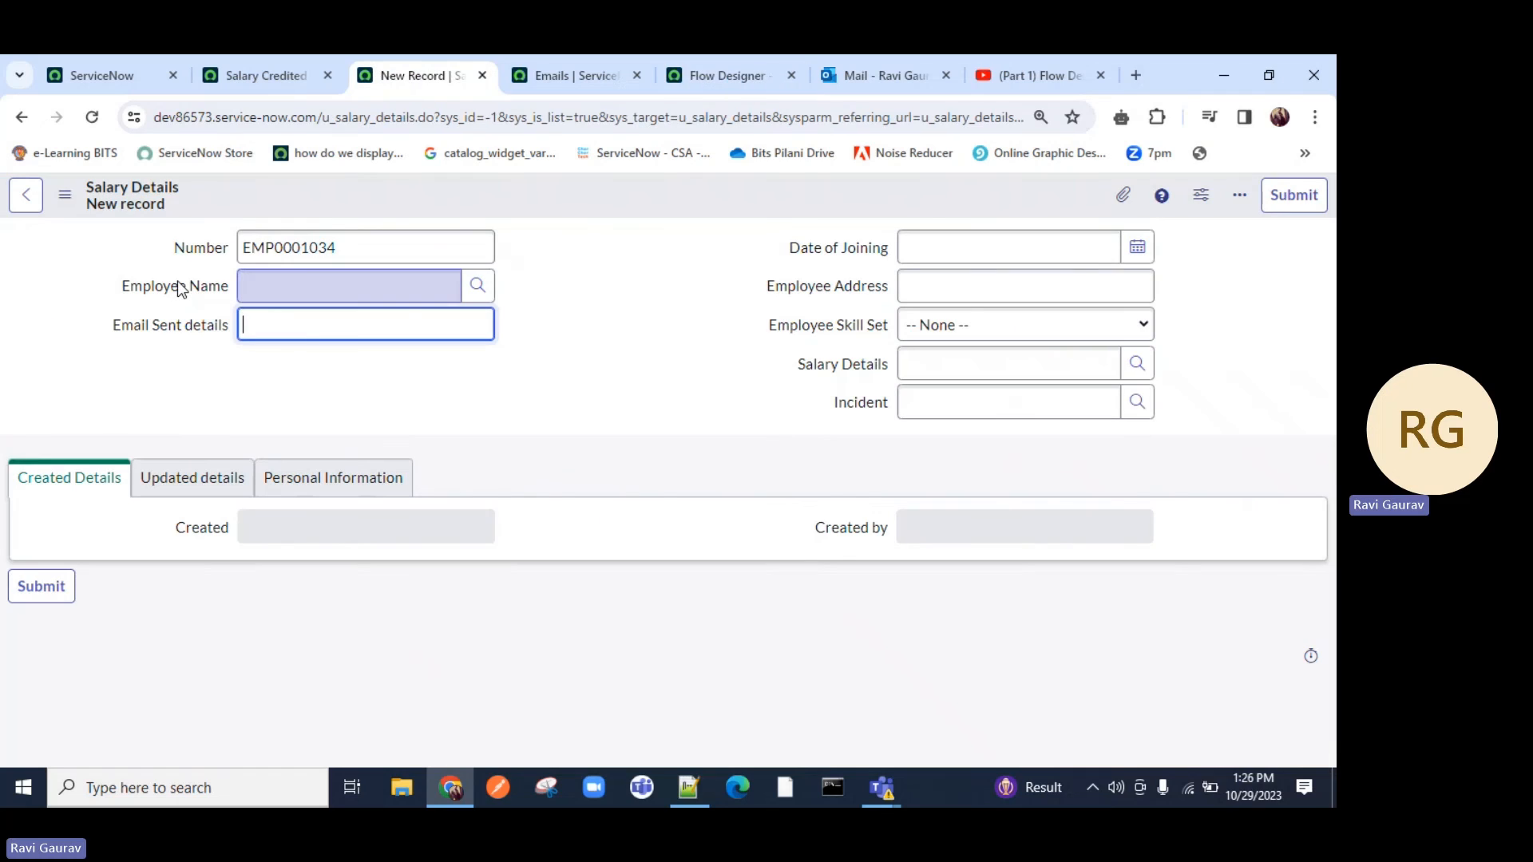
pyautogui.click(334, 275)
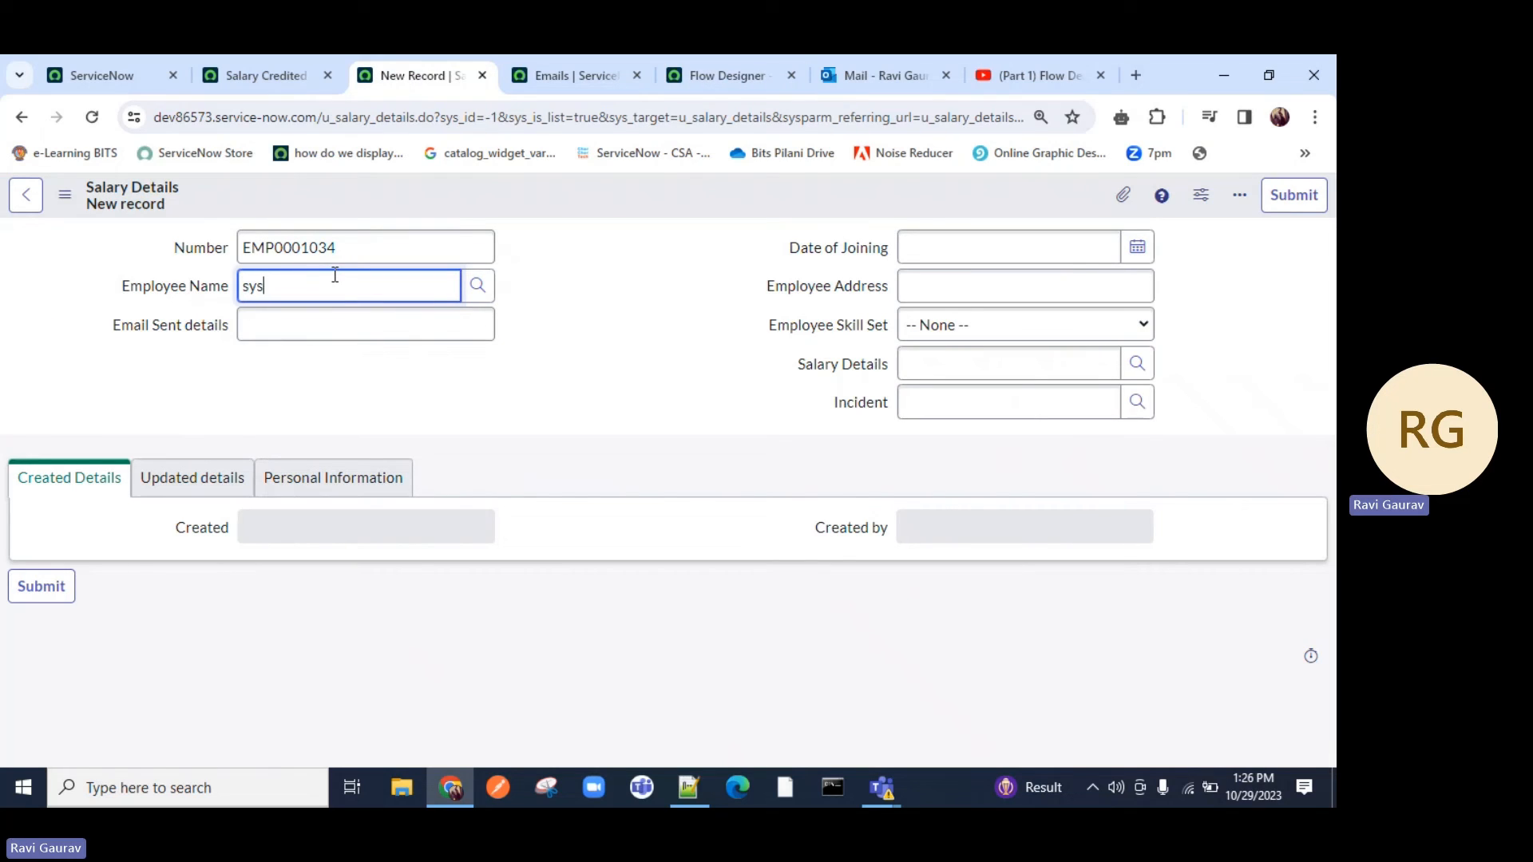
pyautogui.write('sys')
pyautogui.click(311, 343)
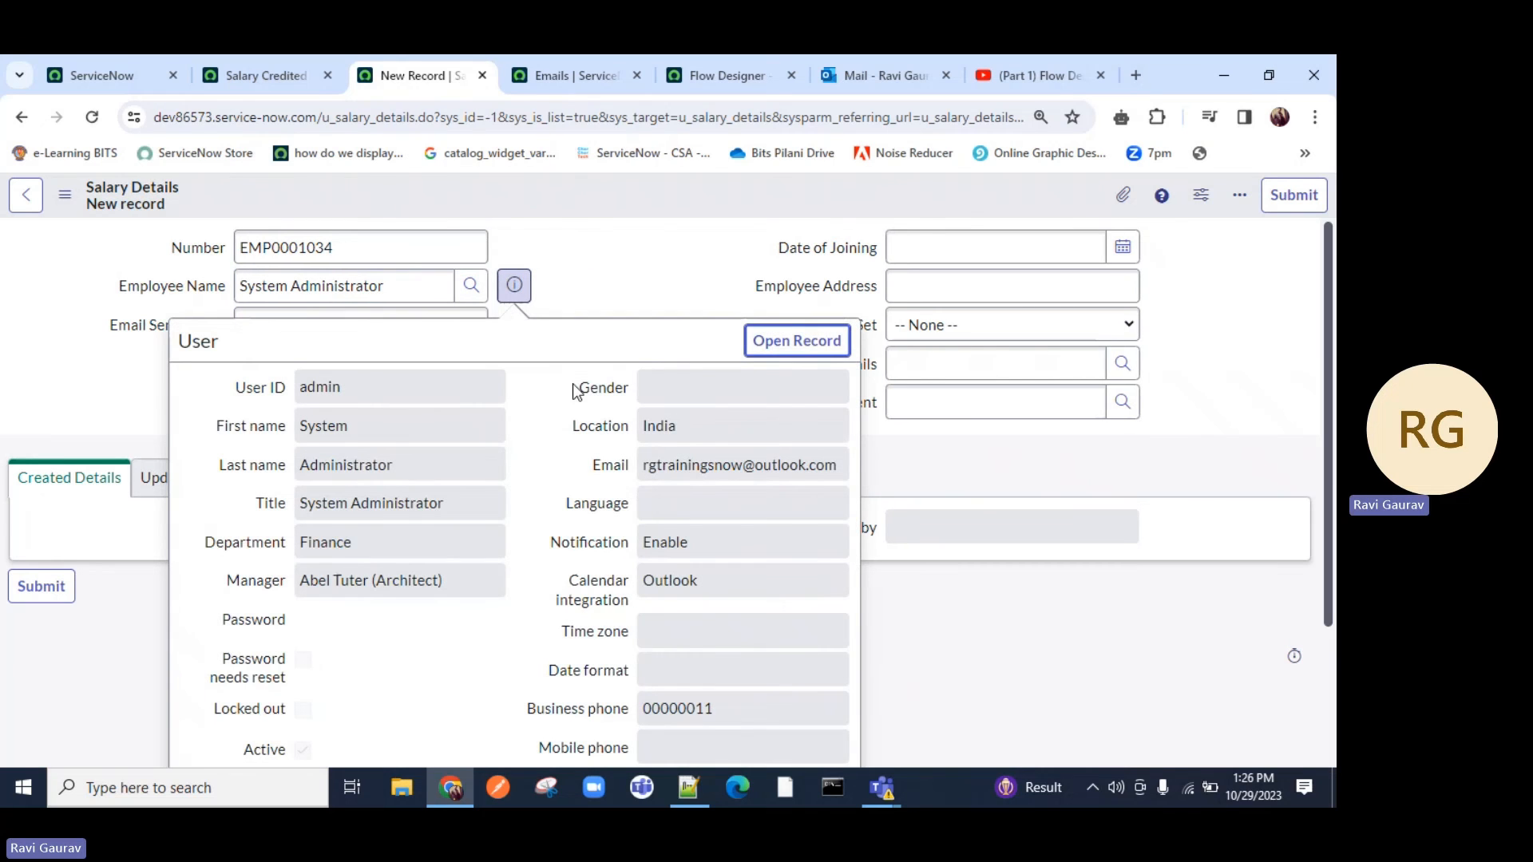
pyautogui.doubleClick(660, 466)
pyautogui.moveTo(660, 469); pyautogui.dragTo(751, 465)
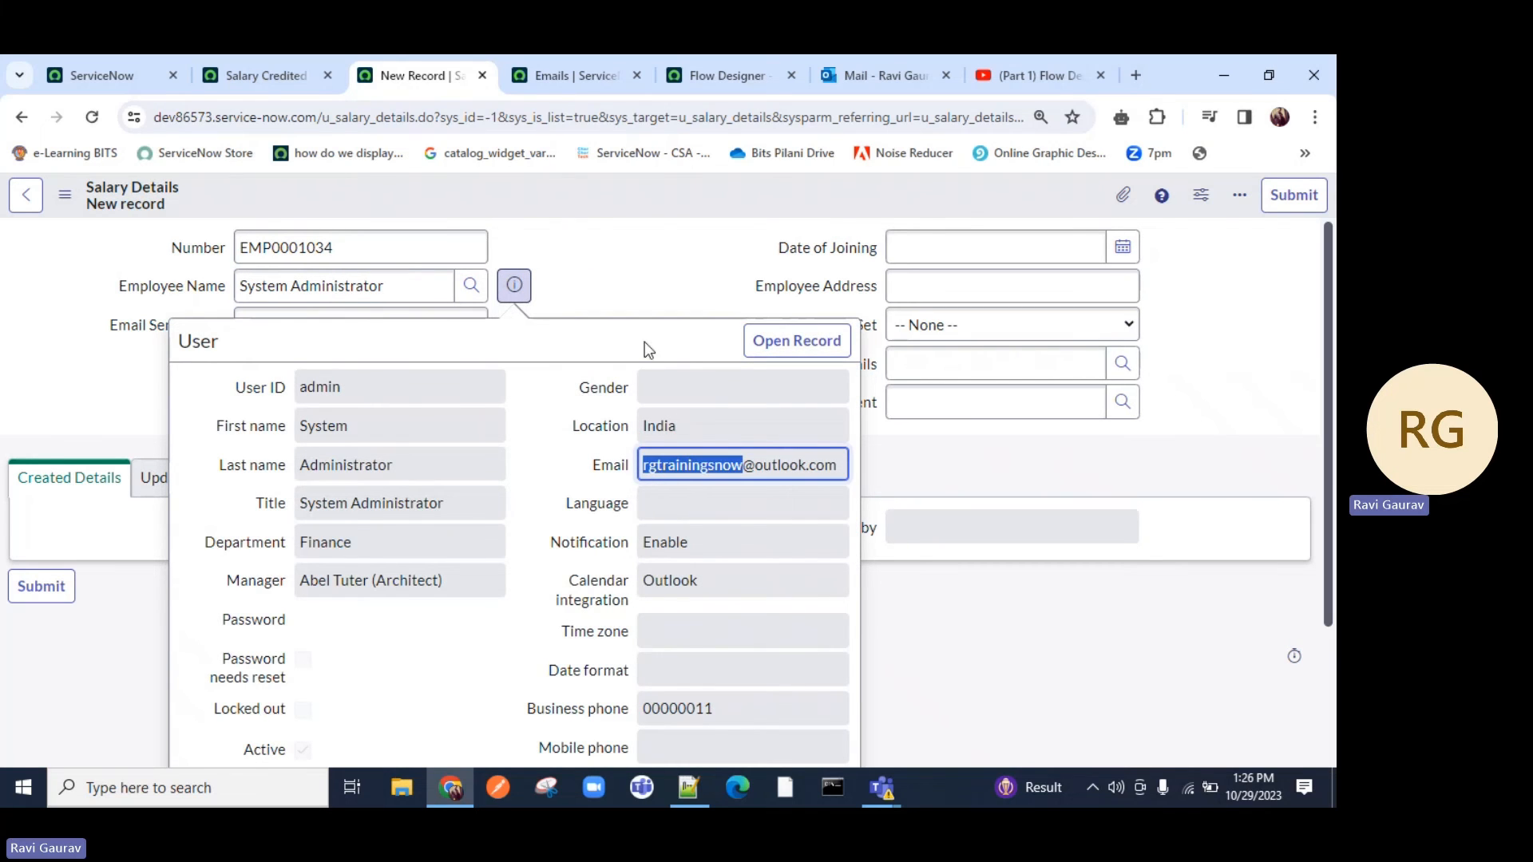
pyautogui.click(606, 313)
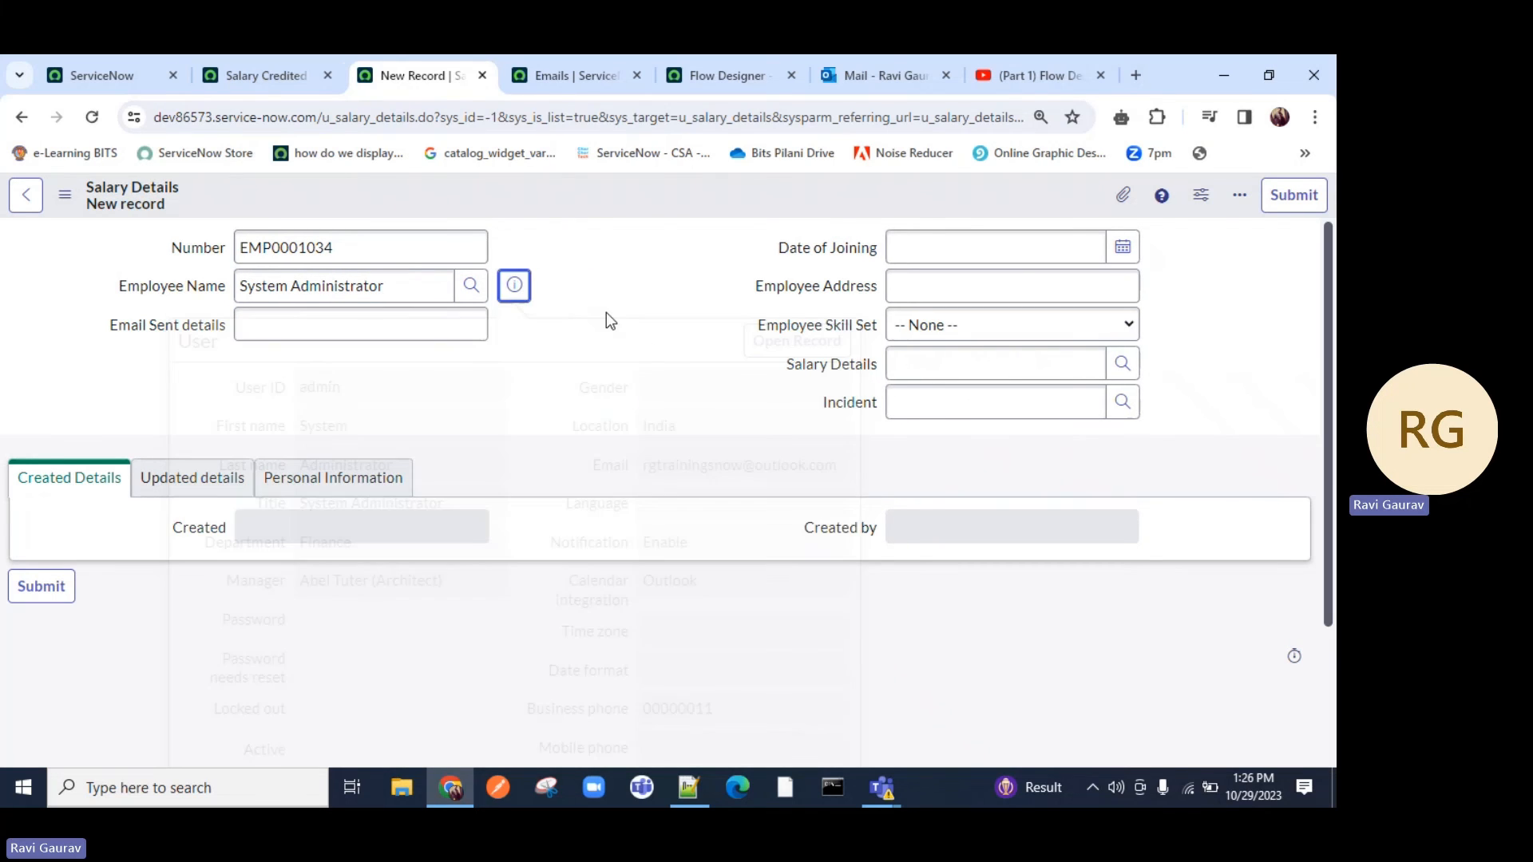
pyautogui.click(380, 342)
# Step: Set the Email Sent details value to the trigger record's Employee Name > Email data pill and finish the Update Record action
pyautogui.click(554, 72)
pyautogui.click(688, 70)
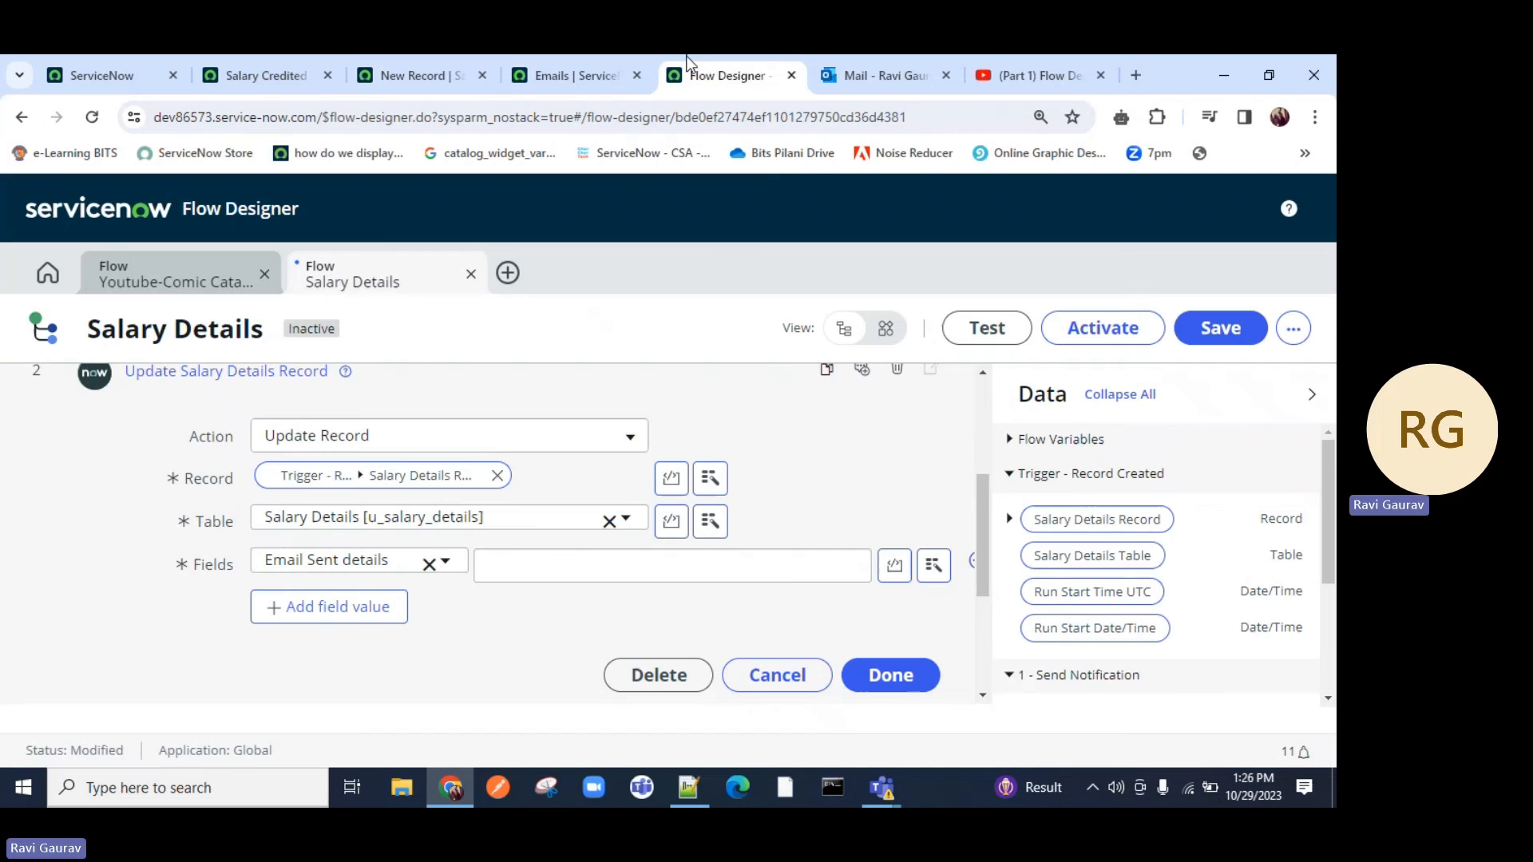
pyautogui.click(549, 561)
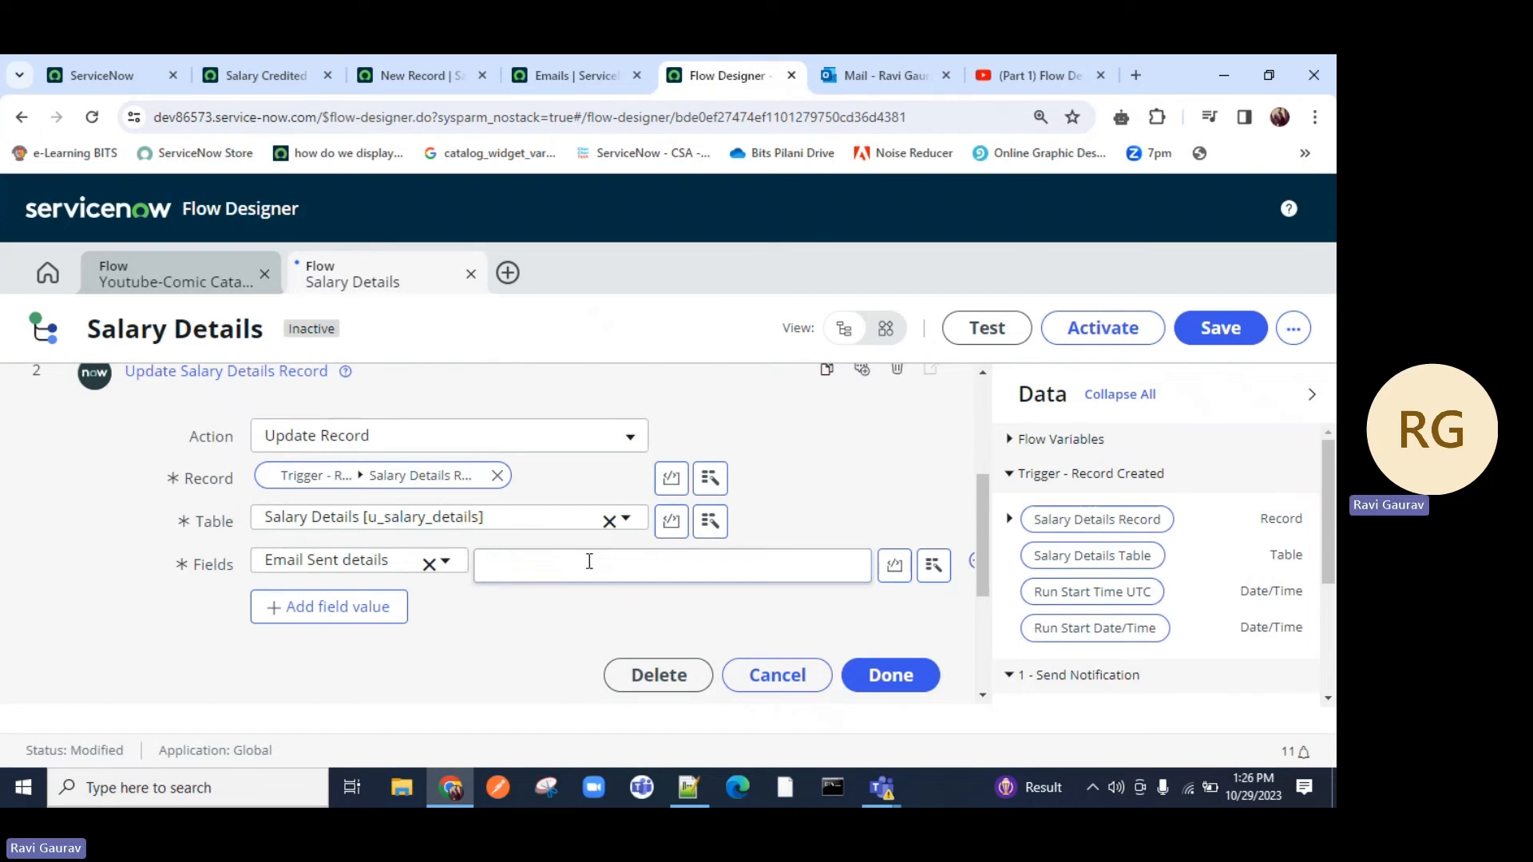
pyautogui.click(1014, 520)
pyautogui.scroll(-1, 1042, 530)
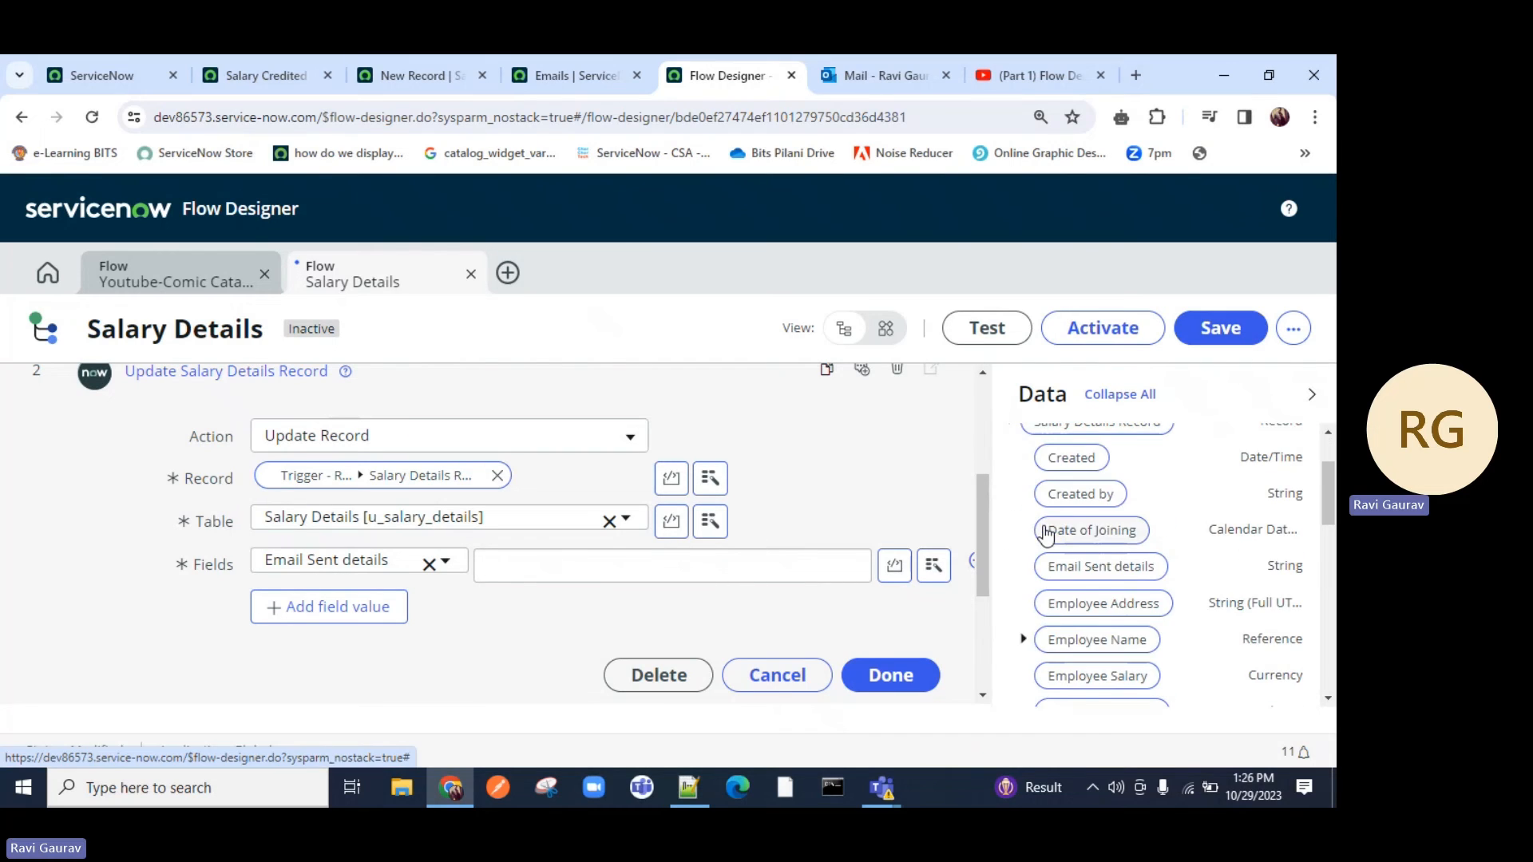
pyautogui.scroll(-1, 1046, 533)
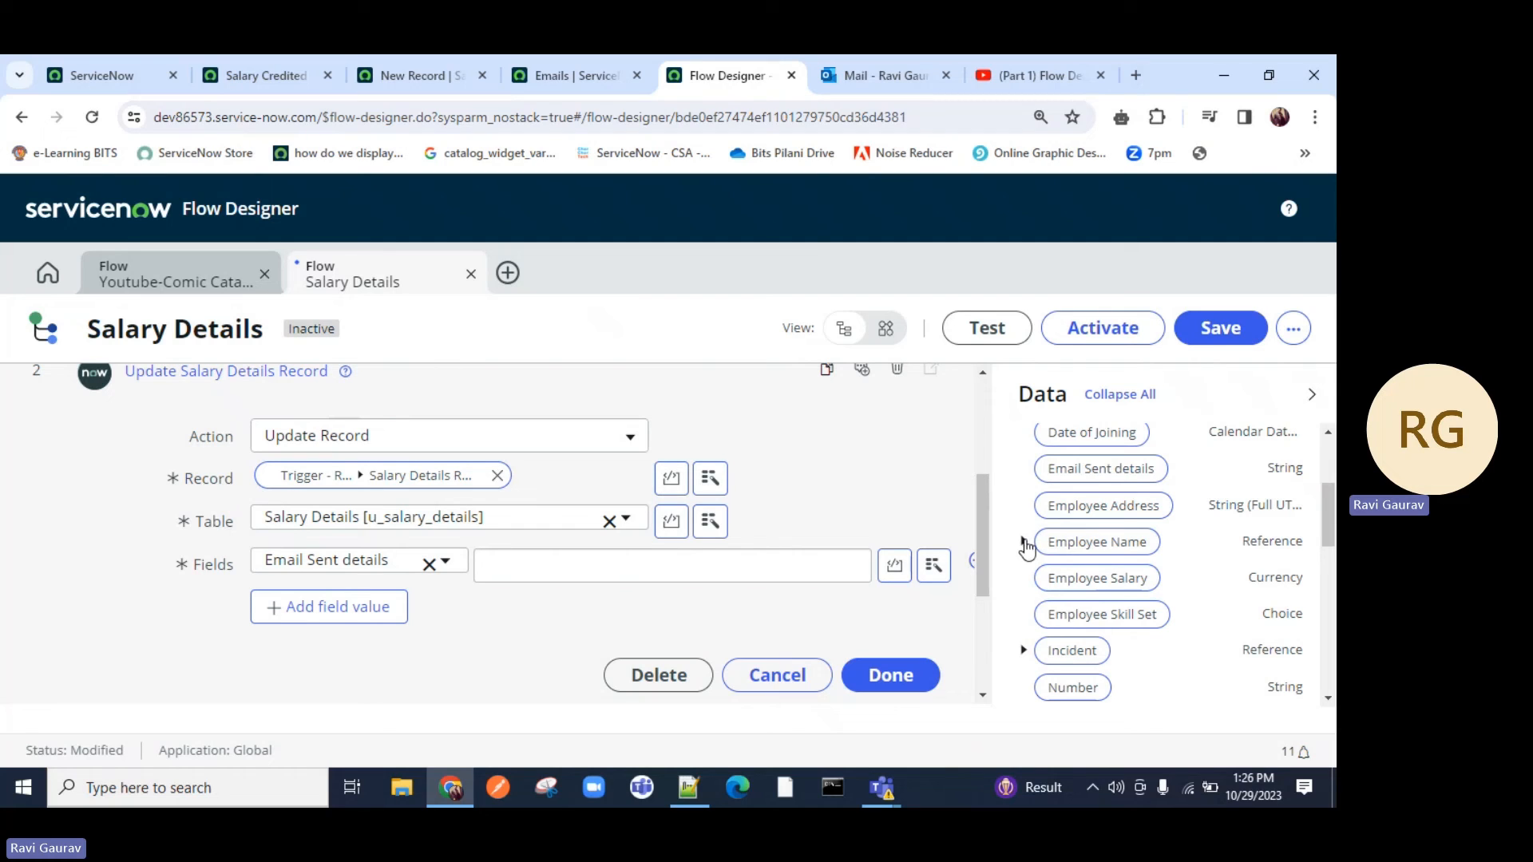
pyautogui.click(1074, 544)
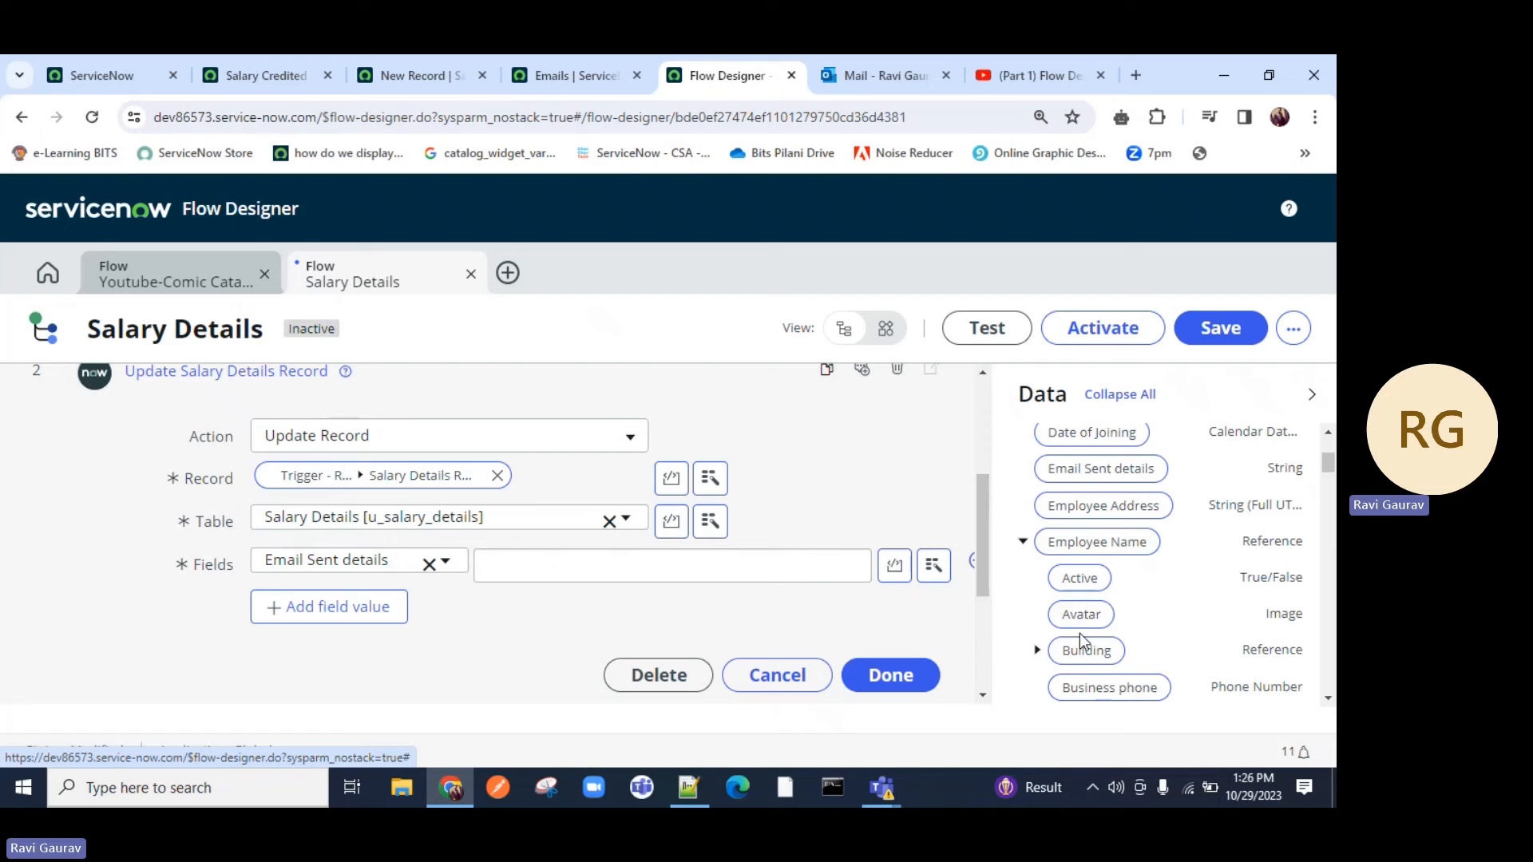
pyautogui.scroll(-8, 1082, 639)
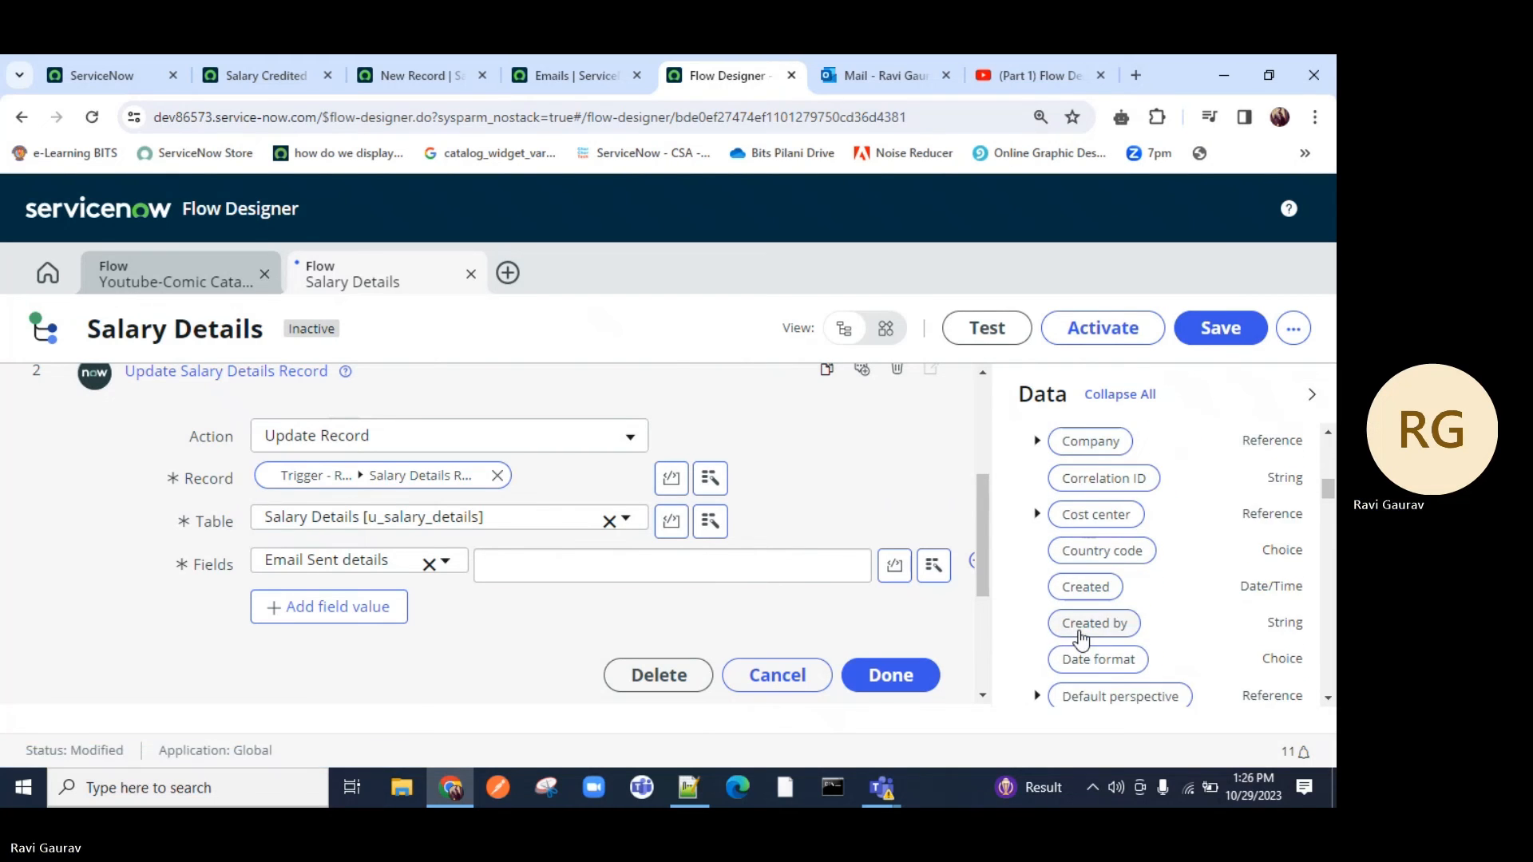
pyautogui.scroll(-5, 1082, 639)
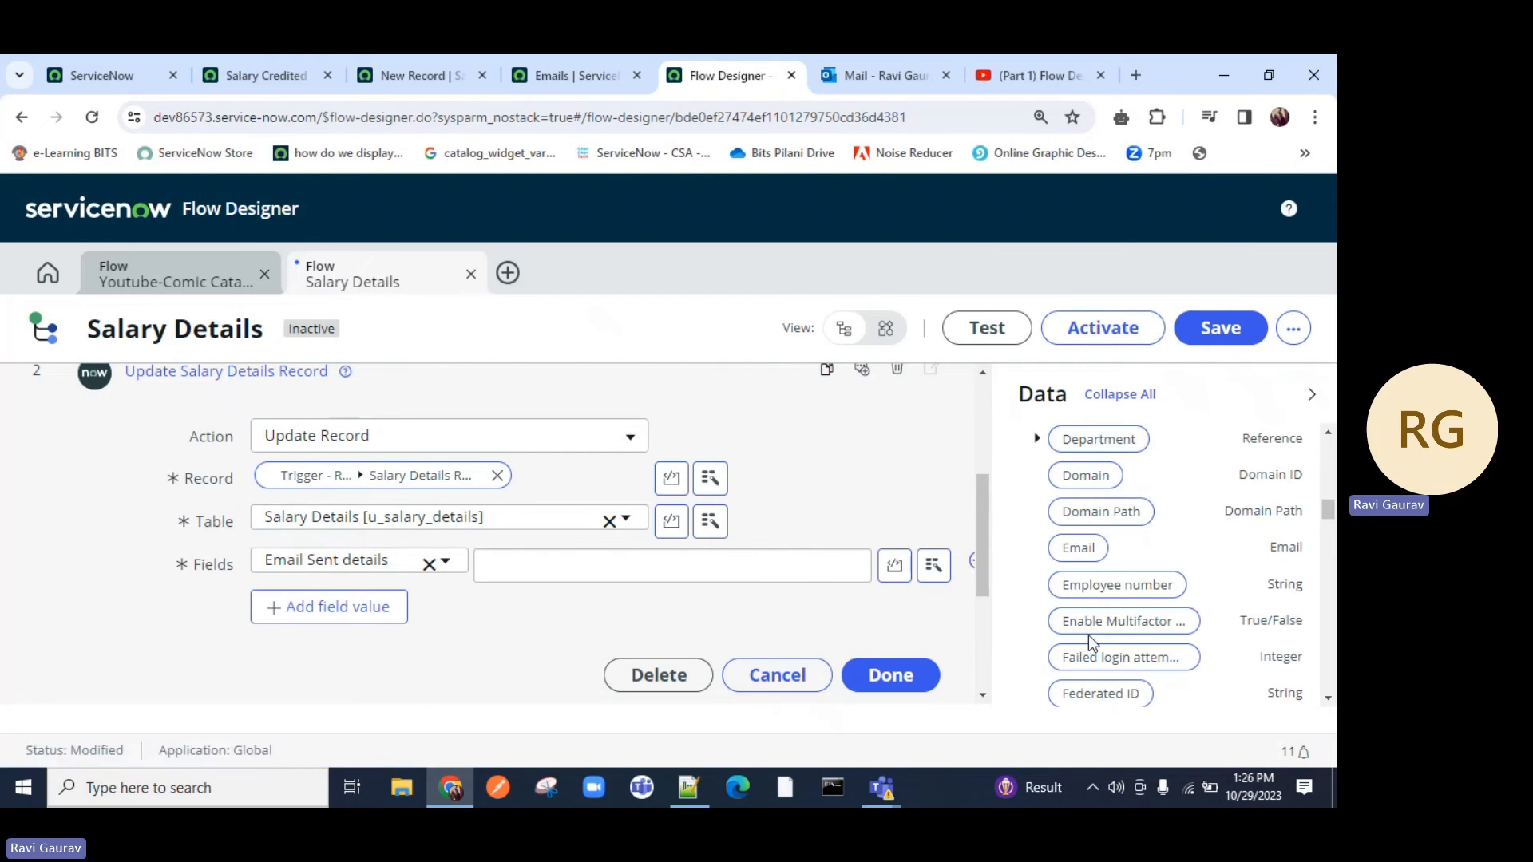
pyautogui.scroll(-2, 1091, 643)
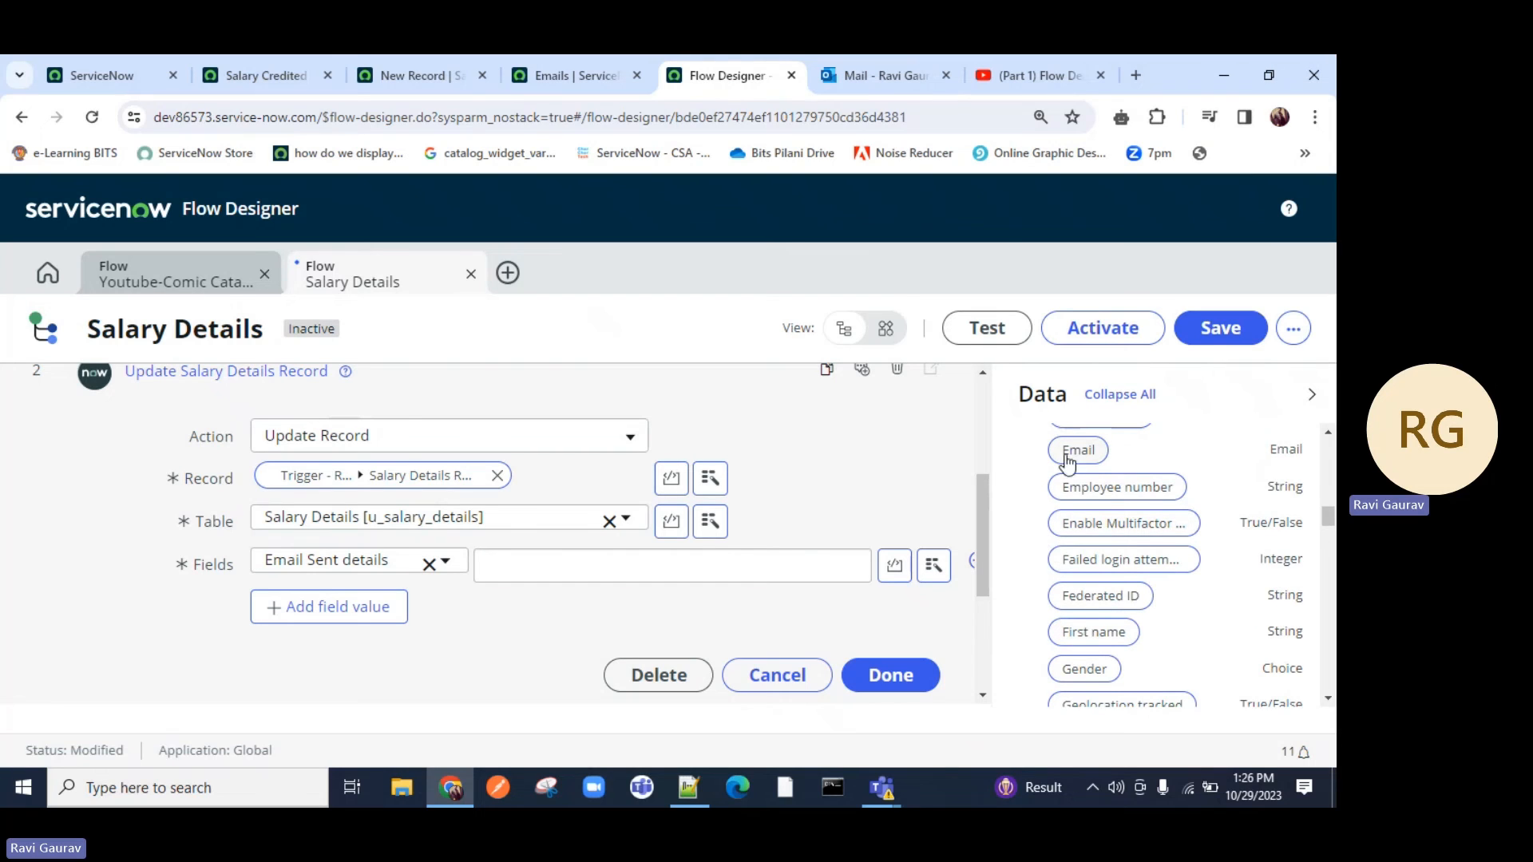
pyautogui.moveTo(1078, 451); pyautogui.dragTo(527, 569)
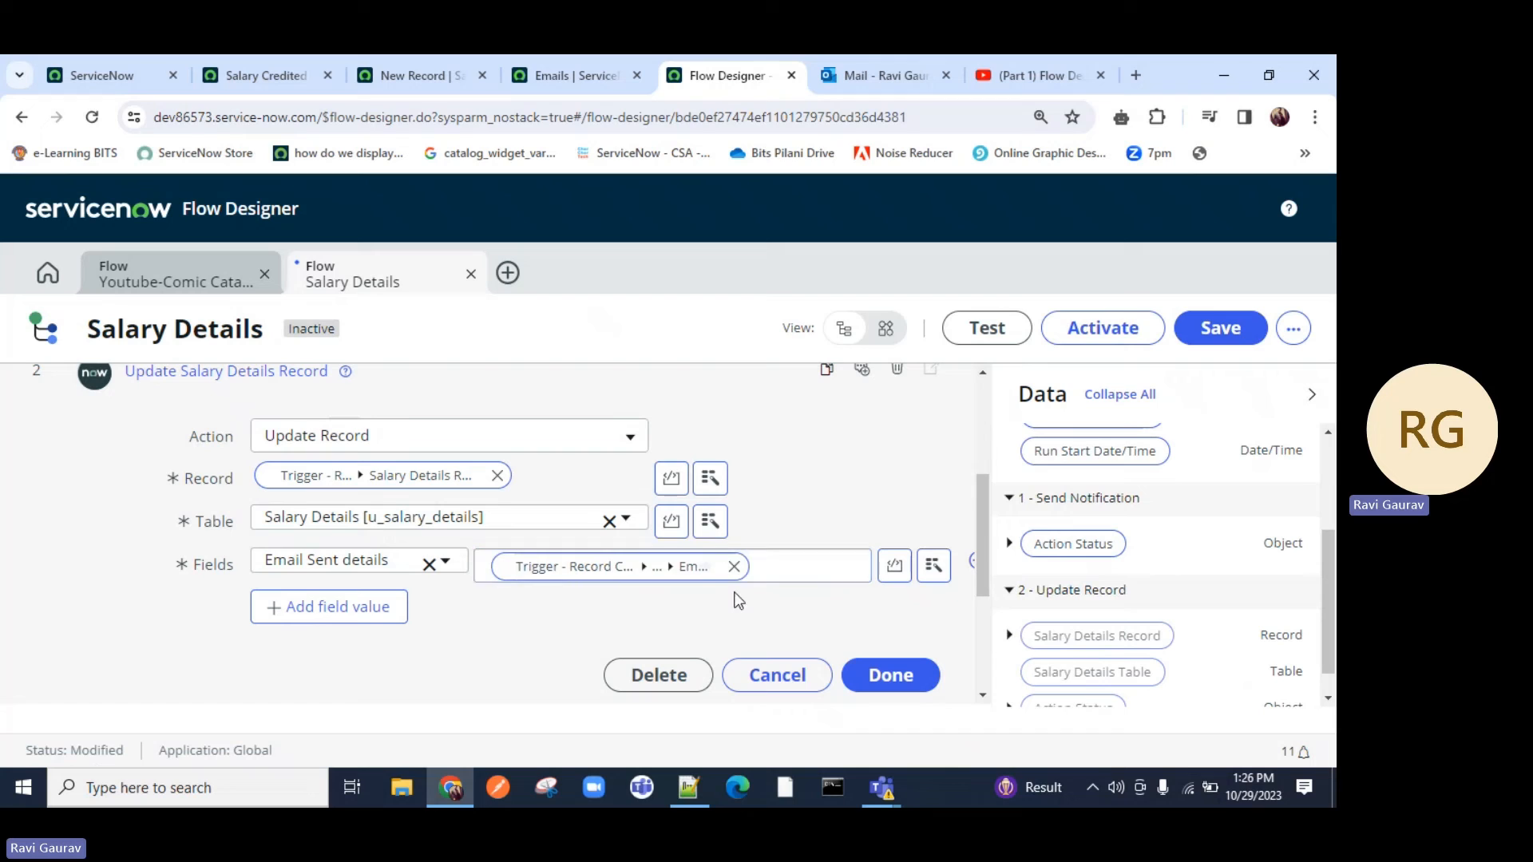
pyautogui.click(891, 675)
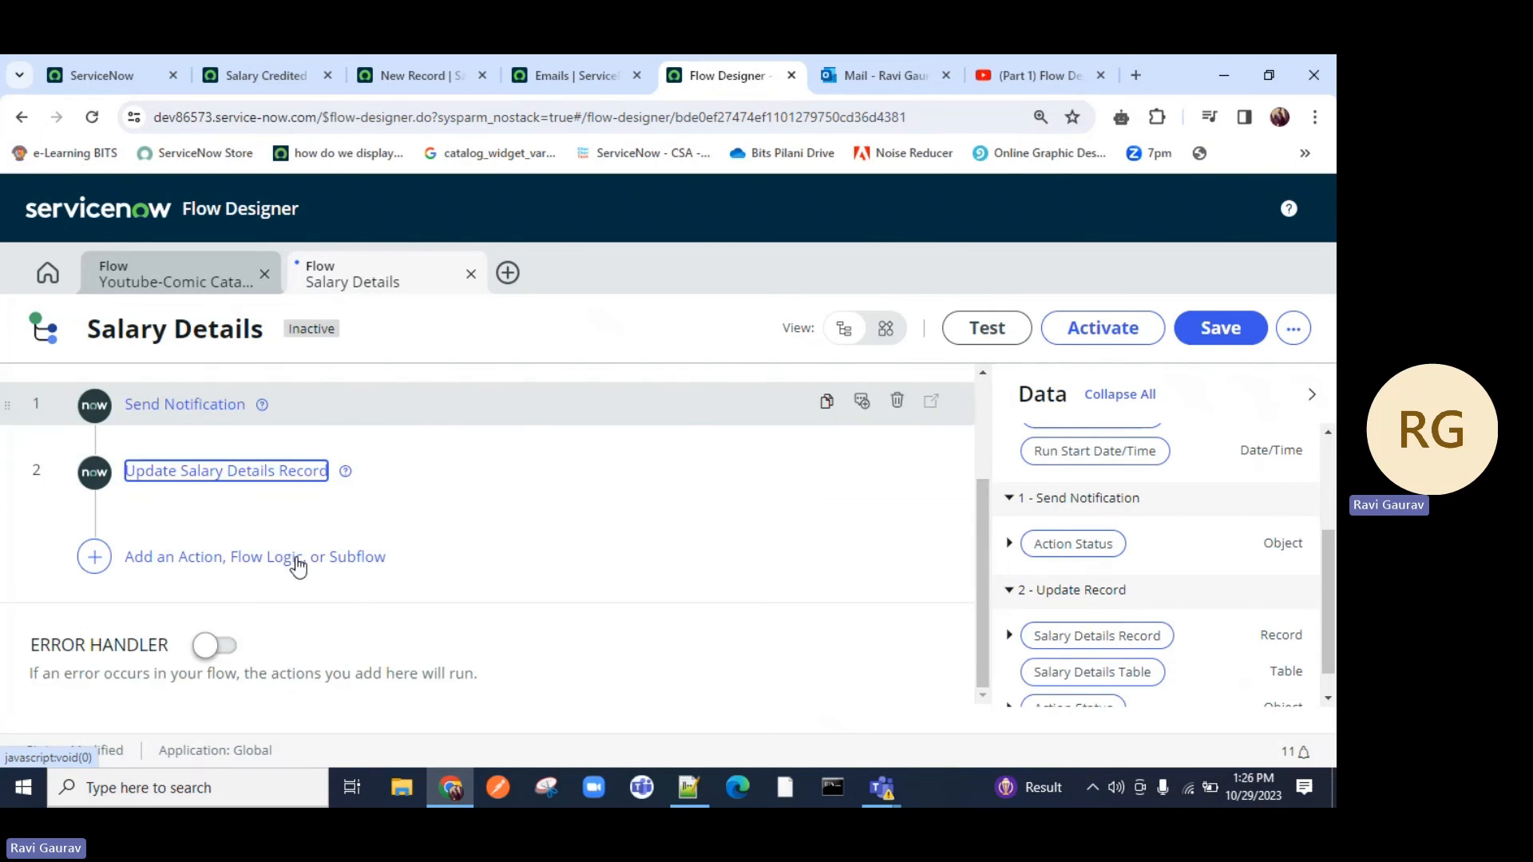
# Step: Save the Salary Details flow and activate it
pyautogui.click(1218, 331)
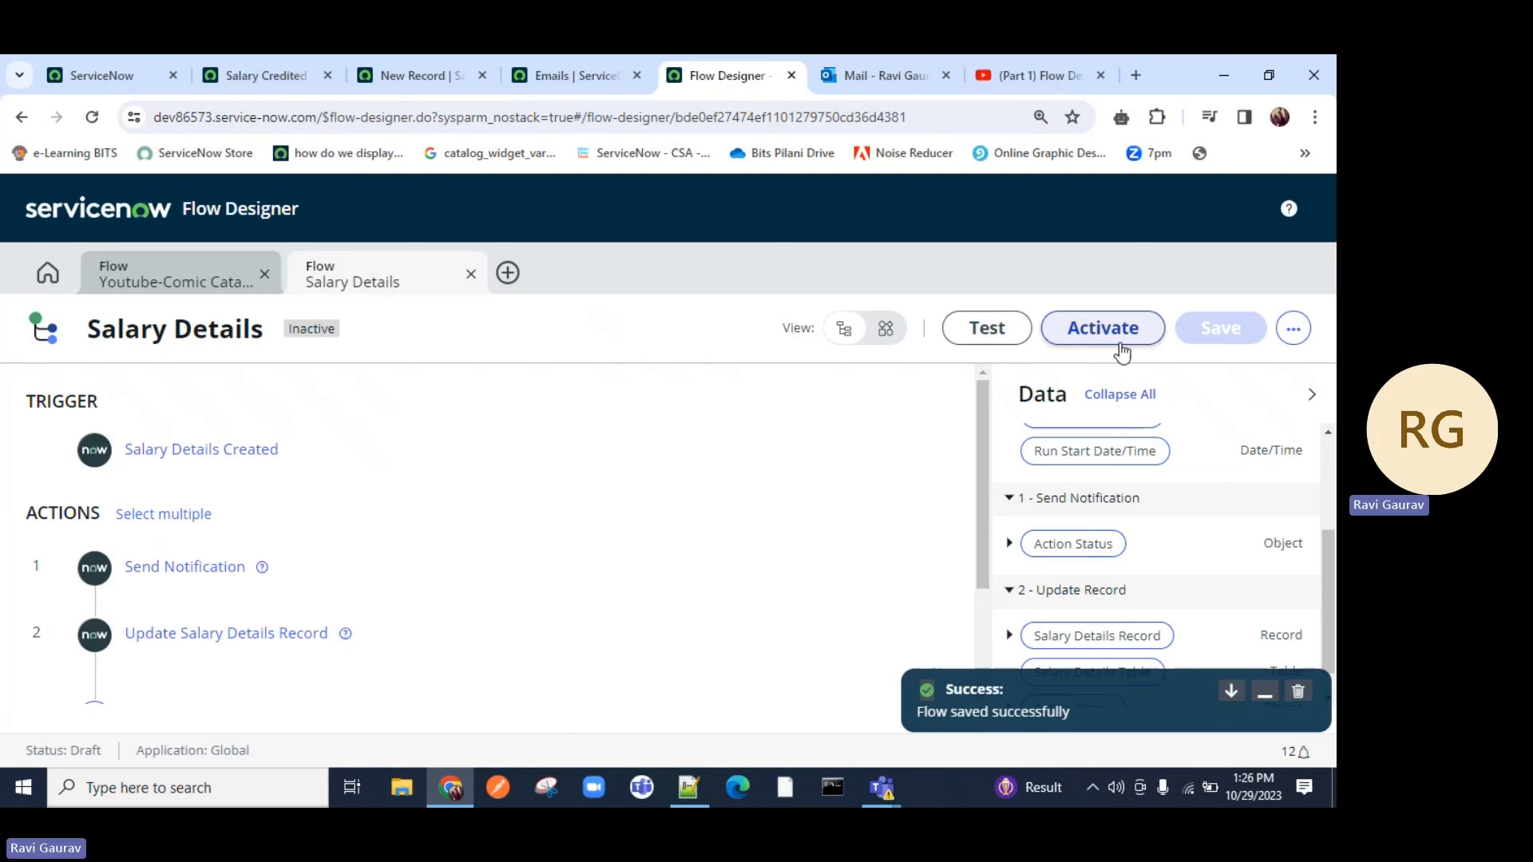
pyautogui.click(1118, 345)
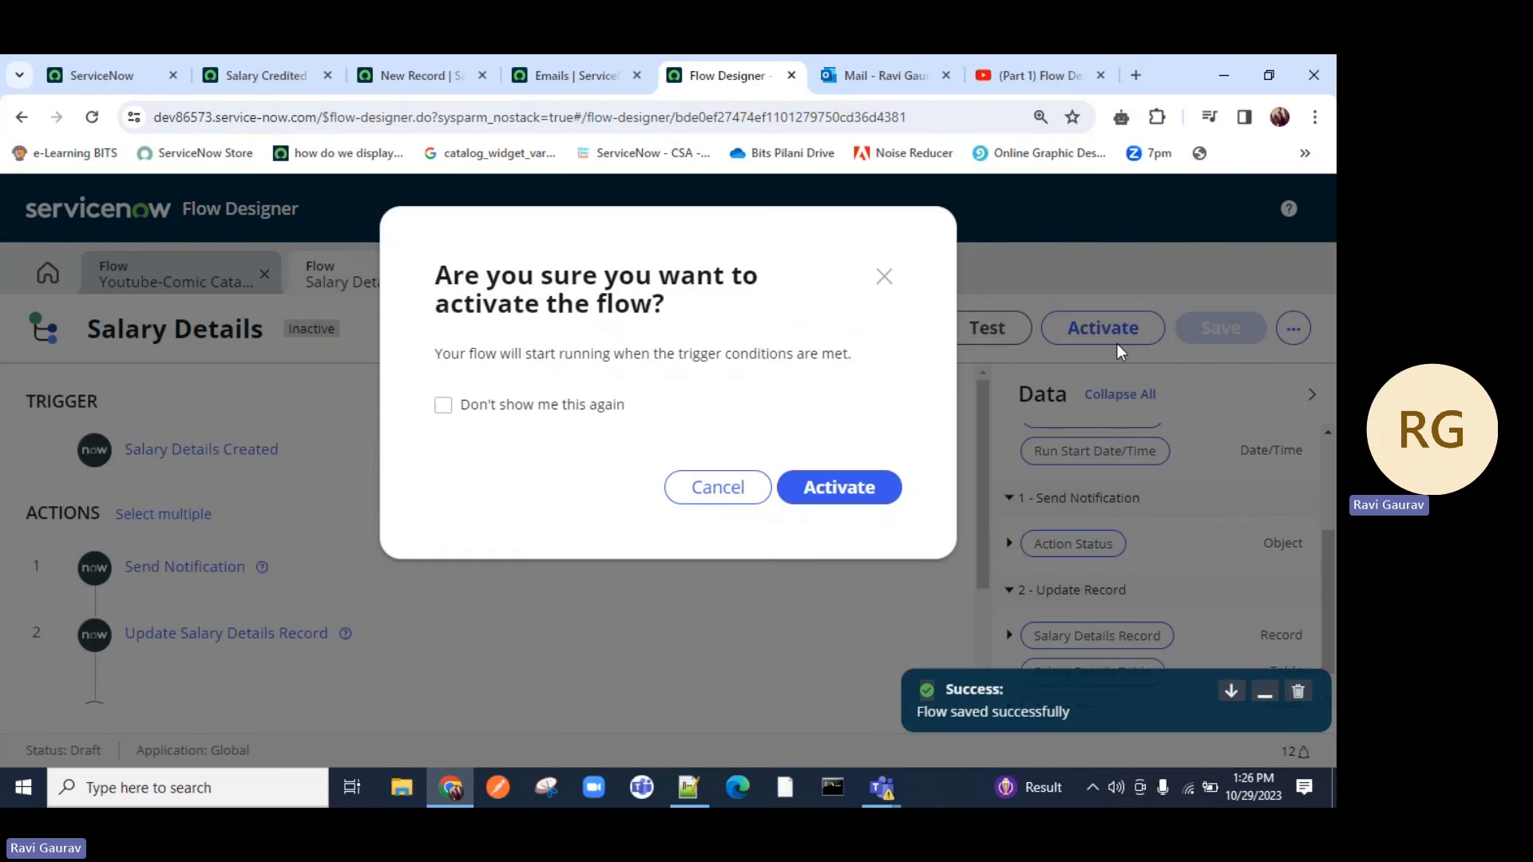
pyautogui.click(879, 506)
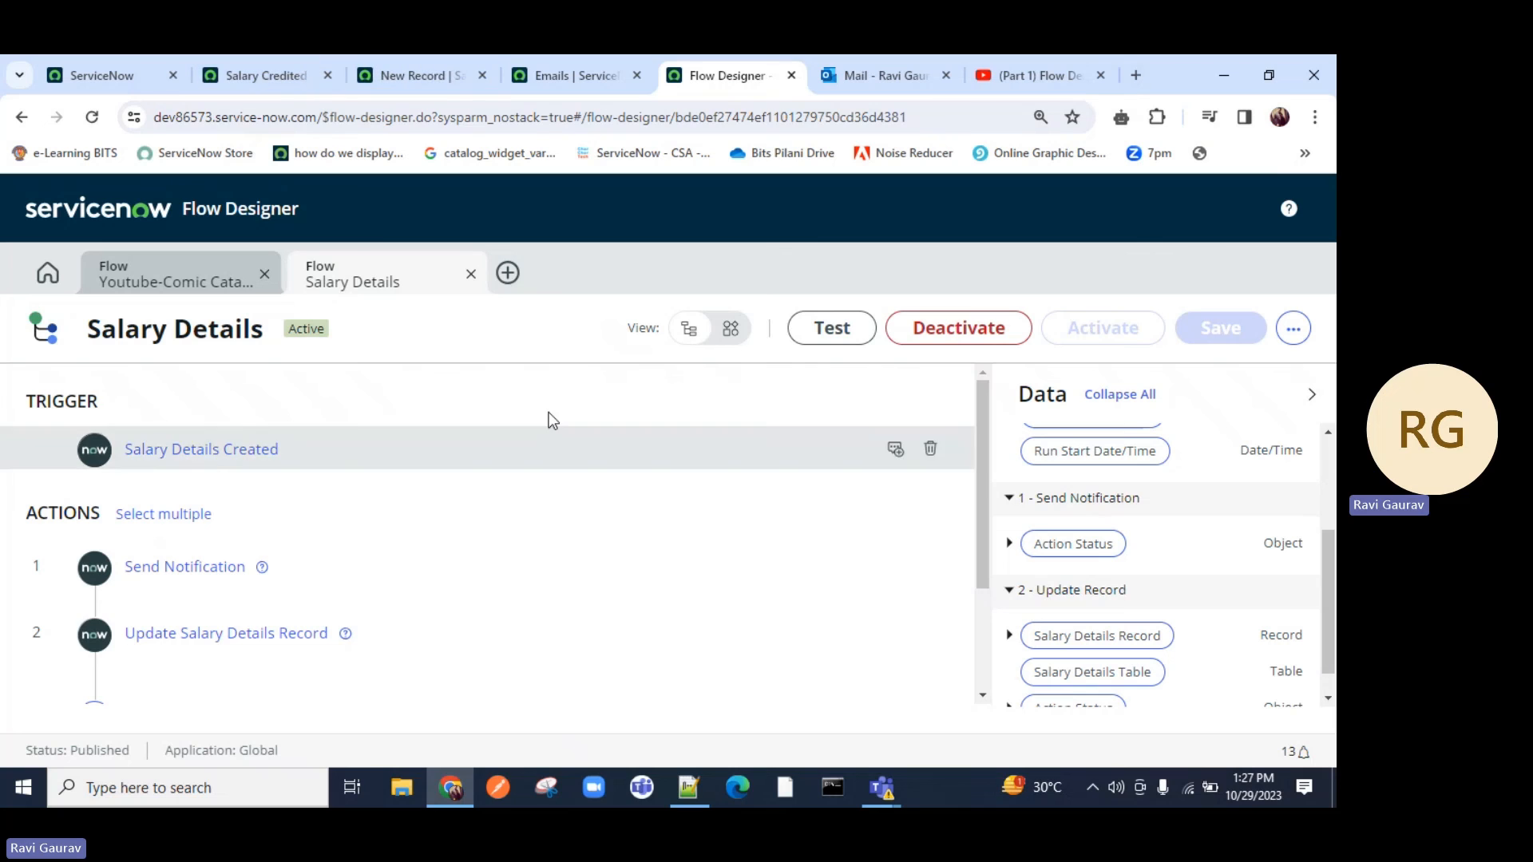
# Step: Delete all records in the Emails list filtered to Created on Today
pyautogui.click(520, 73)
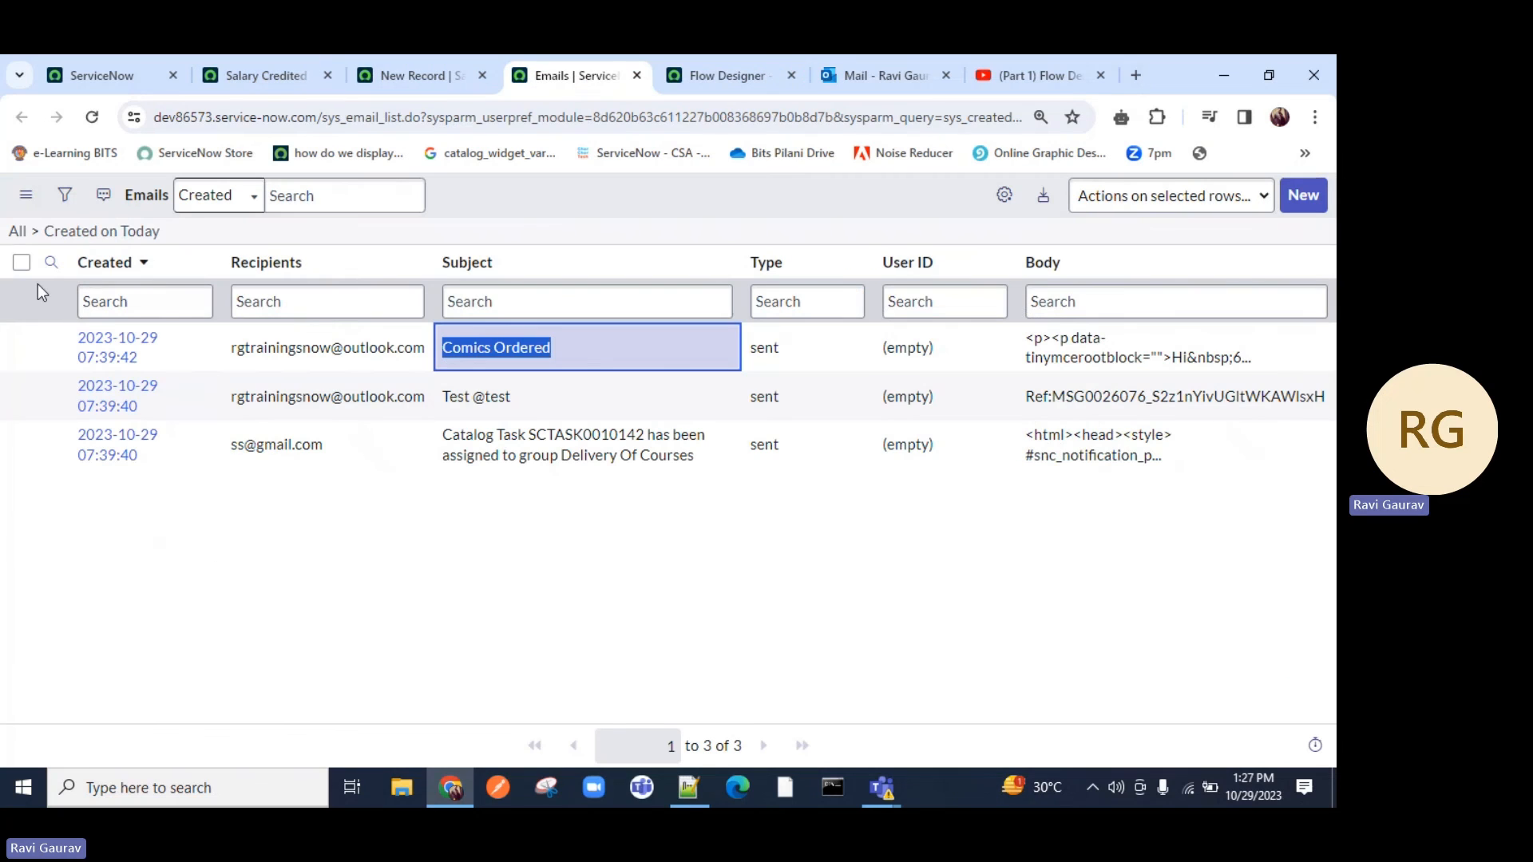
pyautogui.click(22, 262)
pyautogui.click(1111, 206)
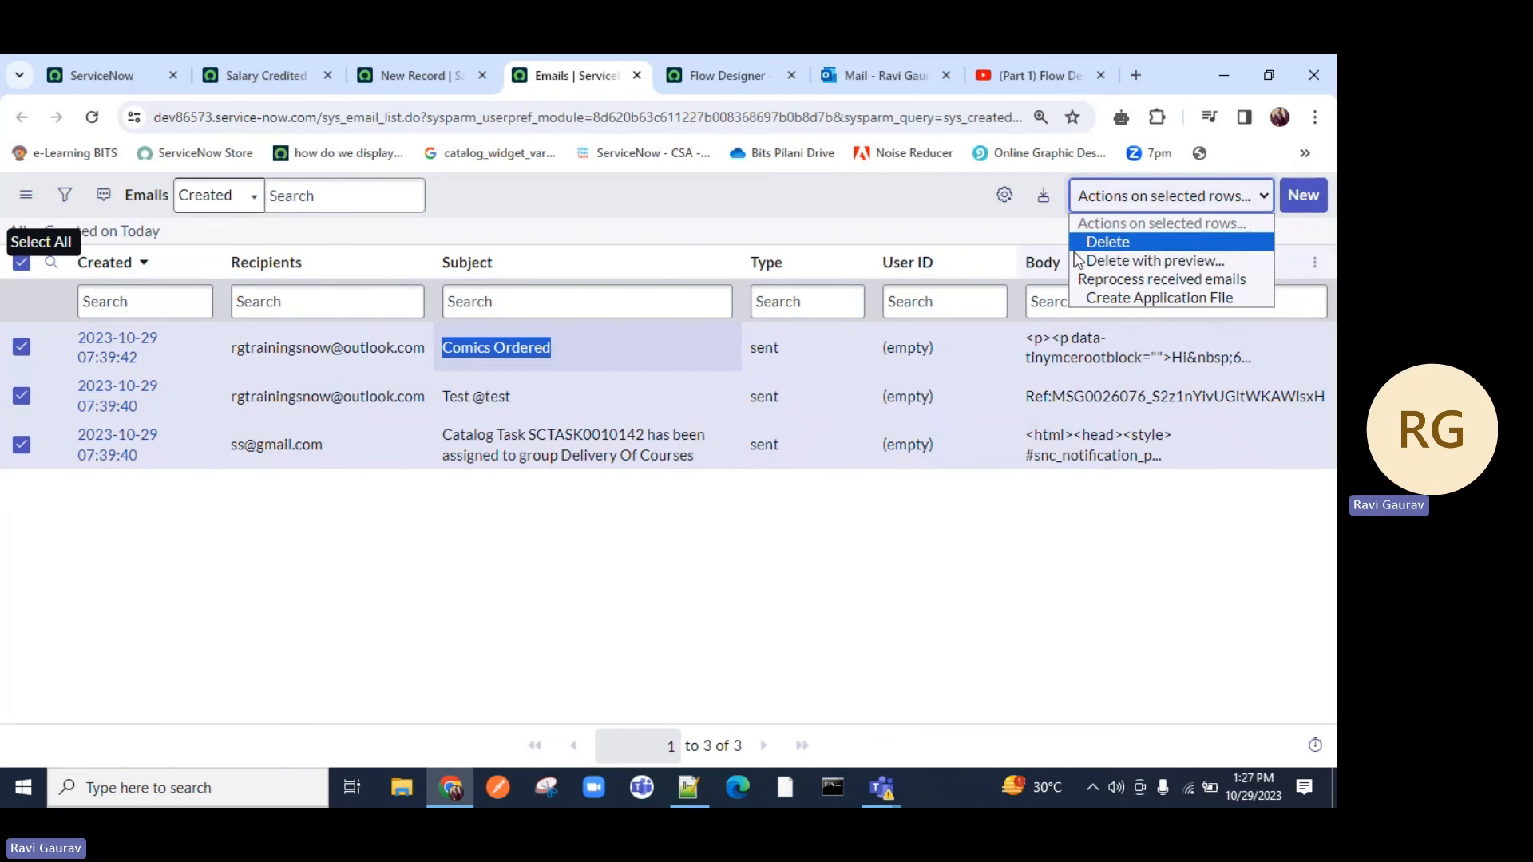
pyautogui.click(1086, 244)
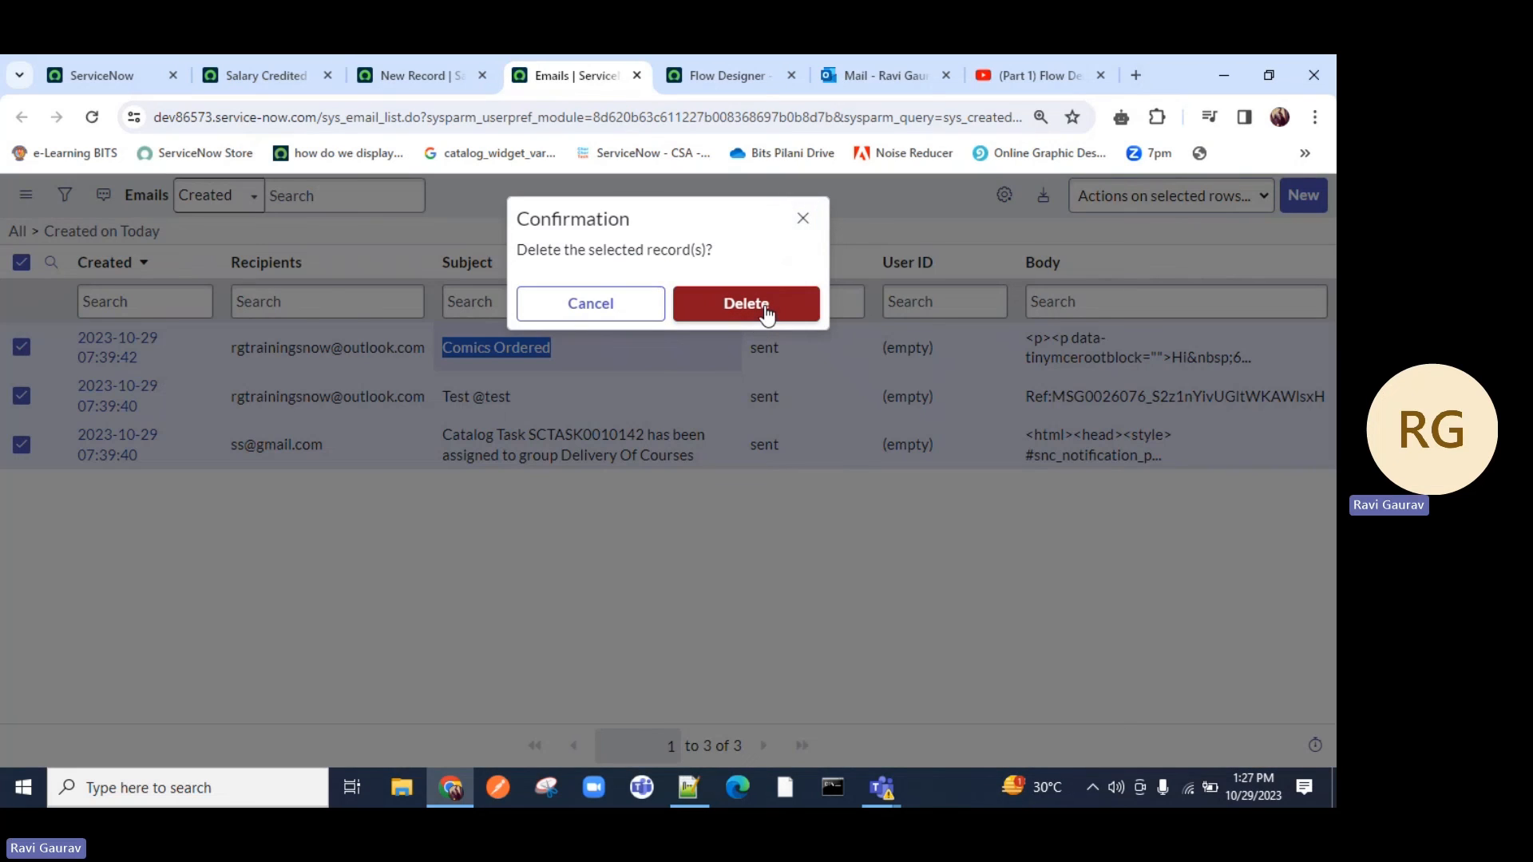
pyautogui.click(747, 304)
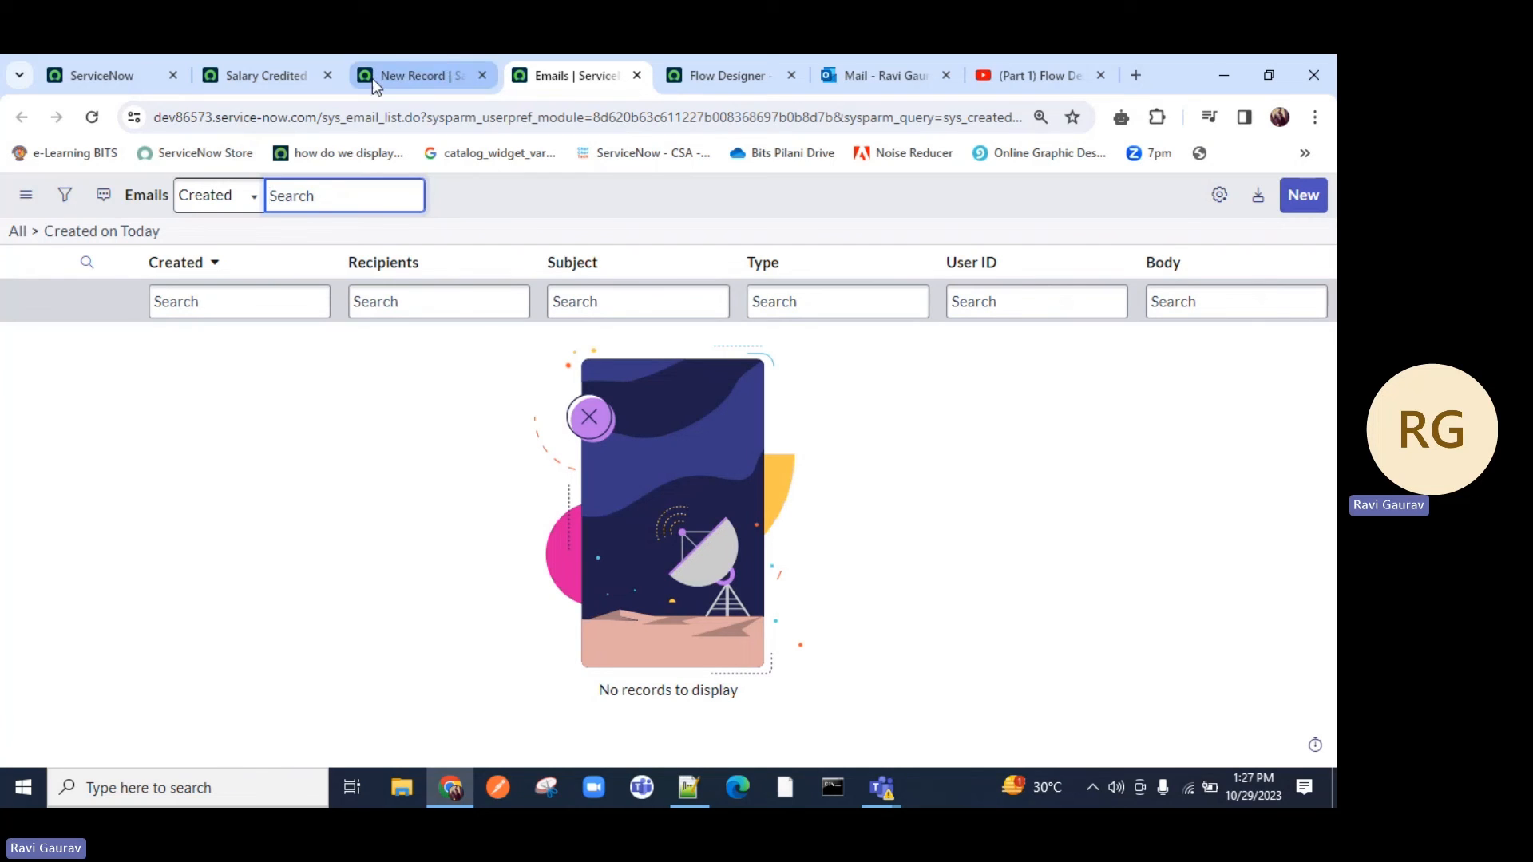
# Step: Reload the new Salary Details record form and return to the Salary Details list through the browser history
pyautogui.click(439, 89)
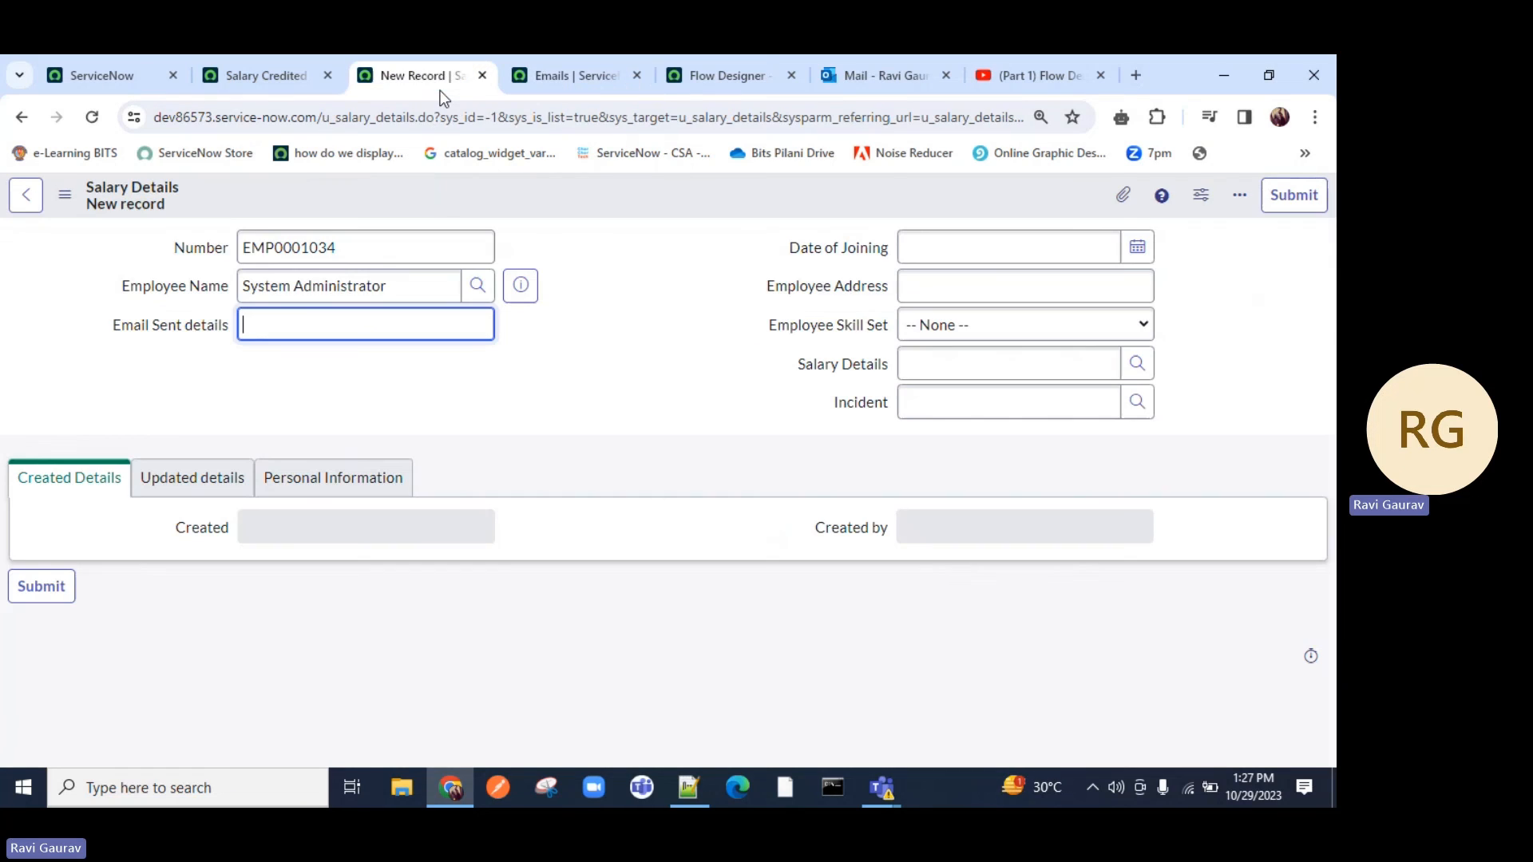
pyautogui.click(92, 117)
pyautogui.click(748, 242)
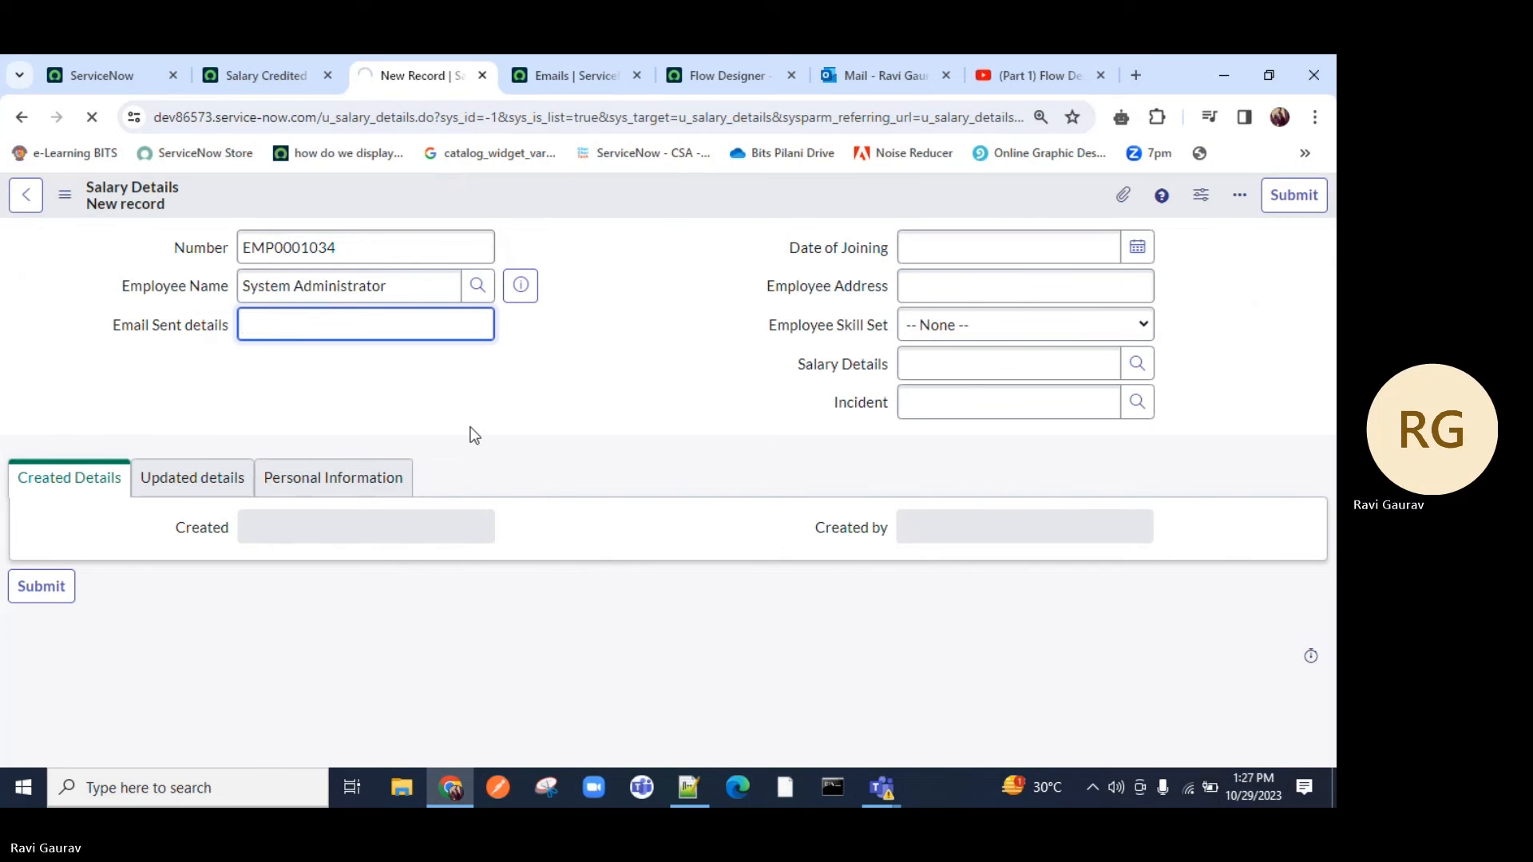
pyautogui.click(272, 77)
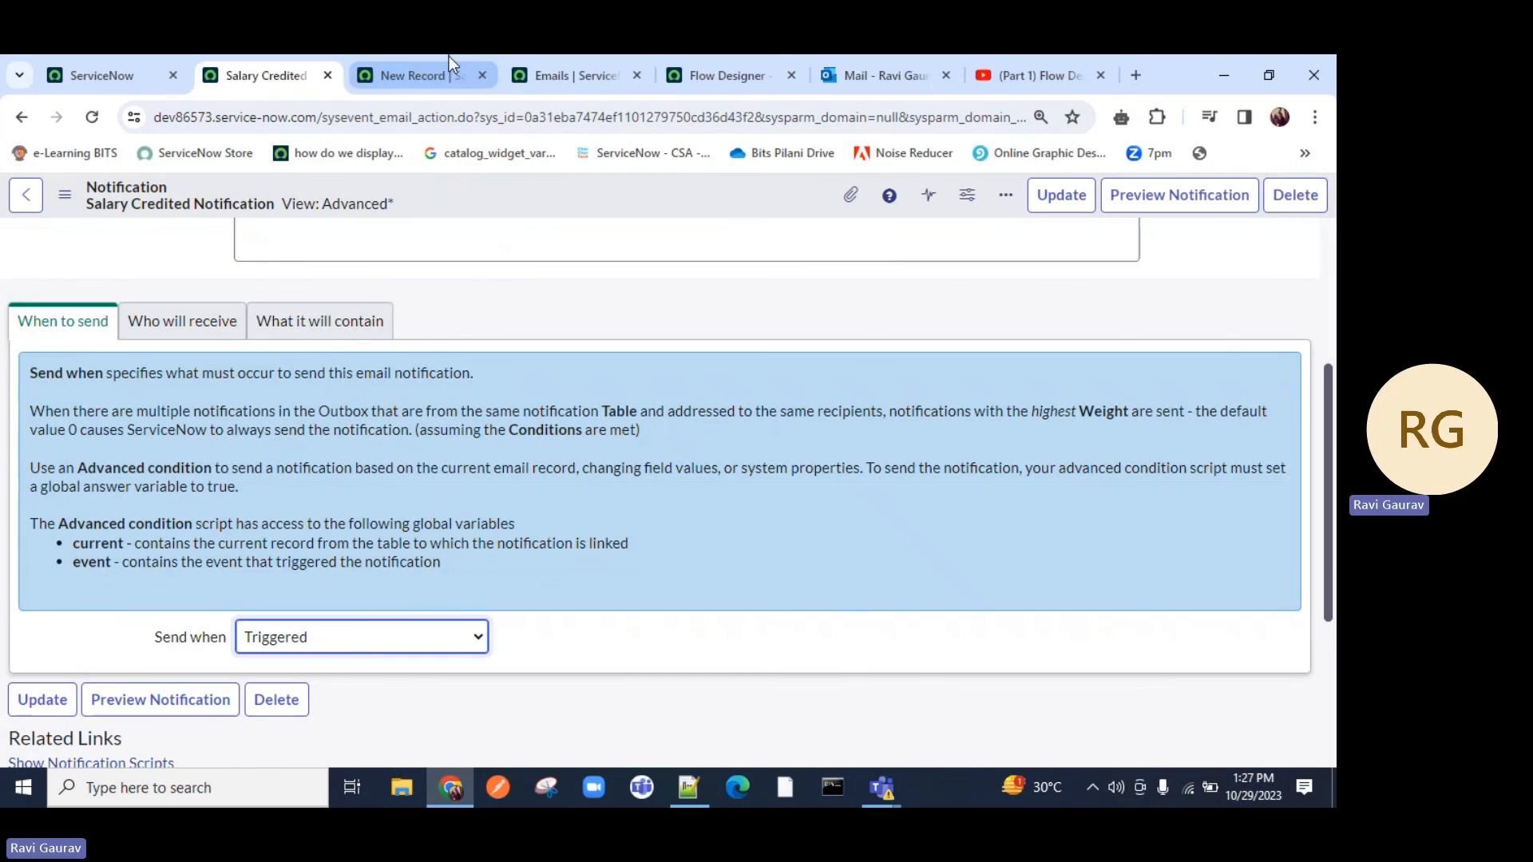
pyautogui.click(446, 74)
pyautogui.rightClick(29, 120)
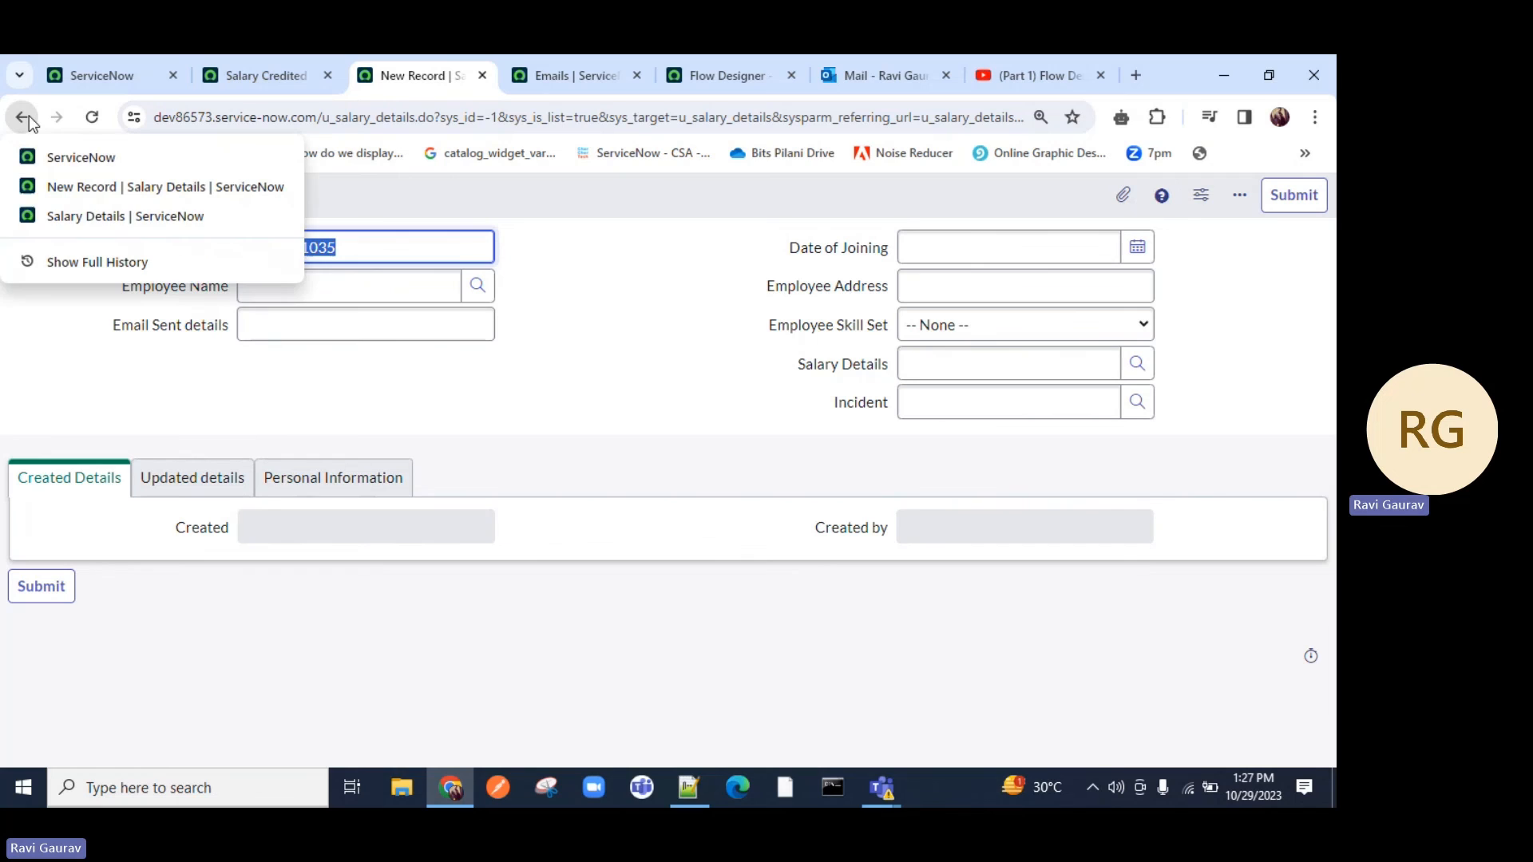
pyautogui.click(59, 215)
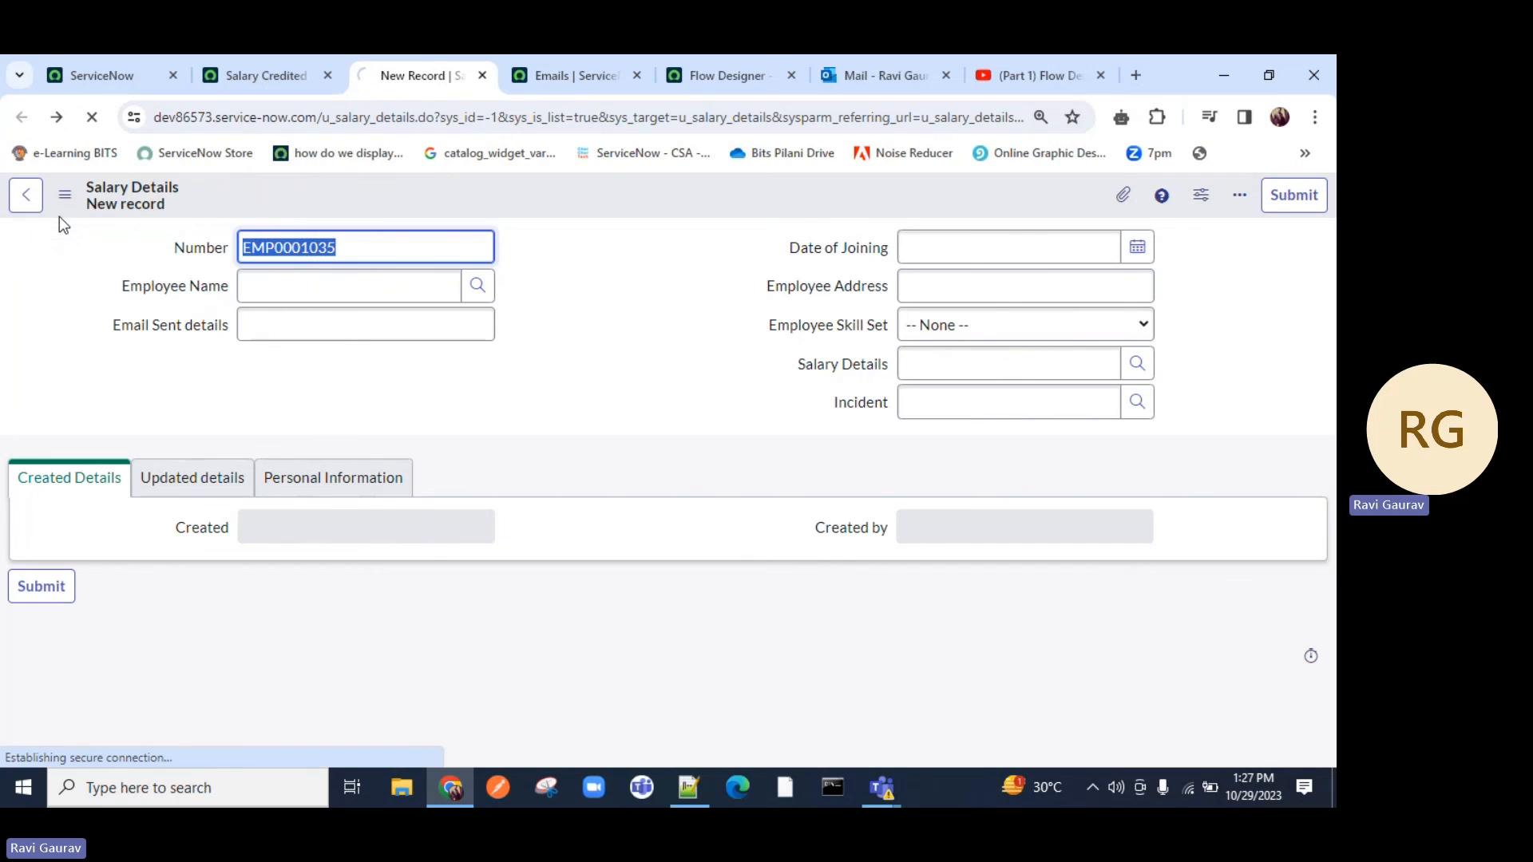
# Step: Duplicate the Salary Details browser tab and move the Emails tab ahead of both Salary Details tabs
pyautogui.rightClick(457, 75)
pyautogui.click(499, 244)
pyautogui.click(678, 80)
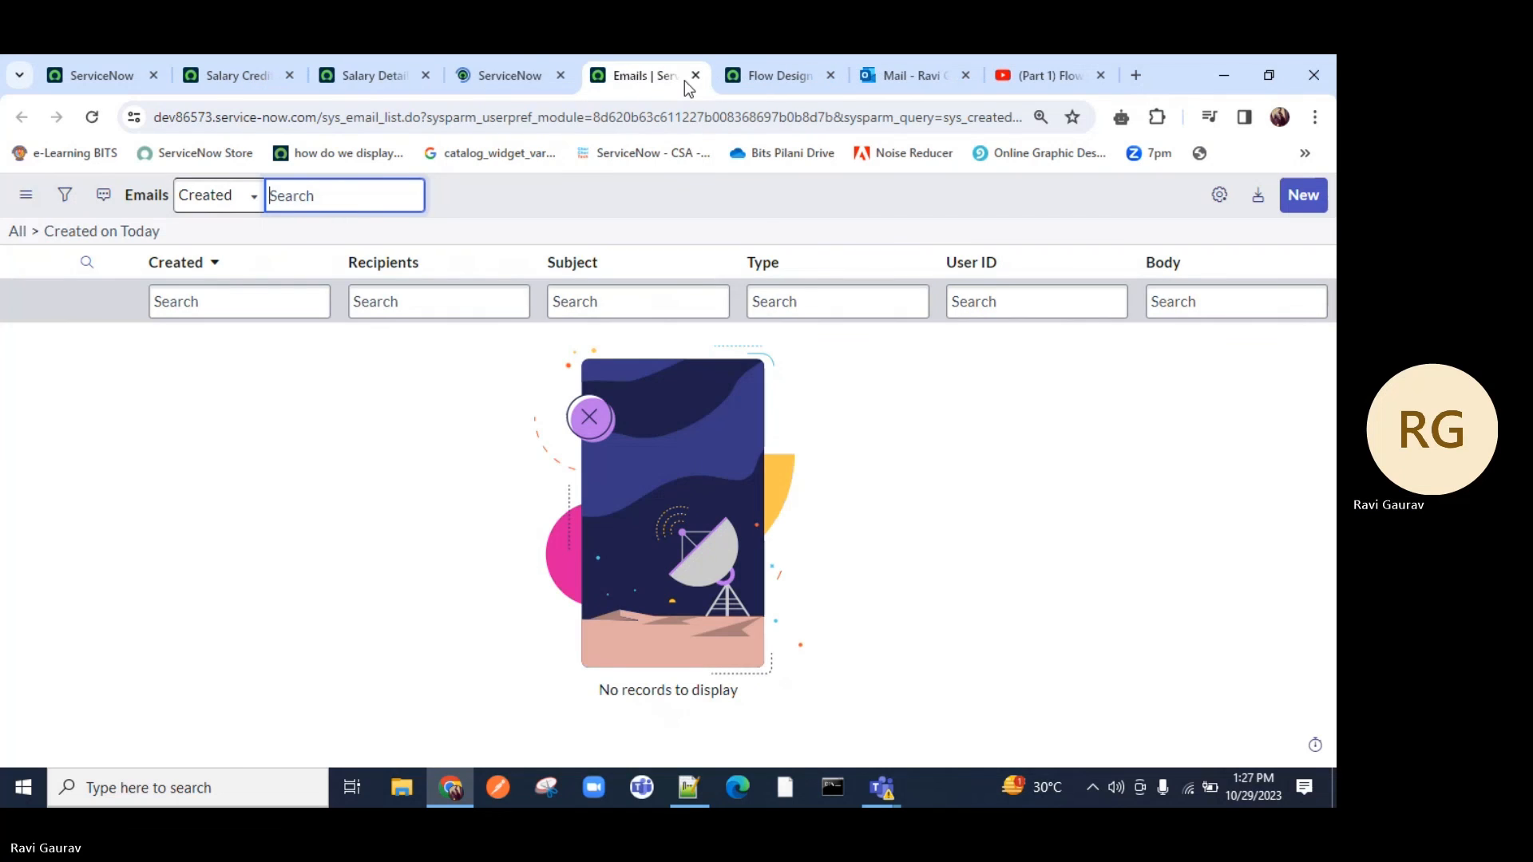
pyautogui.moveTo(679, 83); pyautogui.dragTo(387, 95)
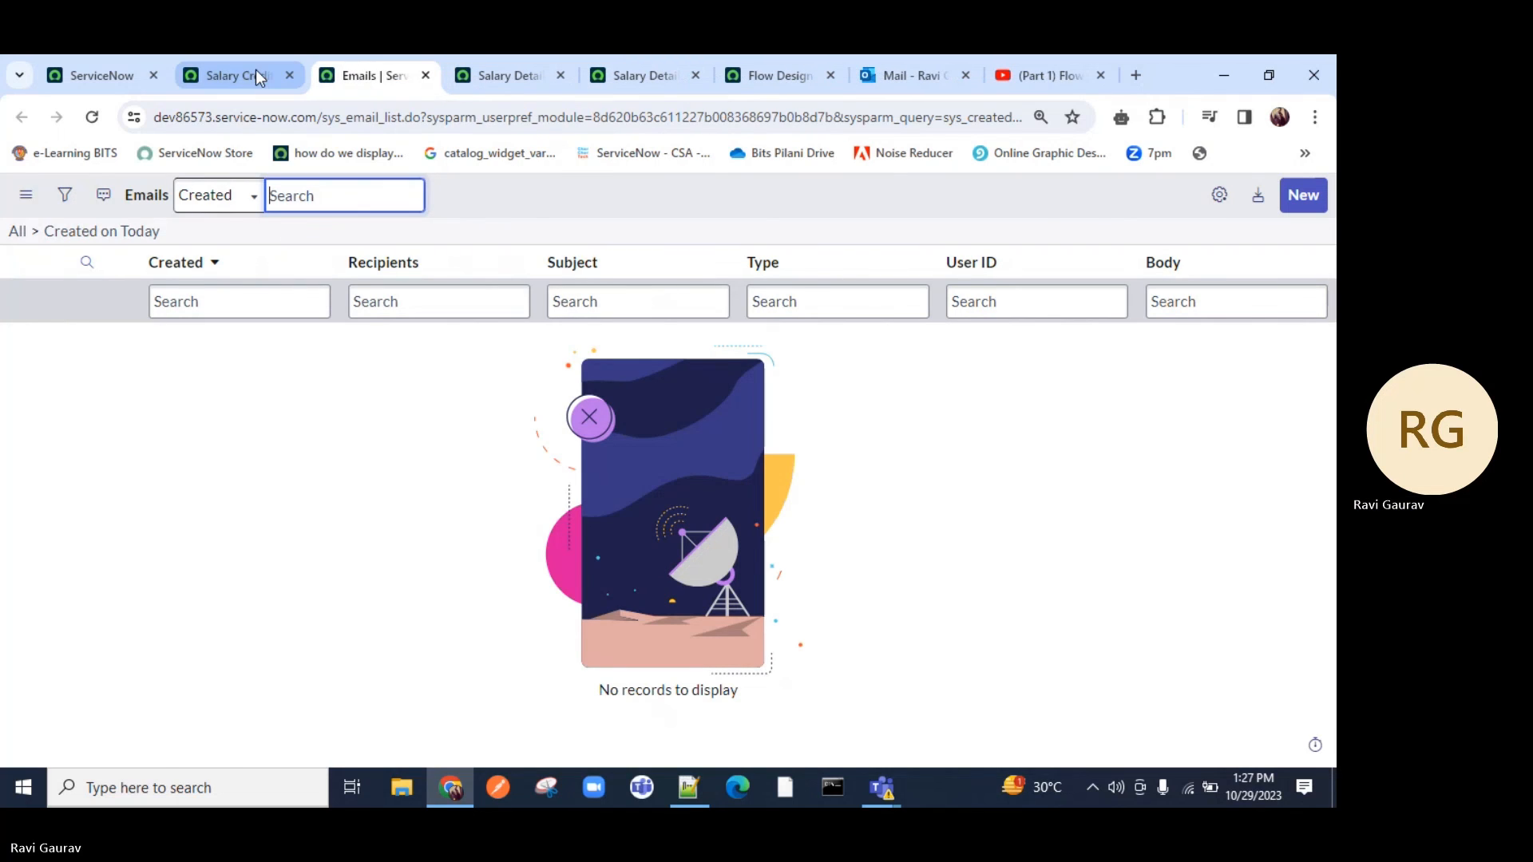
# Step: Close the Salary Credited Notification tab and start a new record from the duplicated Salary Details list
pyautogui.click(256, 72)
pyautogui.click(289, 75)
pyautogui.click(675, 82)
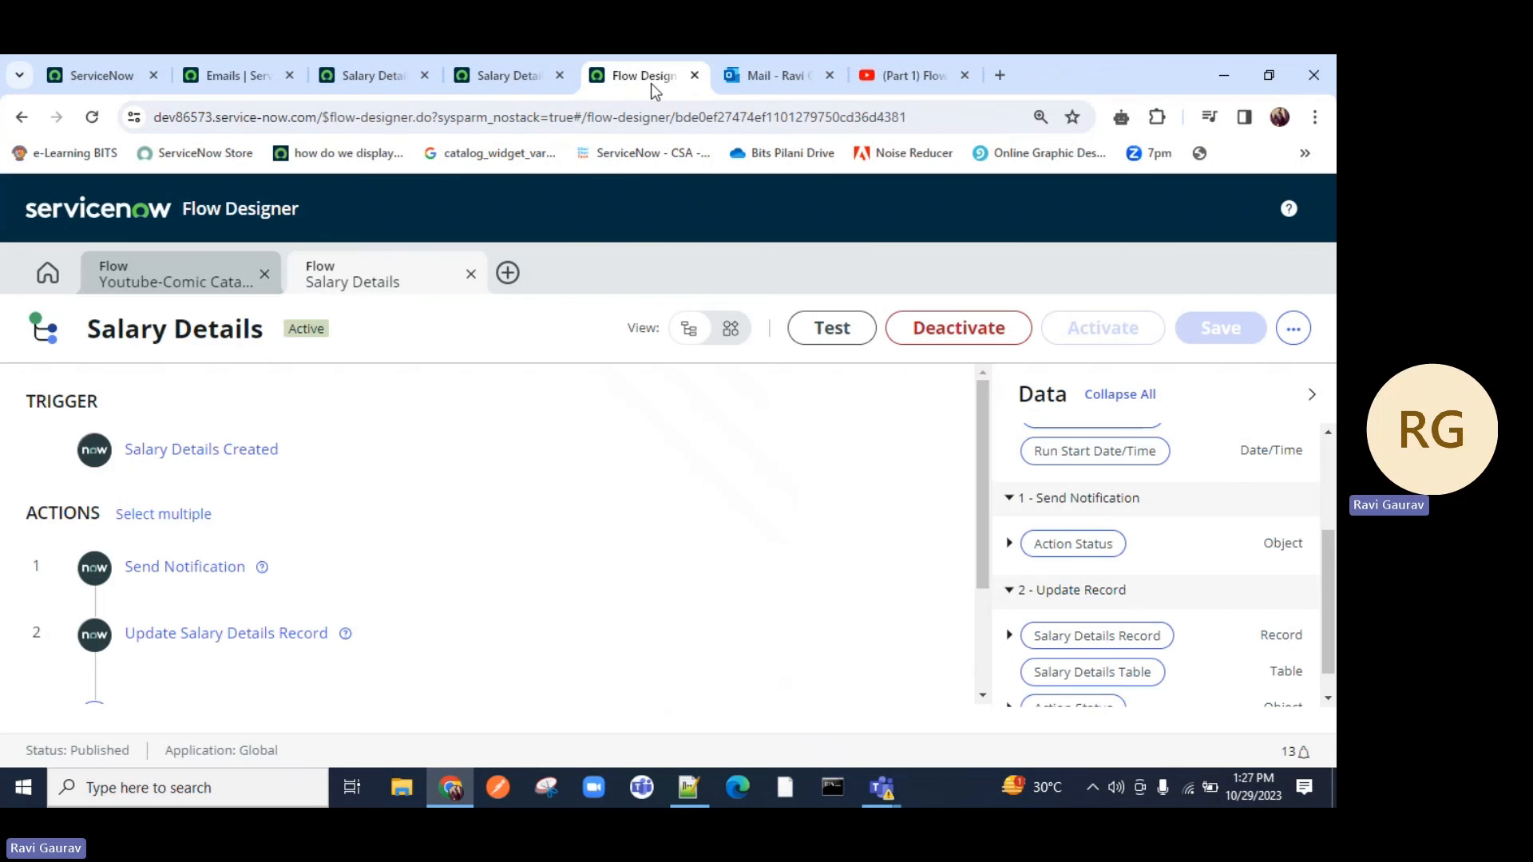
pyautogui.click(486, 83)
pyautogui.click(1303, 195)
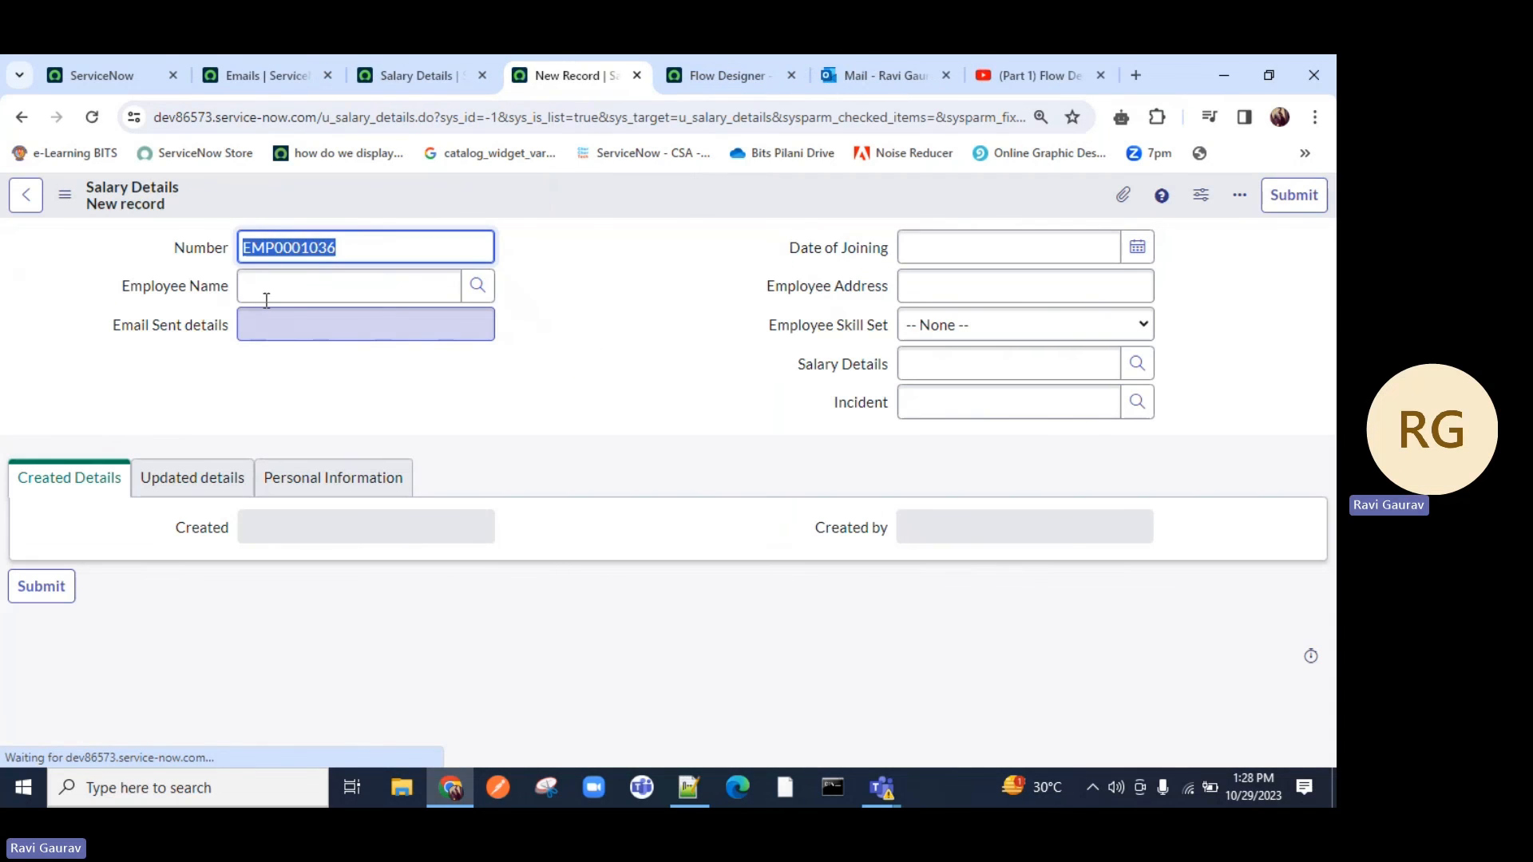
# Step: Set the new record's Employee Name to System Administrator and its Date of Joining to October 9, 2023
pyautogui.click(270, 296)
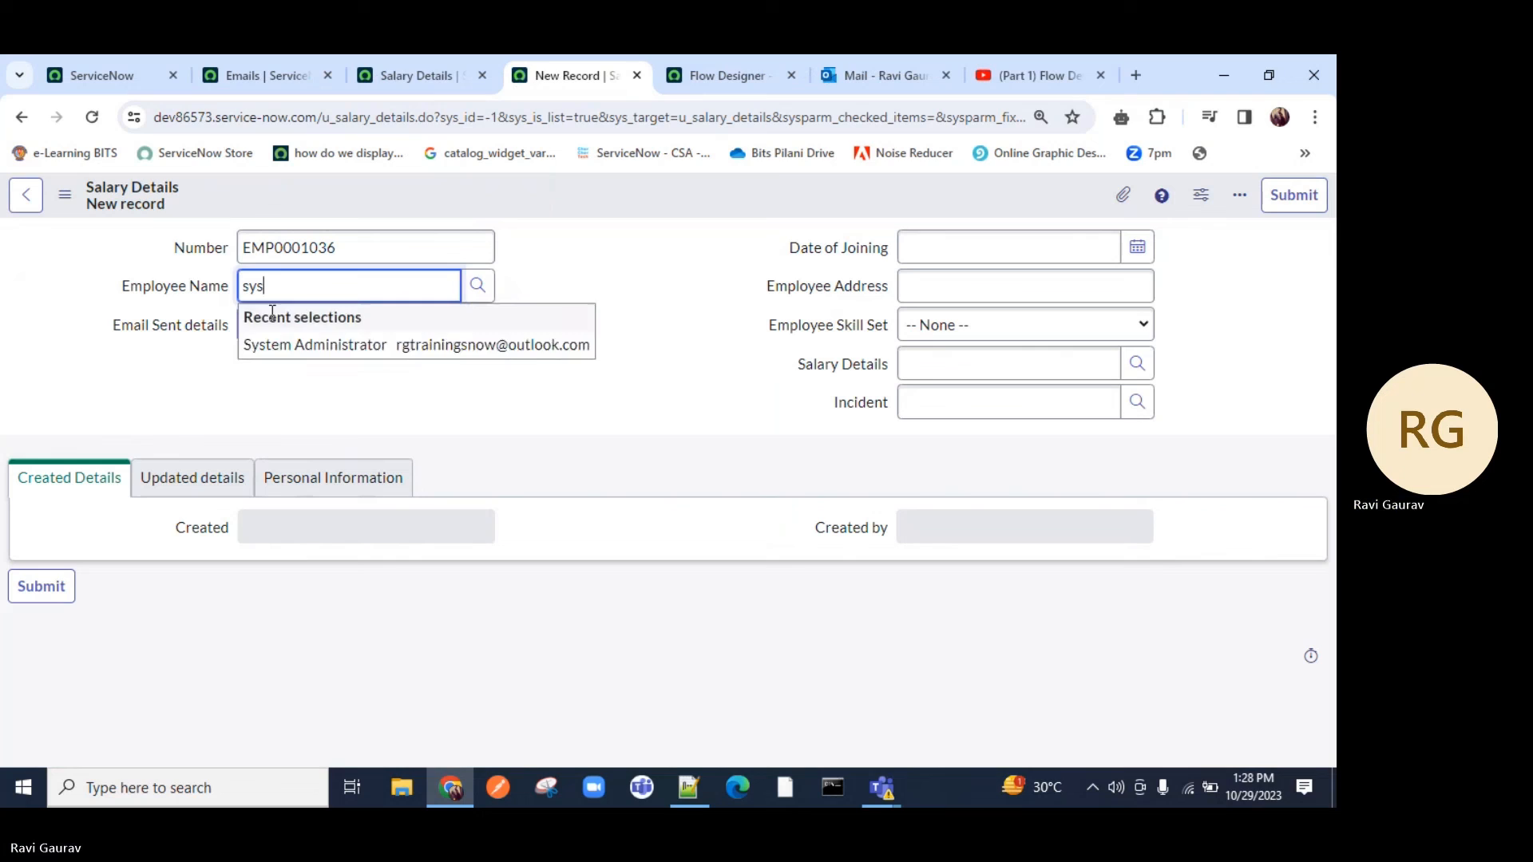
pyautogui.click(280, 344)
pyautogui.click(1137, 247)
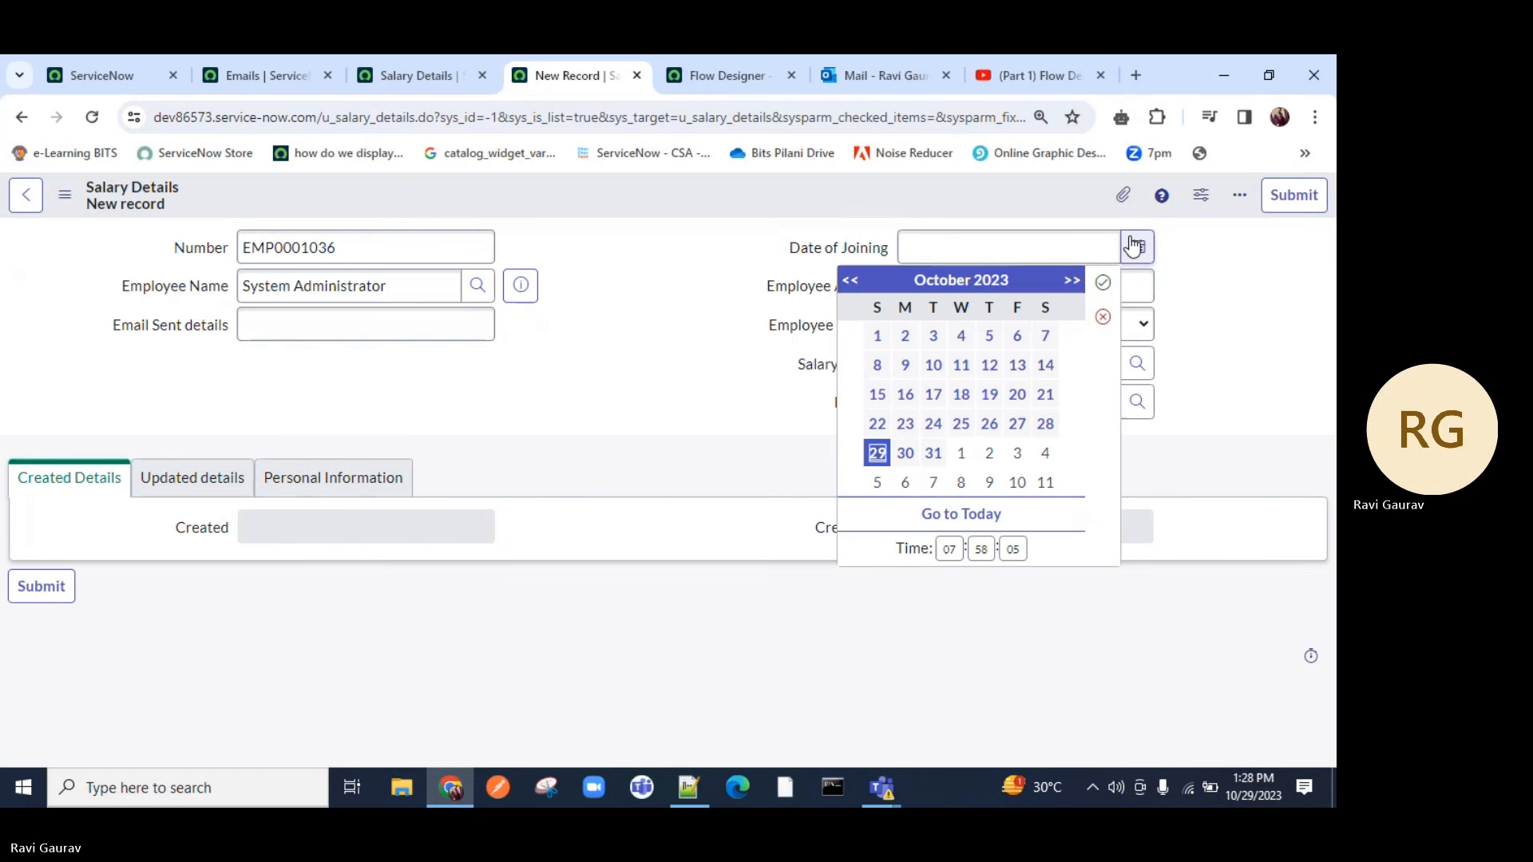
pyautogui.click(906, 365)
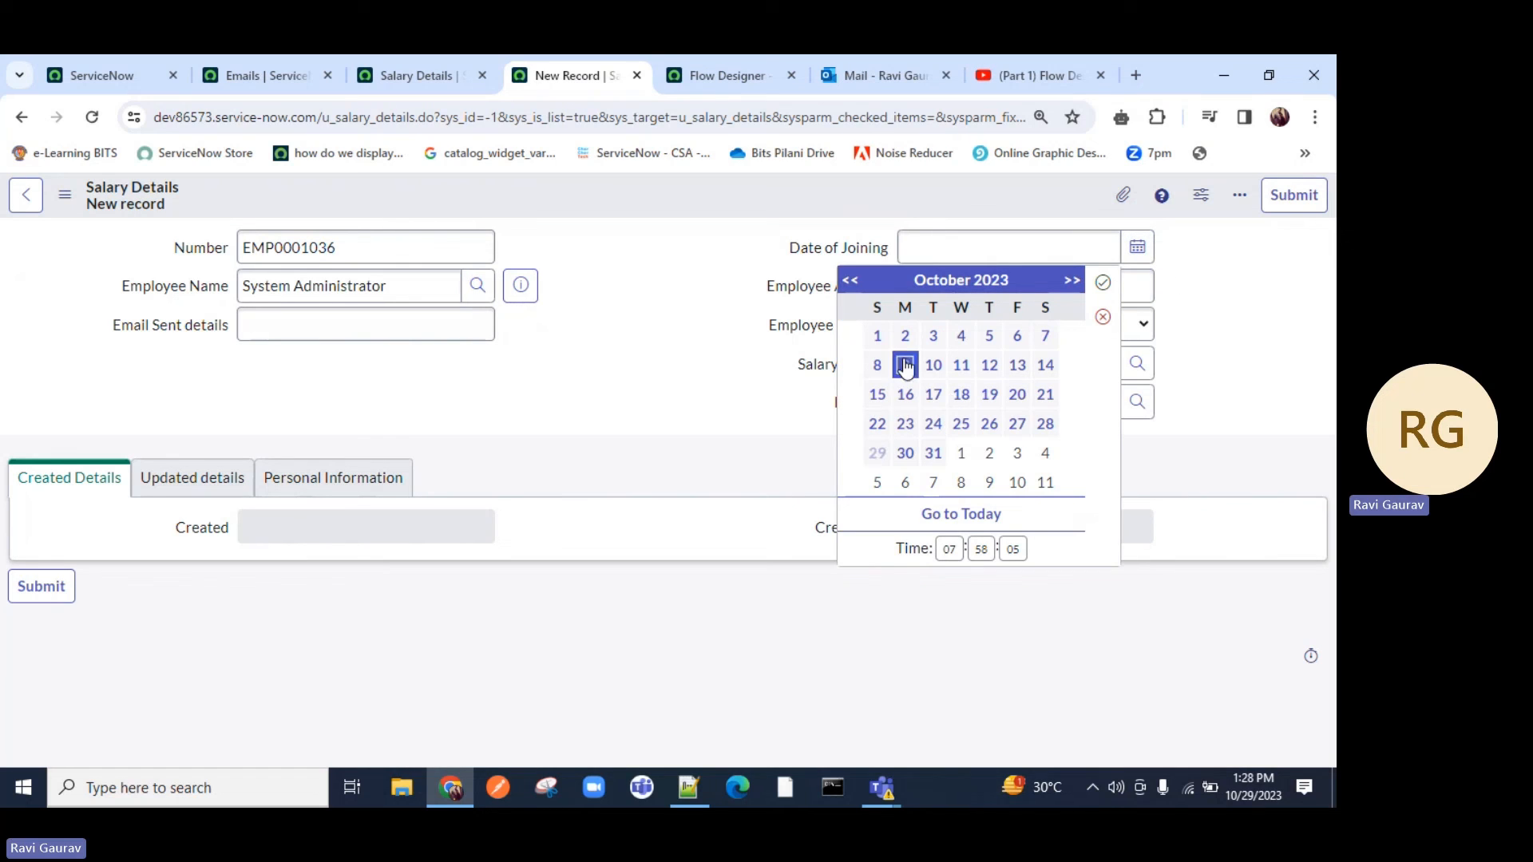
pyautogui.click(1102, 283)
# Step: Enter Bangalore as the Employee Address and set the Employee Skill Set to ServiceNow
pyautogui.click(1089, 291)
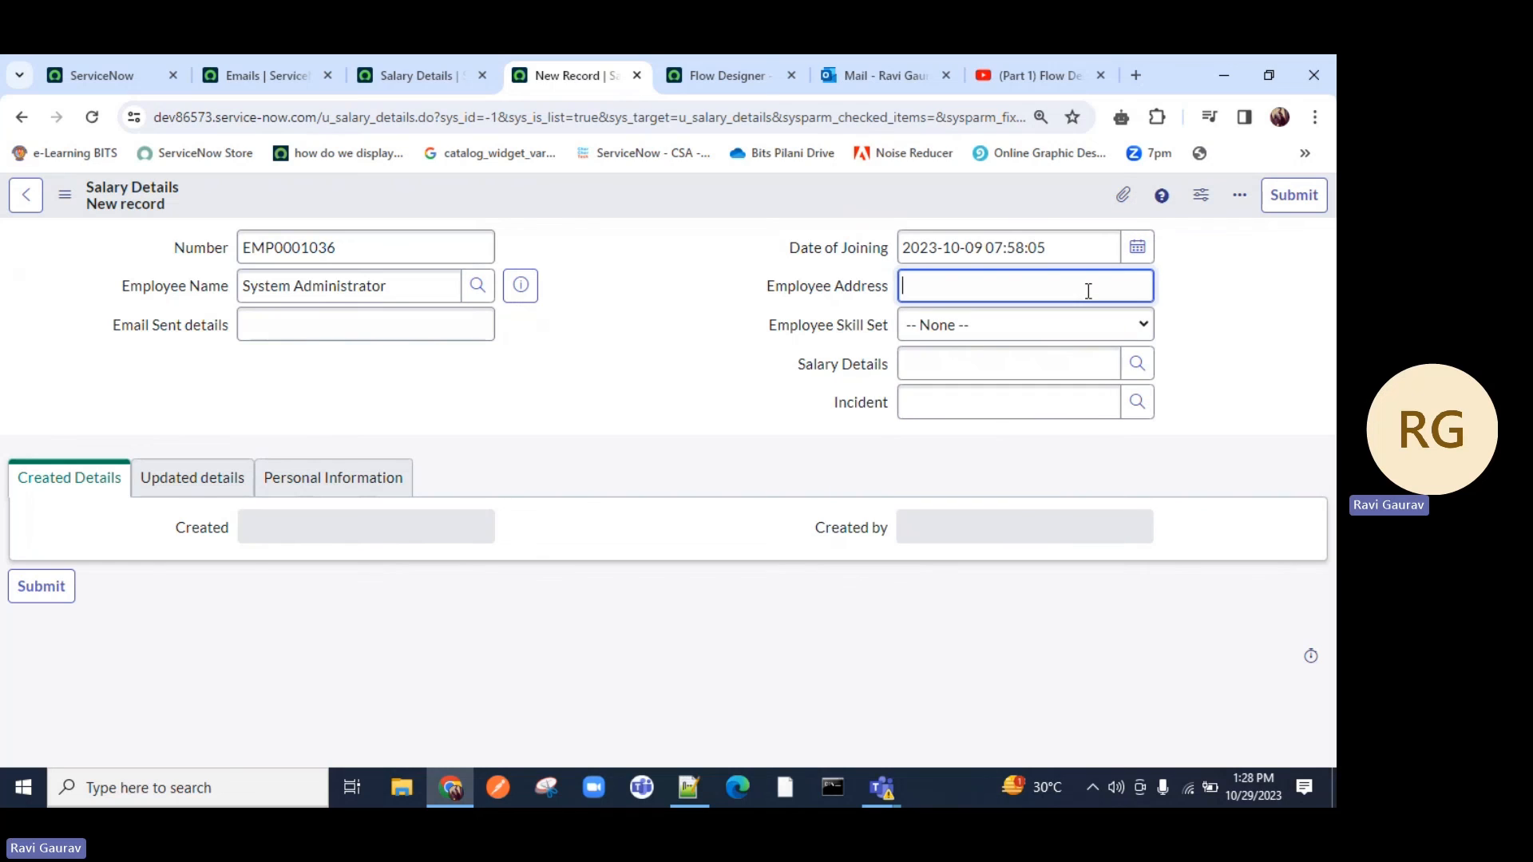
pyautogui.write('Bangalore')
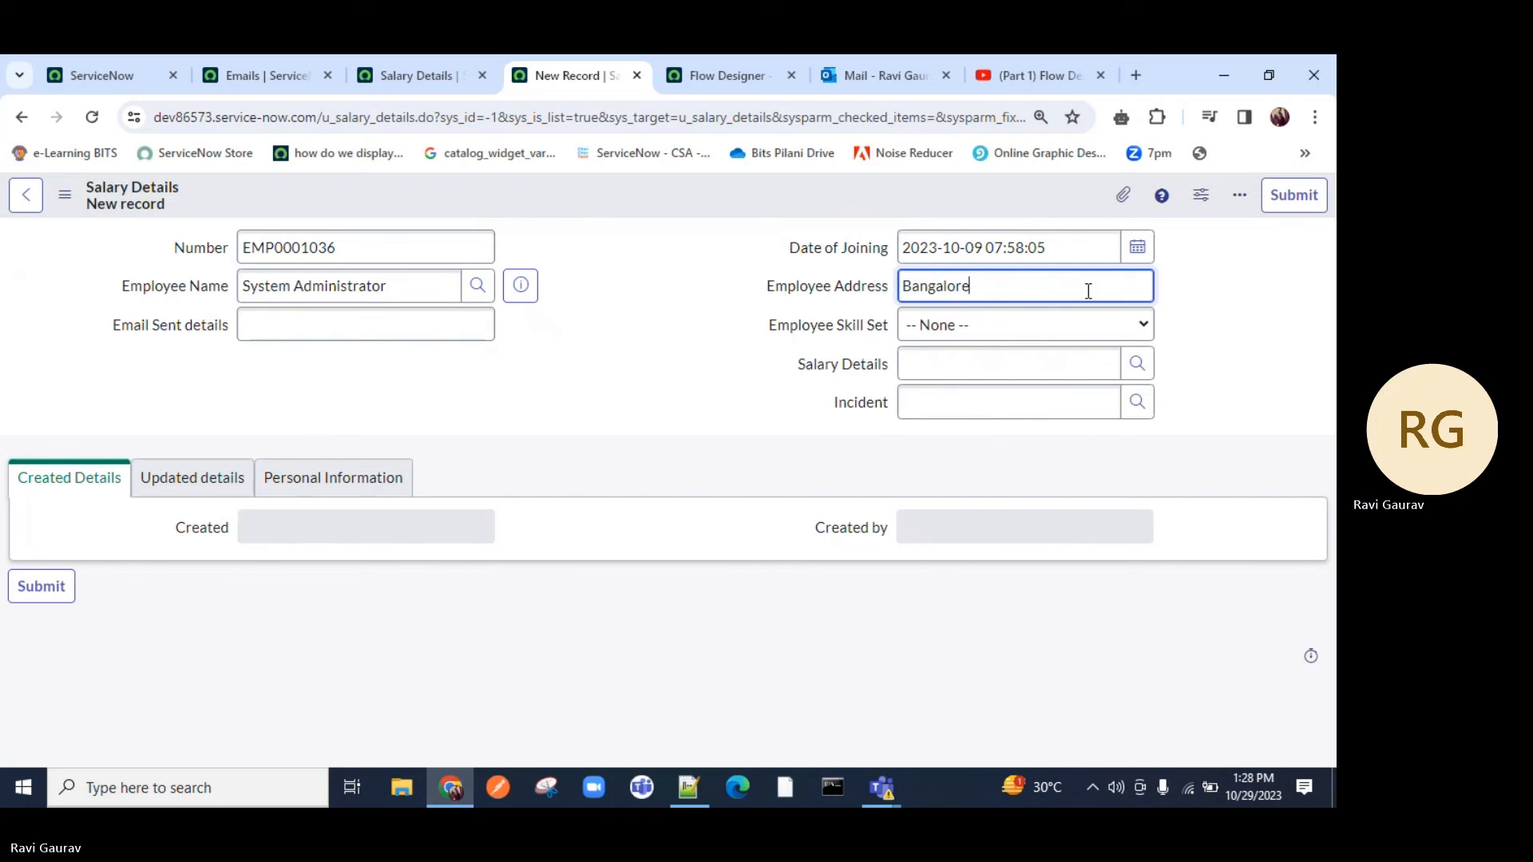
pyautogui.press('Tab')
pyautogui.click(1078, 332)
pyautogui.click(1006, 388)
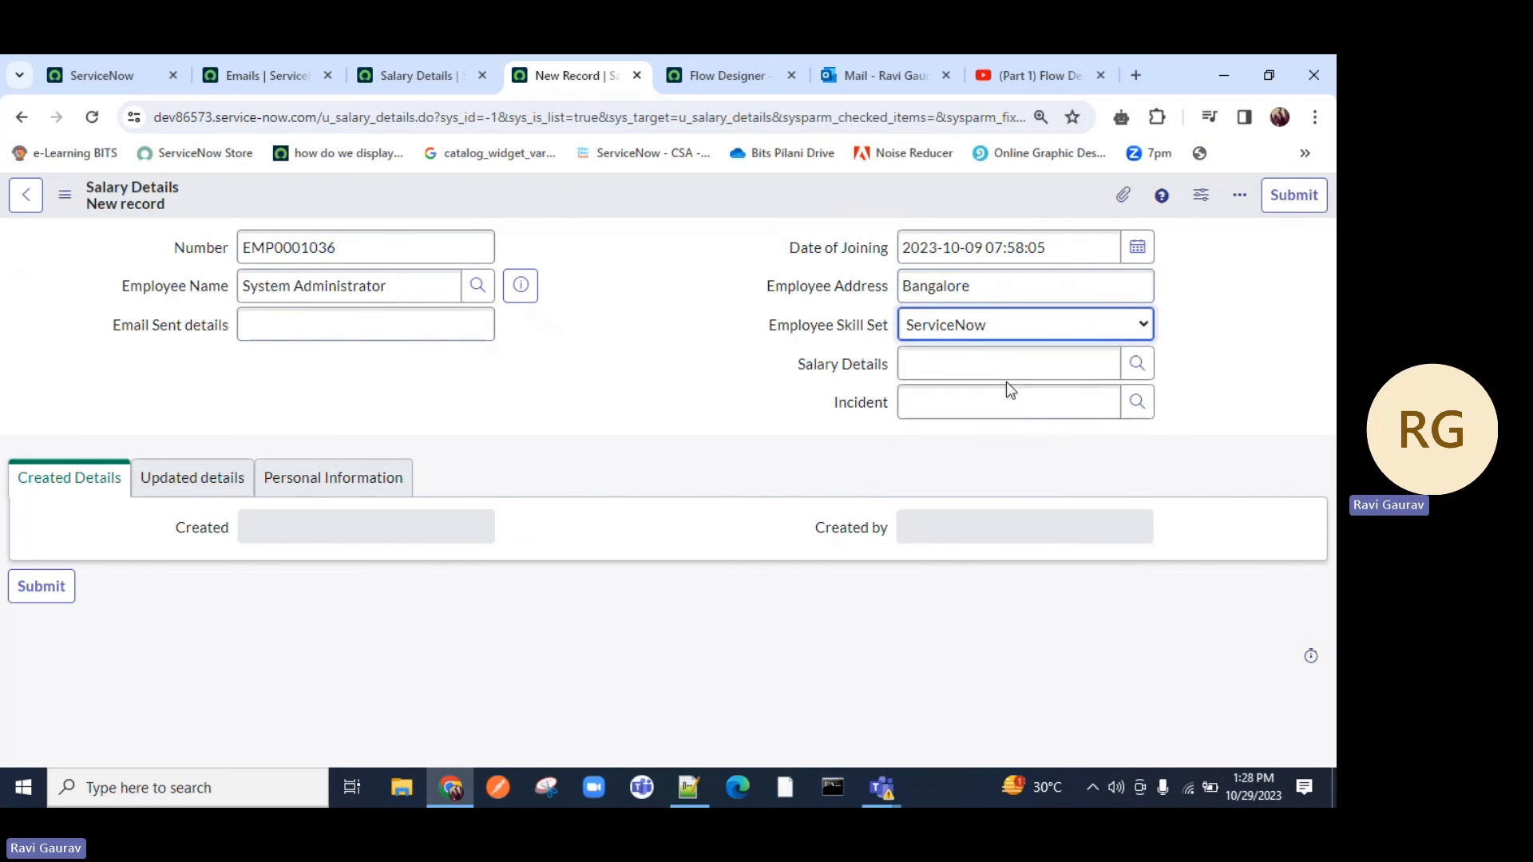
pyautogui.click(945, 365)
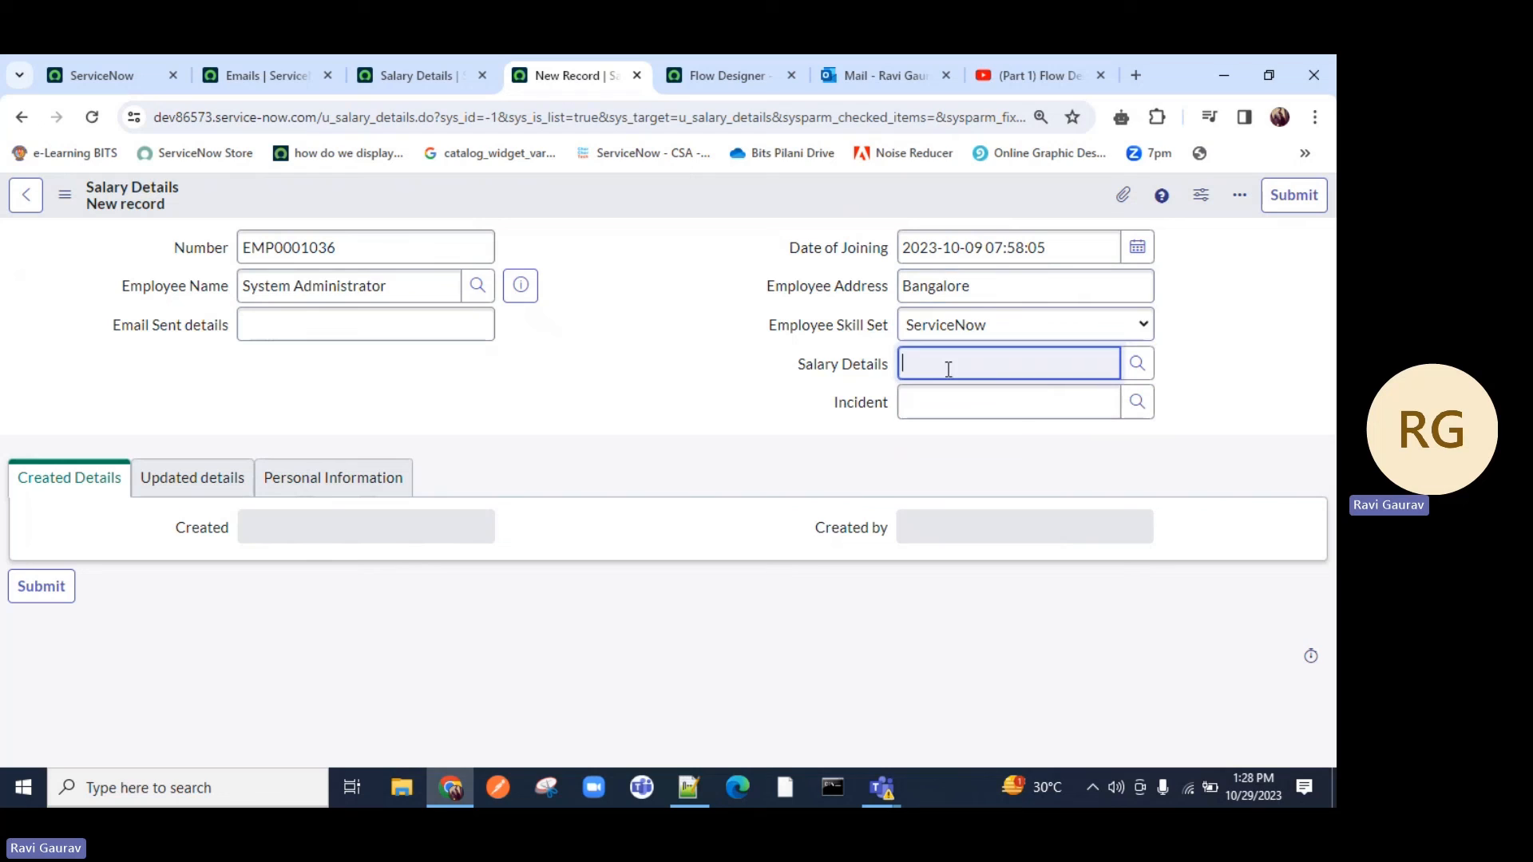
# Step: Set the Employee Salary in Personal Information to $10,000.00 and save the record, staying on its form
pyautogui.click(289, 477)
pyautogui.click(1097, 530)
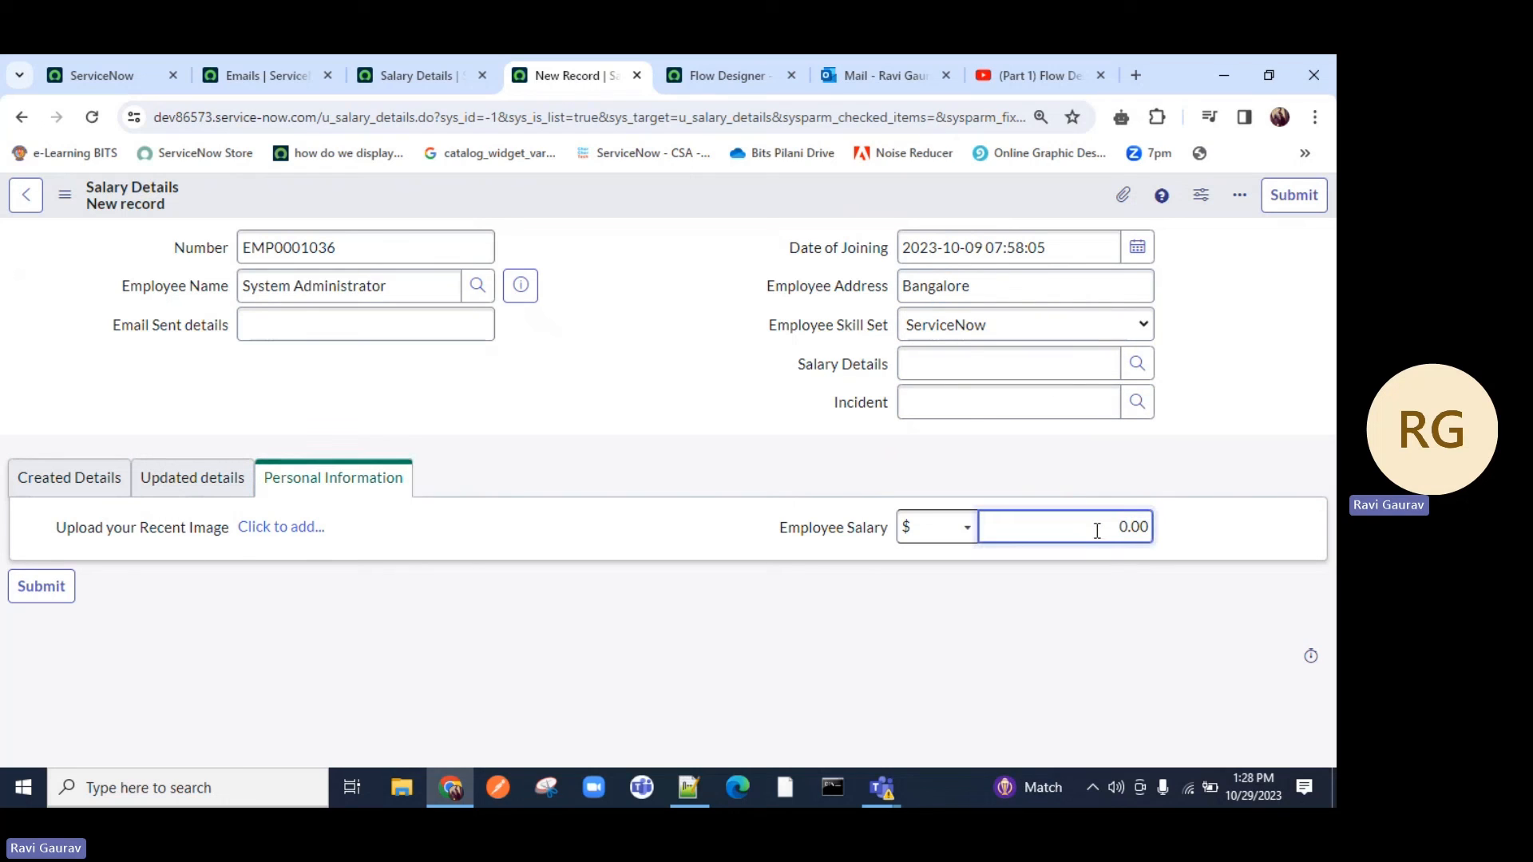
pyautogui.write('1000')
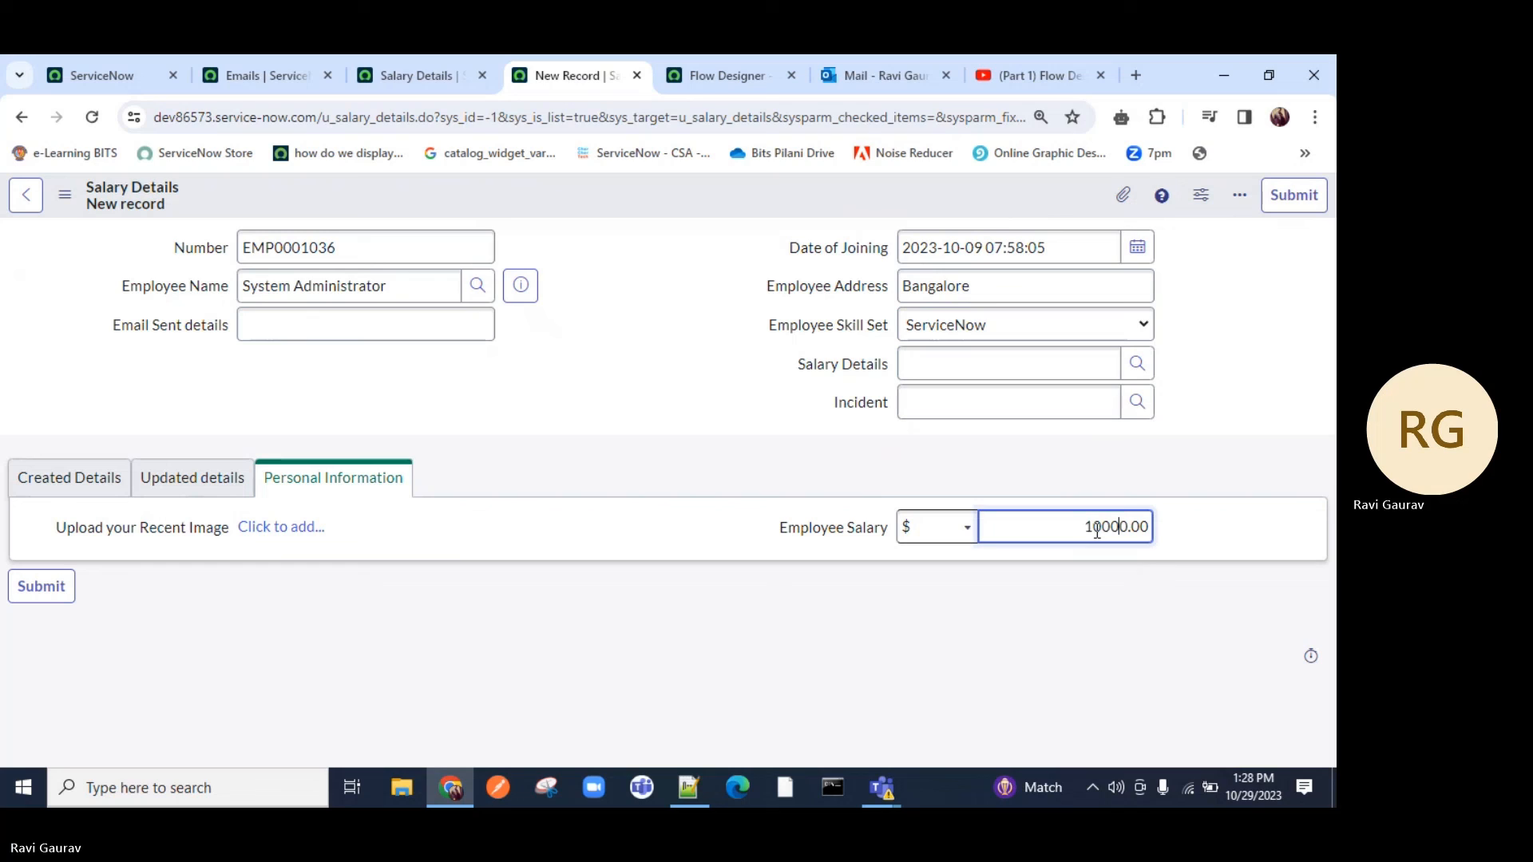
pyautogui.click(745, 520)
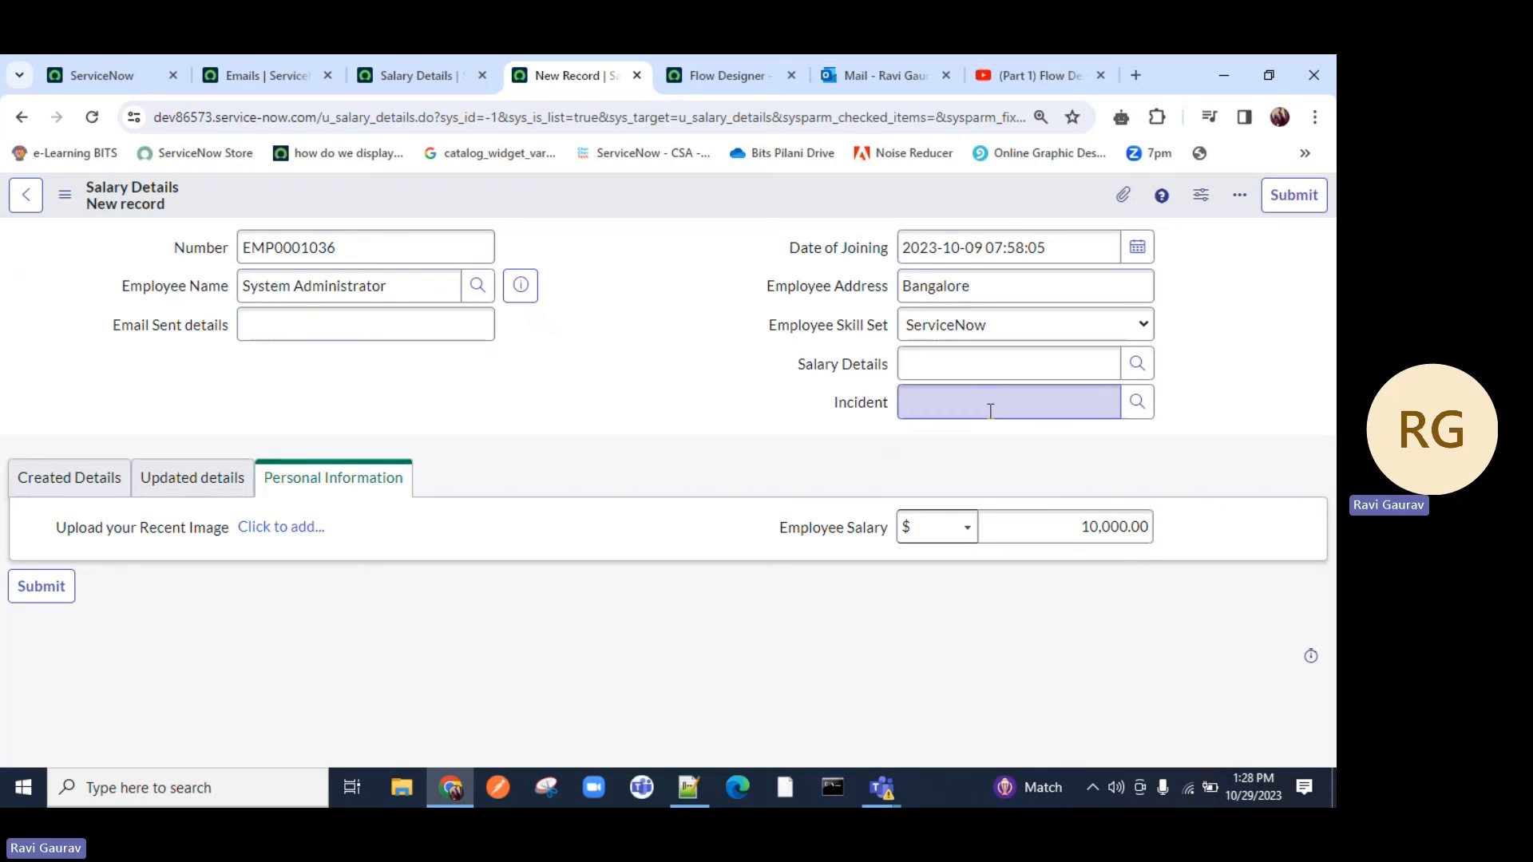
pyautogui.rightClick(664, 199)
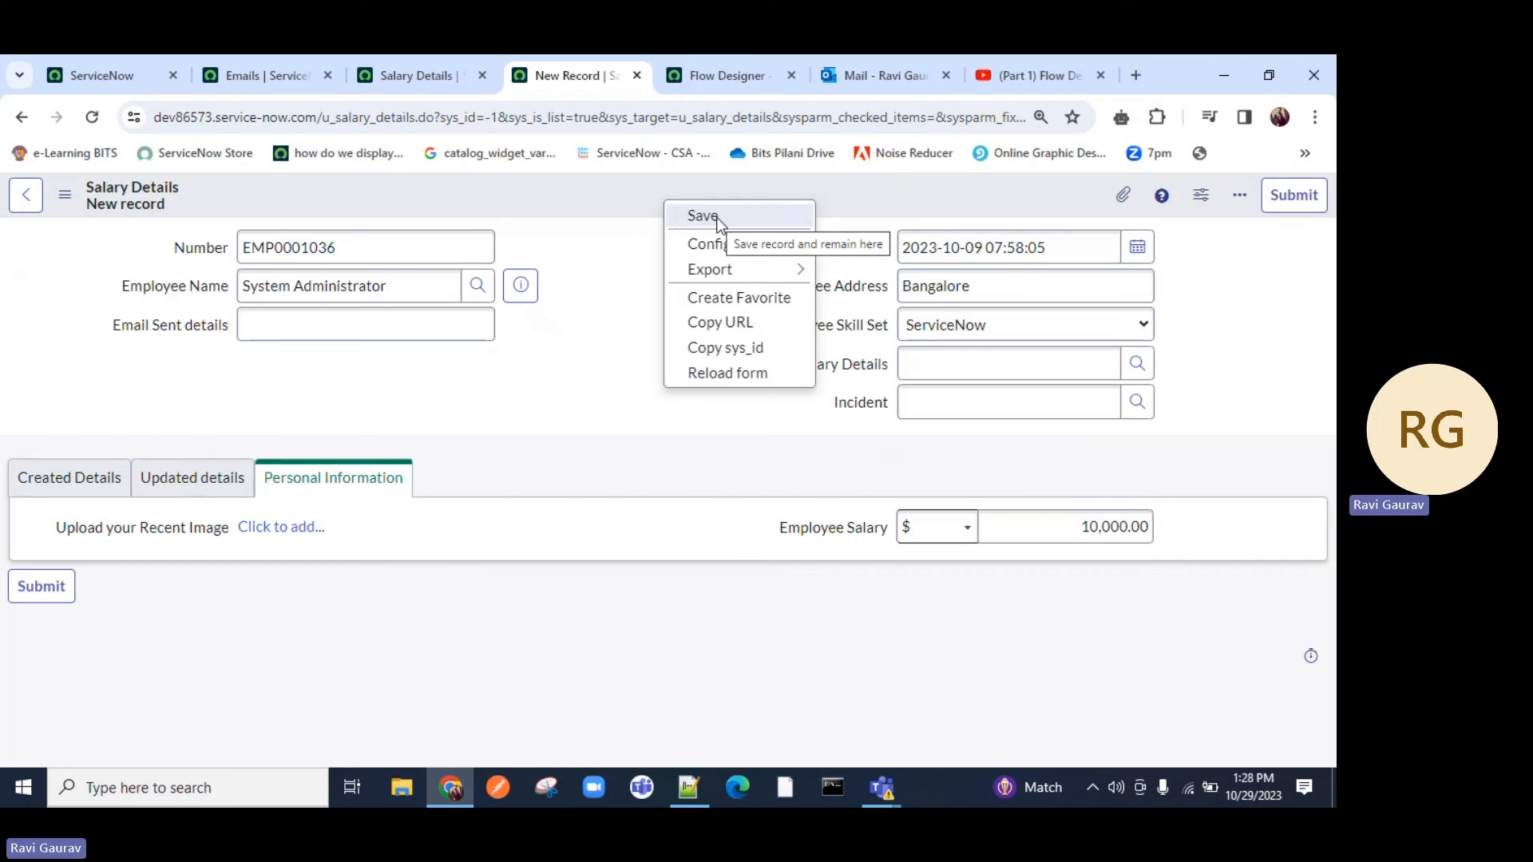
pyautogui.click(726, 75)
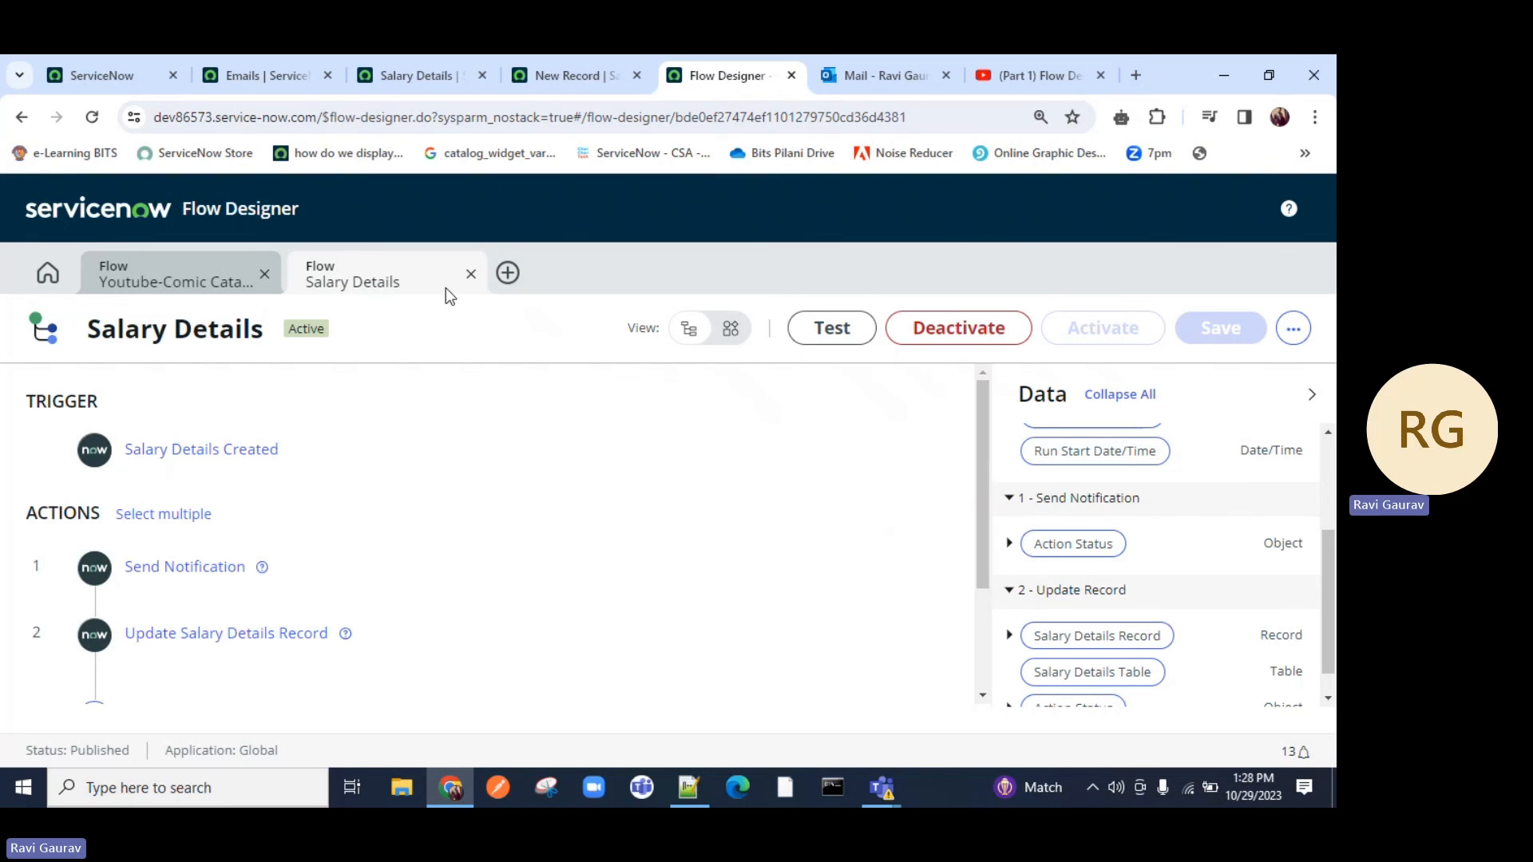
pyautogui.click(575, 75)
pyautogui.click(758, 220)
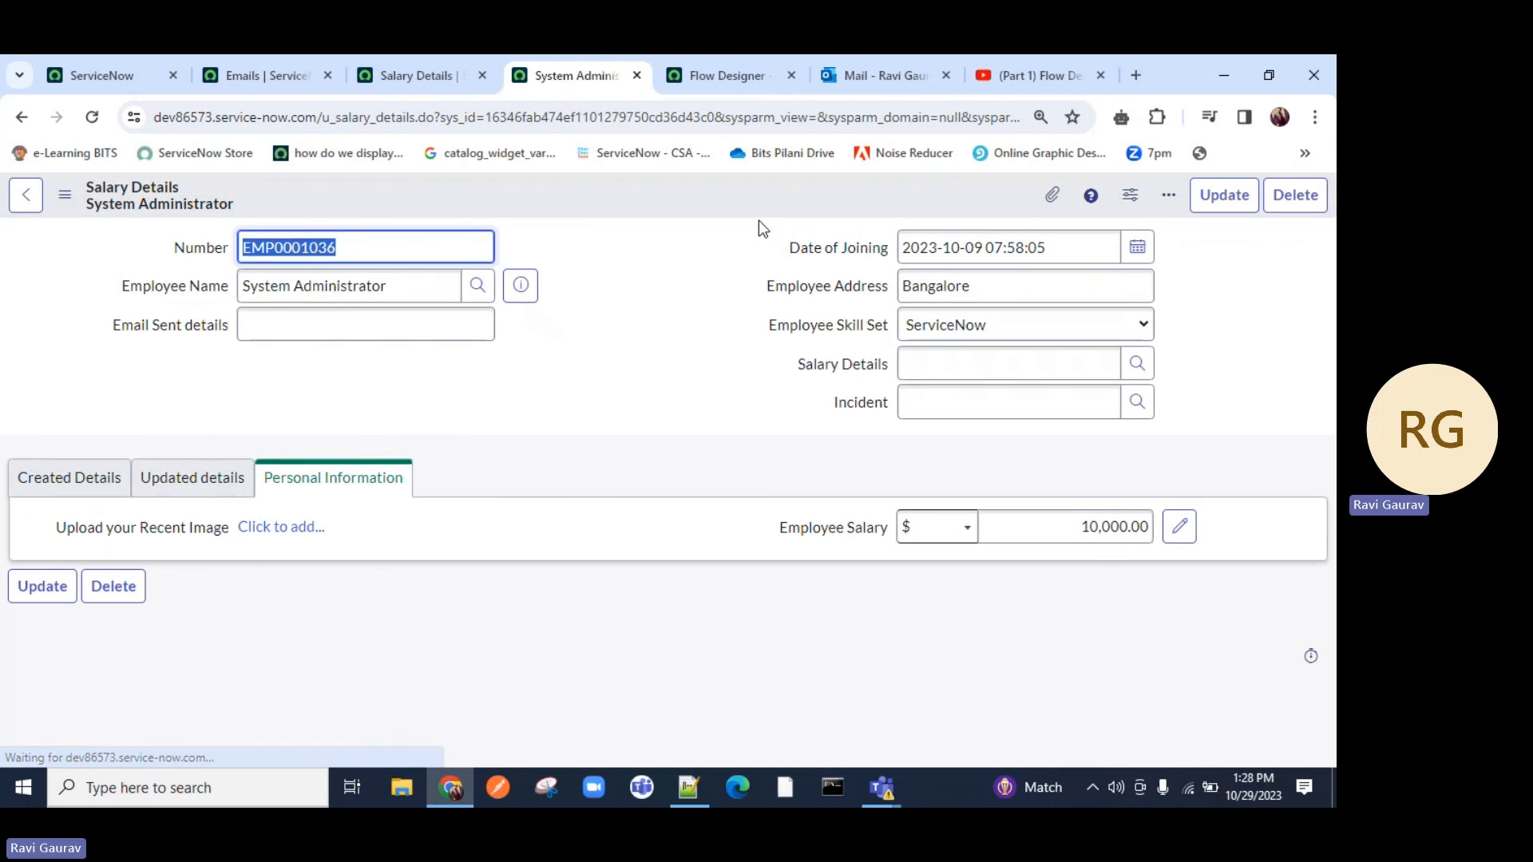
# Step: Reload the Emails list filtered to Created on Today to check for the salary notification email
pyautogui.click(266, 87)
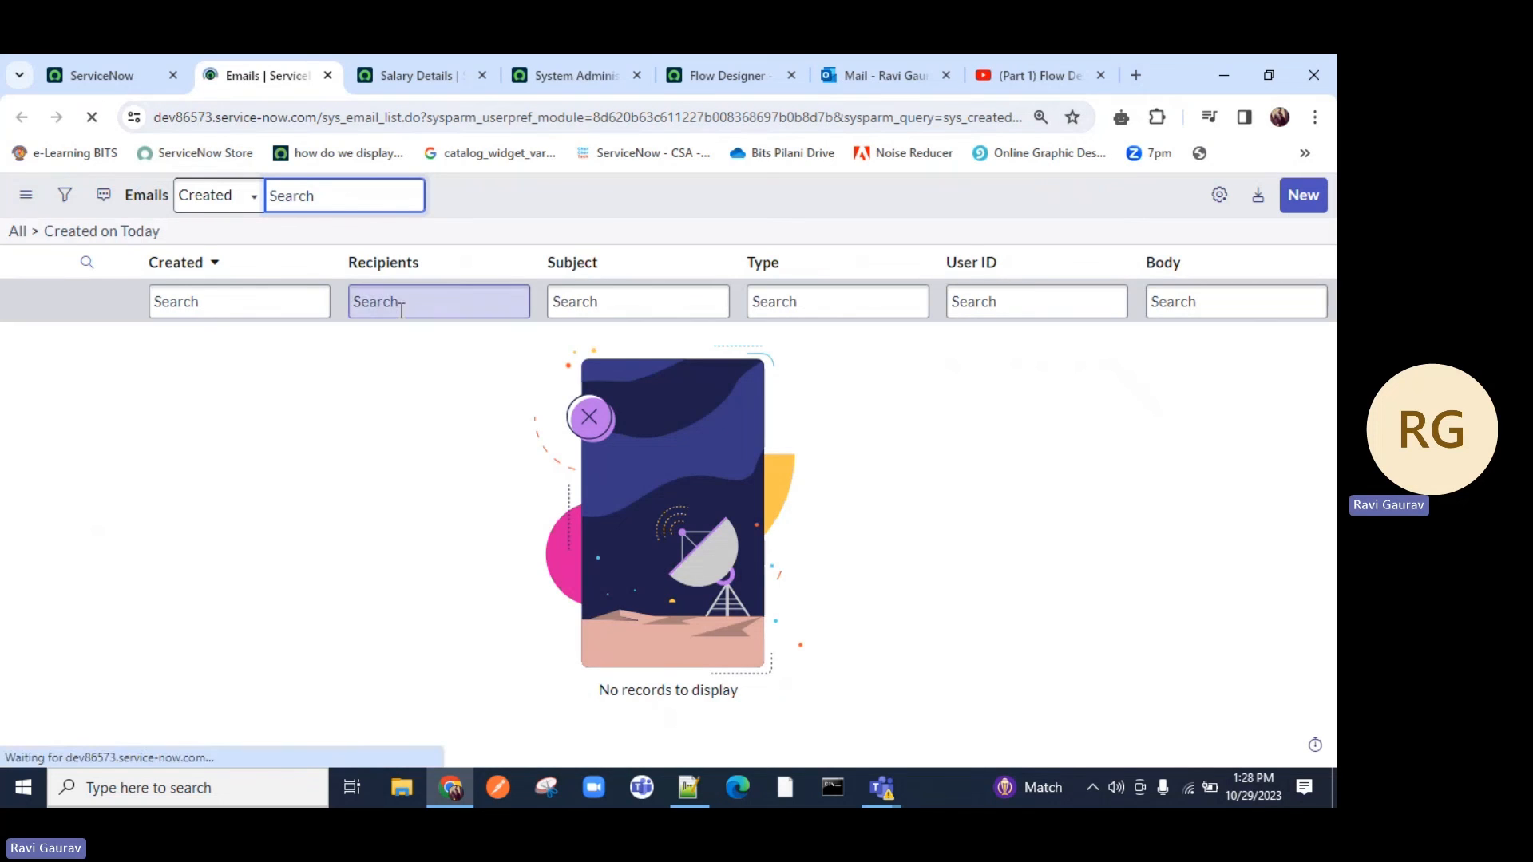
pyautogui.click(91, 118)
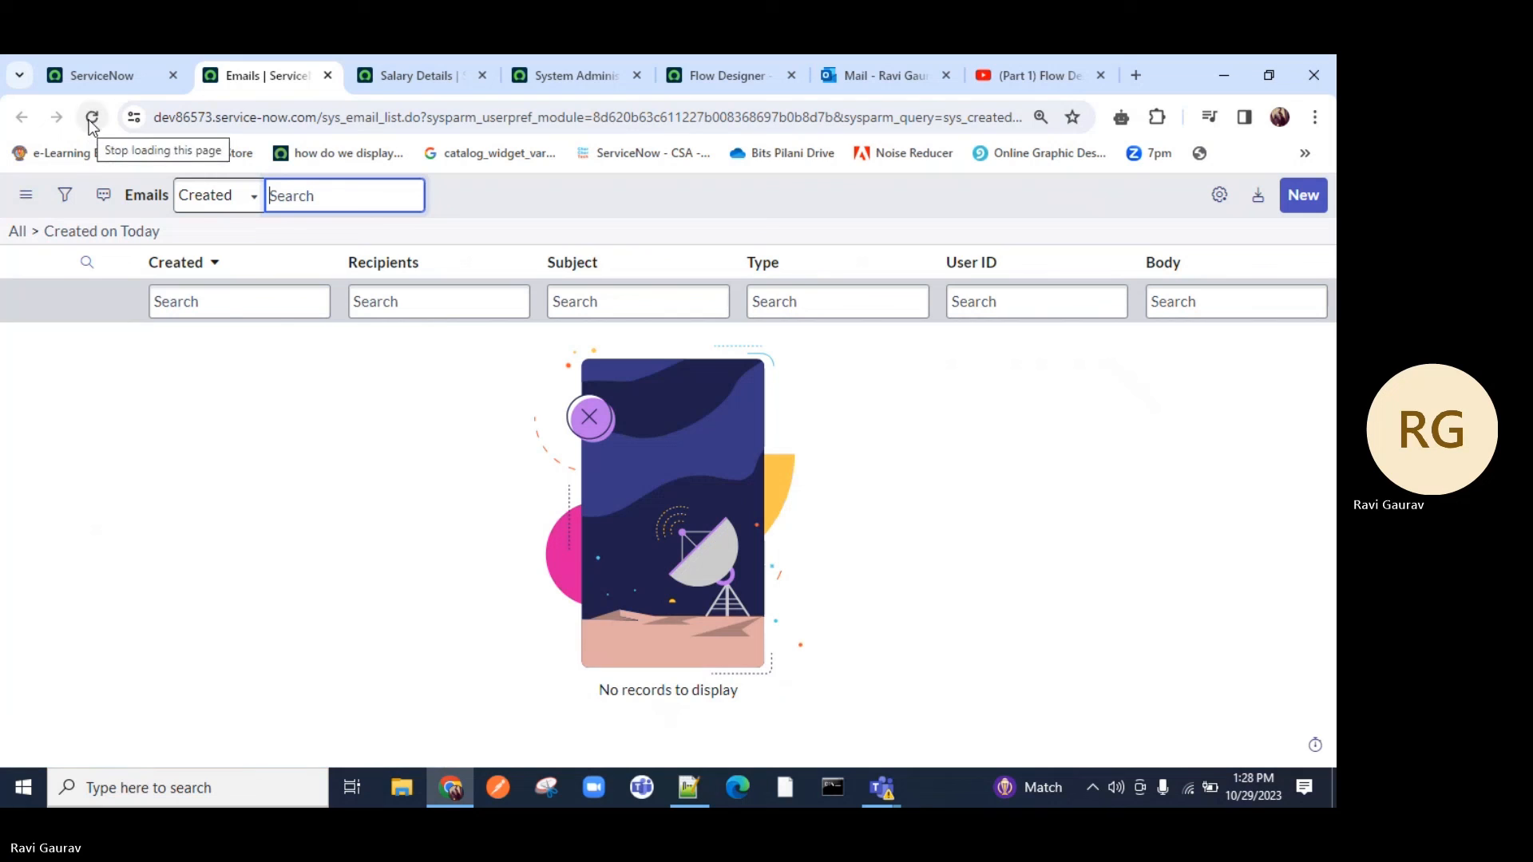
pyautogui.click(90, 120)
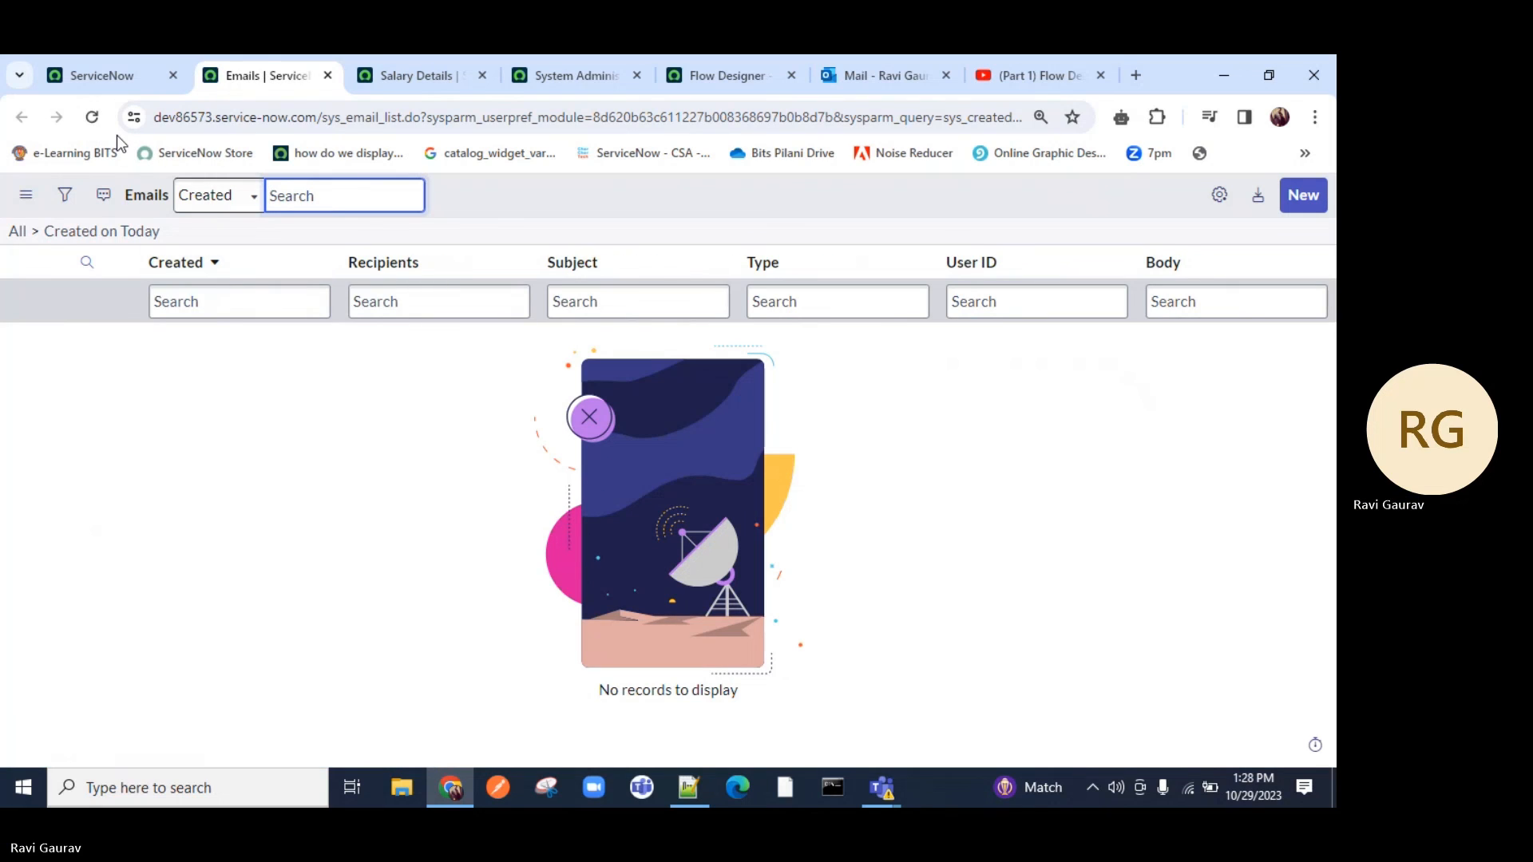
pyautogui.click(89, 127)
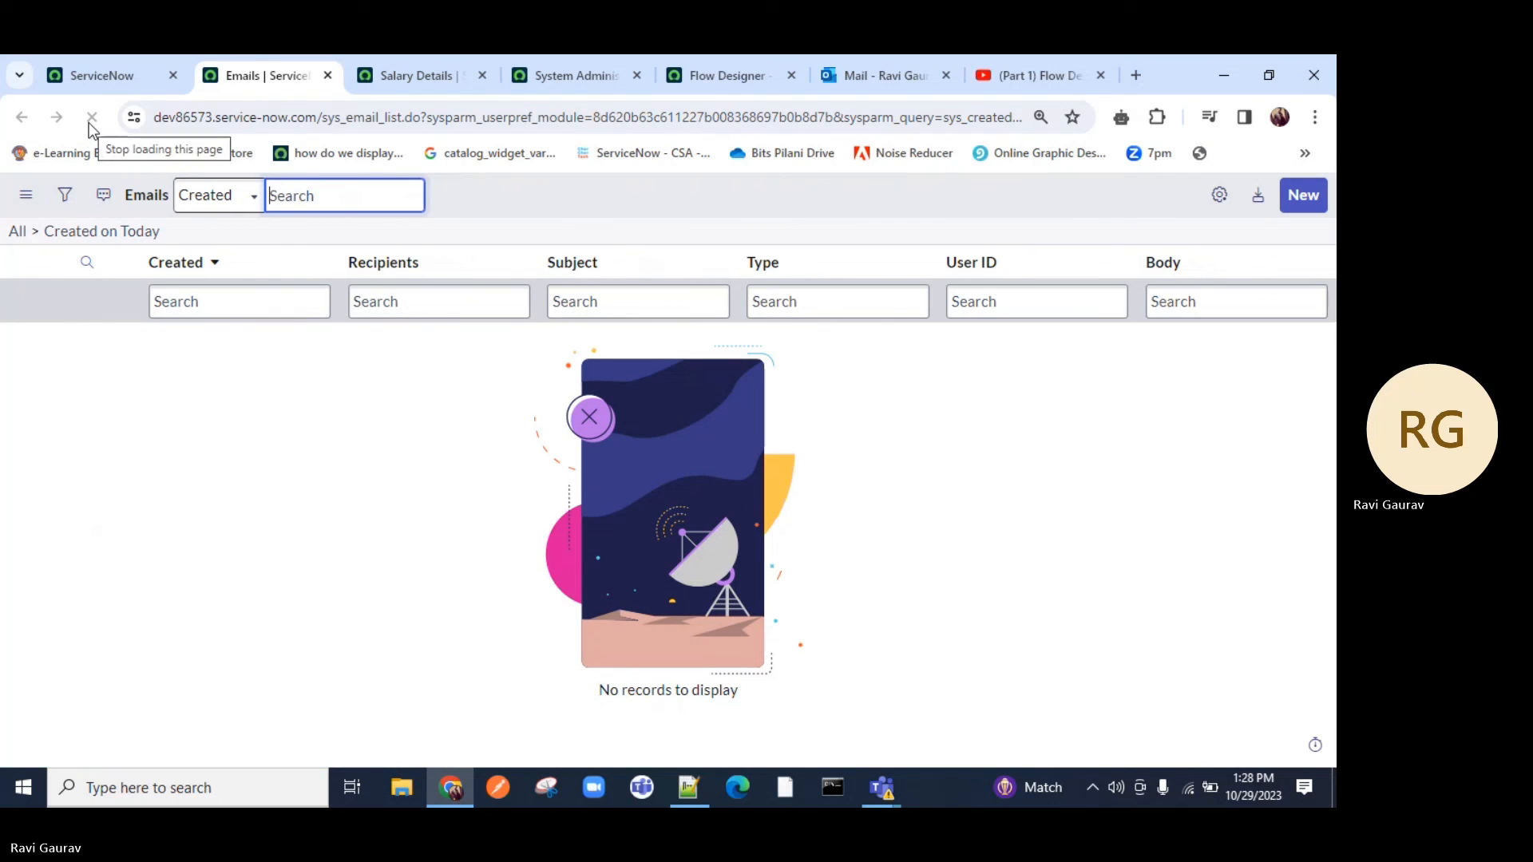
pyautogui.click(91, 126)
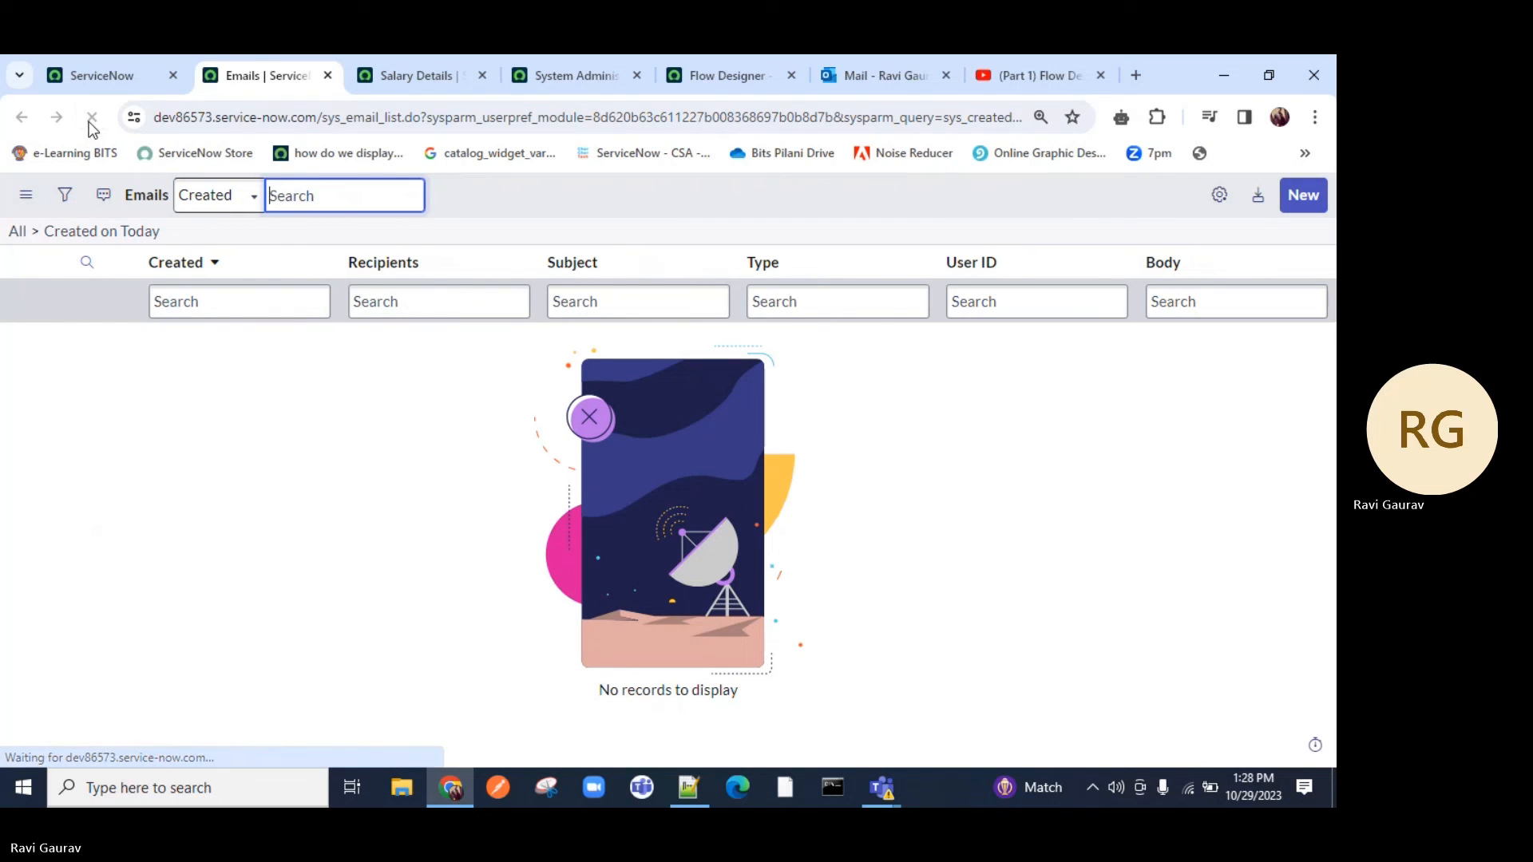
pyautogui.click(92, 125)
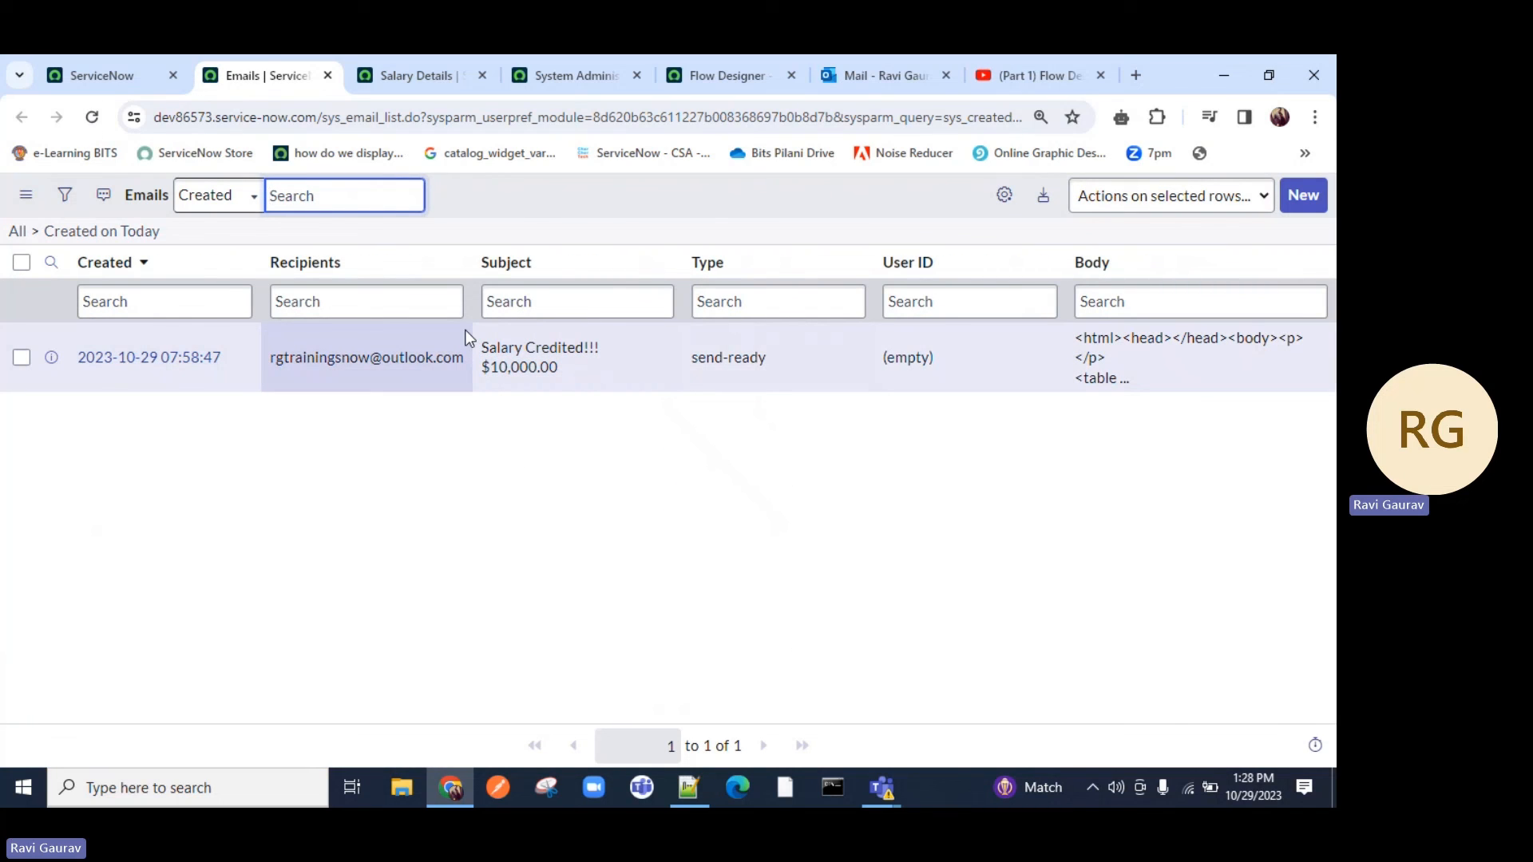
# Step: Open the Salary Credited email record in a new browser tab and examine its originating notification, subject and recipients
pyautogui.keyDown('ctrl'); pyautogui.click(145, 369); pyautogui.keyUp('ctrl')
pyautogui.click(387, 77)
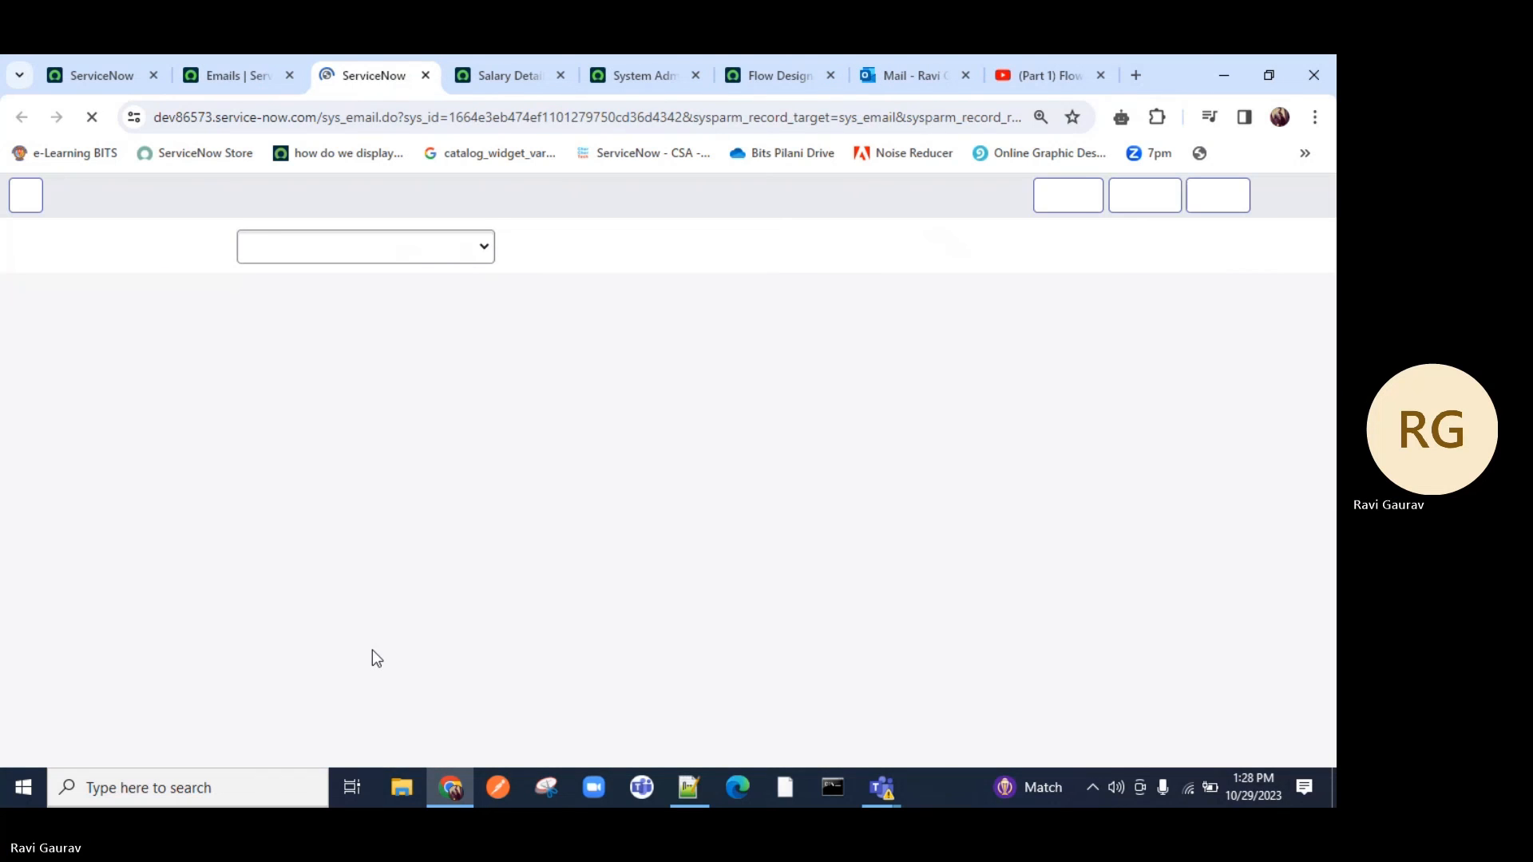
pyautogui.moveTo(690, 521); pyautogui.dragTo(240, 575)
pyautogui.moveTo(240, 575); pyautogui.dragTo(345, 572)
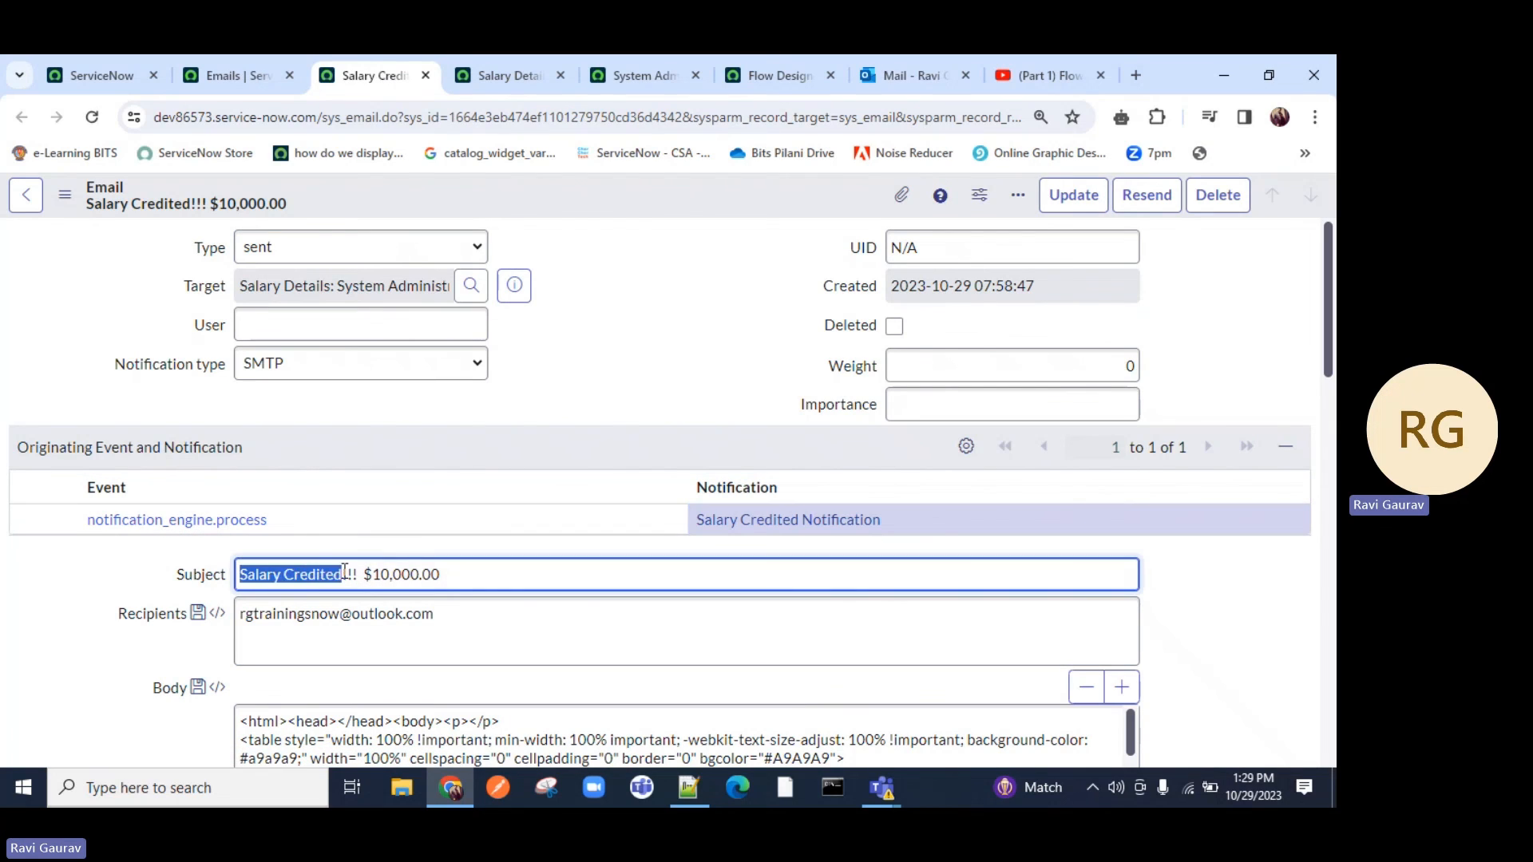
pyautogui.moveTo(496, 576); pyautogui.dragTo(332, 575)
pyautogui.moveTo(488, 614); pyautogui.dragTo(233, 625)
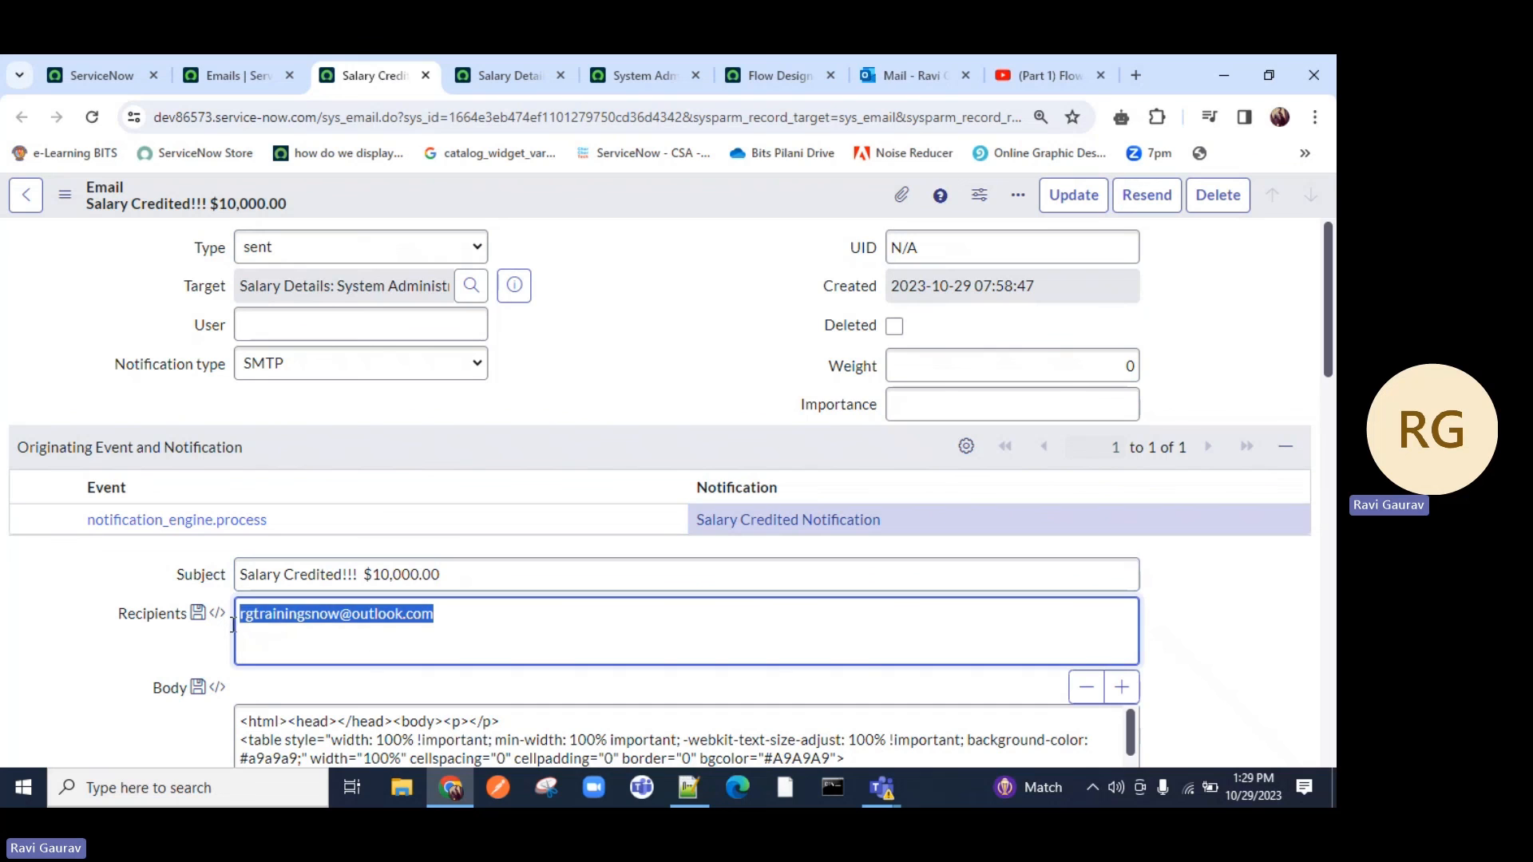
# Step: Review the email record's body source and read the rendered message in Preview Email
pyautogui.scroll(-3, 107, 578)
pyautogui.scroll(-1, 312, 570)
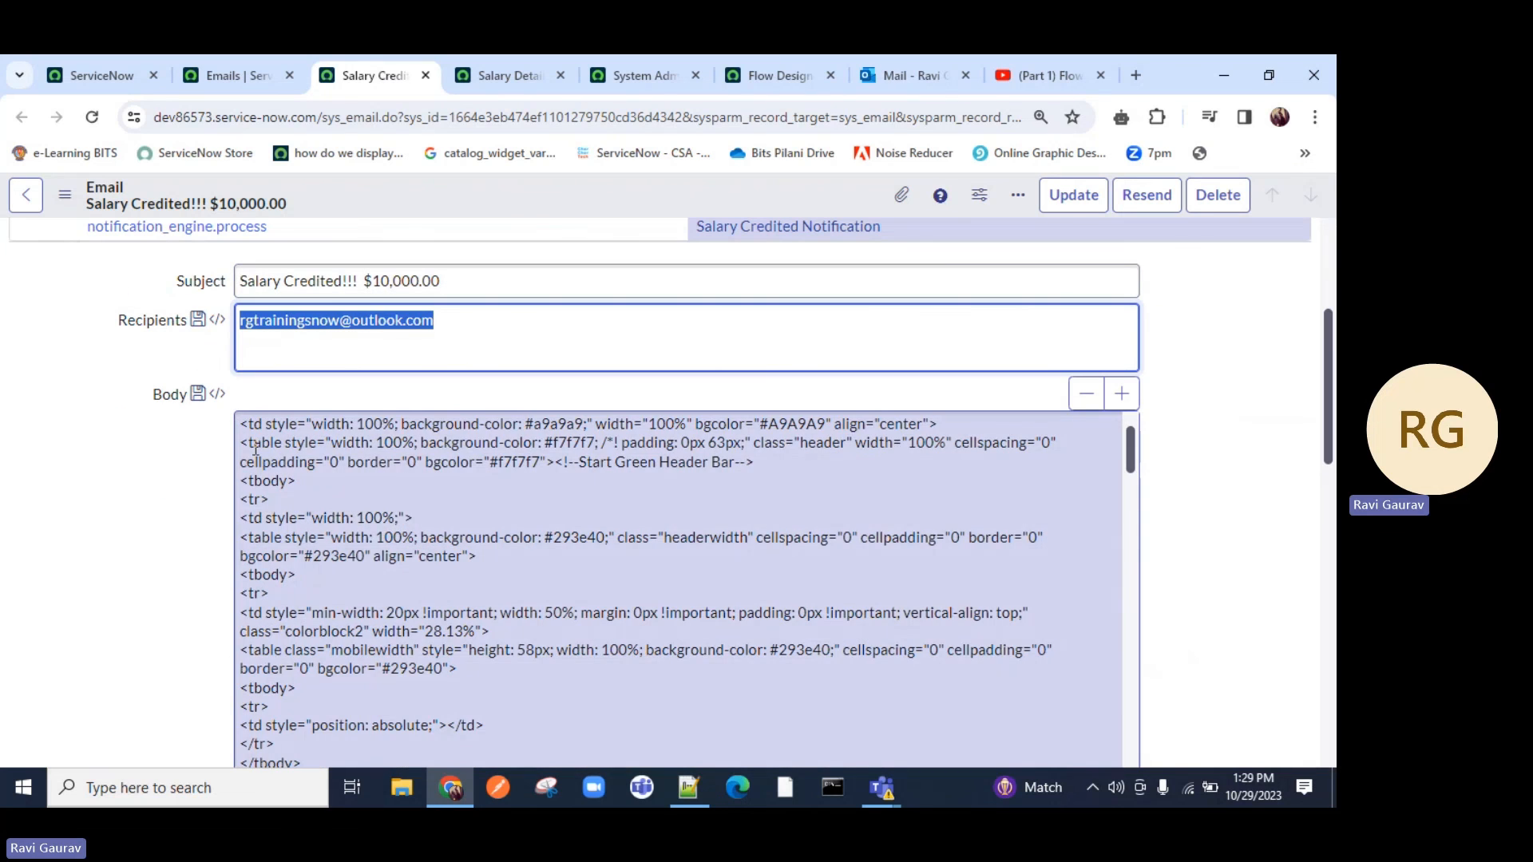
pyautogui.moveTo(242, 424); pyautogui.dragTo(238, 762)
pyautogui.scroll(-8, 98, 620)
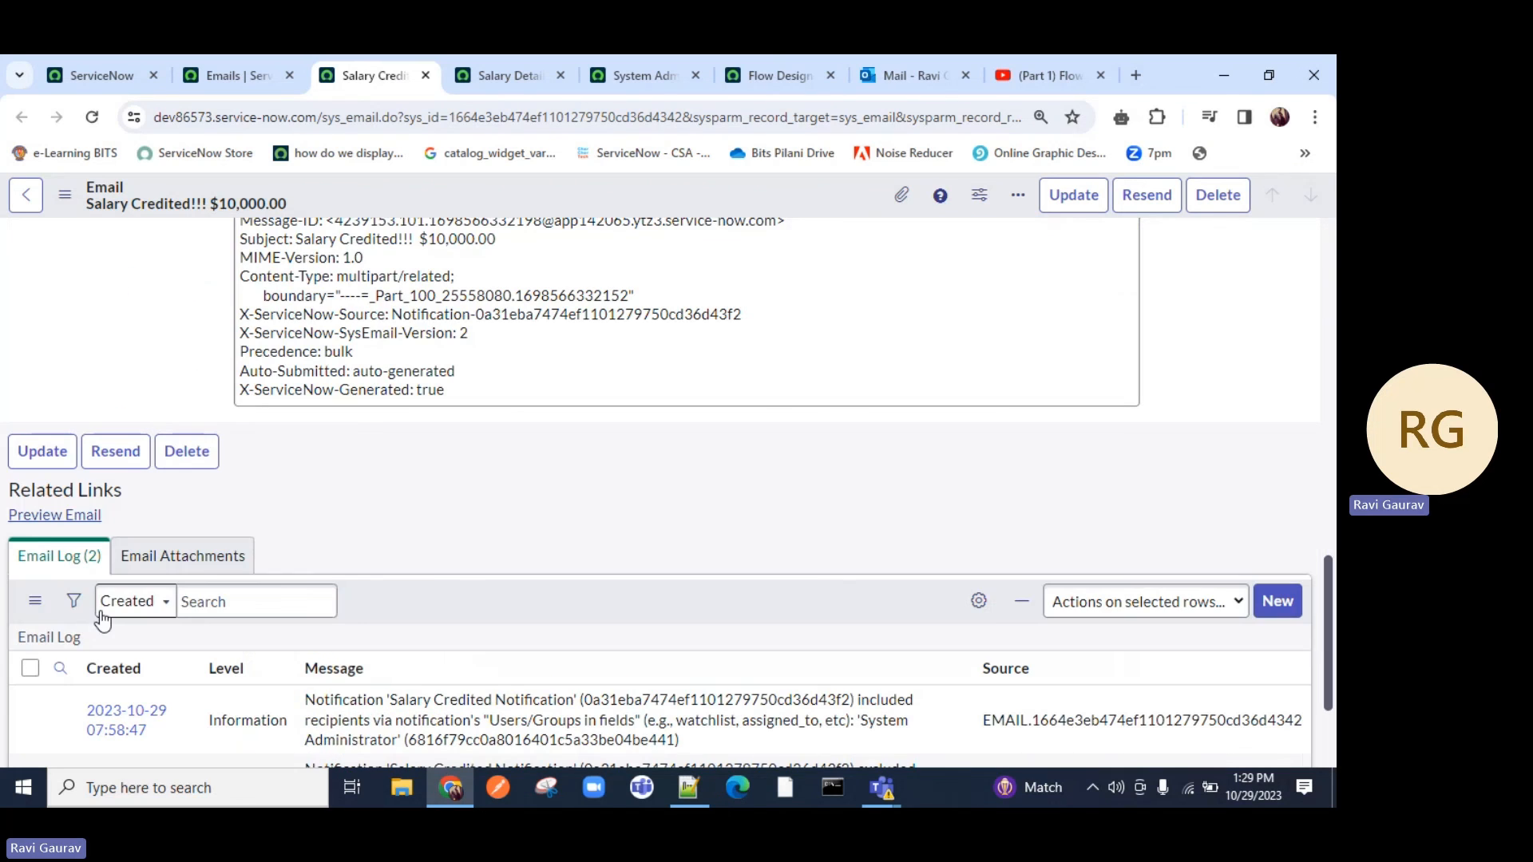
pyautogui.click(34, 520)
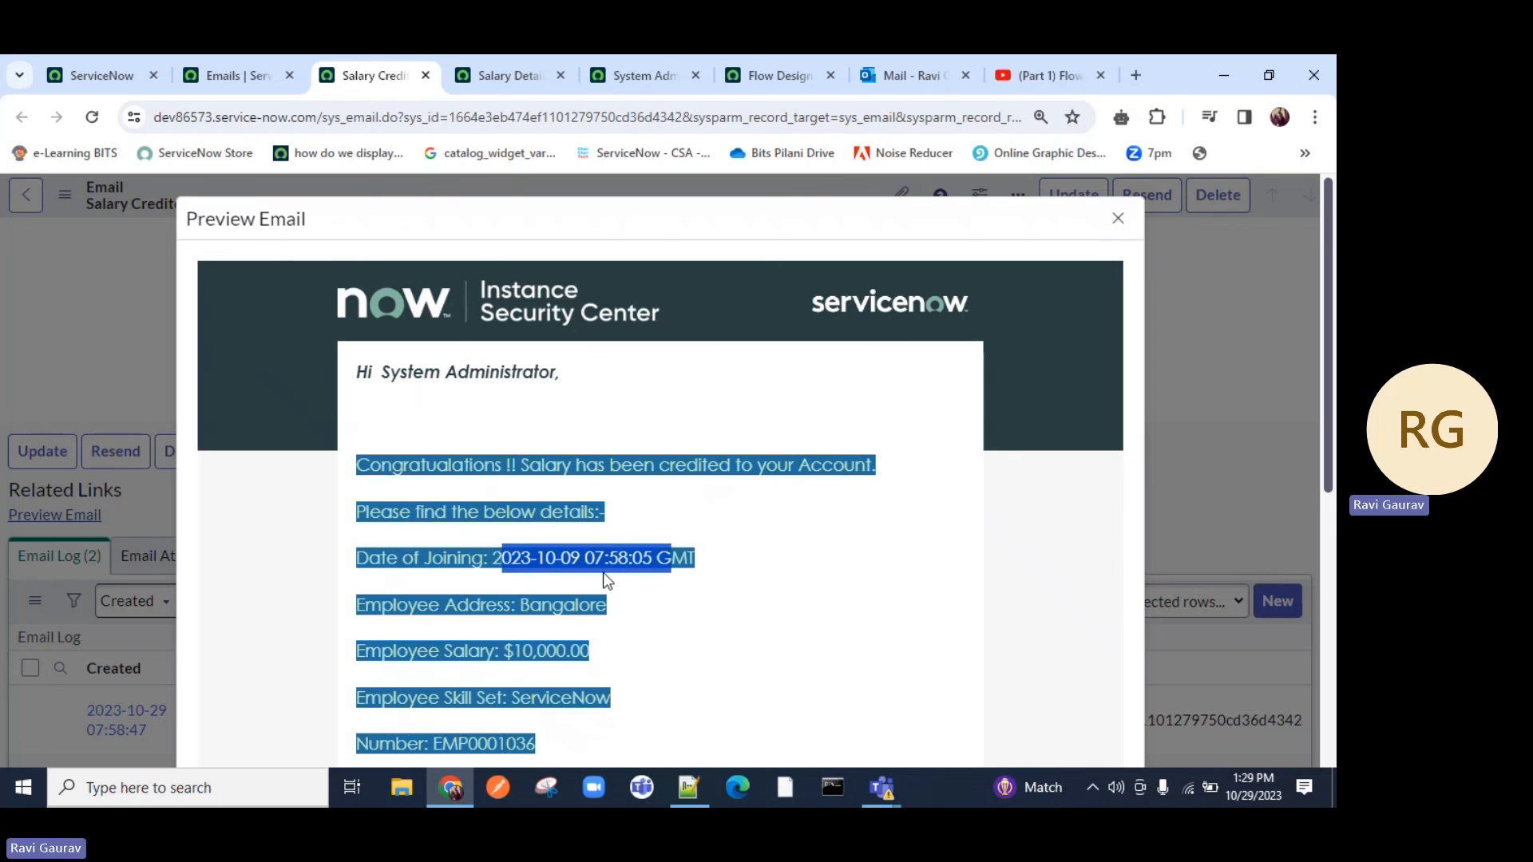
pyautogui.scroll(-2, 554, 580)
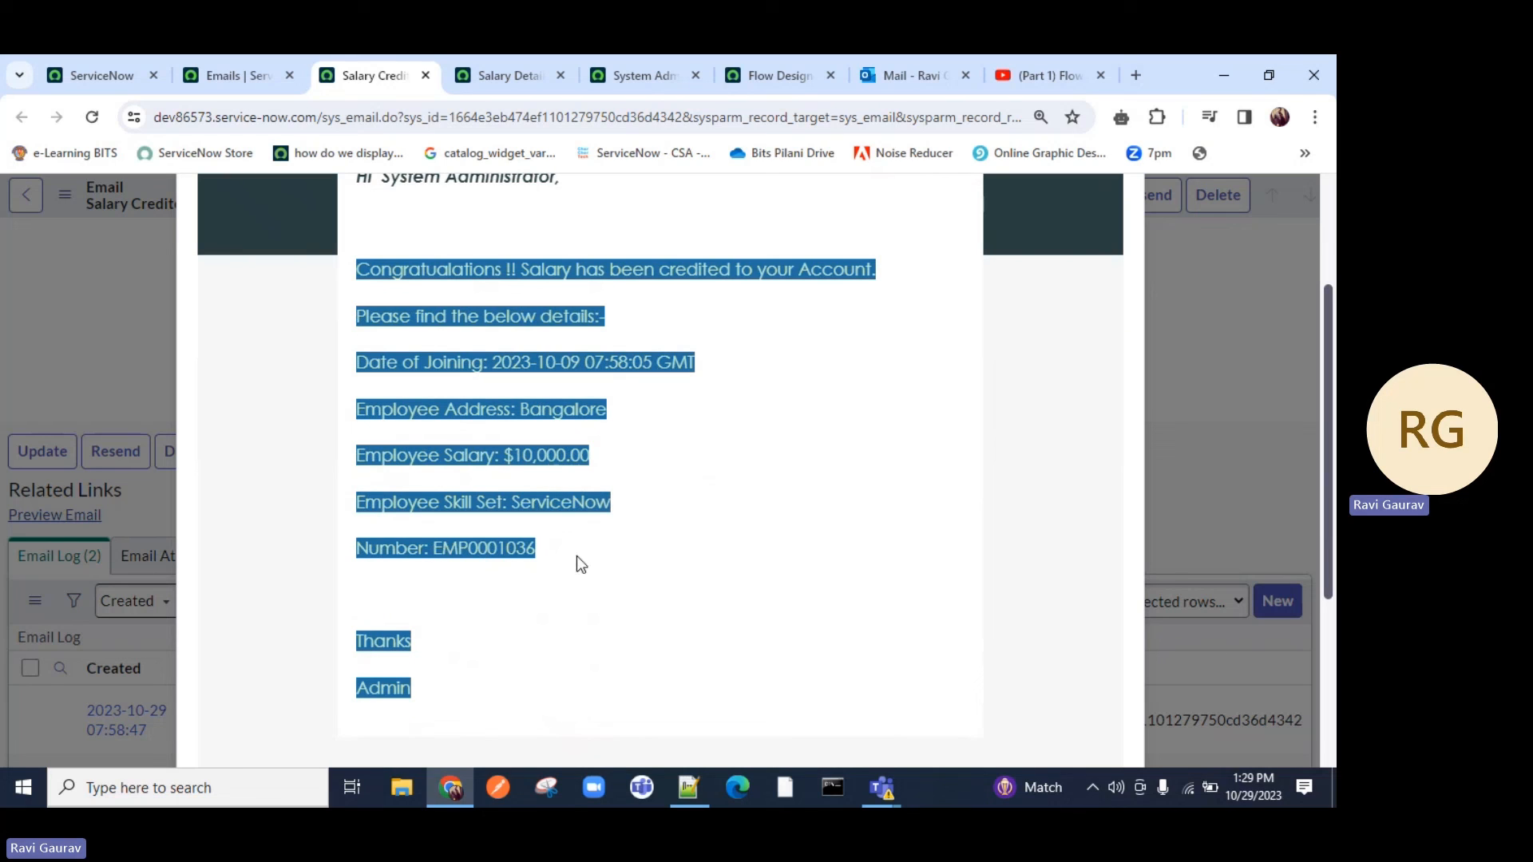
# Step: Switch to Outlook, read the received Salary Credited message in its own maximized window, and close that window
pyautogui.click(910, 75)
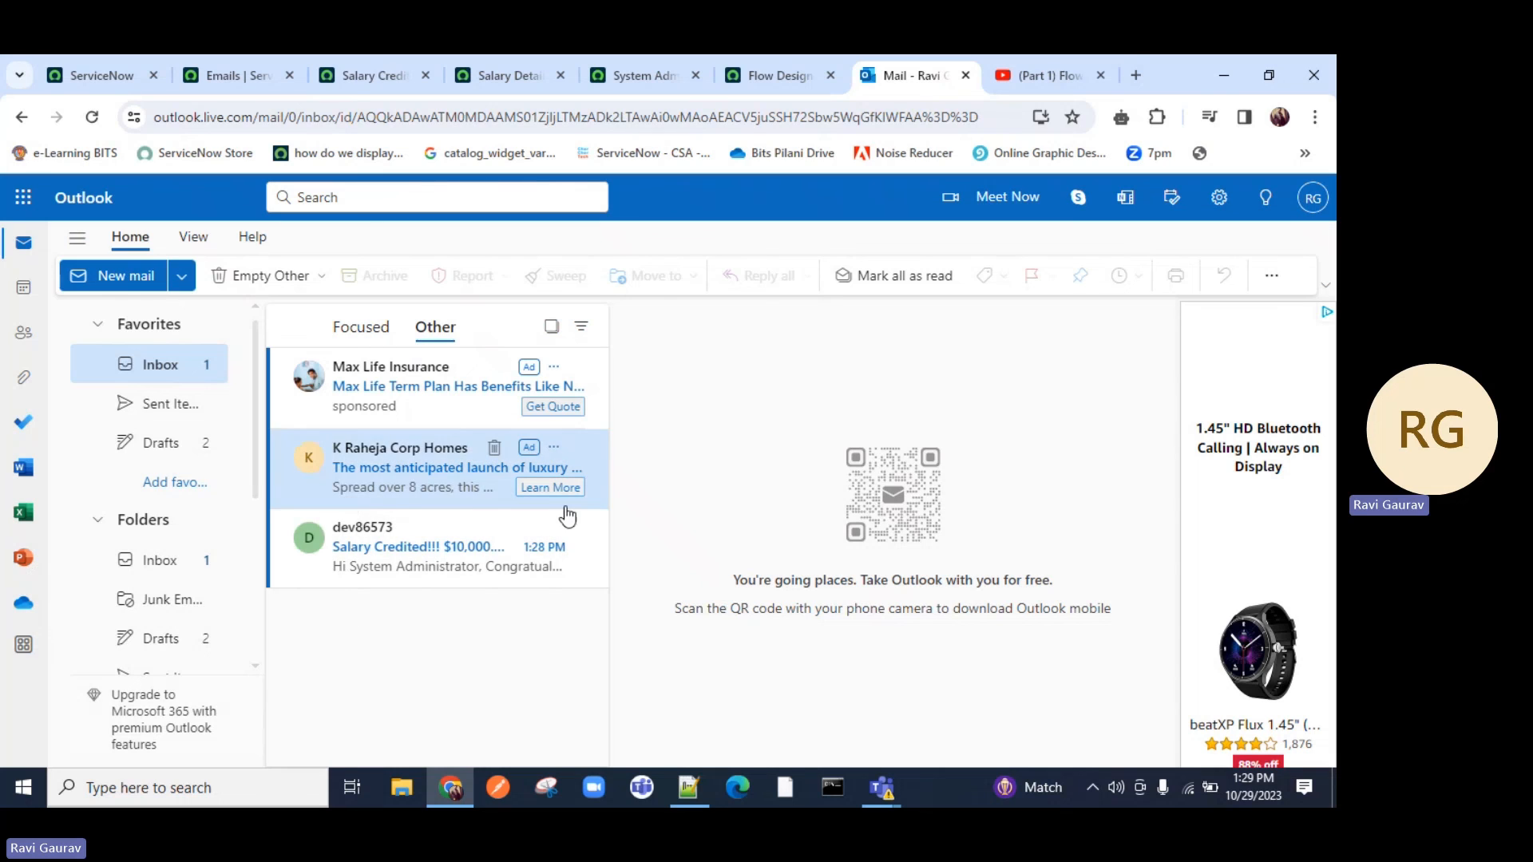
pyautogui.click(415, 544)
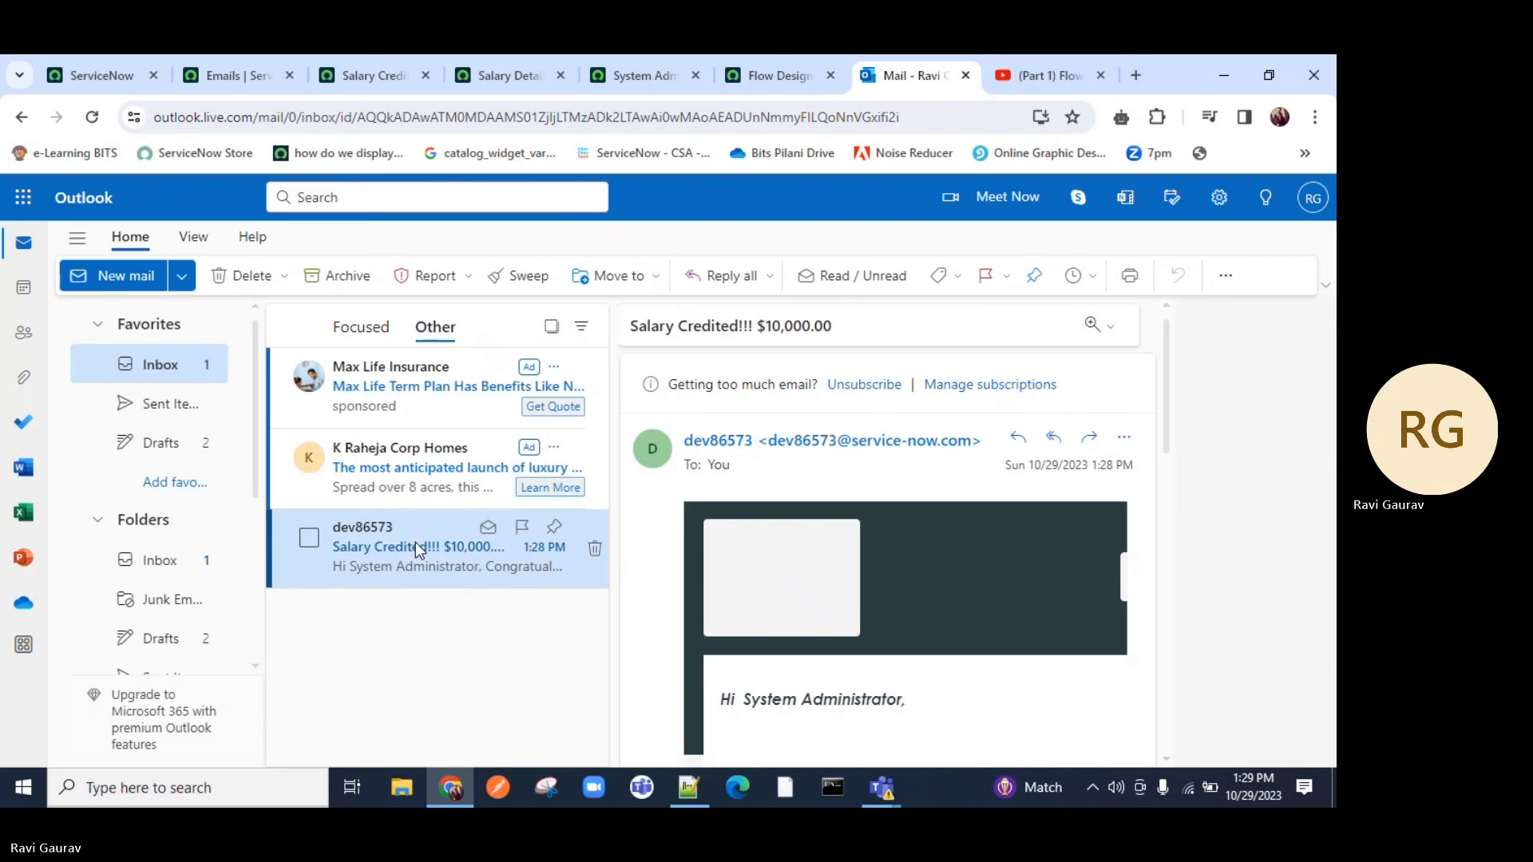
pyautogui.doubleClick(415, 544)
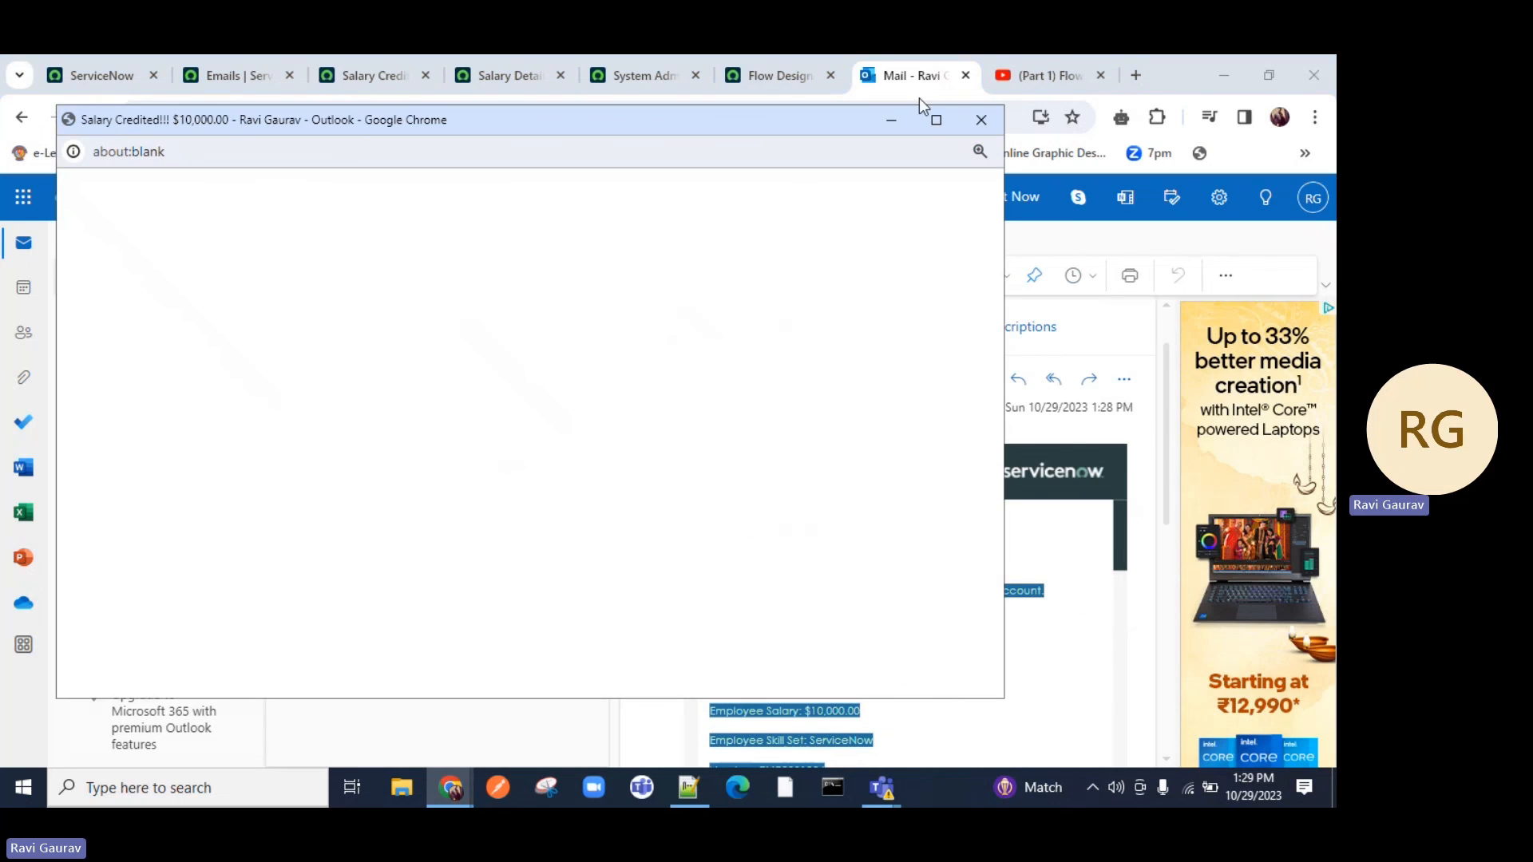
pyautogui.click(936, 120)
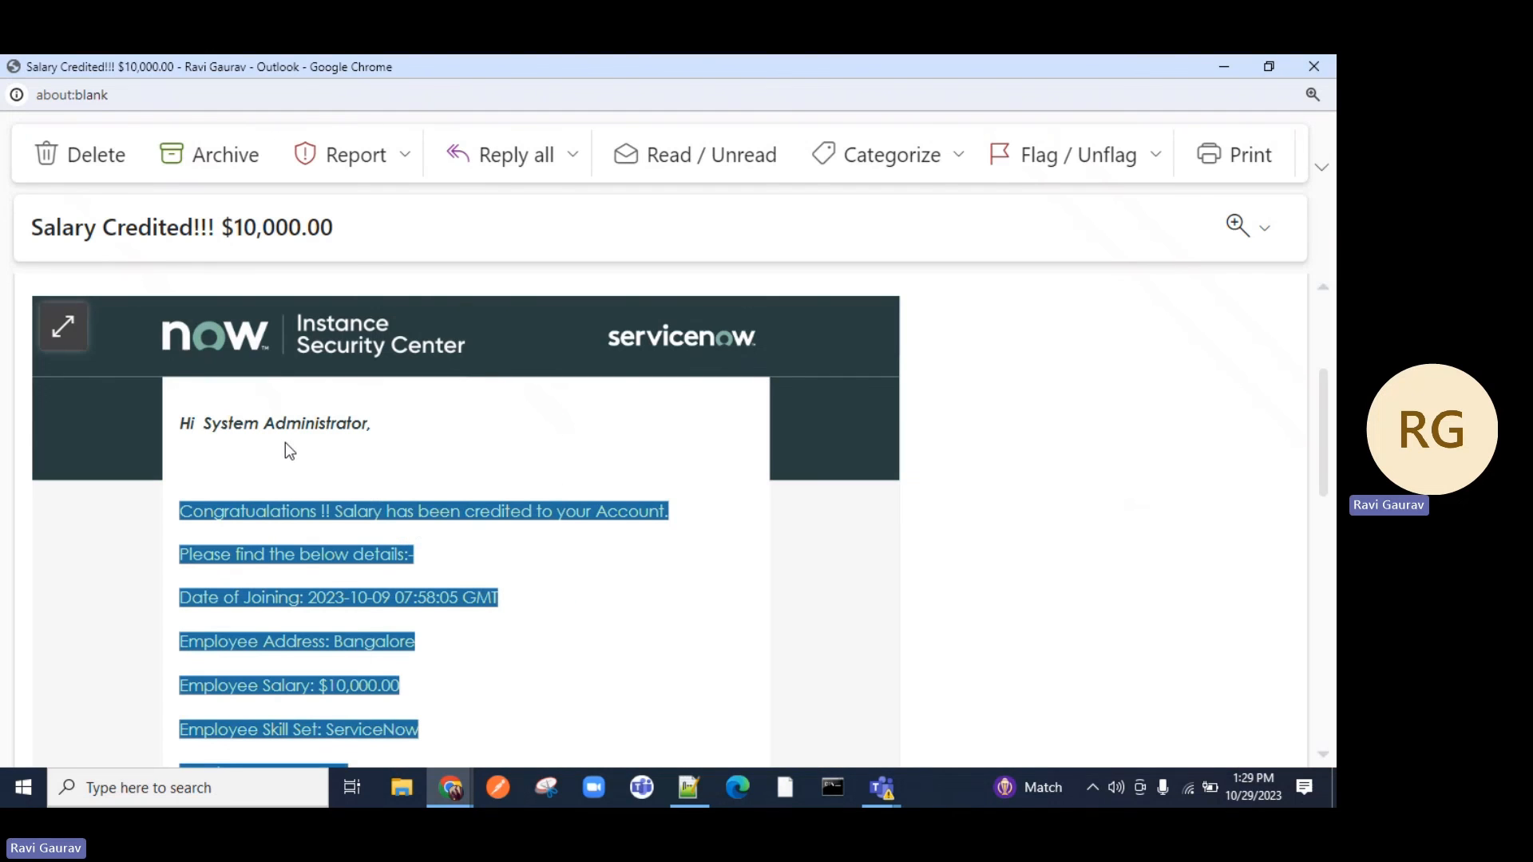
pyautogui.moveTo(28, 227); pyautogui.dragTo(383, 230)
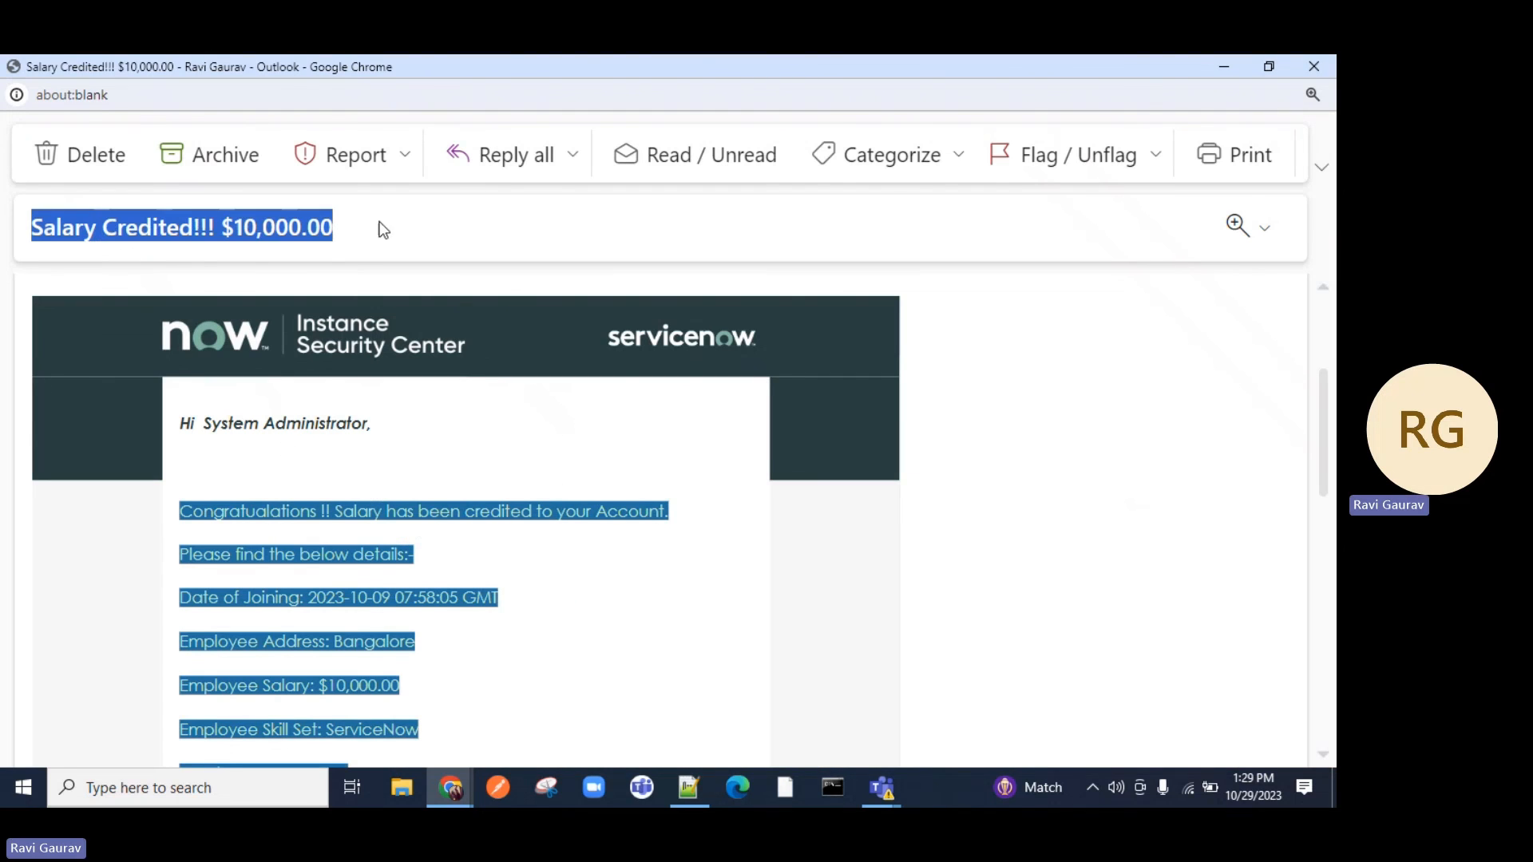
pyautogui.scroll(-3, 372, 479)
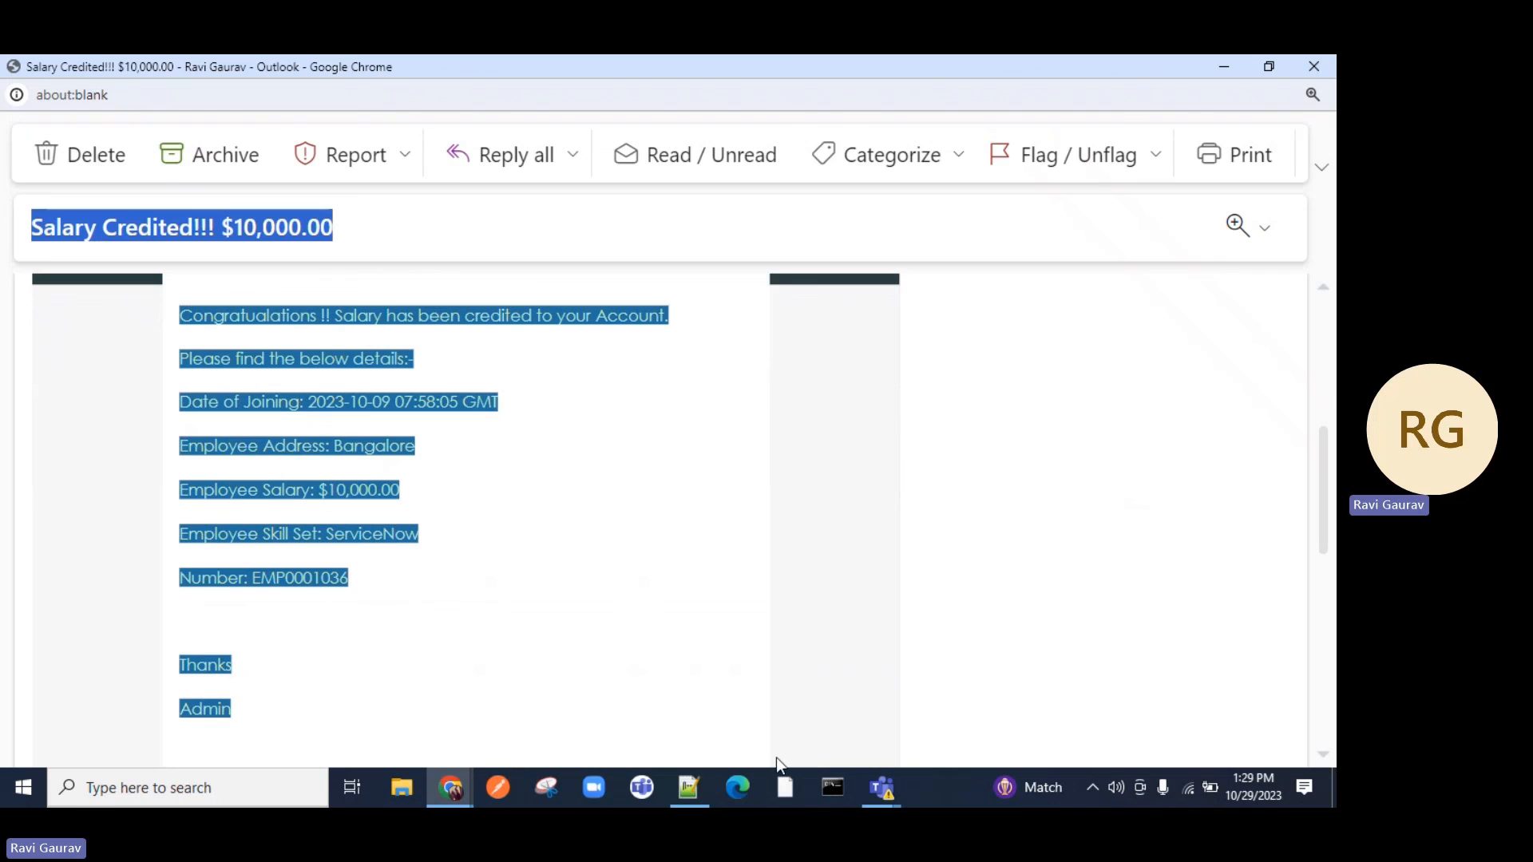
pyautogui.click(1315, 64)
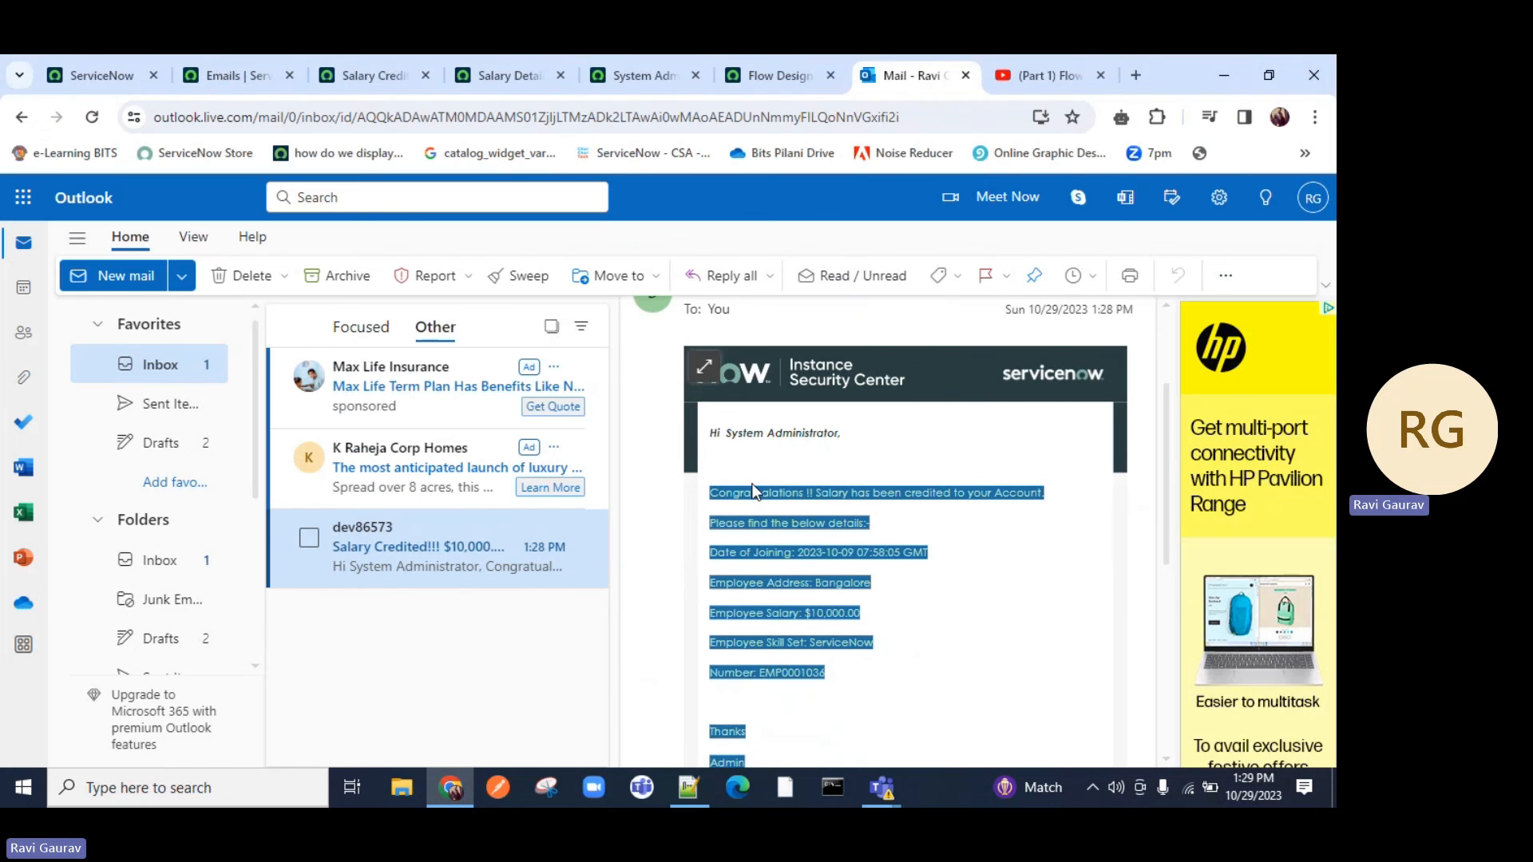
# Step: Revisit the Salary Details flow in Flow Designer and switch to the YouTube page of the Part 1 Flow Designer video
pyautogui.click(765, 80)
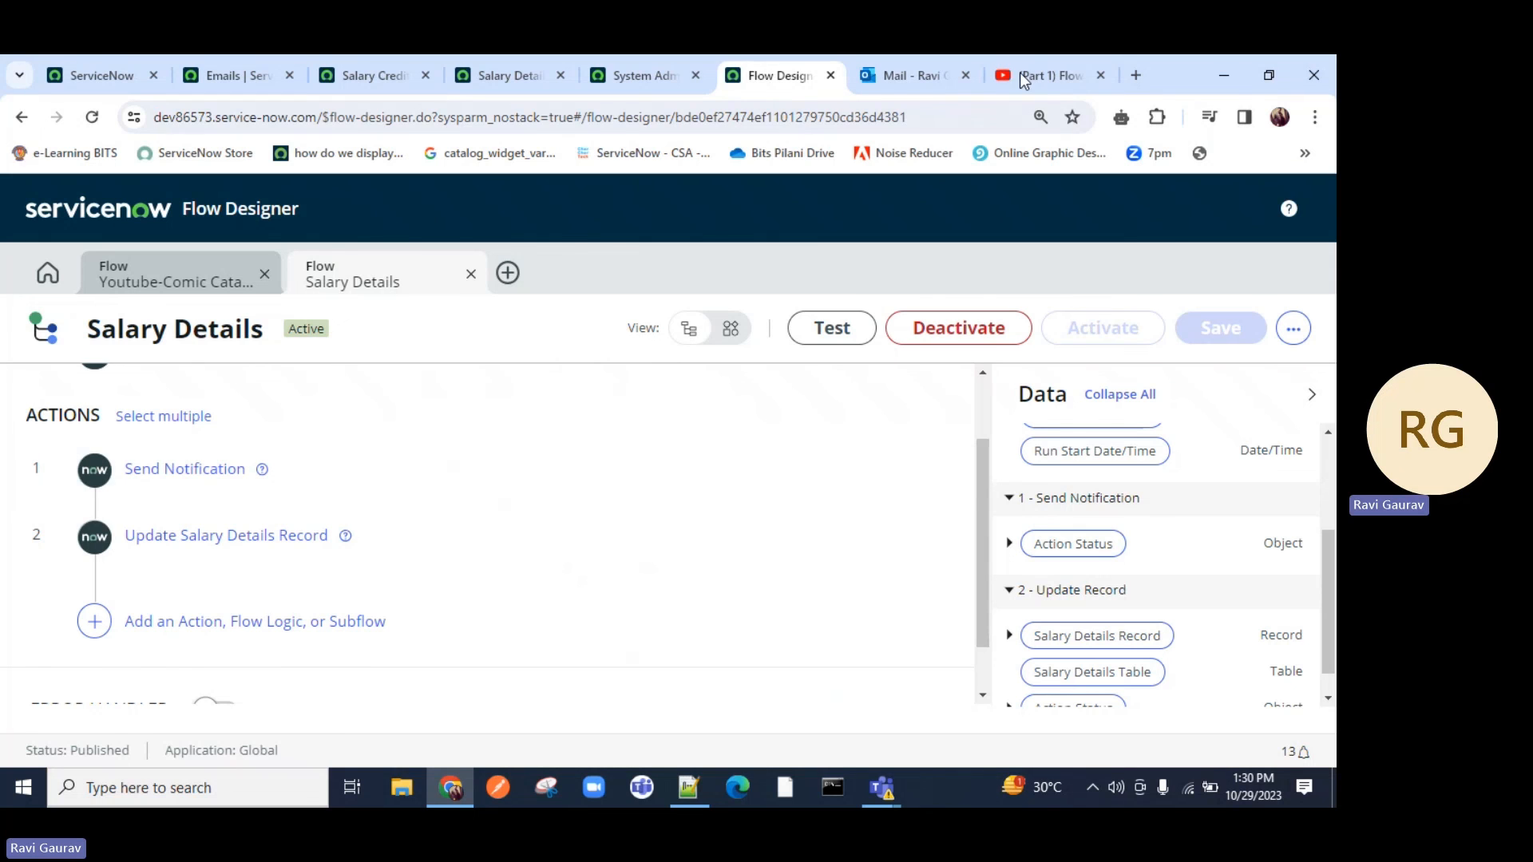
pyautogui.click(1042, 75)
pyautogui.scroll(1, 429, 328)
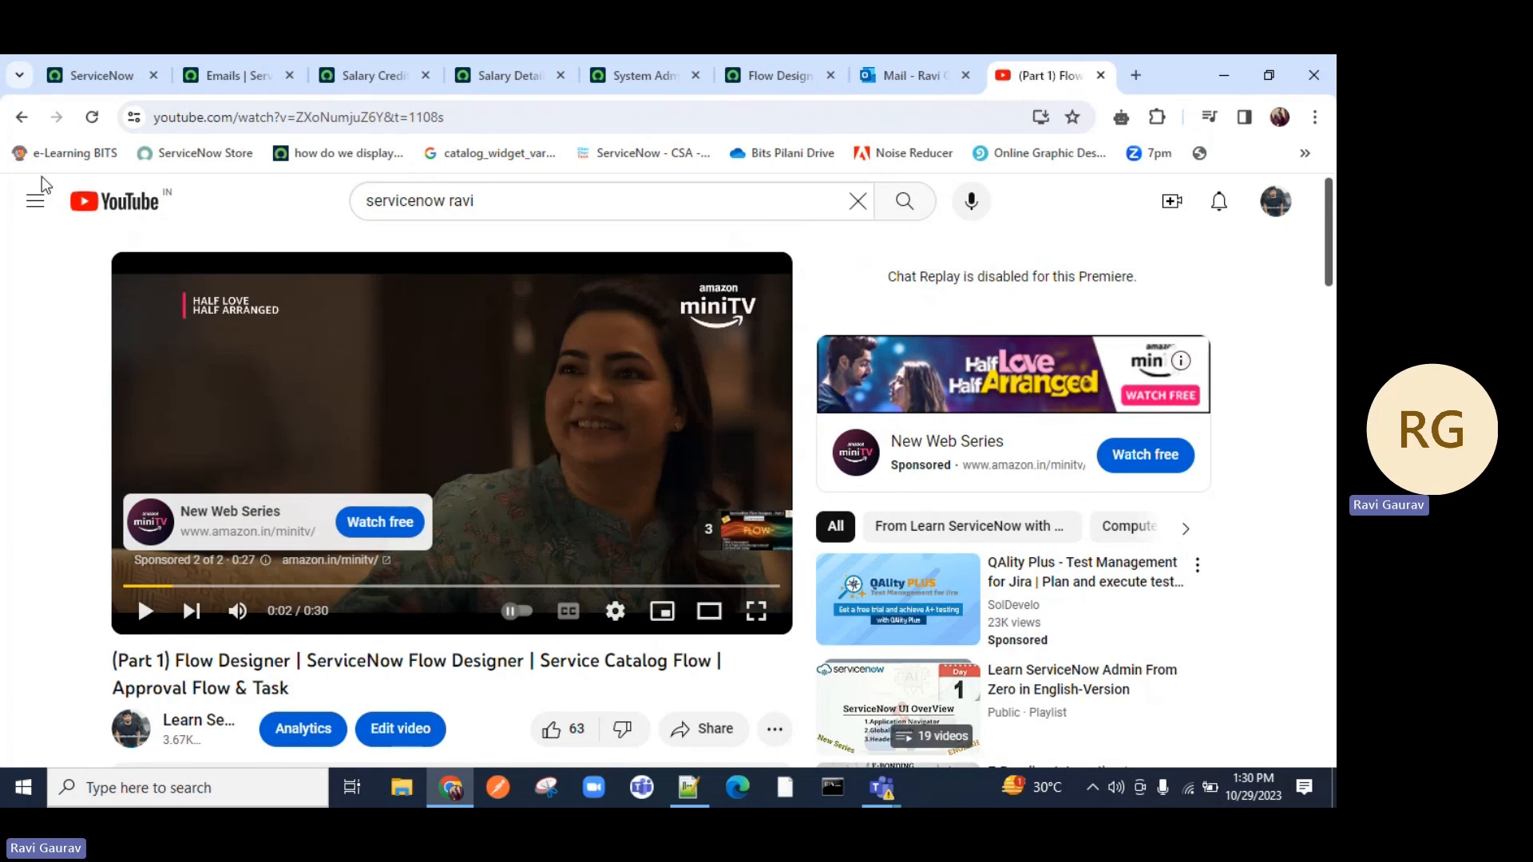
# Step: Return to the YouTube channel page, browse its created playlists and open the ServiceNow Development Scripting series
pyautogui.click(24, 118)
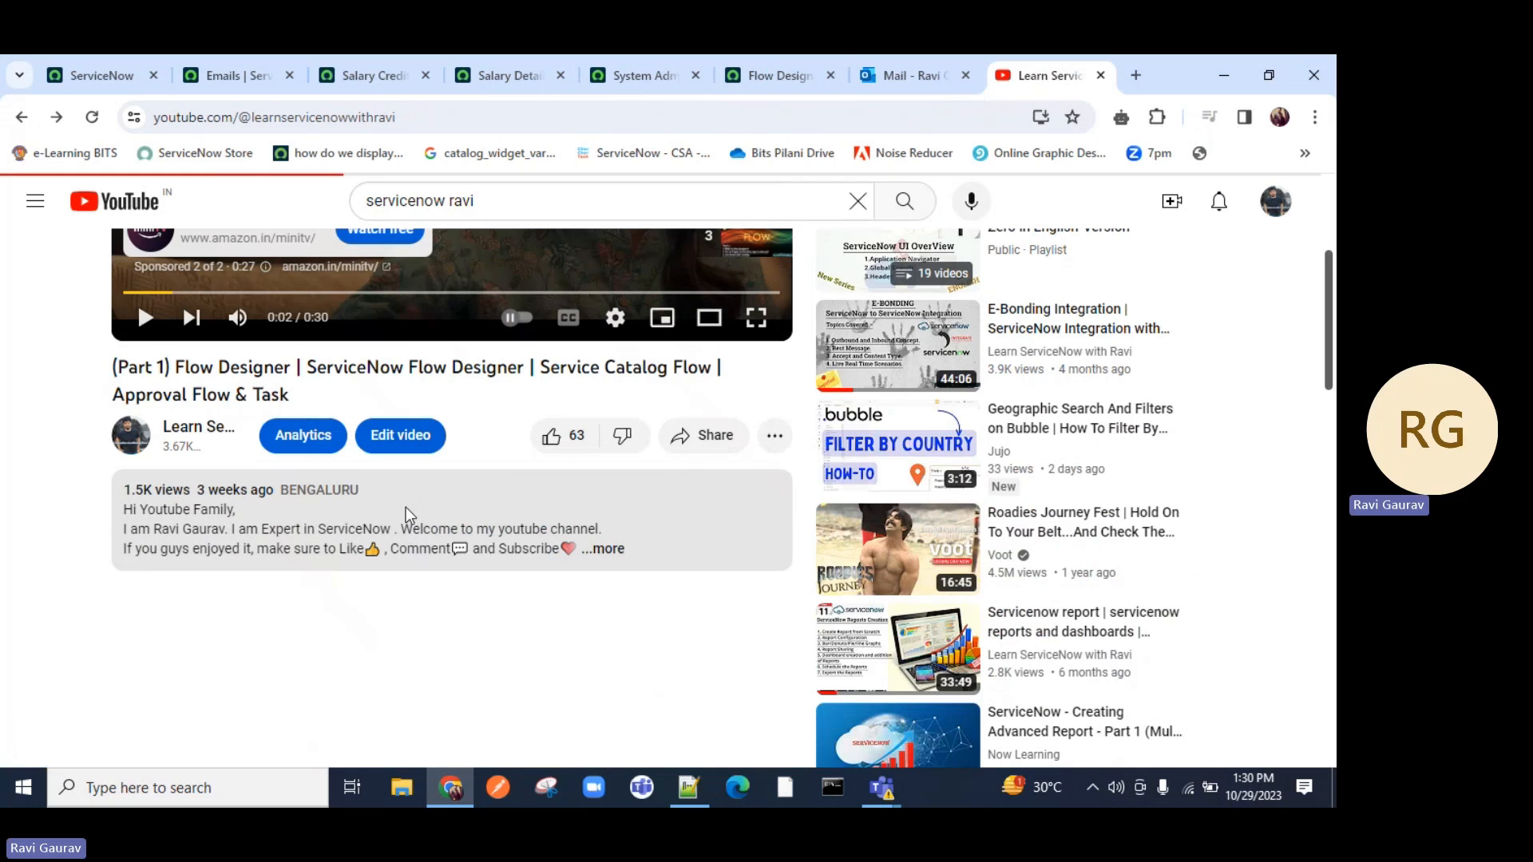
pyautogui.click(415, 446)
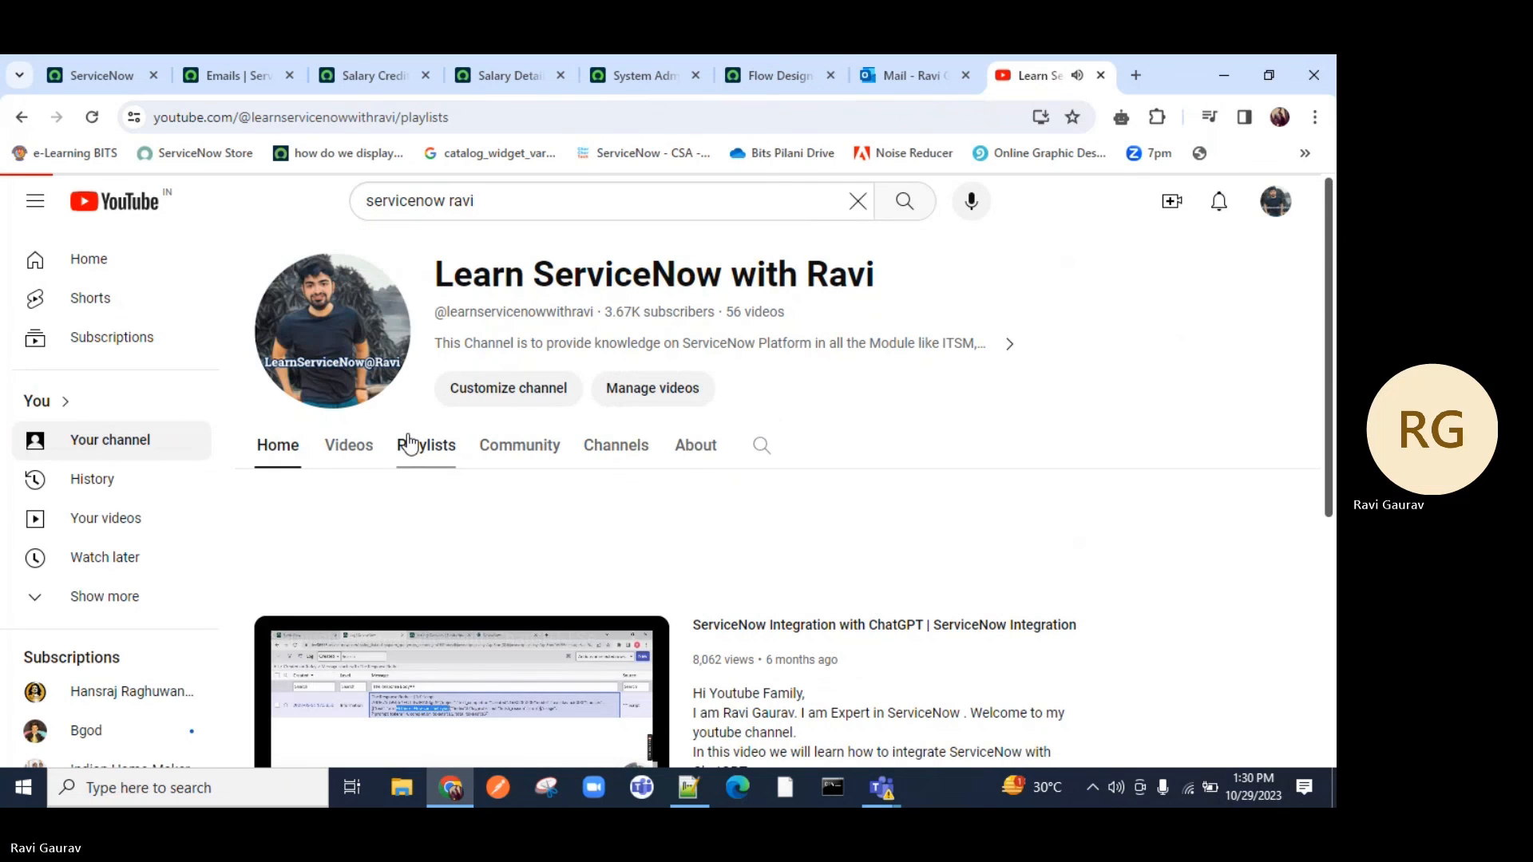
pyautogui.scroll(-2, 558, 540)
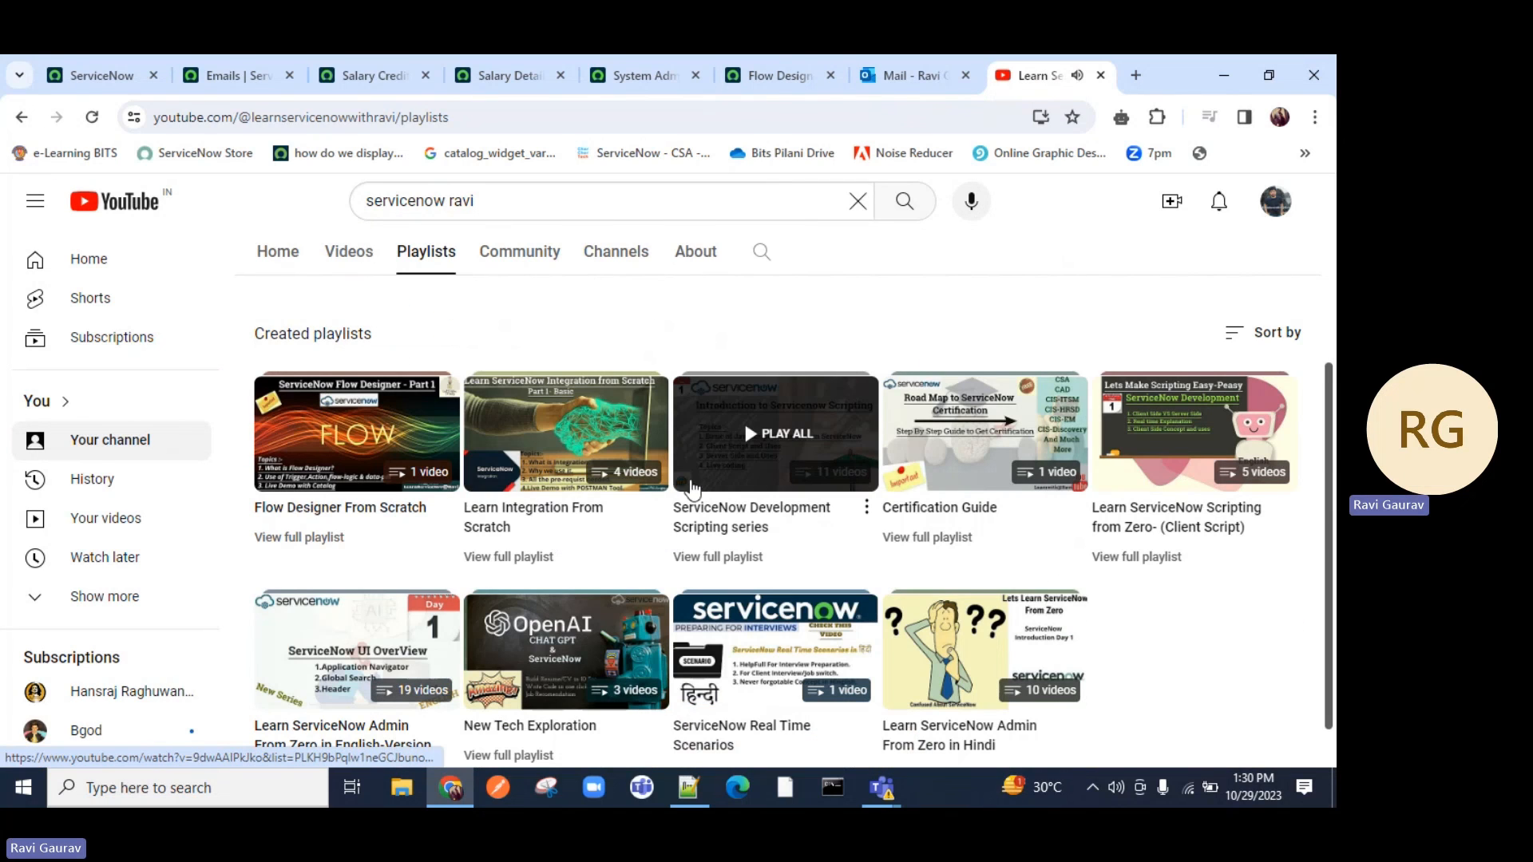
pyautogui.click(753, 521)
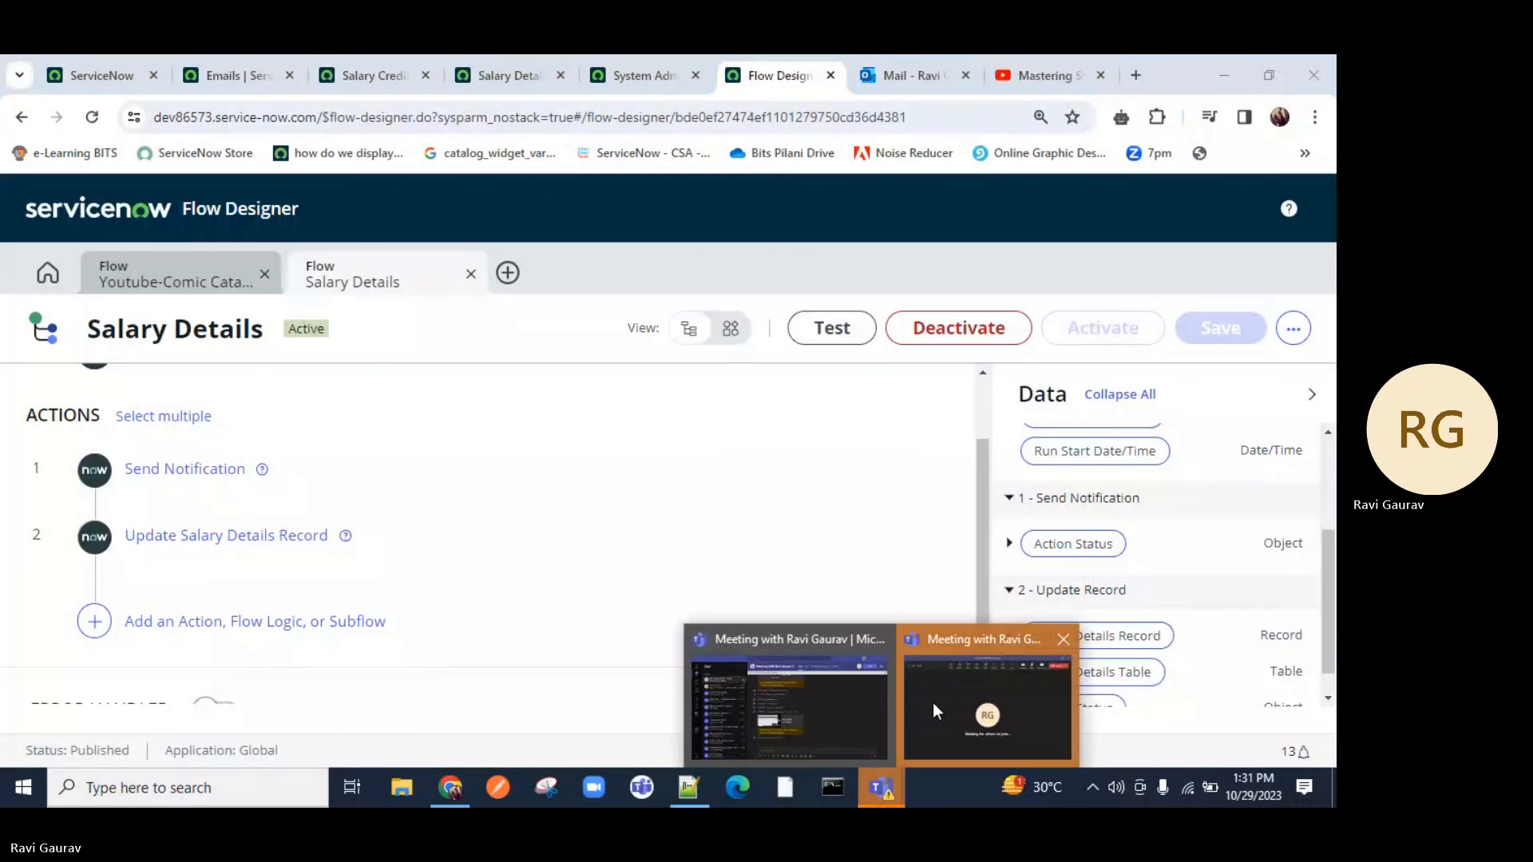
# Step: Switch to the Microsoft Teams meeting window and stop sharing the screen
pyautogui.click(933, 703)
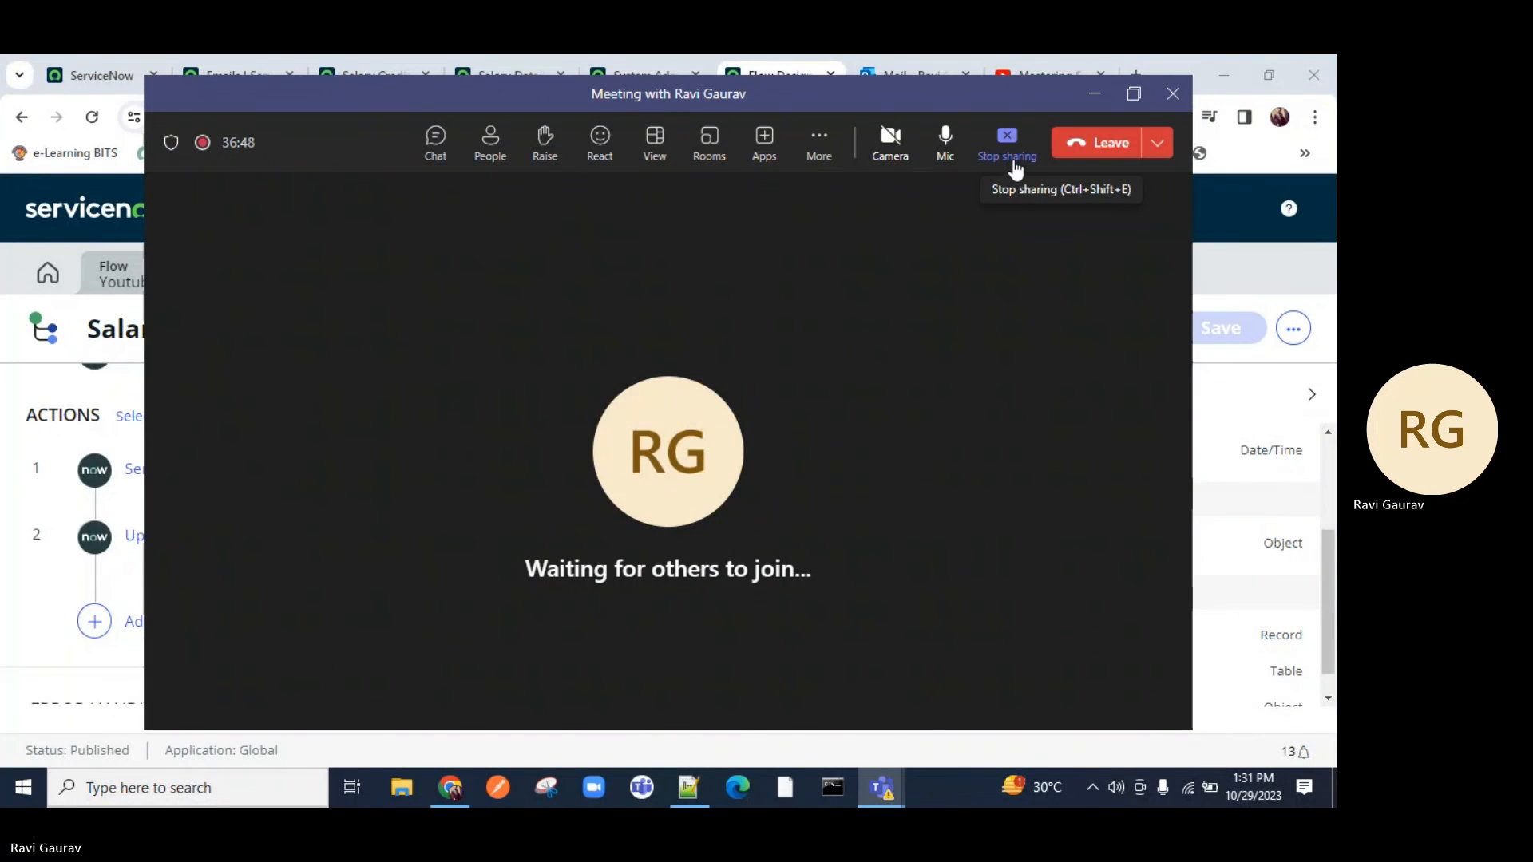
pyautogui.click(1009, 148)
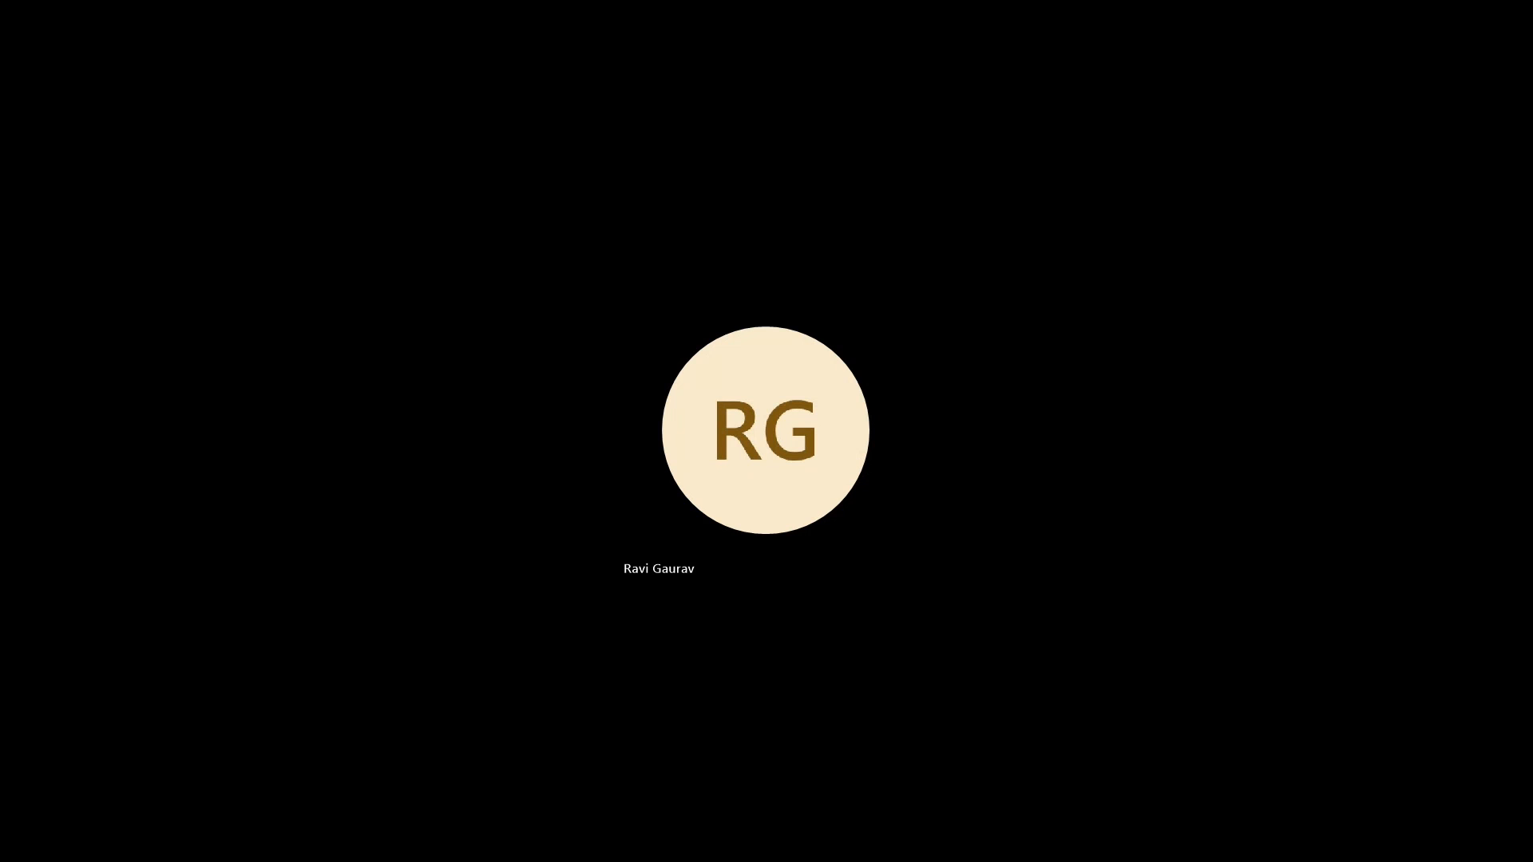